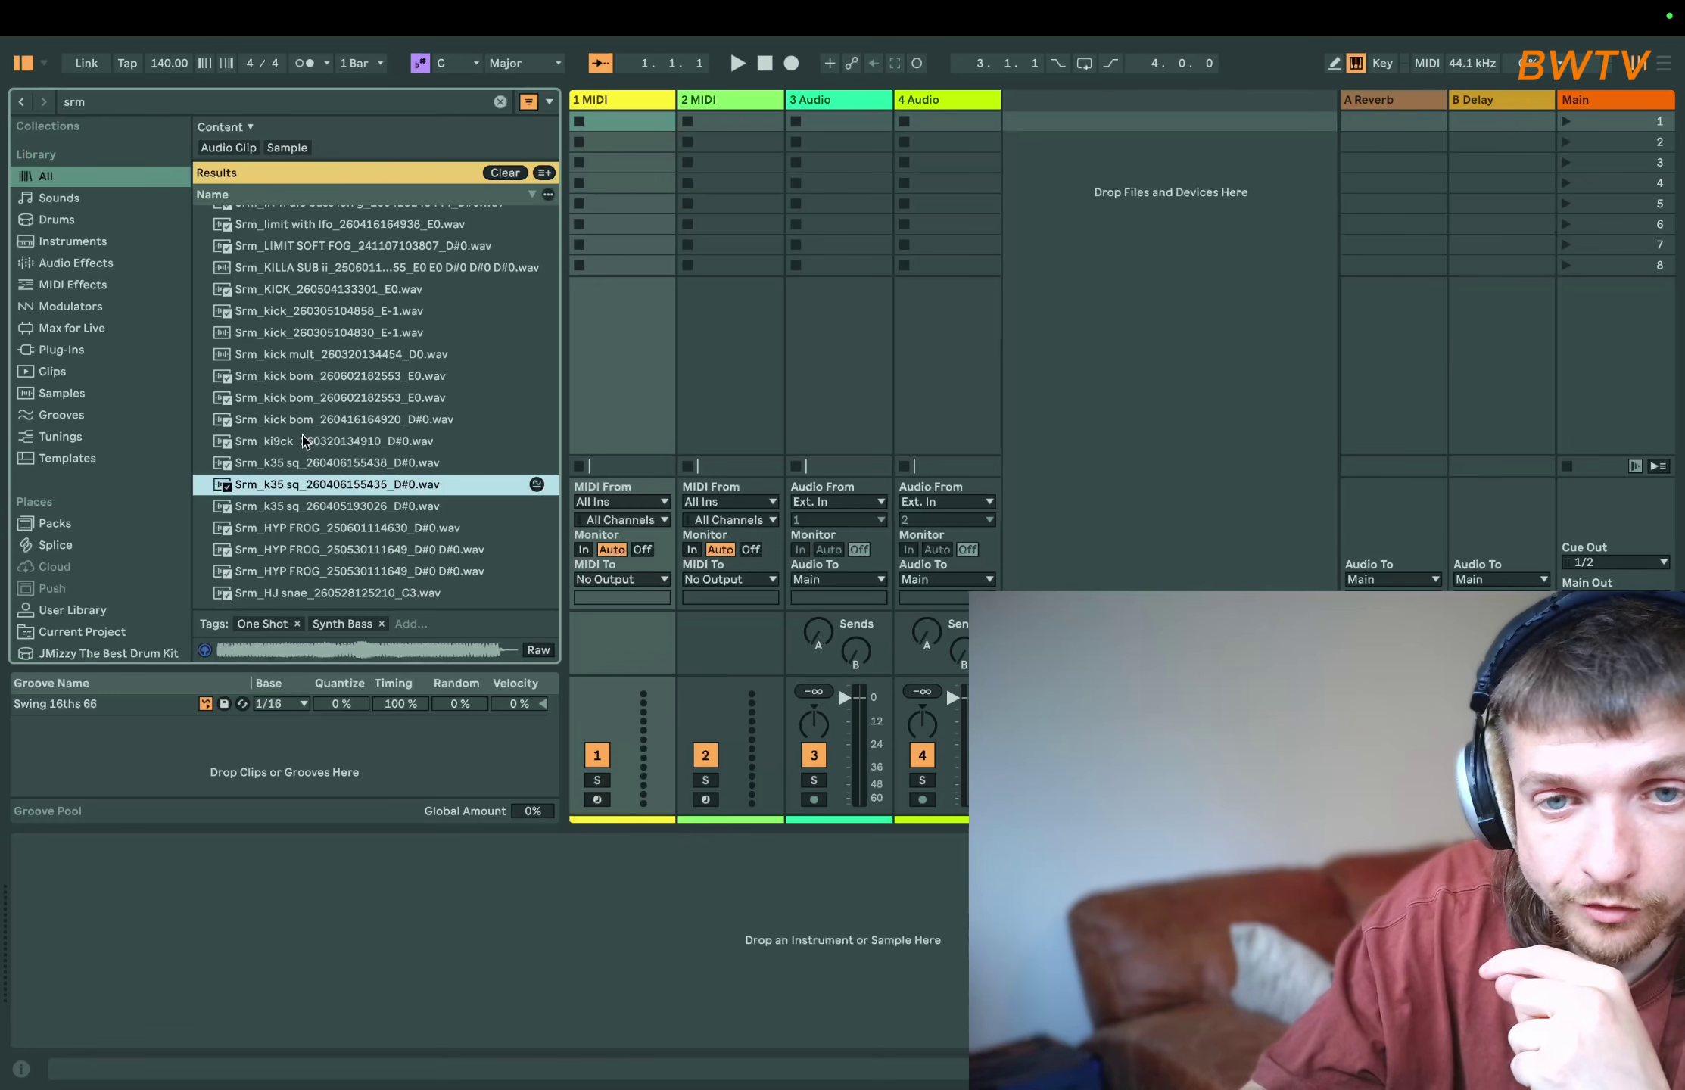
- Browse the "srm" search results and audition the samples one after another from Srm_saw d up to Srm_sin sim
scroll(302, 436, up, 15)
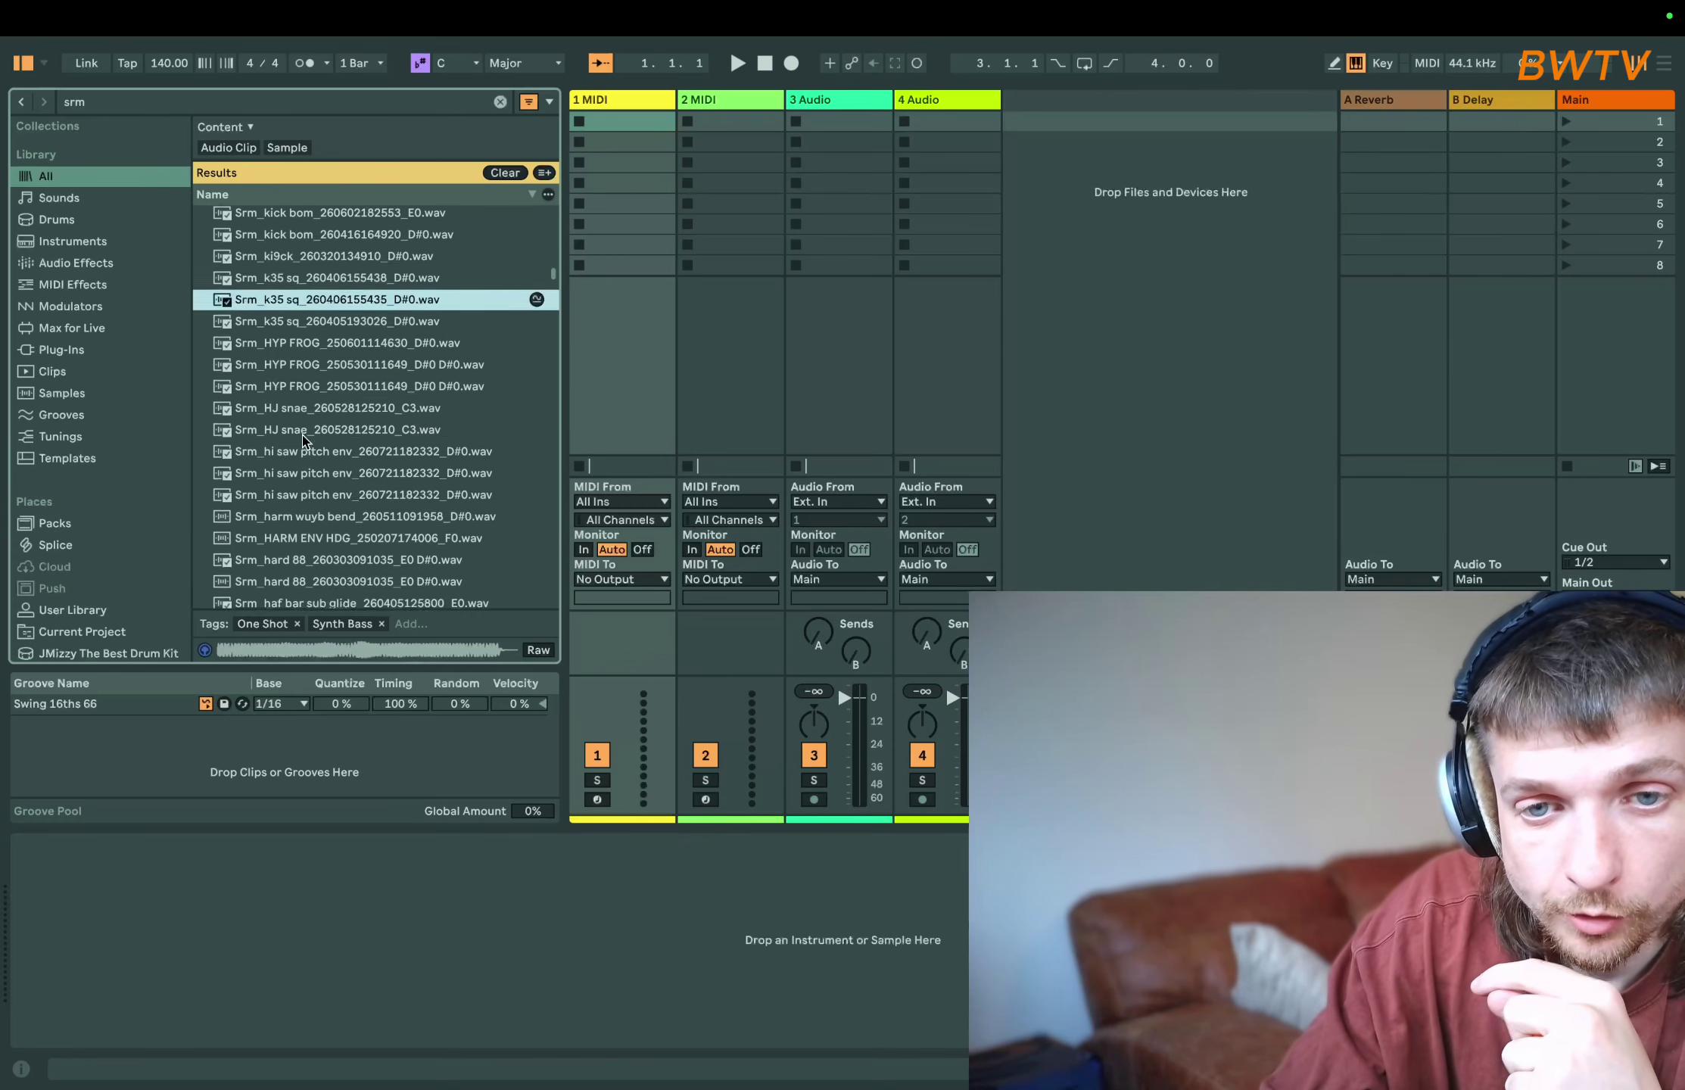
scroll(303, 442, up, 1)
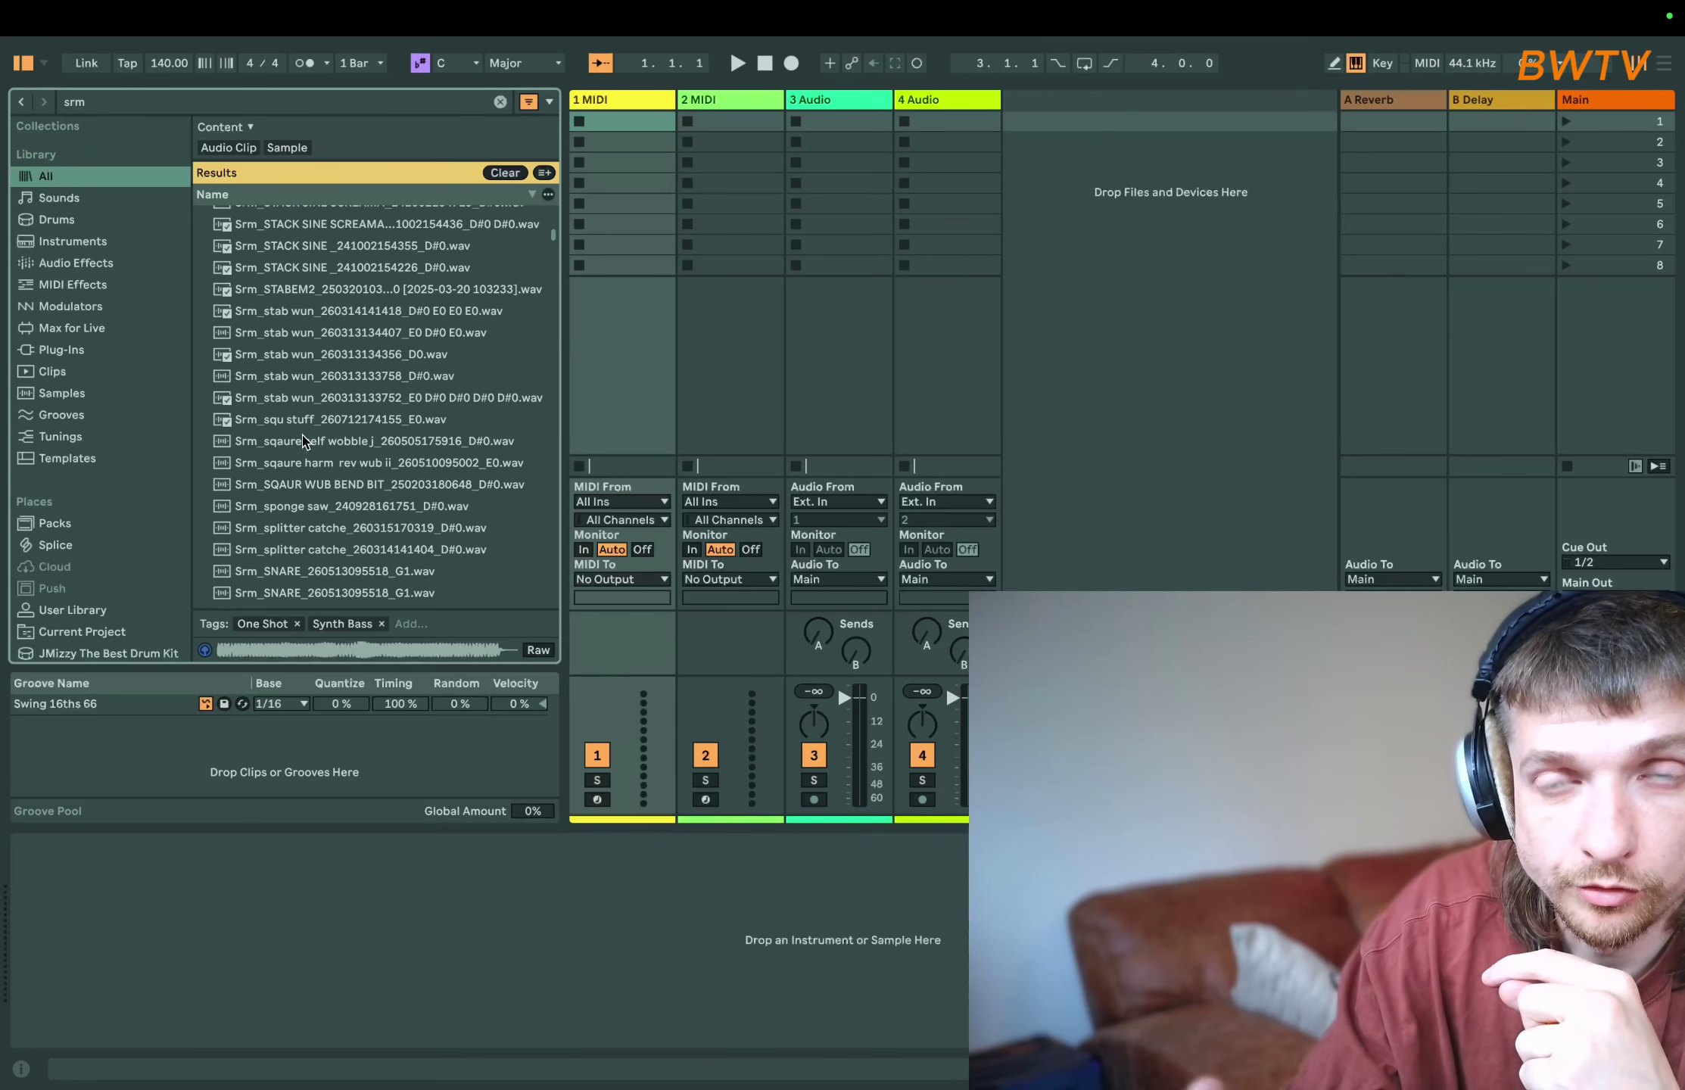
scroll(330, 458, down, 10)
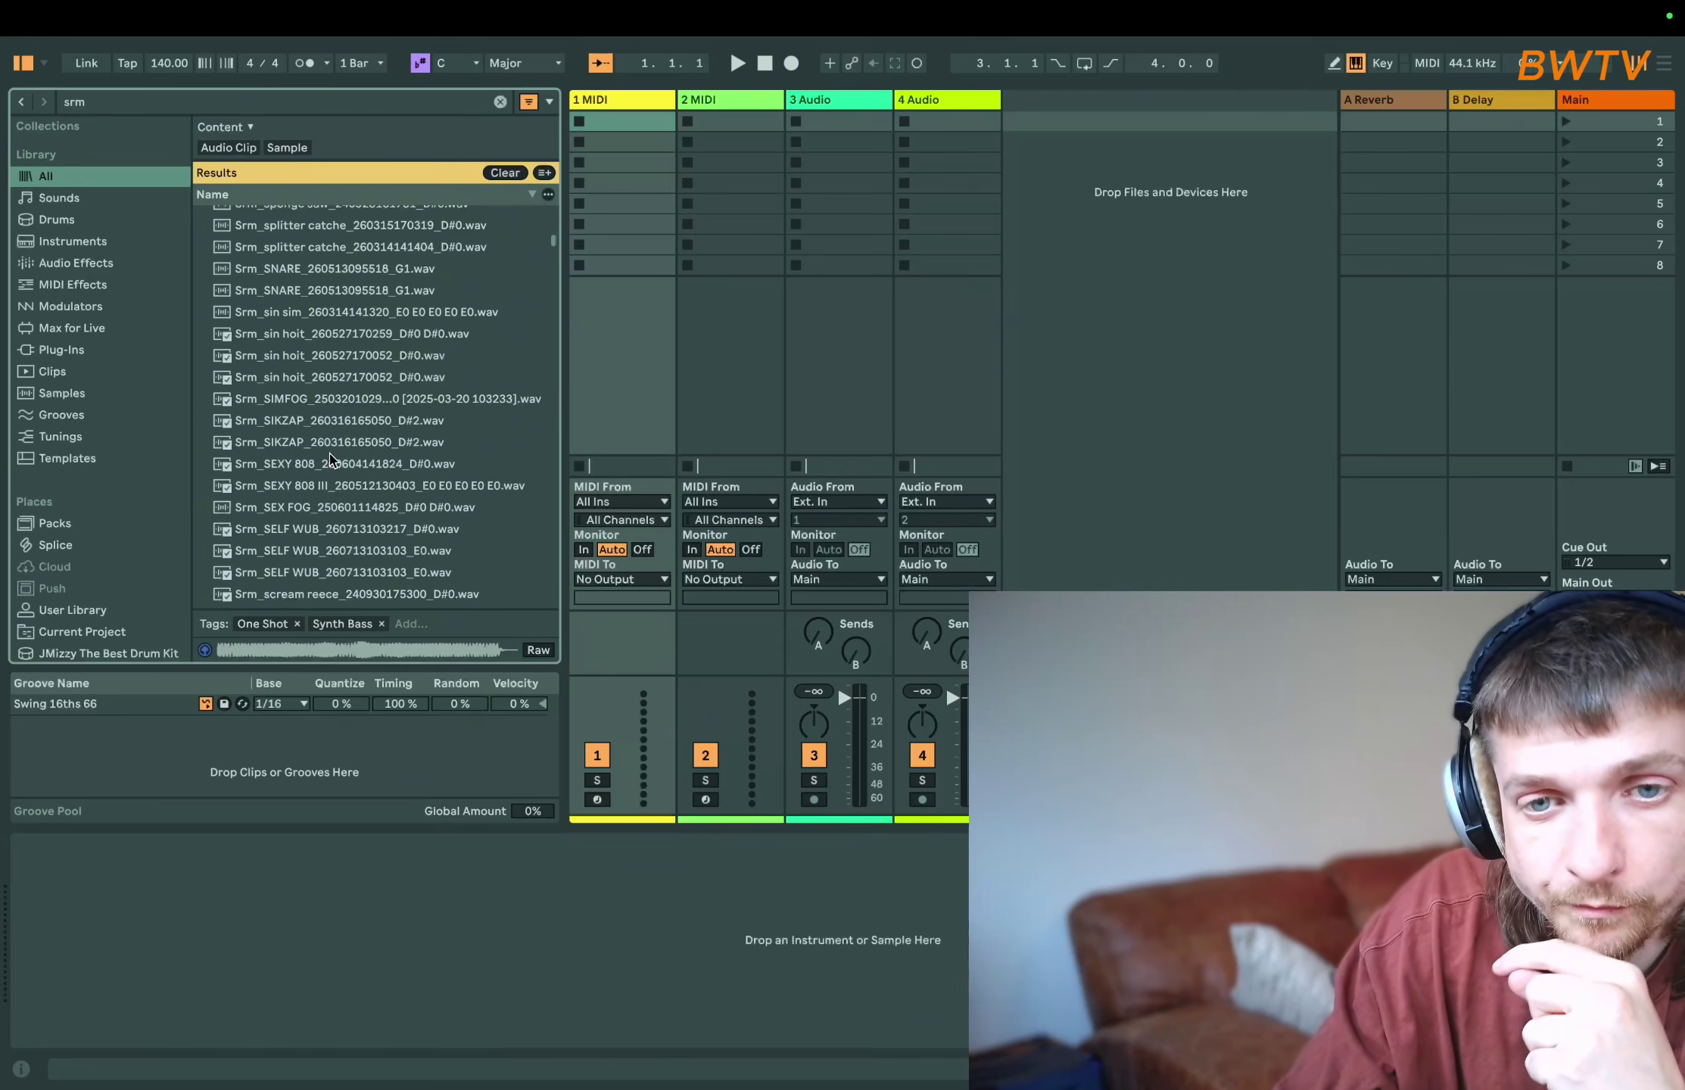
scroll(330, 458, down, 13)
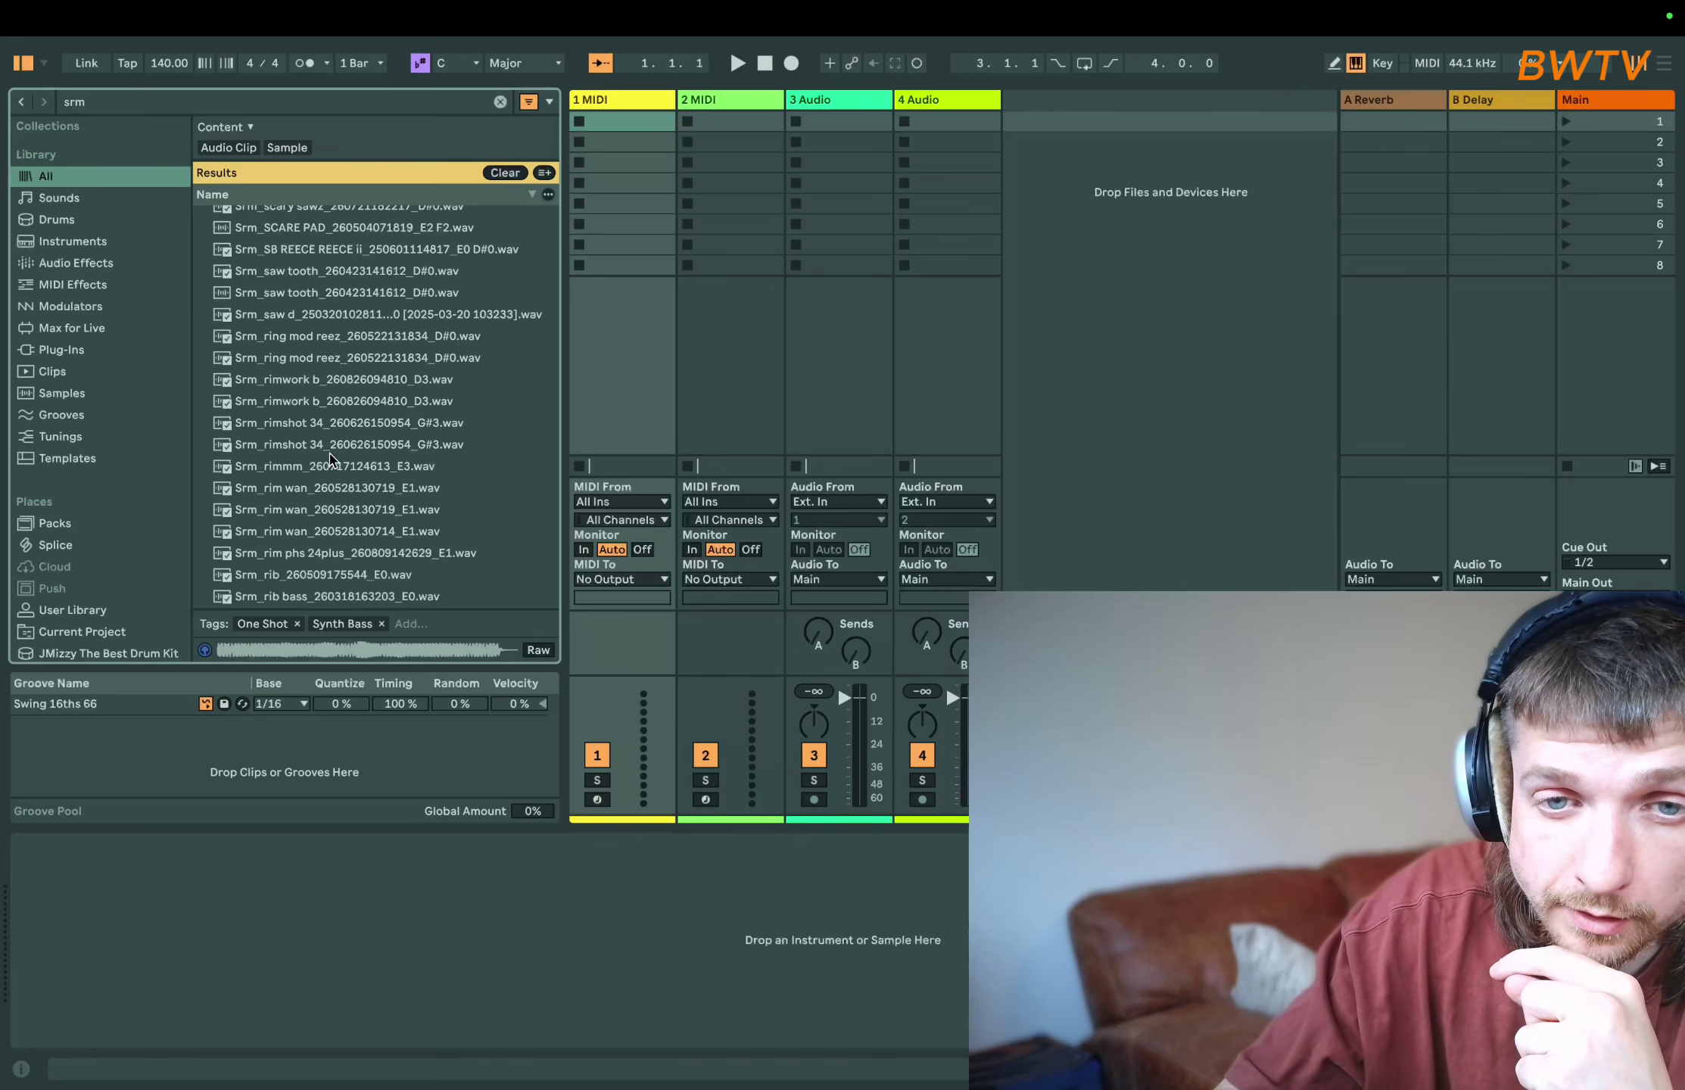
click(334, 313)
key(Up)
key(Up)
key(Up)
key(Up)
key(Up)
key(Up)
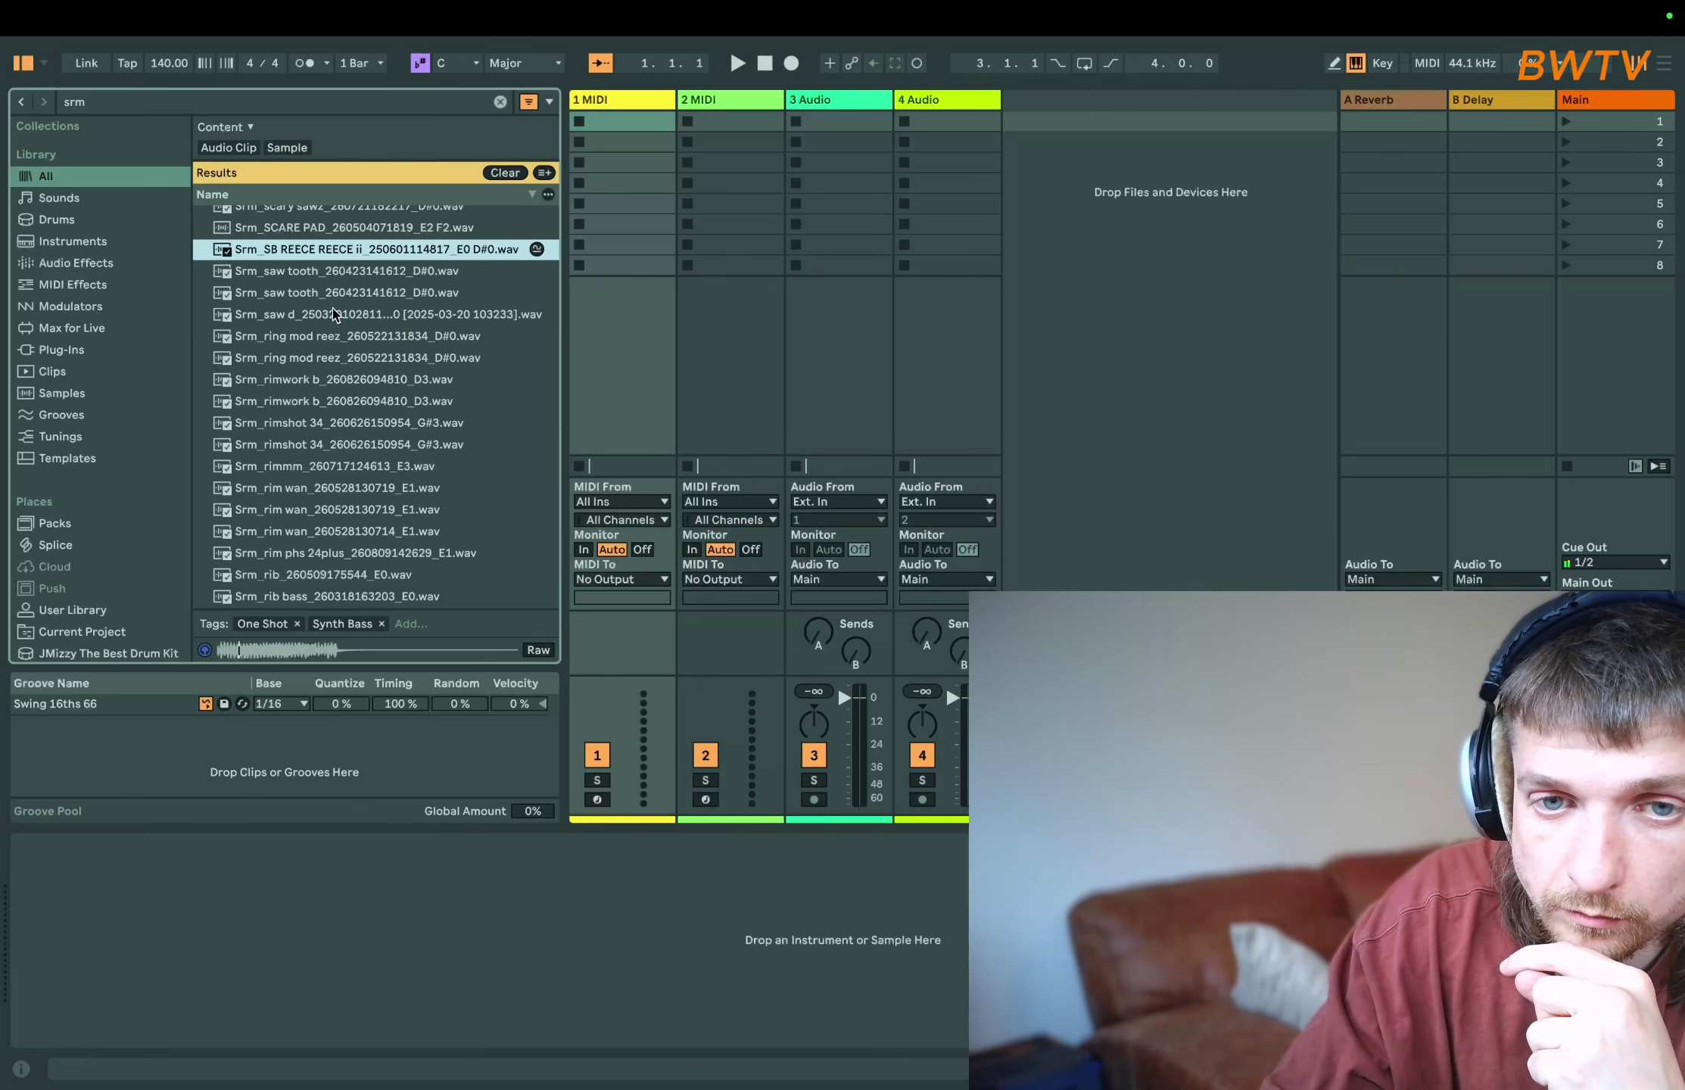
key(Up)
key(Up)
key(Up)
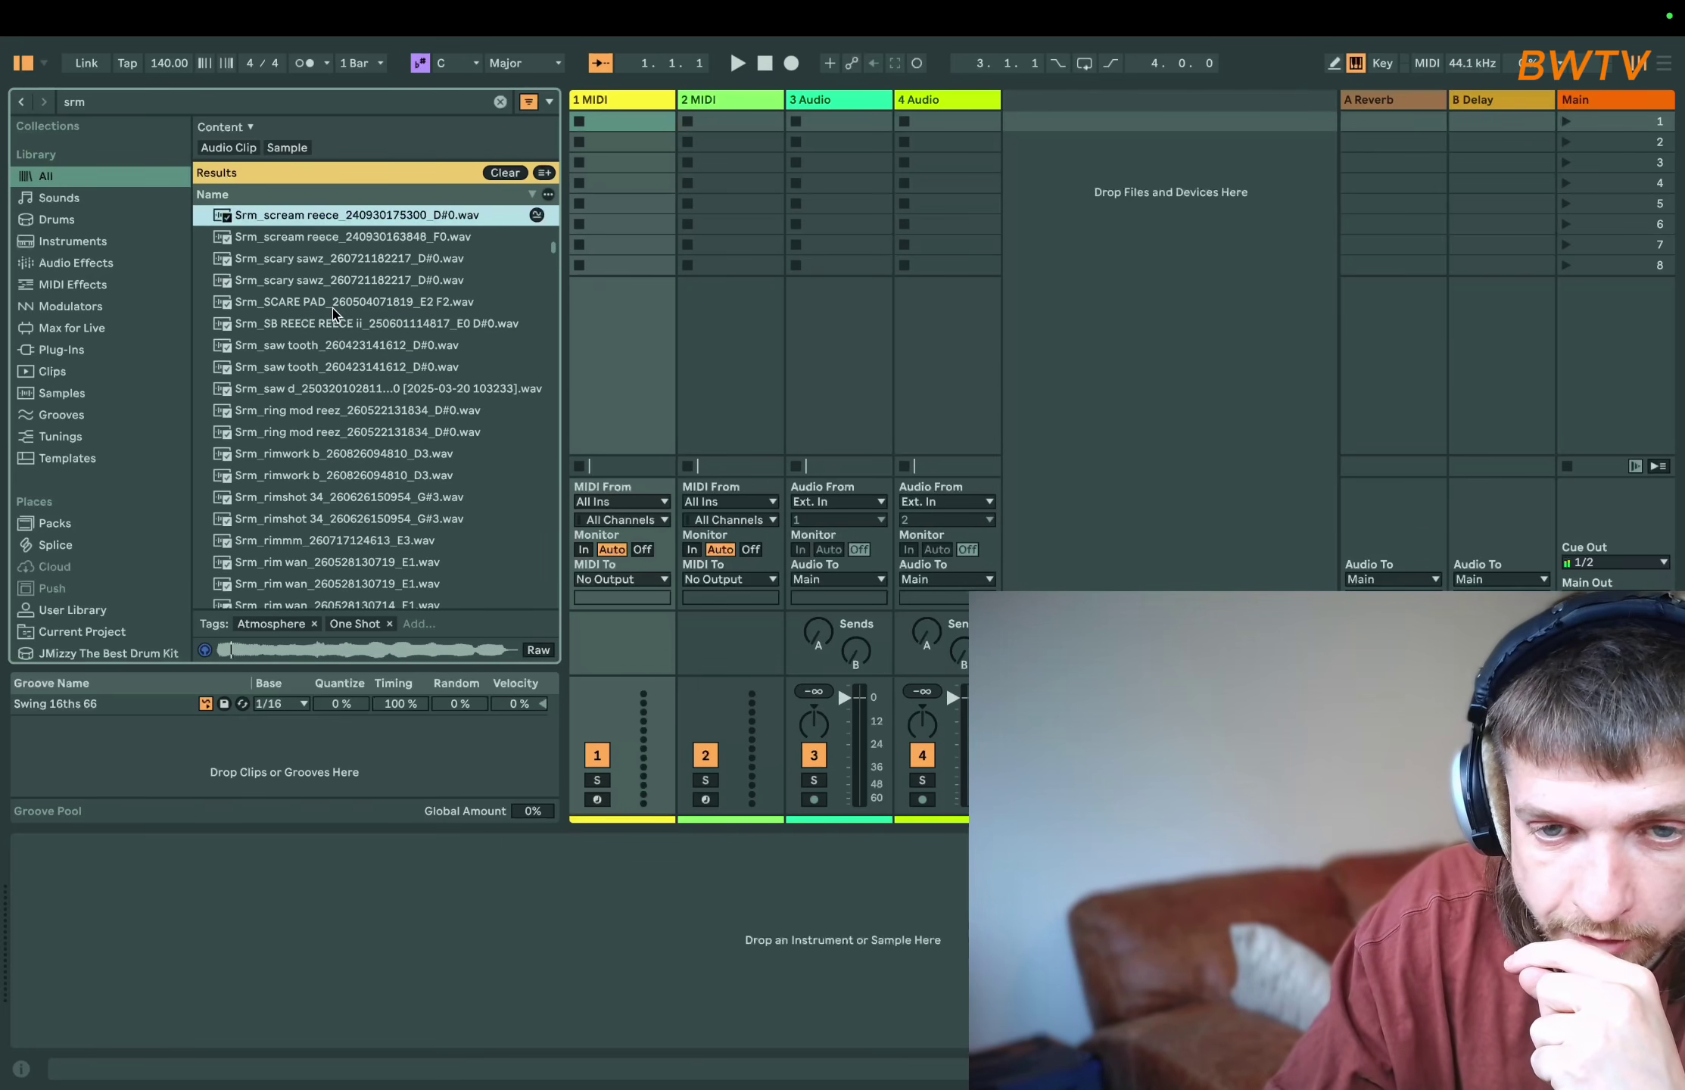
key(Up)
key(Up)
key(Up)
key(Up)
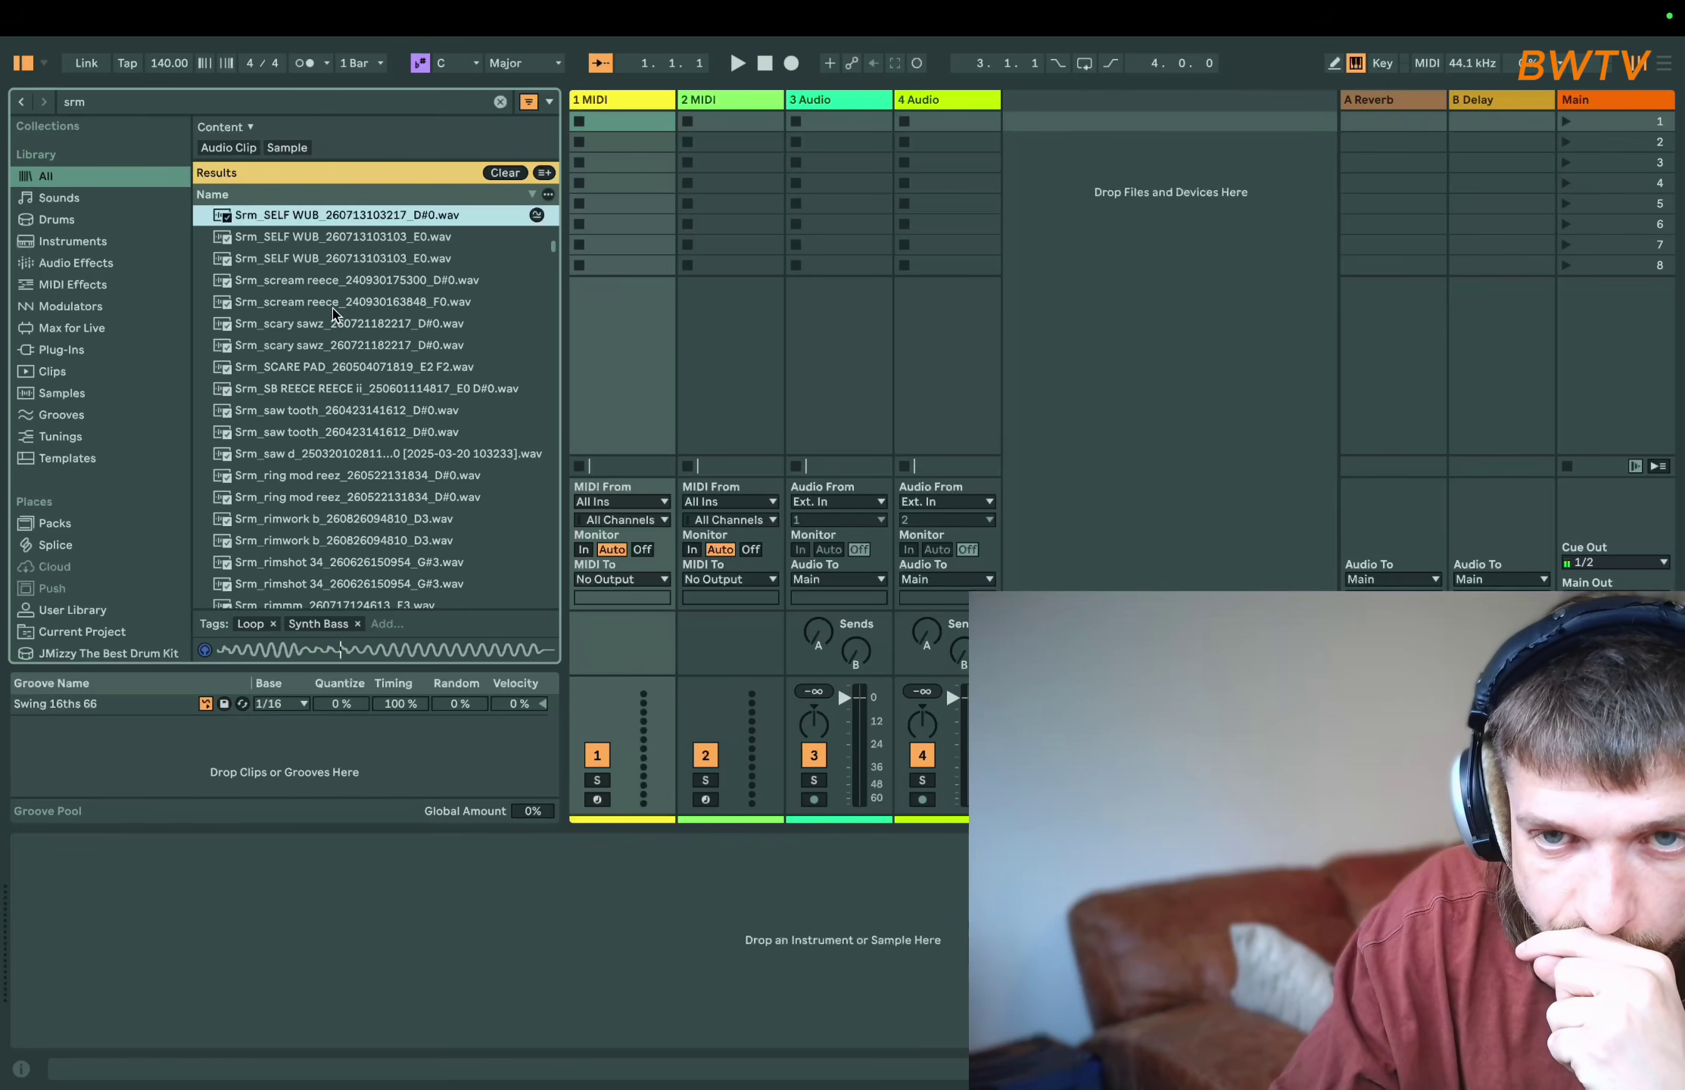
key(Up)
key(Up)
key(Up)
key(Up)
key(Up)
key(Up)
key(Up)
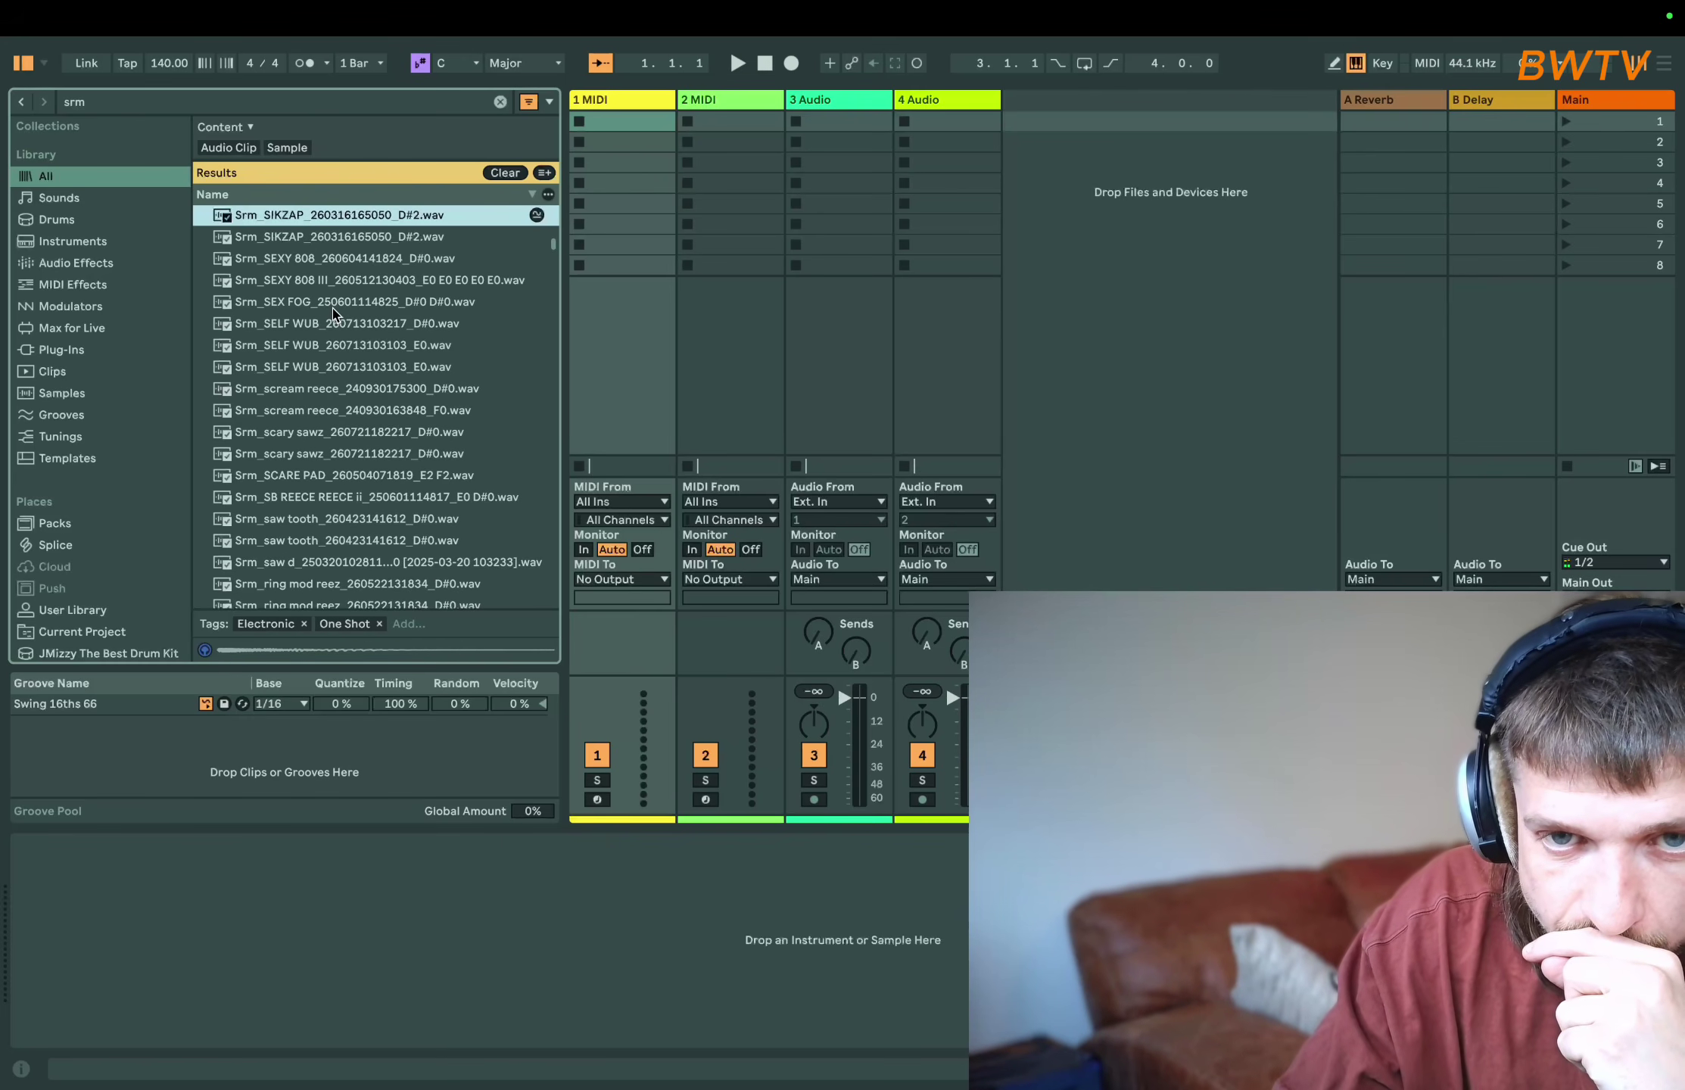
key(Up)
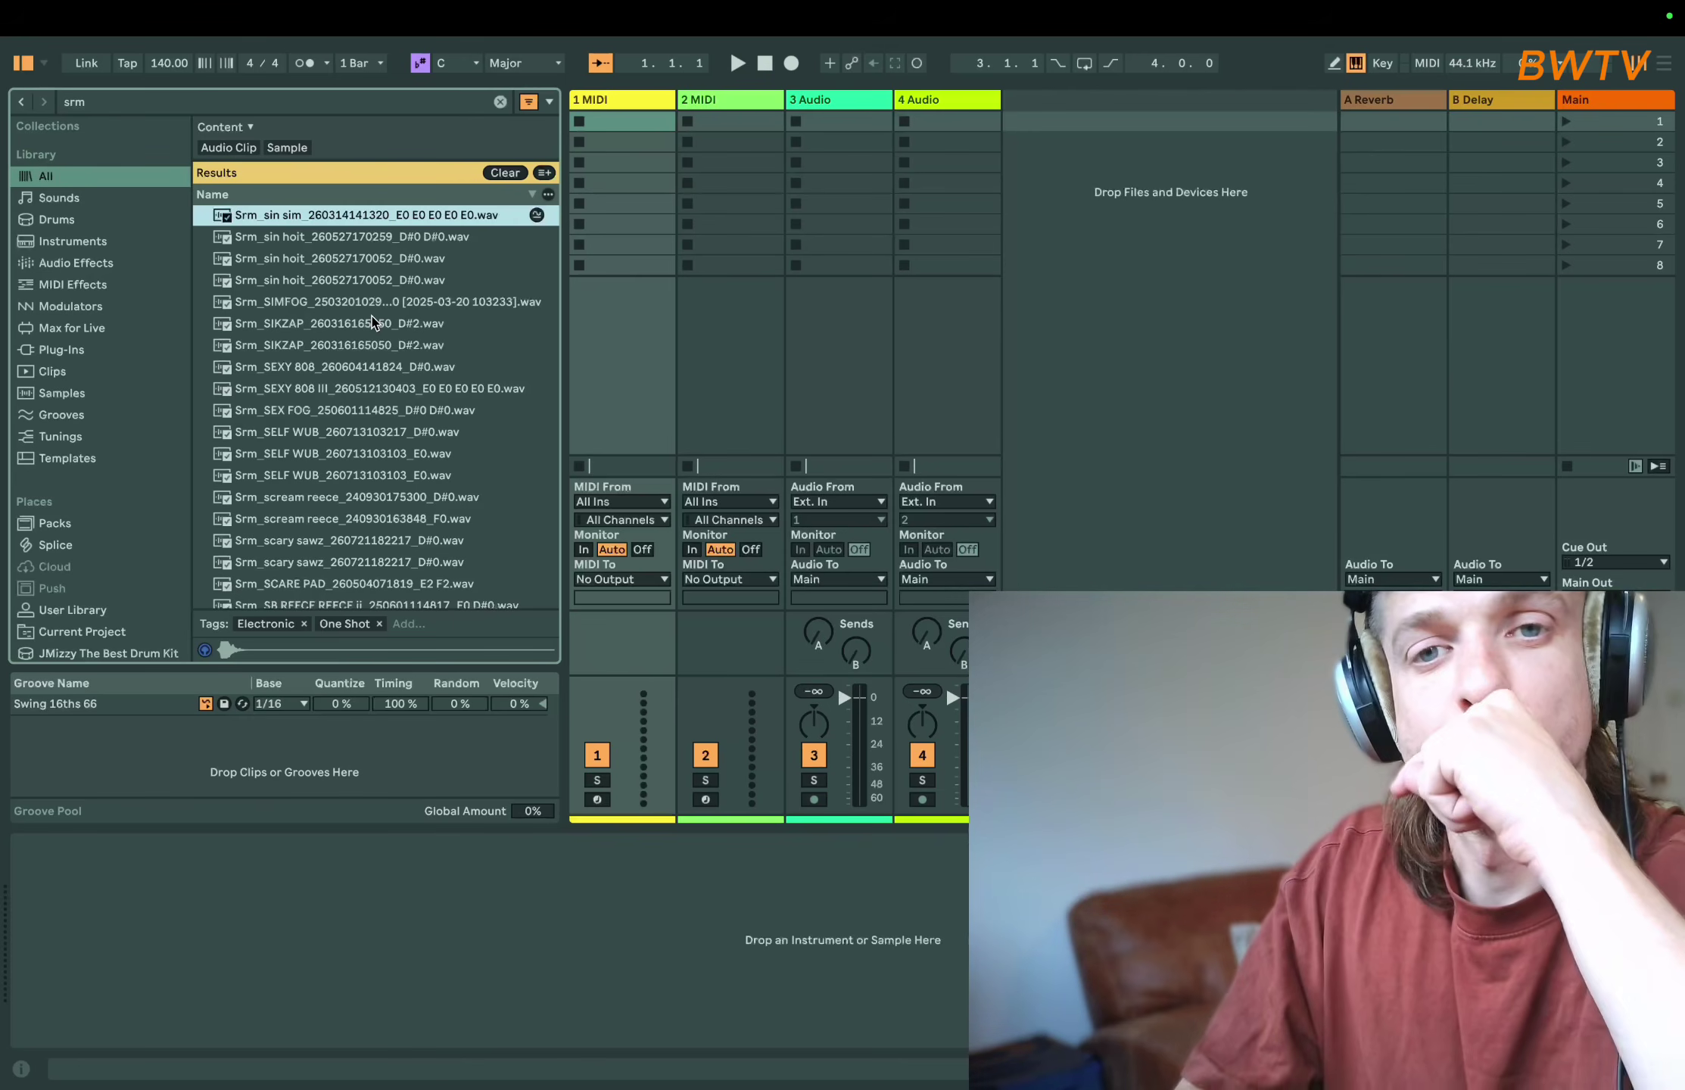
- Search the Desktop folder for "hat" and place trap hats 1.wav at bar 1 of the arrangement on a new audio track
key(super+f)
text(hat)
scroll(142, 439, down, 5)
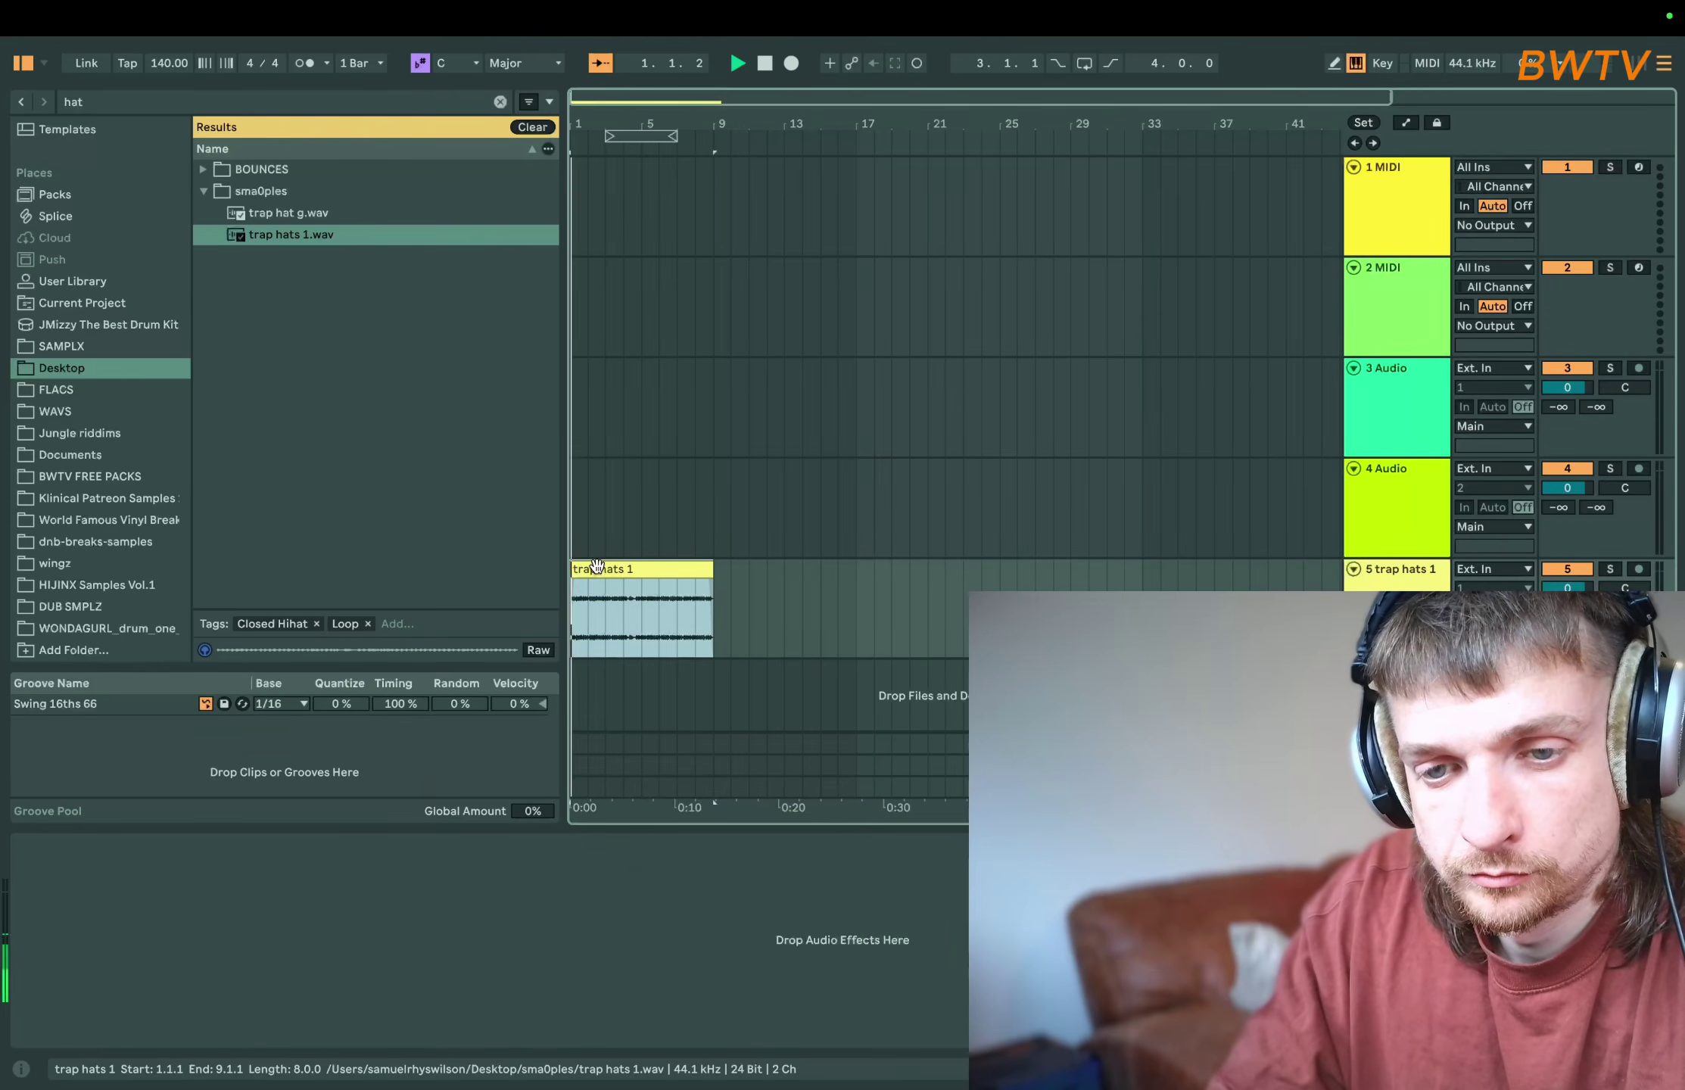
- Set the trap hats 1 clip's warp mode to Re-Pitch and play it back from the start
double_click(597, 566)
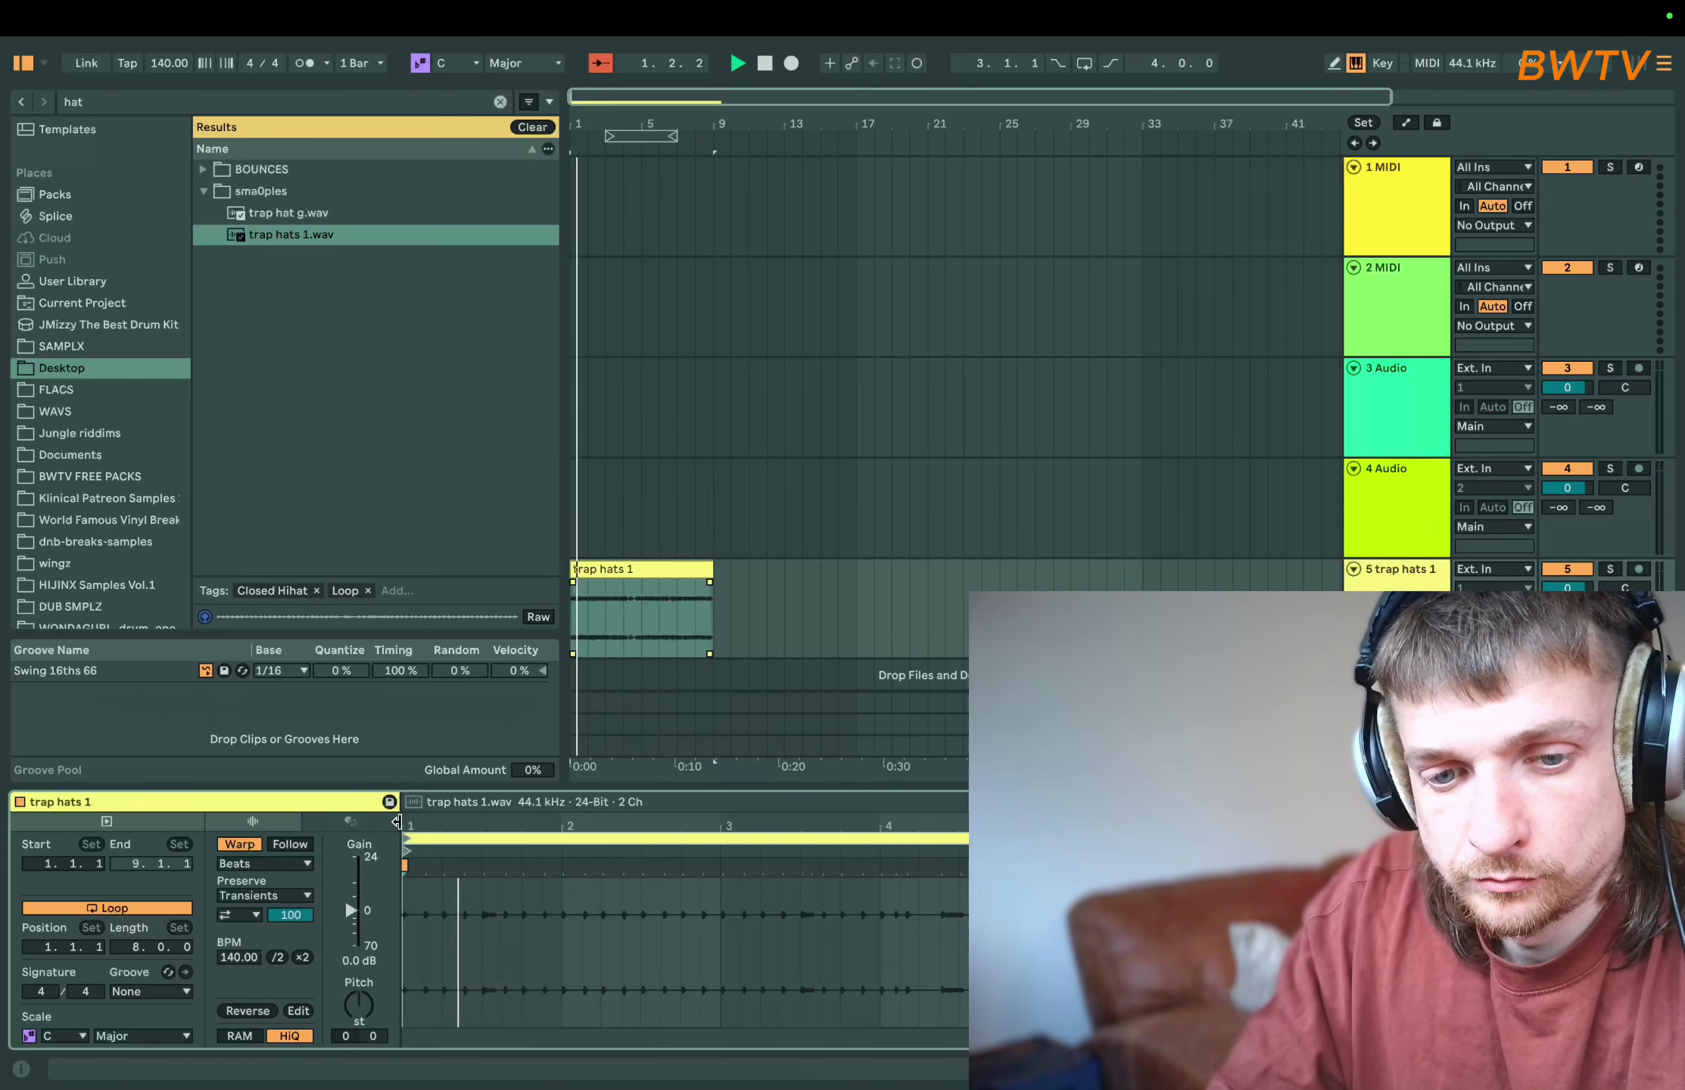
click(305, 863)
click(289, 932)
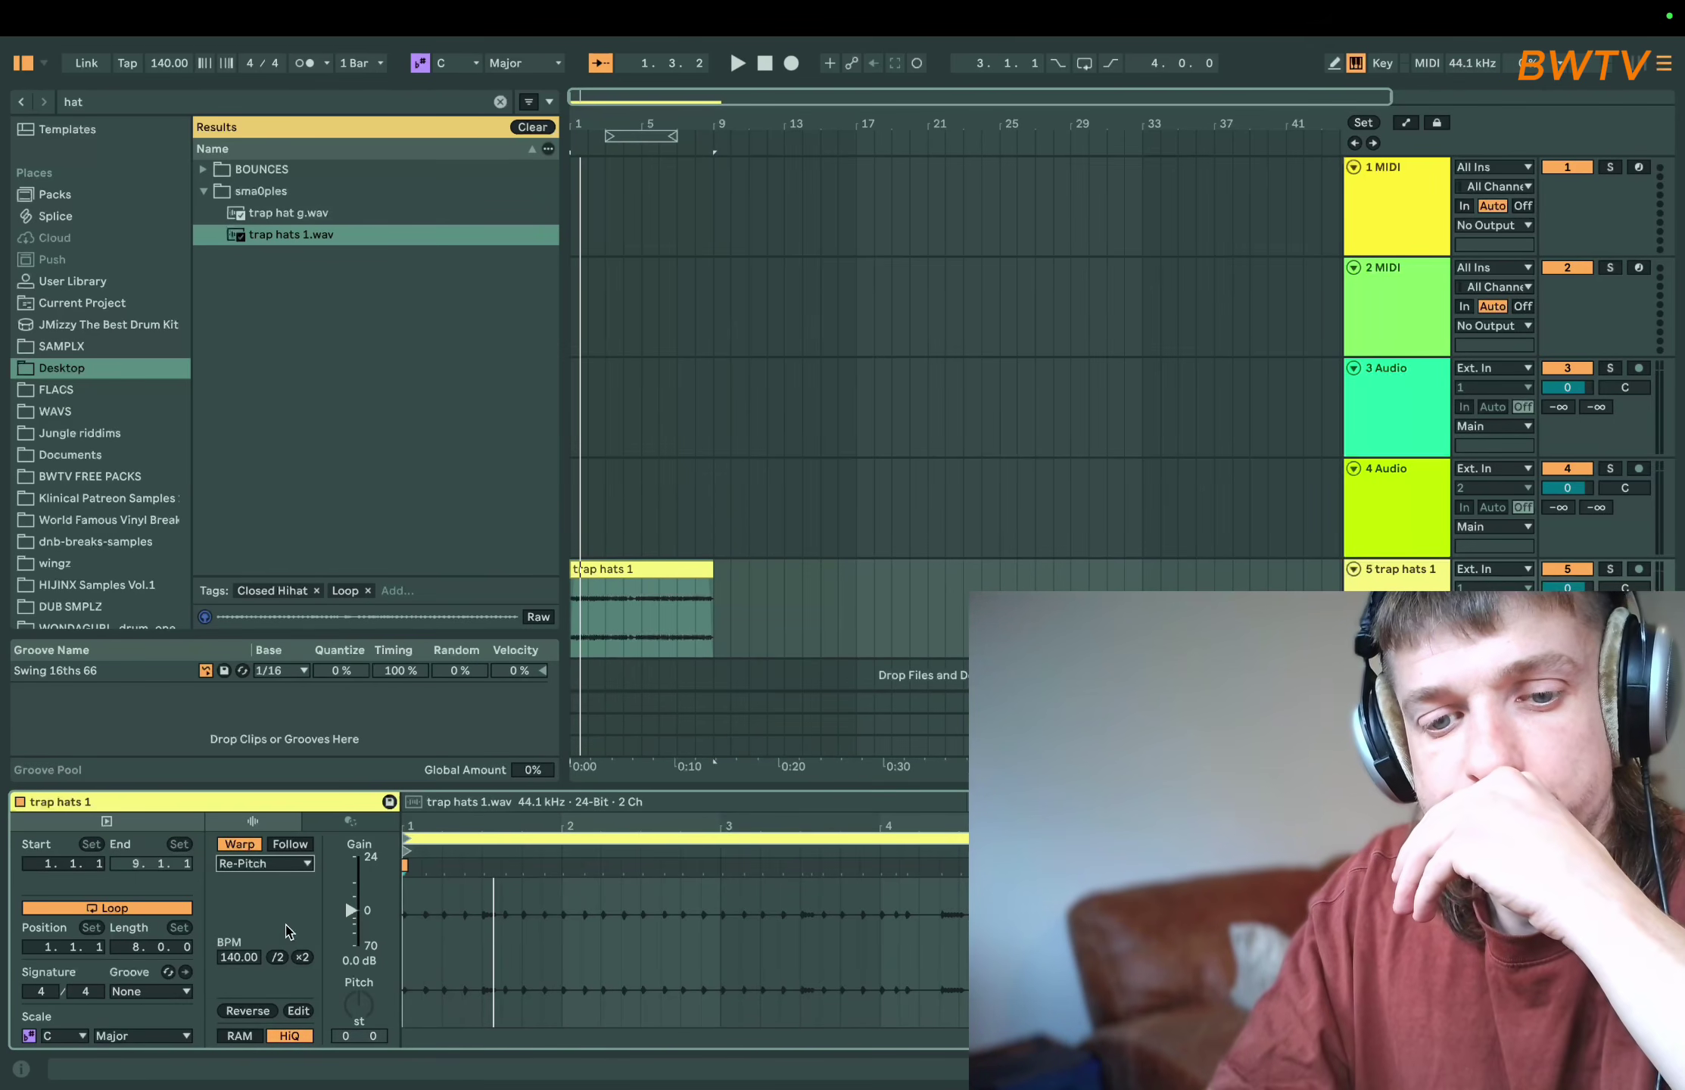
click(600, 610)
key(space)
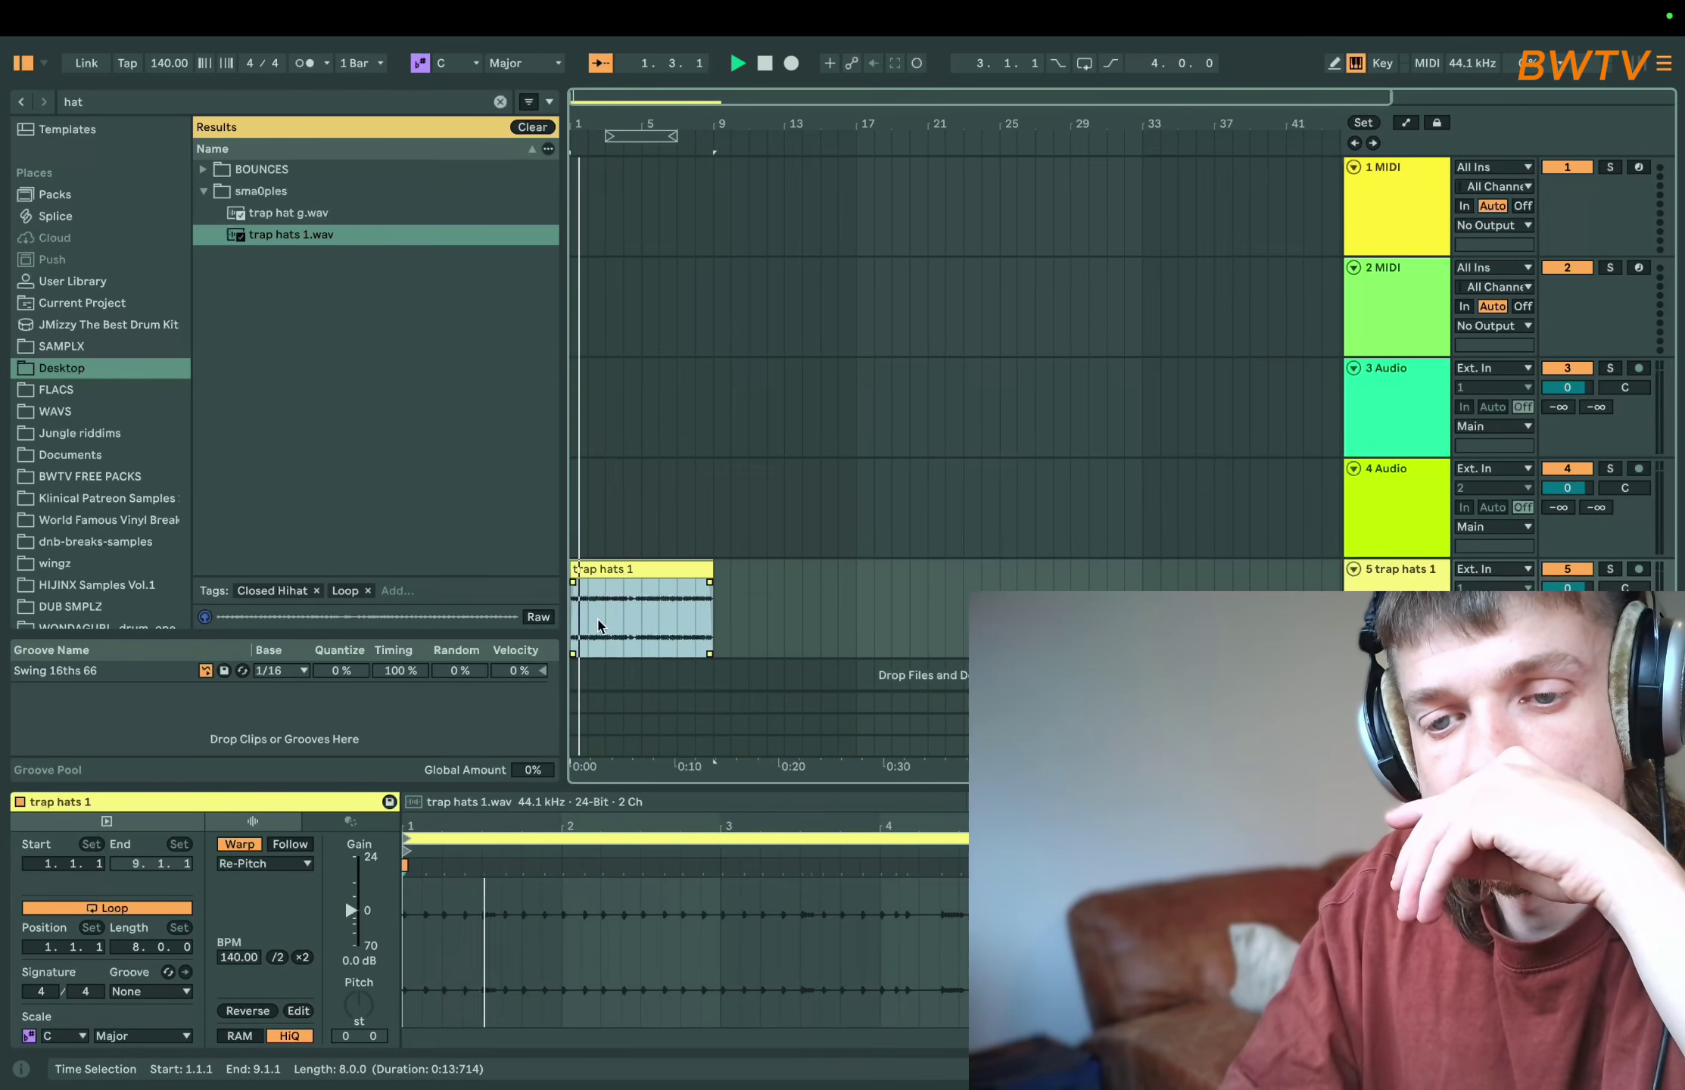
scroll(598, 621, up, 5)
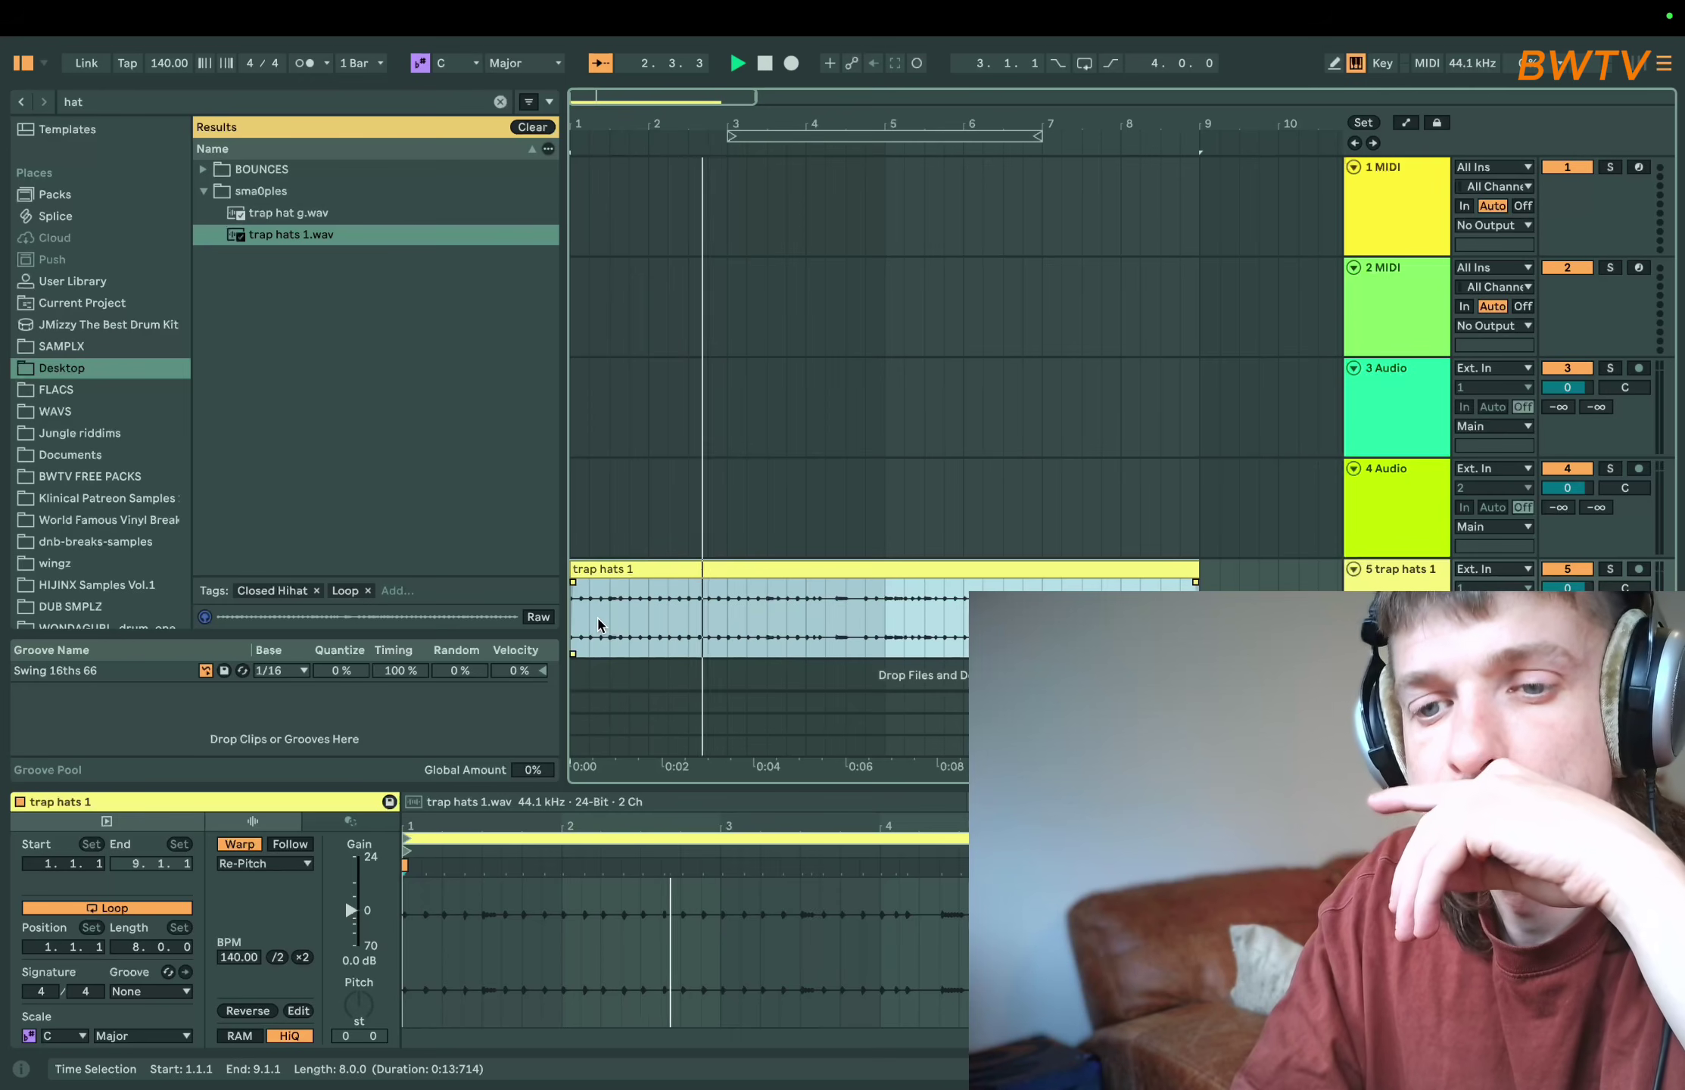
- Place one-bar pieces of the hat clip at bars 1 and 4 of a new track and delete the original from bar 3 to 8.2
key(space)
drag(647, 608, 859, 605)
drag(728, 500, 1141, 495)
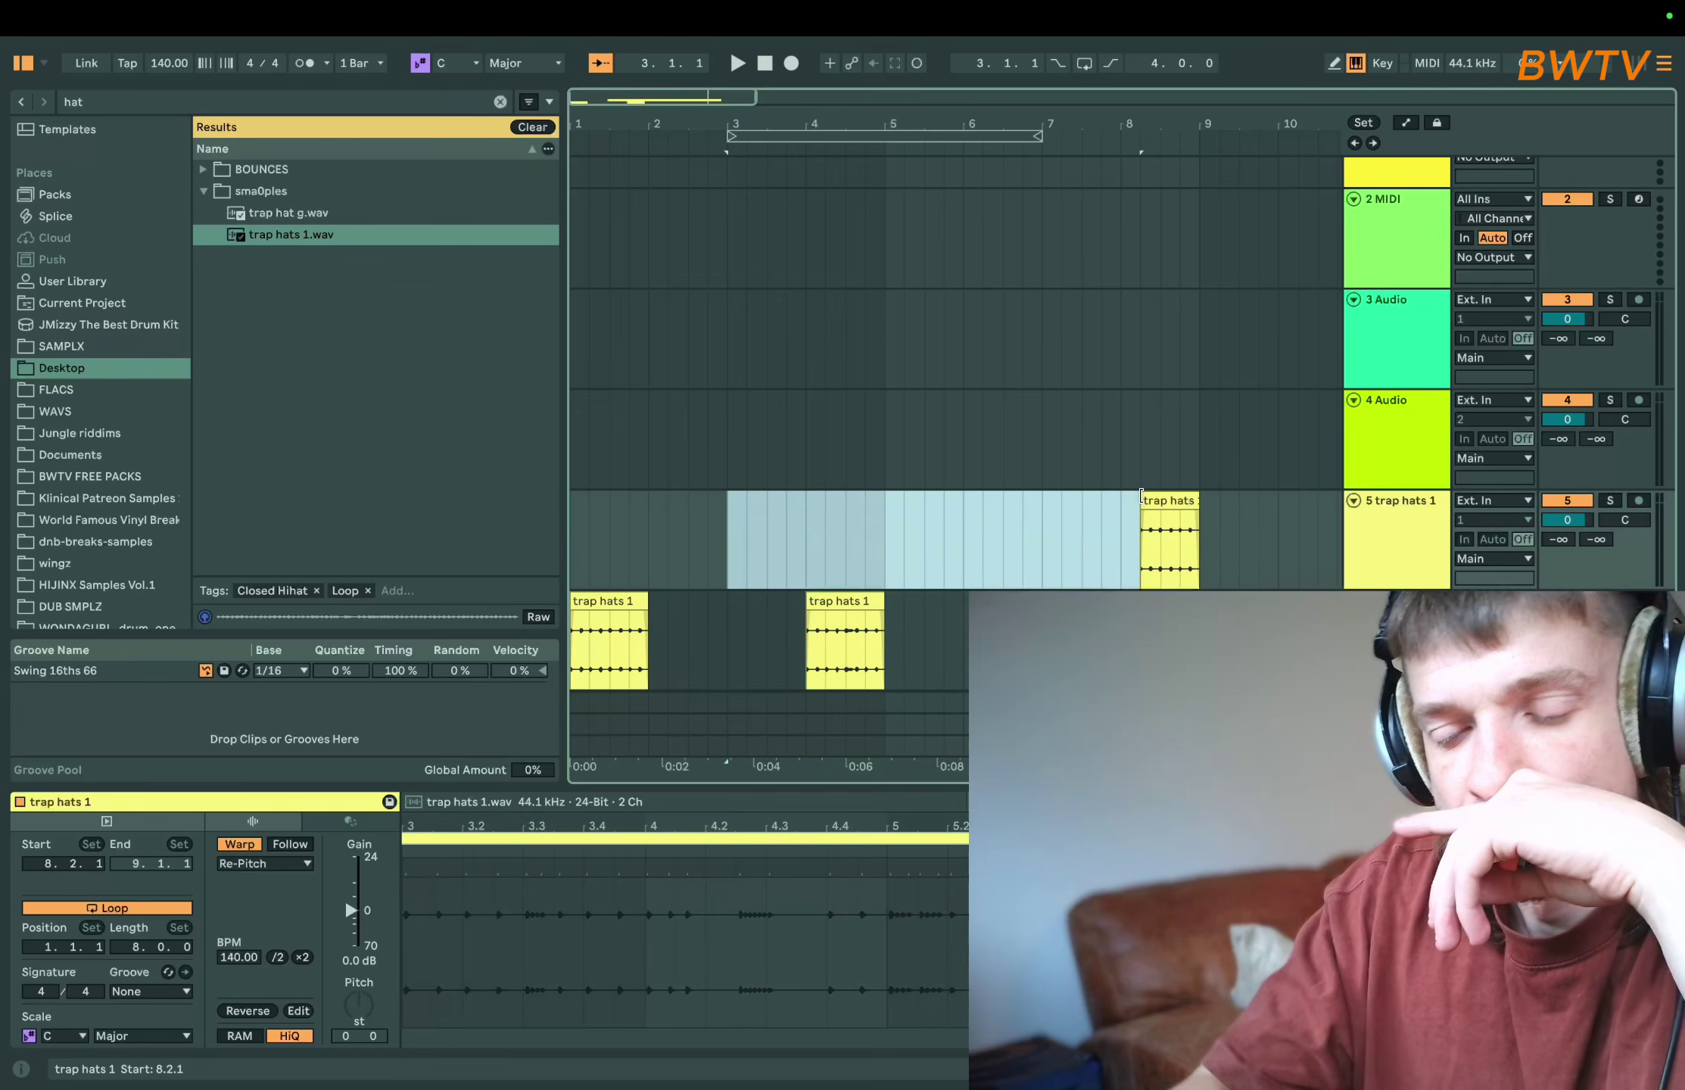
click(701, 557)
- Duplicate the first one-bar hat clip twice to fill bars 2 and 3, and play the pattern
click(613, 601)
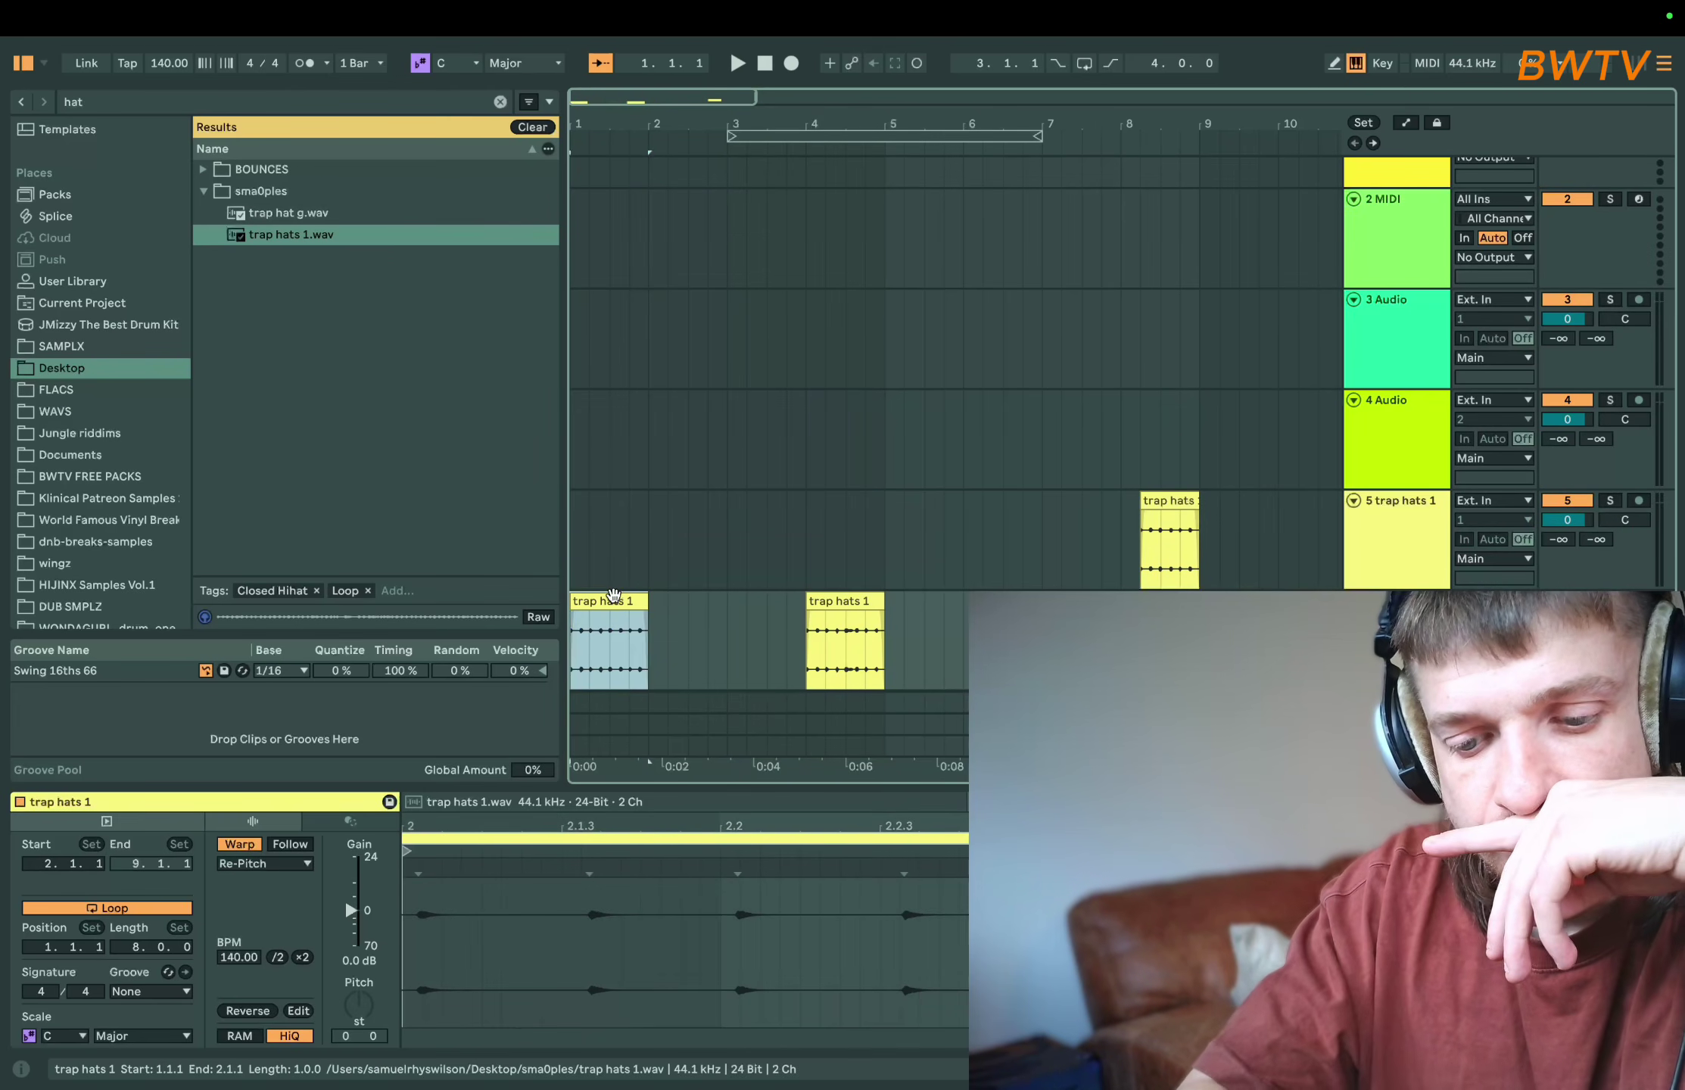
key(ctrl+d)
key(ctrl+d)
click(613, 583)
key(space)
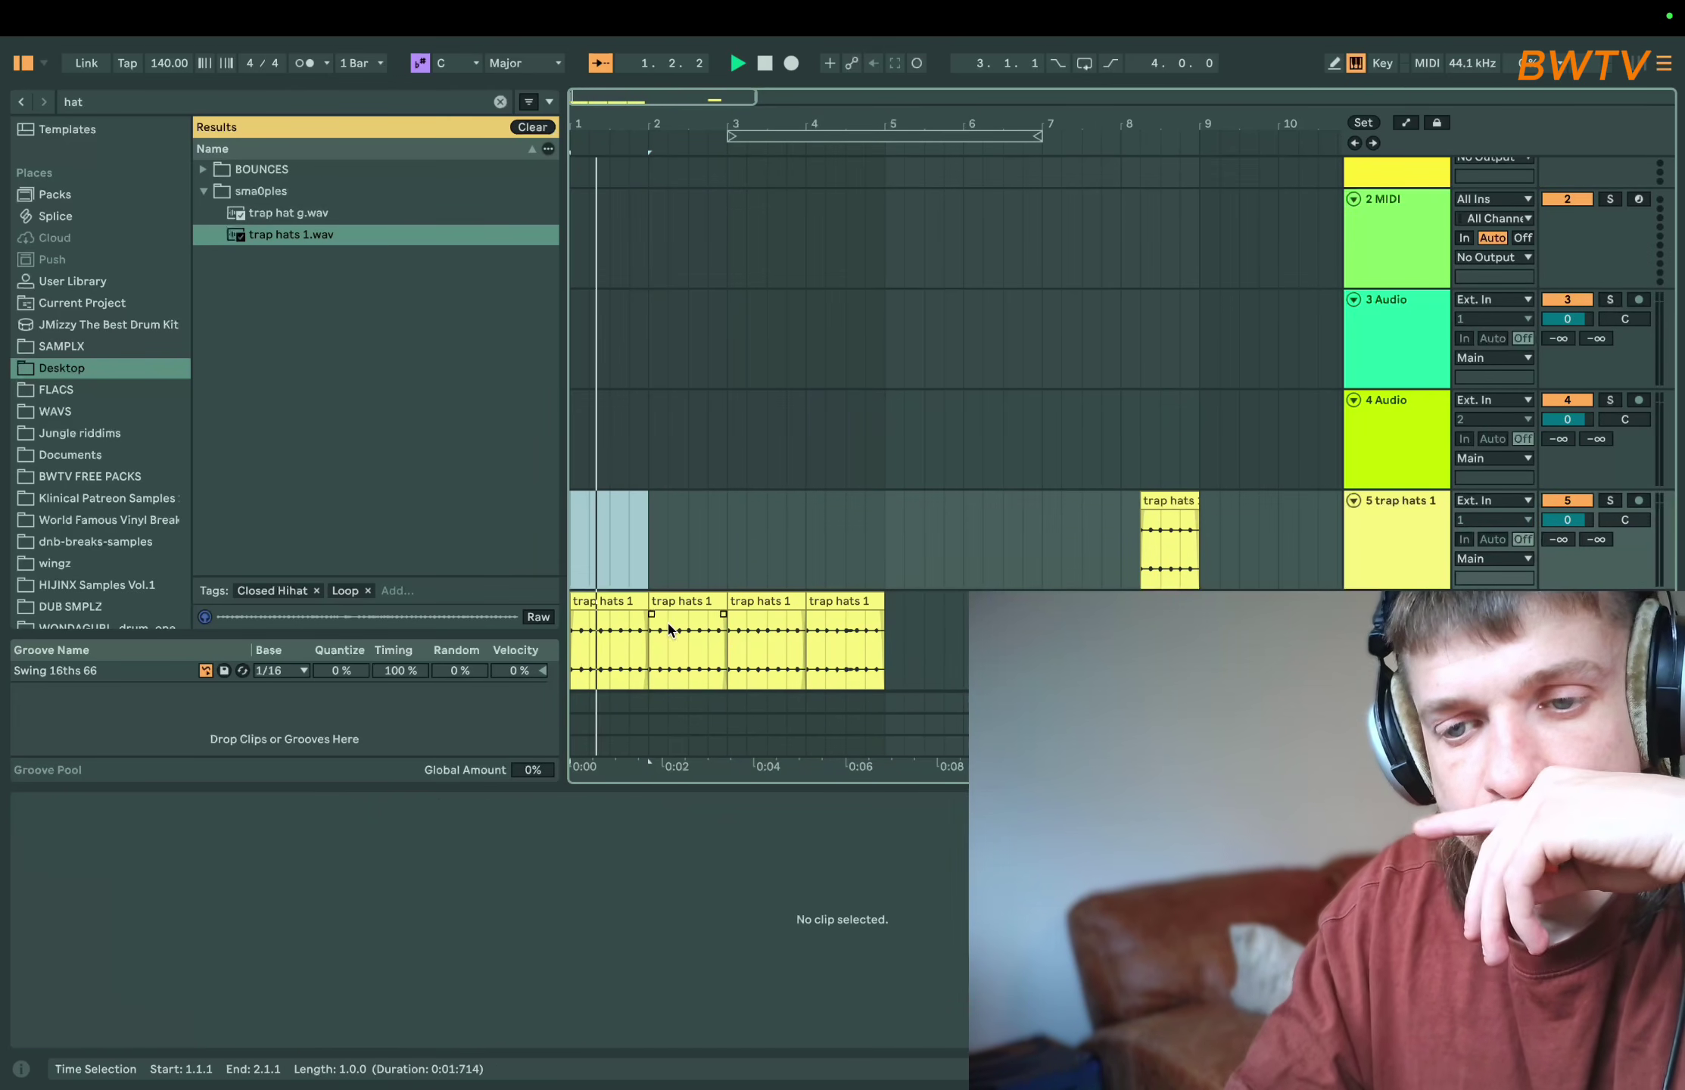
- Select the four hat clips on track 6 and loop the arrangement over their four bars
shift+click(870, 658)
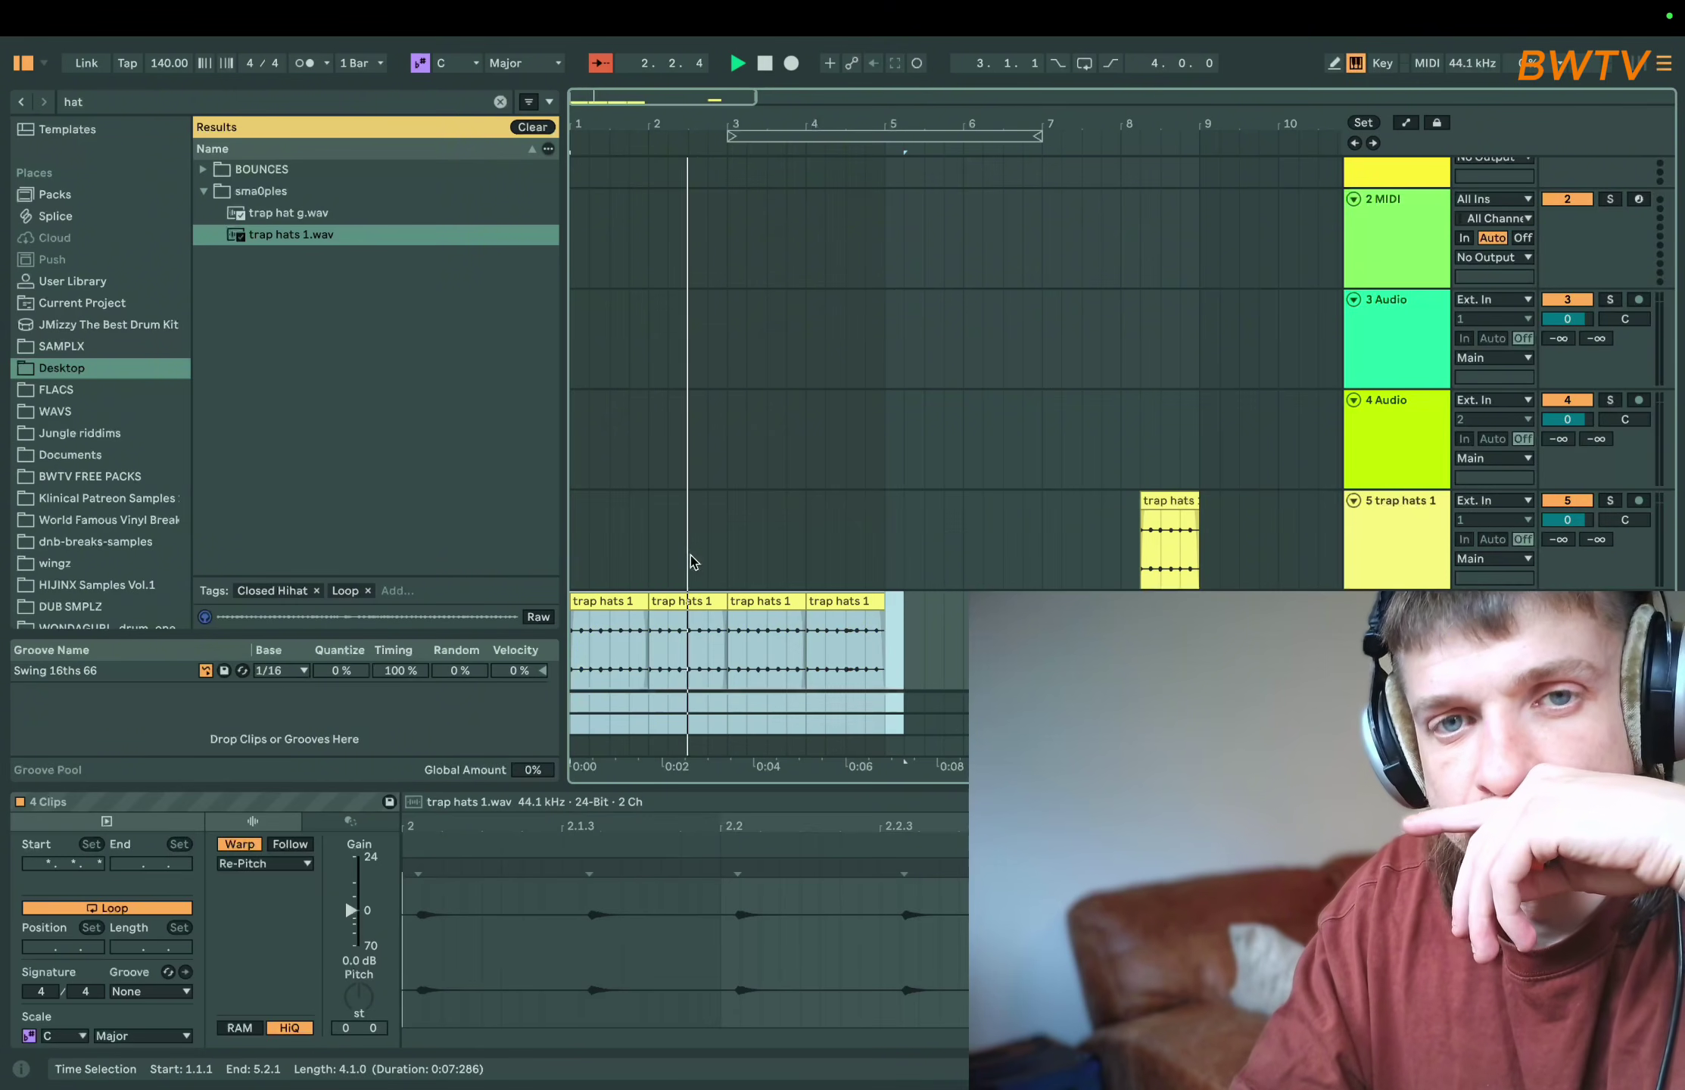
scroll(887, 631, down, 1)
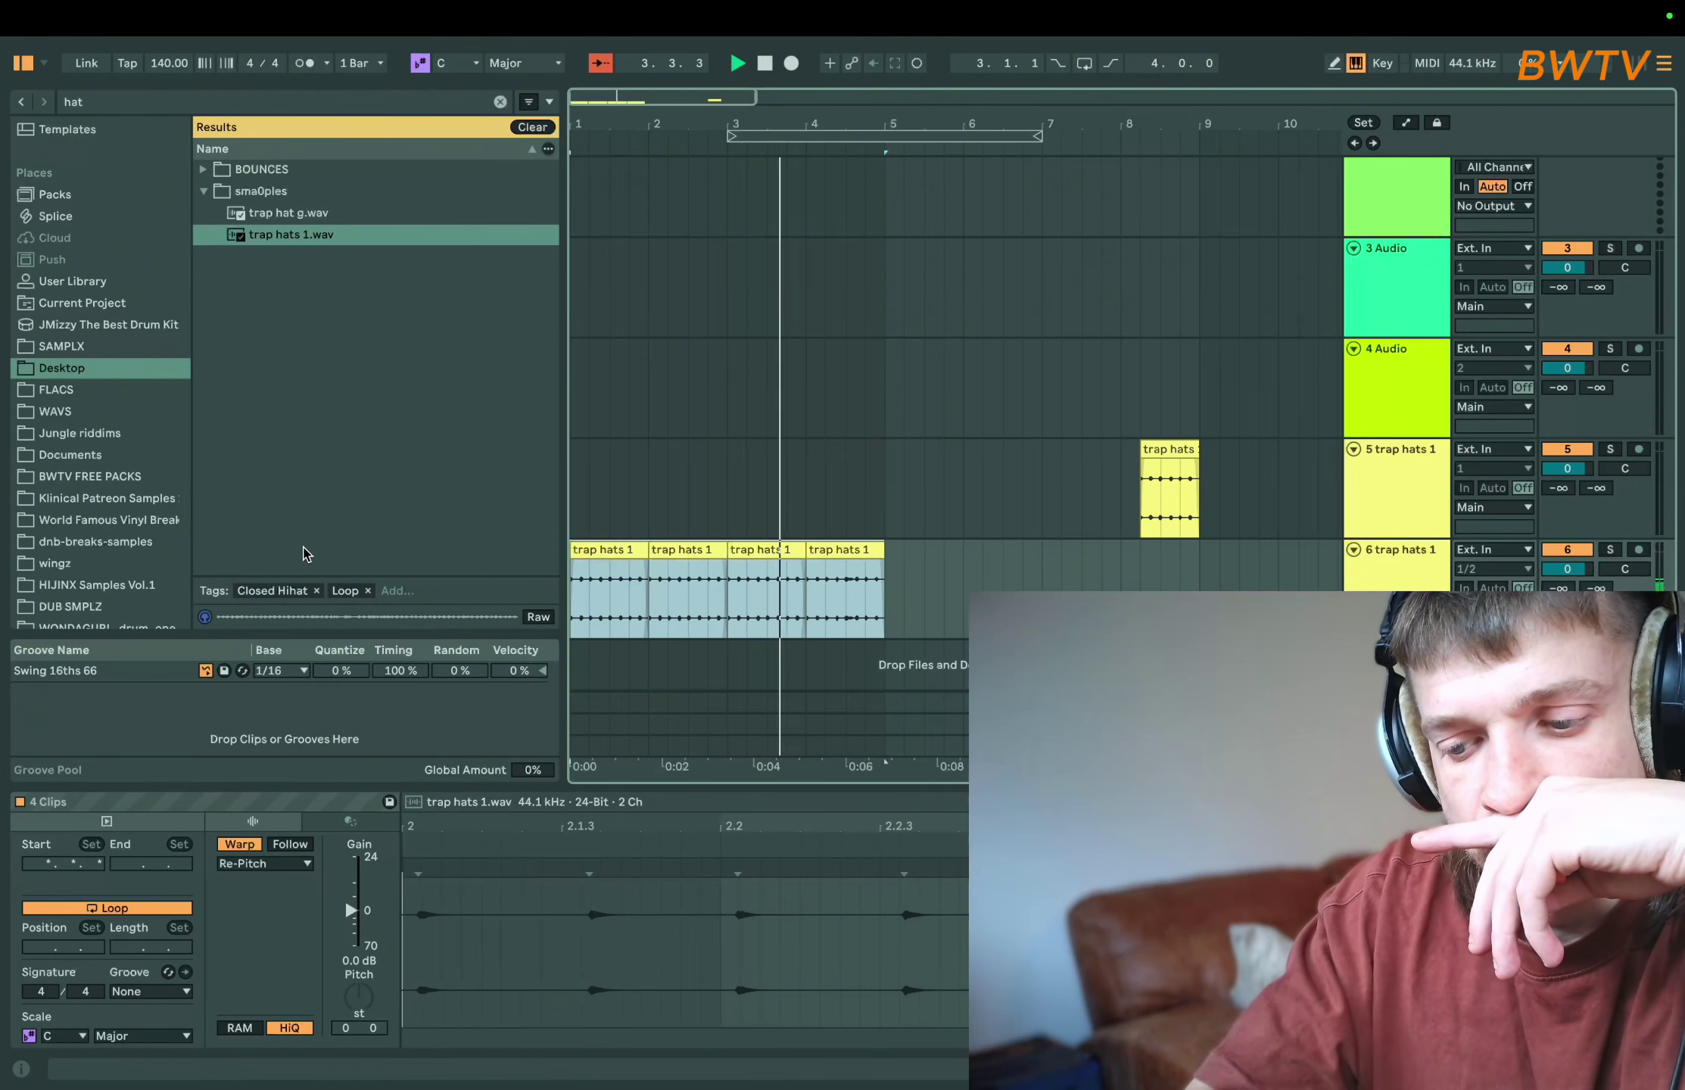
key(ctrl+l)
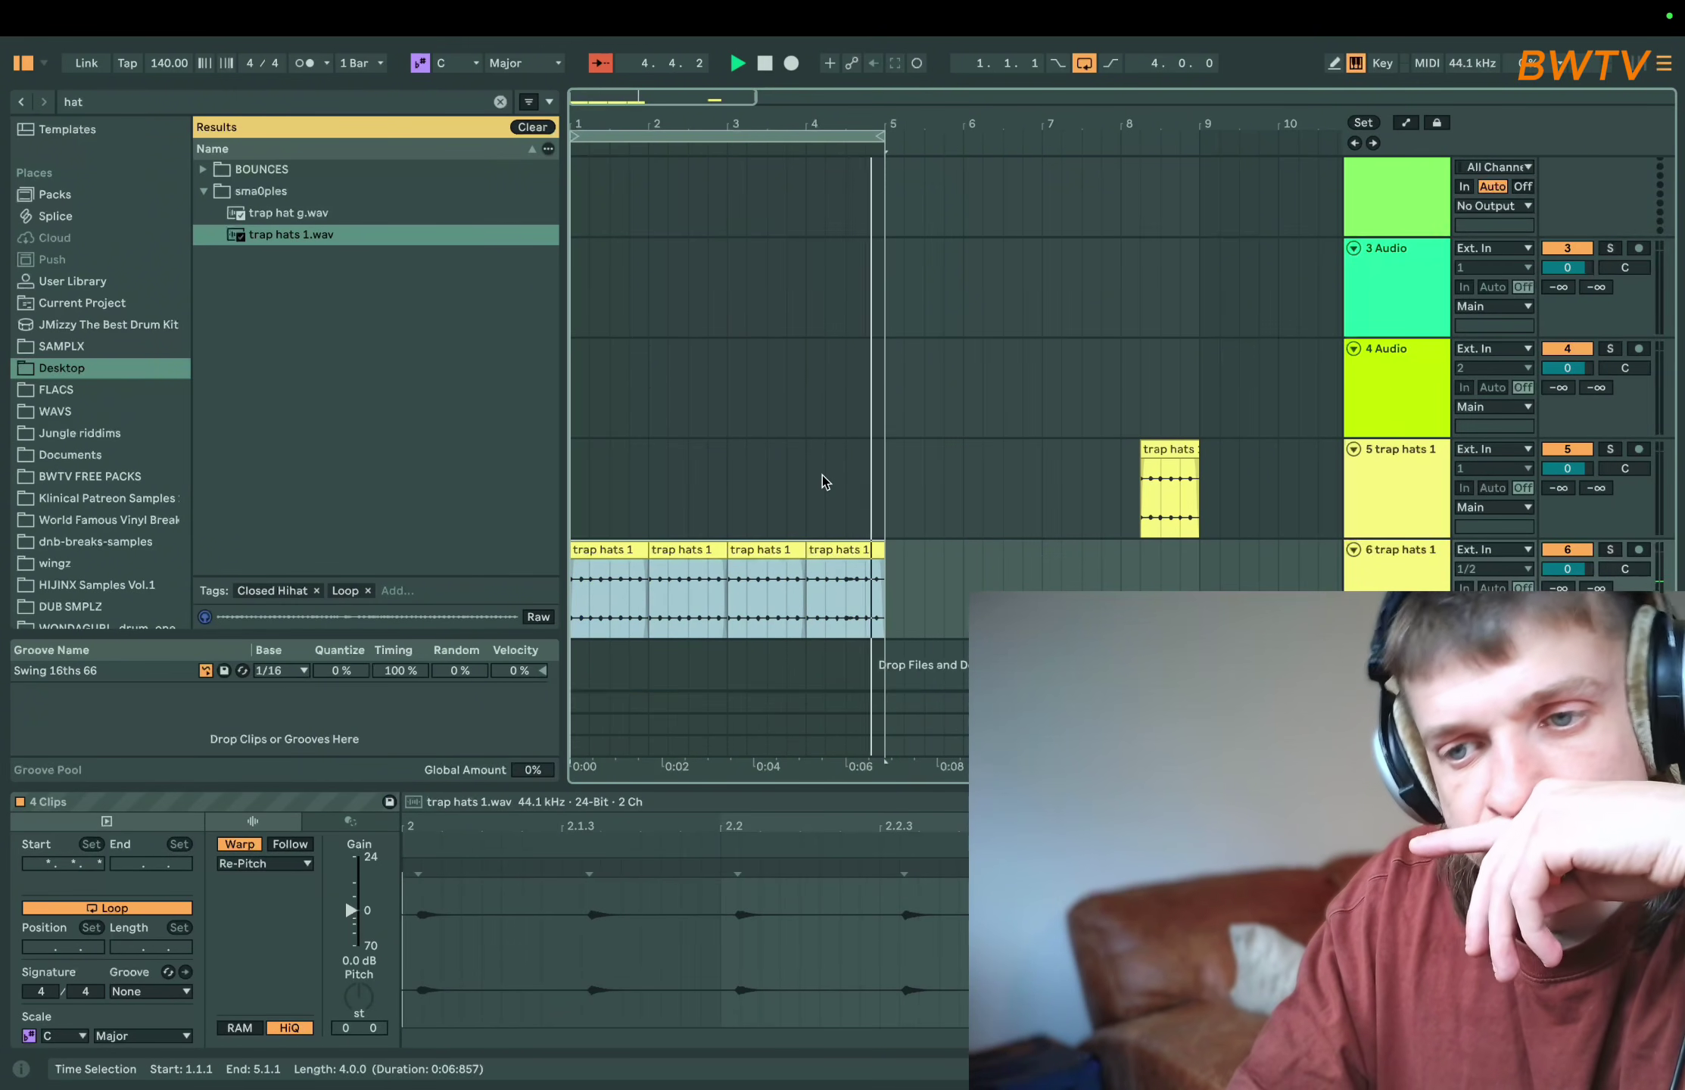
- Search the Desktop folder for "rim" and audition certain rim, movinf 2 rim, MOVIN RIM and RIM CLAP
key(ctrl+f)
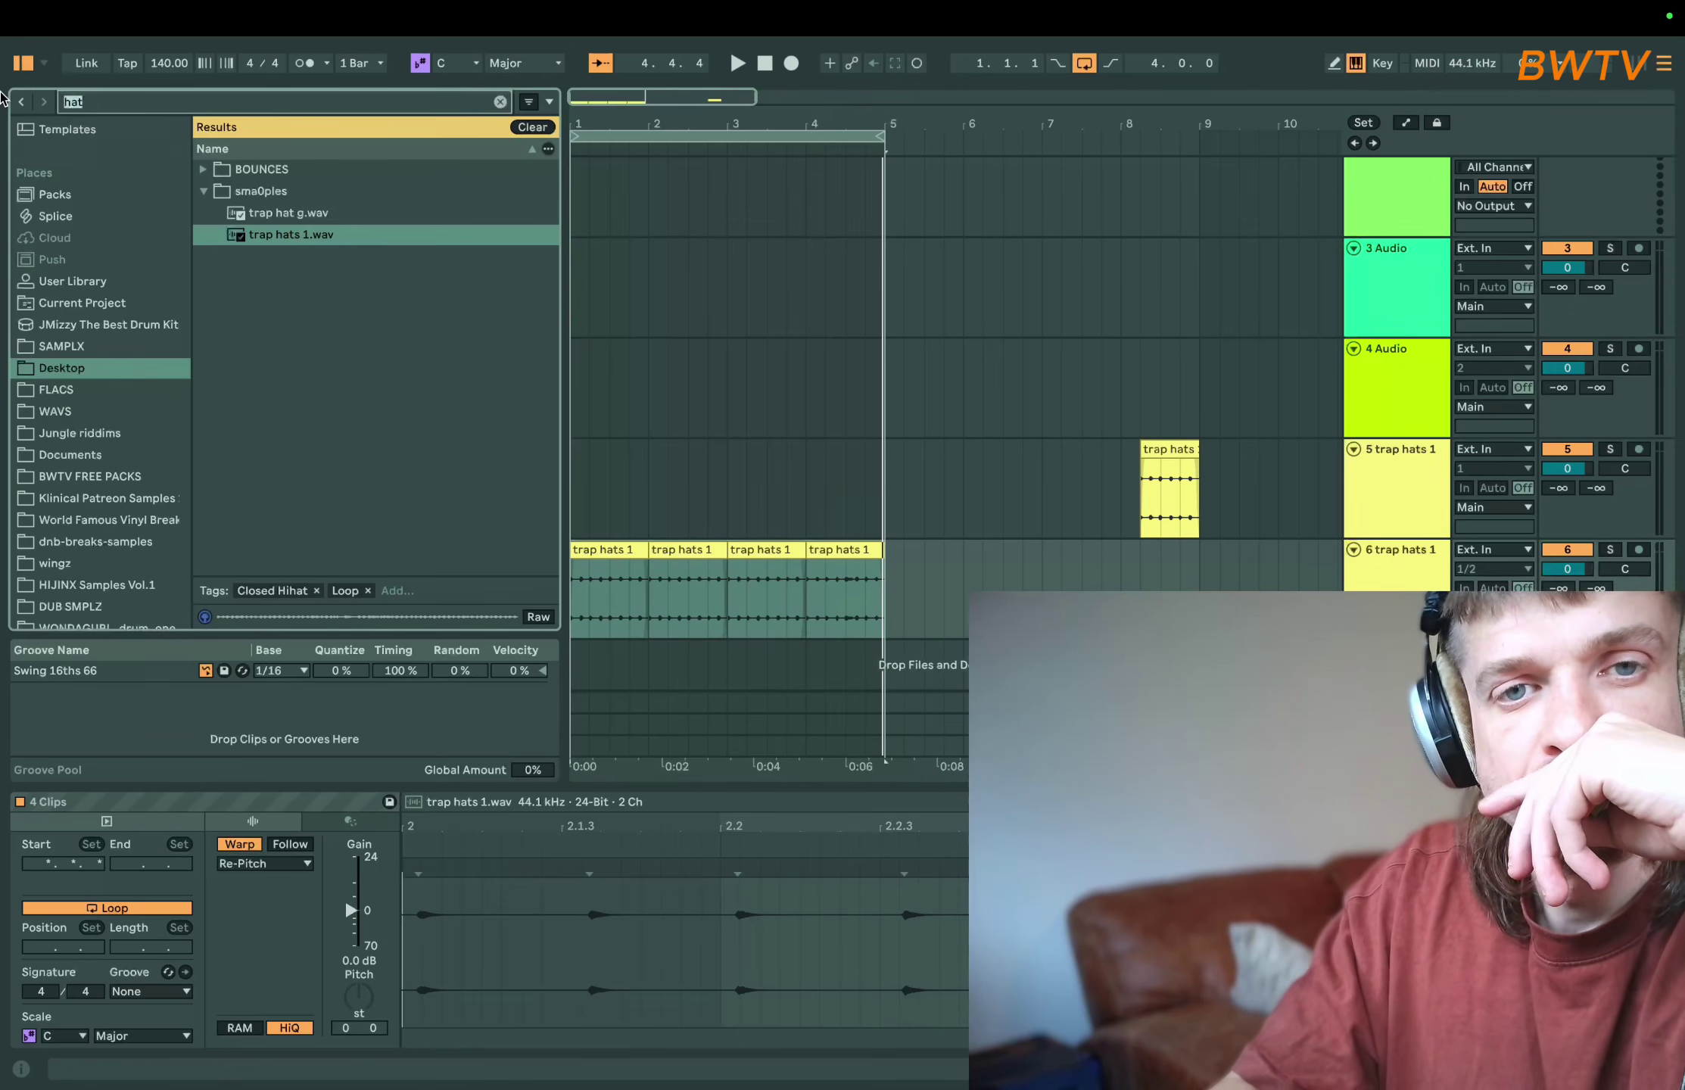
text(rim)
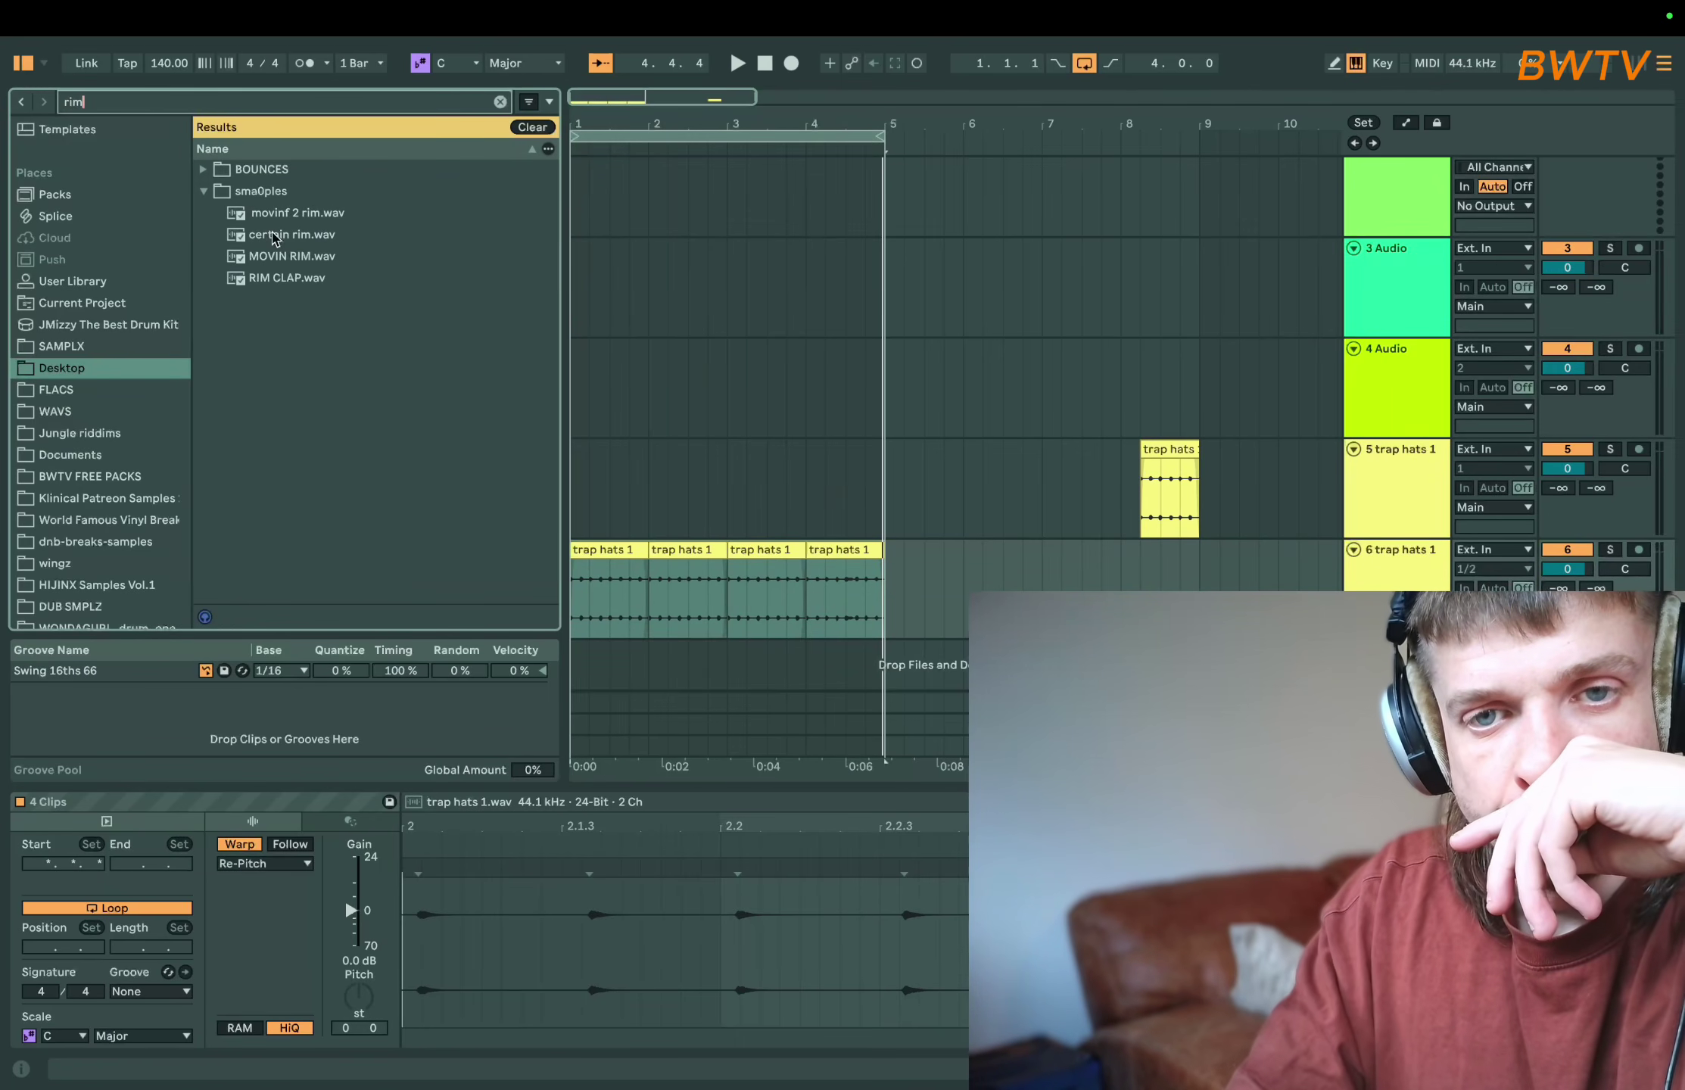
click(274, 237)
click(293, 214)
click(284, 258)
click(283, 278)
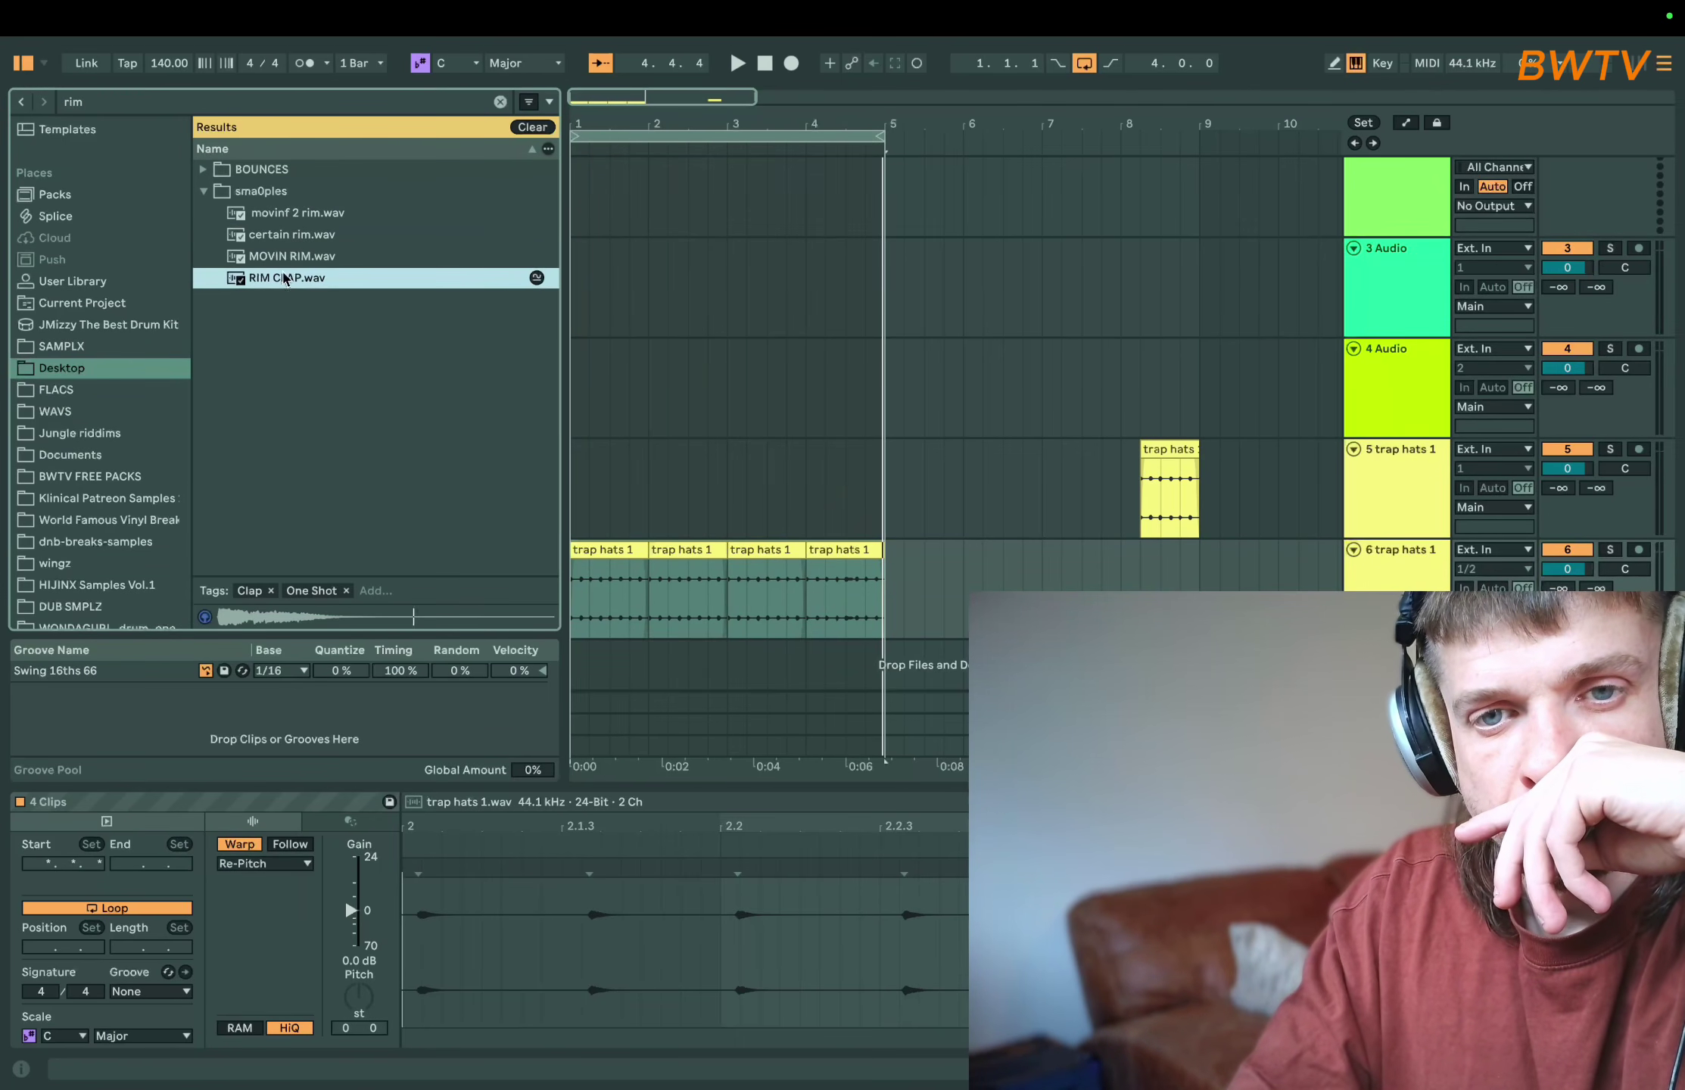
- Place RIM CLAP.wav on a new track at beat 3 of bar 1, repeat it in the following three bars, and play the loop
drag(280, 279, 582, 636)
key(space)
click(649, 632)
key(ctrl+d)
key(ctrl+d)
key(ctrl+d)
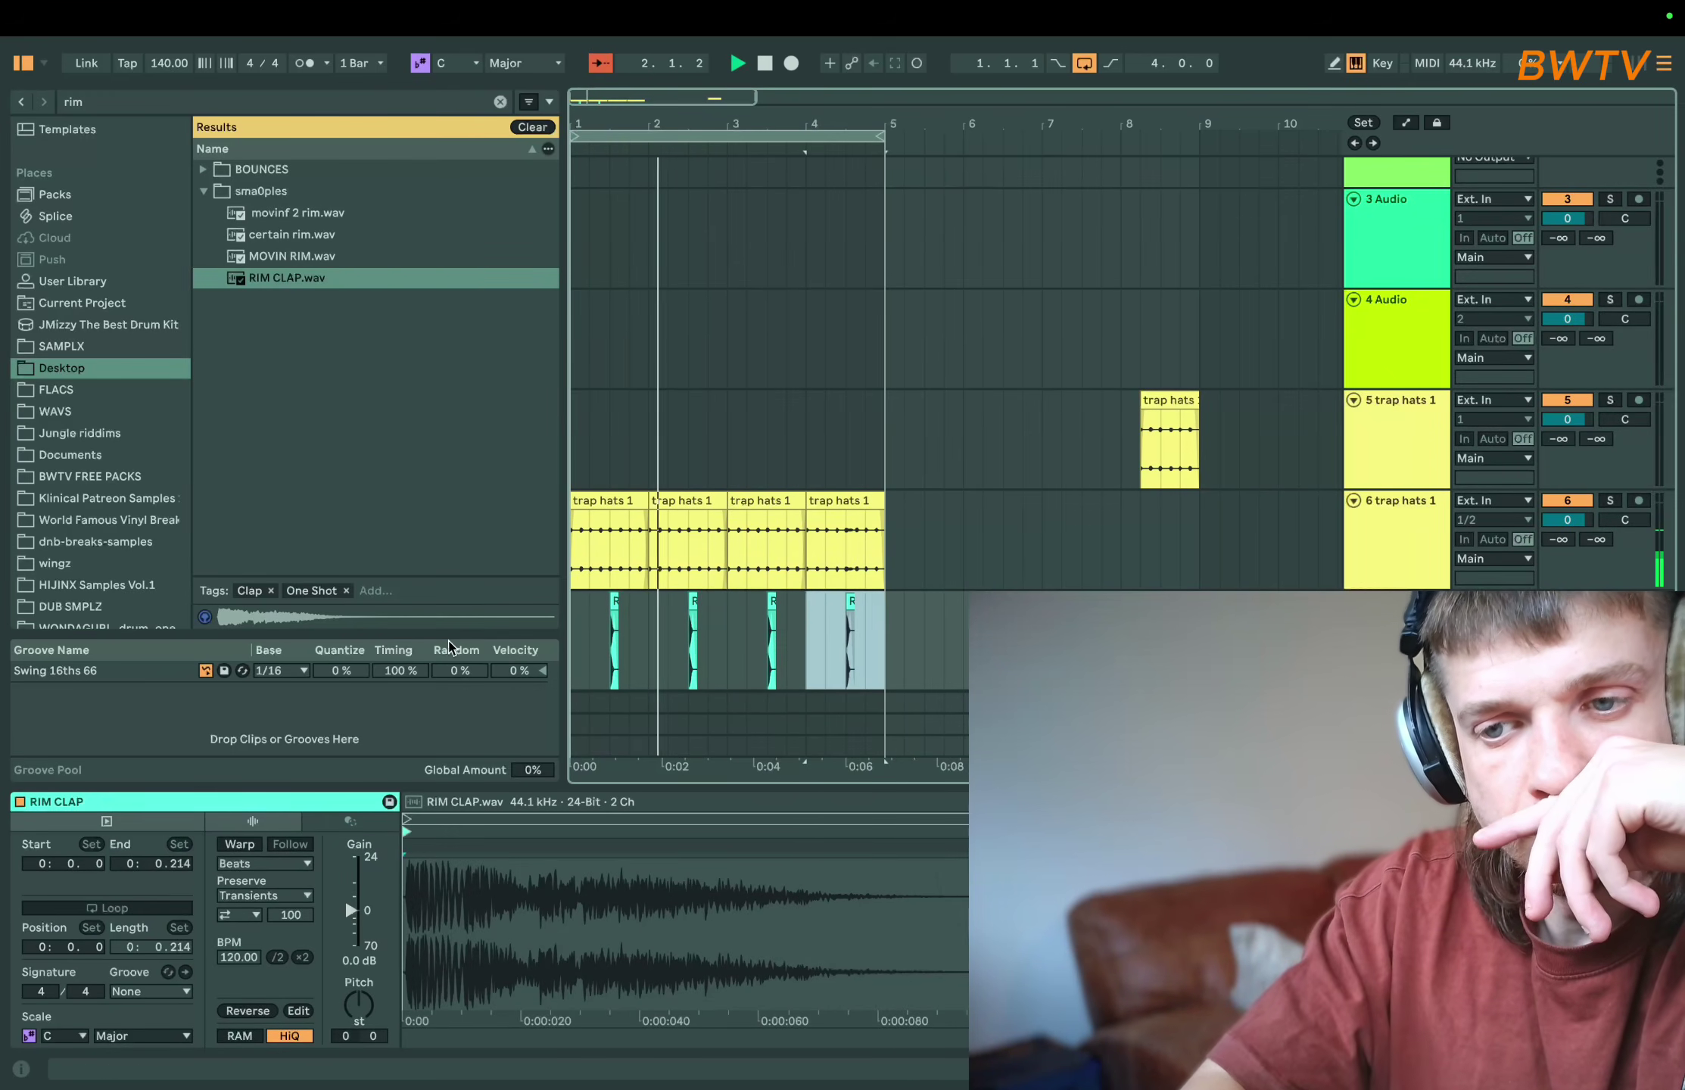
scroll(689, 539, down, 2)
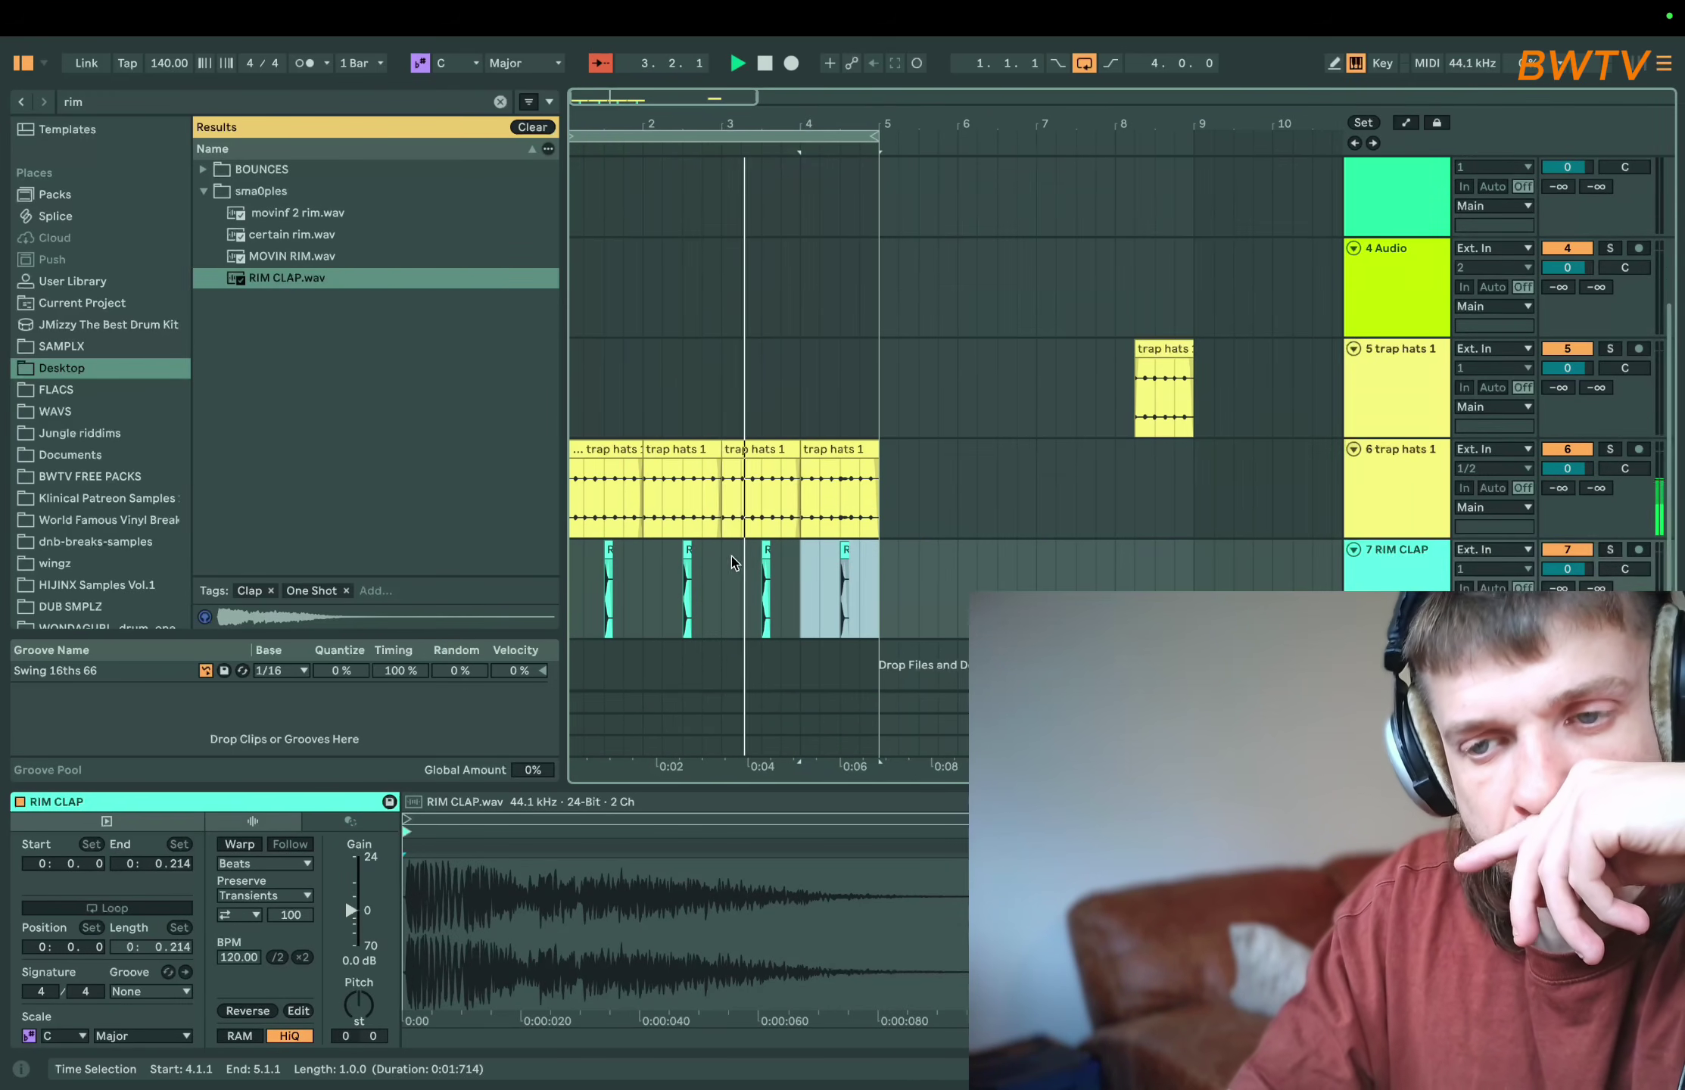
key(space)
- Search the audio effects for "gate" and add the Gate device to the RIM CLAP track
click(97, 103)
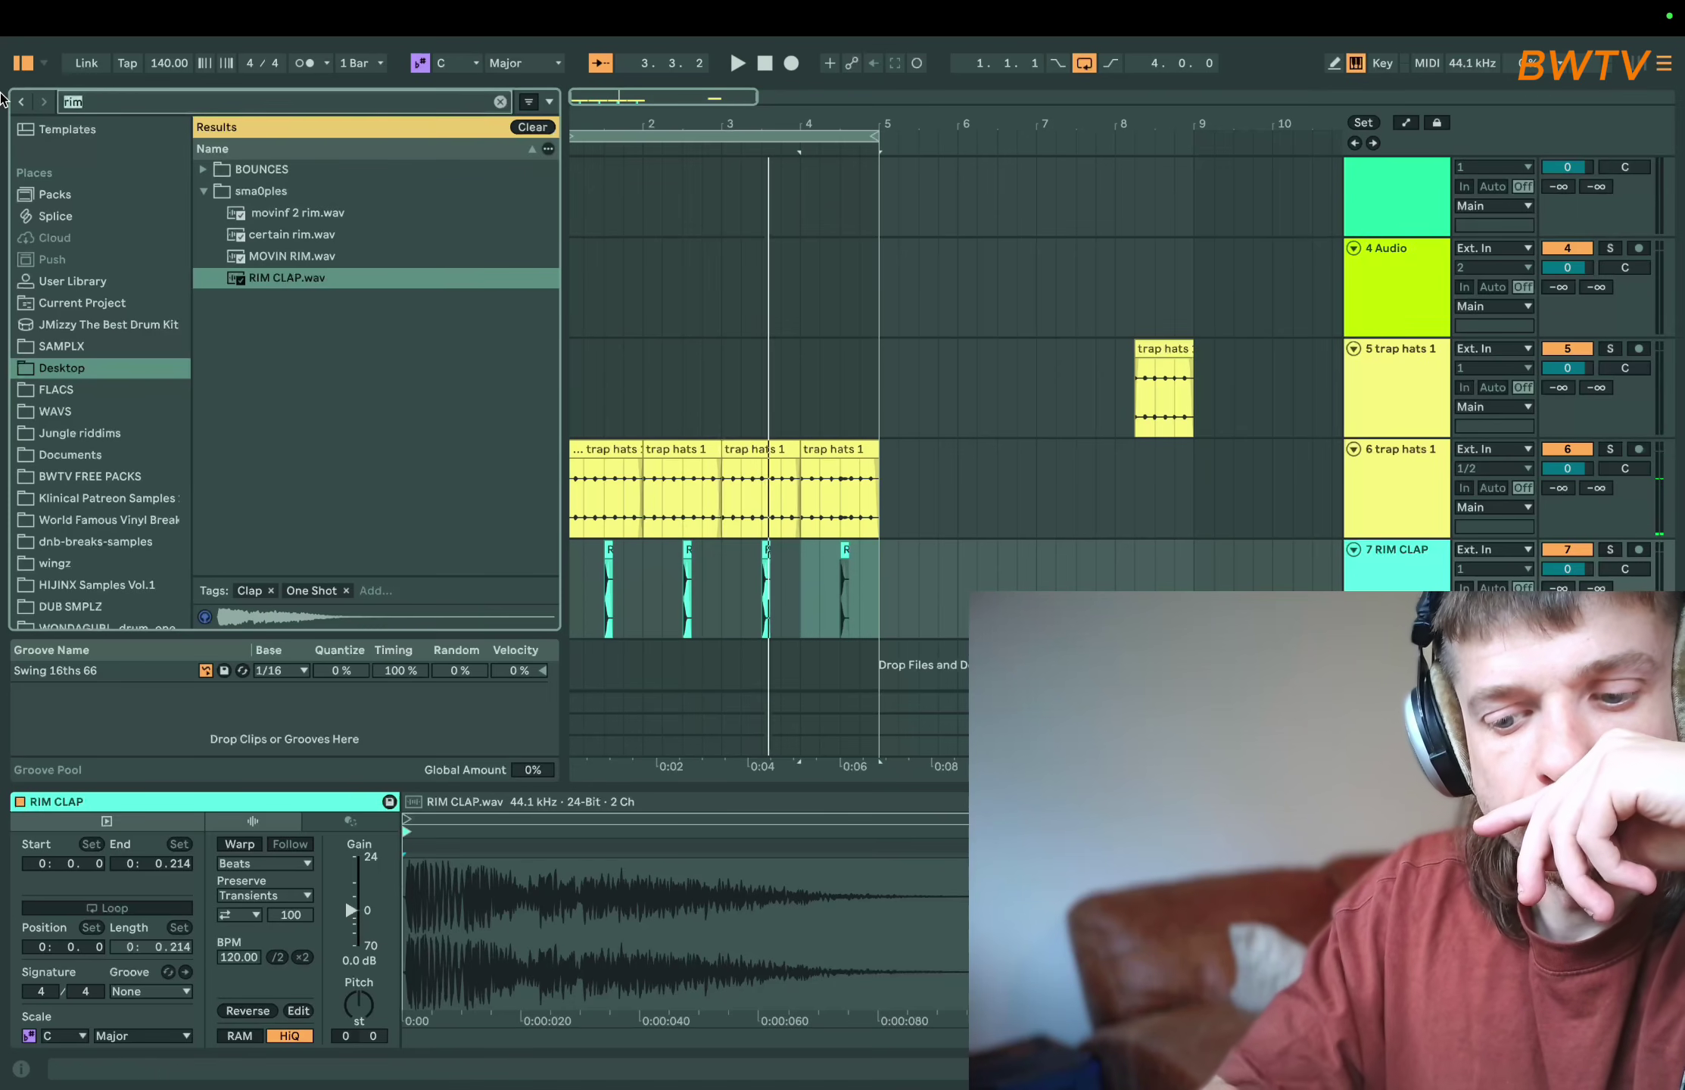
text(gate)
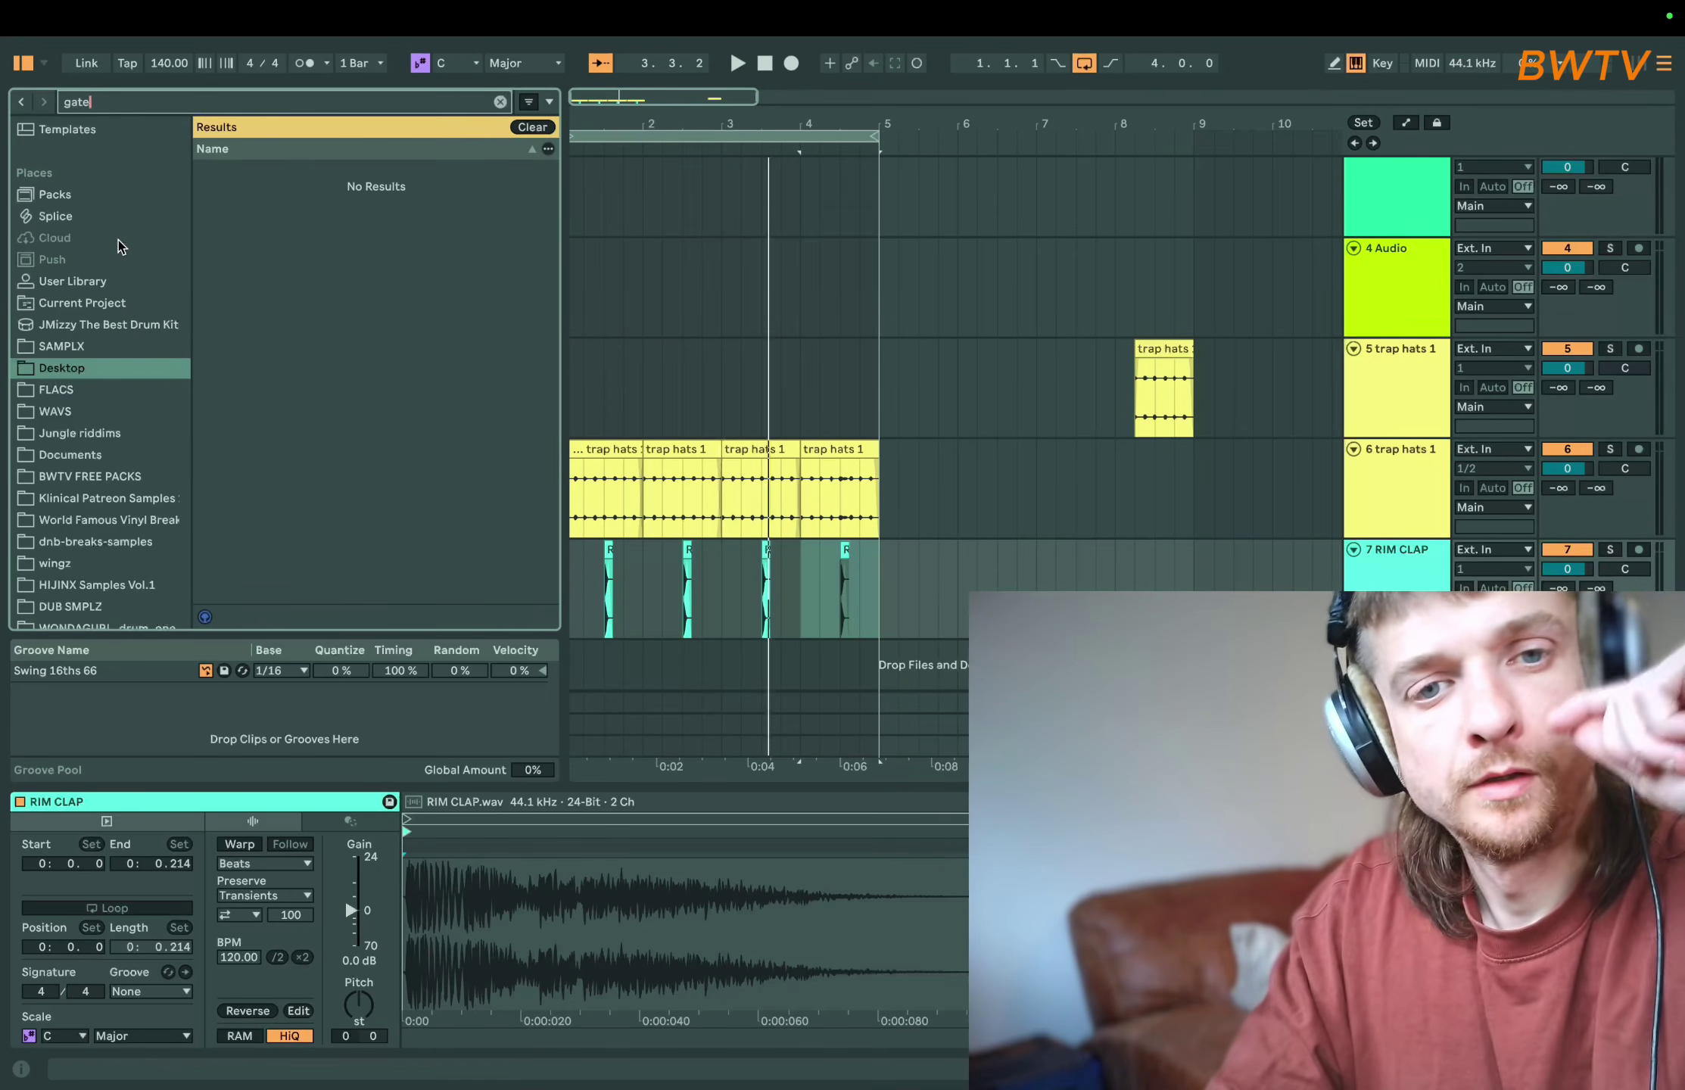
scroll(113, 249, up, 5)
click(64, 265)
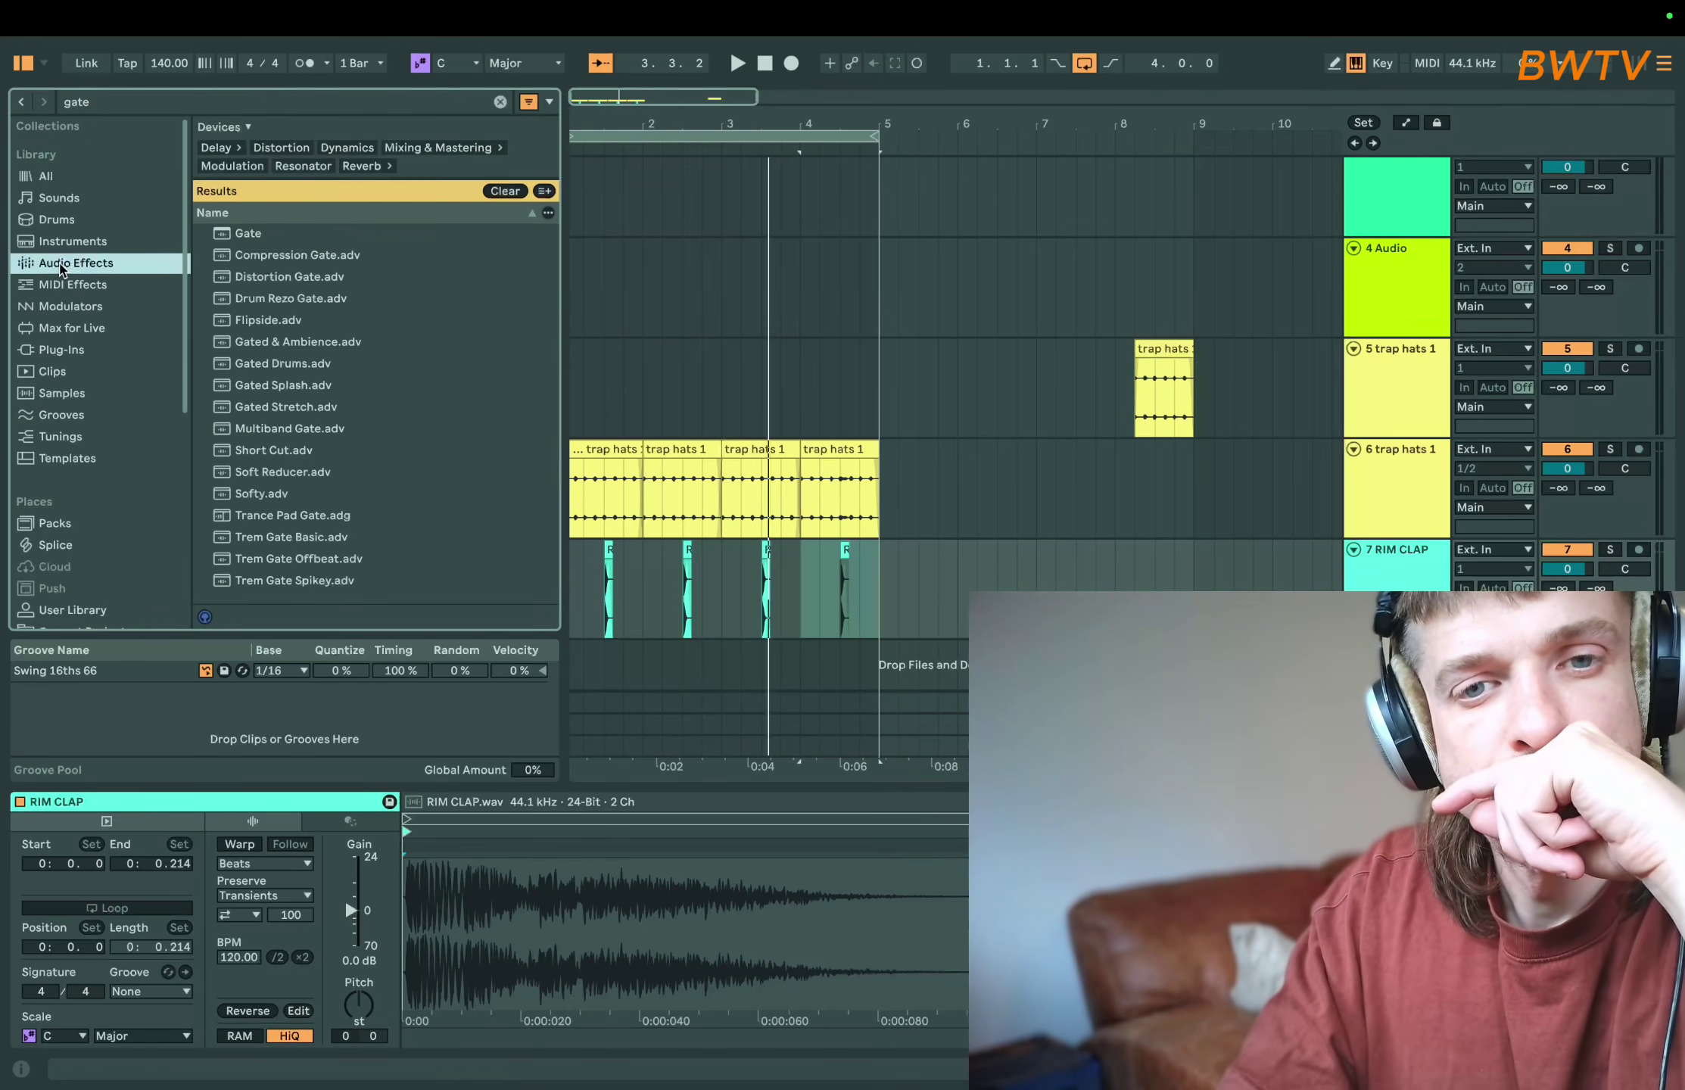
double_click(286, 241)
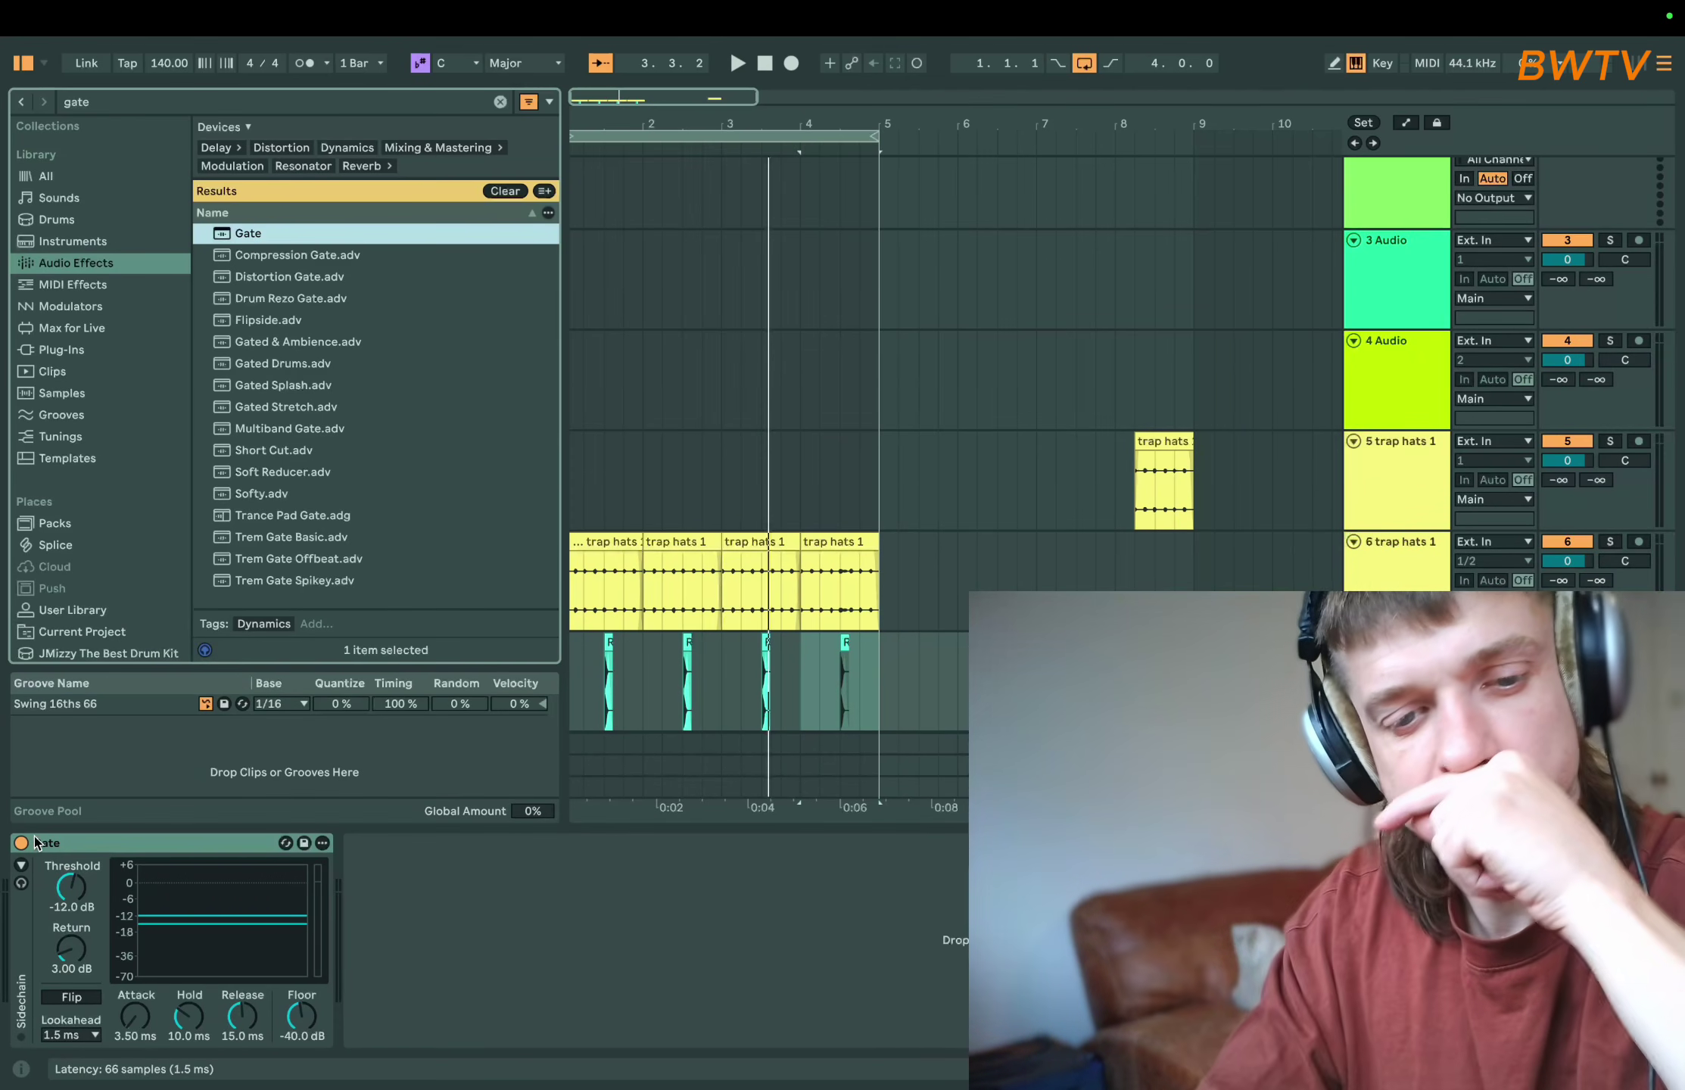
- Enable Flip and external sidechain on the Gate, with 7-RIM CLAP as the sidechain source
click(22, 865)
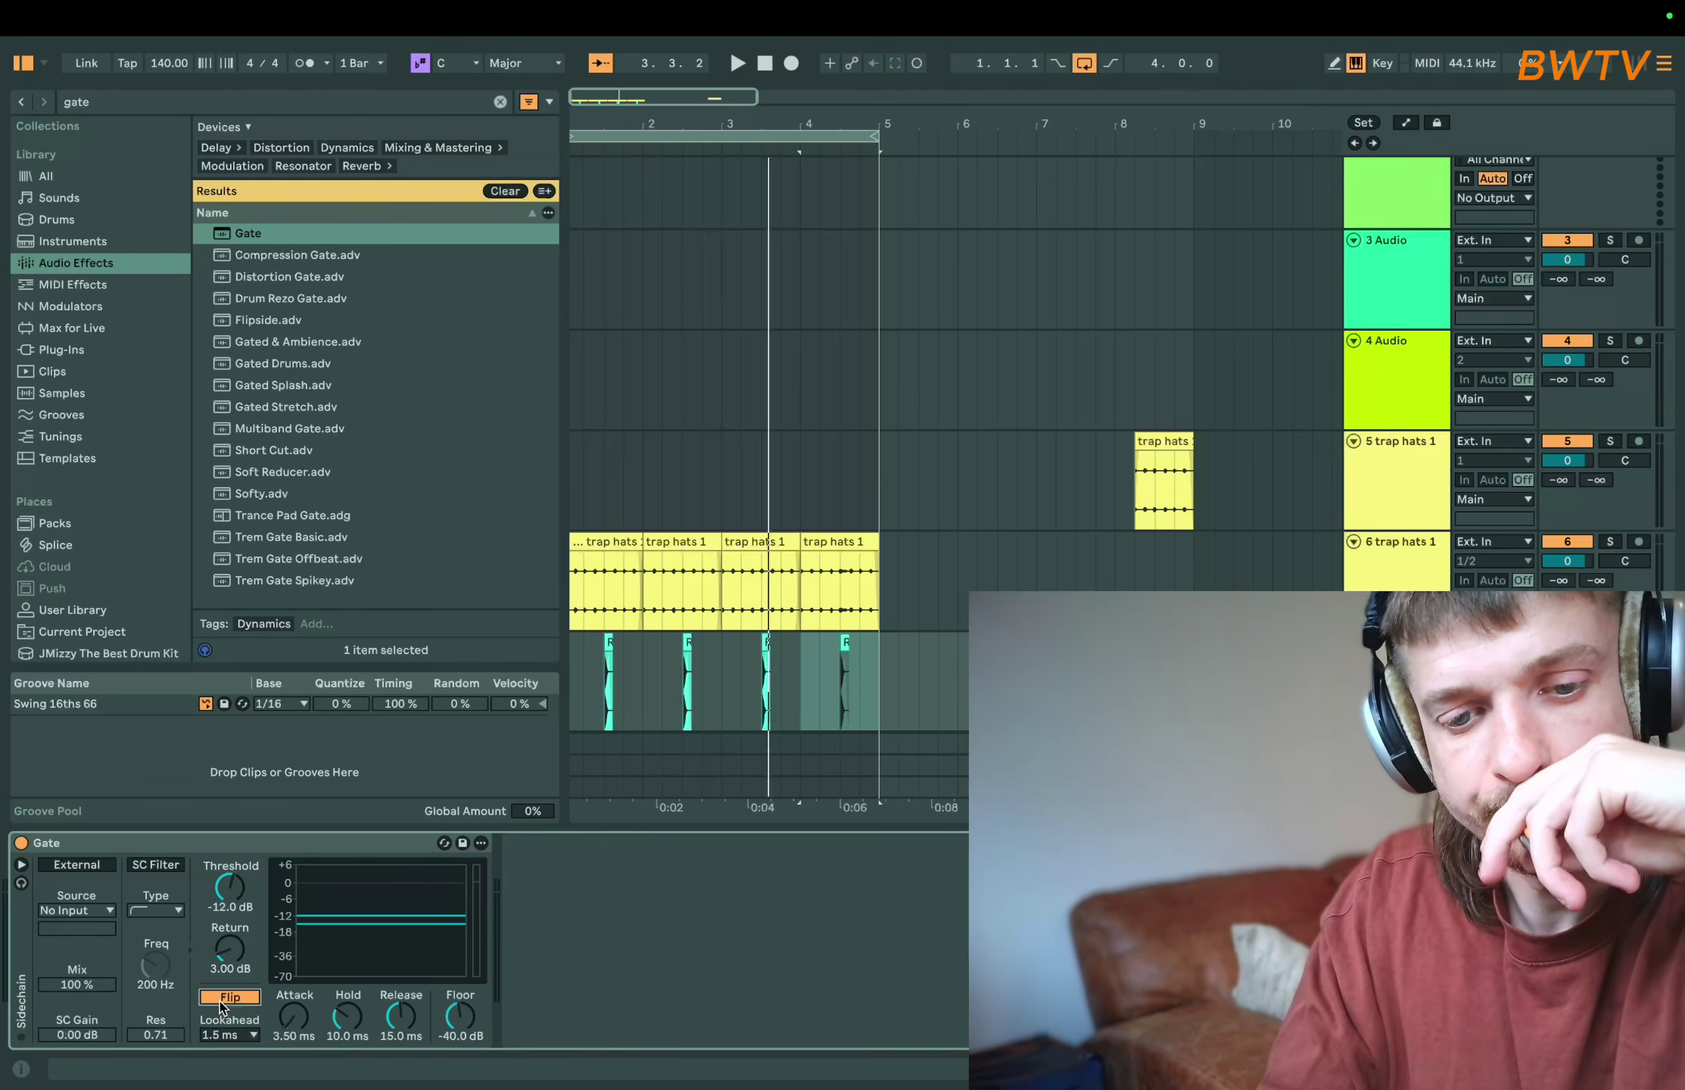
click(74, 865)
key(space)
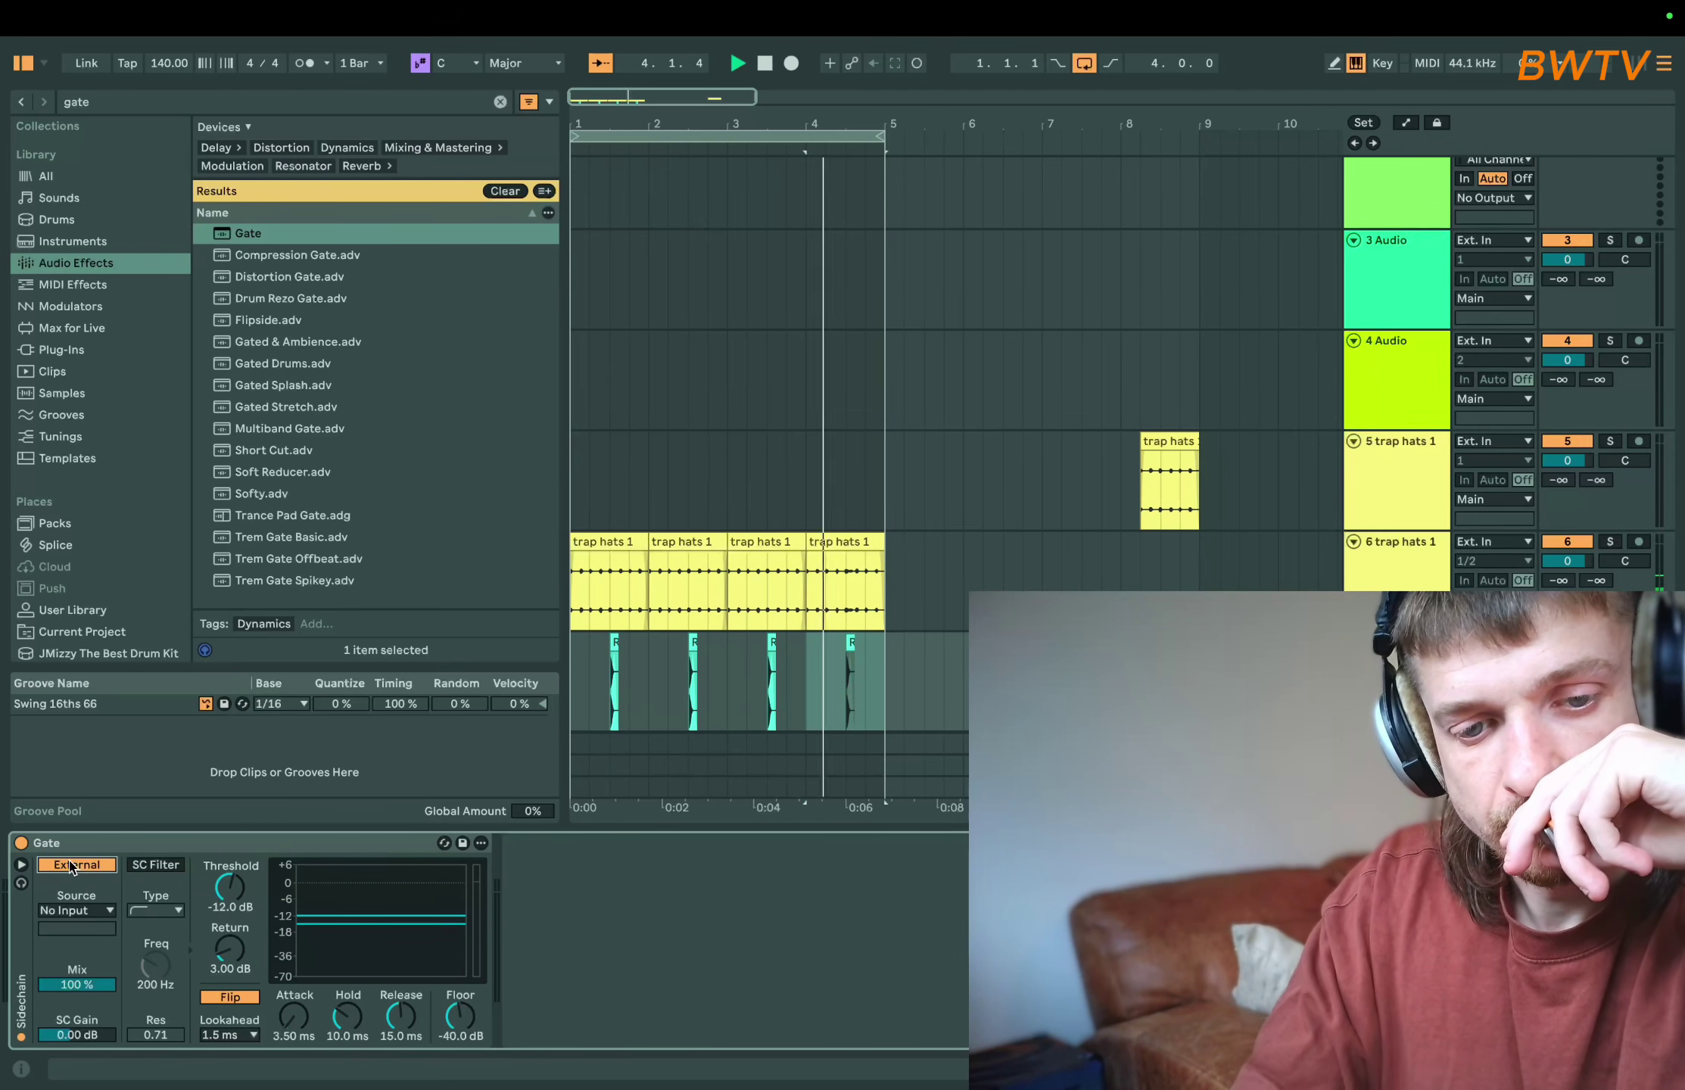
click(110, 910)
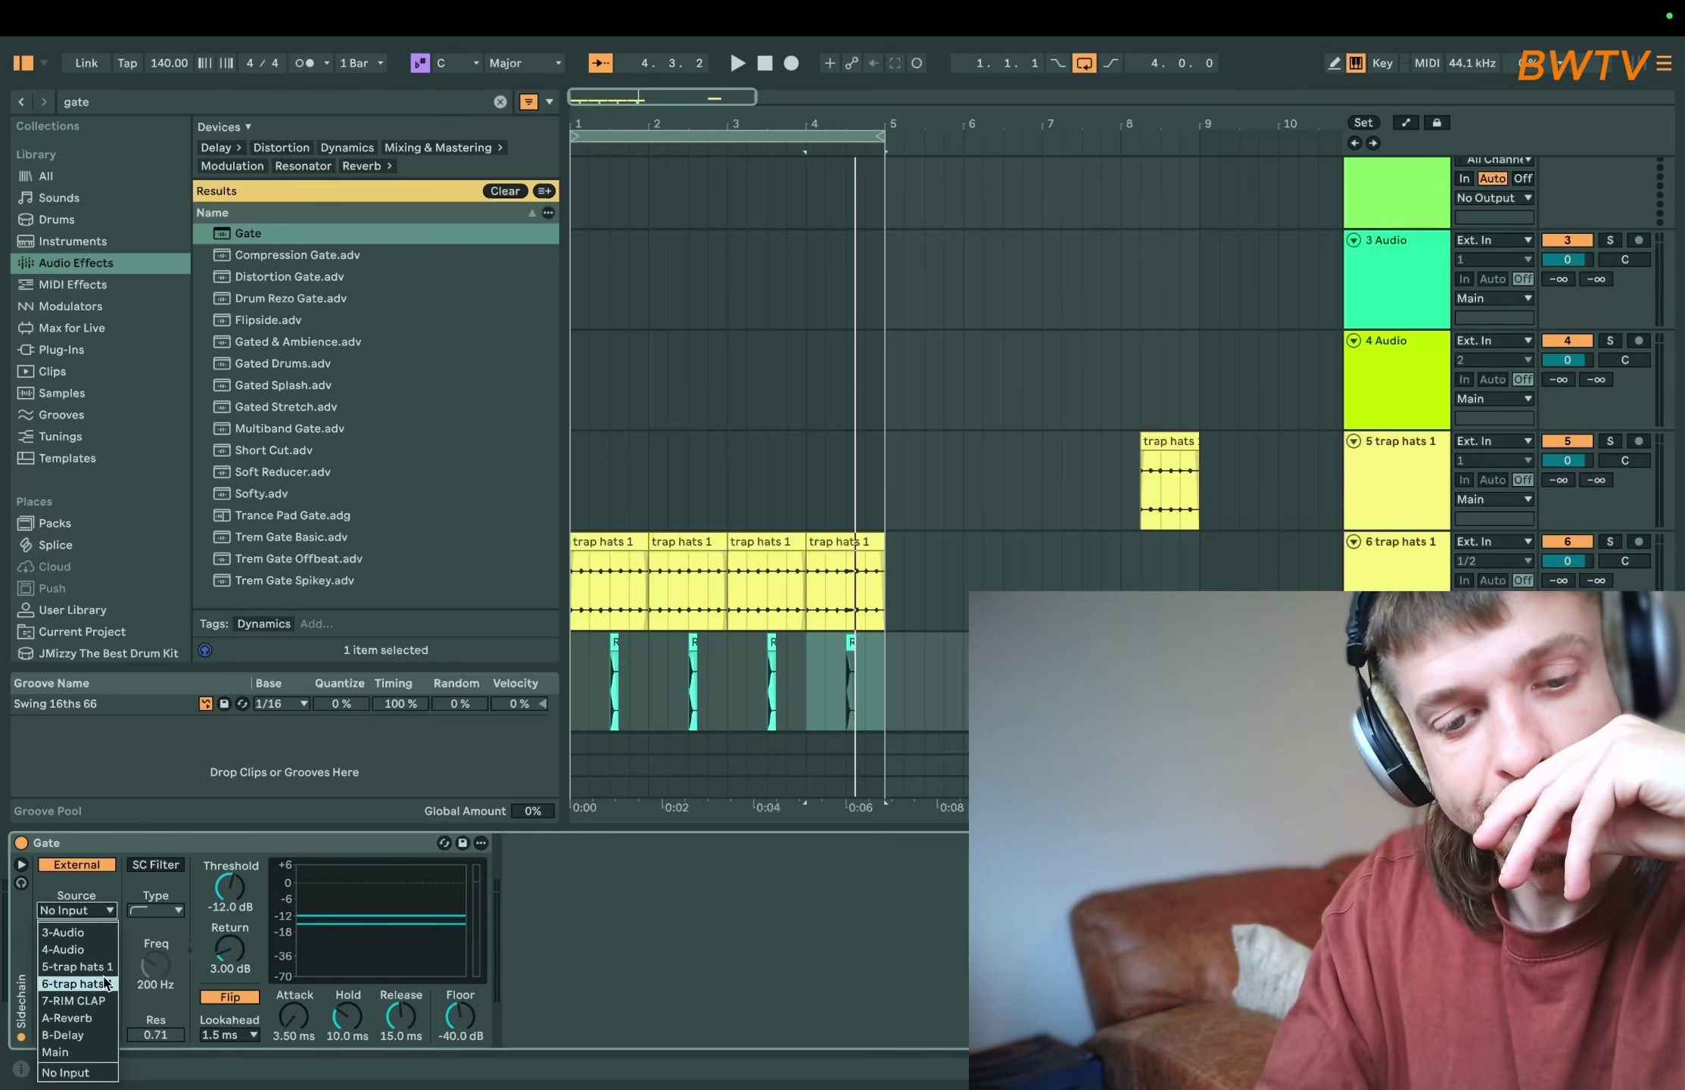
click(103, 1001)
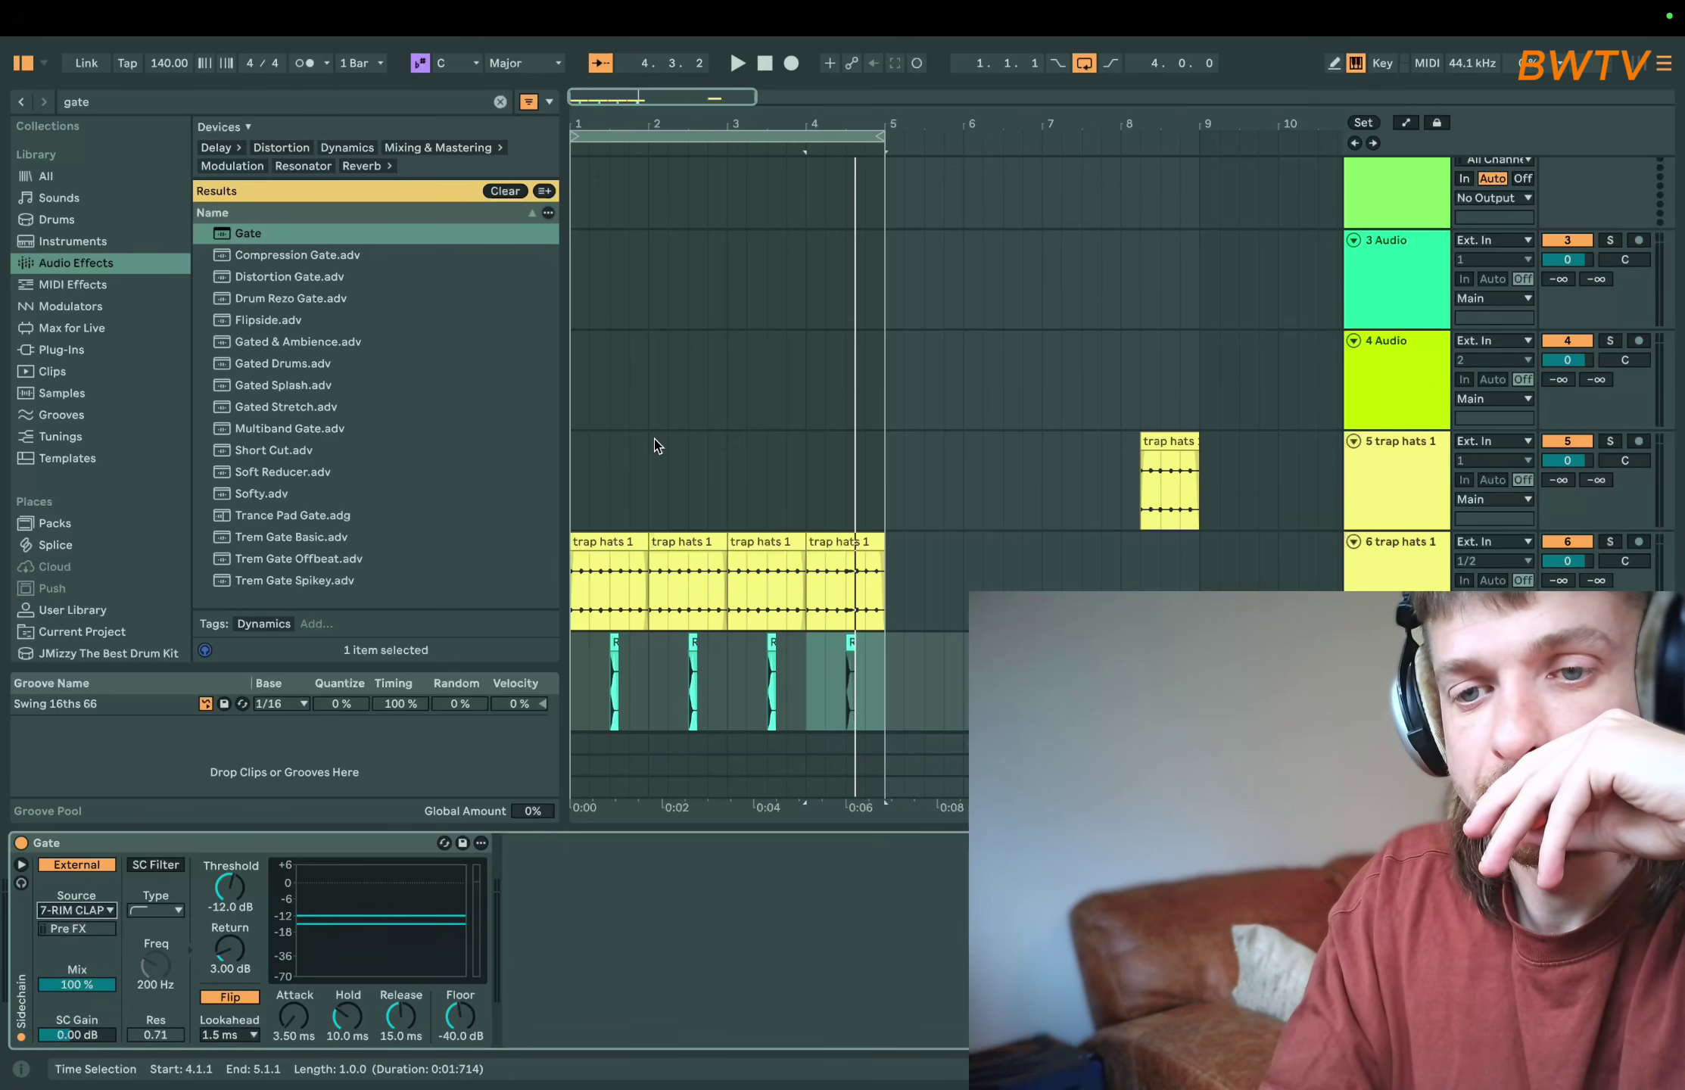
- Move the Gate from the RIM CLAP track to the track with the four looped trap hats clips, and play the loop
drag(654, 445, 493, 458)
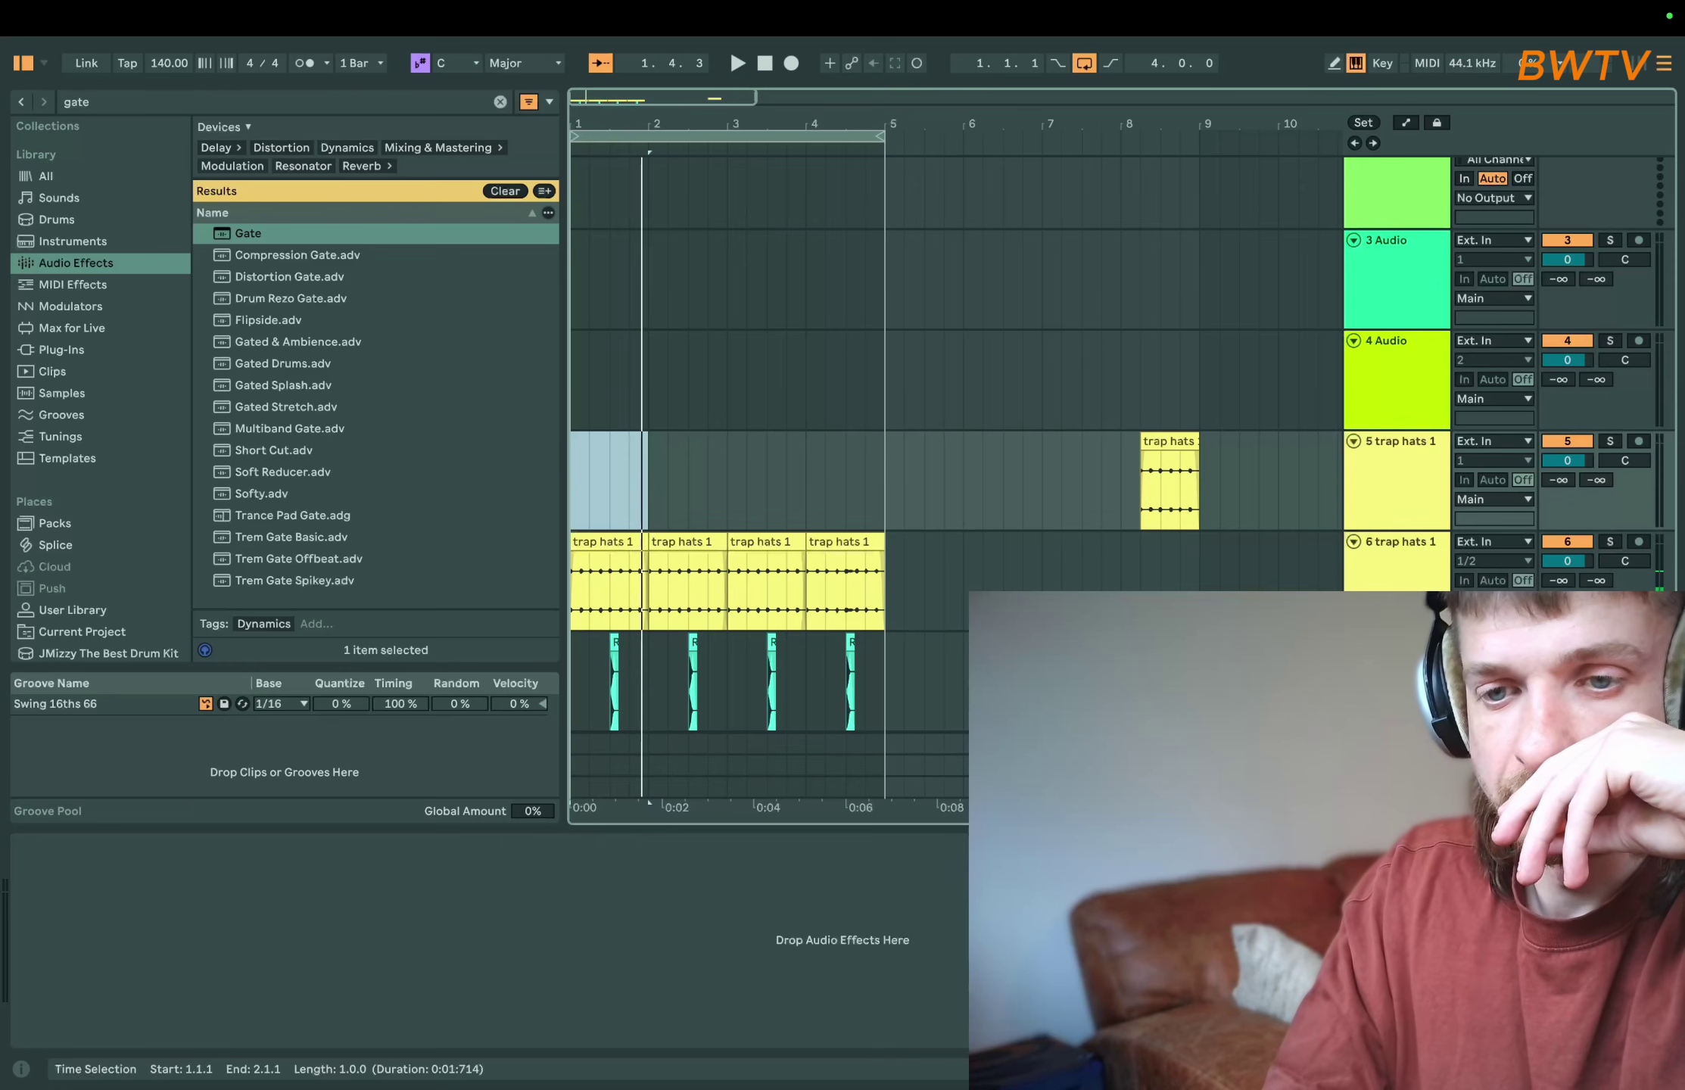
key(Down)
key(Down)
click(398, 846)
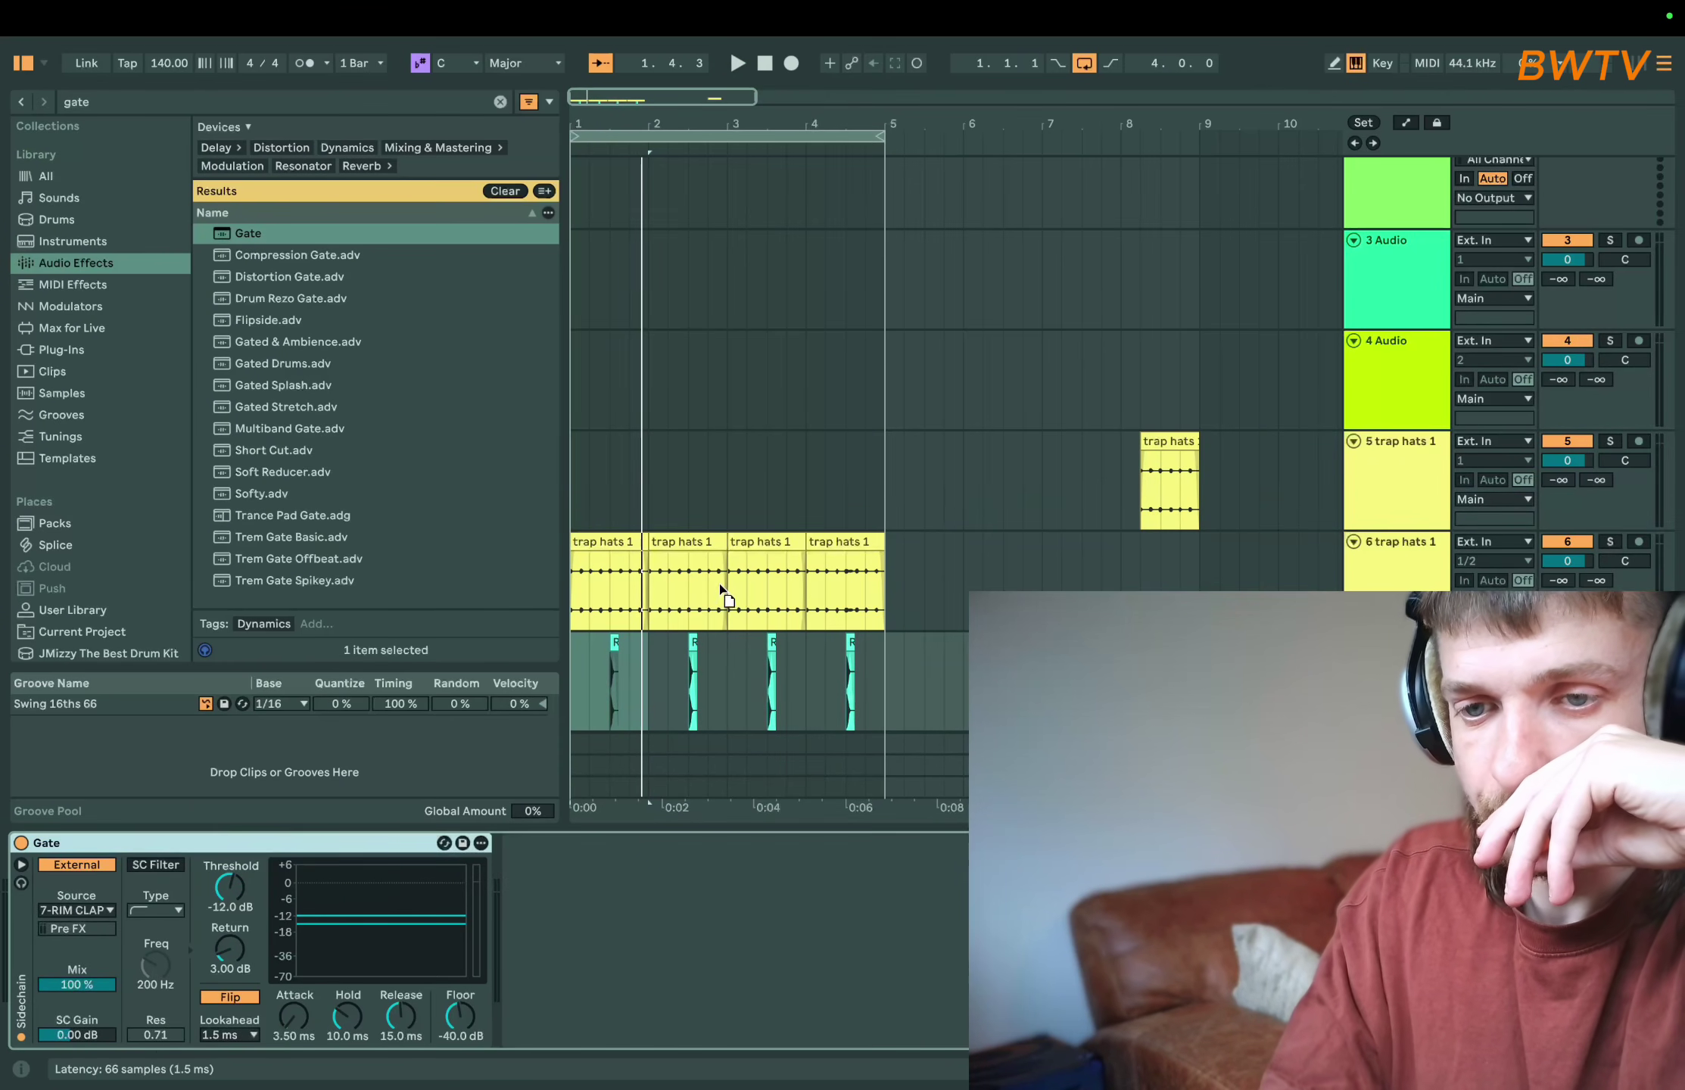
key(space)
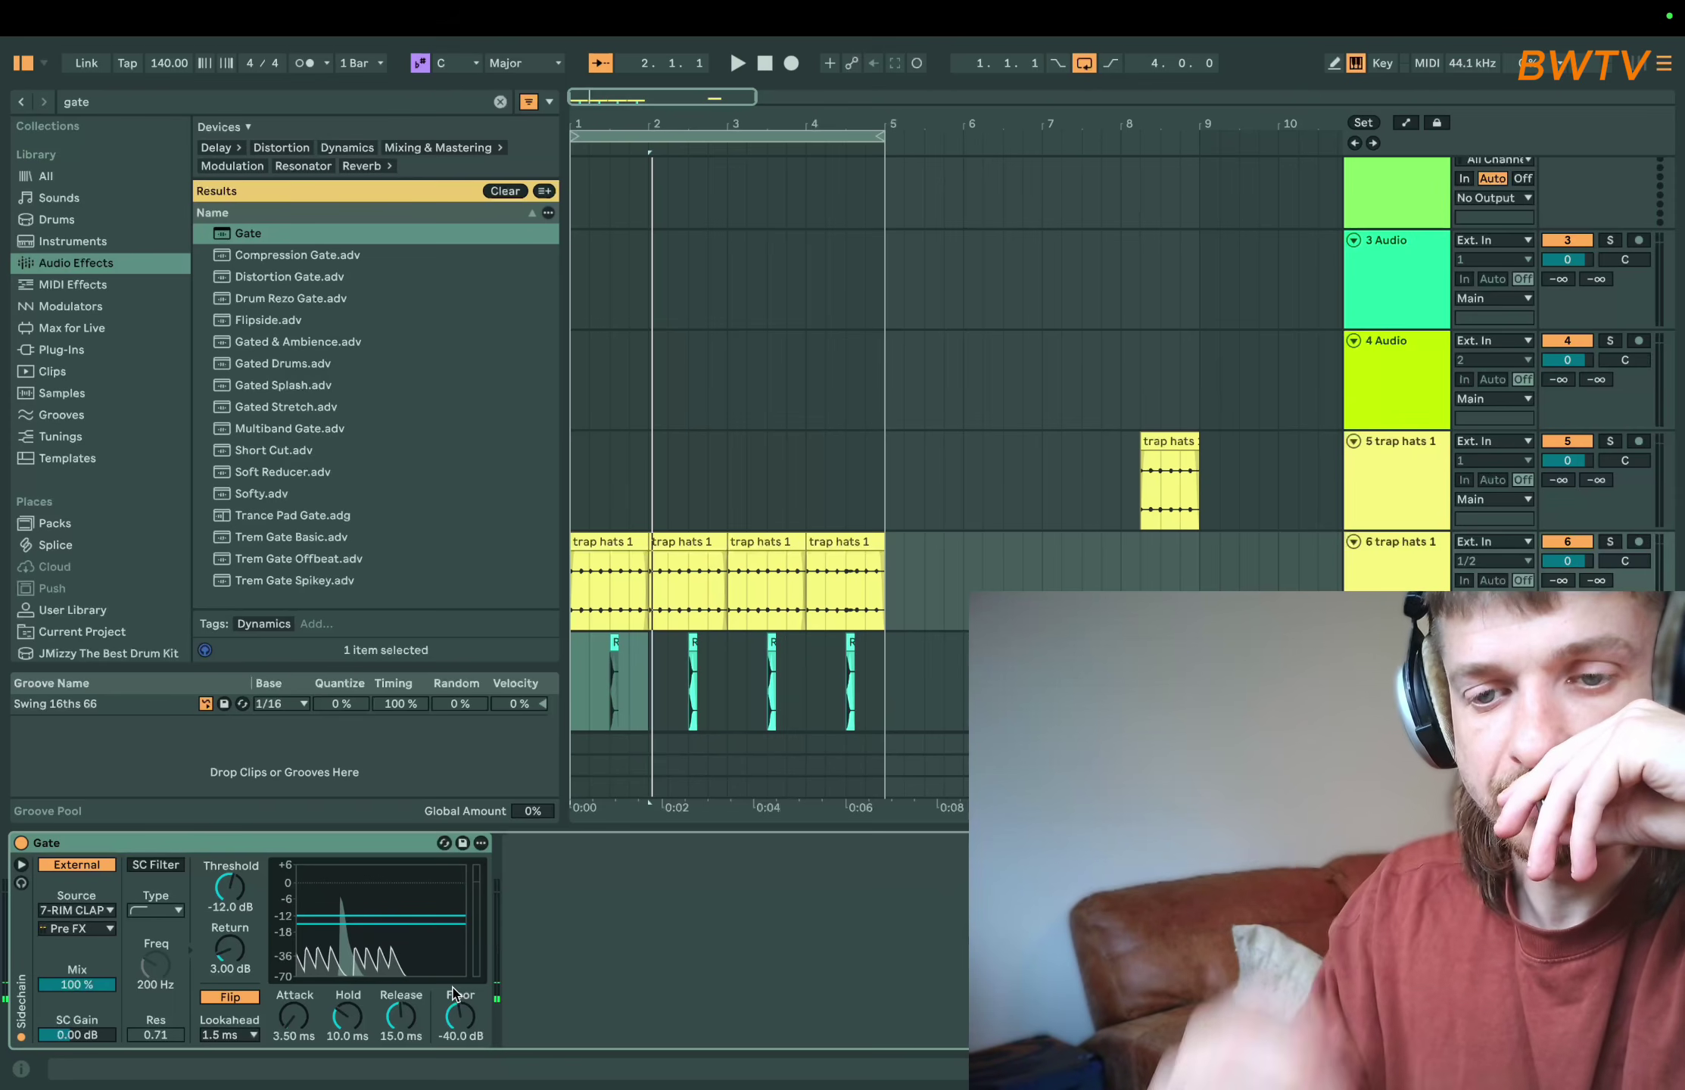
- Set the hats Gate's Floor to -31.5 dB and its Release to 39.3 ms while auditioning the loop
key(space)
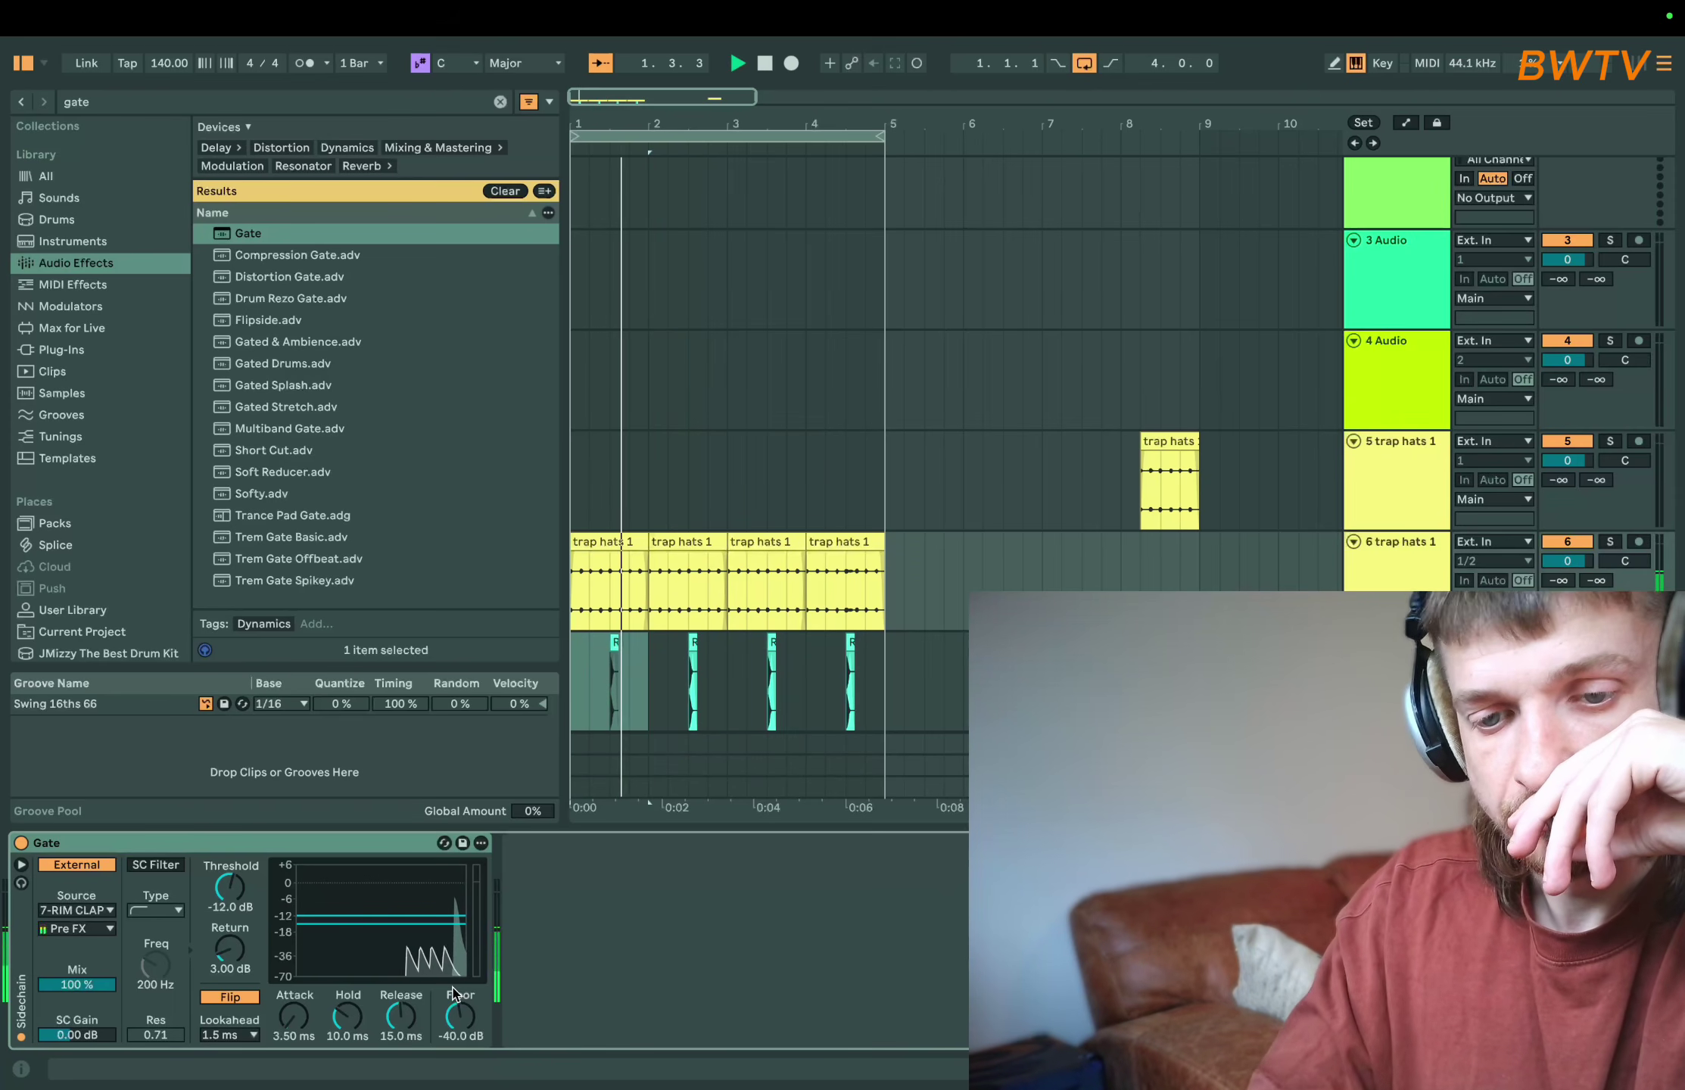
key(space)
drag(454, 994, 406, 997)
key(space)
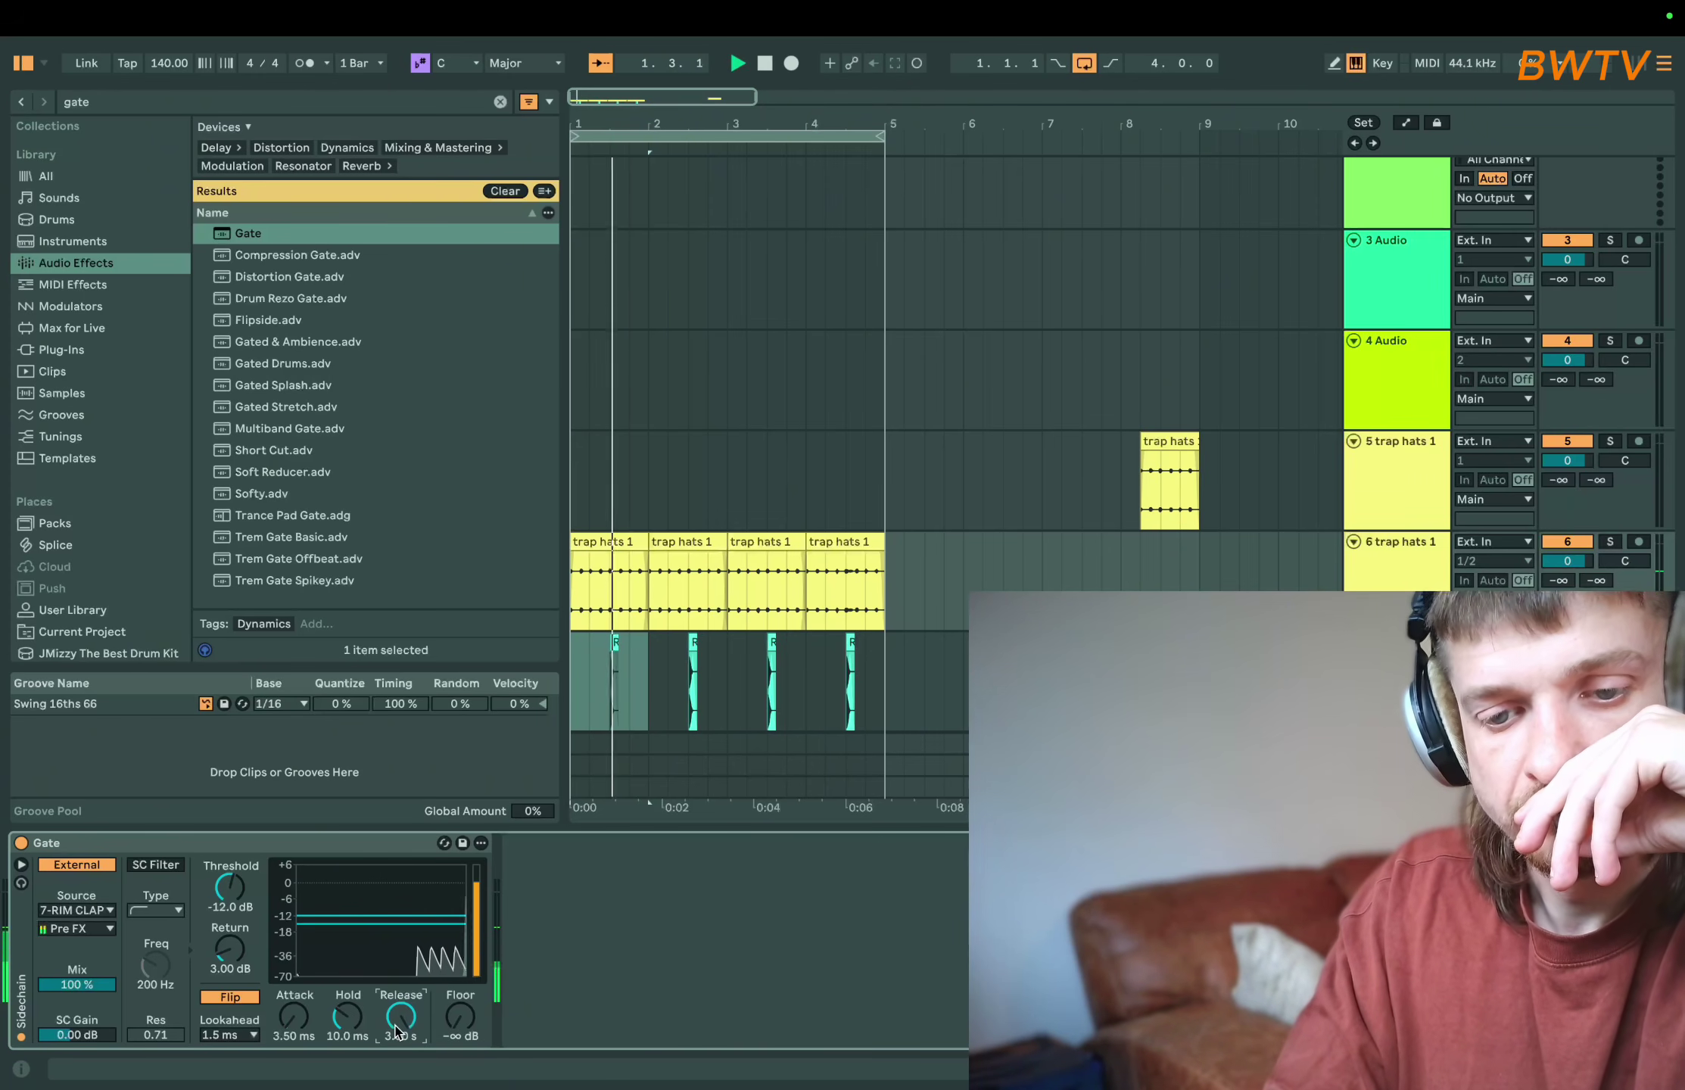
drag(394, 1031, 394, 1083)
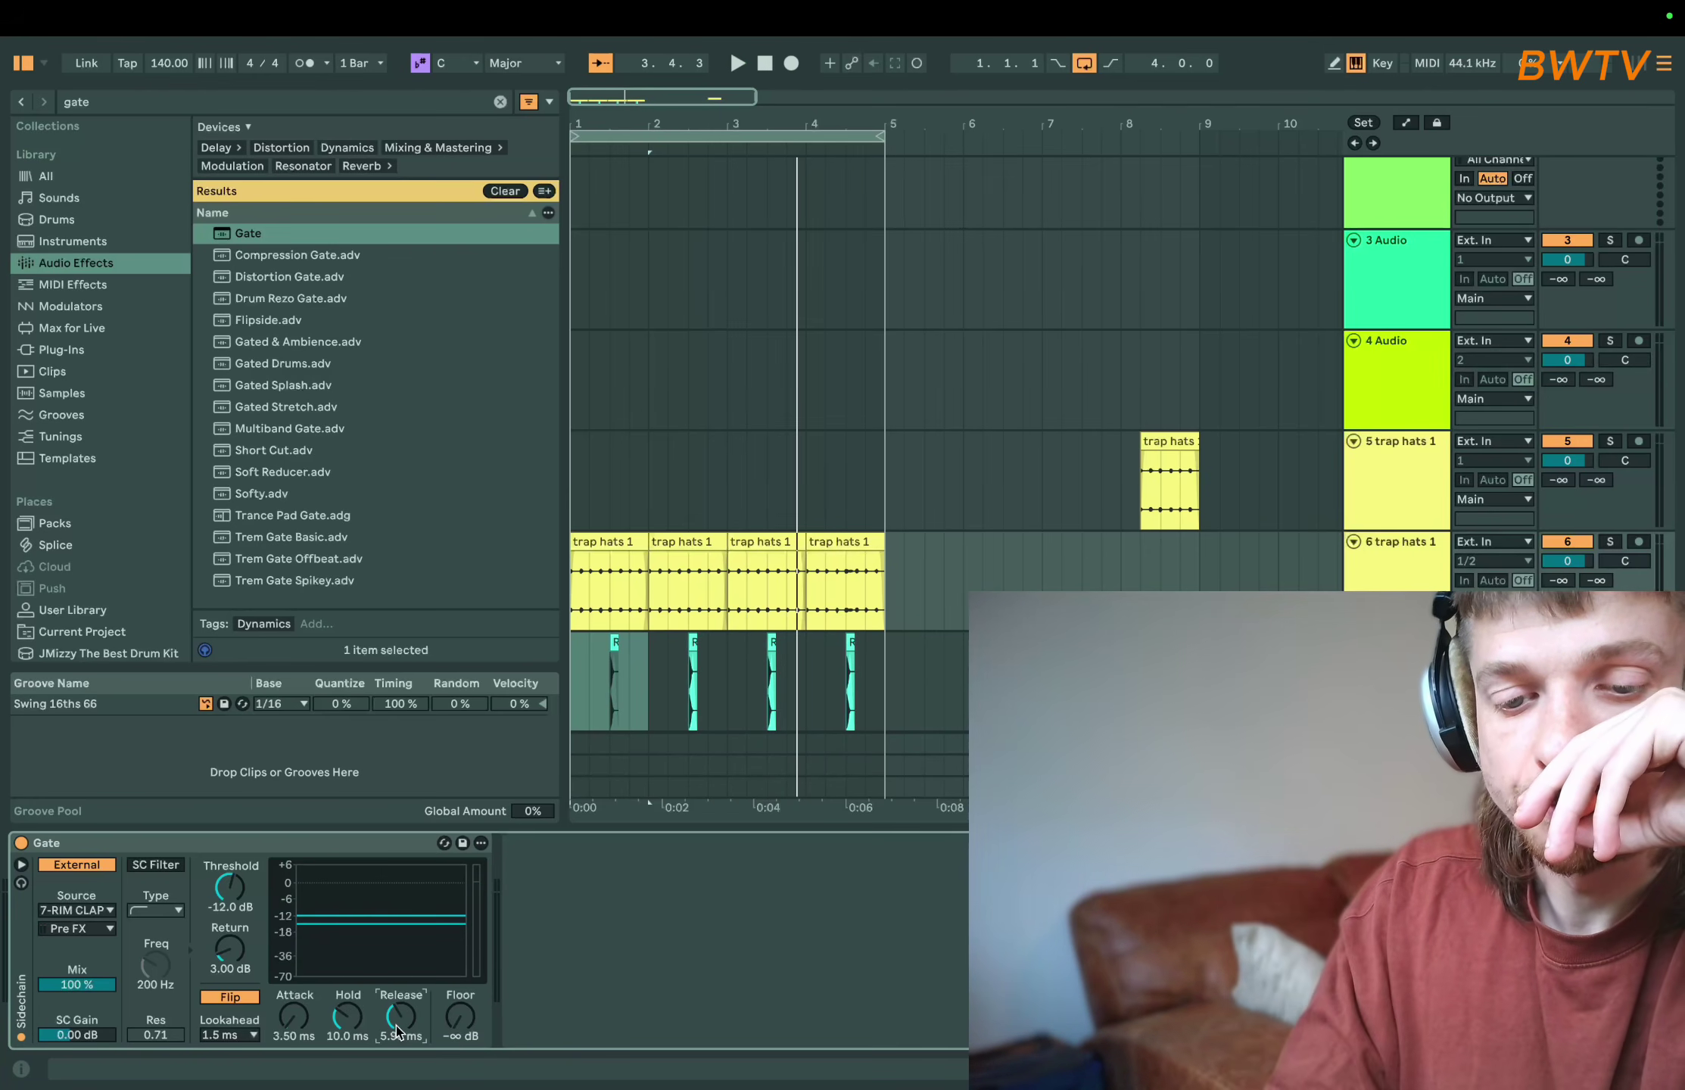
drag(397, 1031, 402, 988)
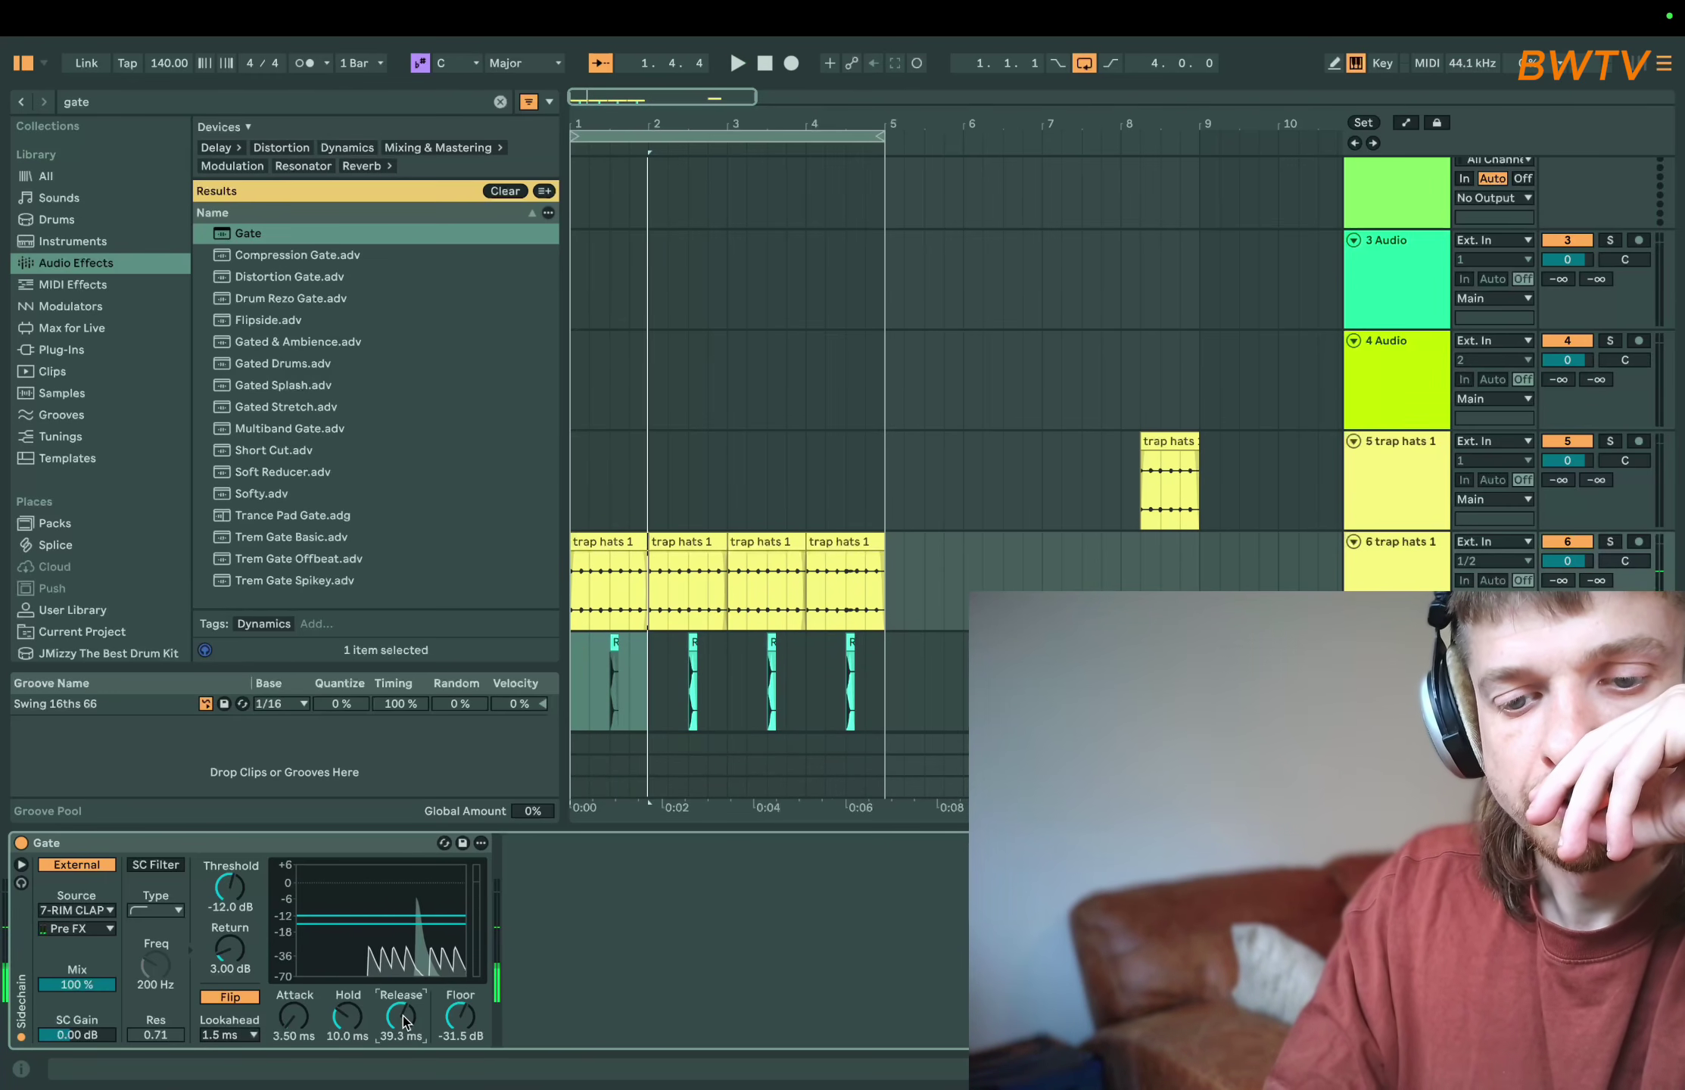
key(space)
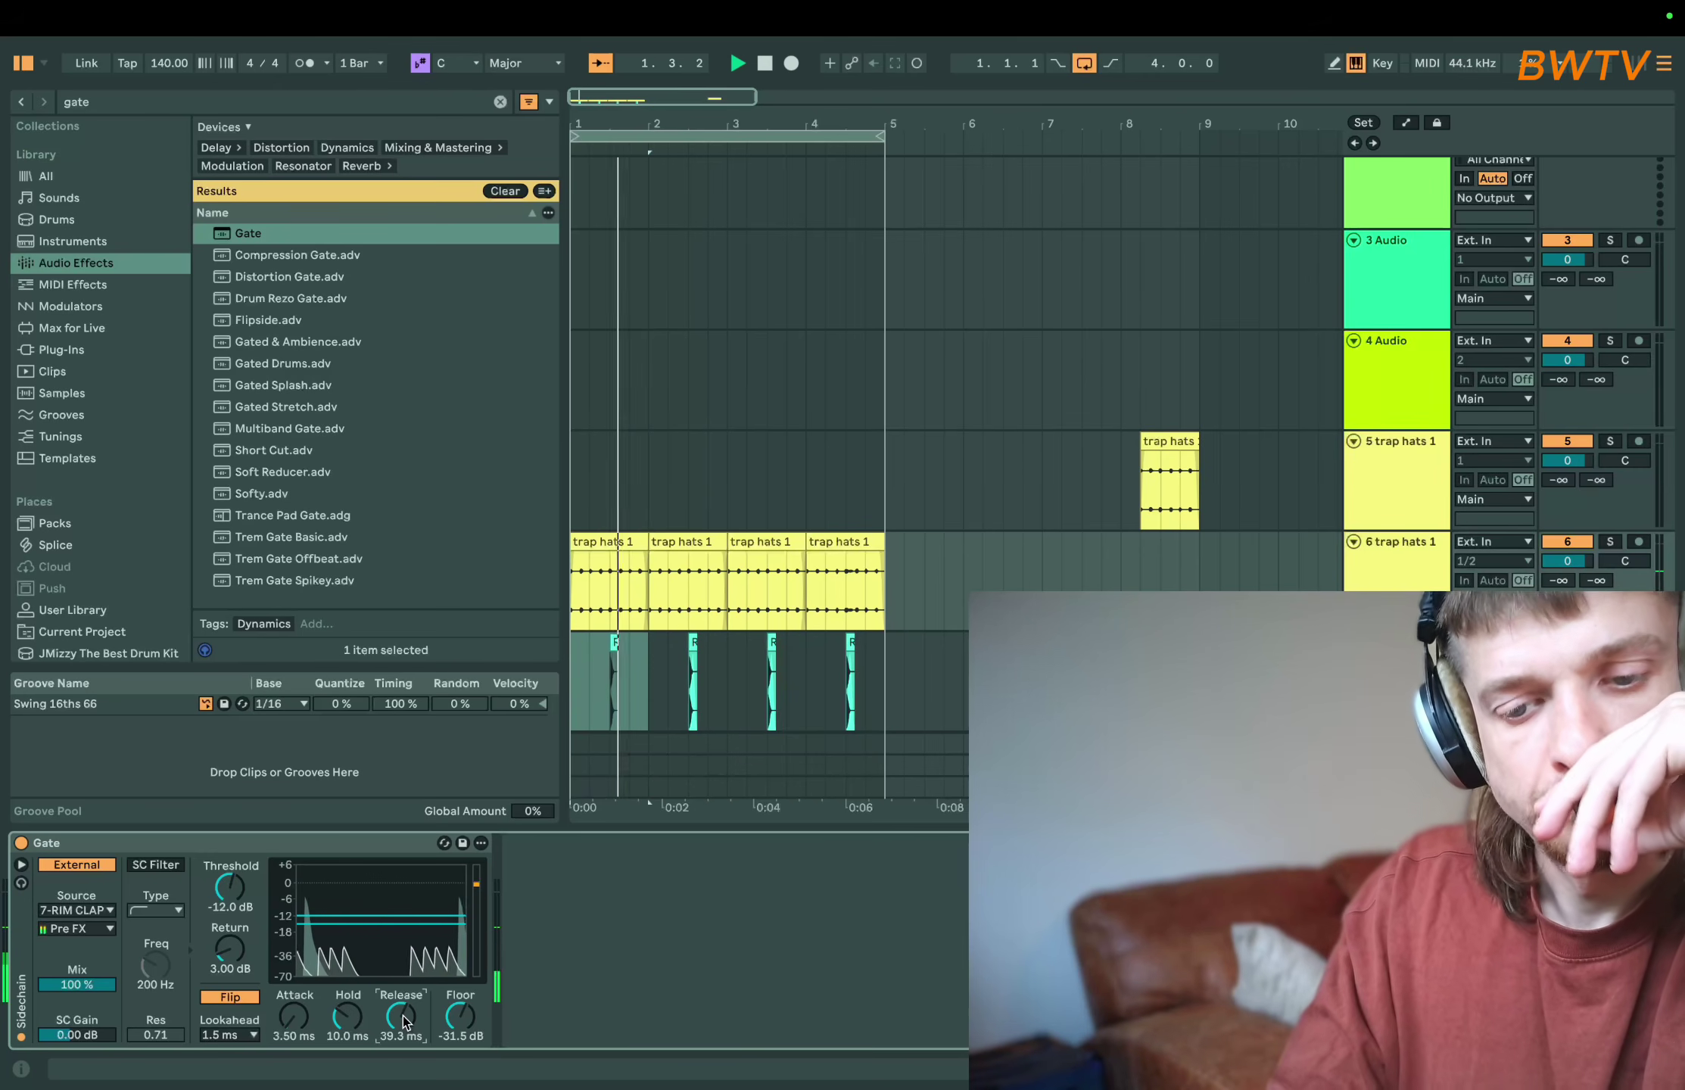
key(space)
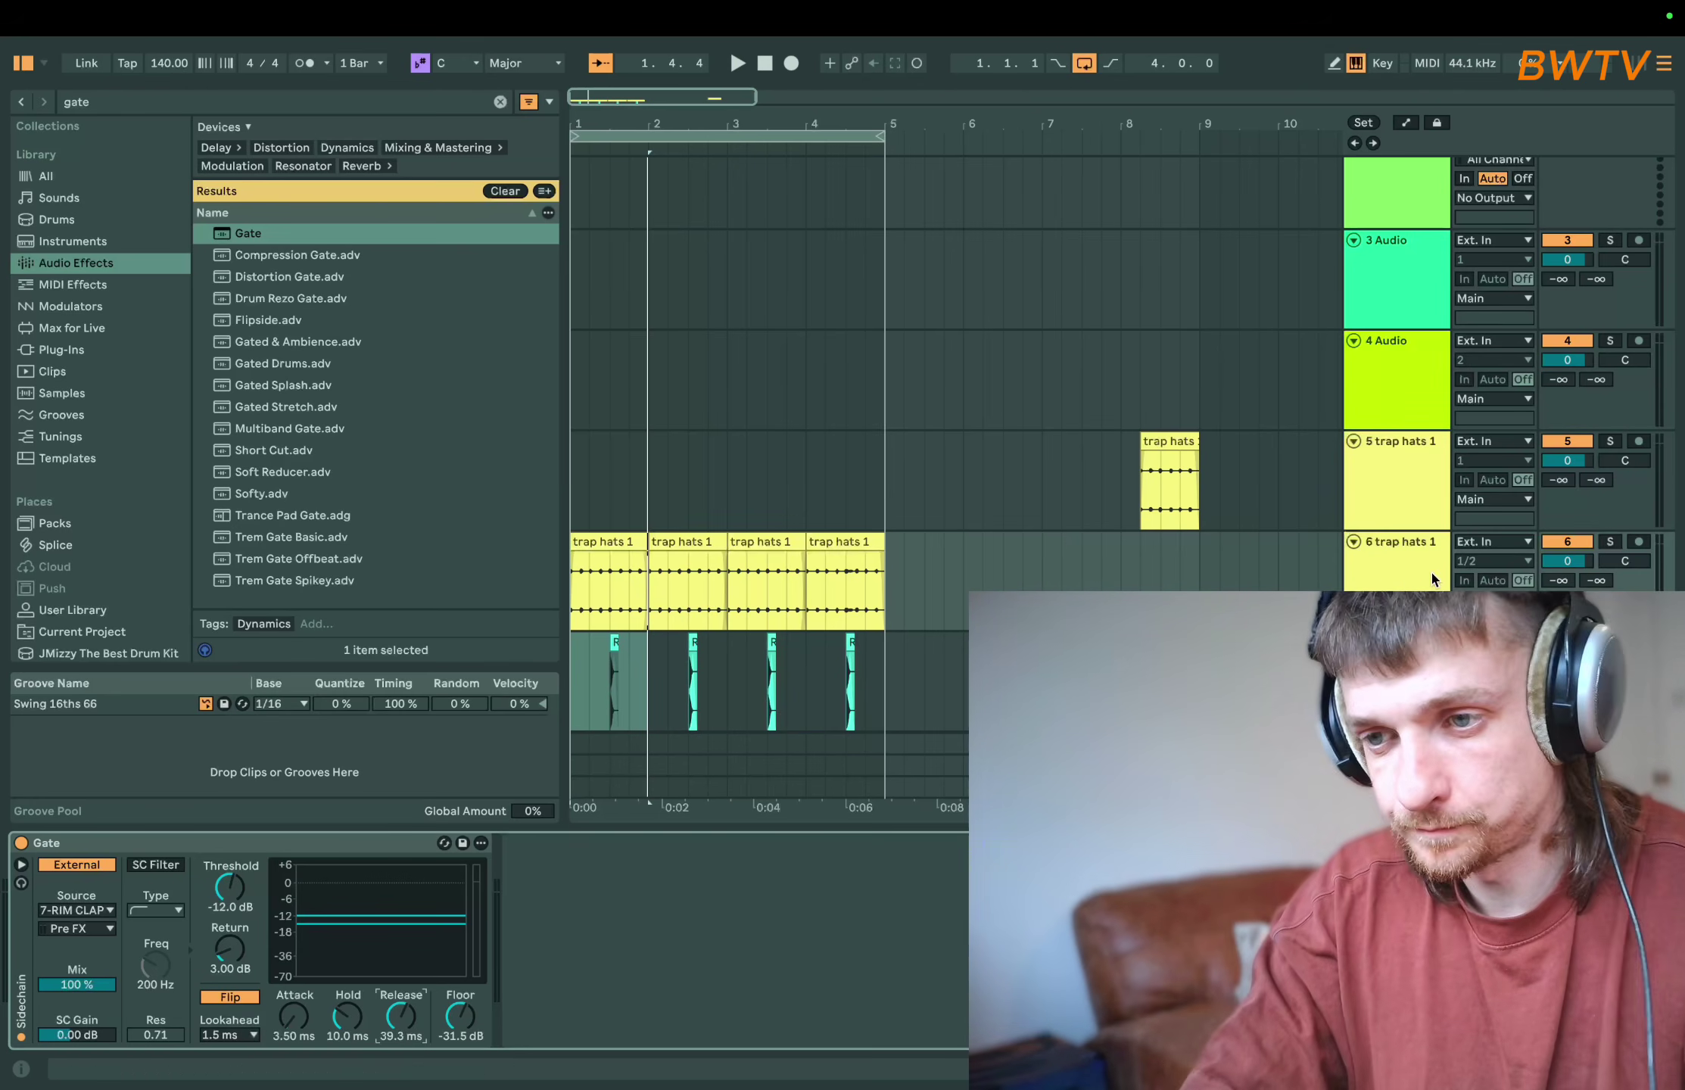
- Group the looped trap hats and RIM CLAP tracks as "ha snare" and play the group soloed
key(ctrl+g)
text(ha snare)
key(Return)
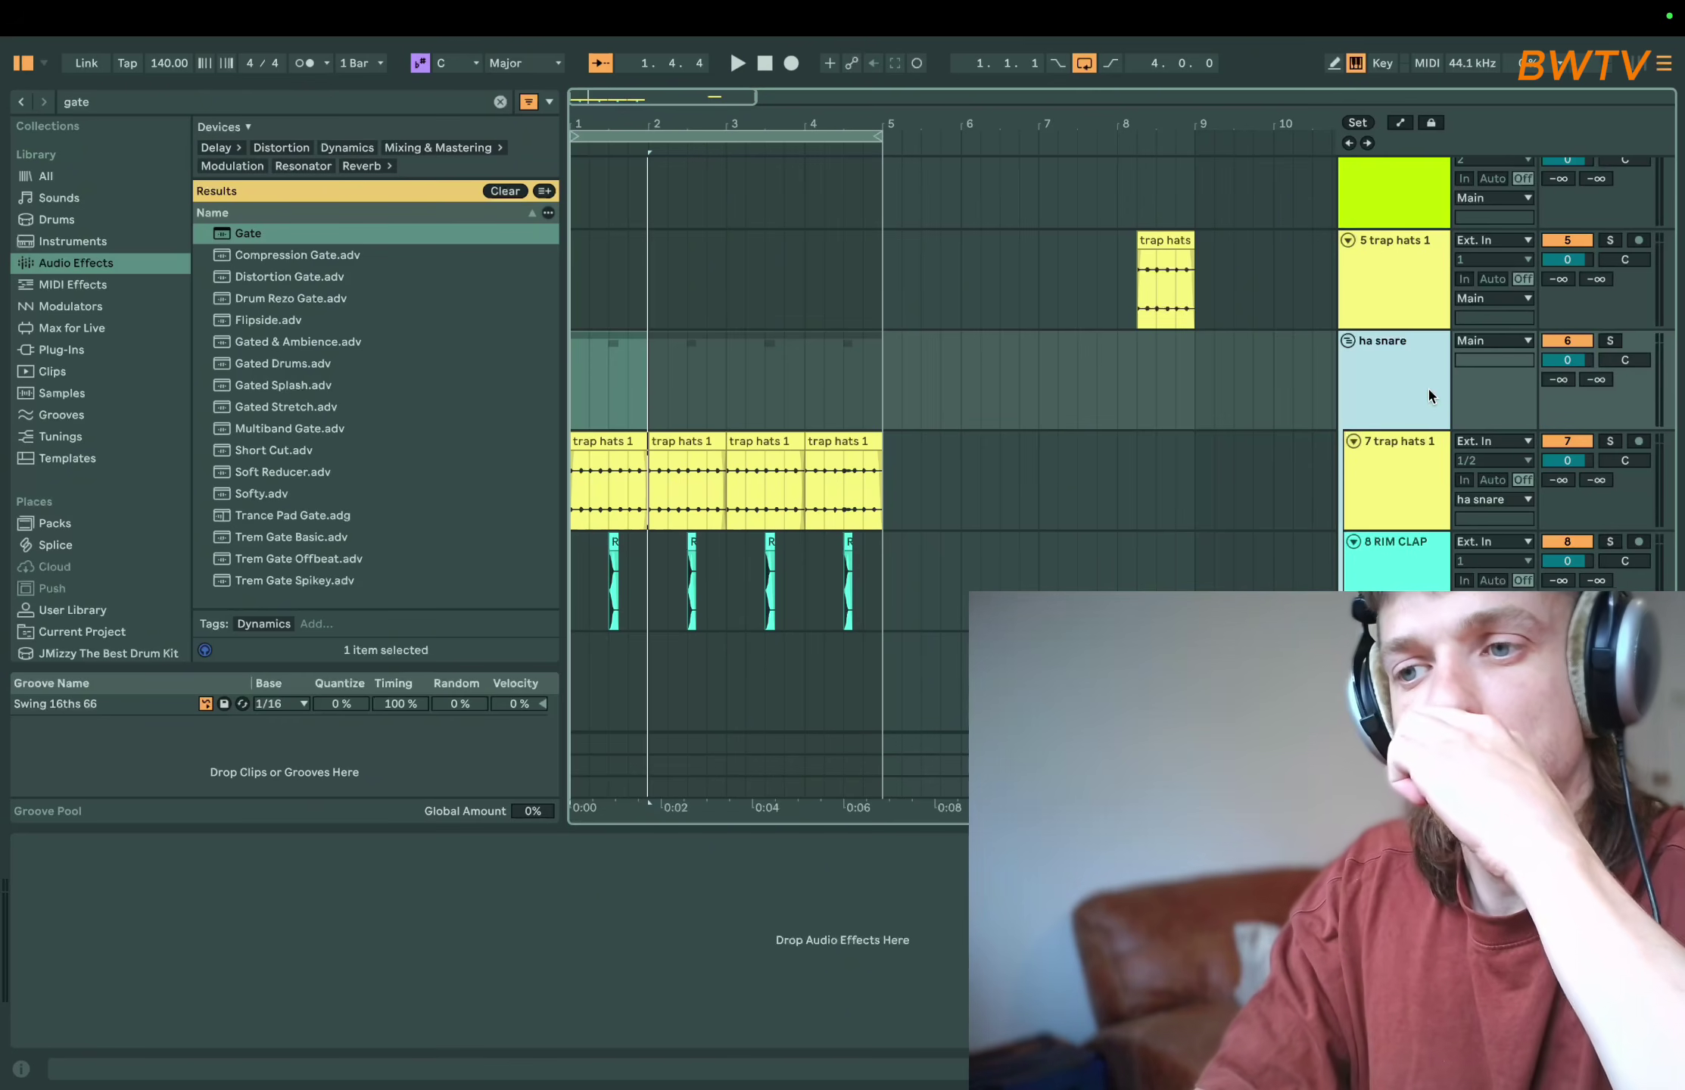
key(space)
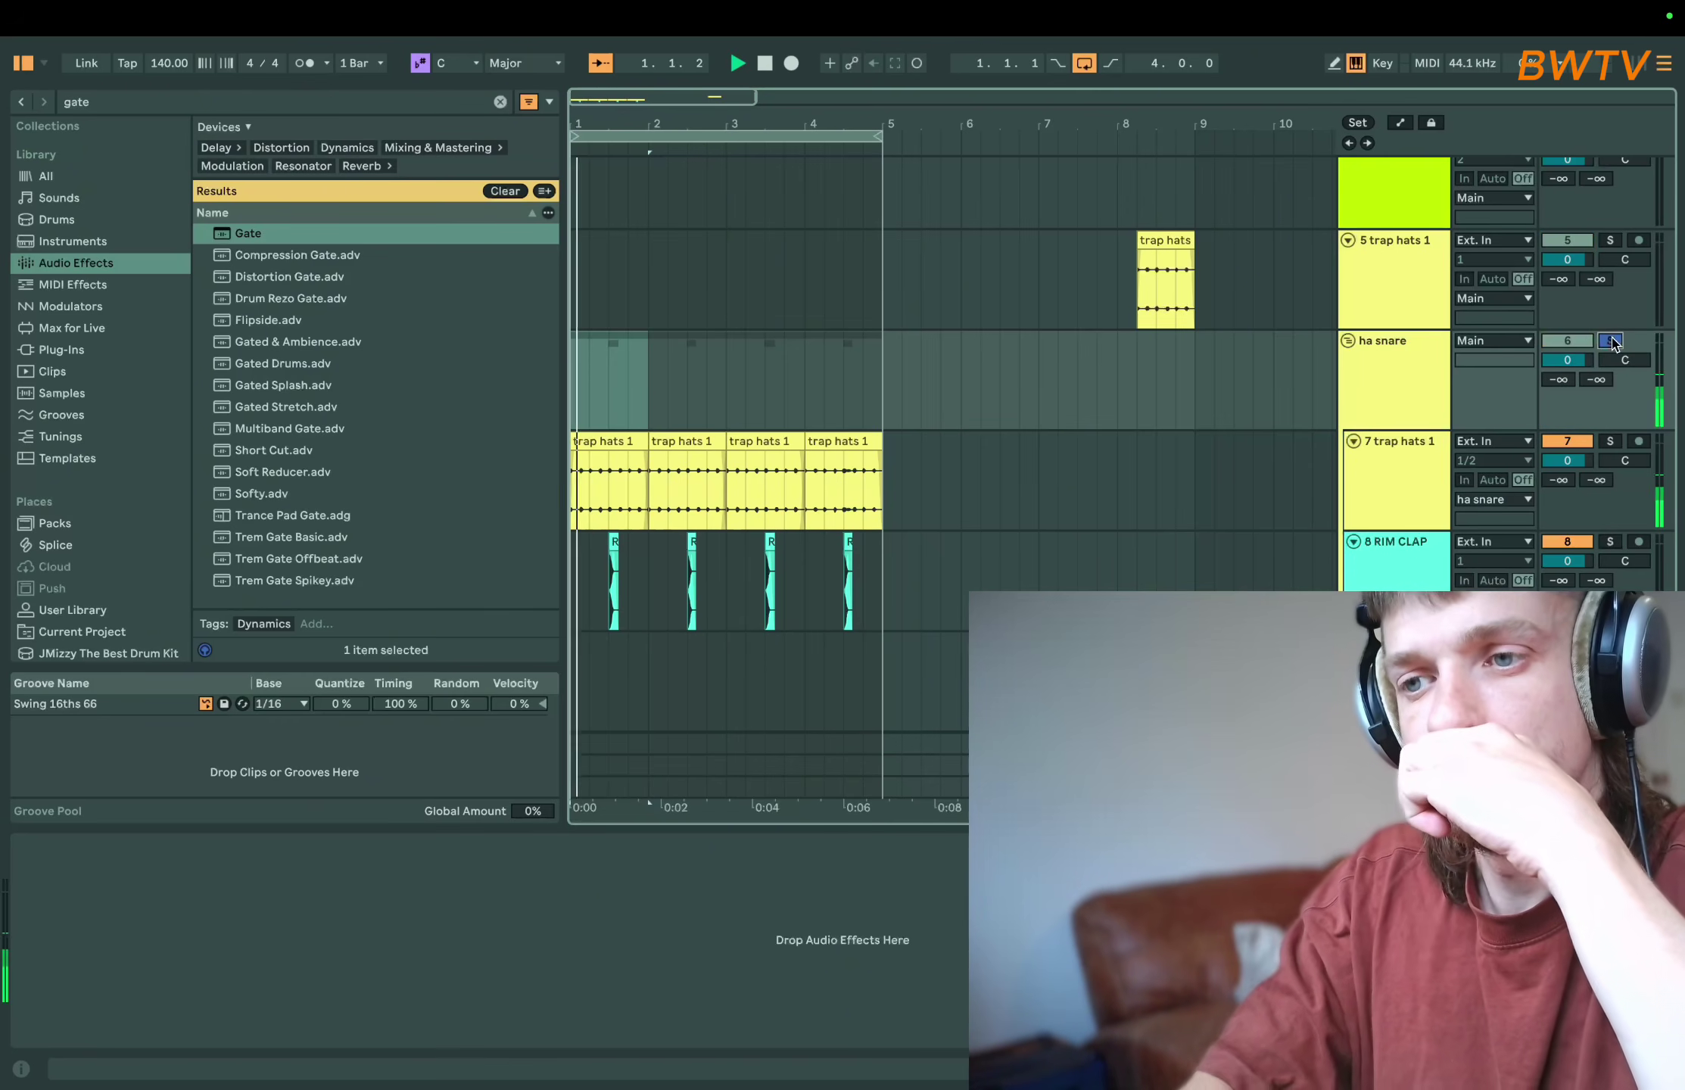
click(880, 395)
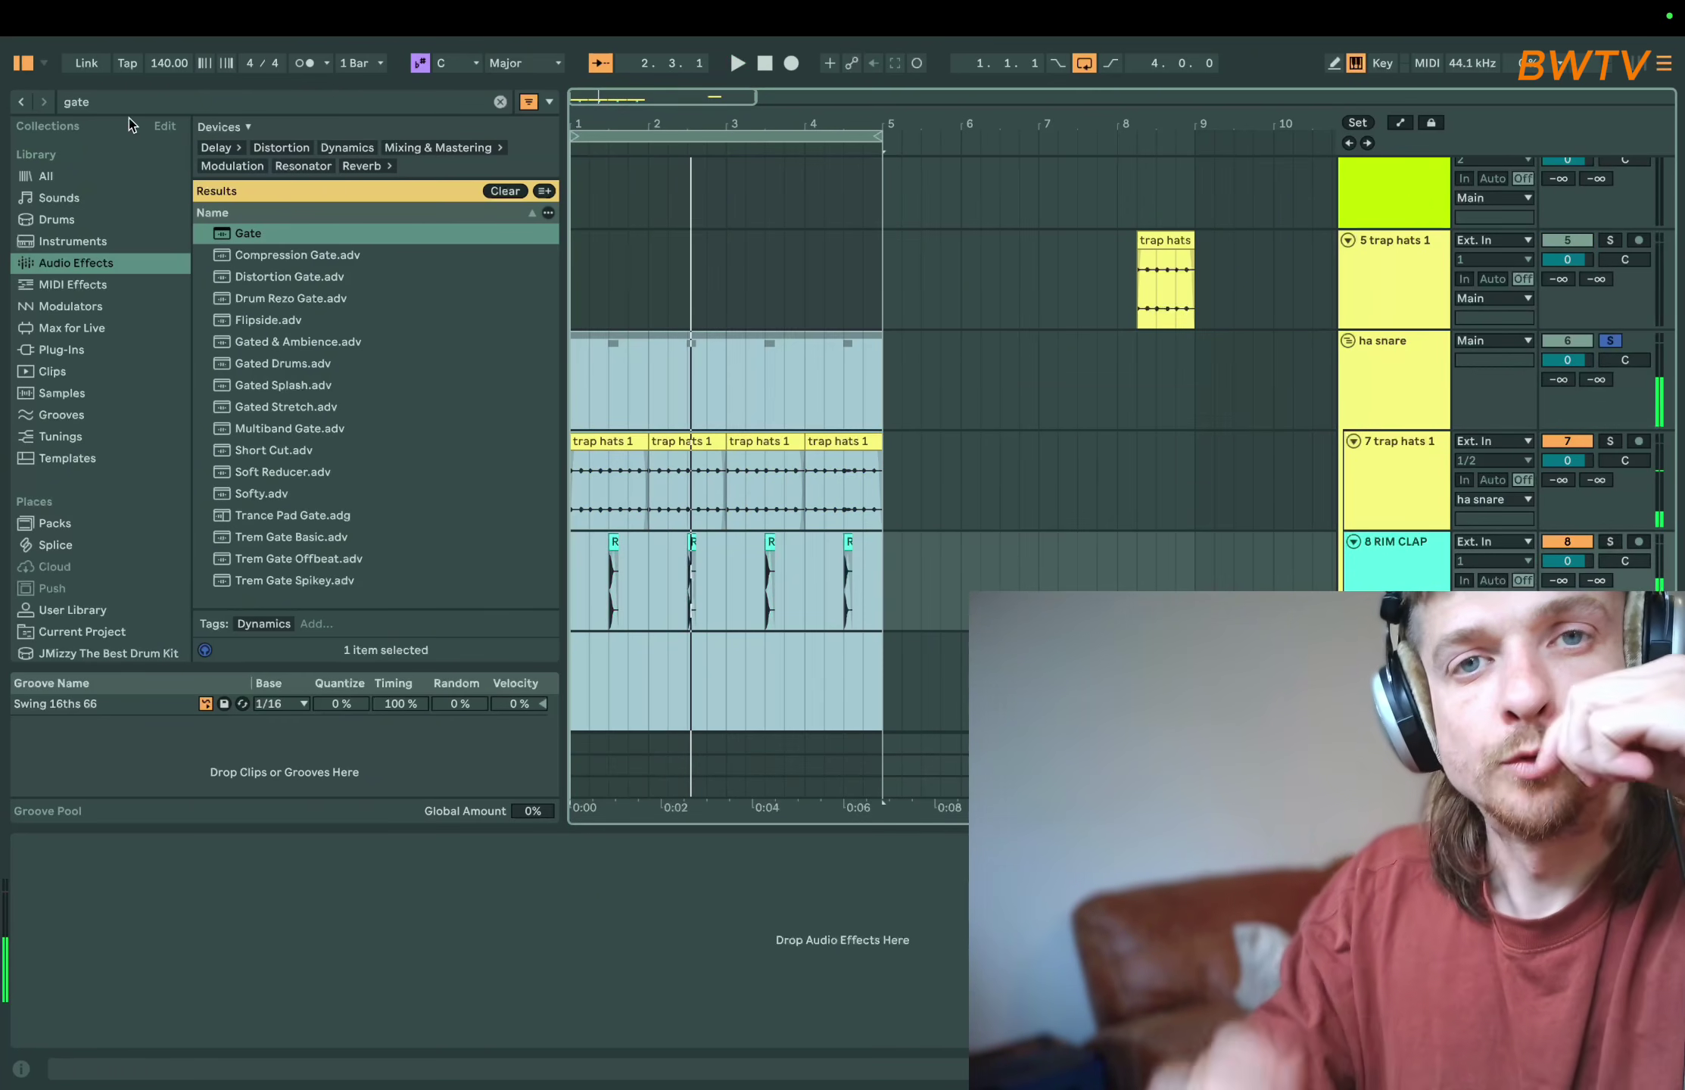
- Search the plug-ins for "oz" and add Ozone 12 to the RIM CLAP track
key(ctrl+f)
text(o)
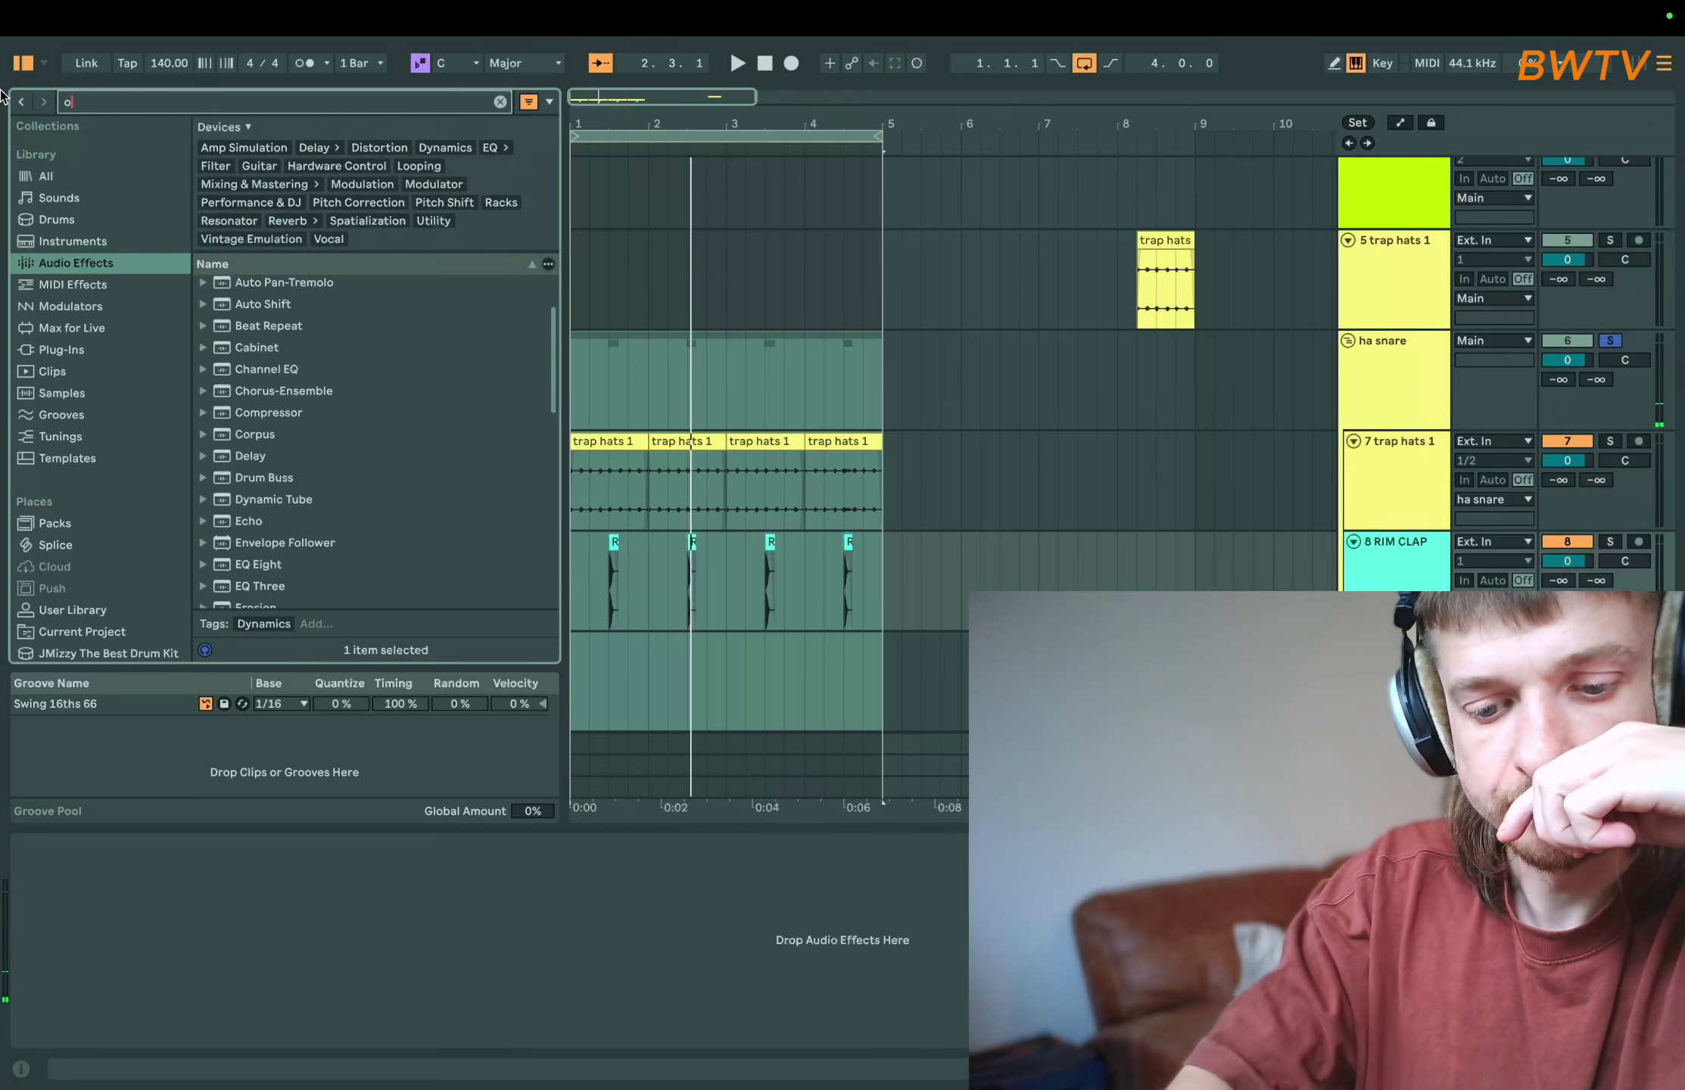
text(z)
click(118, 350)
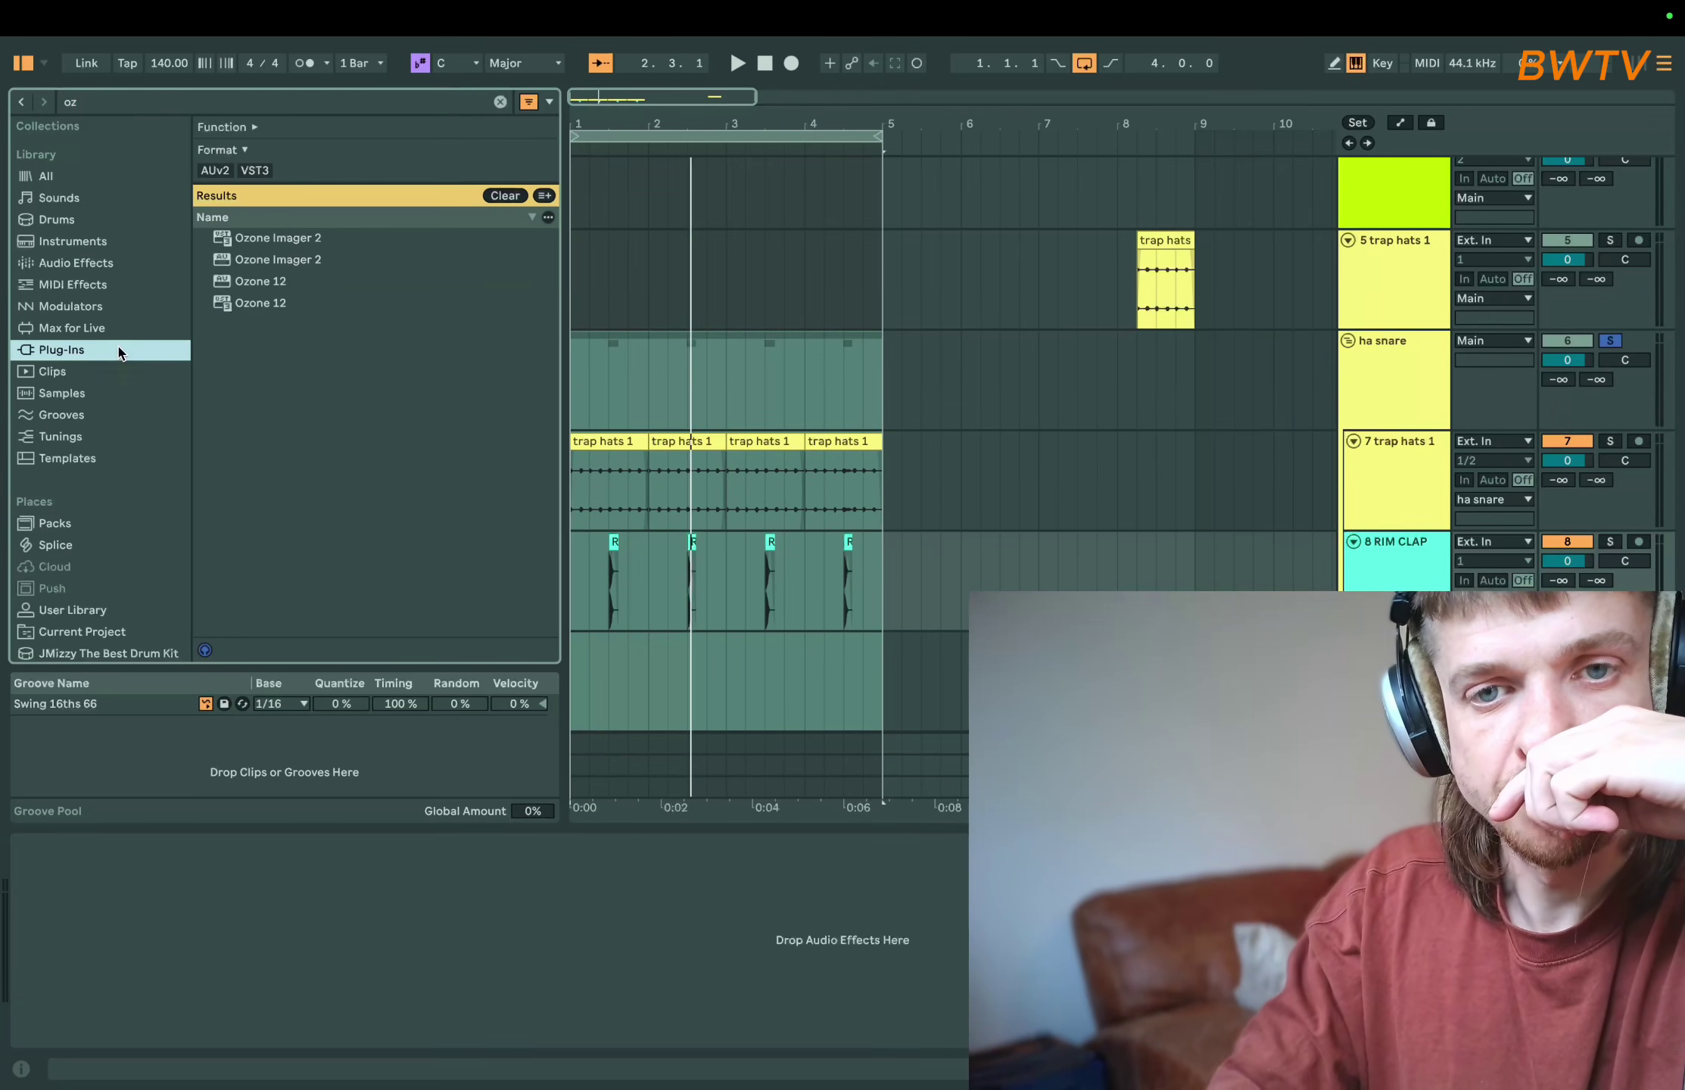
double_click(250, 303)
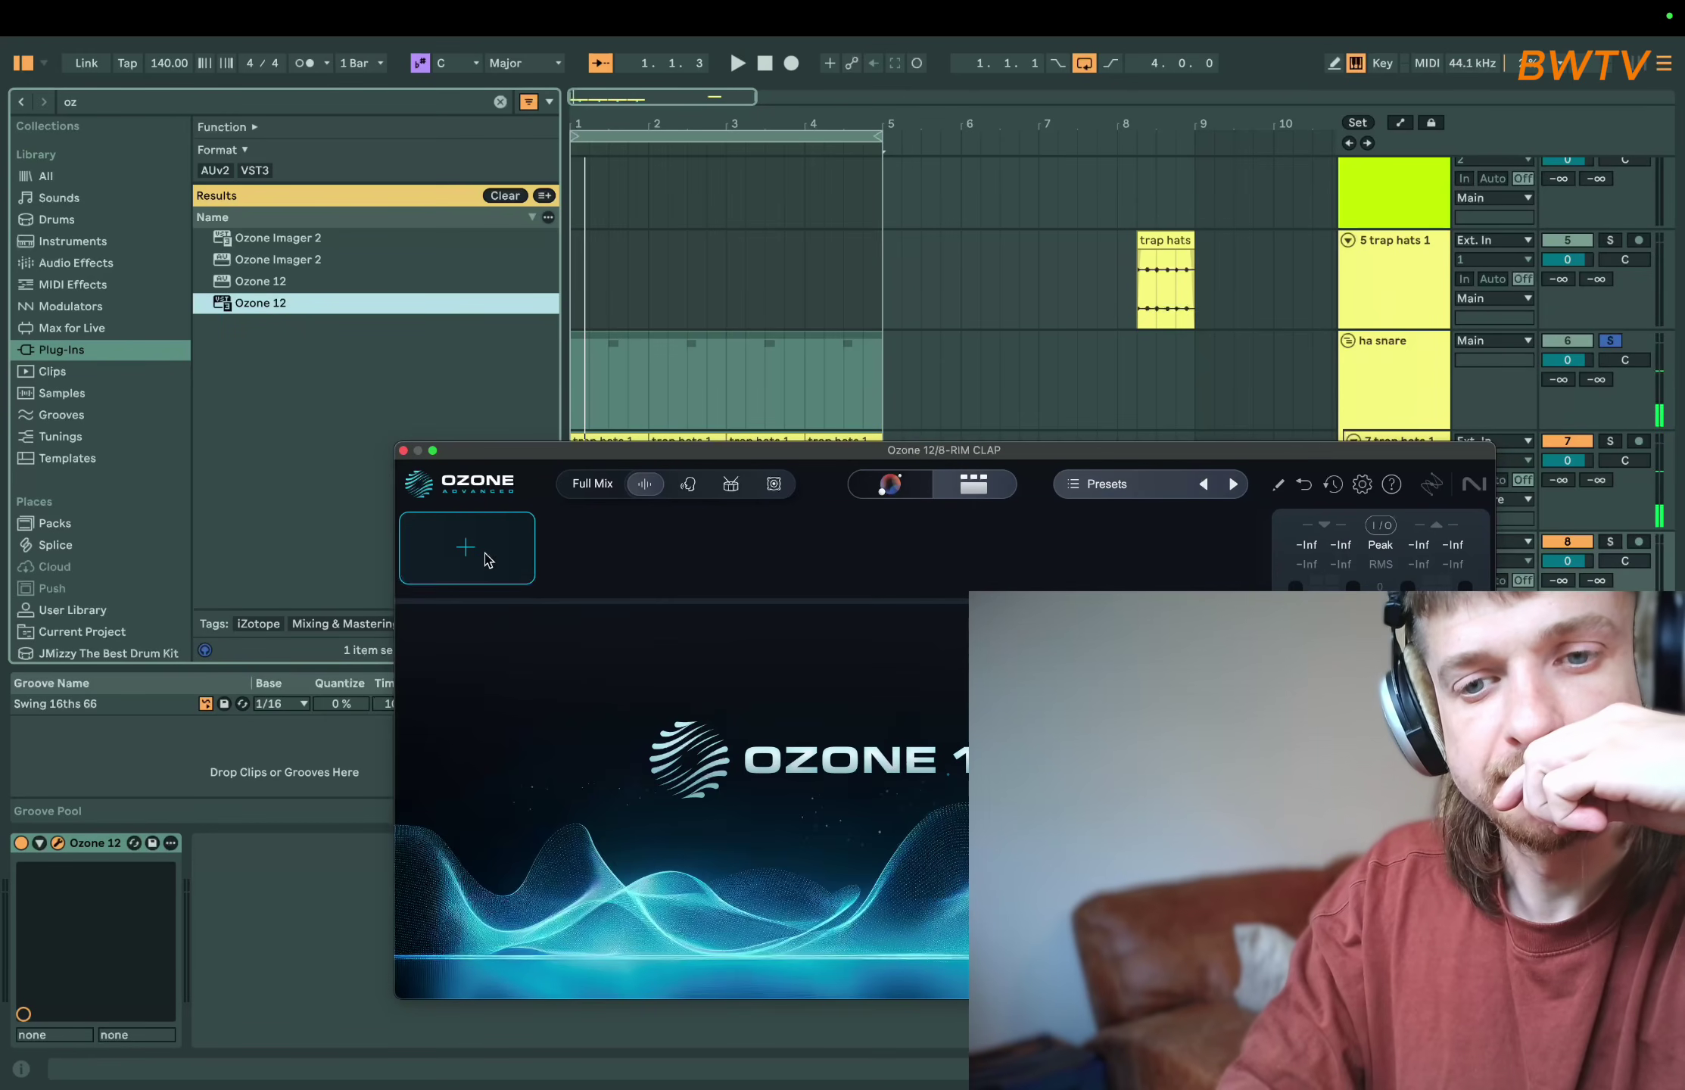
- Add an Imager to Ozone 12, split it into bands, and set the widths of bands 2, 3 and 4 to 58, 33 and 75
click(487, 560)
click(488, 811)
key(space)
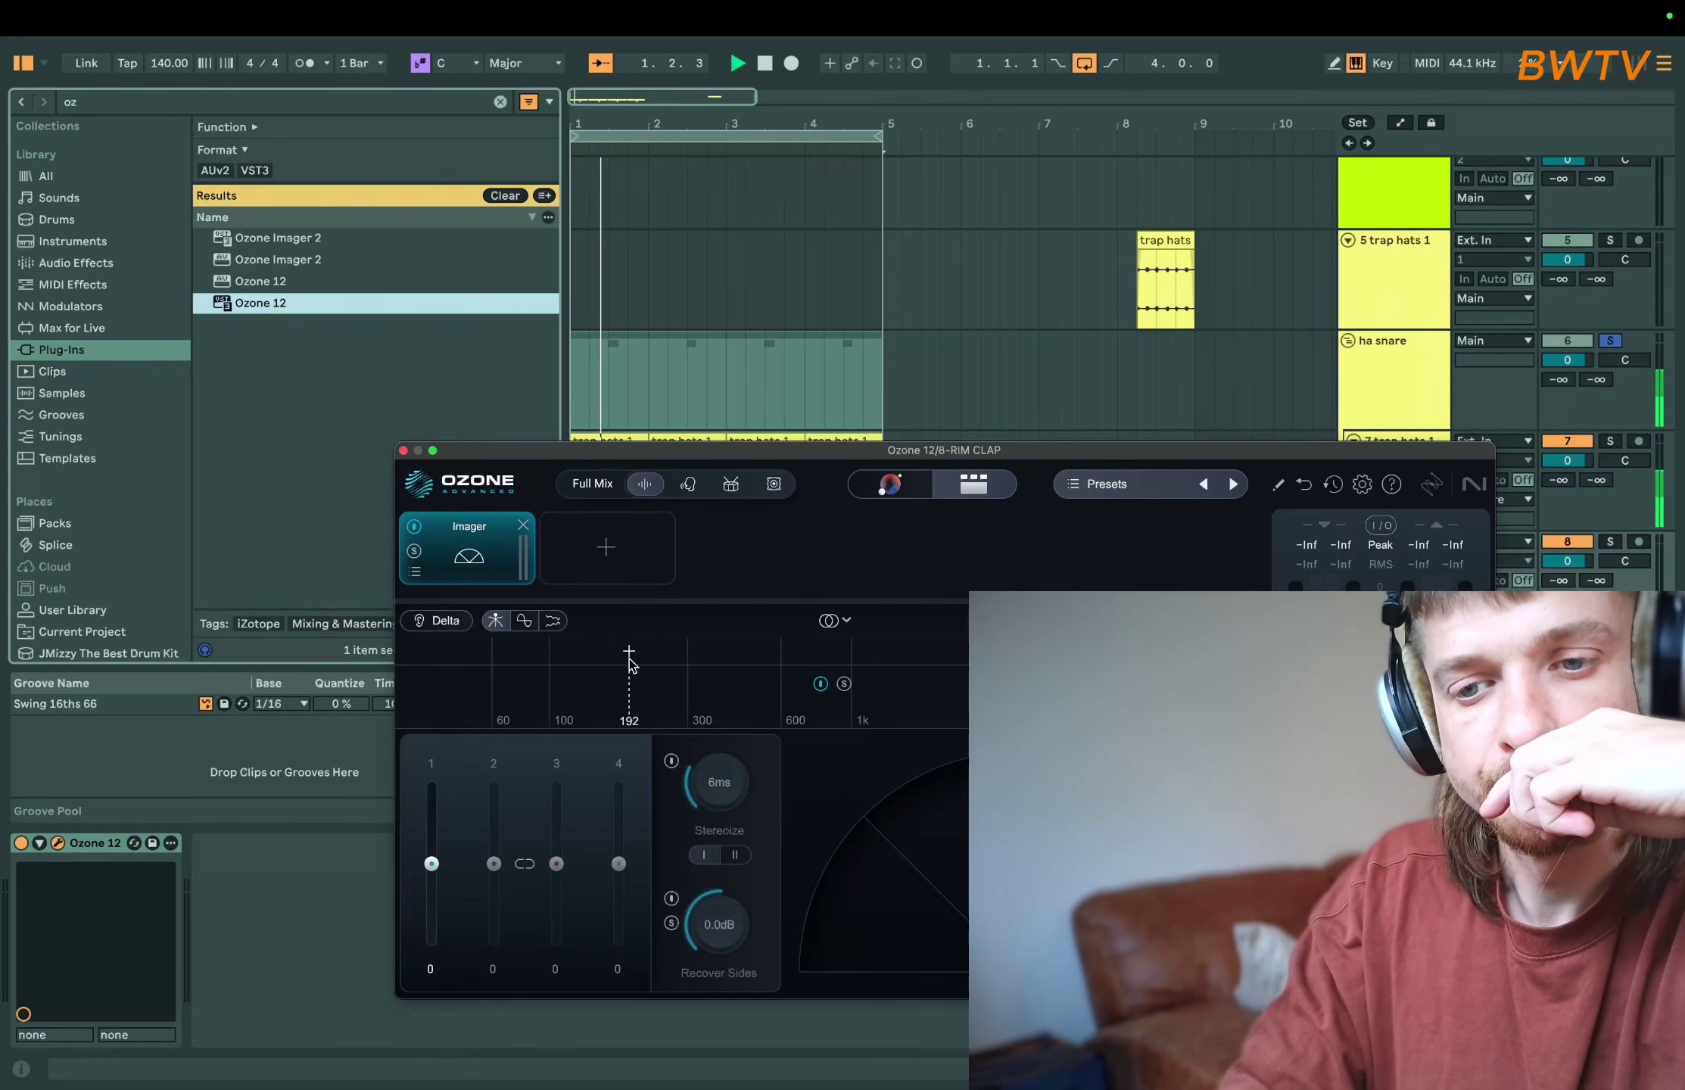
key(space)
click(826, 653)
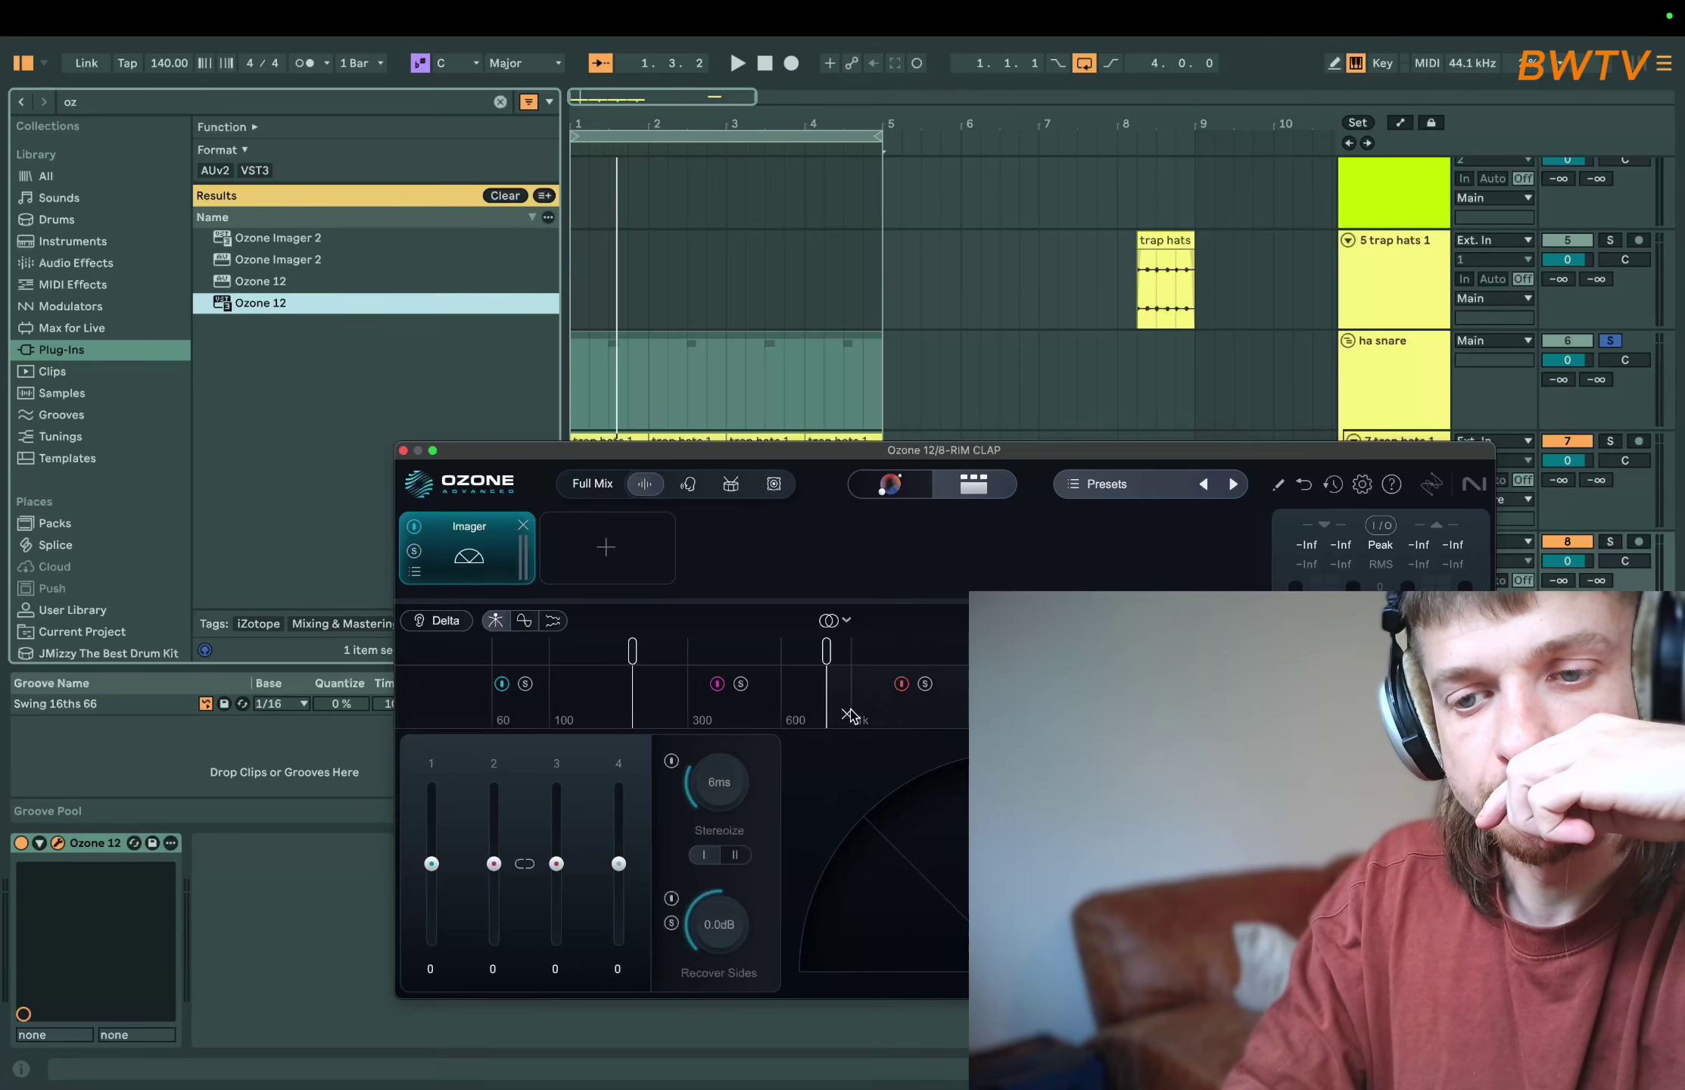
mouse_move(493, 864)
mouse_down()
mouse_move(494, 816)
mouse_move(557, 836)
mouse_move(619, 804)
mouse_up()
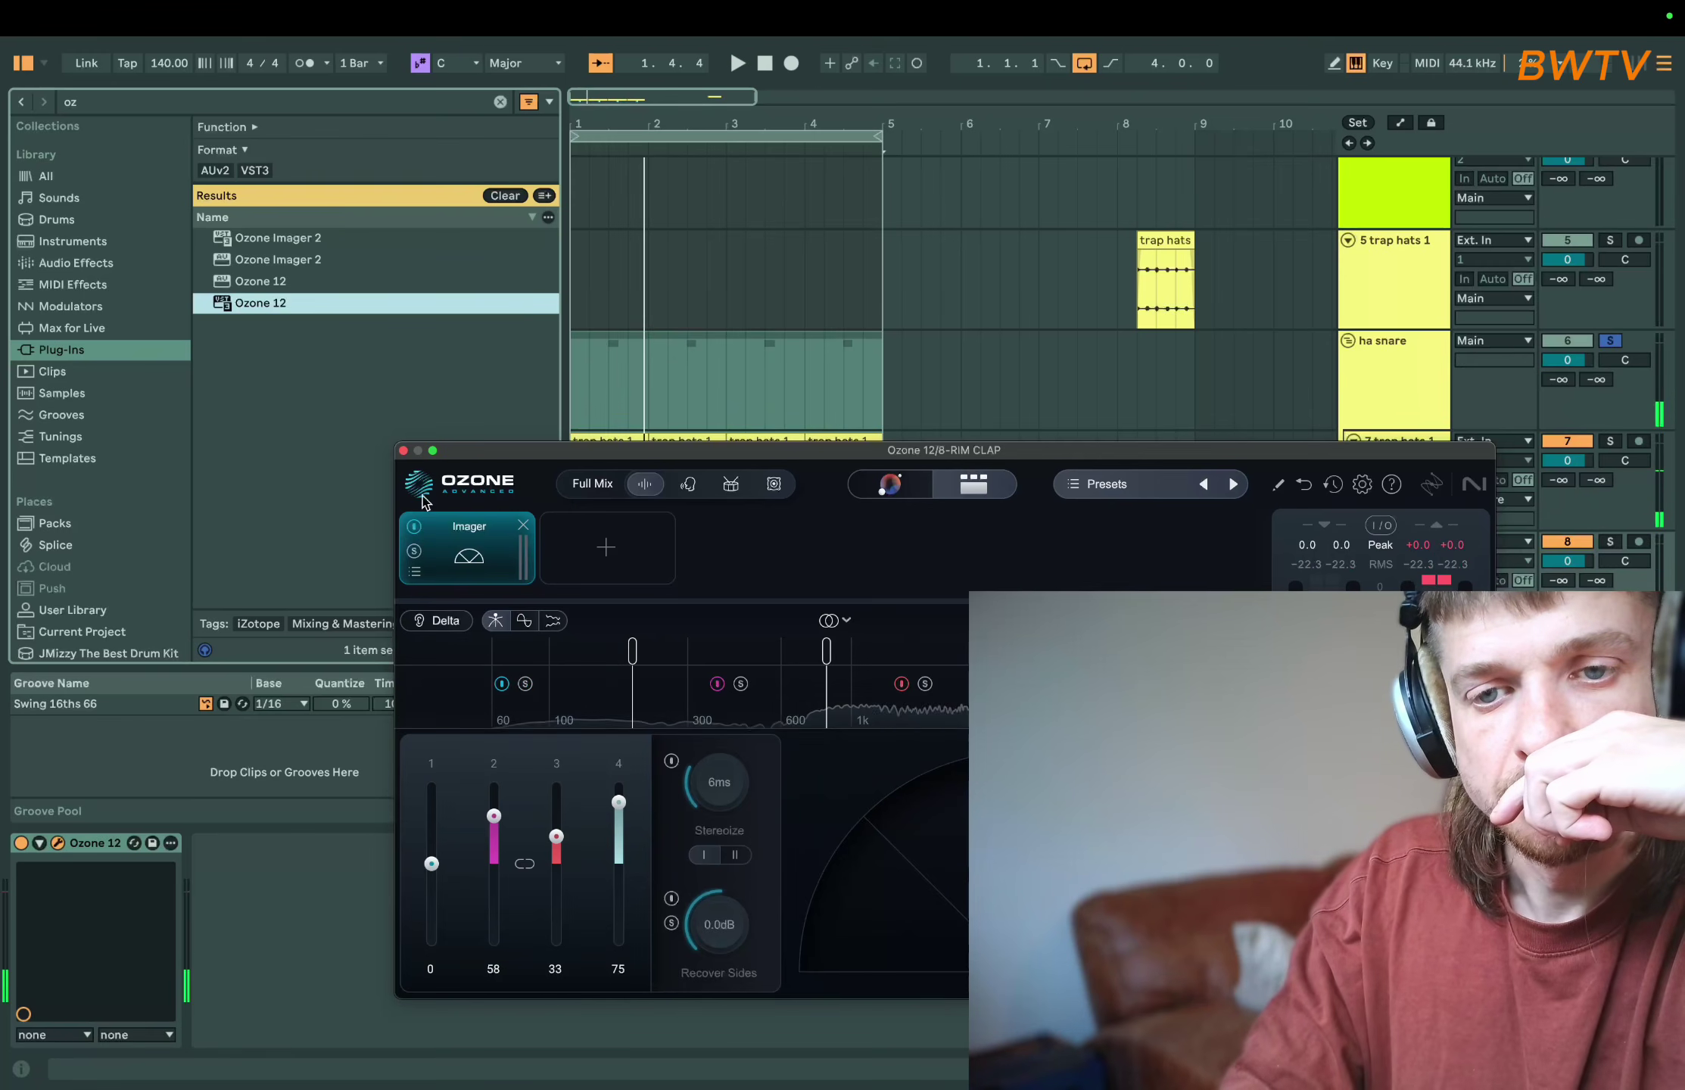
click(404, 452)
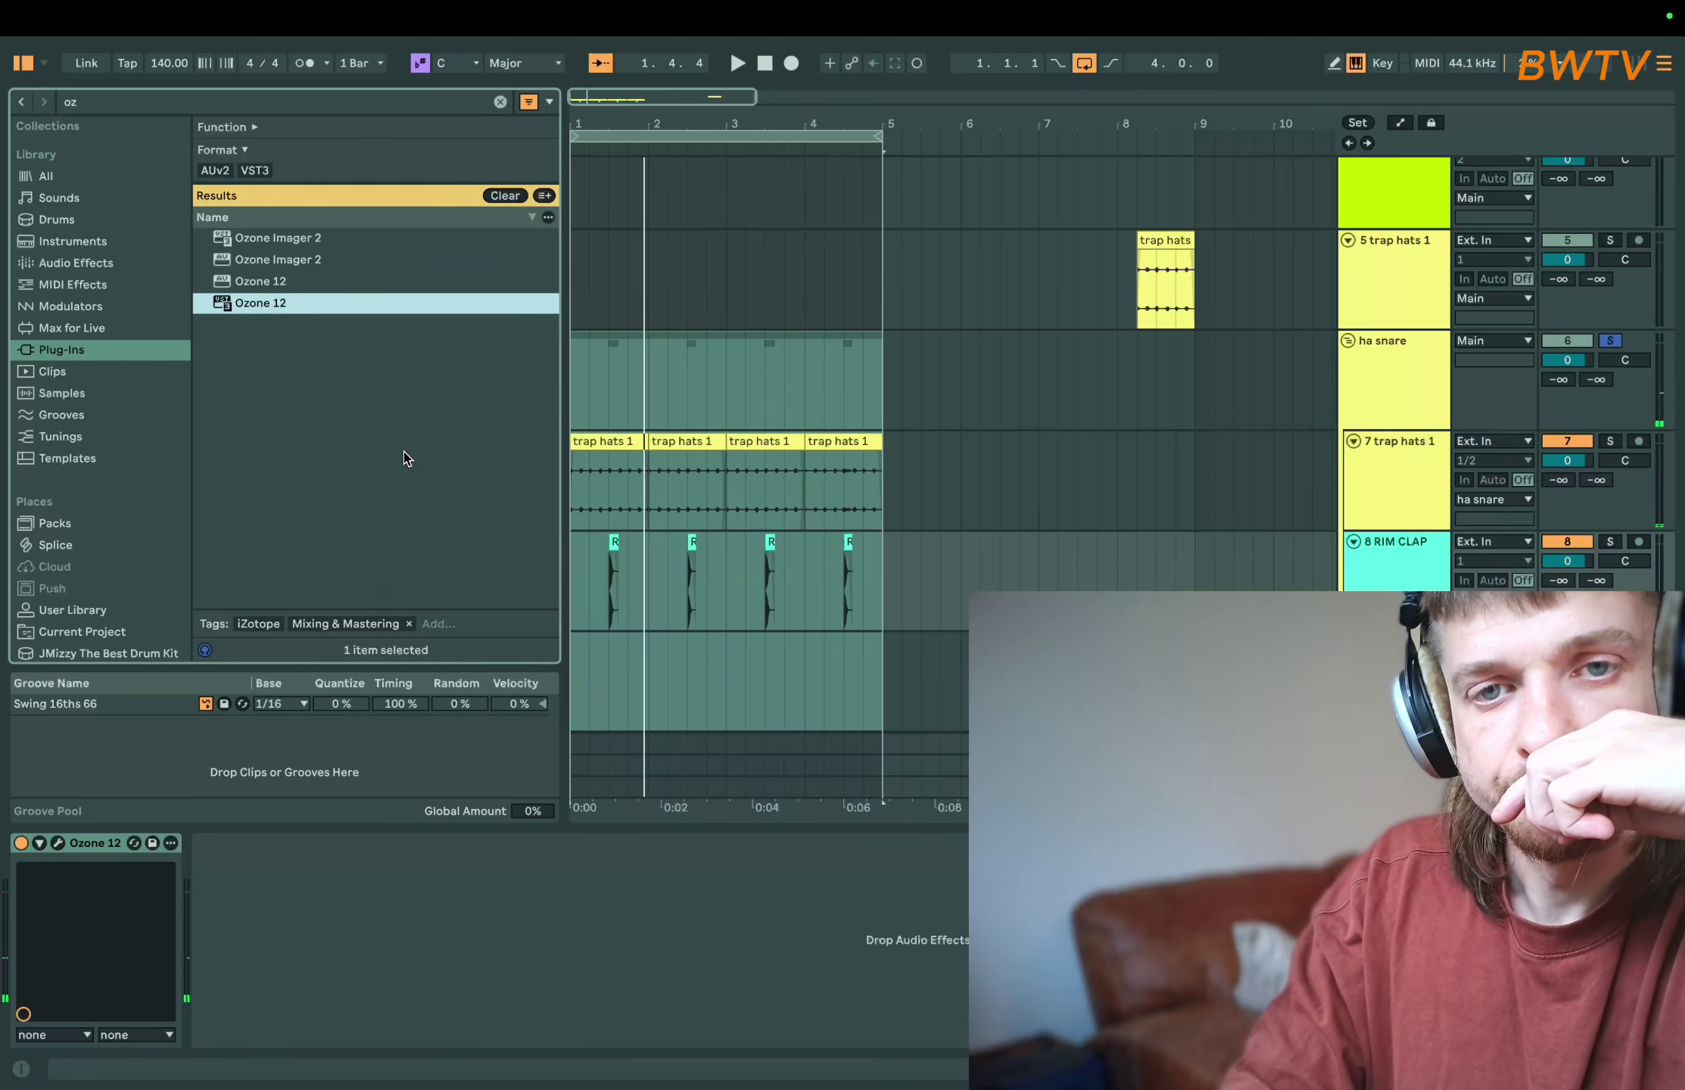
- Reopen Ozone 12, add an Exciter after the Imager, and play the loop
click(59, 845)
click(594, 572)
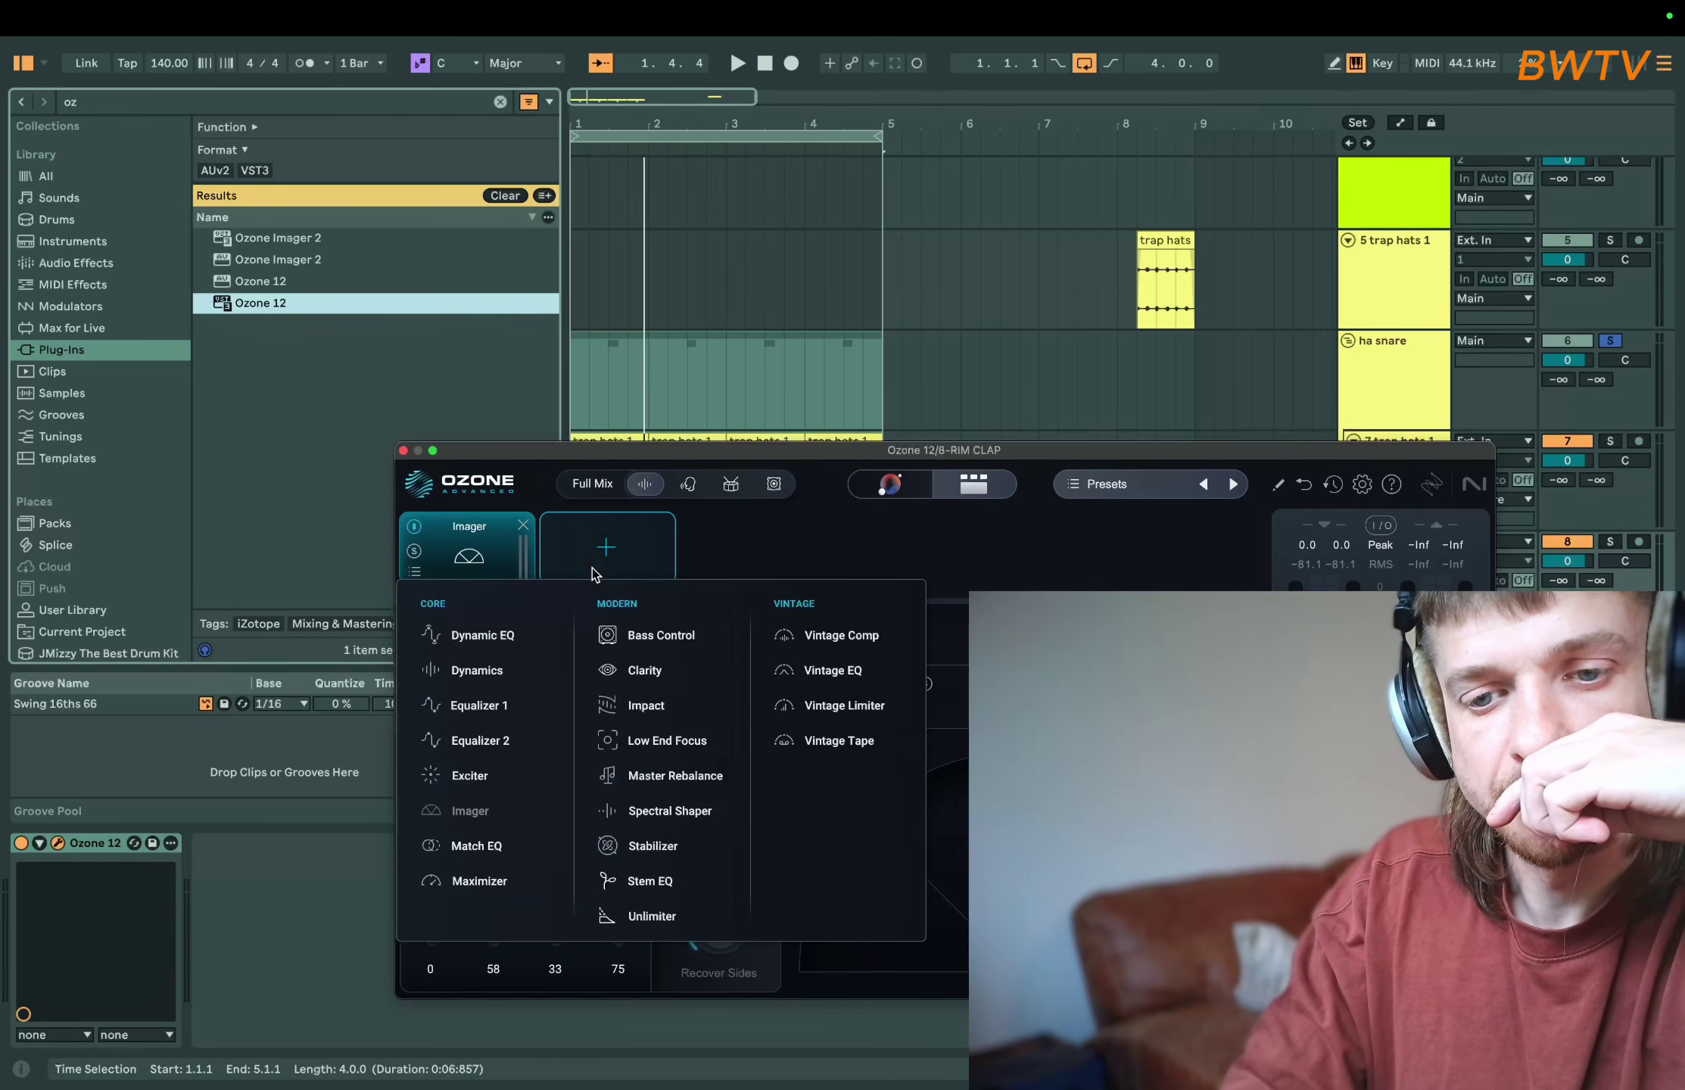
click(489, 766)
key(space)
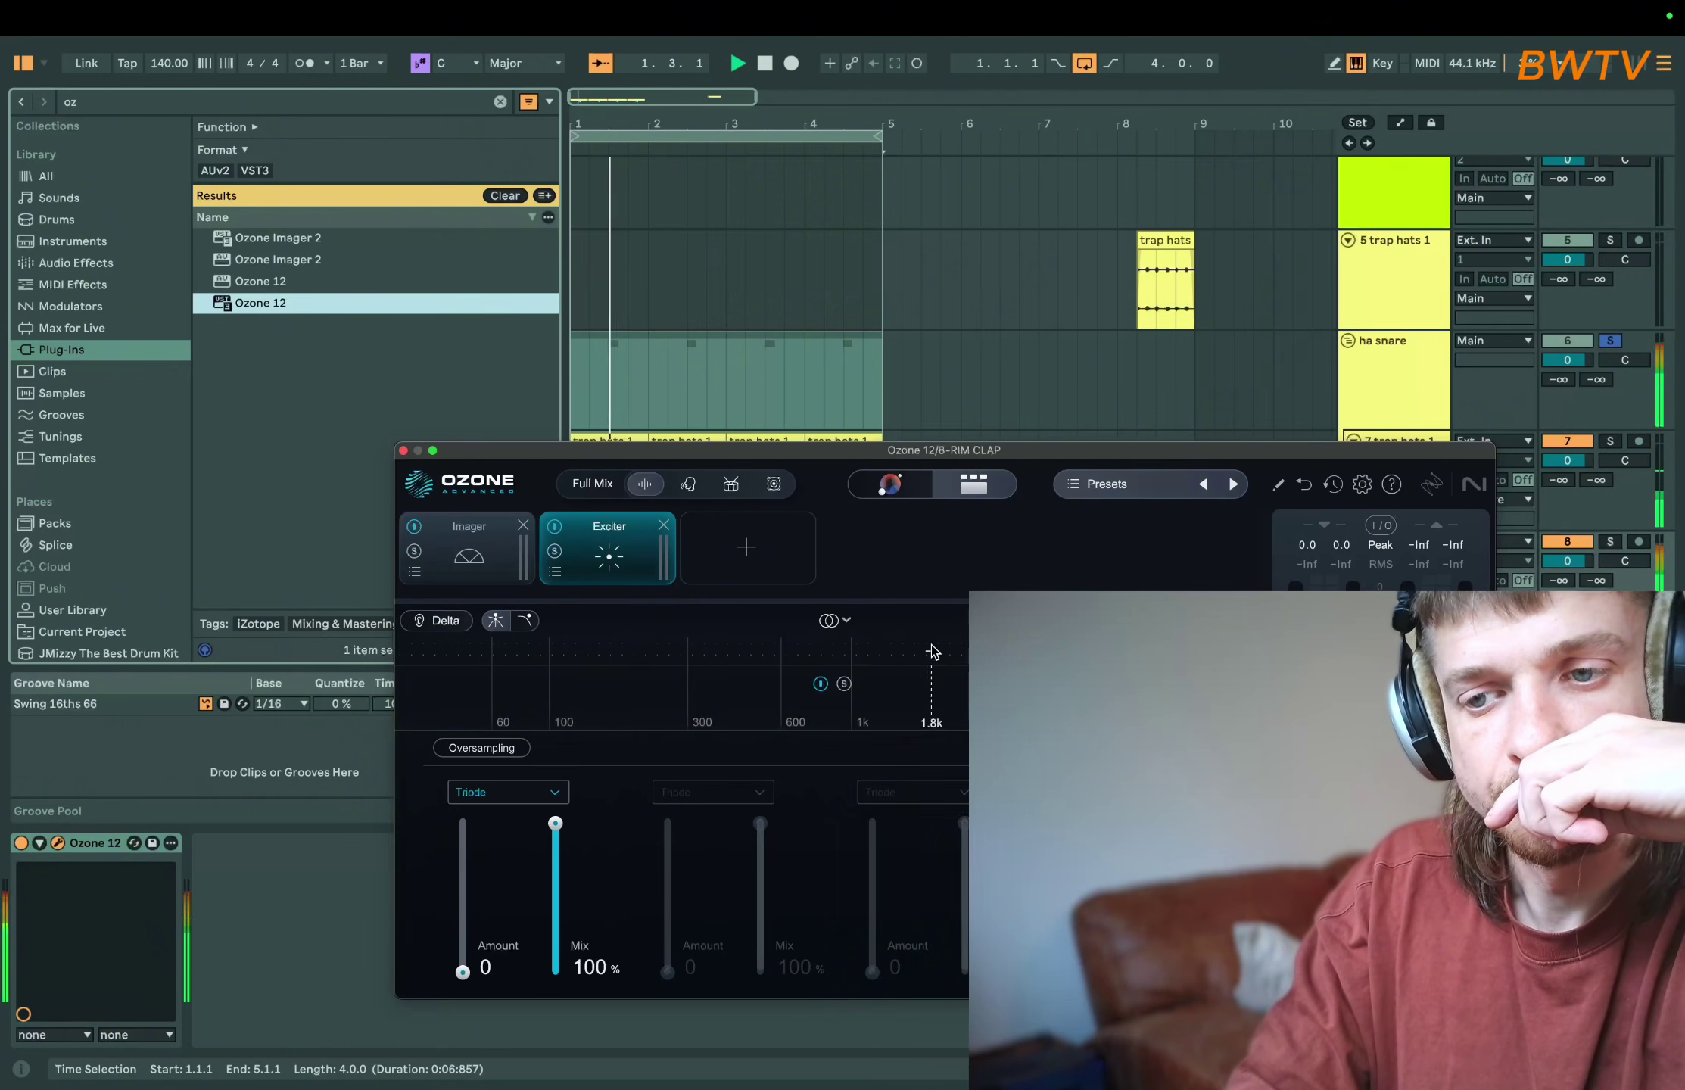
- Split the Exciter at about 1.8 kHz and set its upper band to Tube with an Amount of 4.4
drag(872, 972, 872, 874)
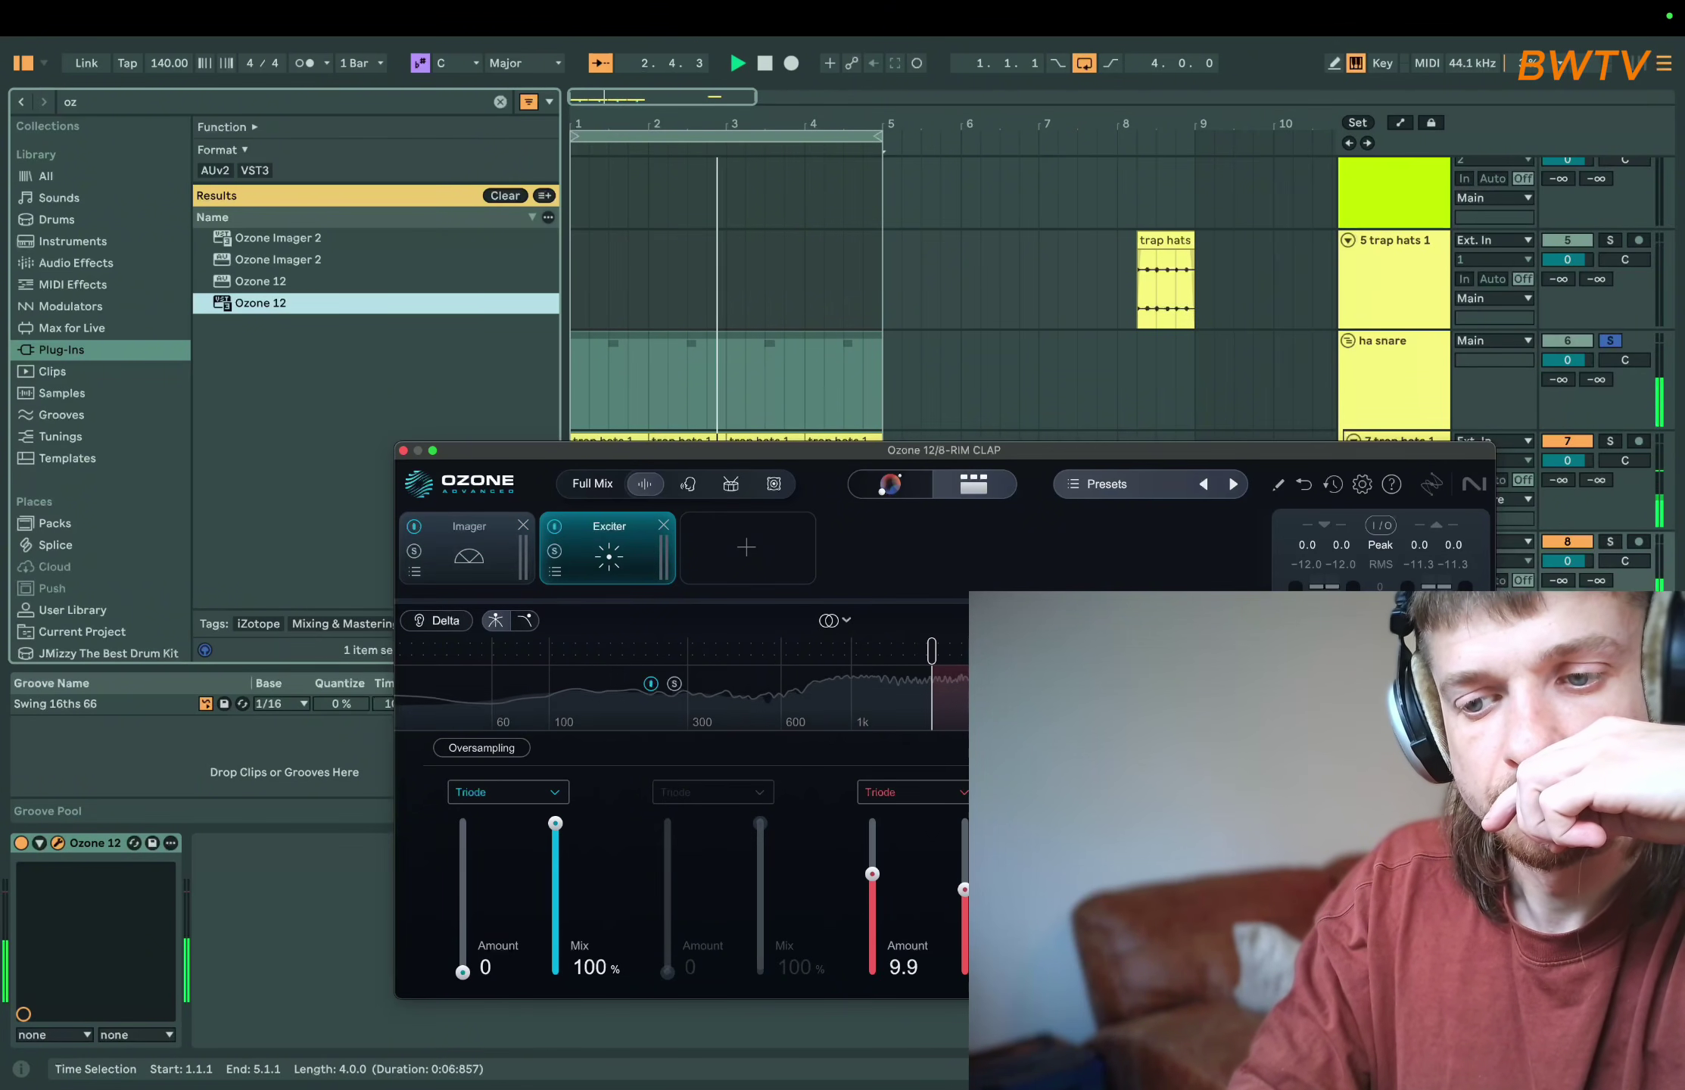
click(908, 792)
click(897, 885)
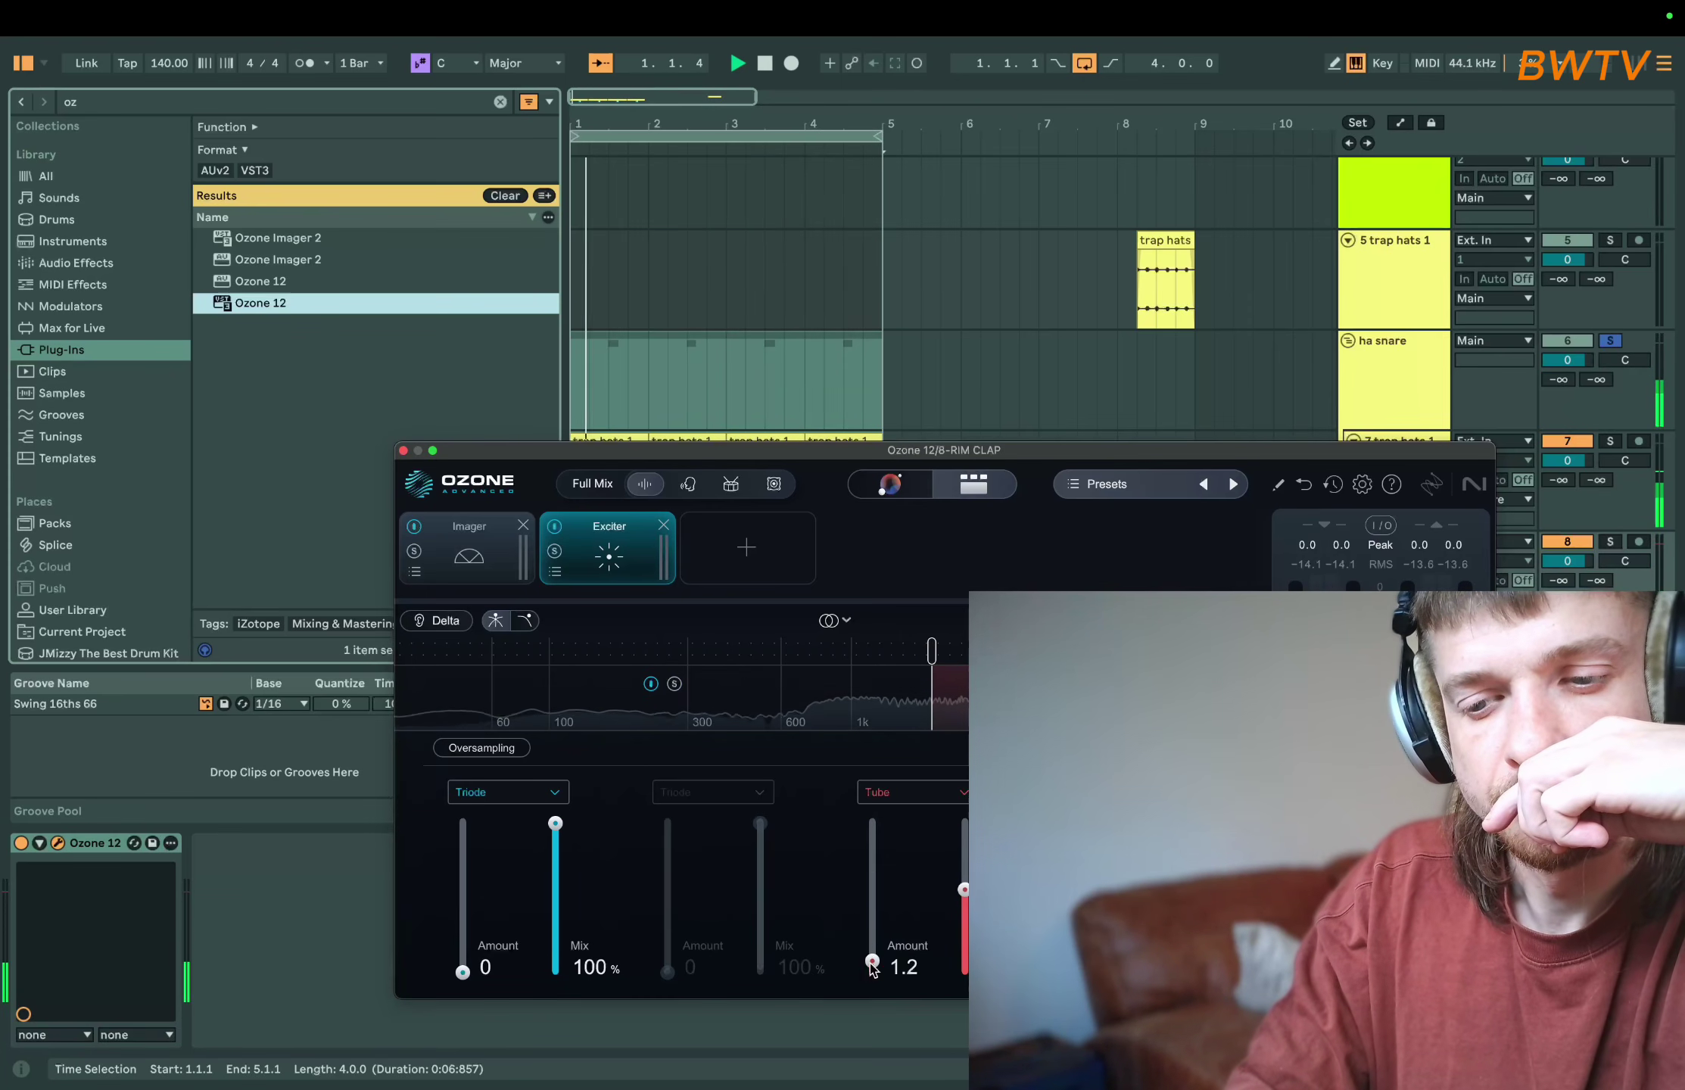
drag(873, 964, 885, 812)
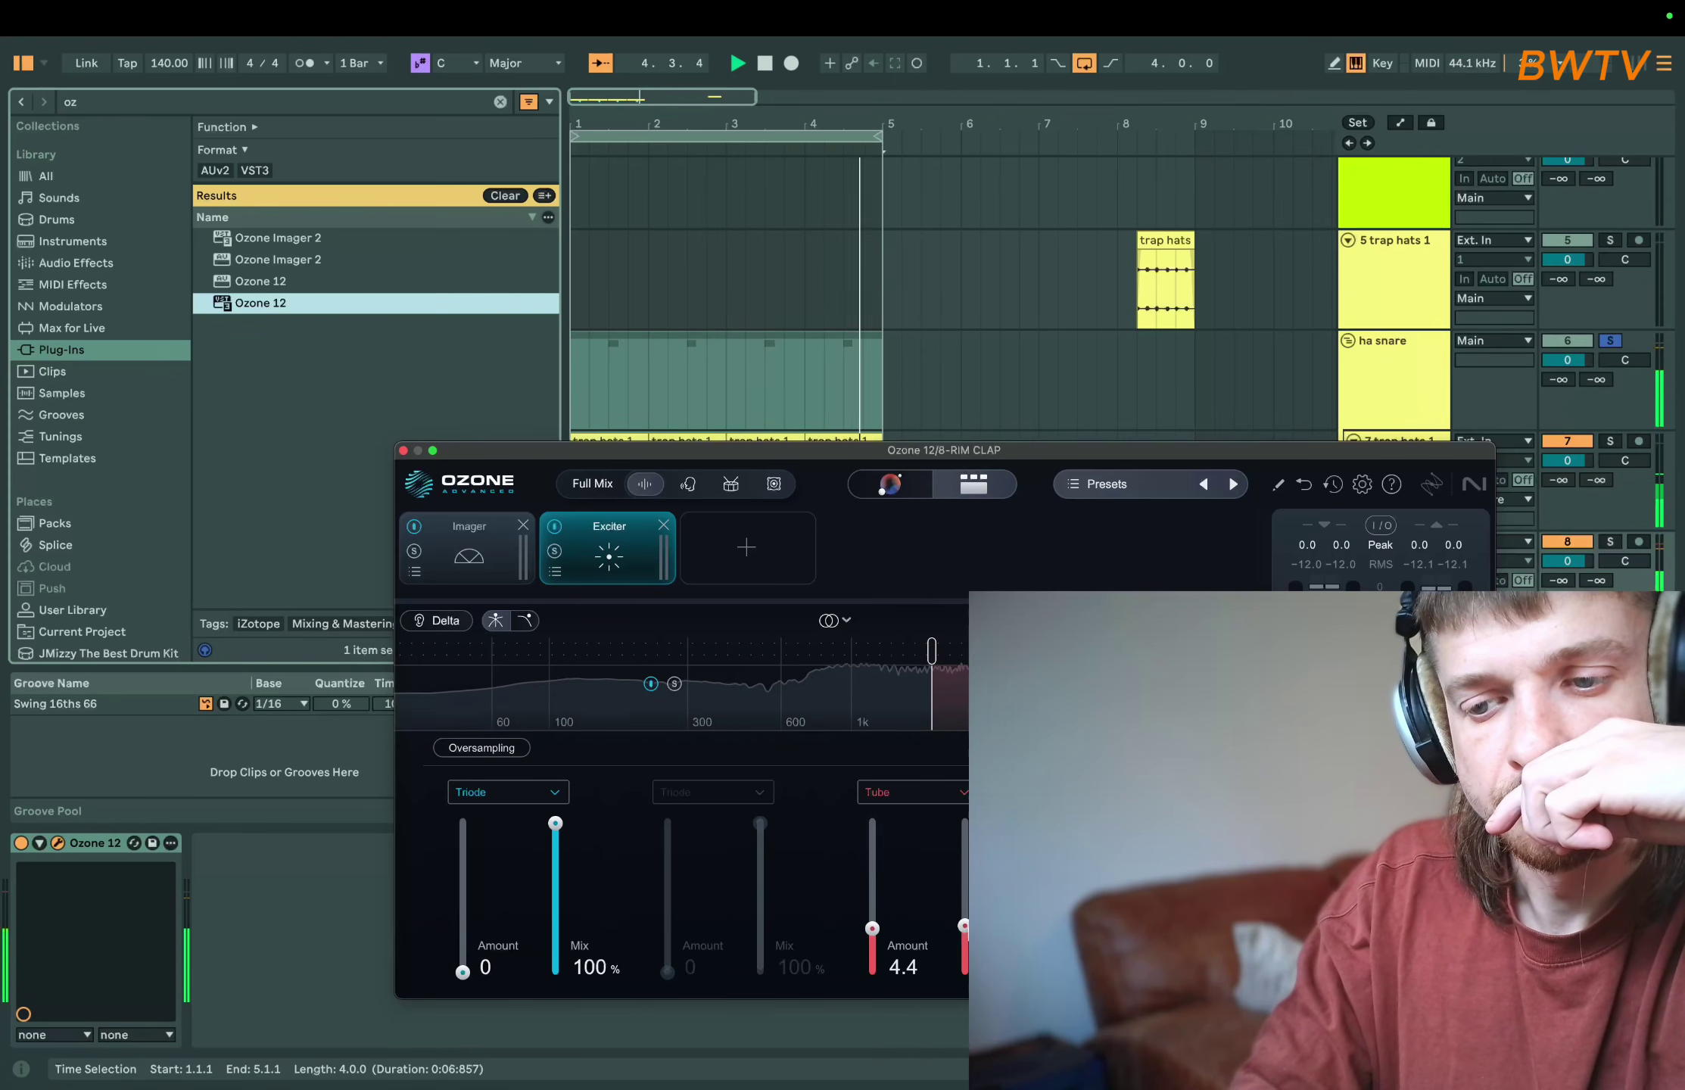
click(404, 451)
key(space)
- Search the plug-ins for "room" and add bx_rooMS after Ozone 12 on the RIM CLAP track
key(ctrl+f)
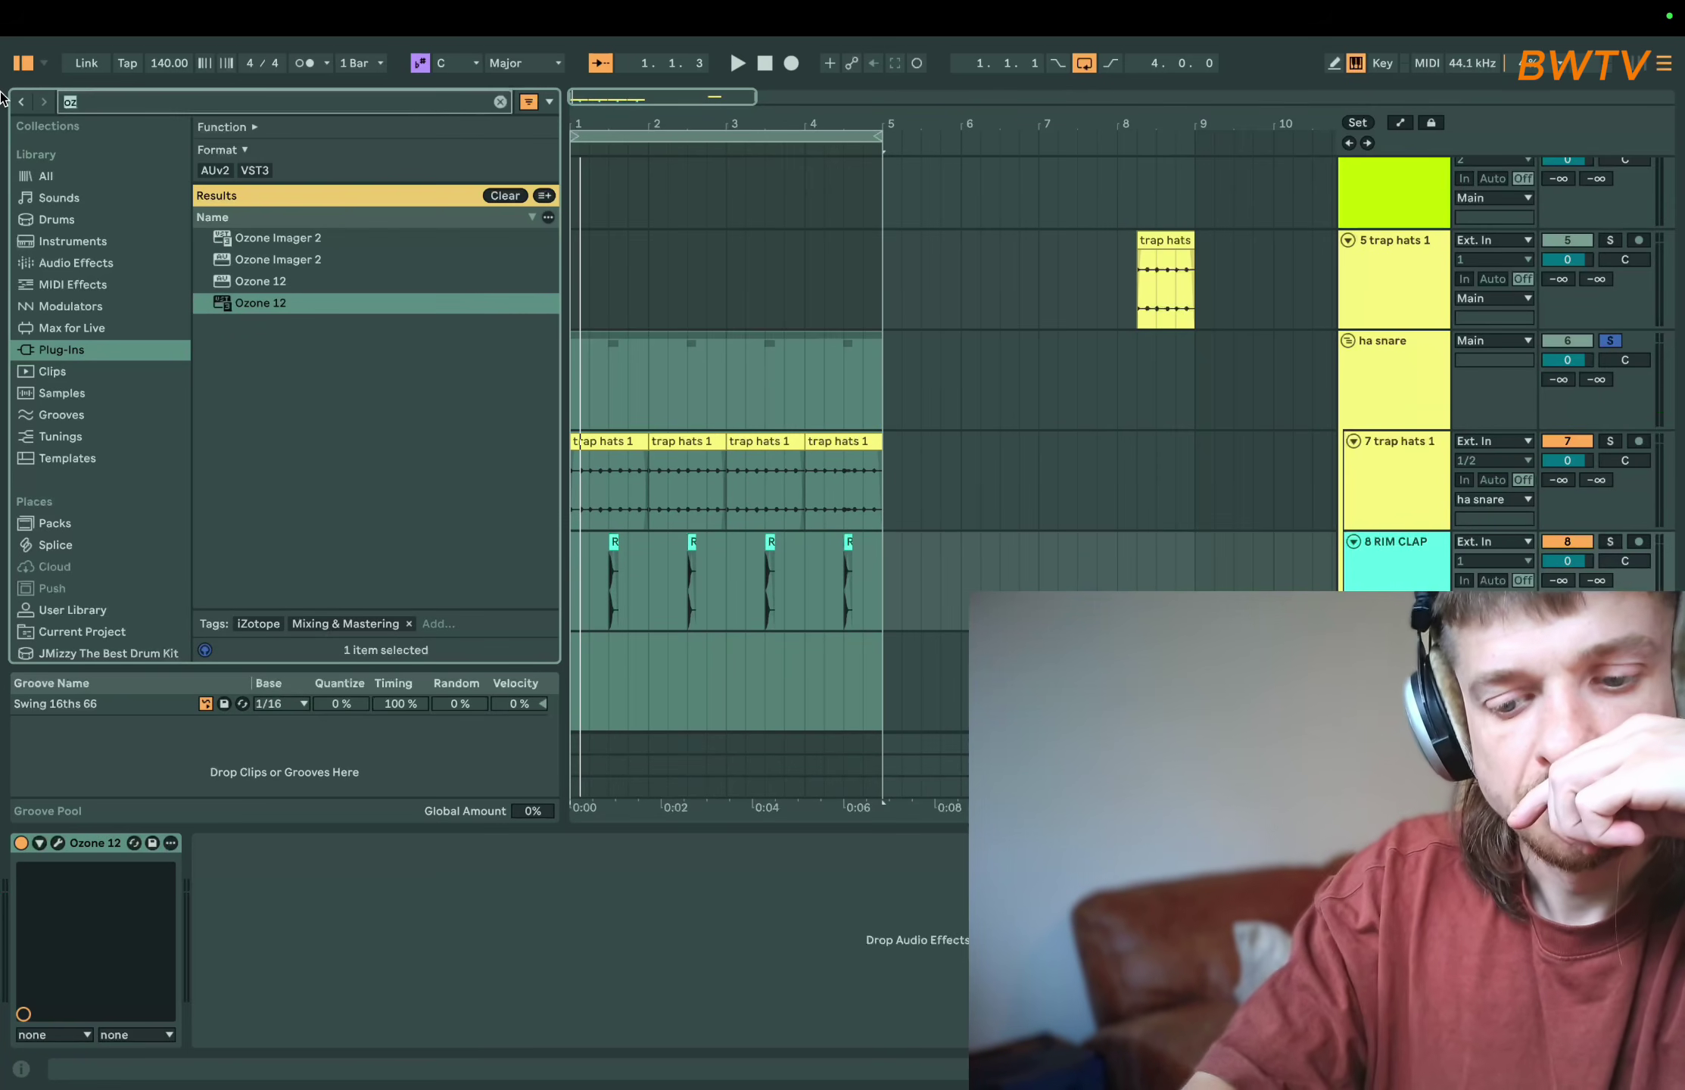
text(room)
double_click(287, 303)
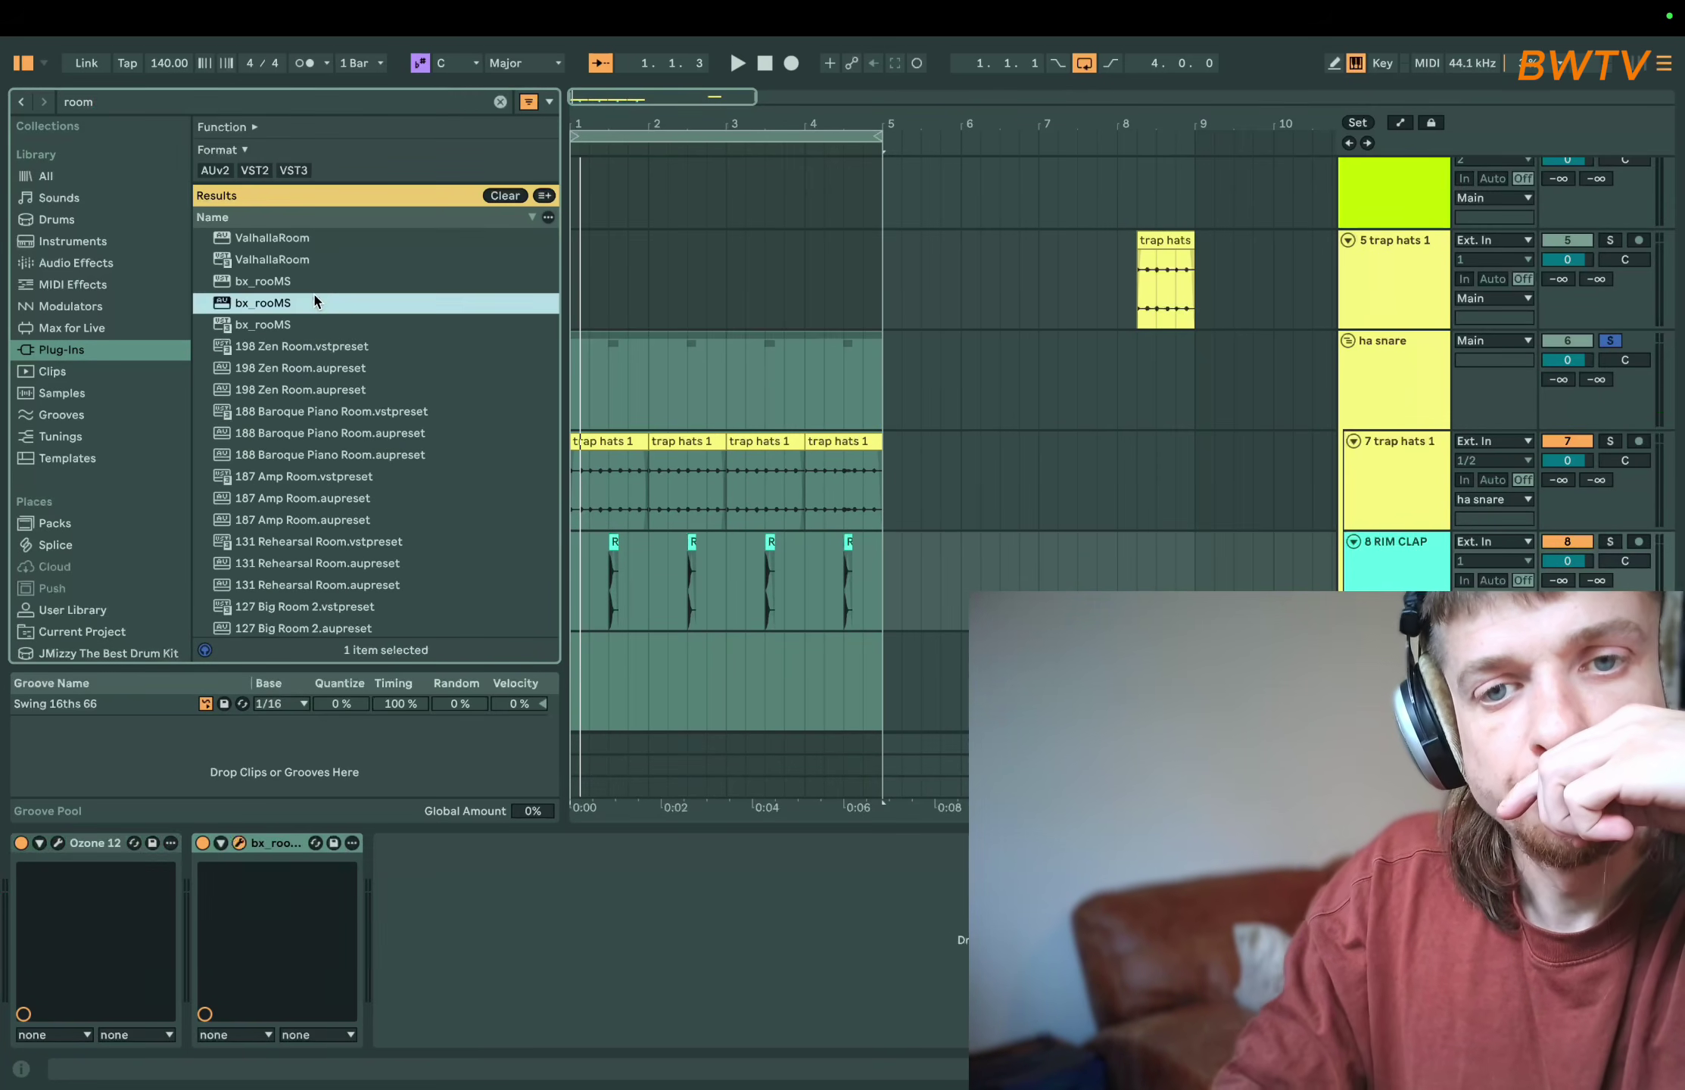
- Set the bx_rooMS reverb's Room Size to 1, Mono Maker to 1.00 kHz and Mix to 55% while the loop plays
key(space)
drag(532, 774, 530, 952)
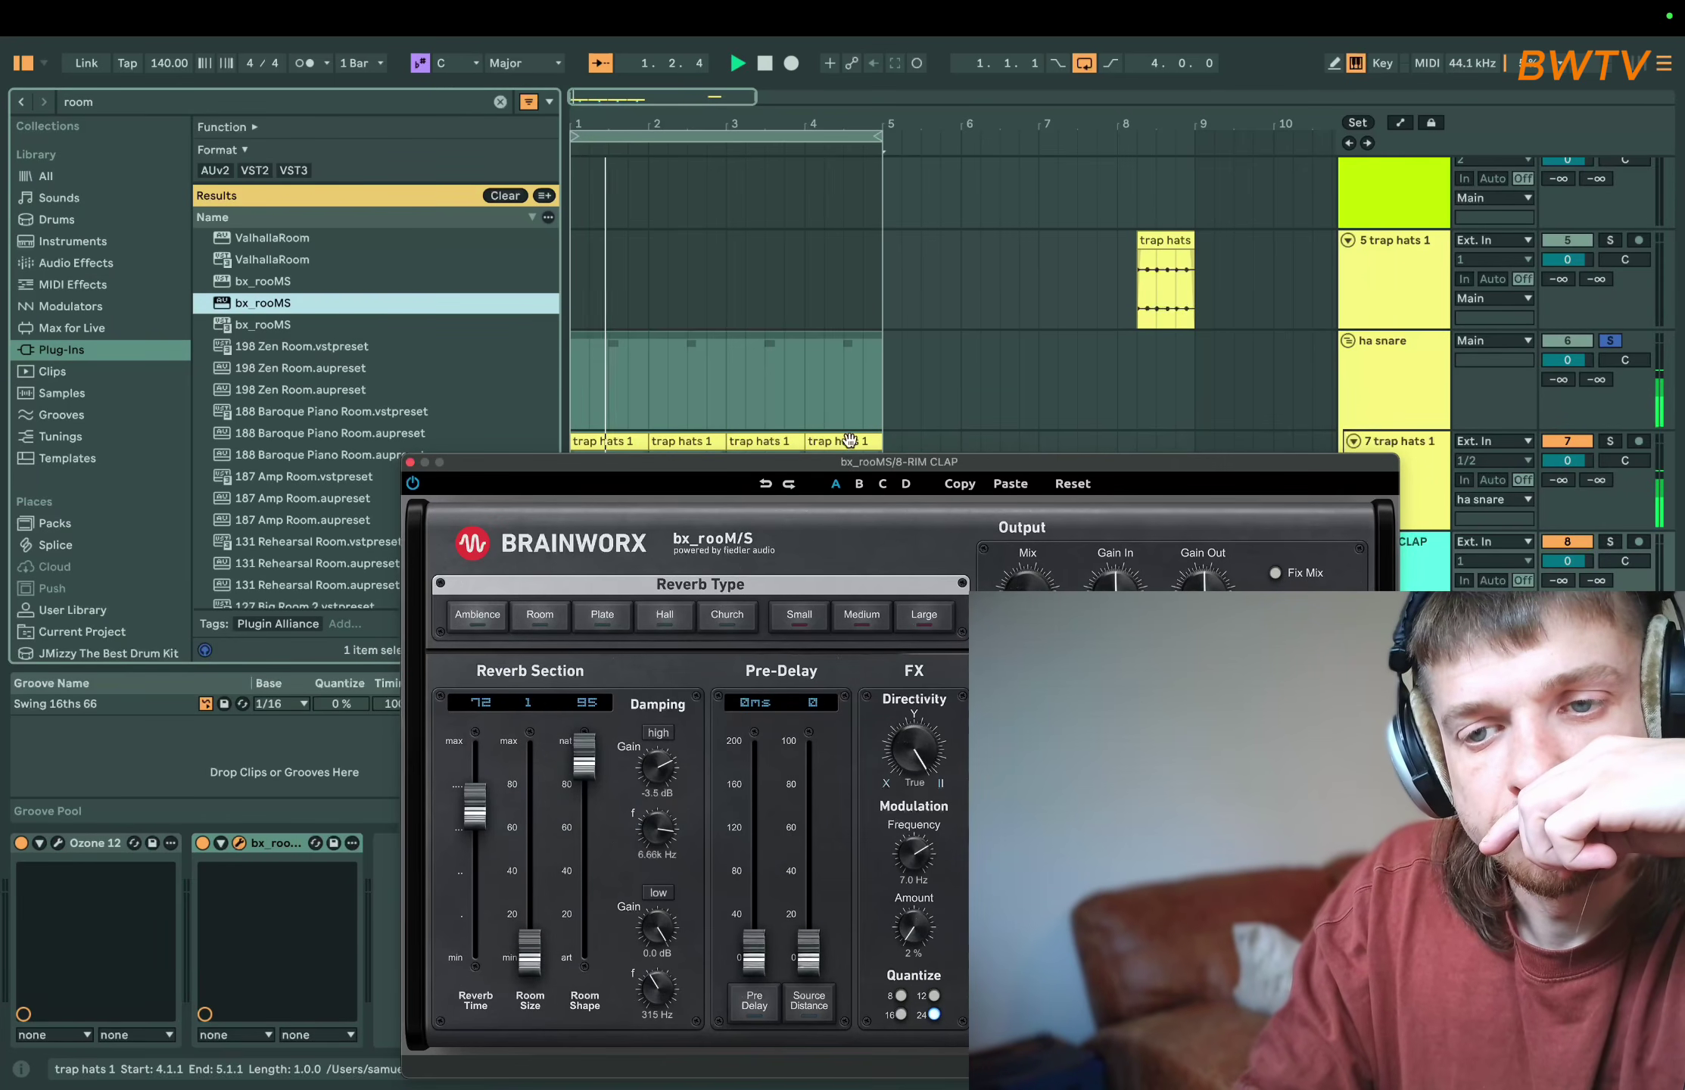
drag(757, 461, 566, 232)
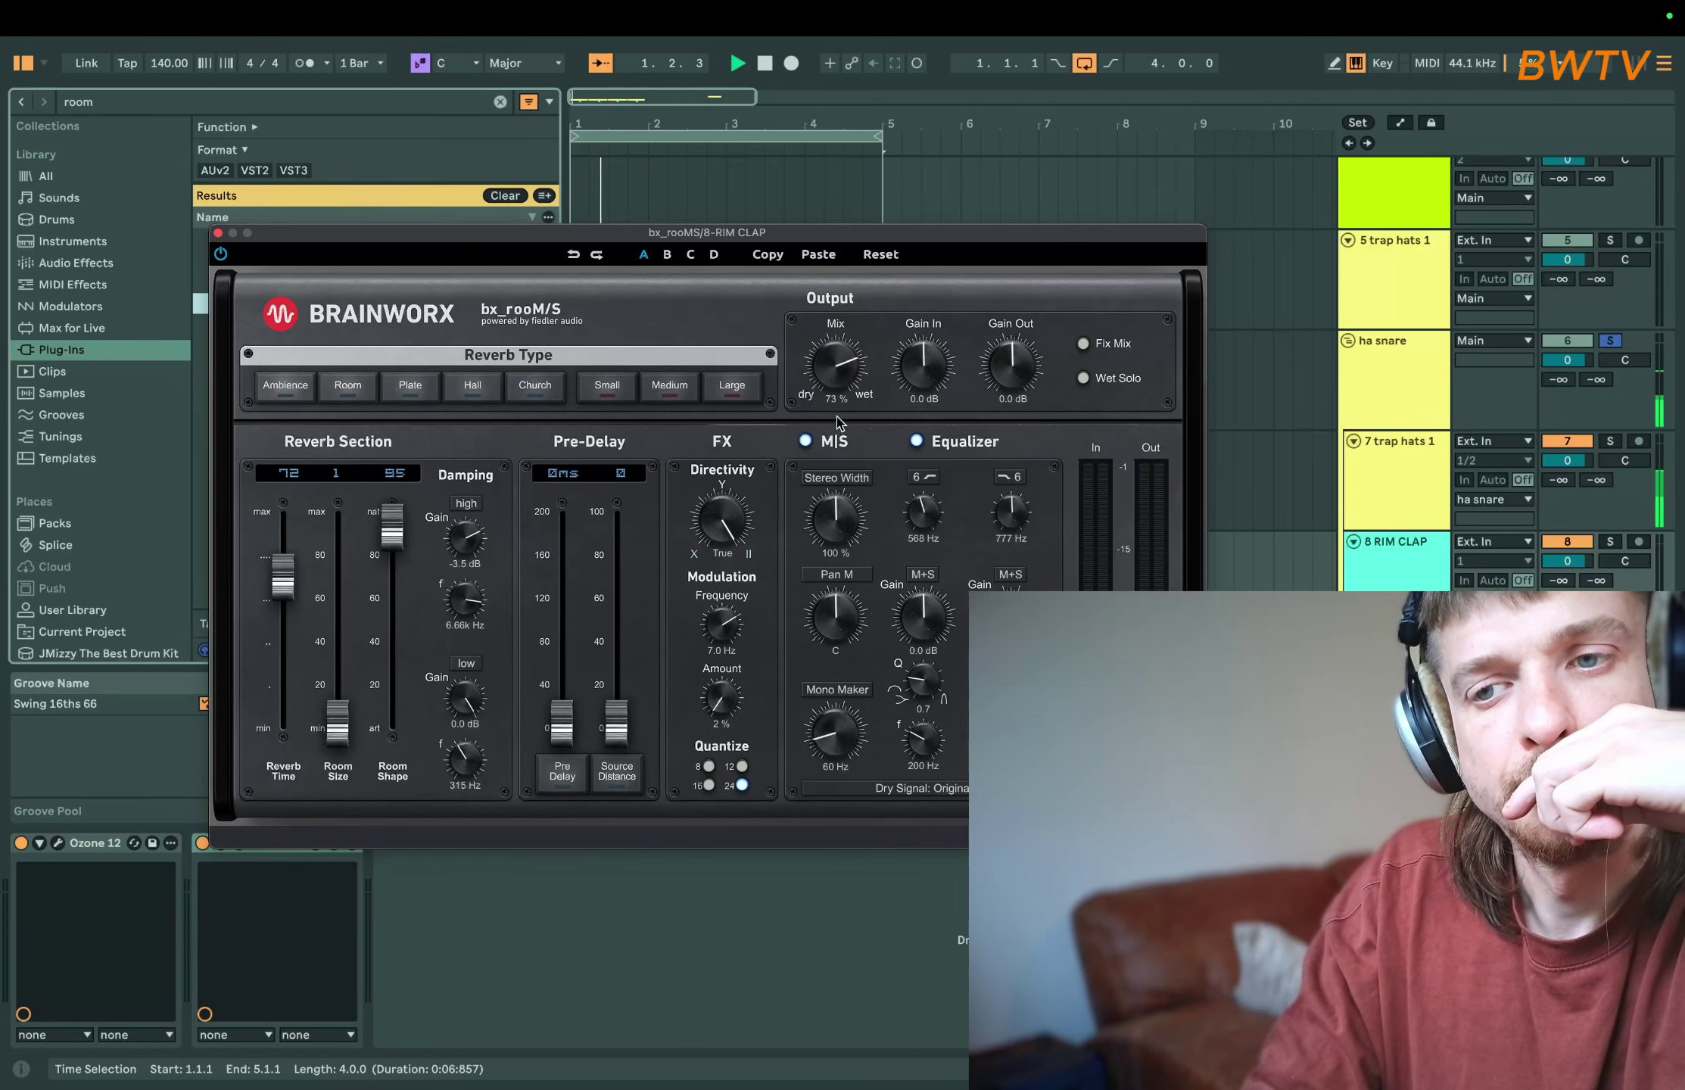
drag(837, 423, 839, 443)
drag(843, 694, 848, 660)
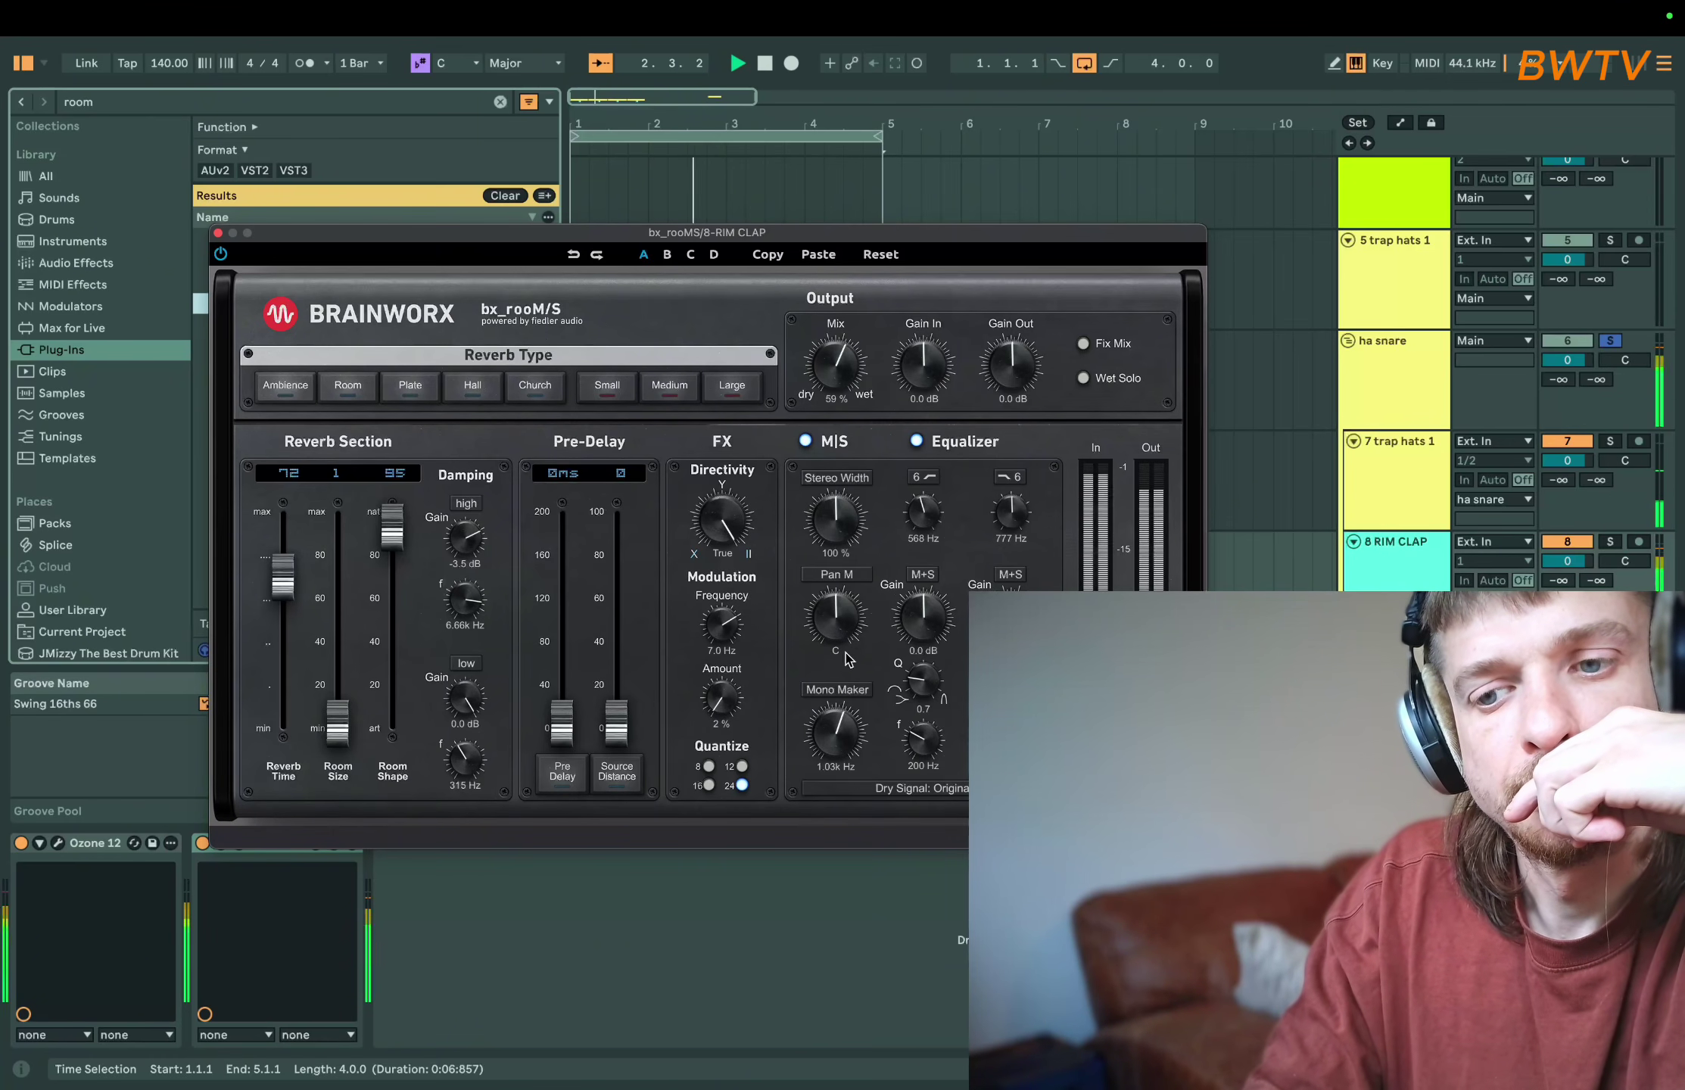
drag(848, 378, 848, 376)
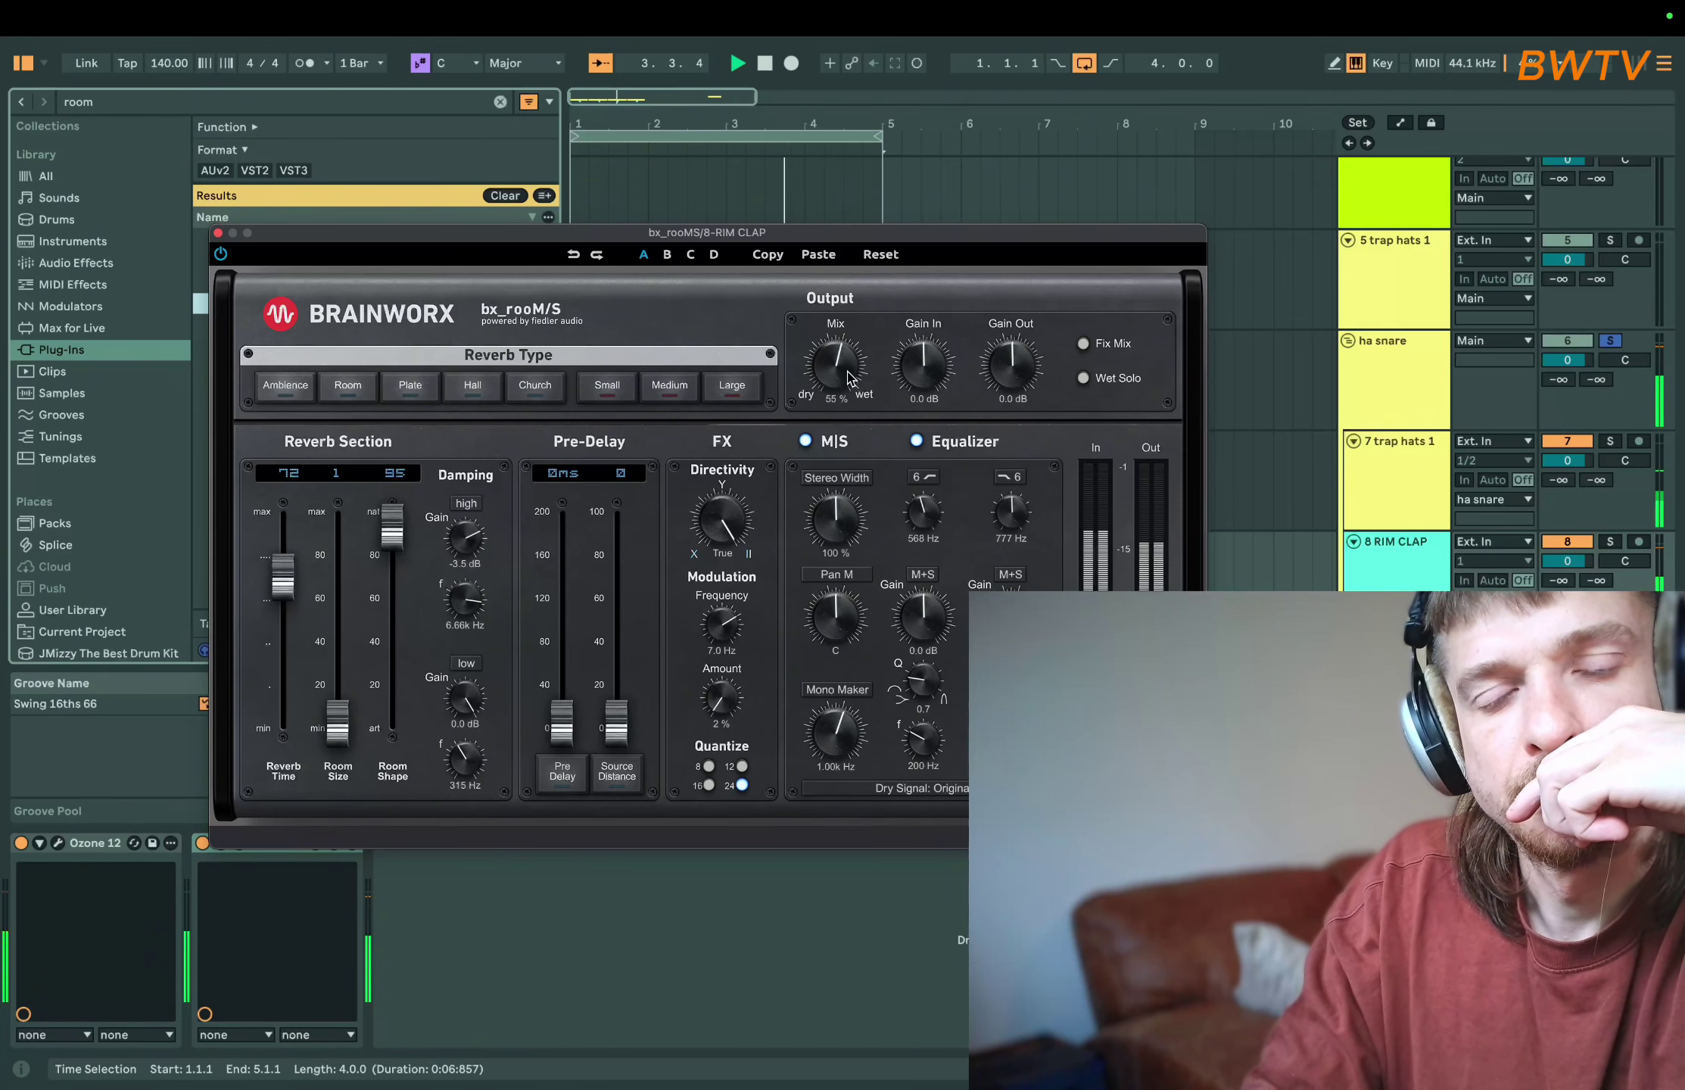
click(218, 234)
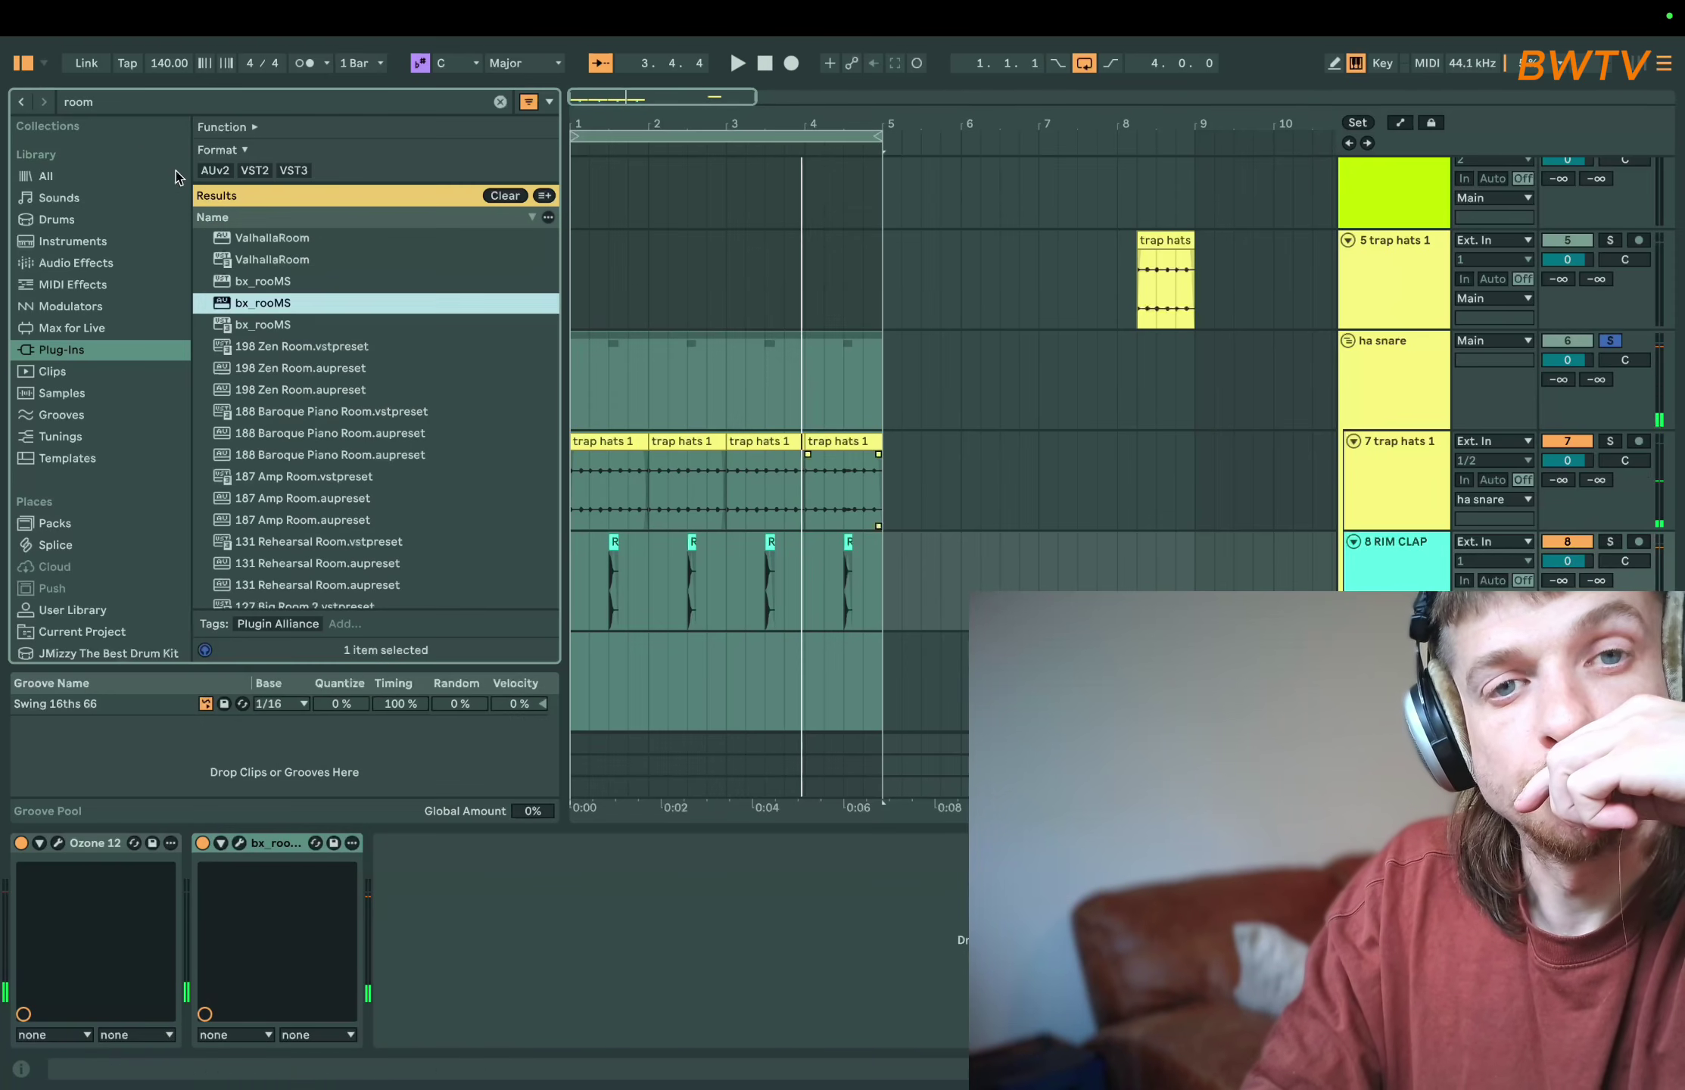
- Find bx_saturator V2 with "sat", add it to the RIM CLAP track, and set Master Drive to 4 and Master XL to 37%
click(125, 103)
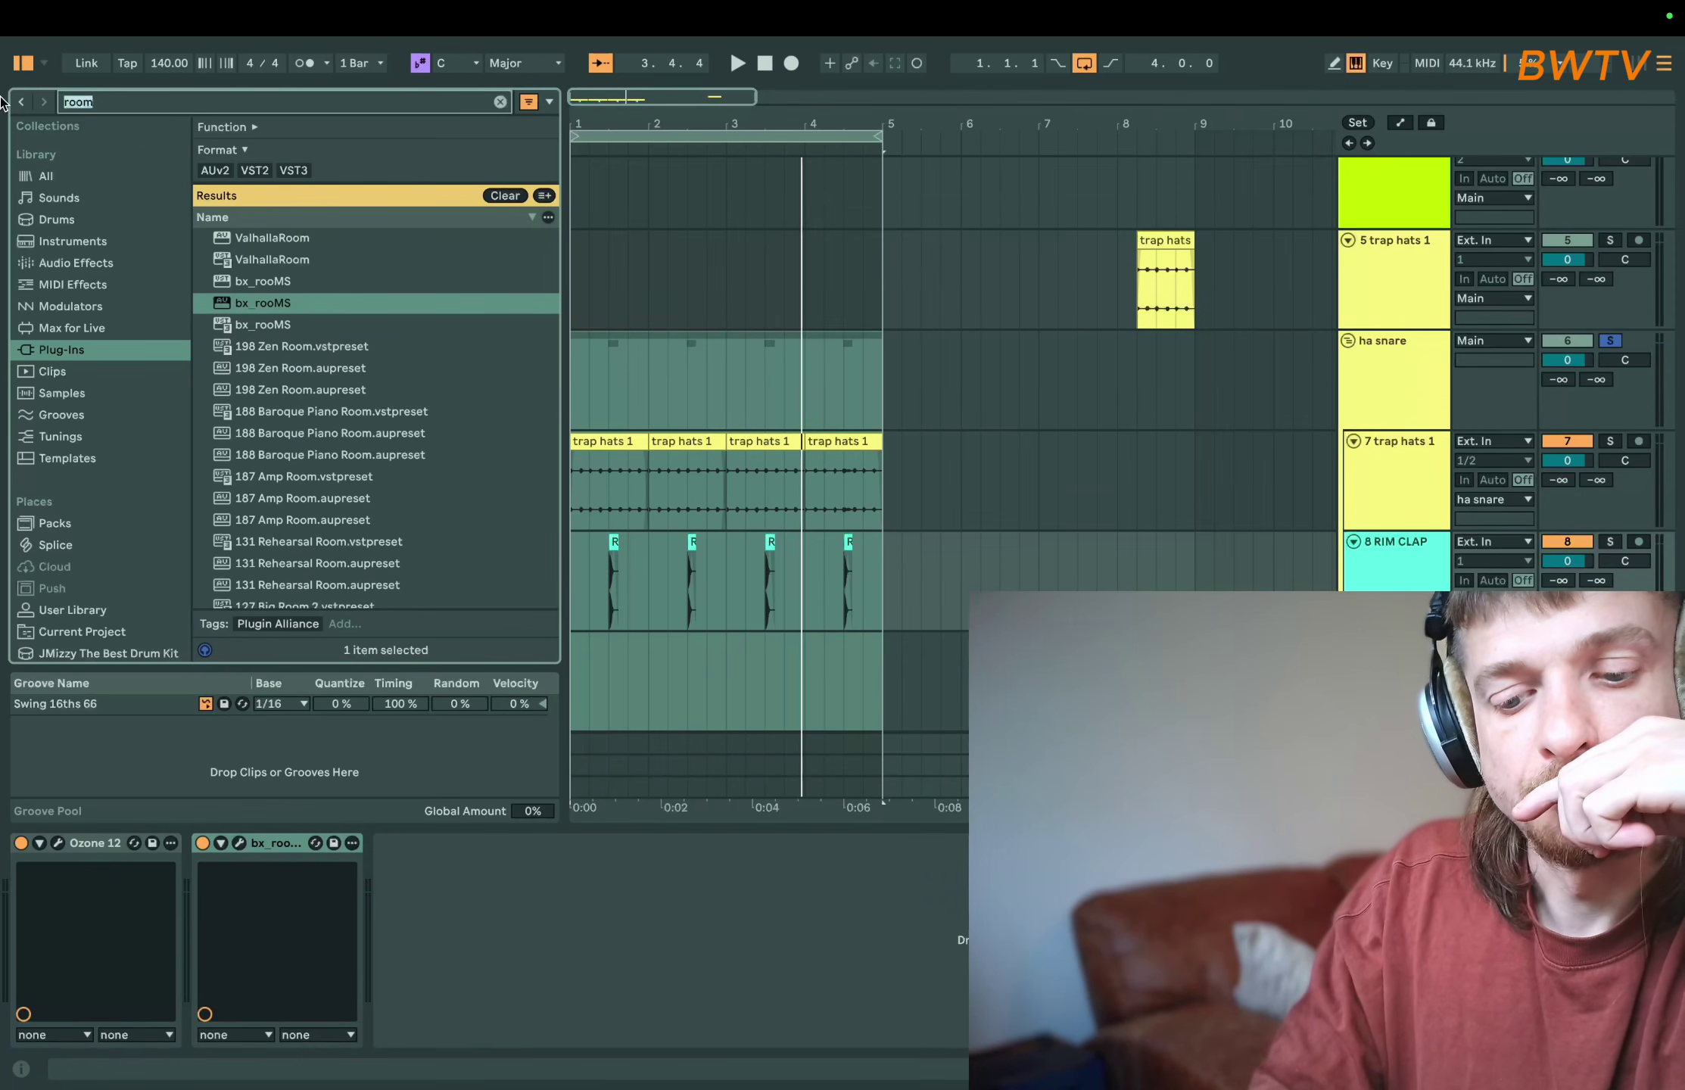
text(sat)
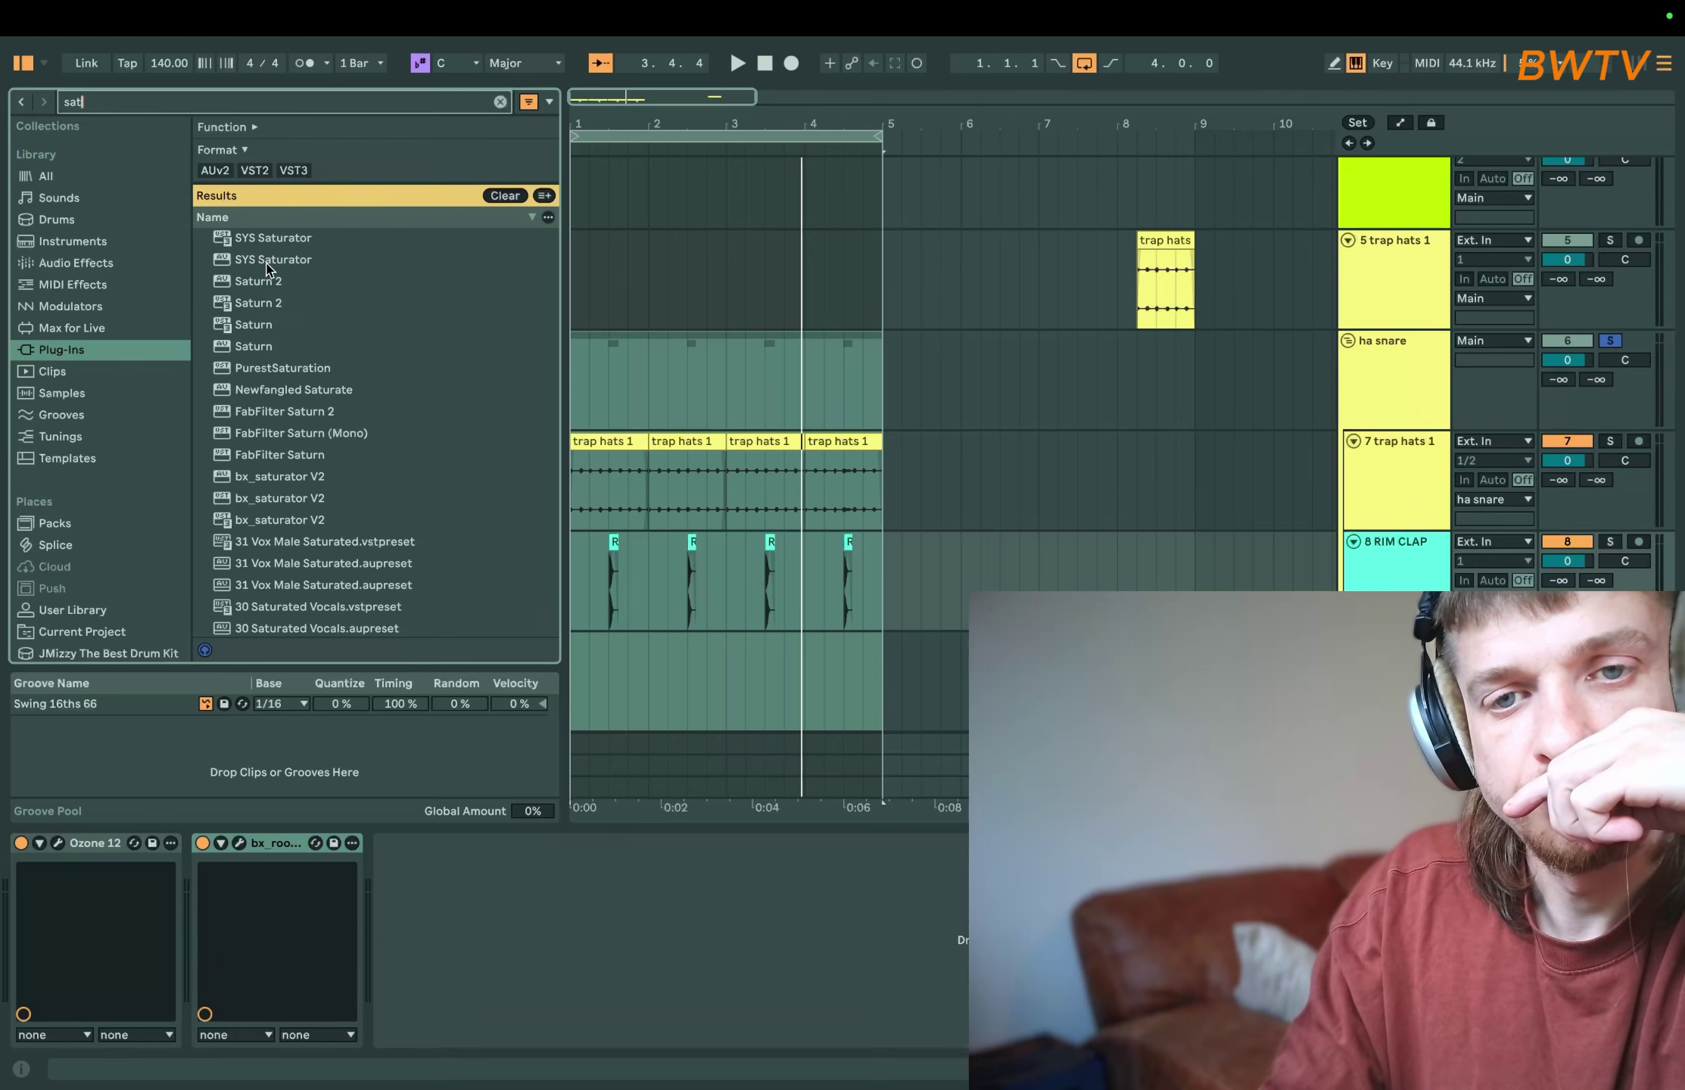
double_click(289, 475)
key(space)
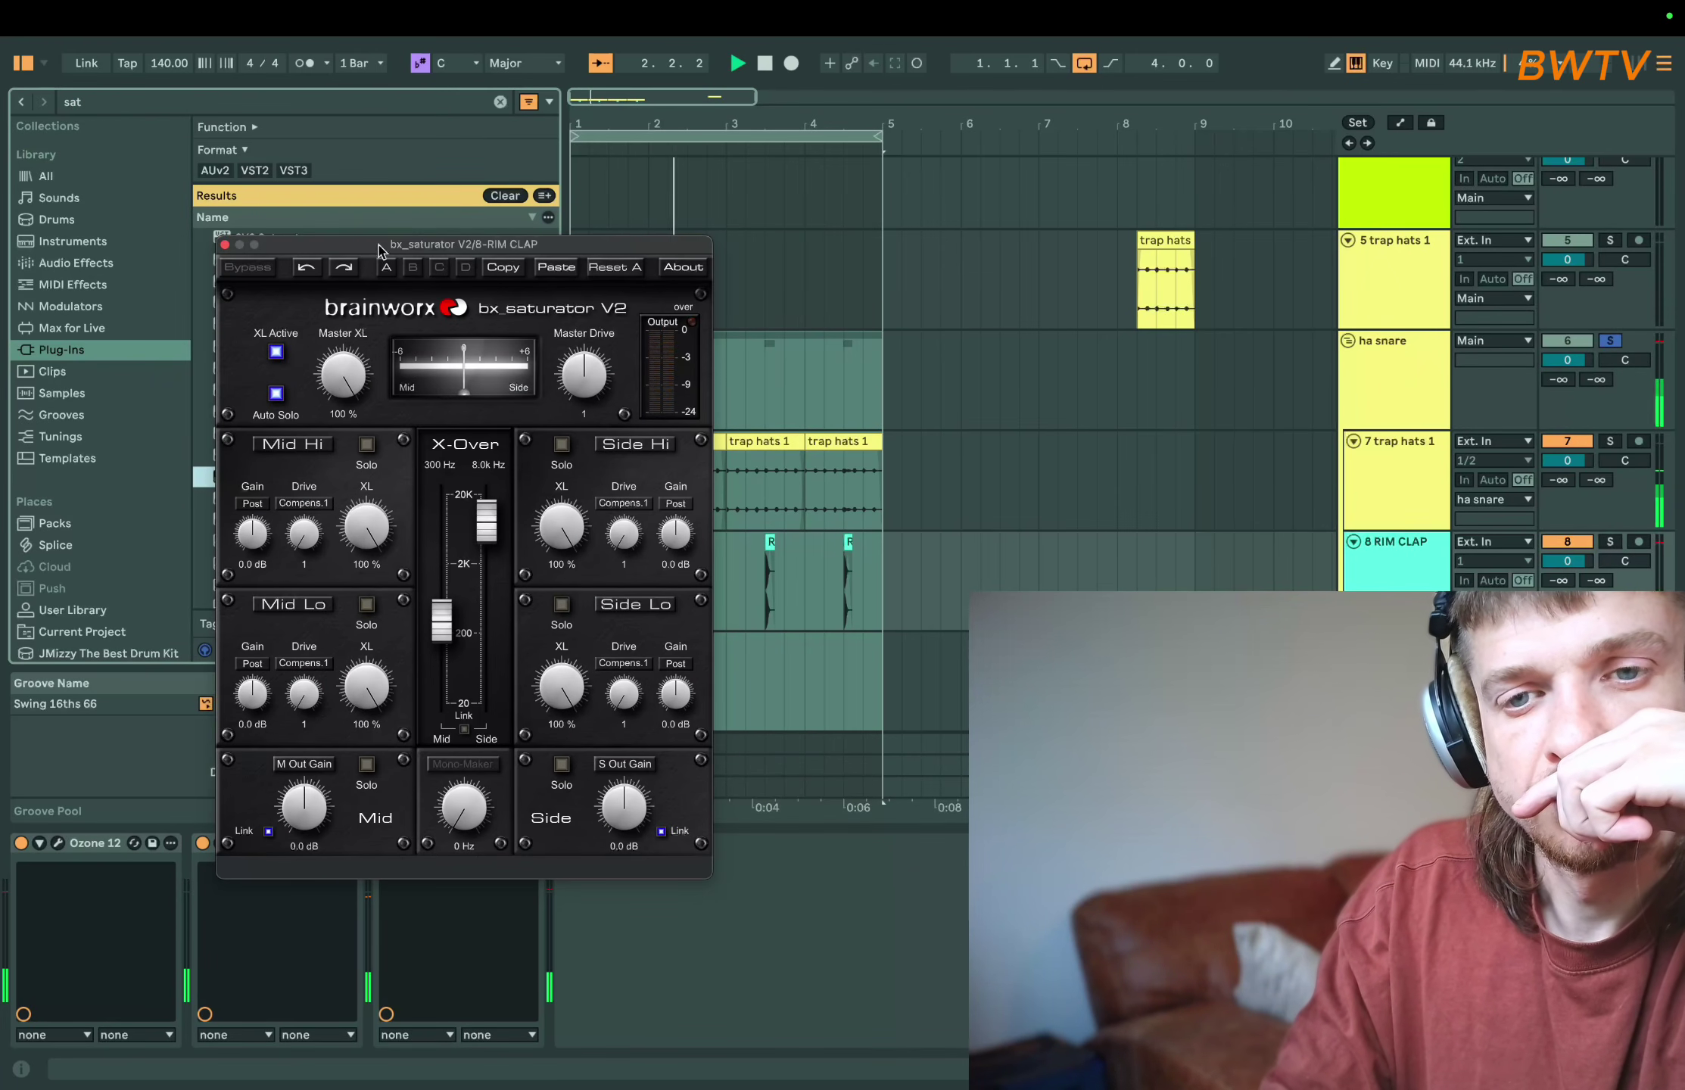
mouse_move(592, 381)
mouse_down()
mouse_move(586, 338)
mouse_move(583, 362)
mouse_up()
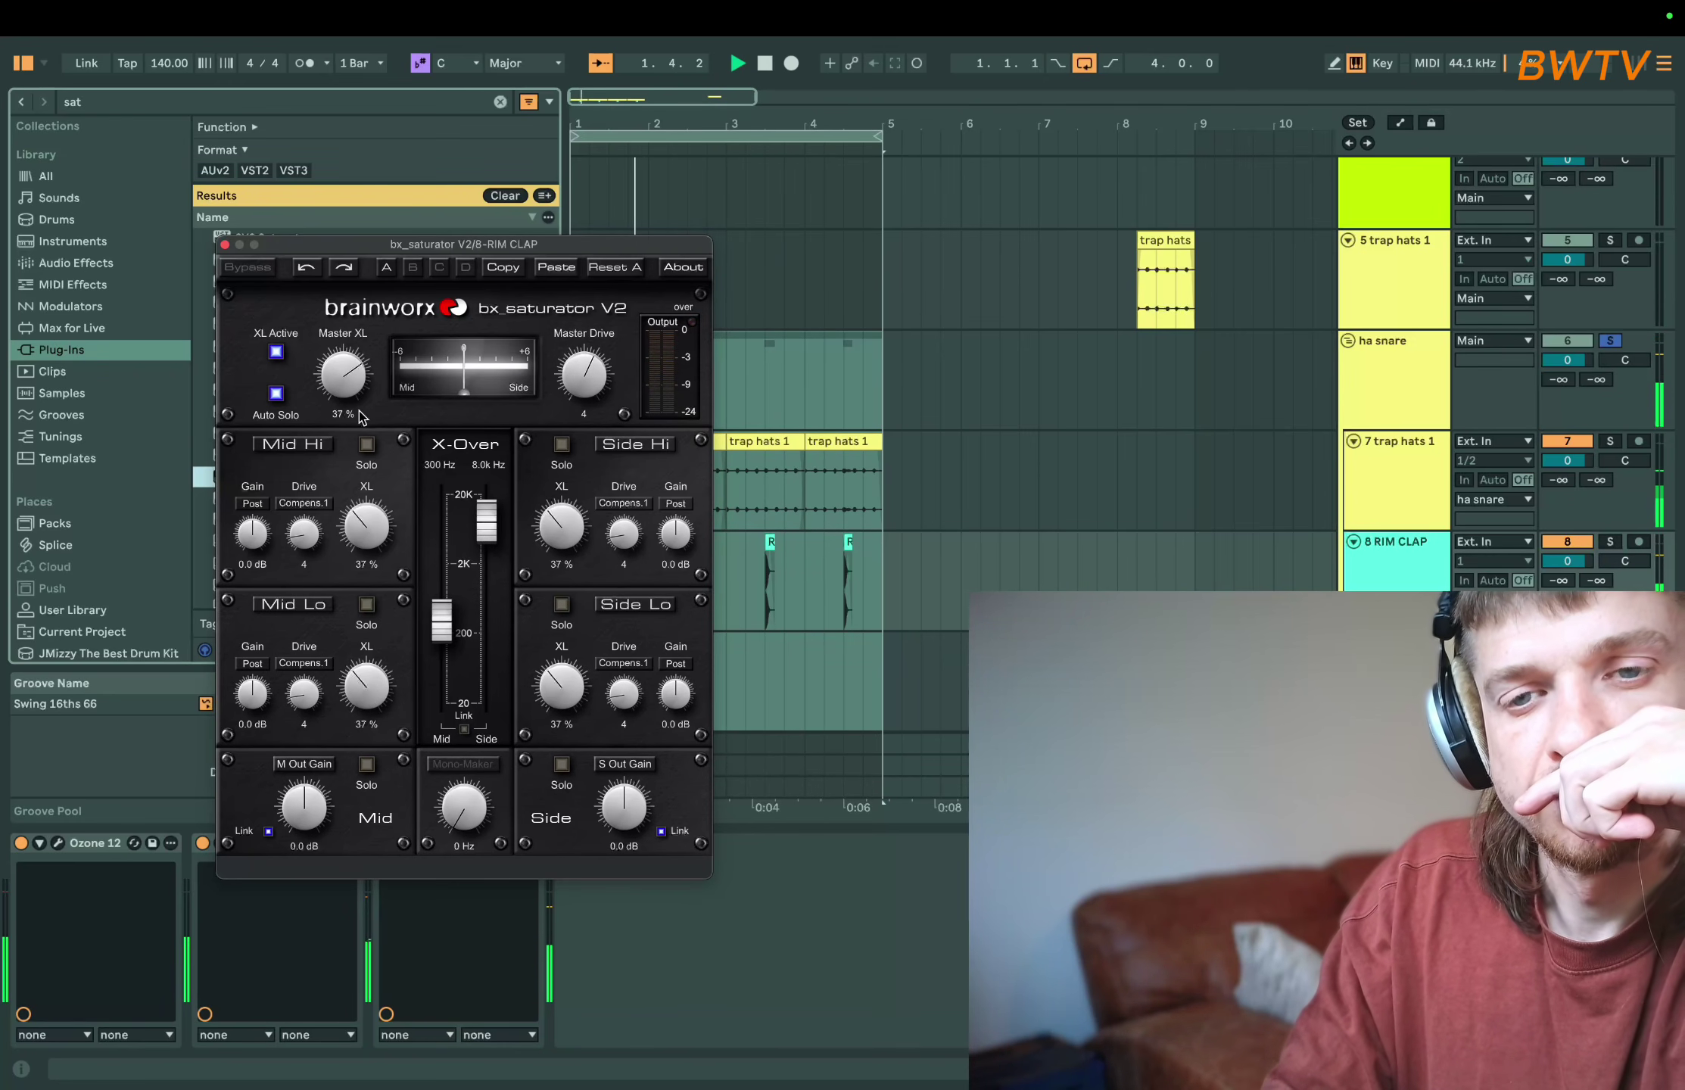
- Raise bx_saturator V2's Master XL to 51% and Master Drive to 6, then close the plug-in window
drag(359, 420, 355, 399)
drag(585, 371, 587, 364)
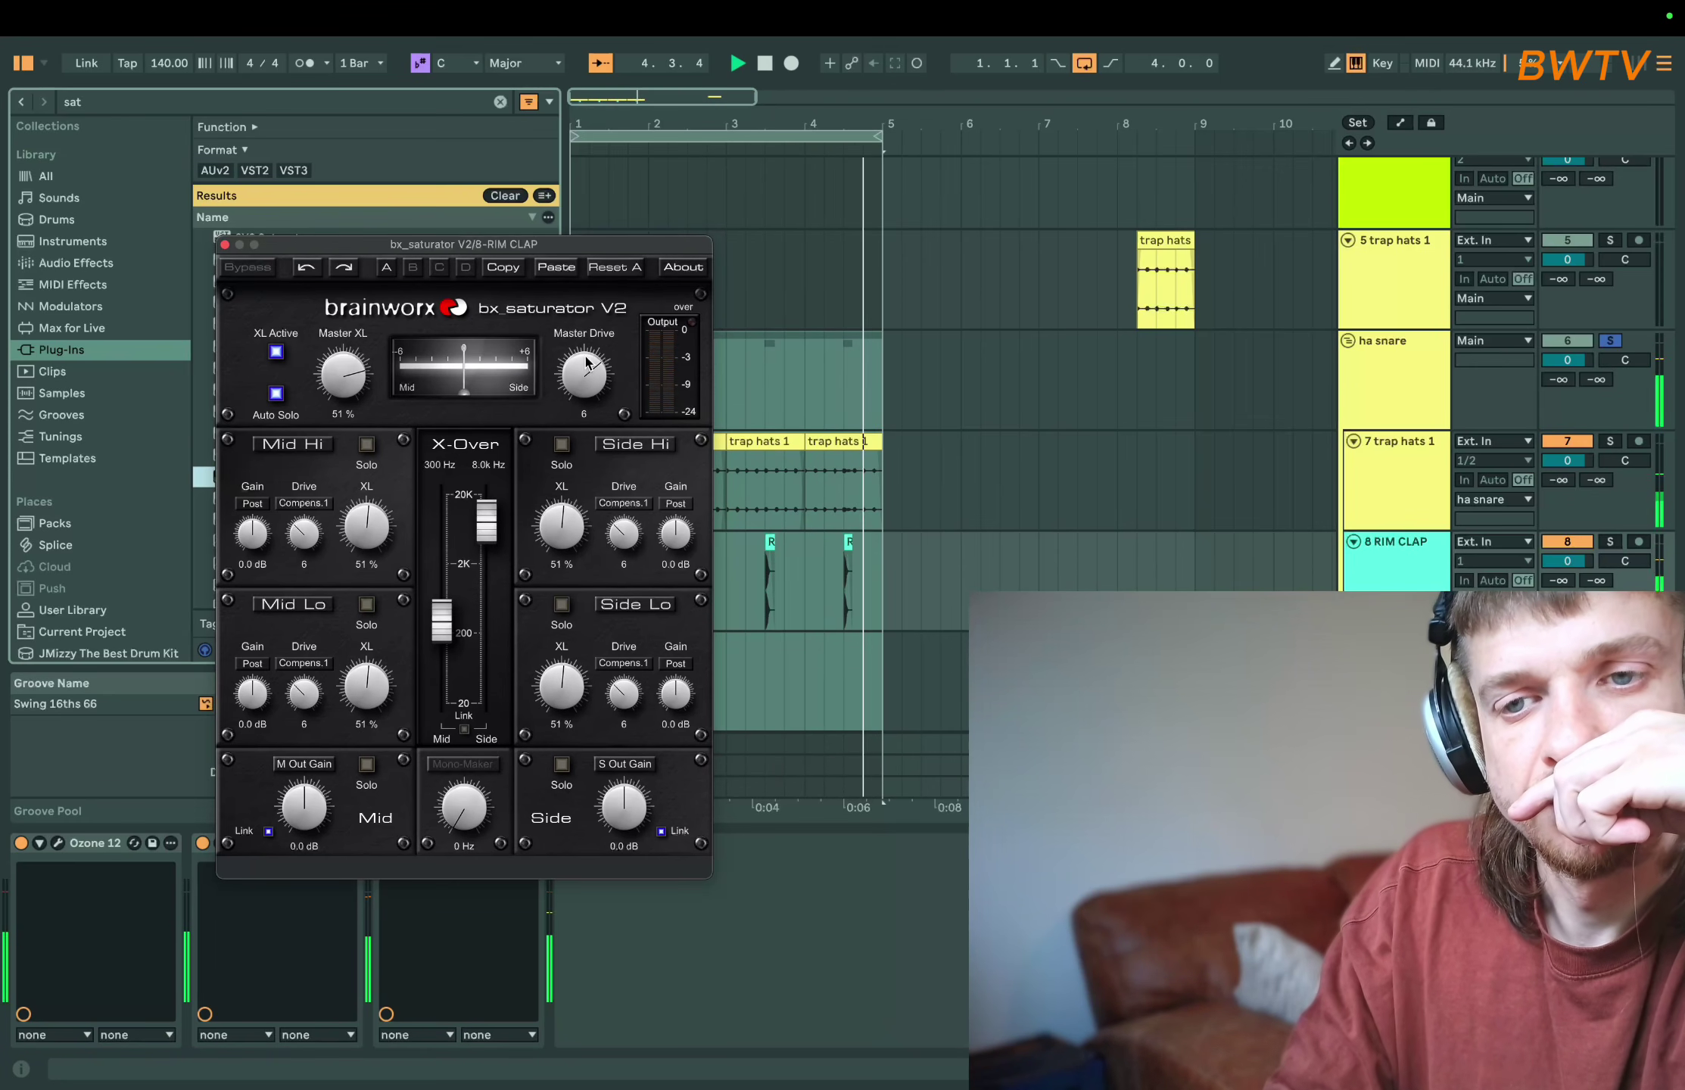
click(225, 245)
- Find Thermal with "therm", add it to the RIM CLAP track and show its detailed stage controls
click(99, 98)
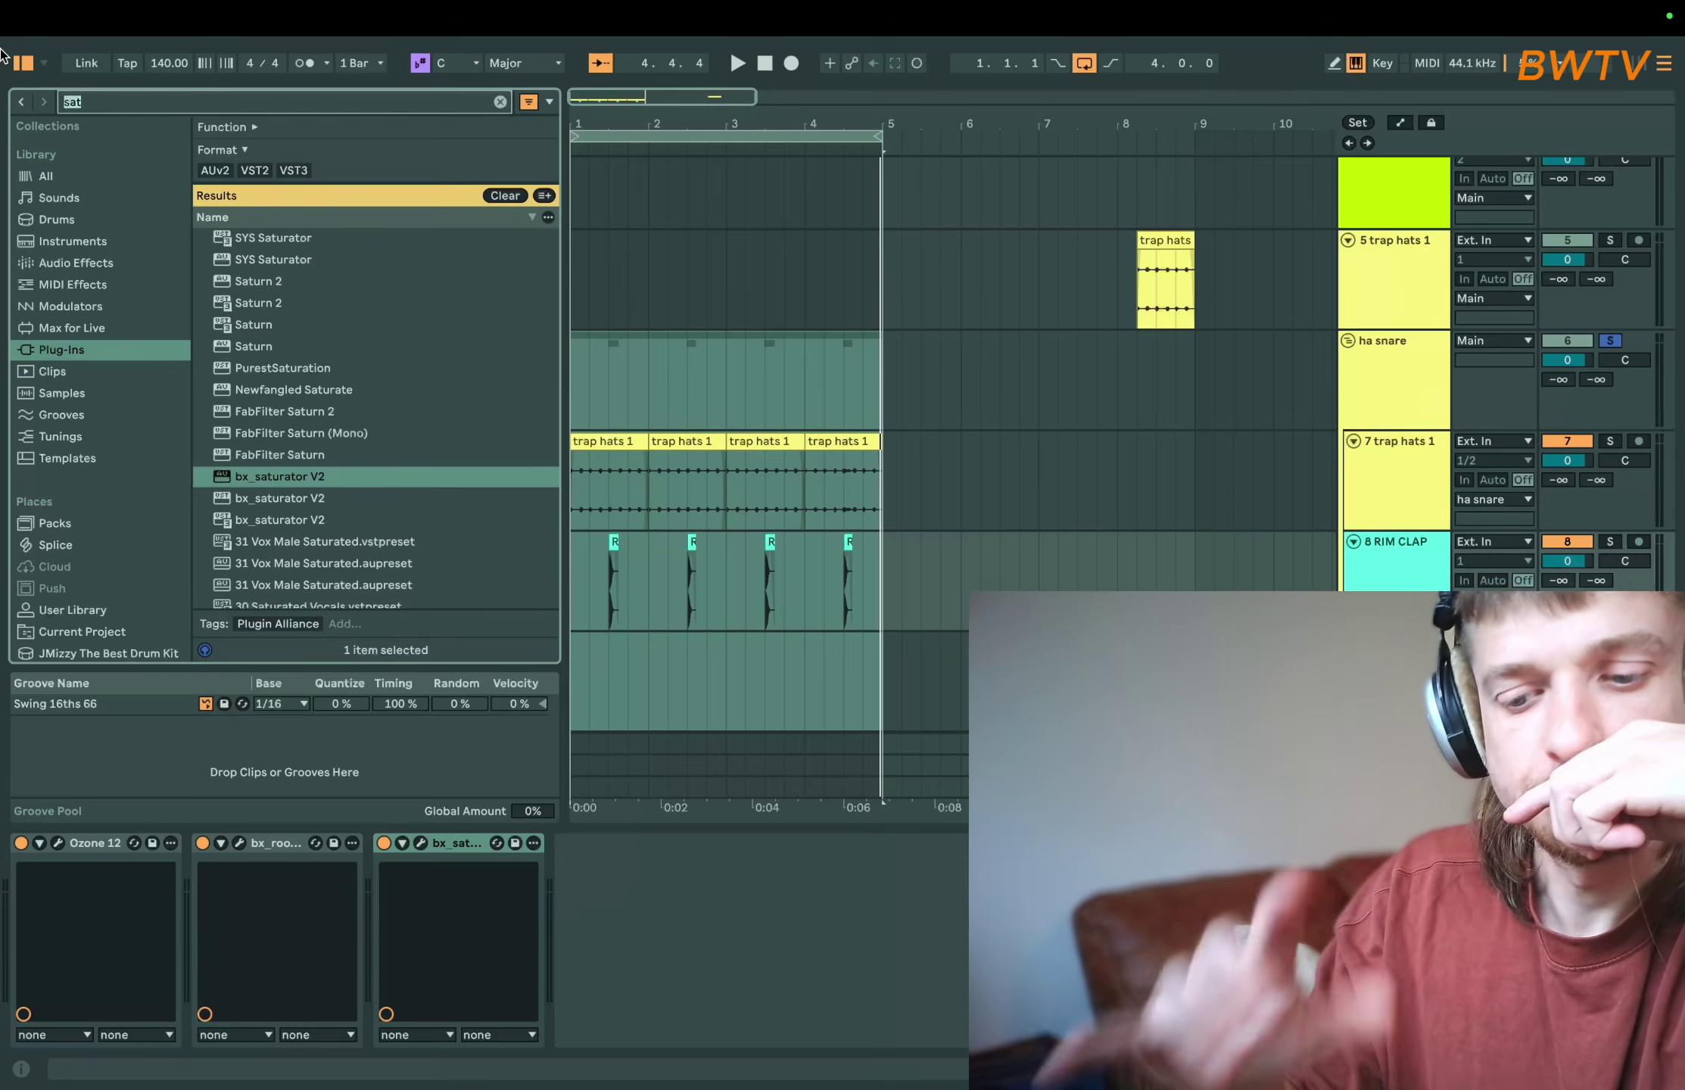
text(therm)
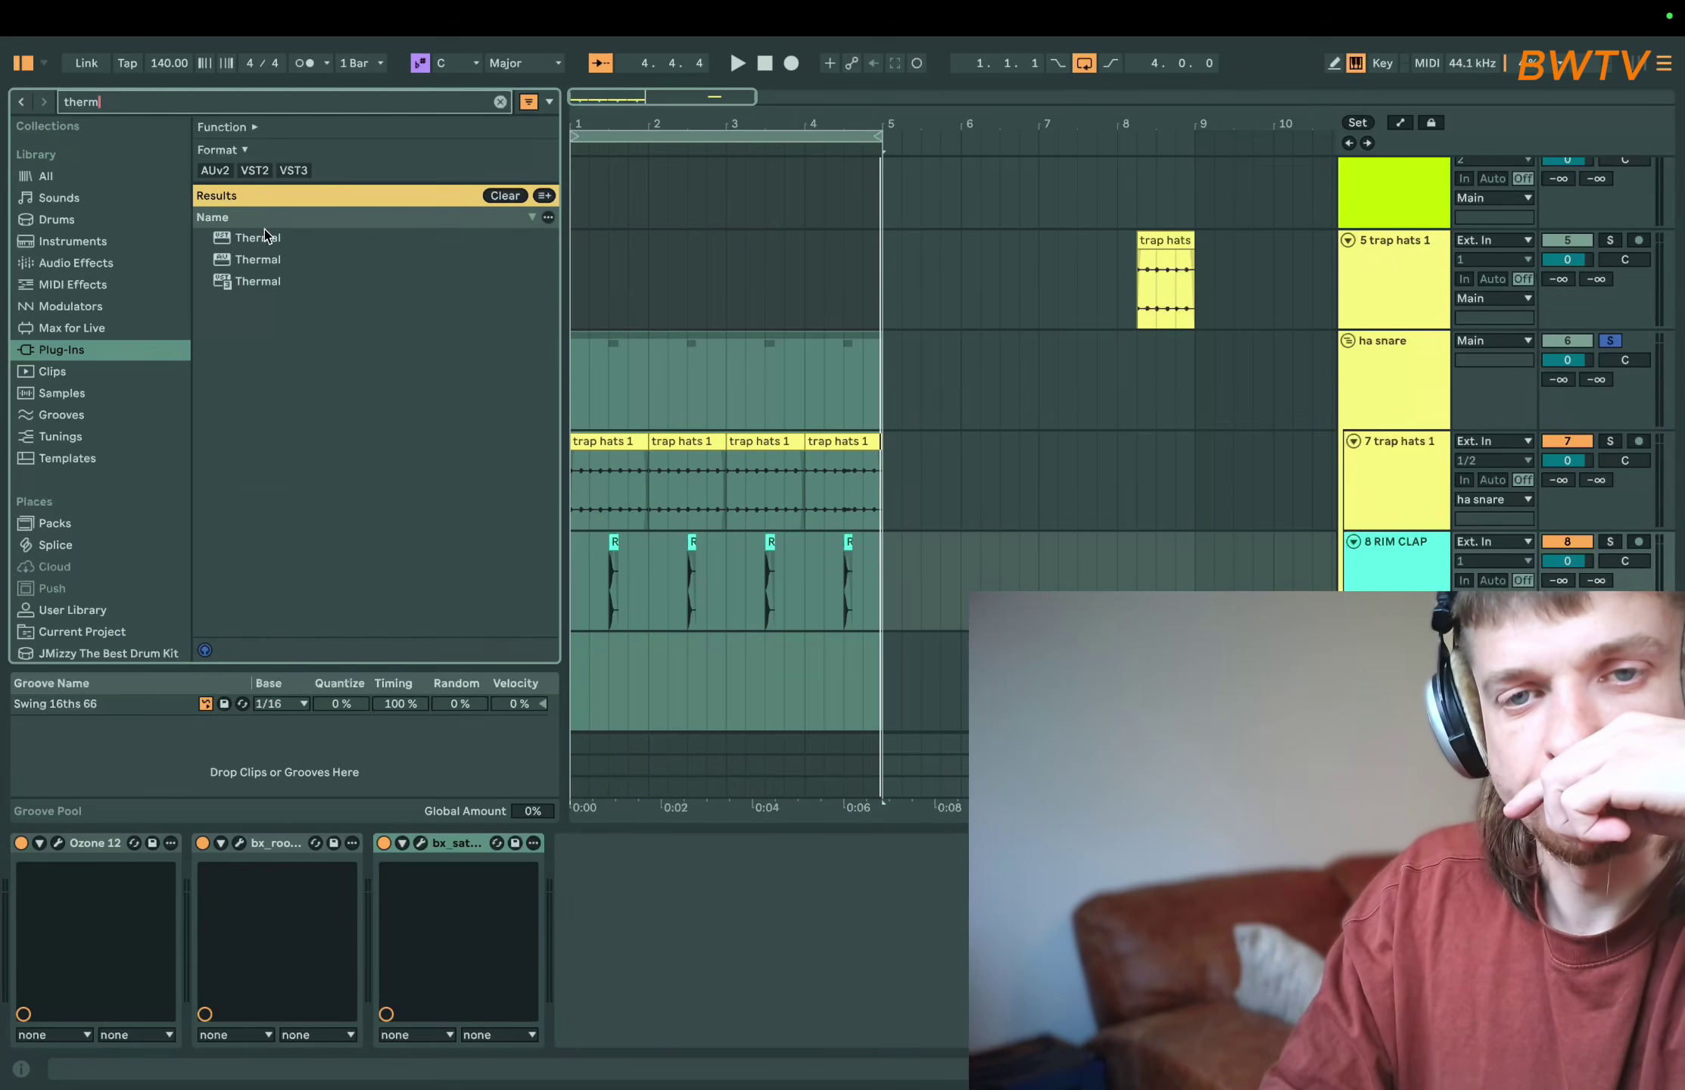
double_click(271, 277)
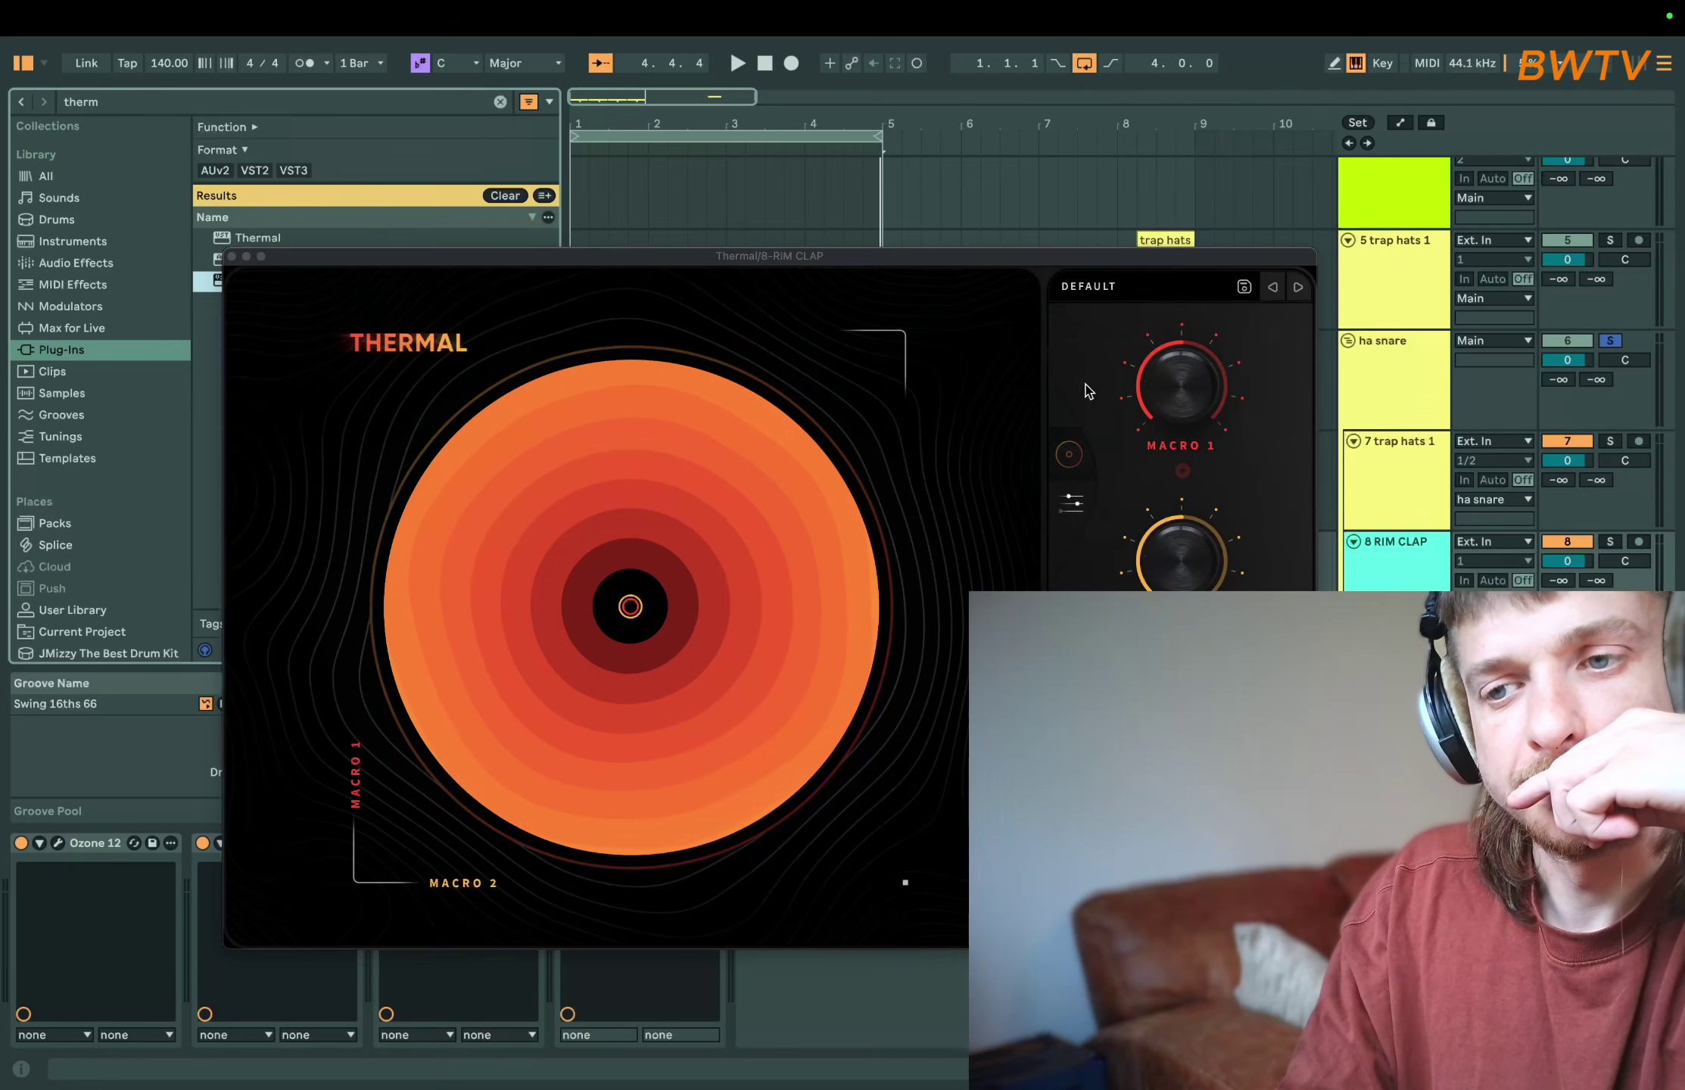
click(1071, 502)
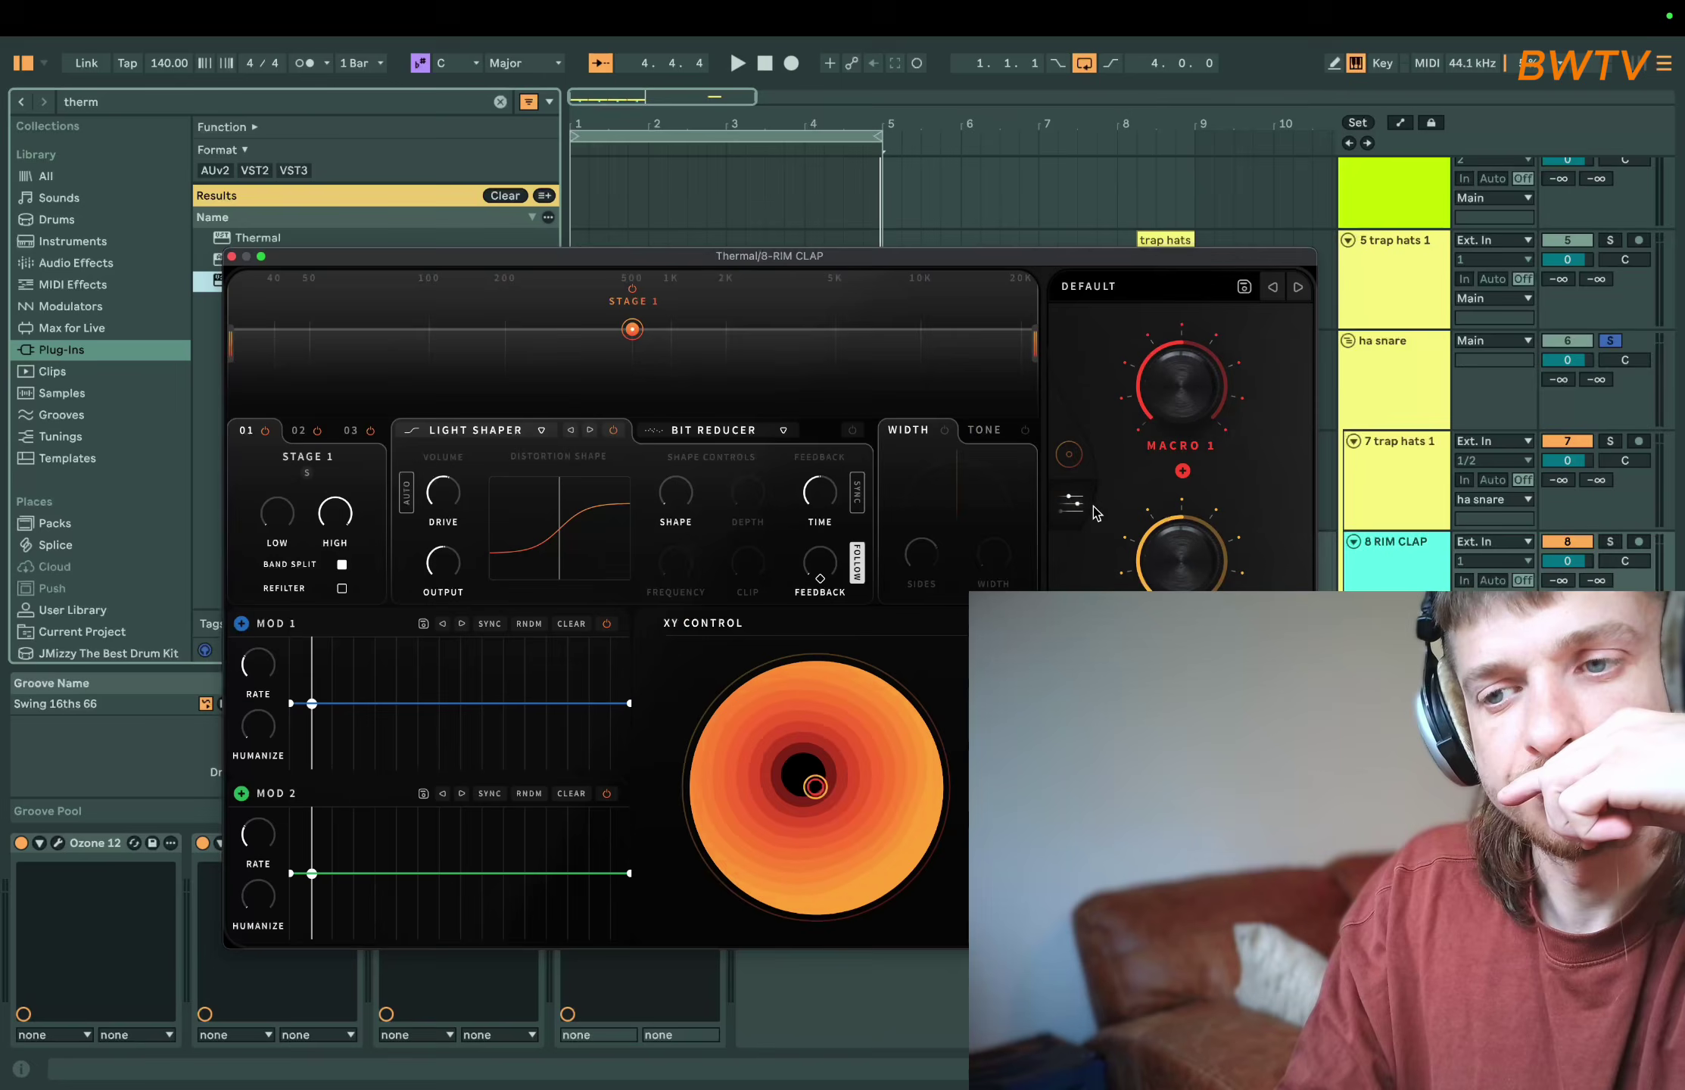
- Turn on Band Split for Thermal's Stage 2 and limit its band to 243 Hz–3.94 kHz
click(300, 431)
click(341, 565)
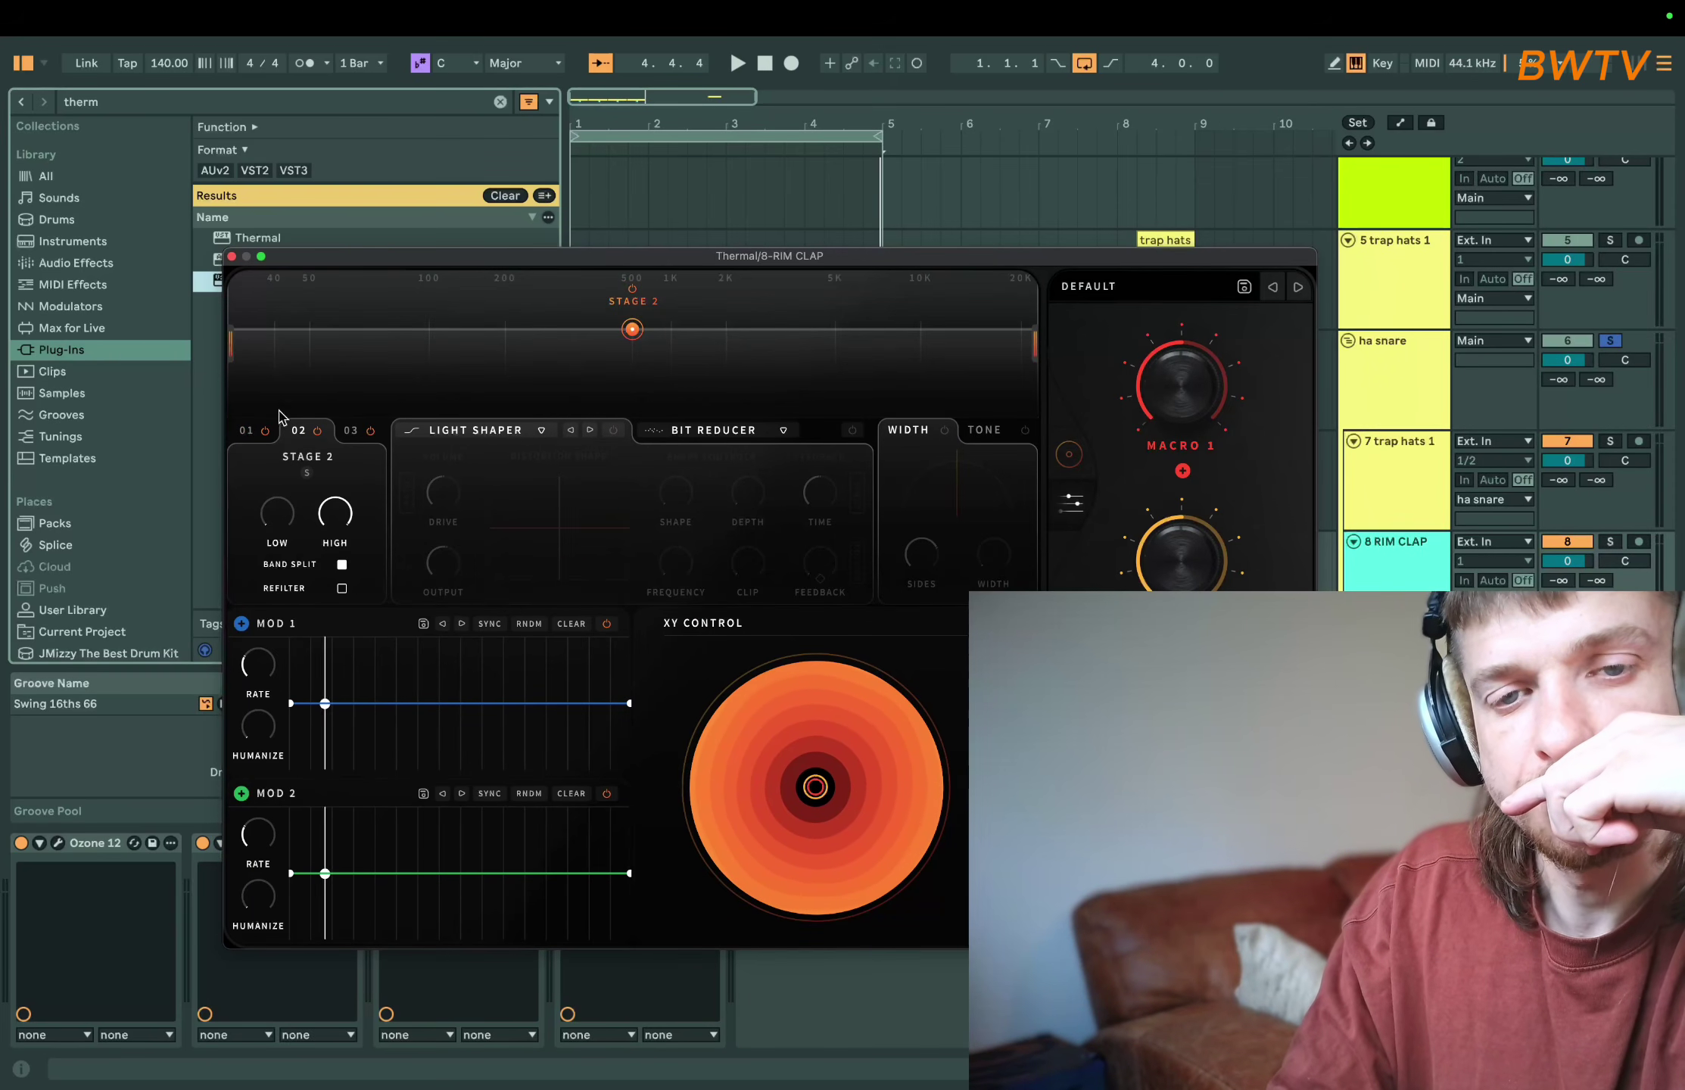
drag(231, 348, 532, 349)
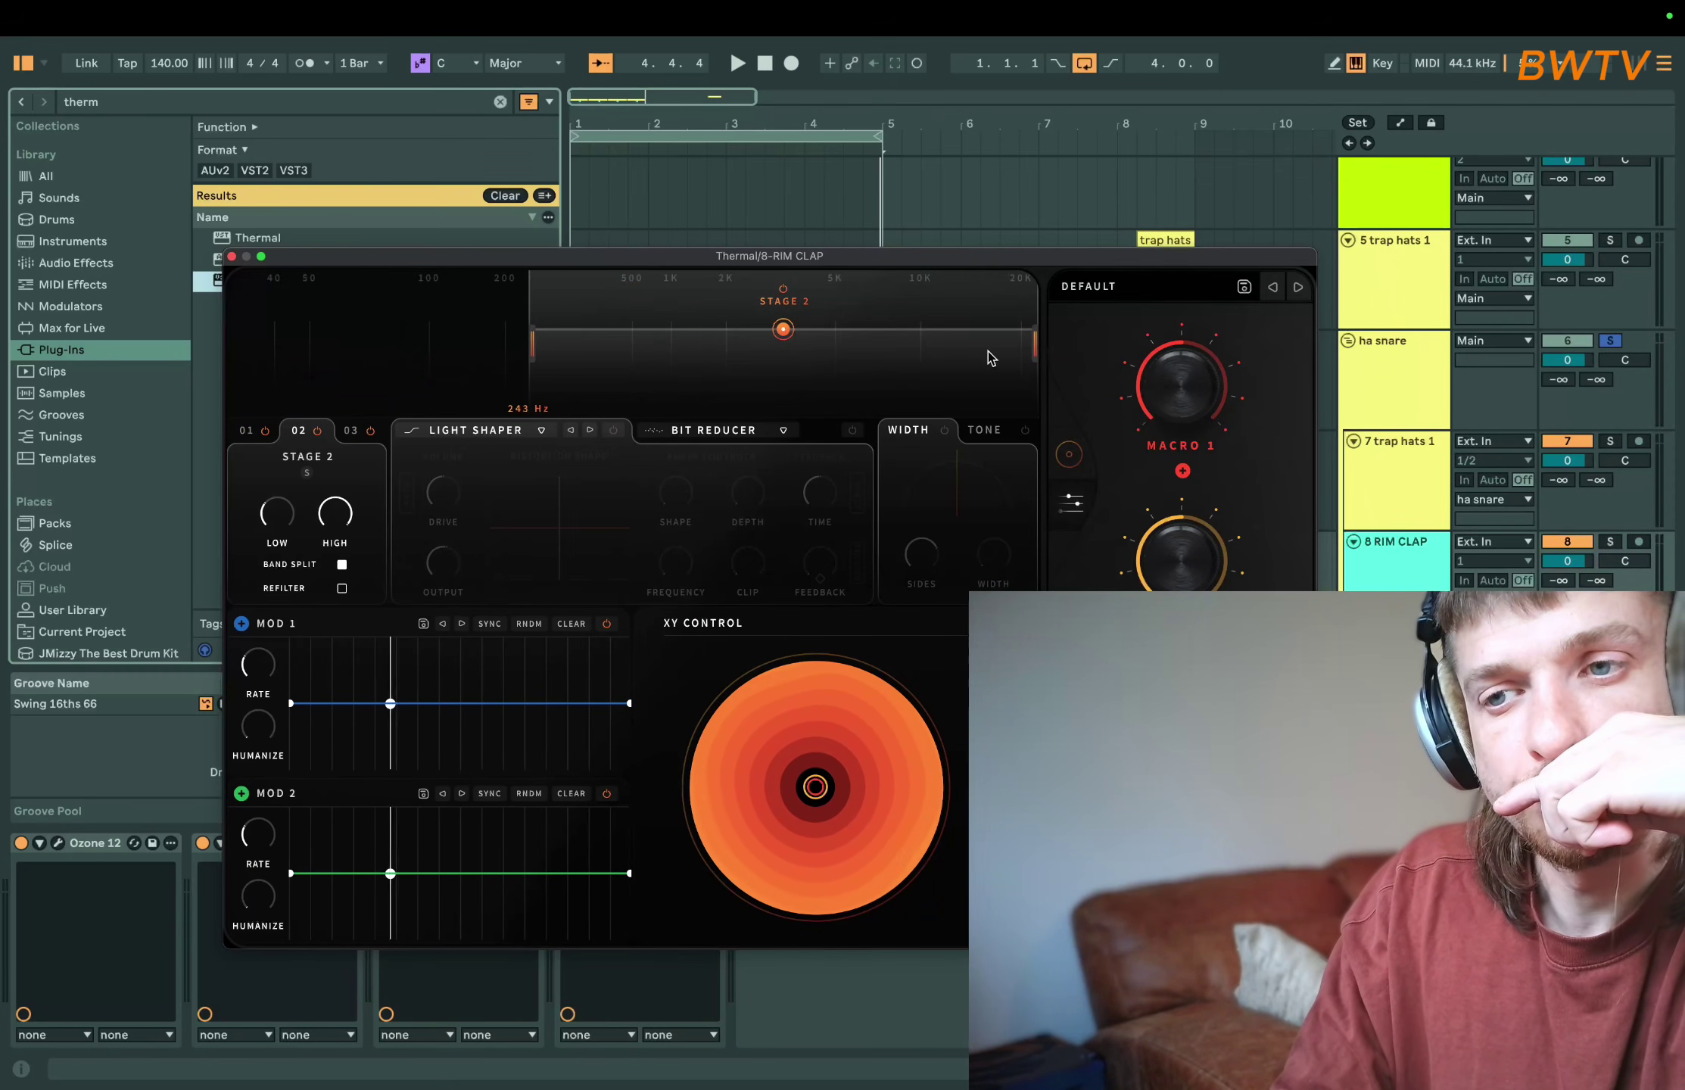
drag(1031, 348, 797, 342)
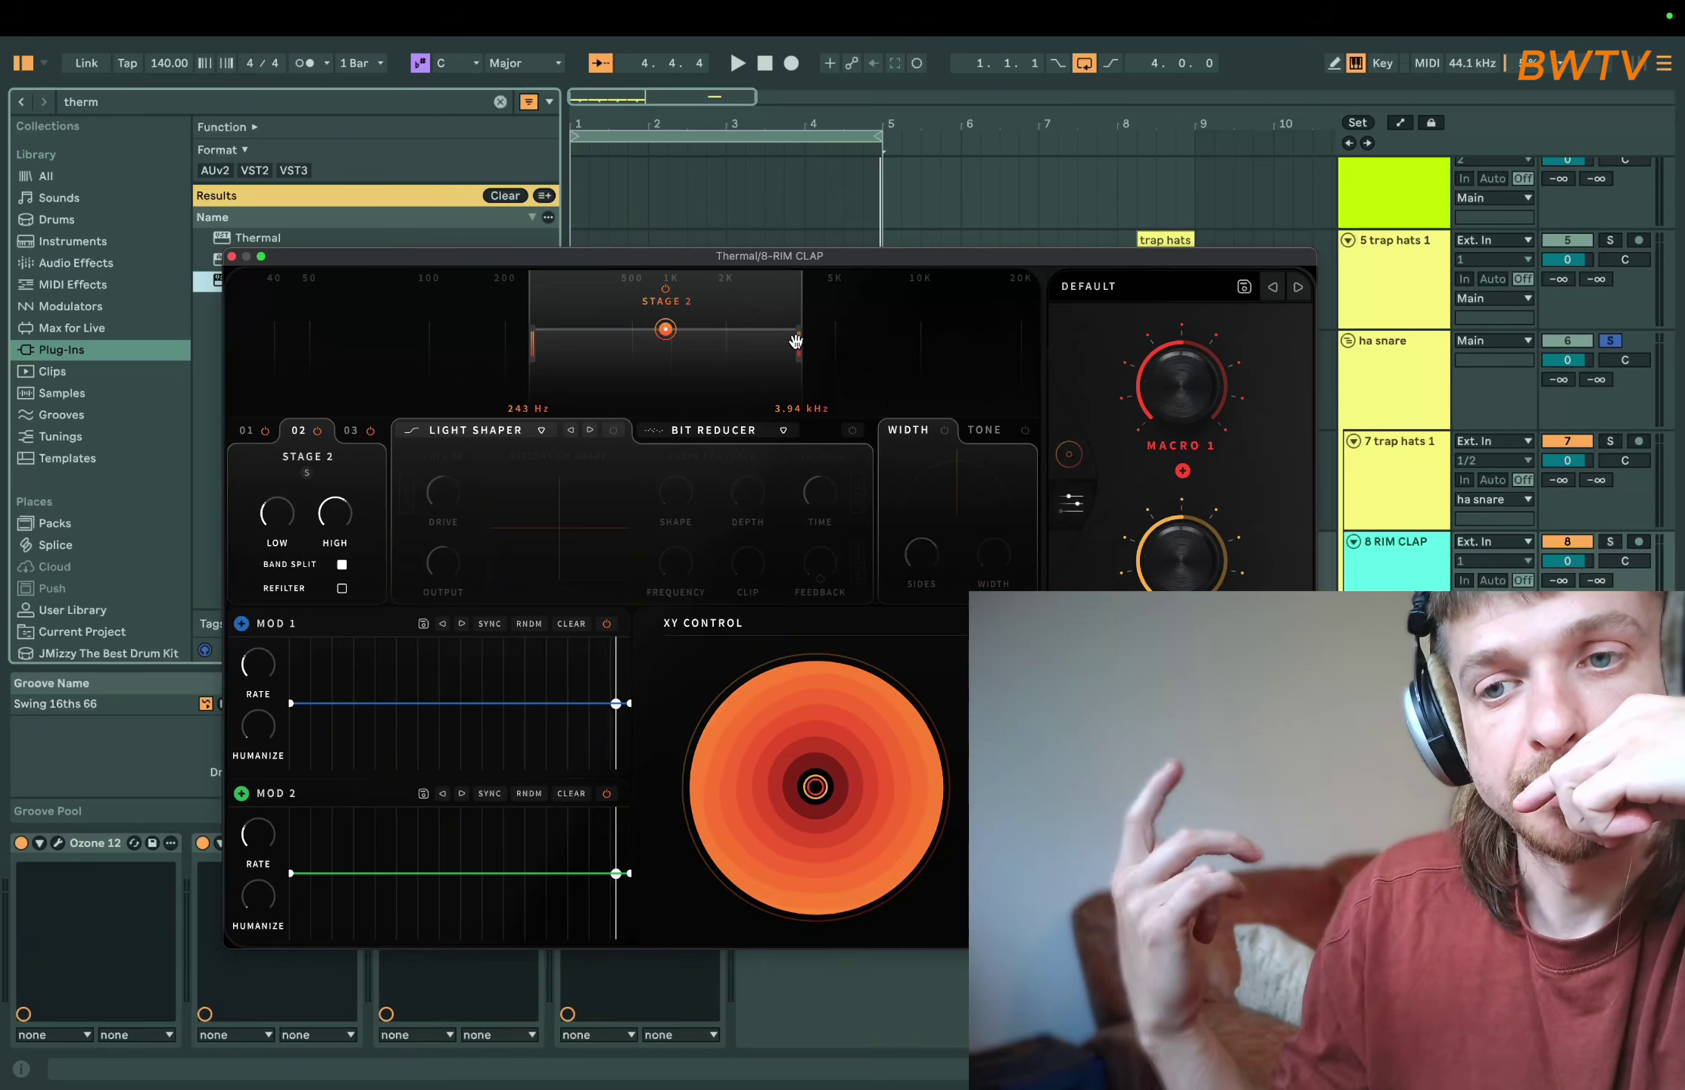
- Enable Stage 2's Light Shaper and raise its Drive to 20.6 dB while the loop plays
key(space)
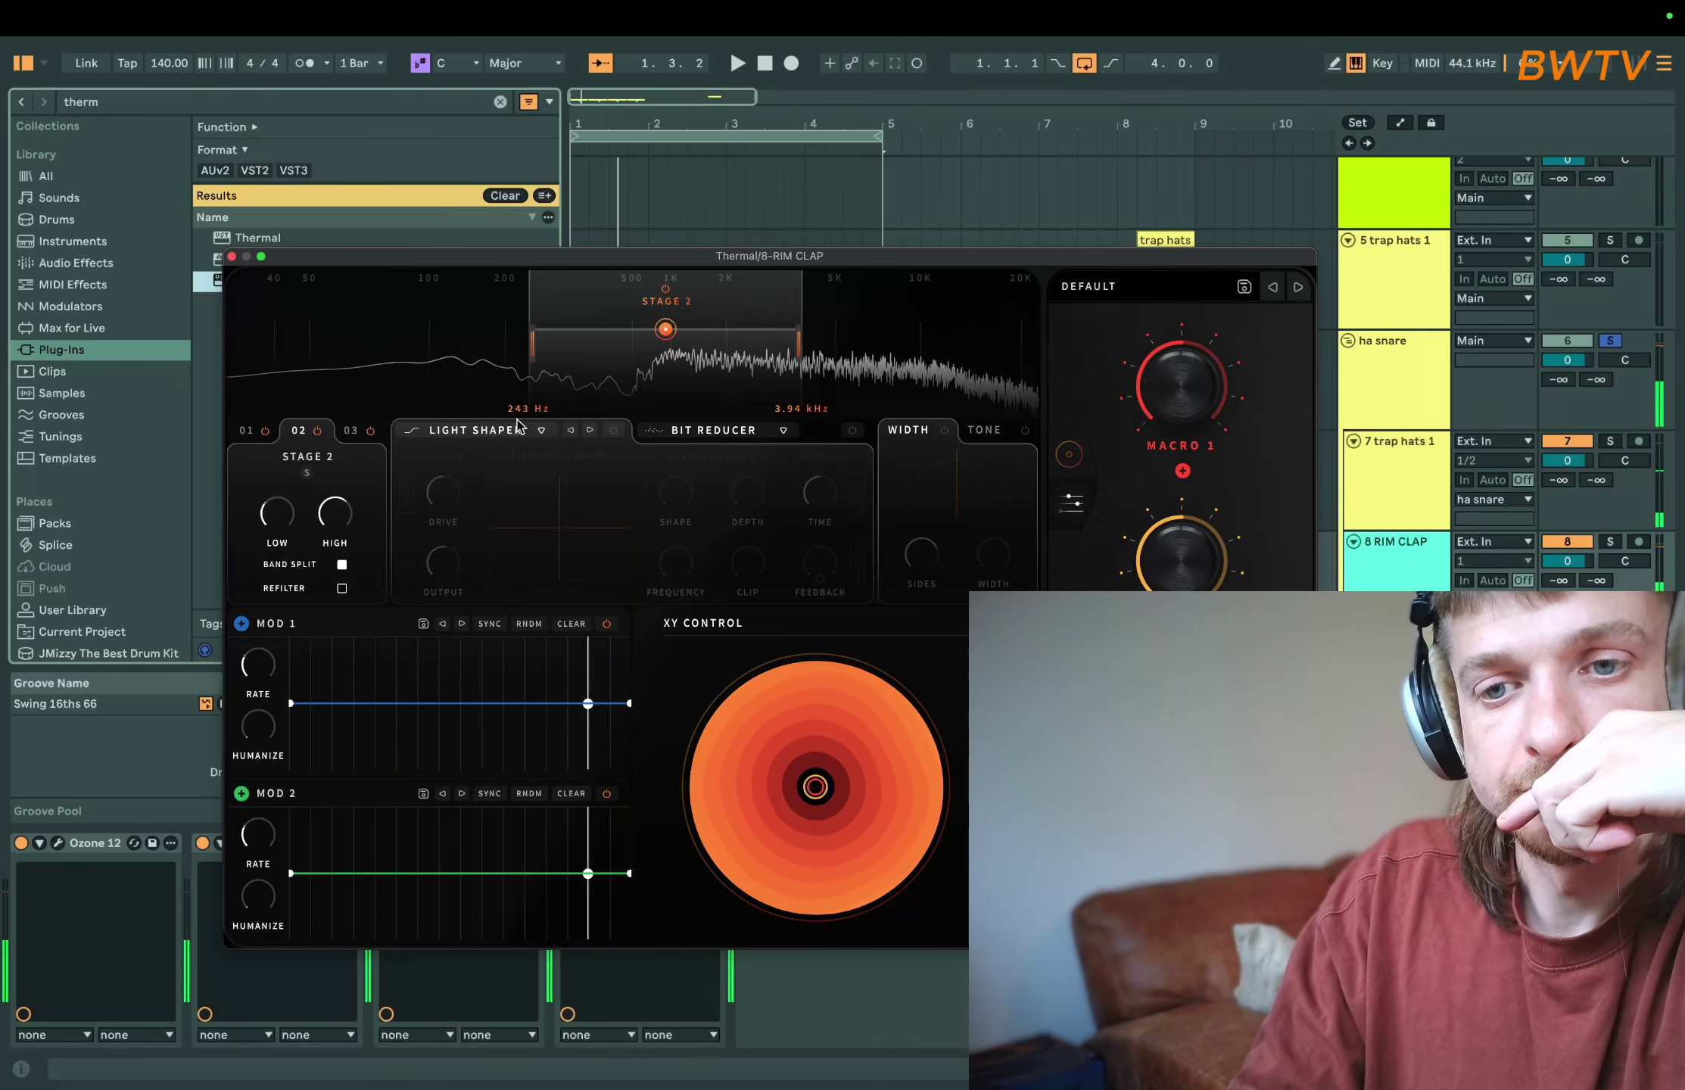
click(613, 430)
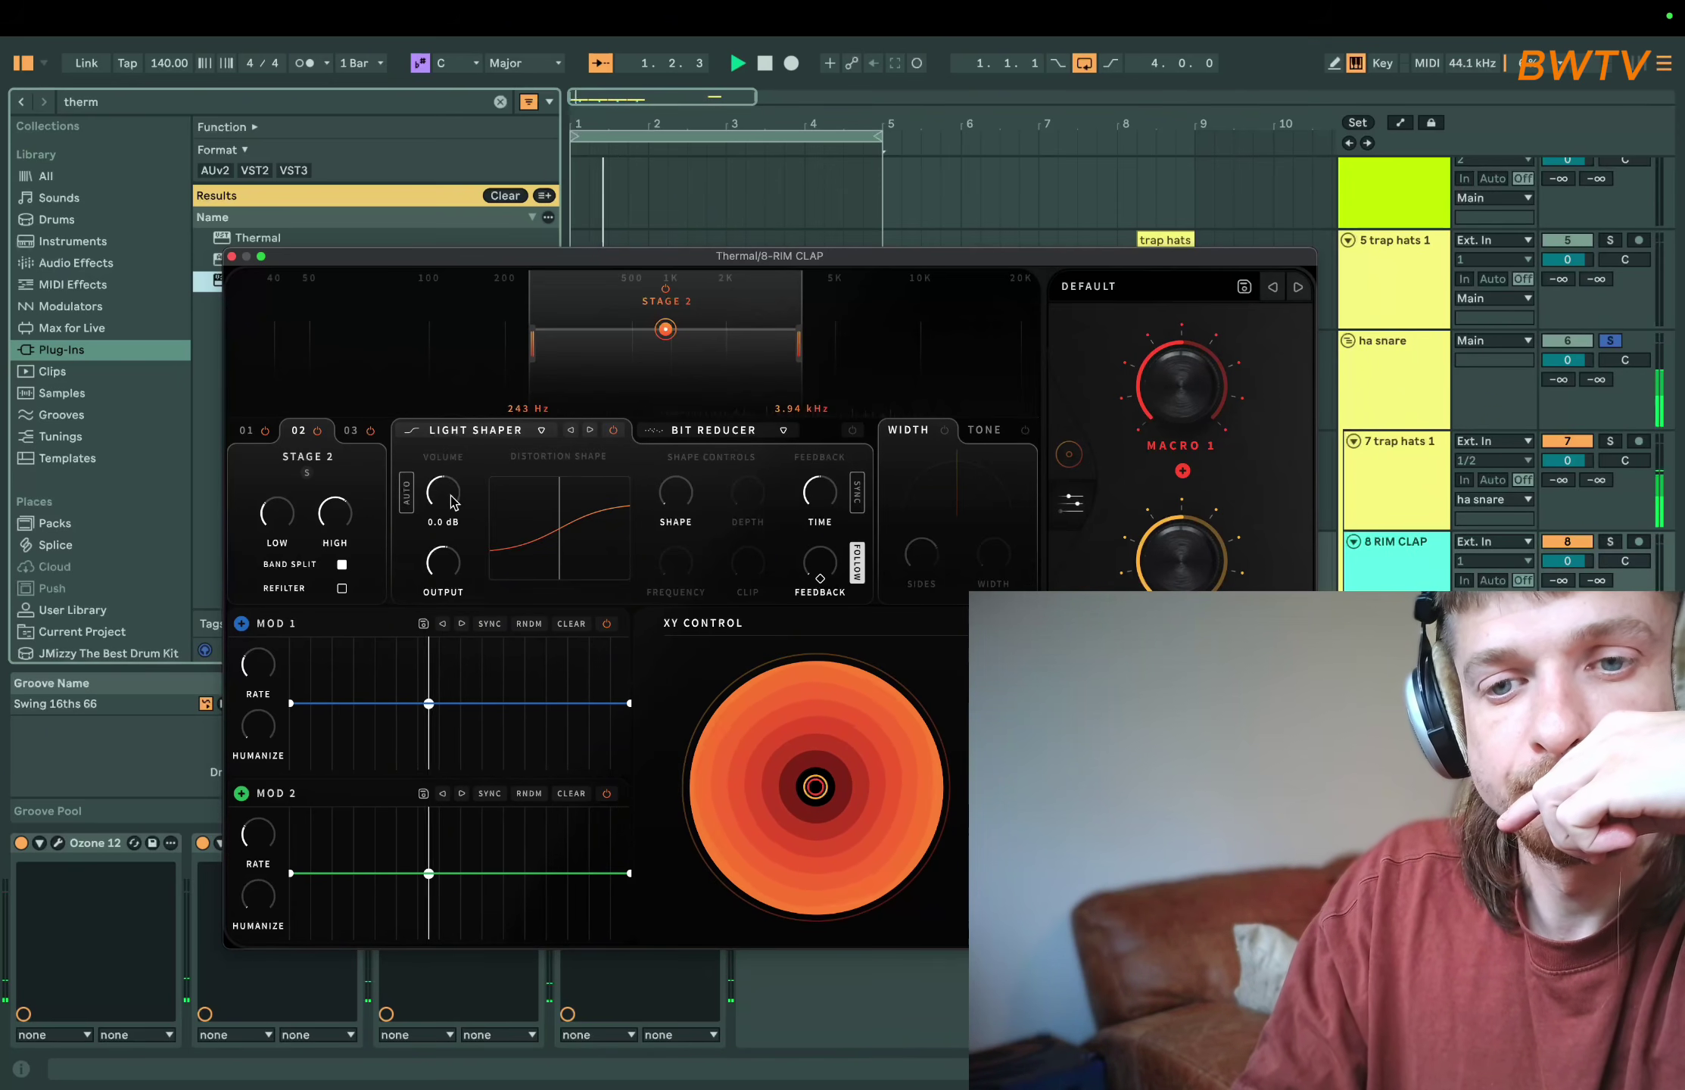
drag(452, 501, 459, 449)
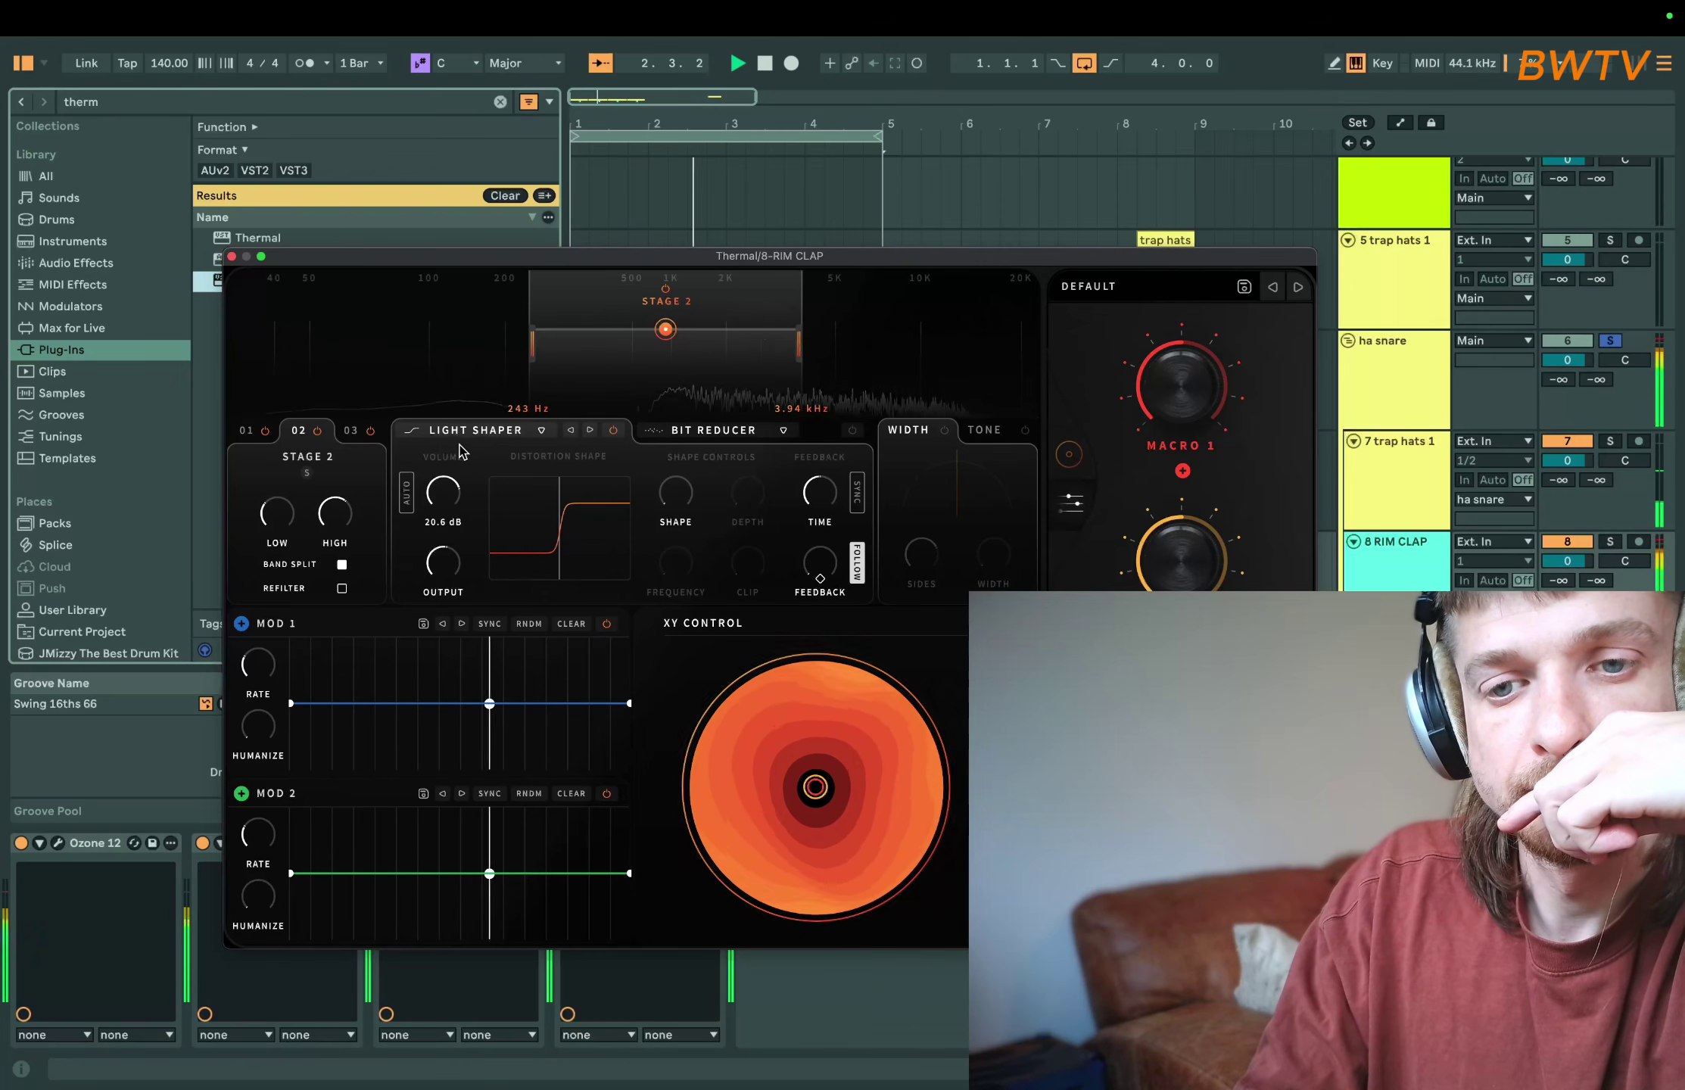
- Readjust the Stage 2 band to 329 Hz–4.14 kHz, lower the Light Shaper's Drive, and close Thermal
drag(794, 349, 722, 350)
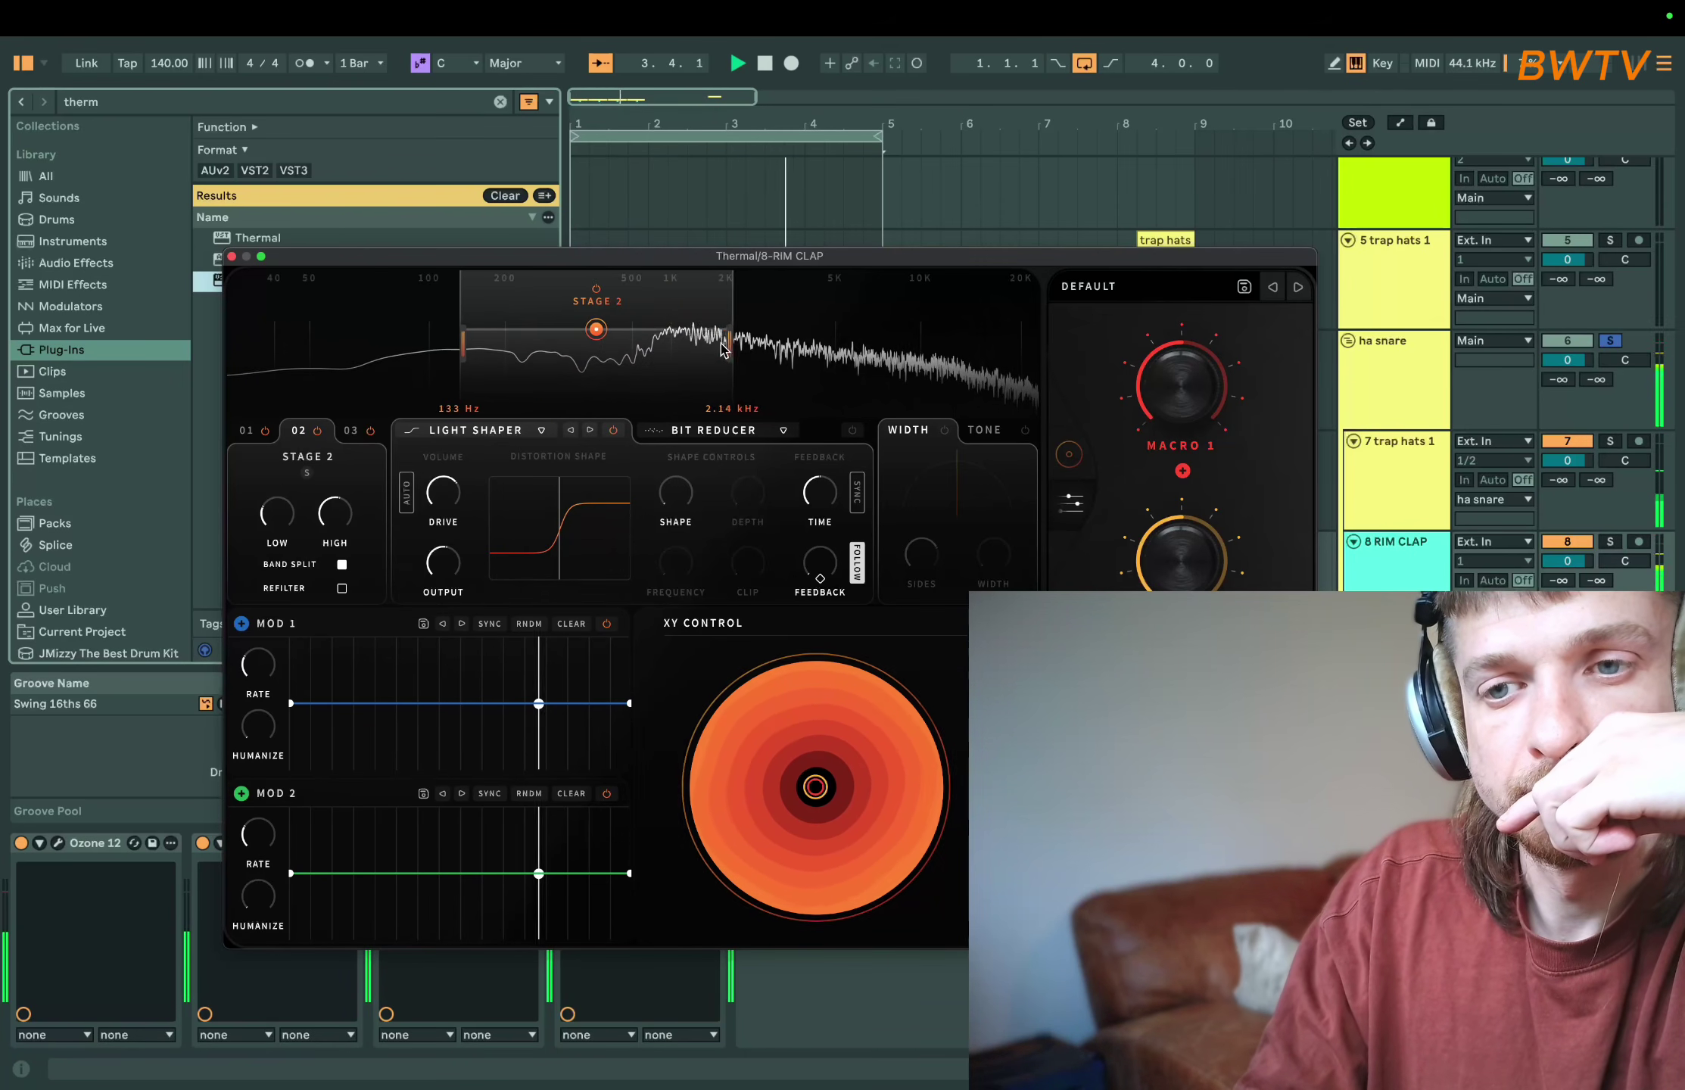
drag(463, 350, 572, 349)
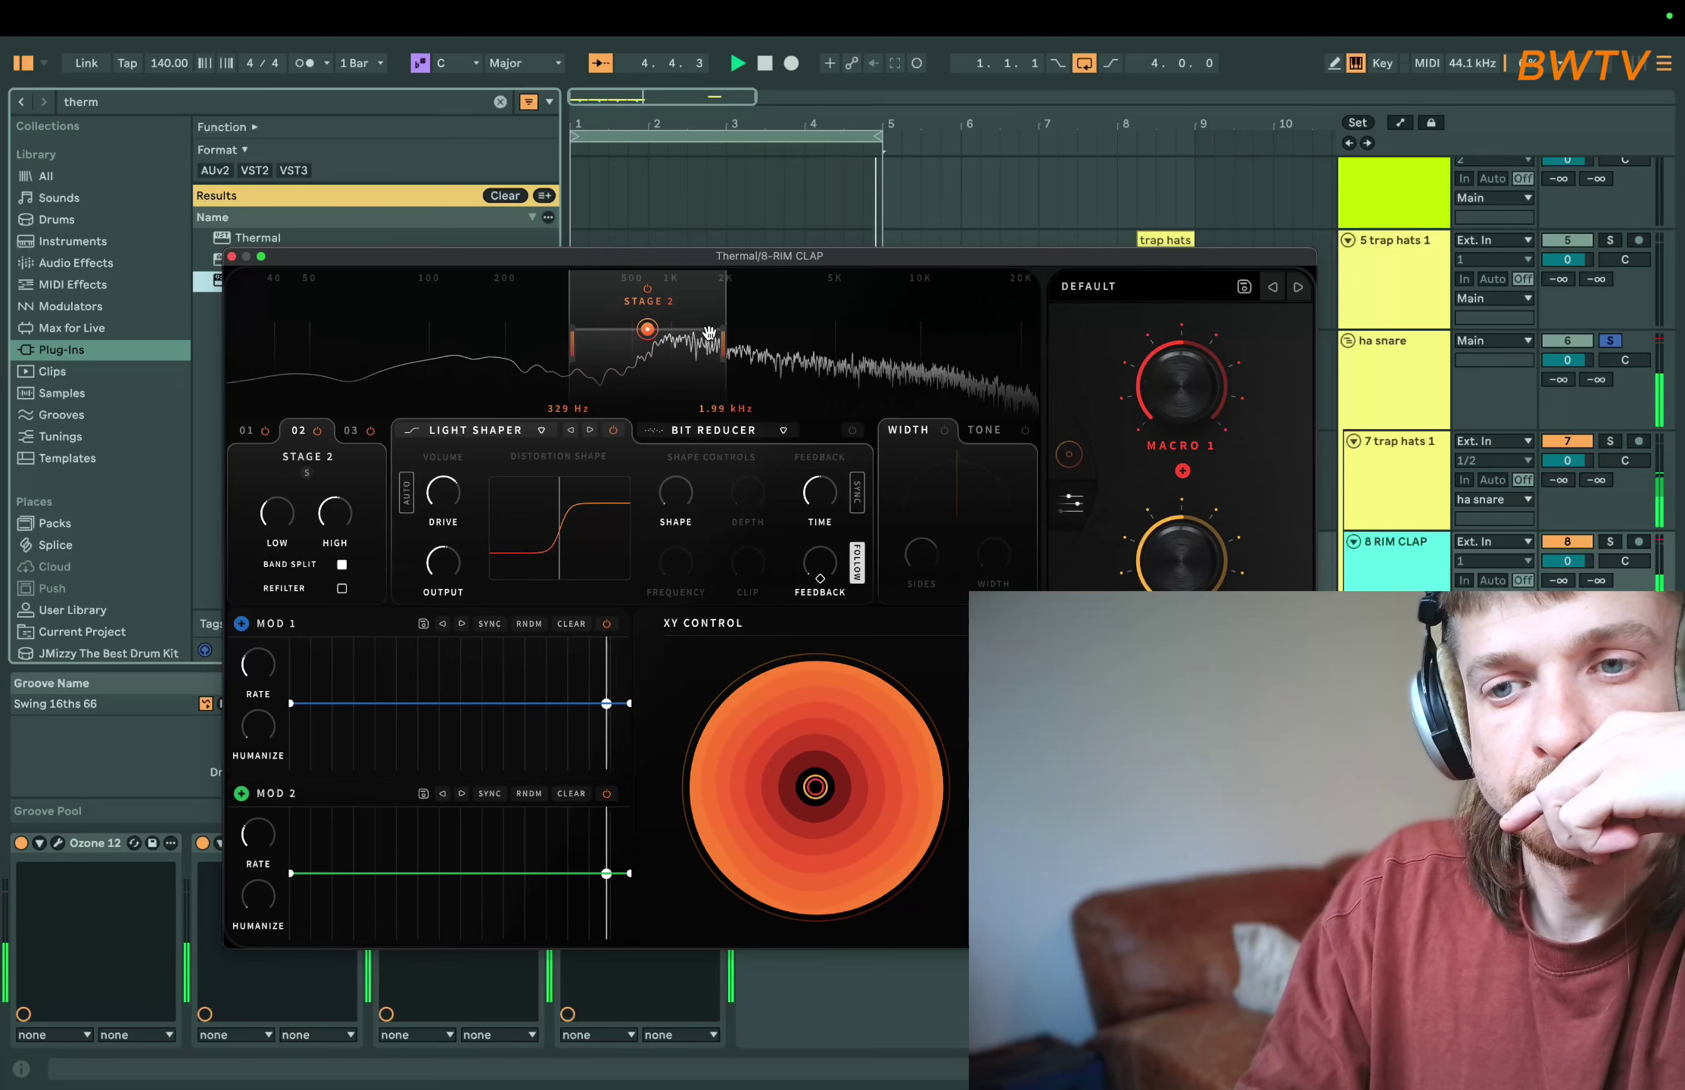
drag(723, 350, 806, 346)
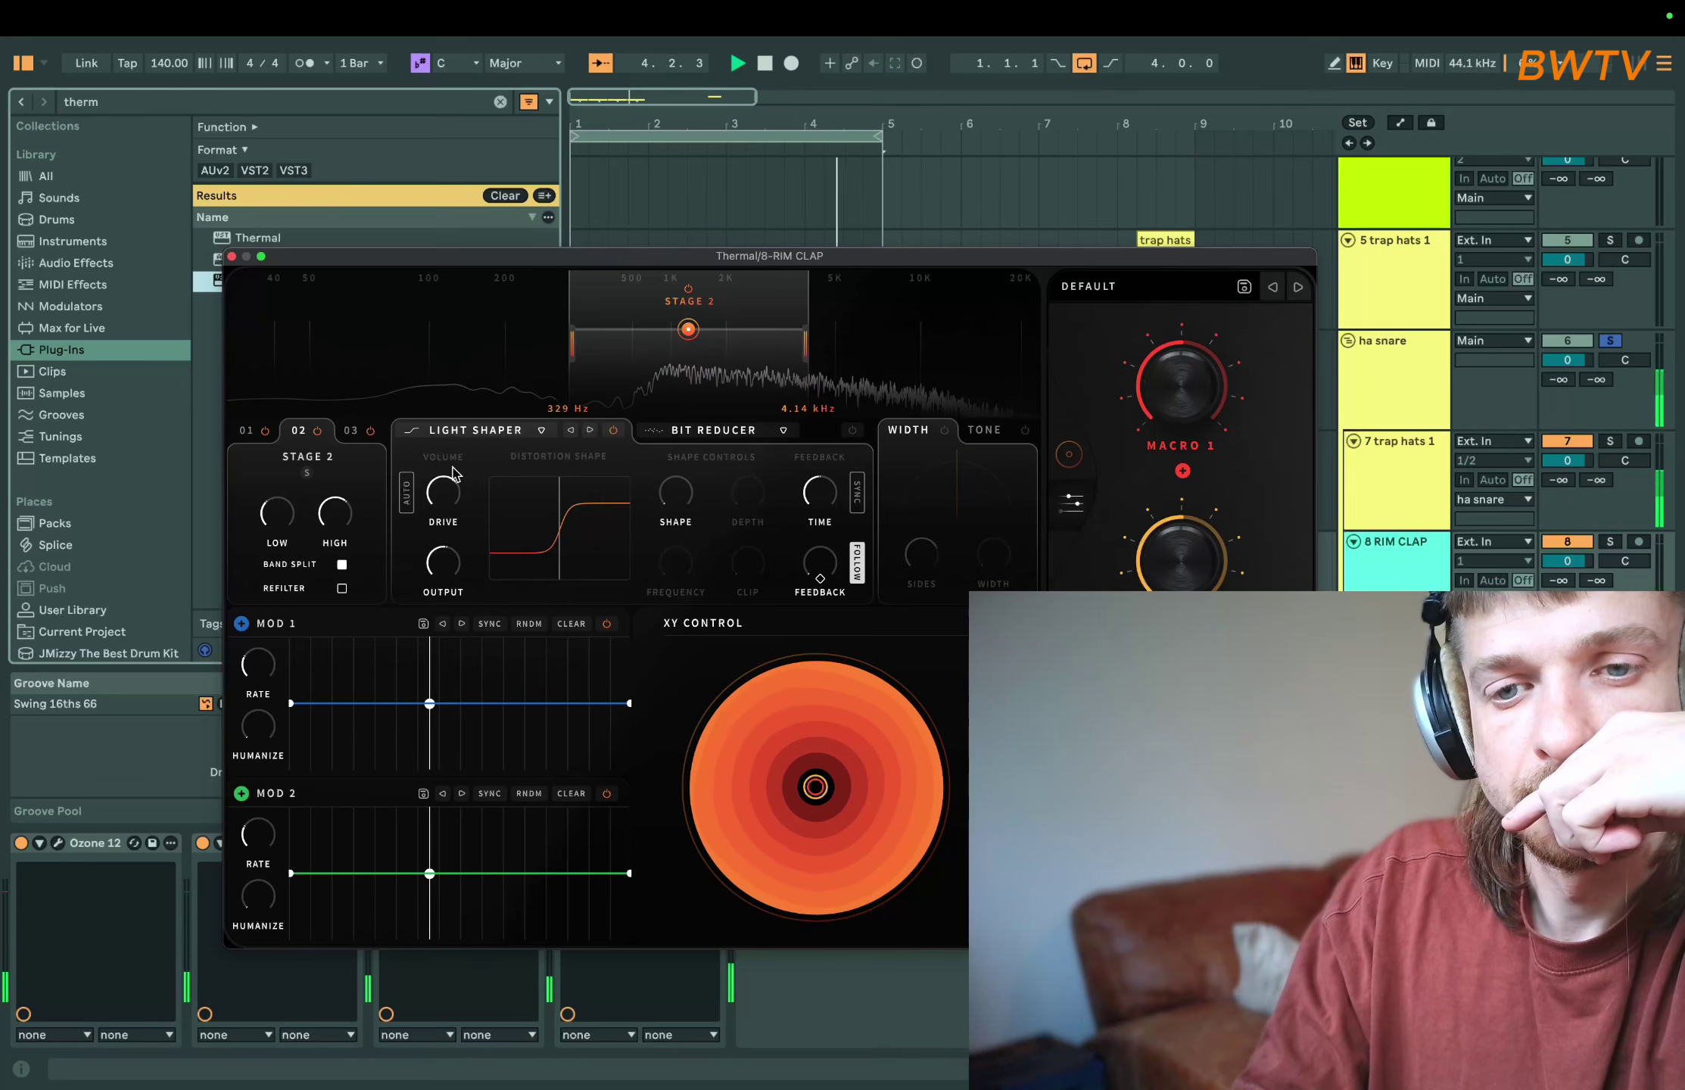
drag(454, 473, 437, 515)
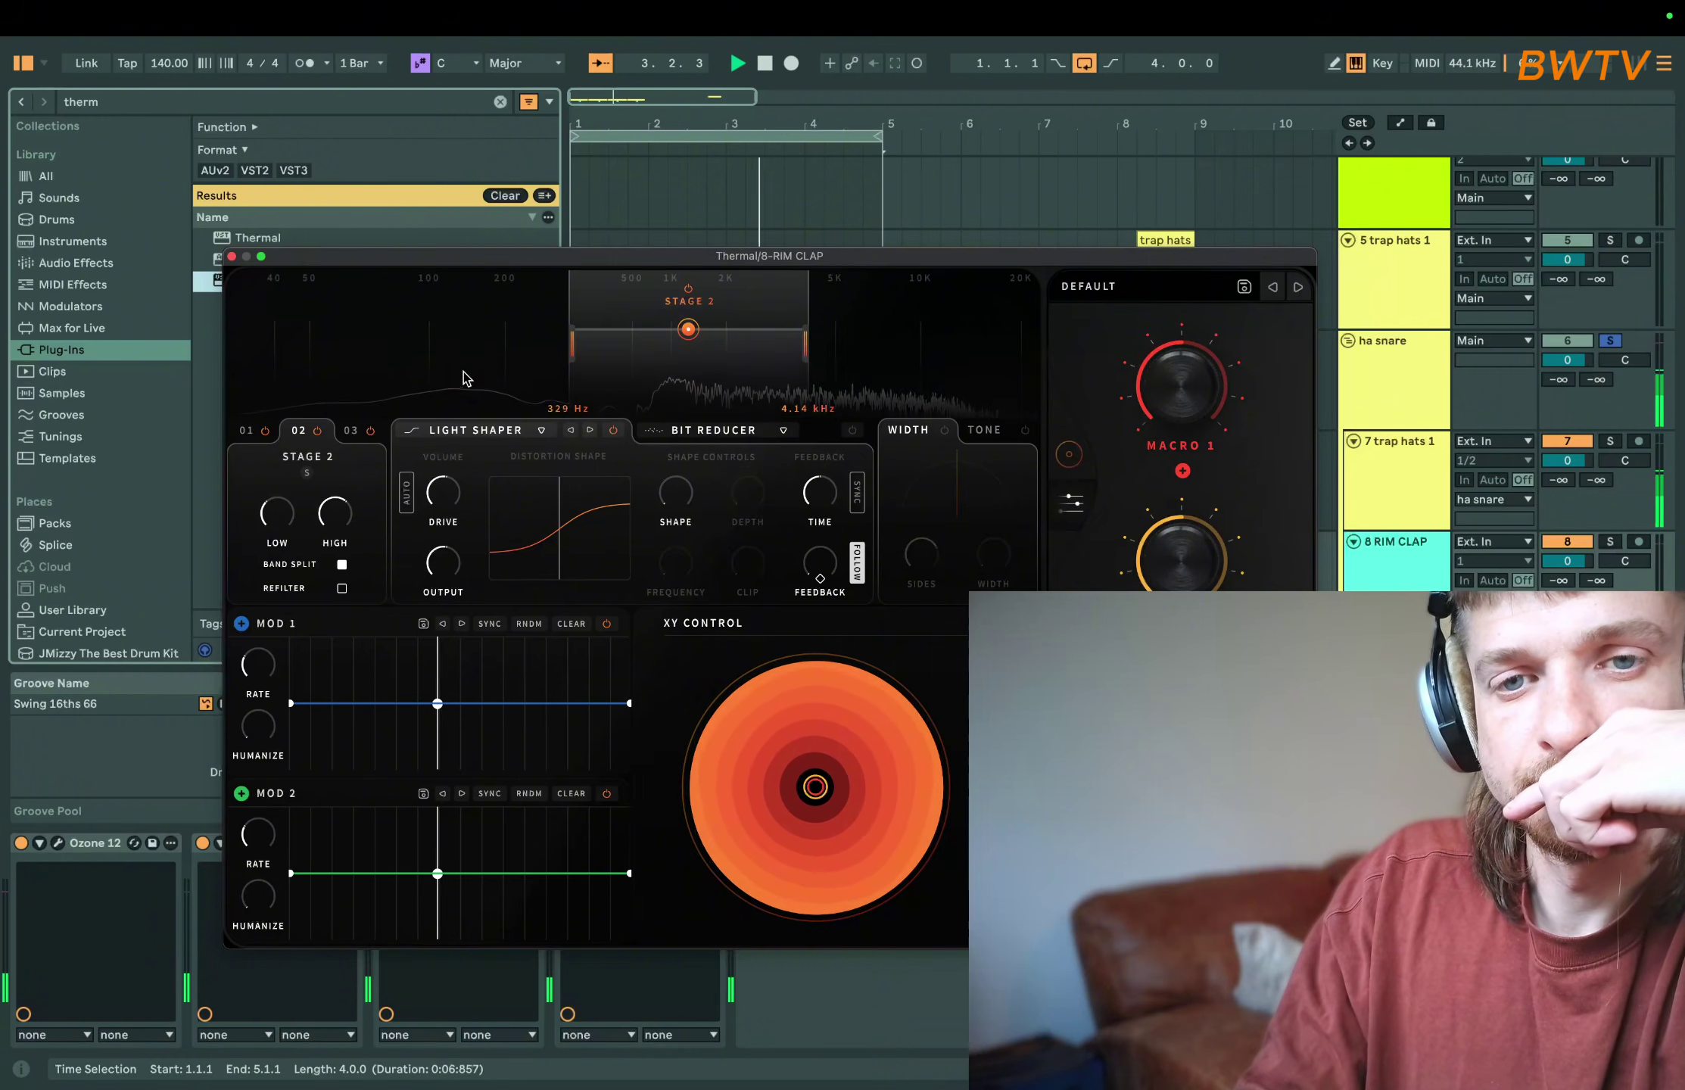
click(232, 256)
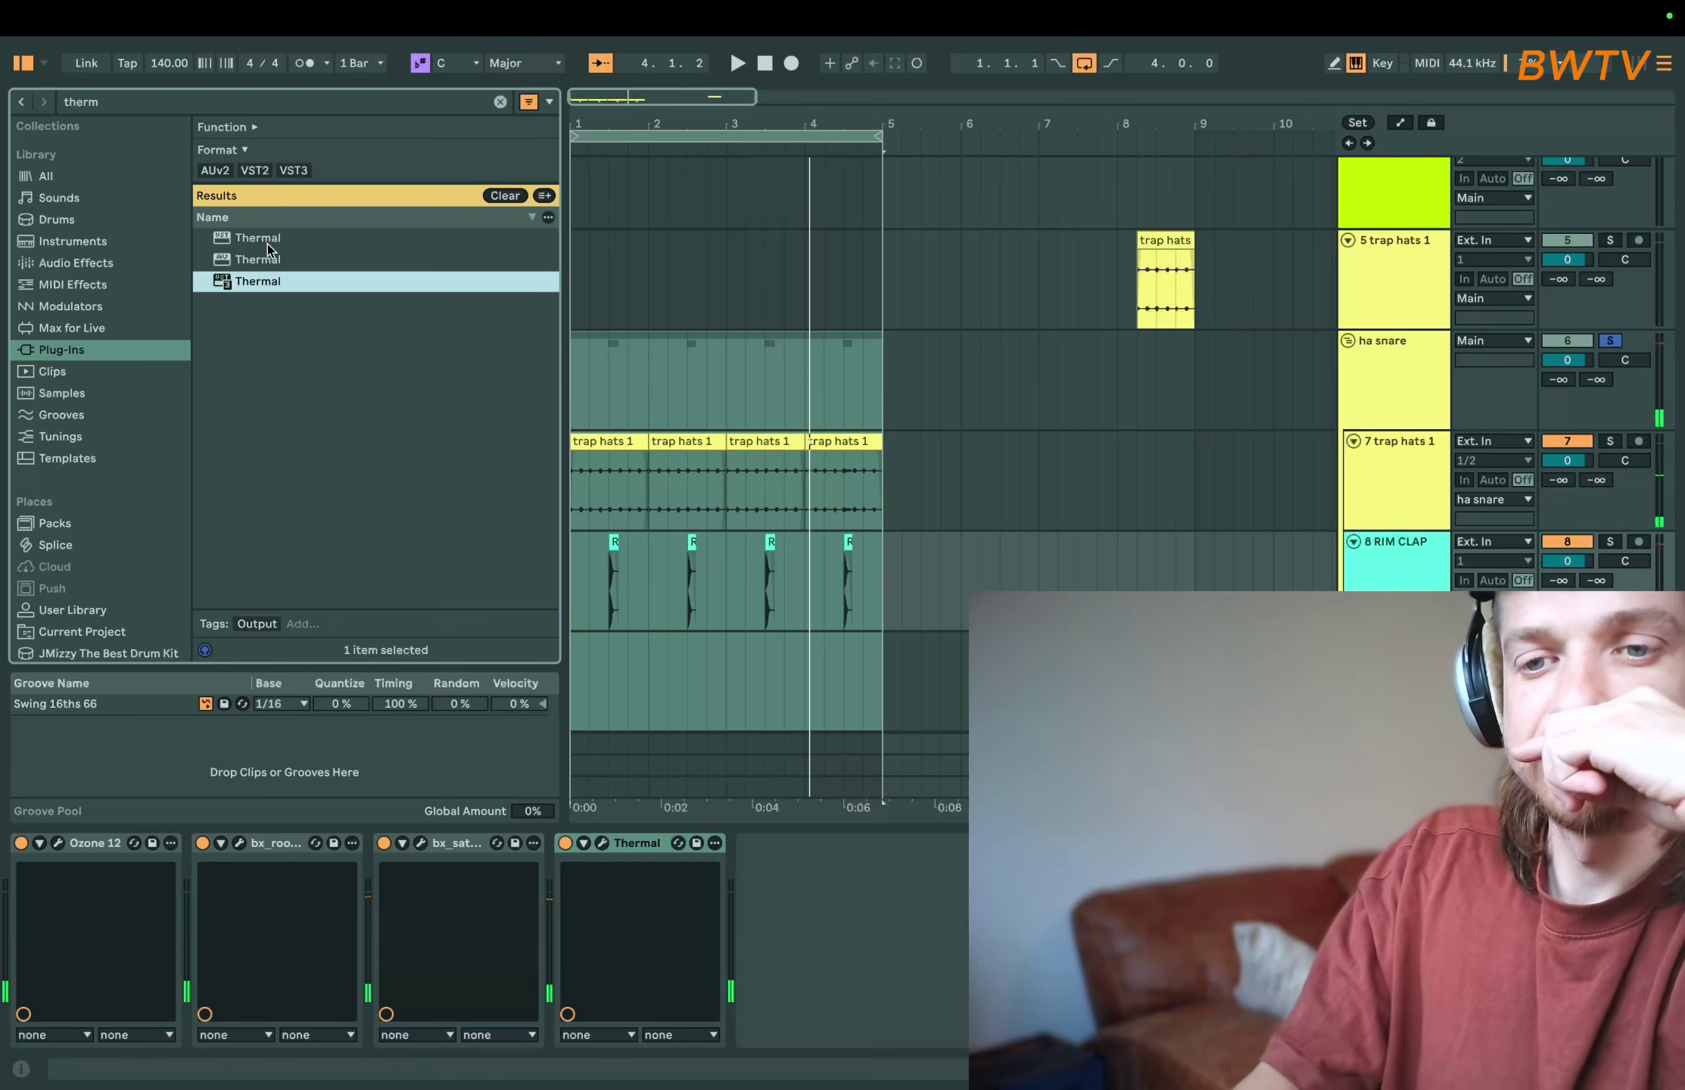
- Search the plug-ins for "room" and add ValhallaRoom to the ha snare group
click(1388, 424)
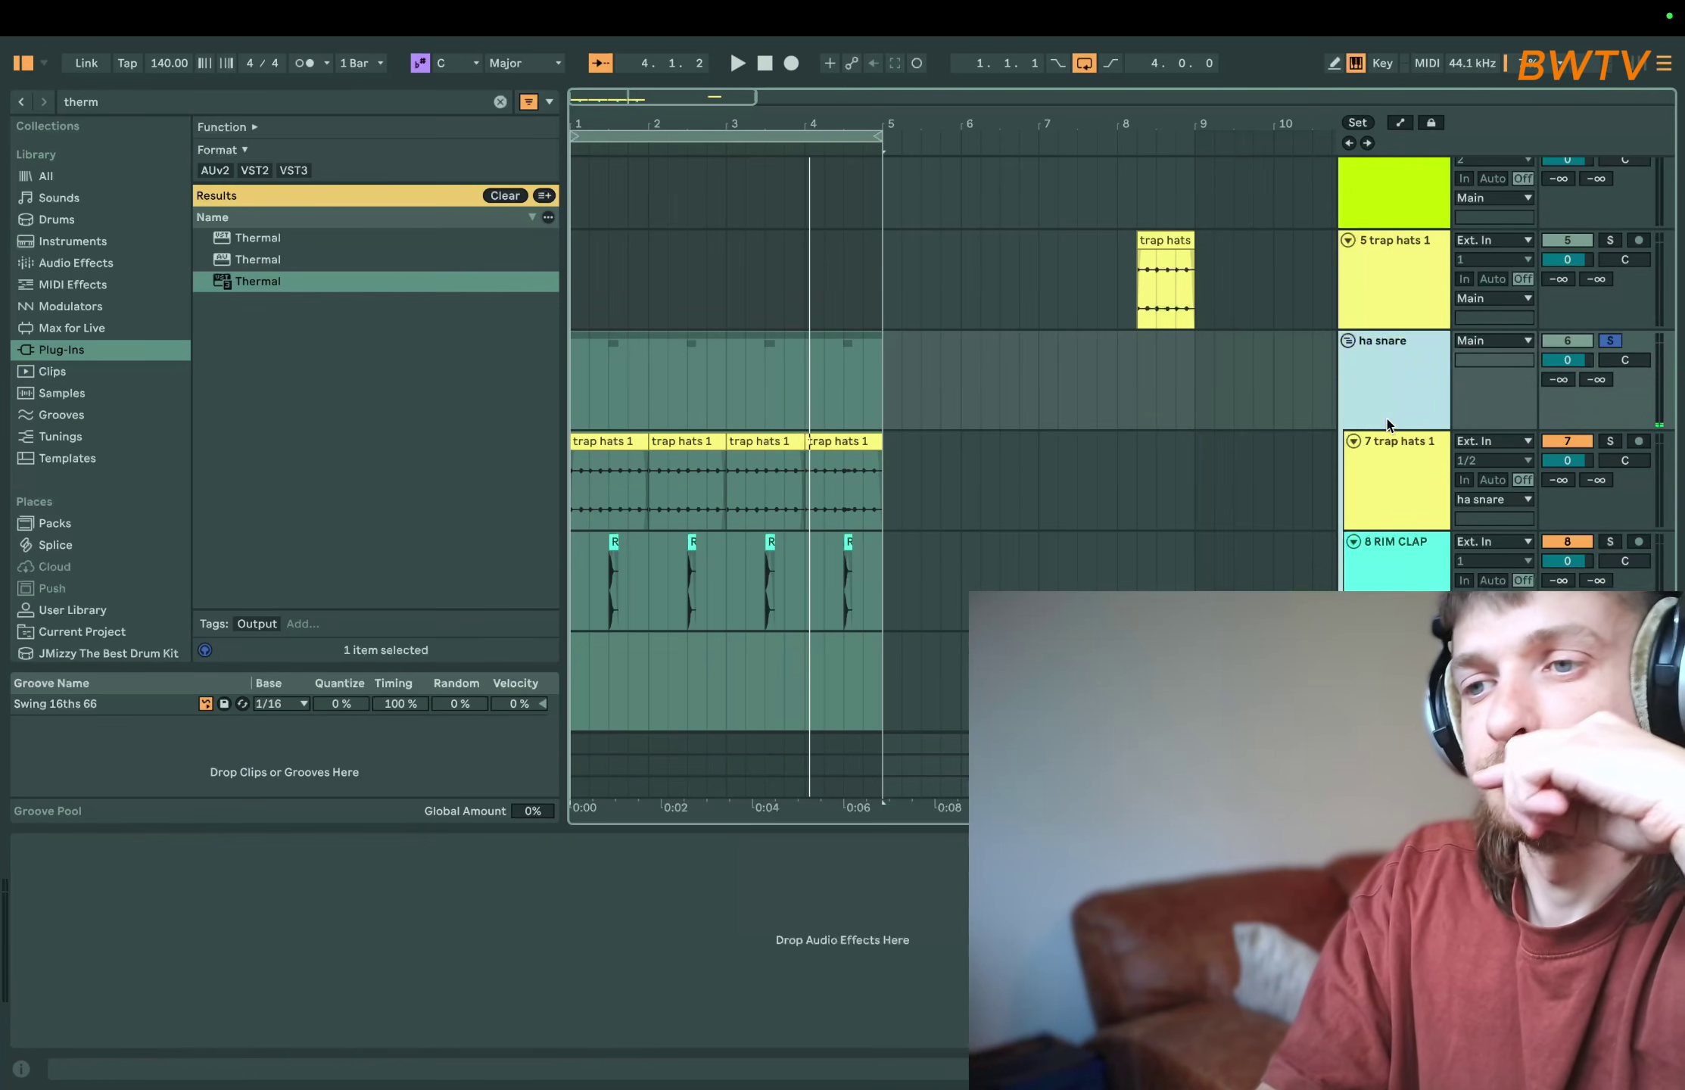
click(190, 102)
text(room)
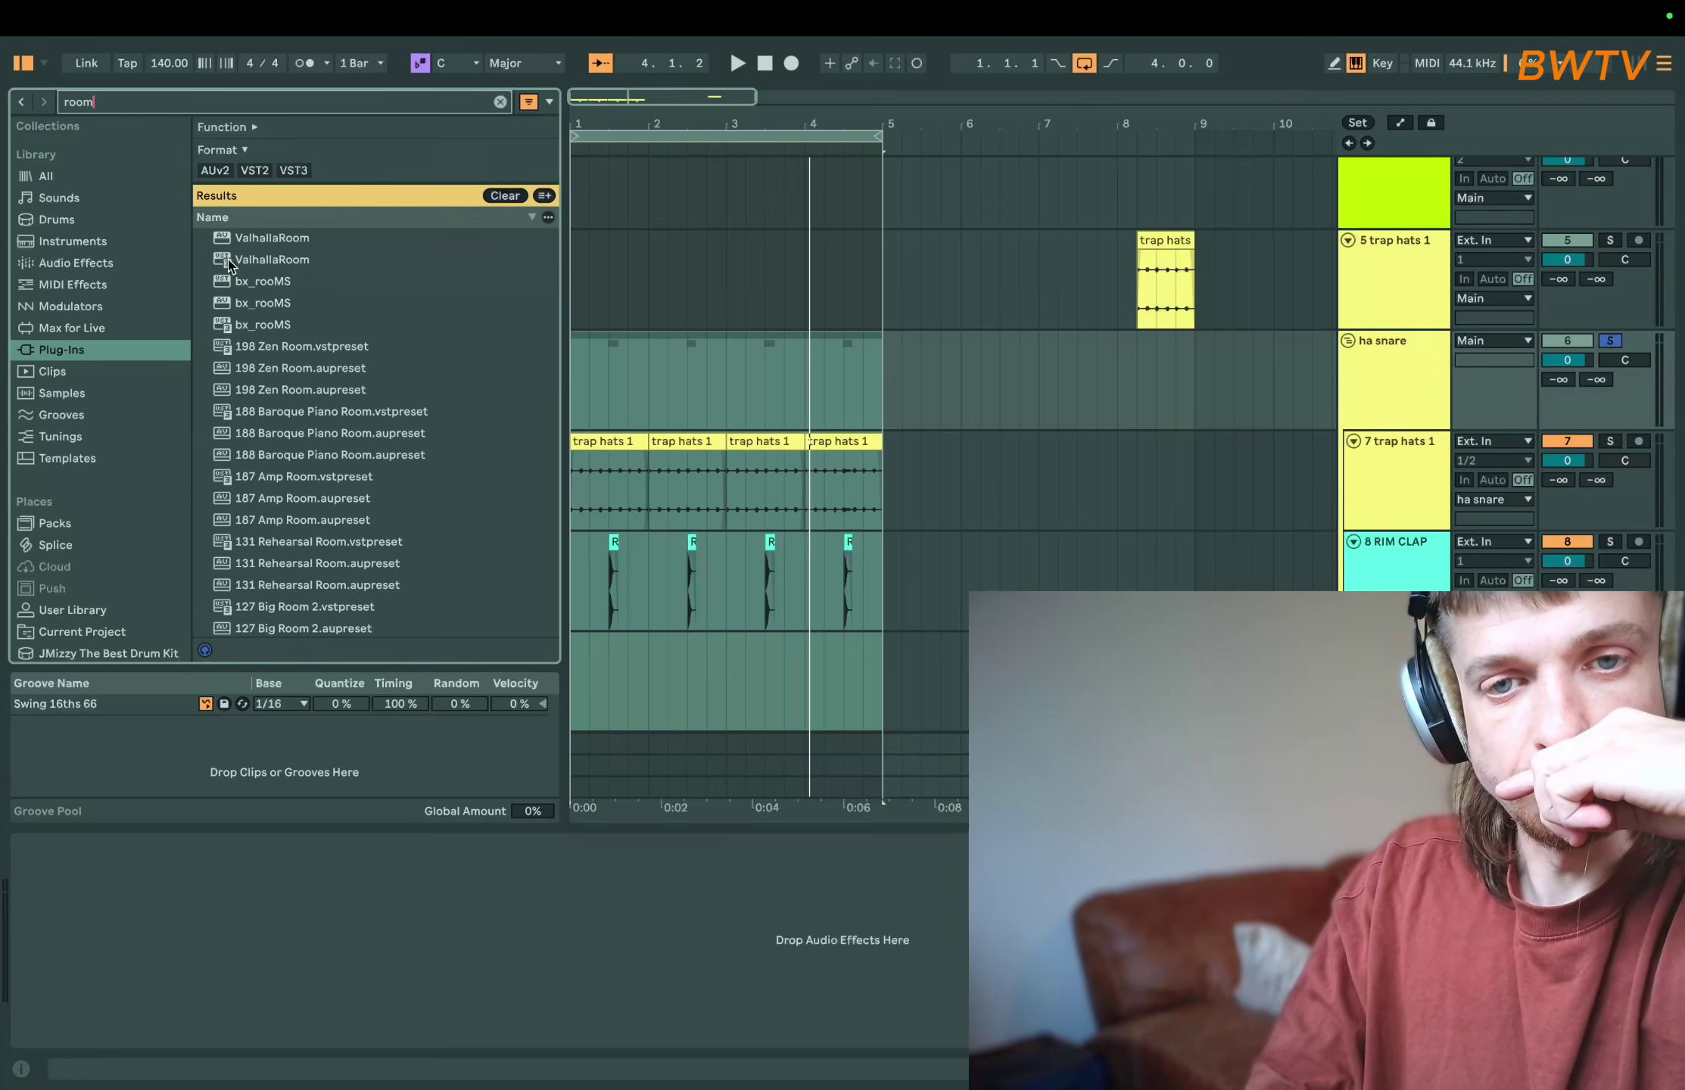
double_click(273, 260)
- Set ValhallaRoom's Lo Cut to 1000 Hz, Mix to 17.4% and Decay to 0.96 s while the loop plays, then hide it
key(space)
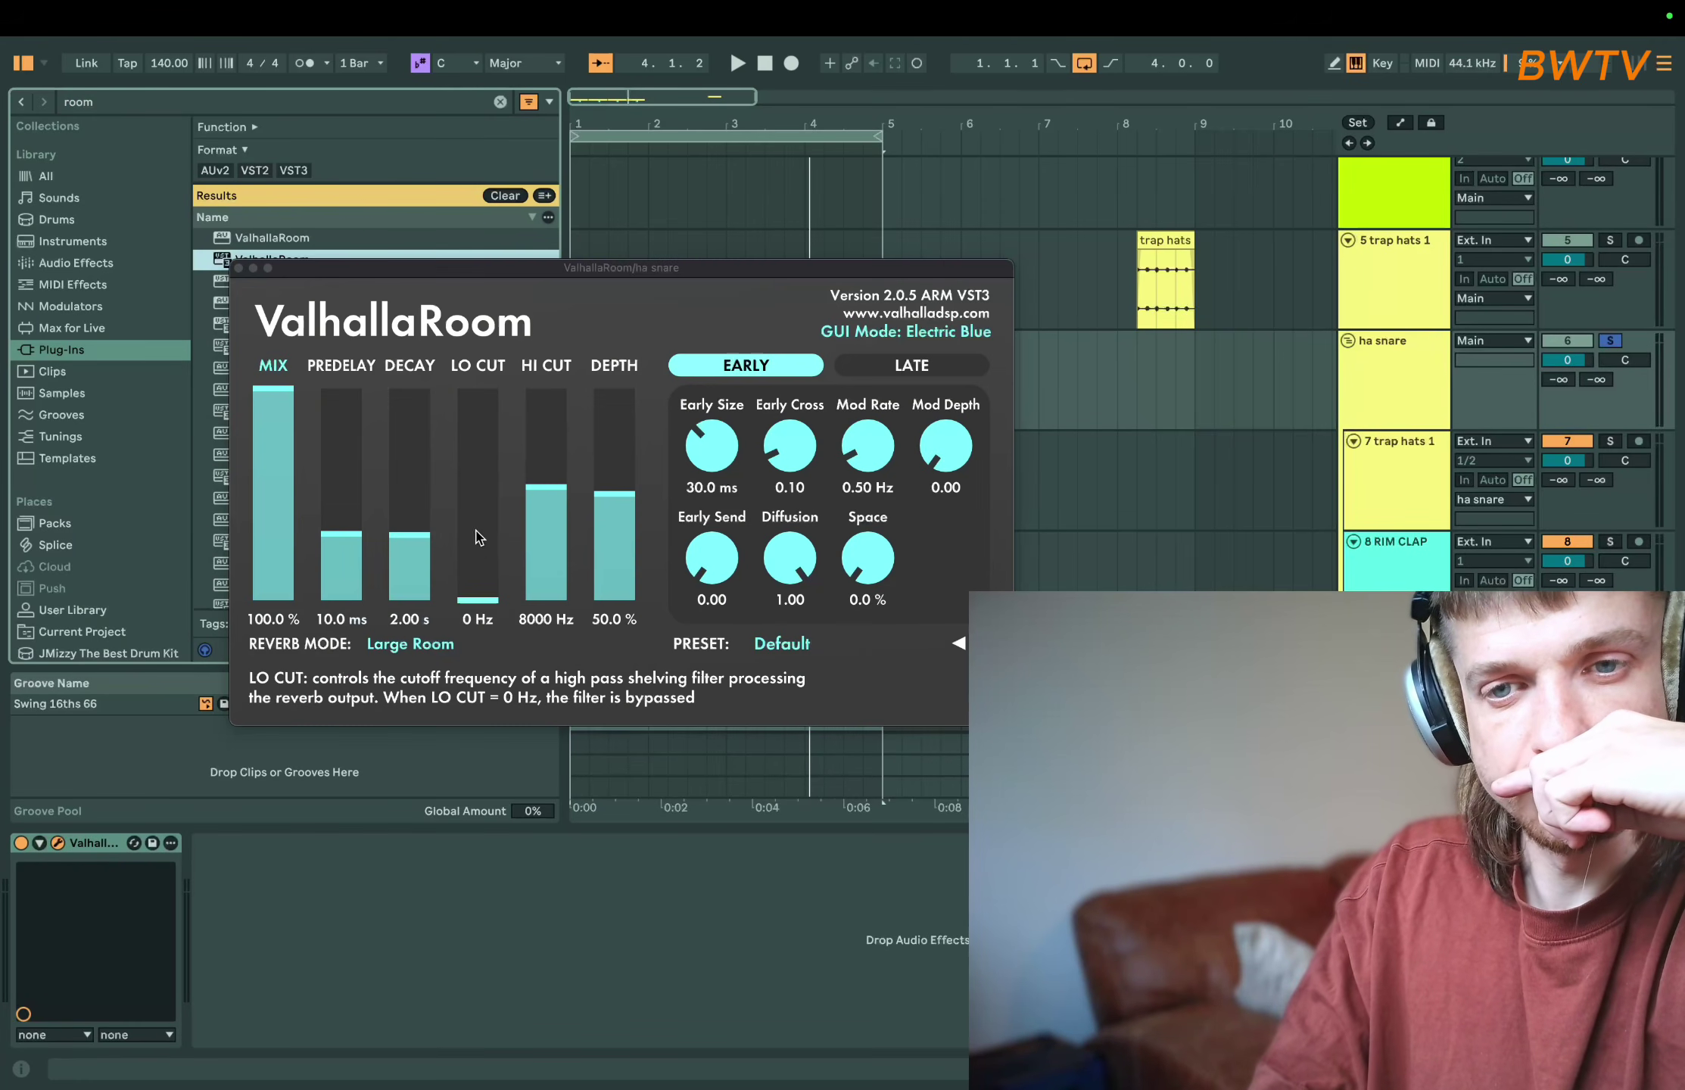
drag(480, 538, 511, 126)
drag(279, 397, 286, 490)
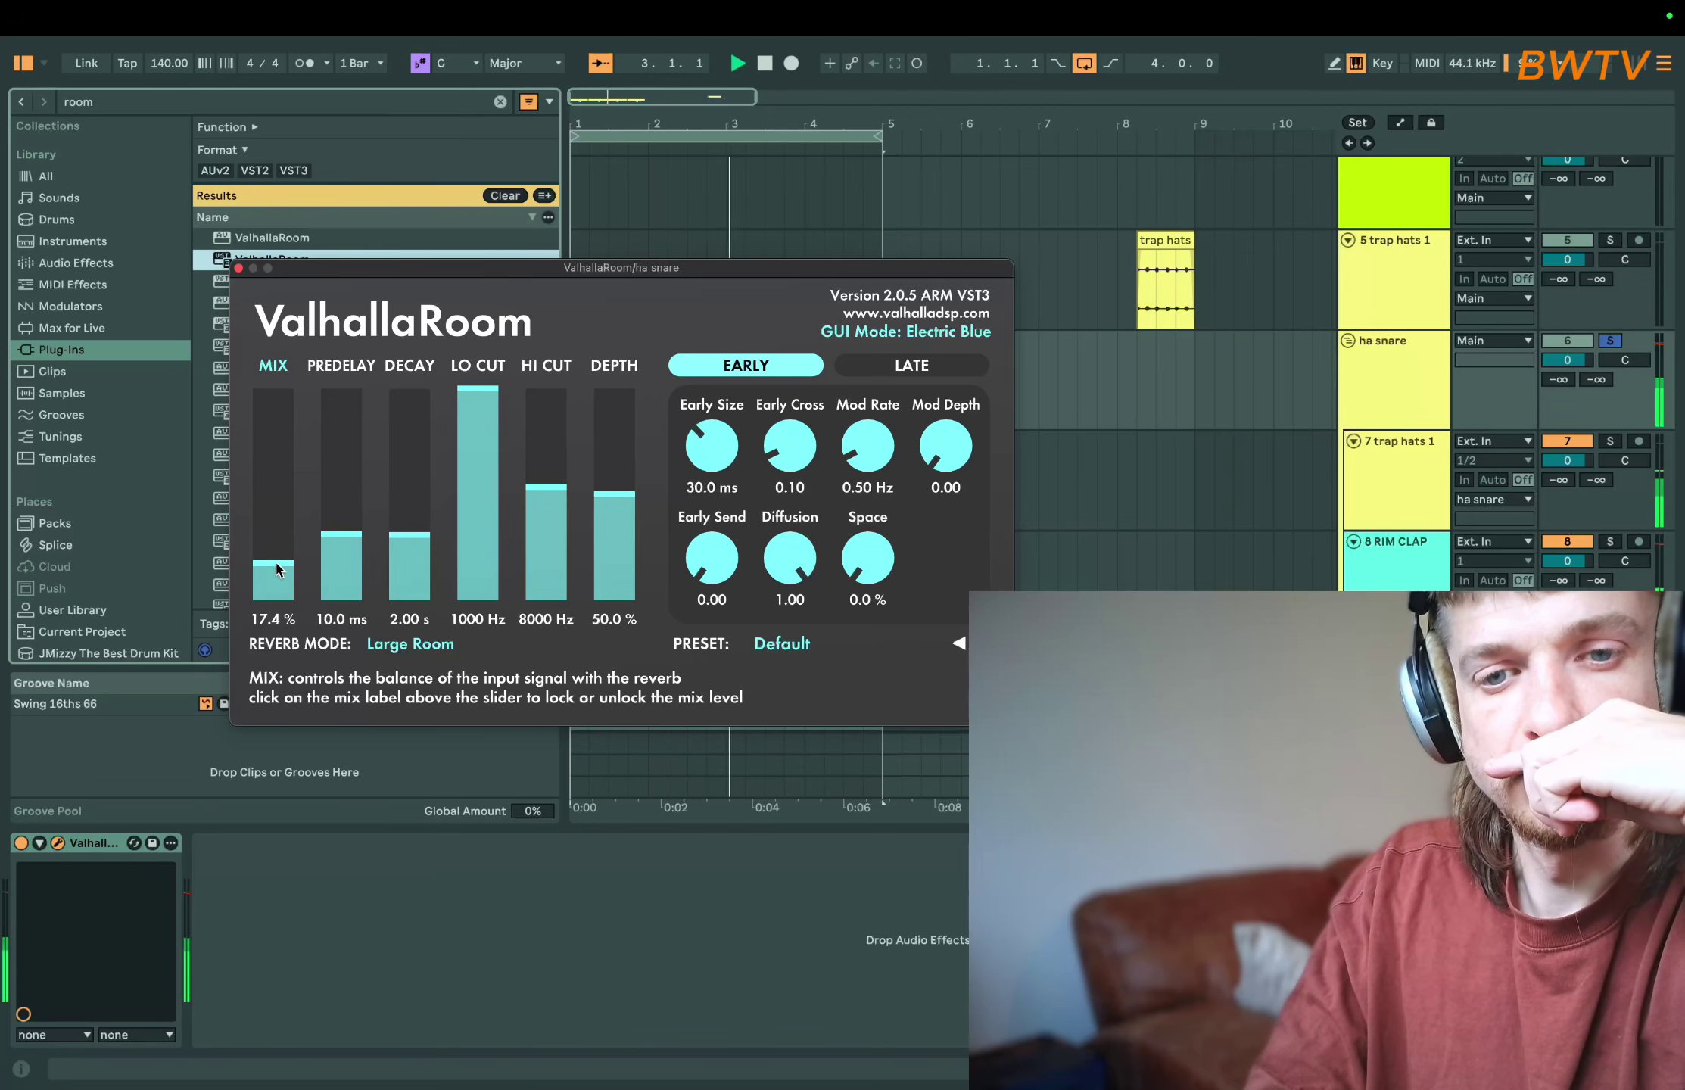
drag(412, 536, 425, 570)
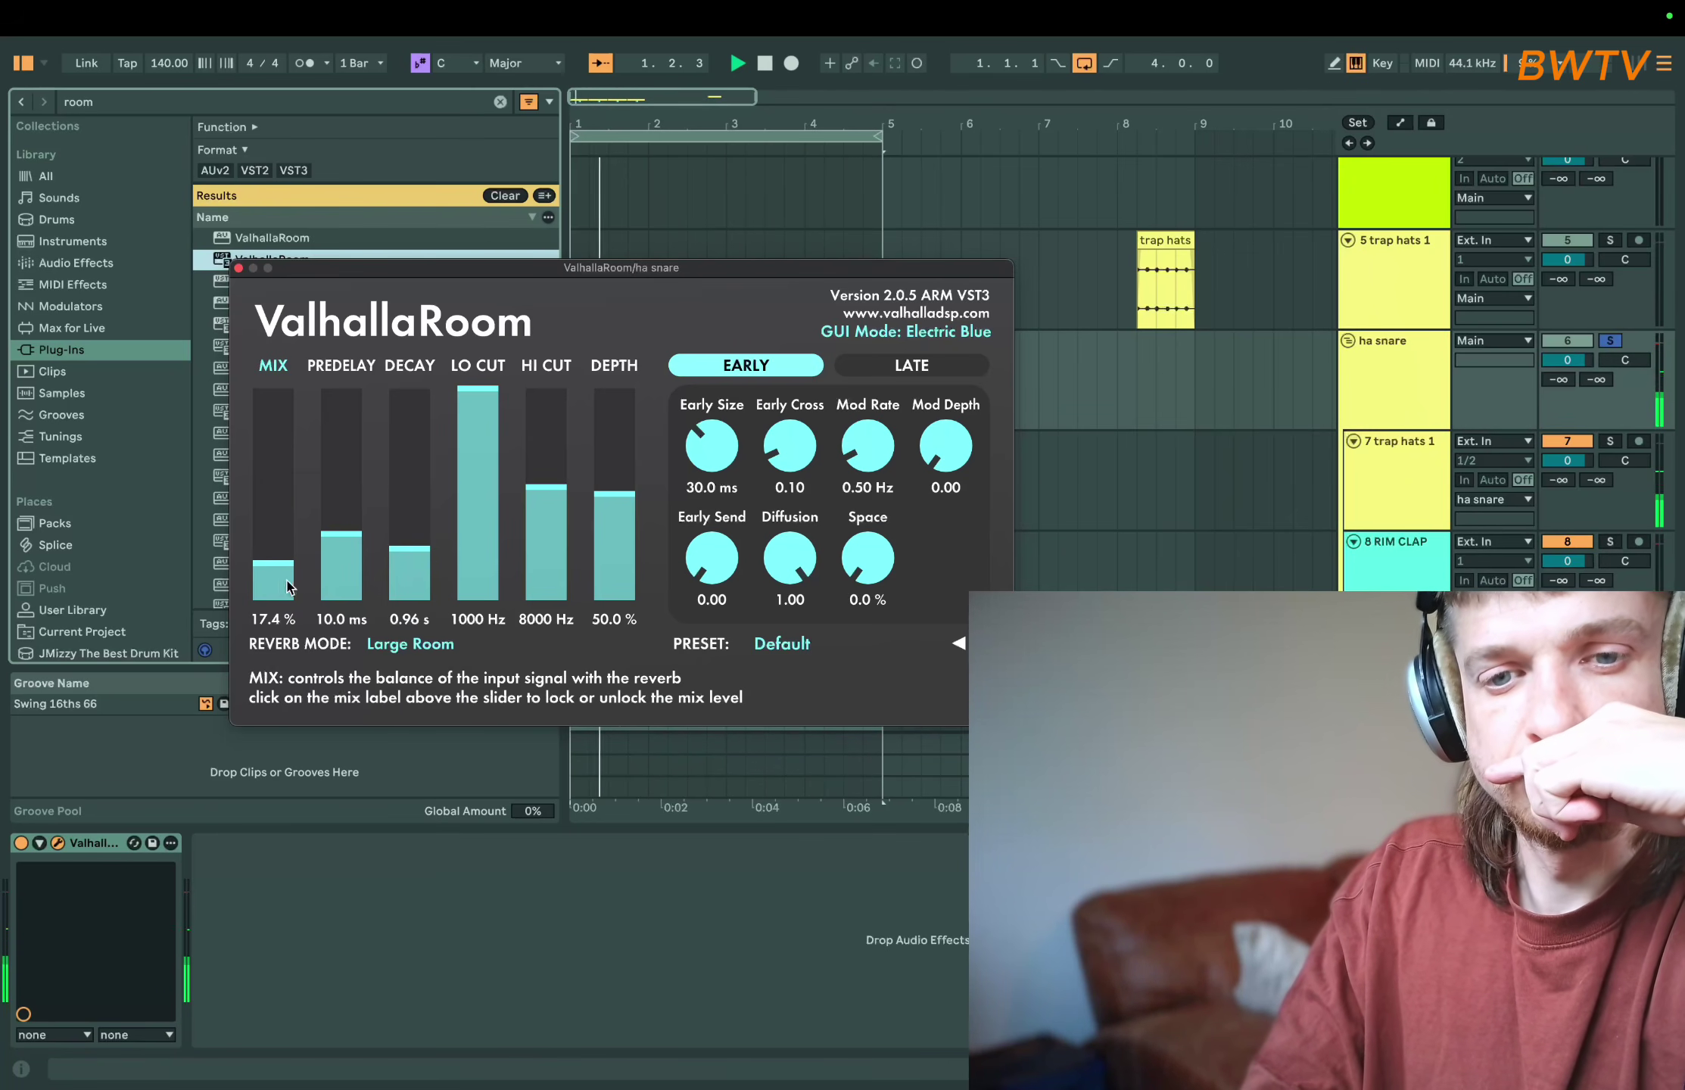
key(super+alt+p)
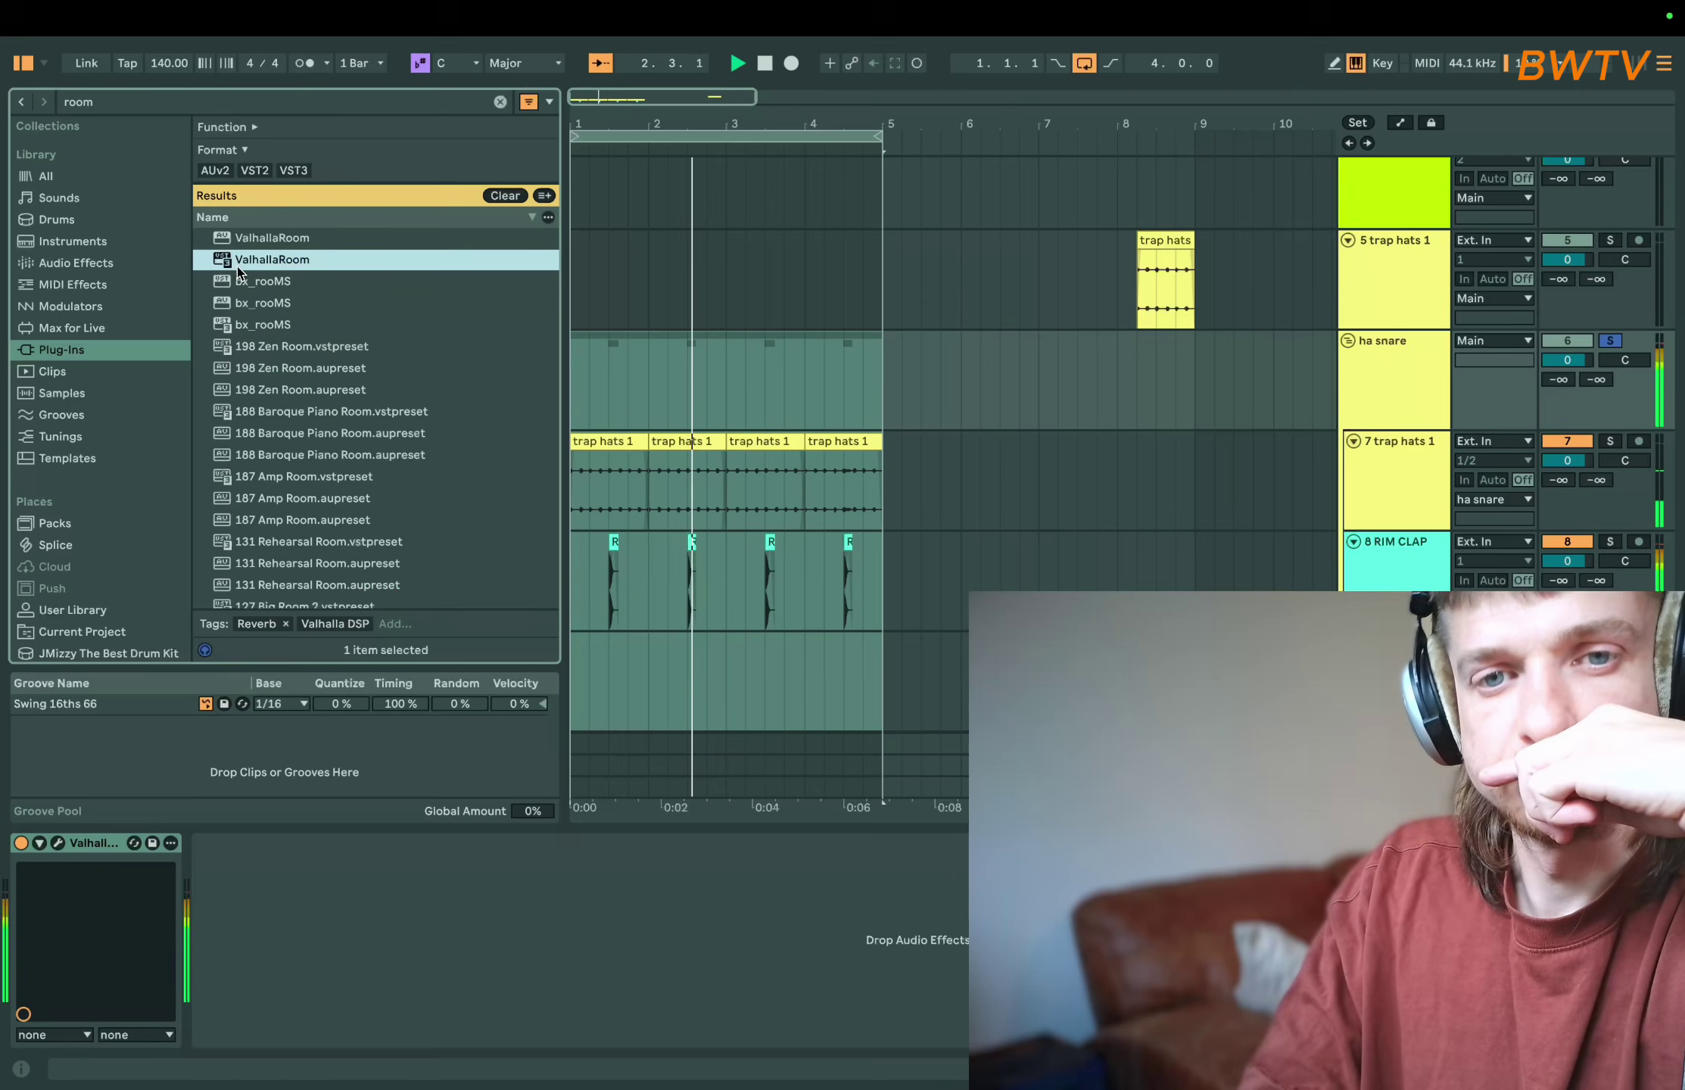
- Search HIJINX Samples Vol.1 for "kick" and place Kick_2.wav at bar 1 on the empty audio track below RIM CLAP
scroll(825, 406, down, 2)
drag(675, 653, 564, 606)
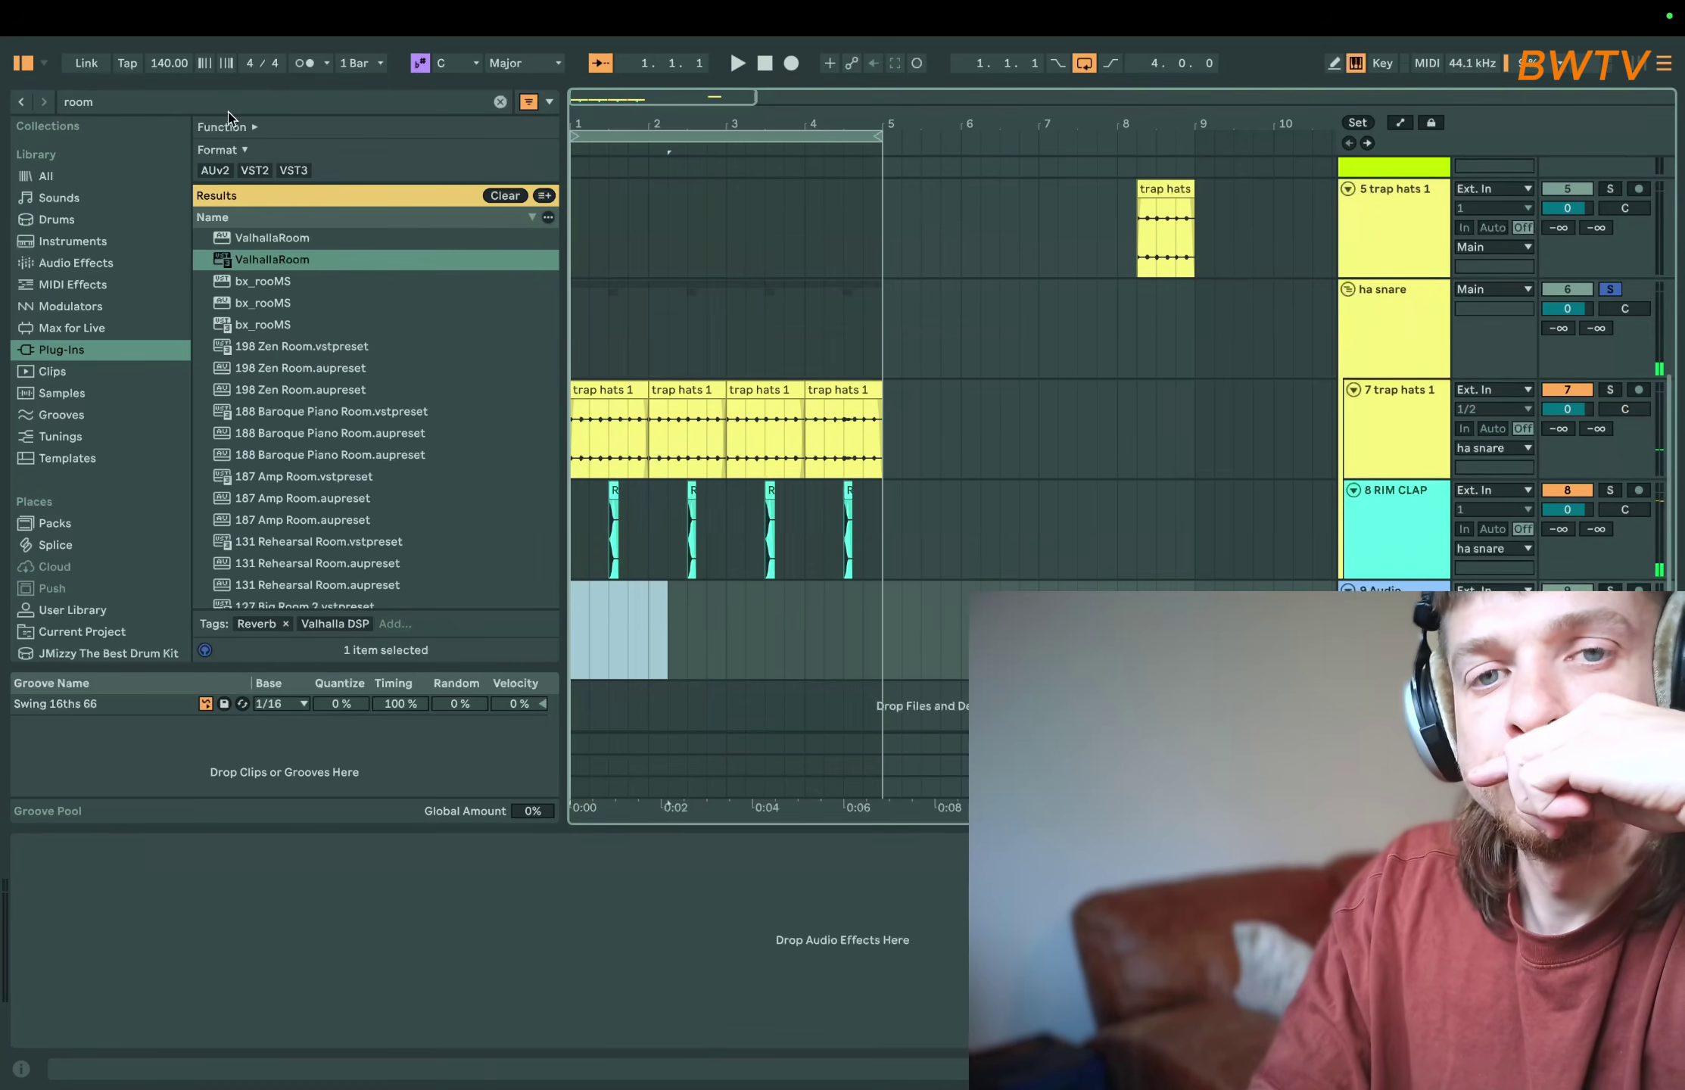
click(112, 103)
text(kick)
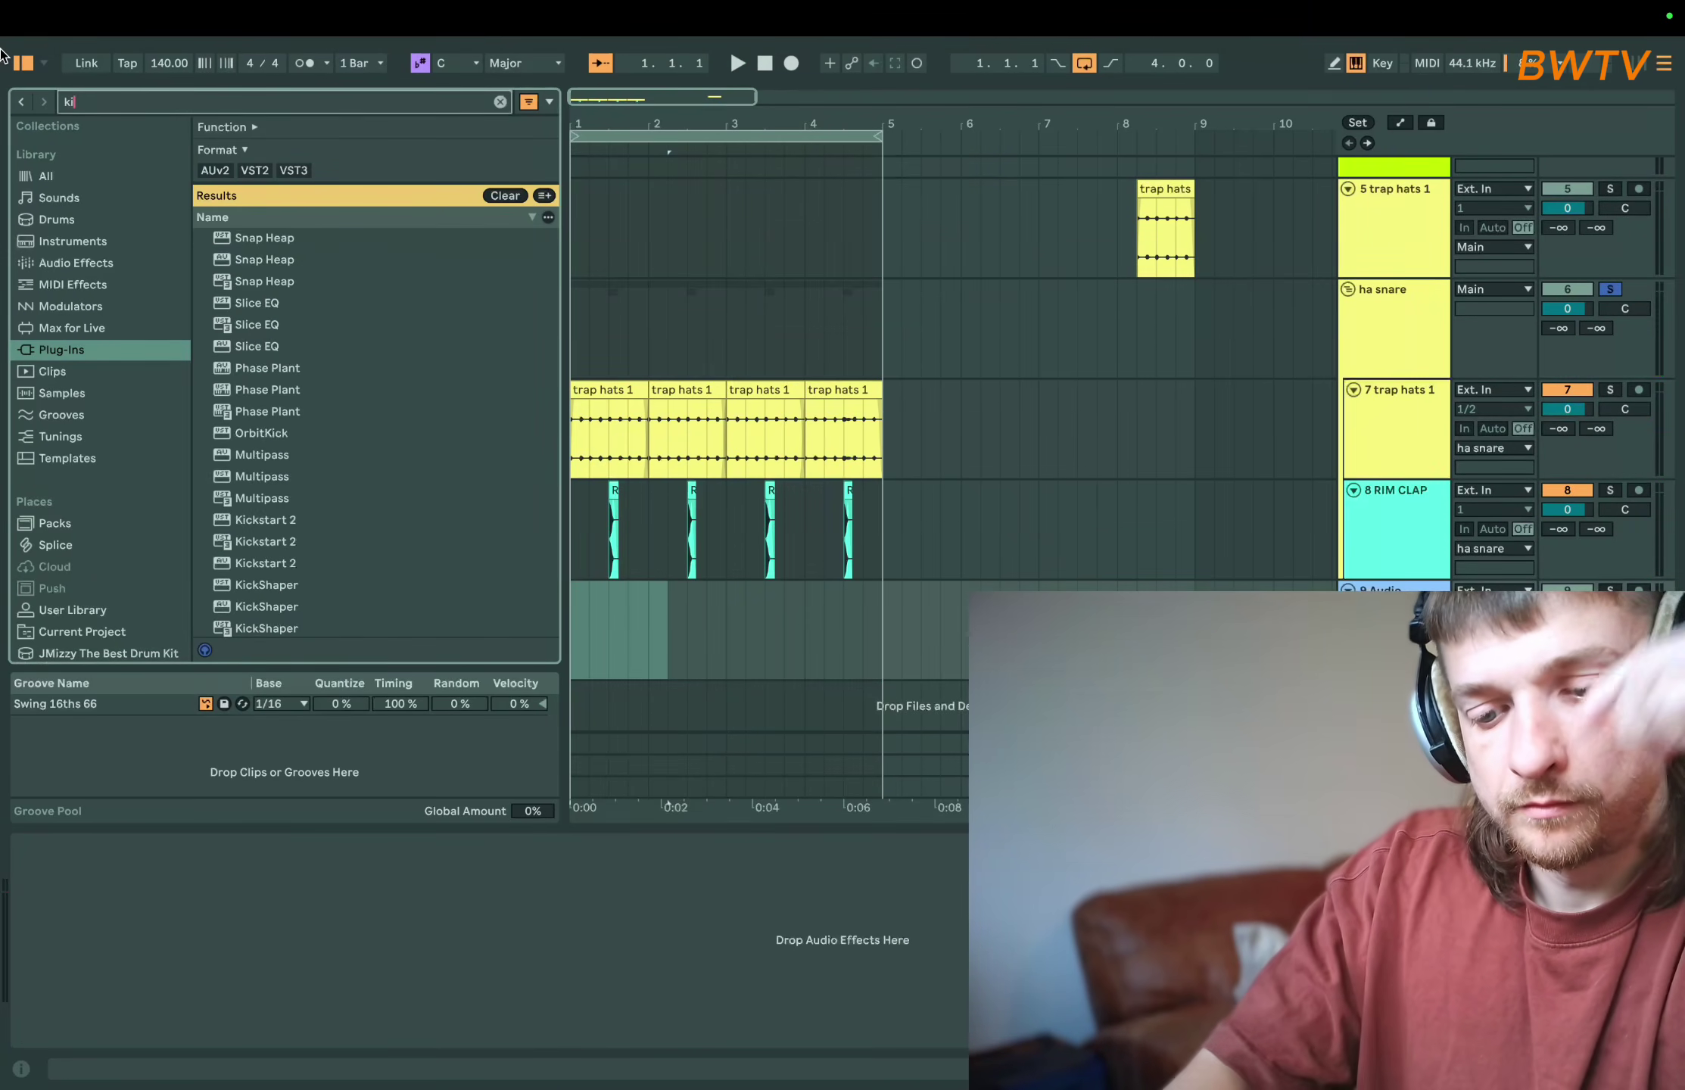
scroll(98, 454, down, 5)
click(96, 584)
drag(293, 234, 575, 634)
- Turn off solo on the ha snare group and audition the loop with the kick
key(space)
key(space)
key(space)
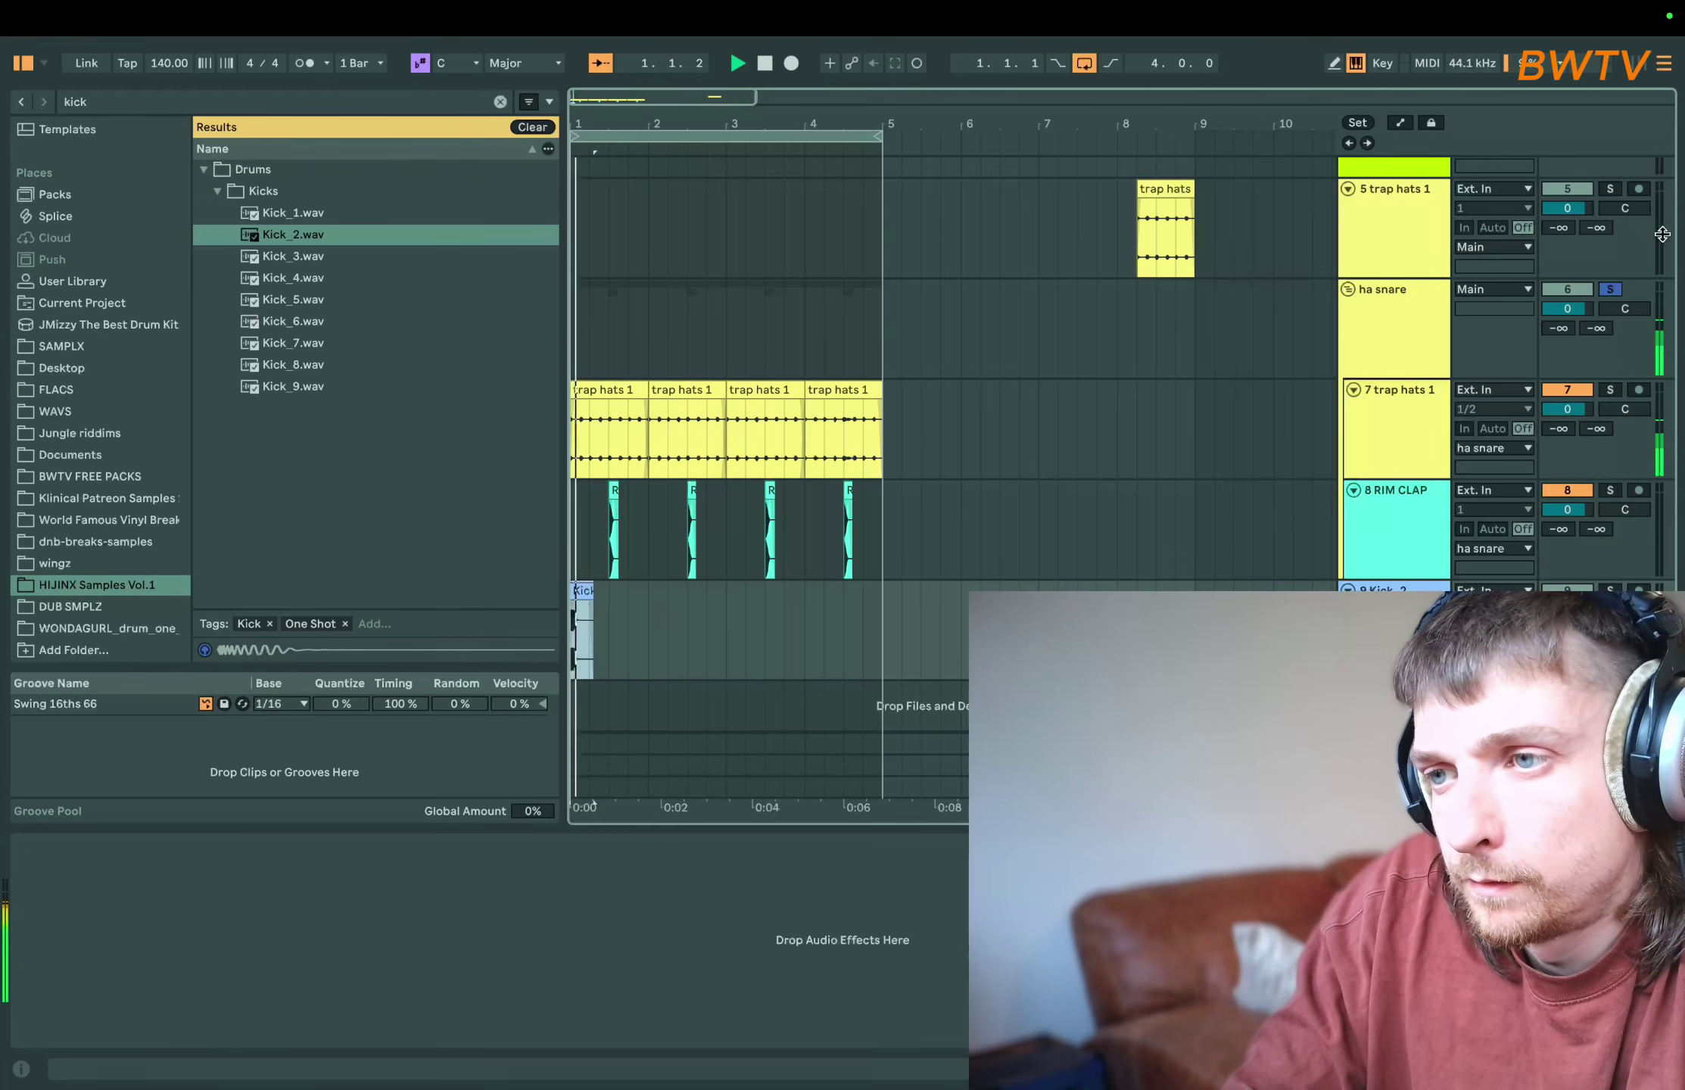
key(space)
click(1610, 290)
key(space)
key(space)
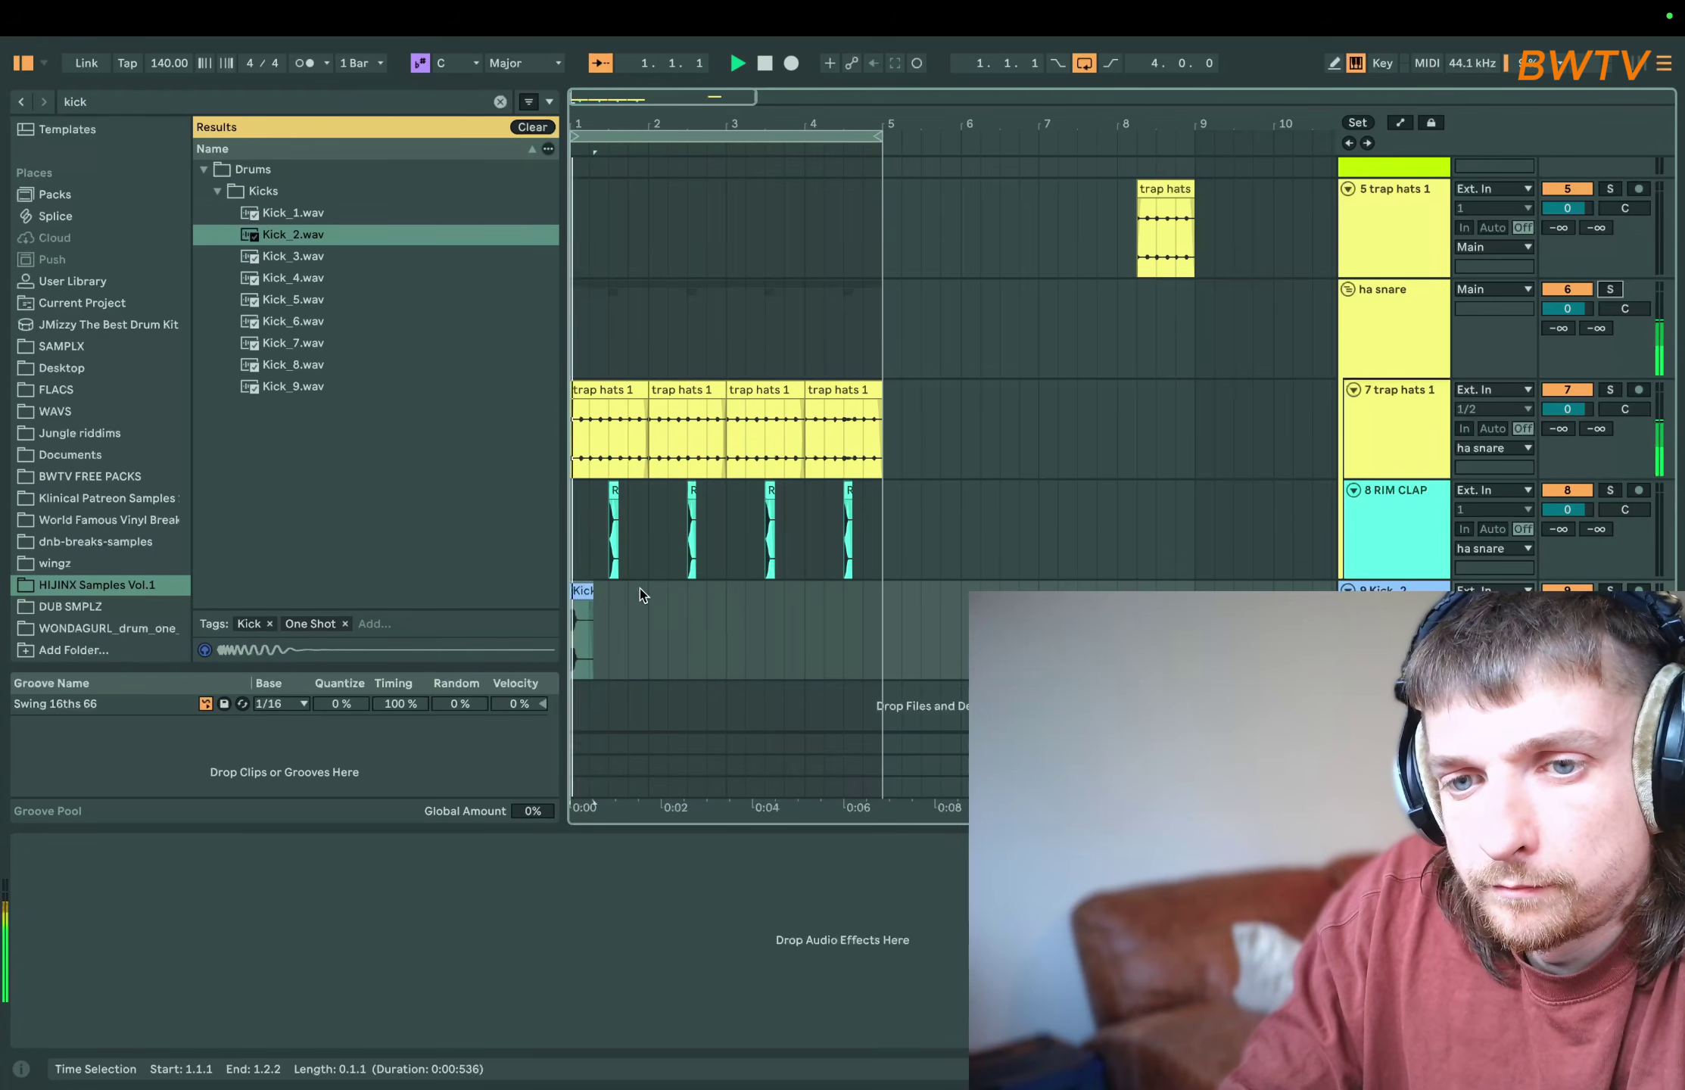
key(space)
- Find Gate in the audio effects with "gate" and add it after ValhallaRoom on the ha snare group
key(super+f)
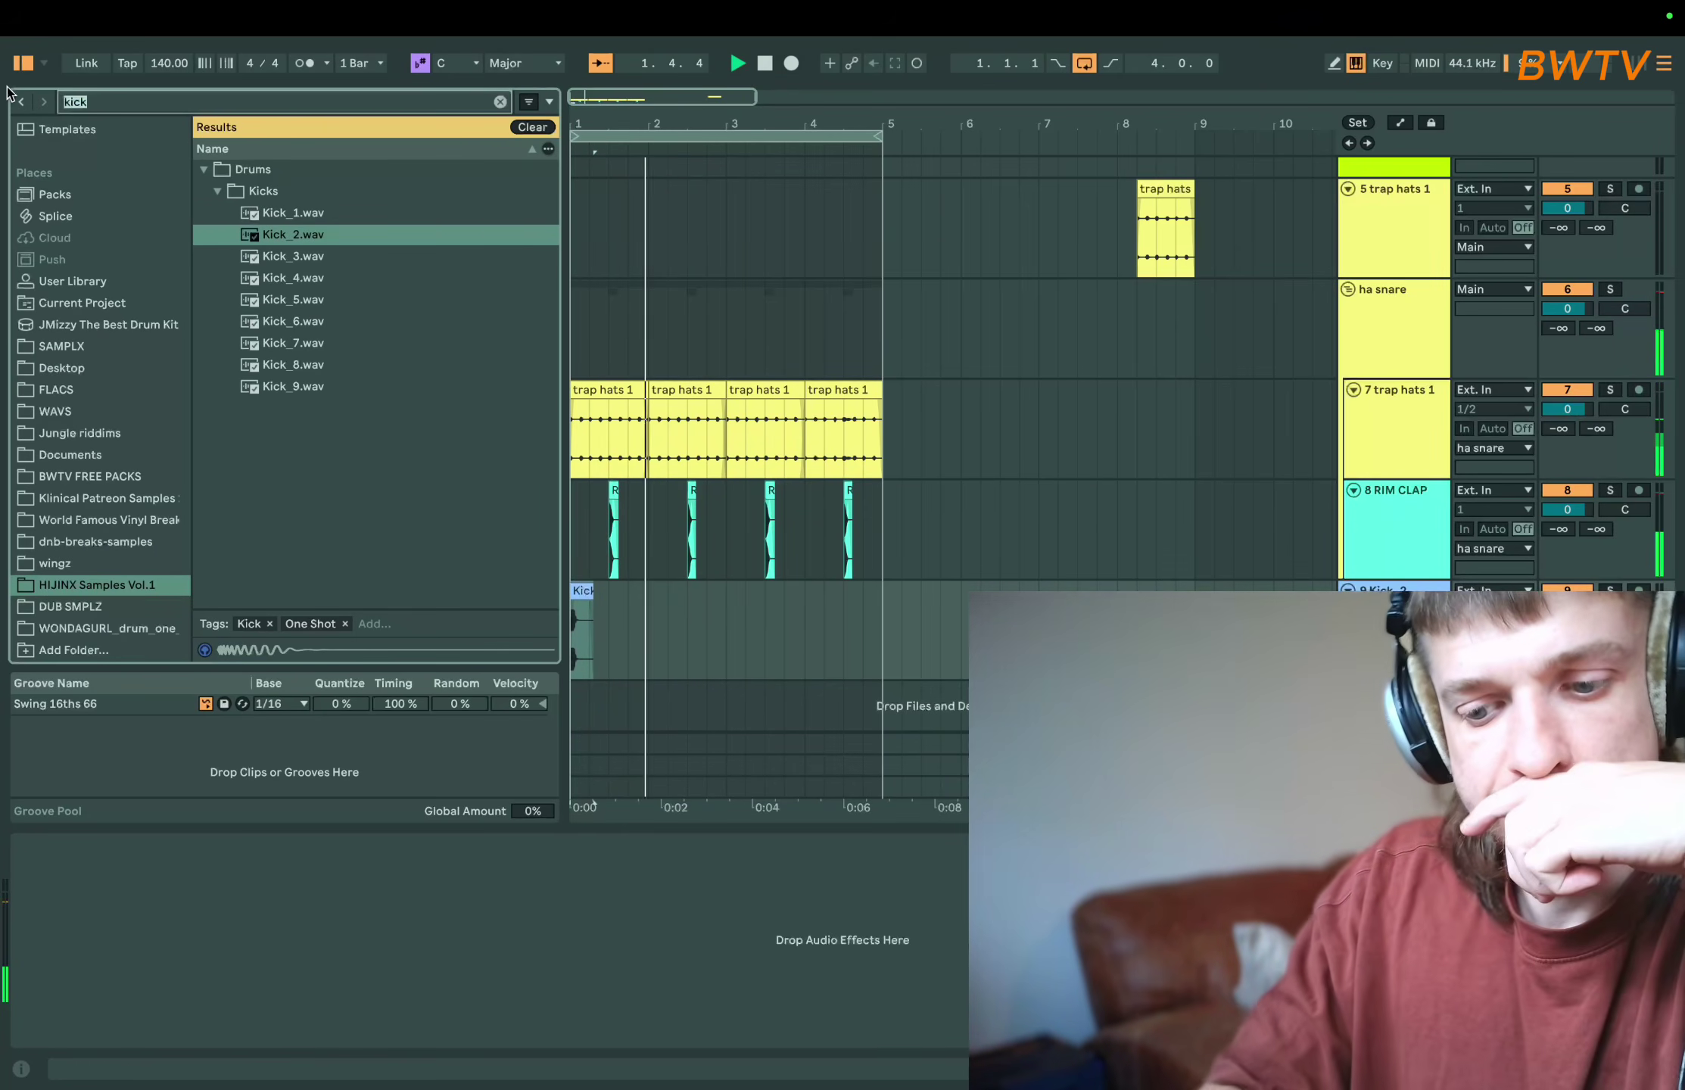
text(gate)
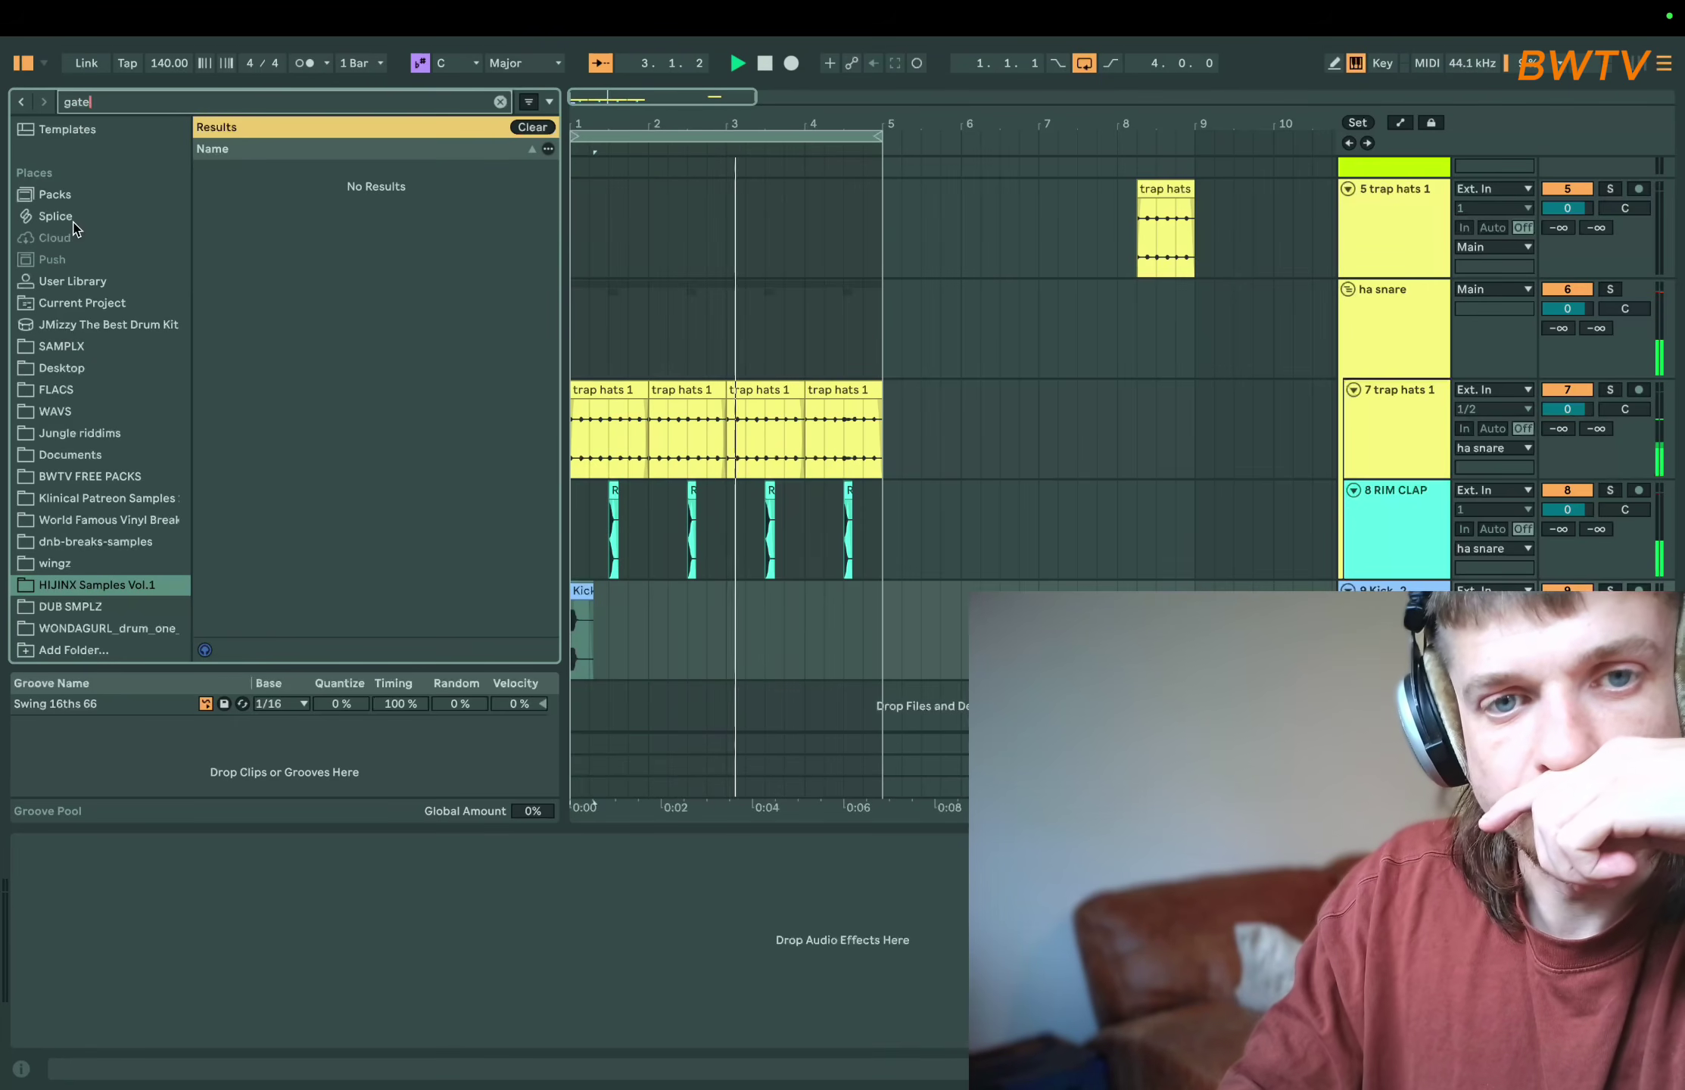
scroll(99, 378, up, 5)
click(76, 263)
drag(248, 233, 1377, 335)
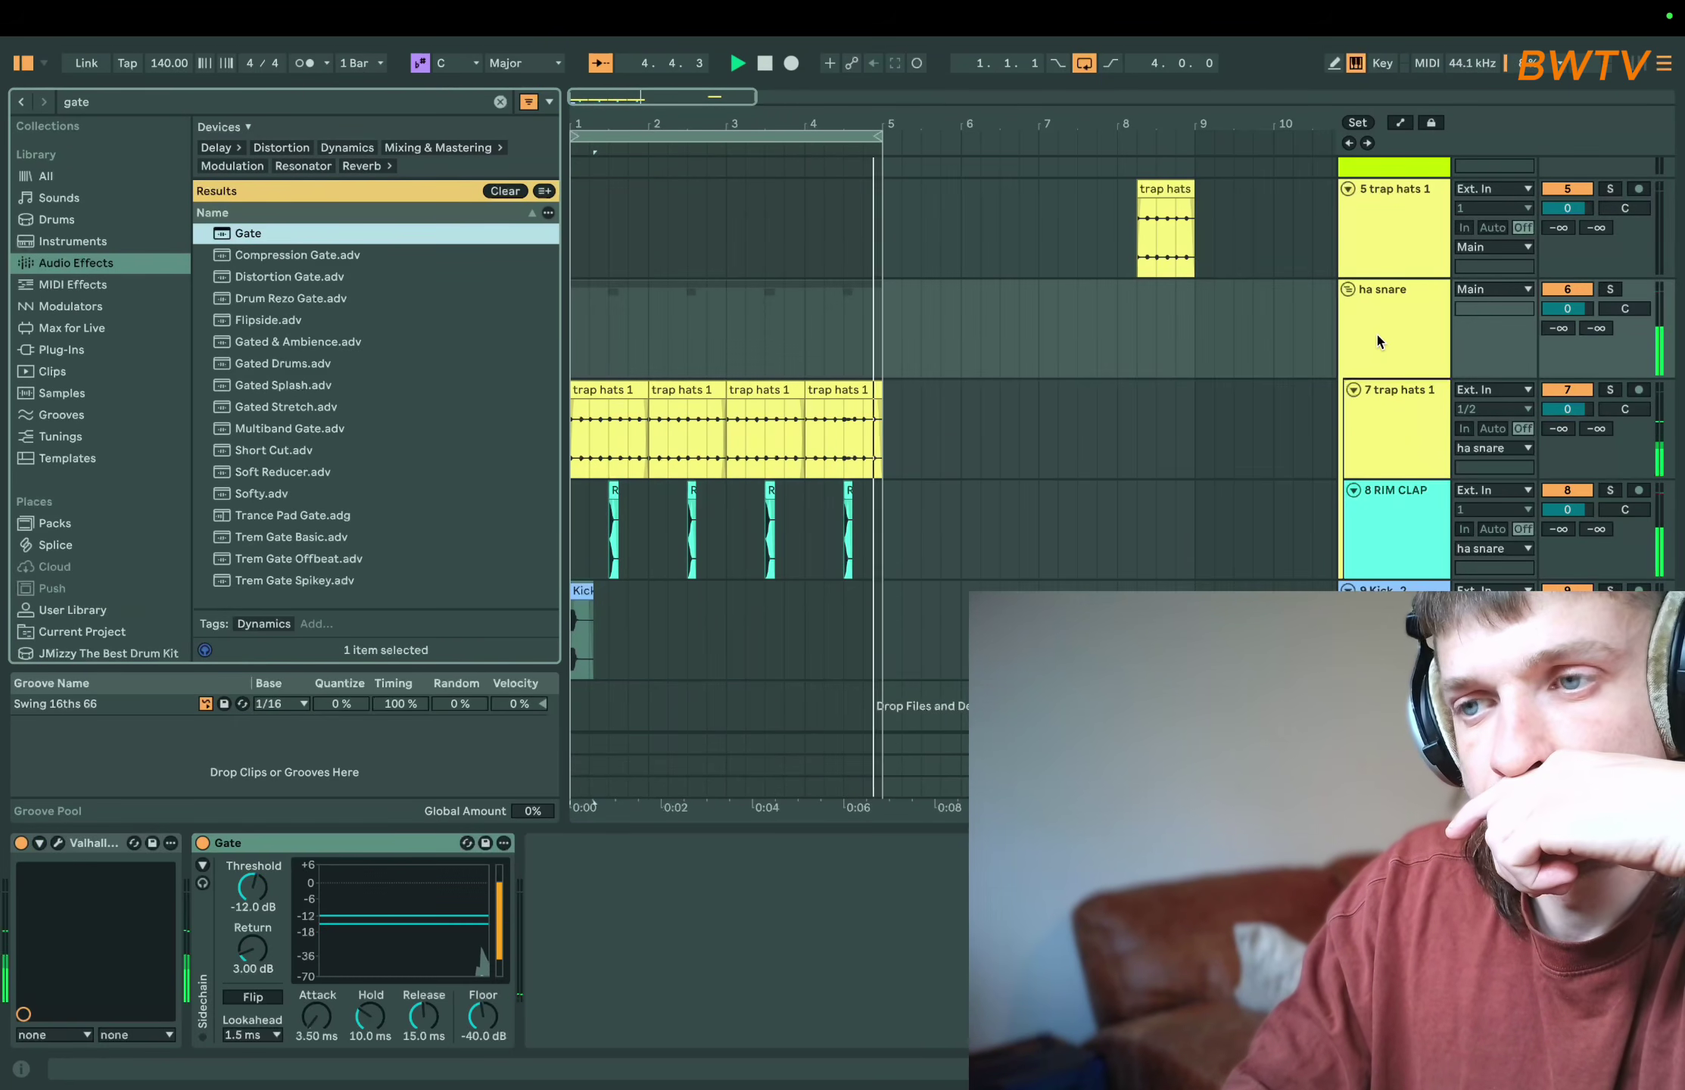
- Sidechain the Gate from 9-Kick 2, turn on Flip, and play the loop
click(203, 865)
click(265, 910)
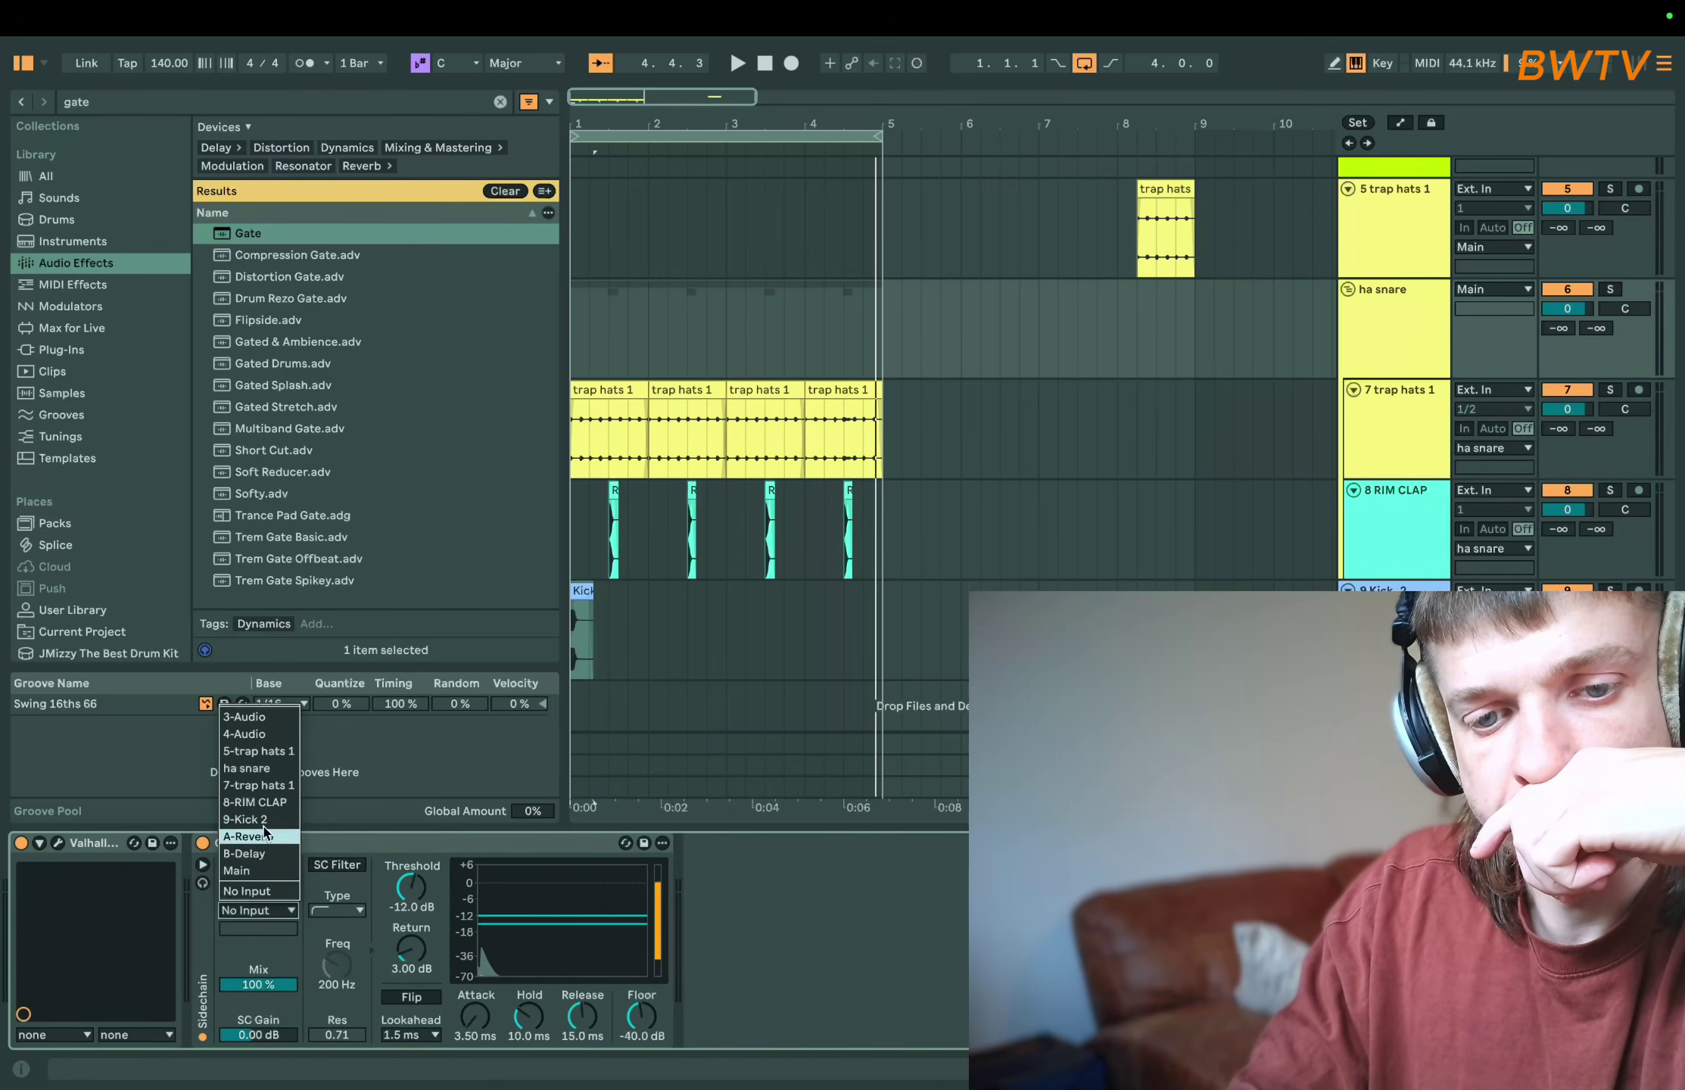
click(257, 820)
click(412, 997)
key(space)
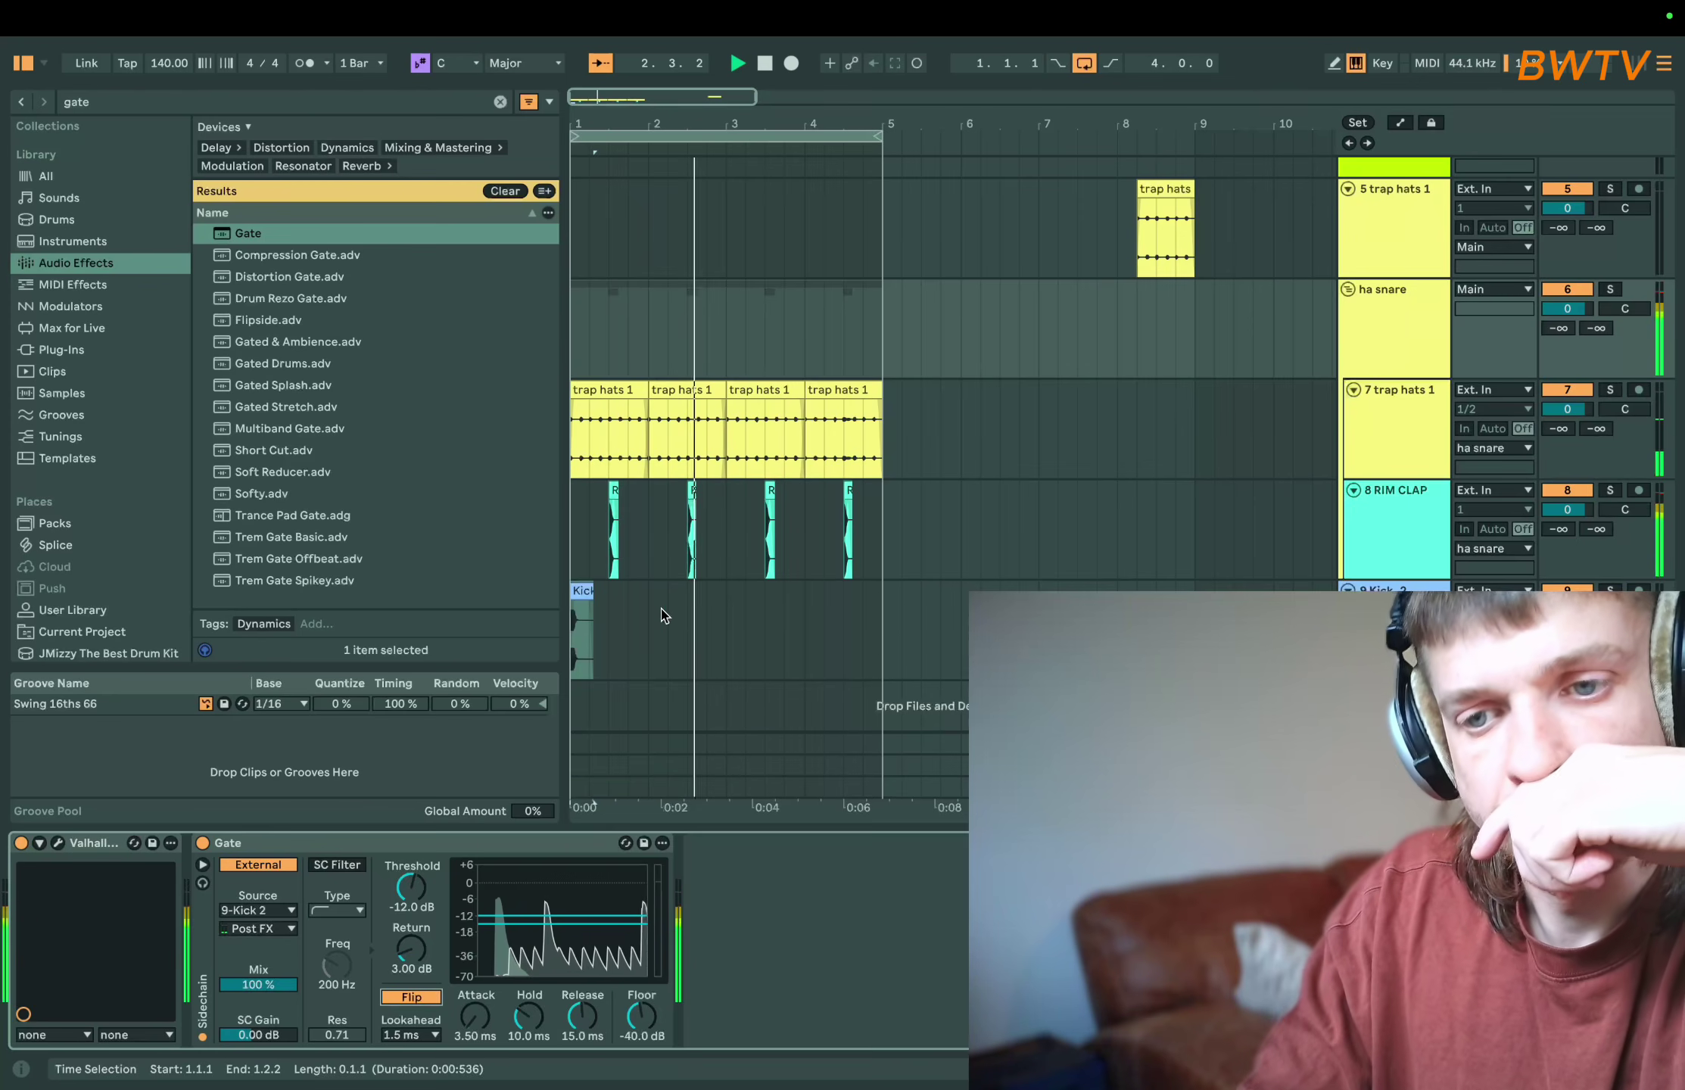
- Build a two-bar kick pattern with hits on 1.1, 2.2 and 2.4, and duplicate it across bars 3 and 4
drag(658, 624, 573, 629)
key(super+d)
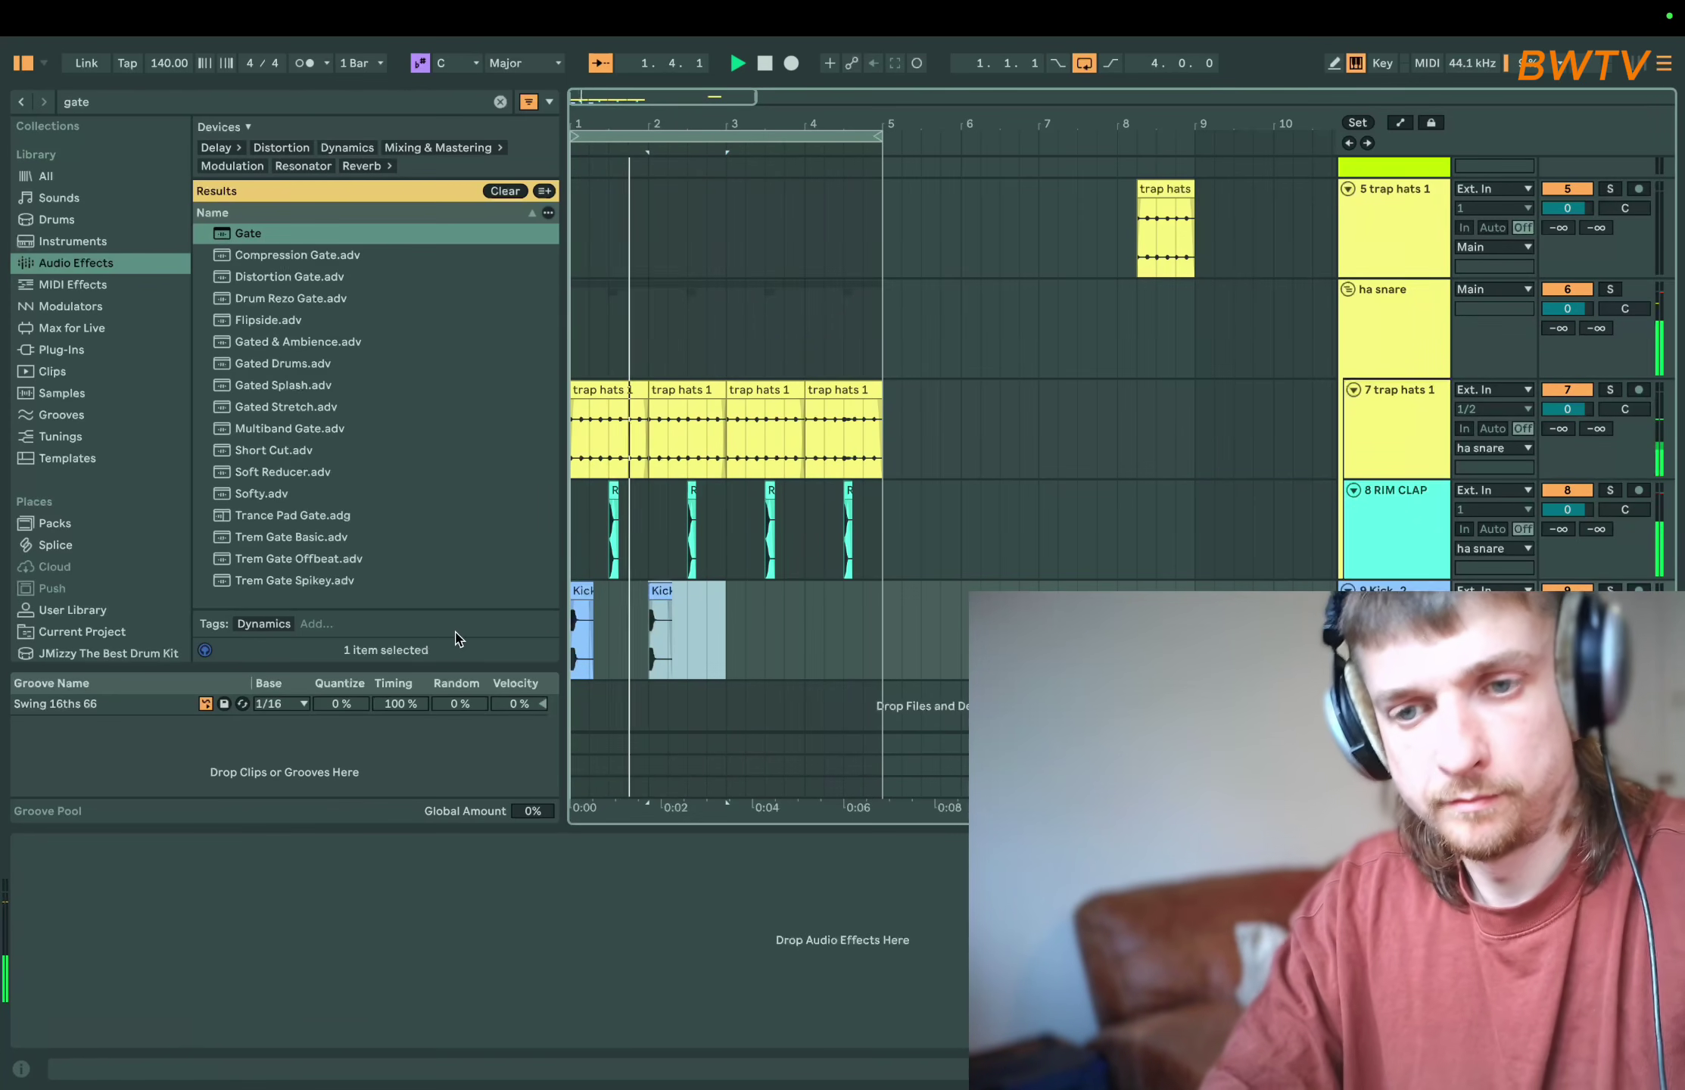
drag(661, 592, 433, 632)
click(682, 590)
key(space)
key(super+d)
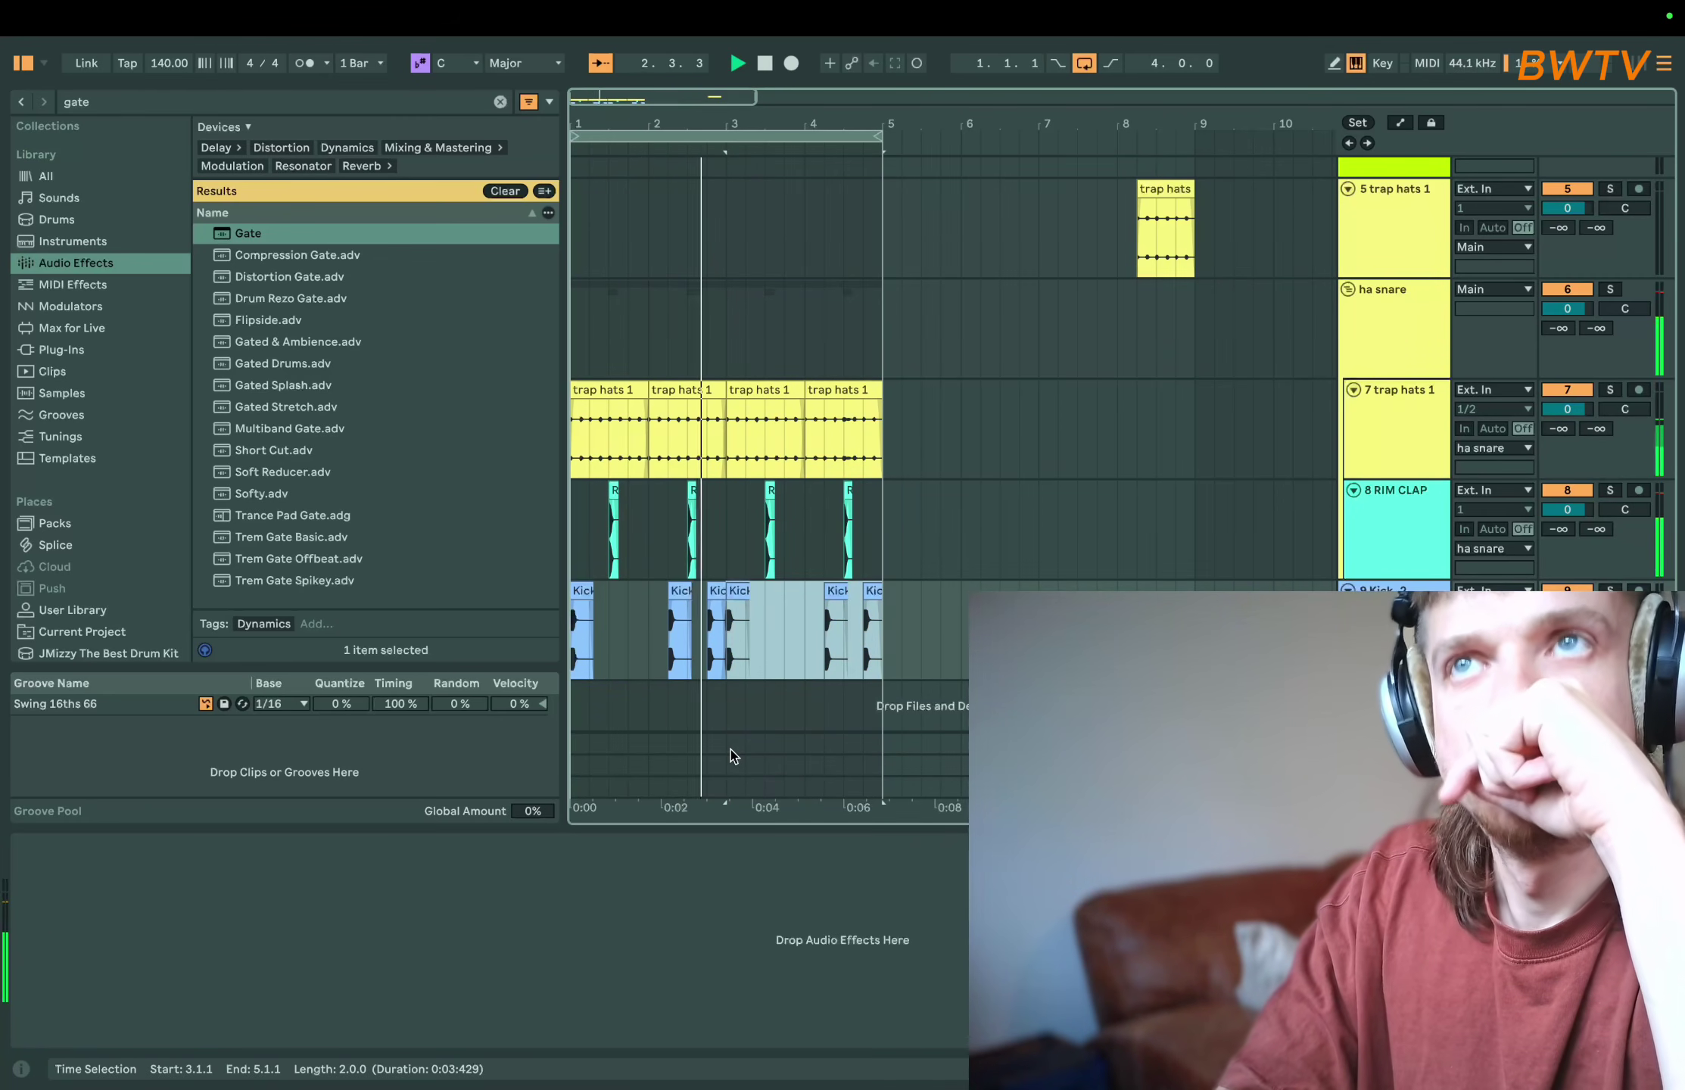
- Group the ha snare group with the kick track, name the new group "drums]", solo it and audition the loop
key(space)
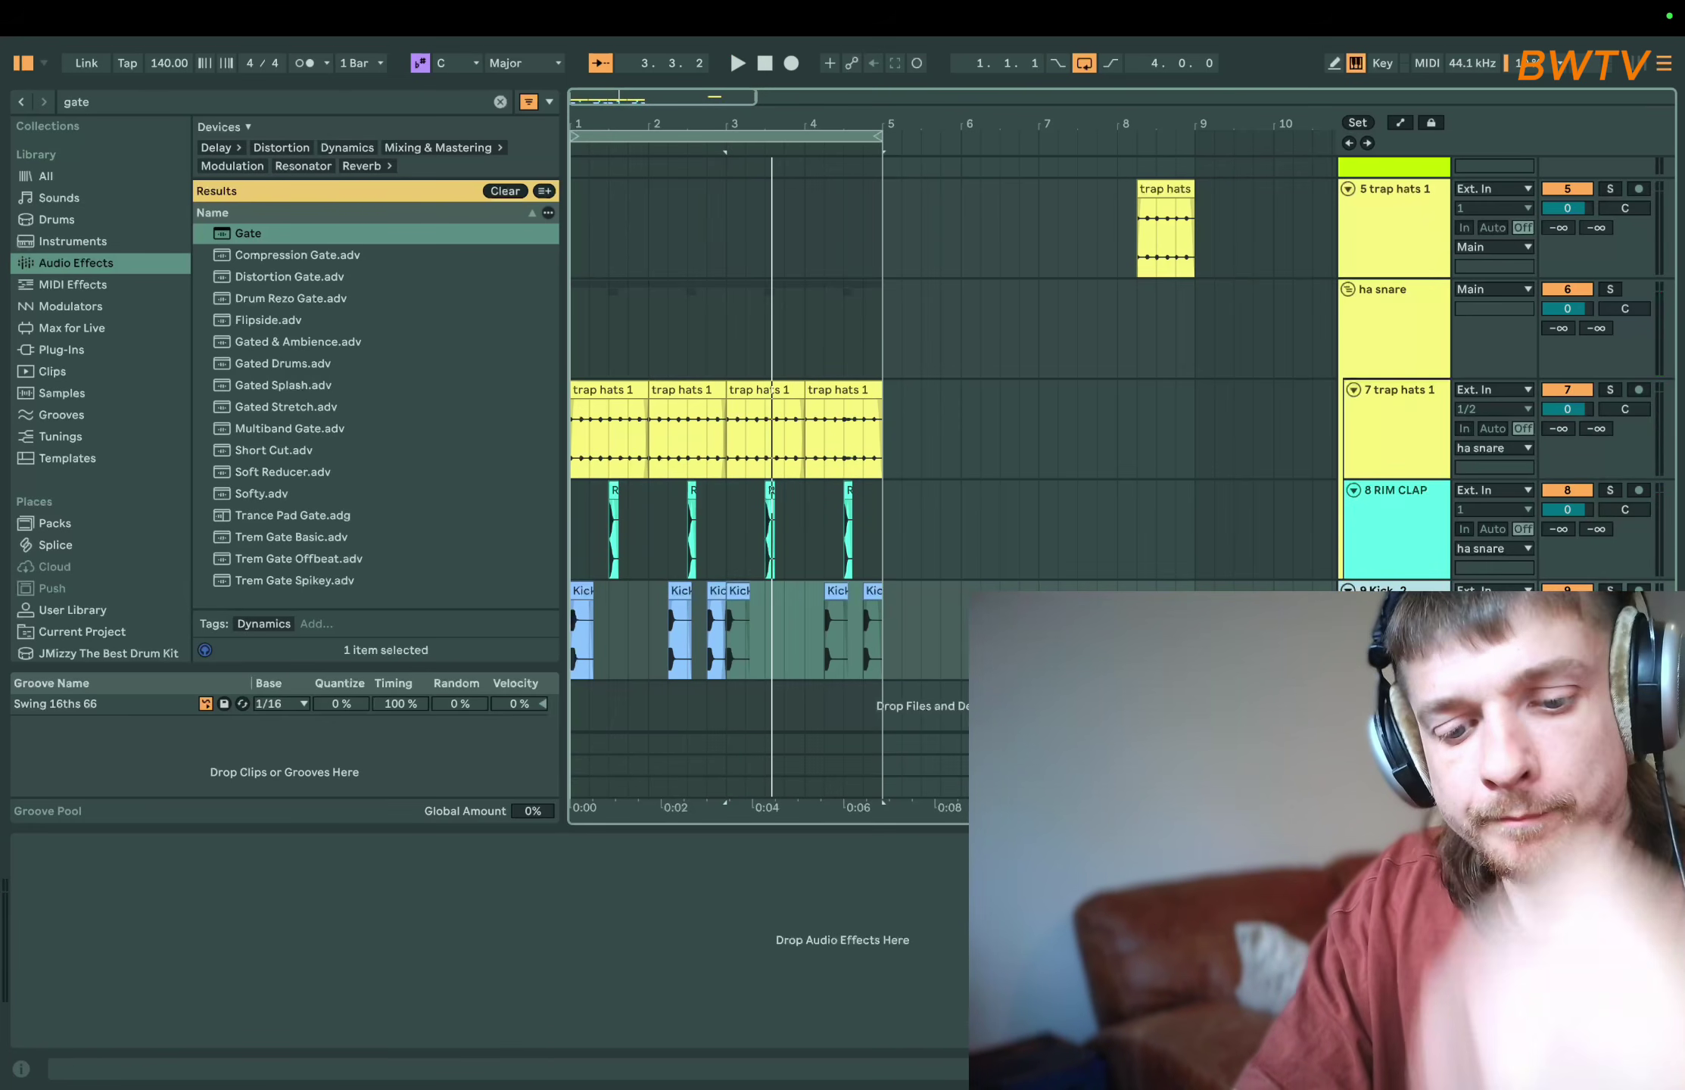
click(1411, 332)
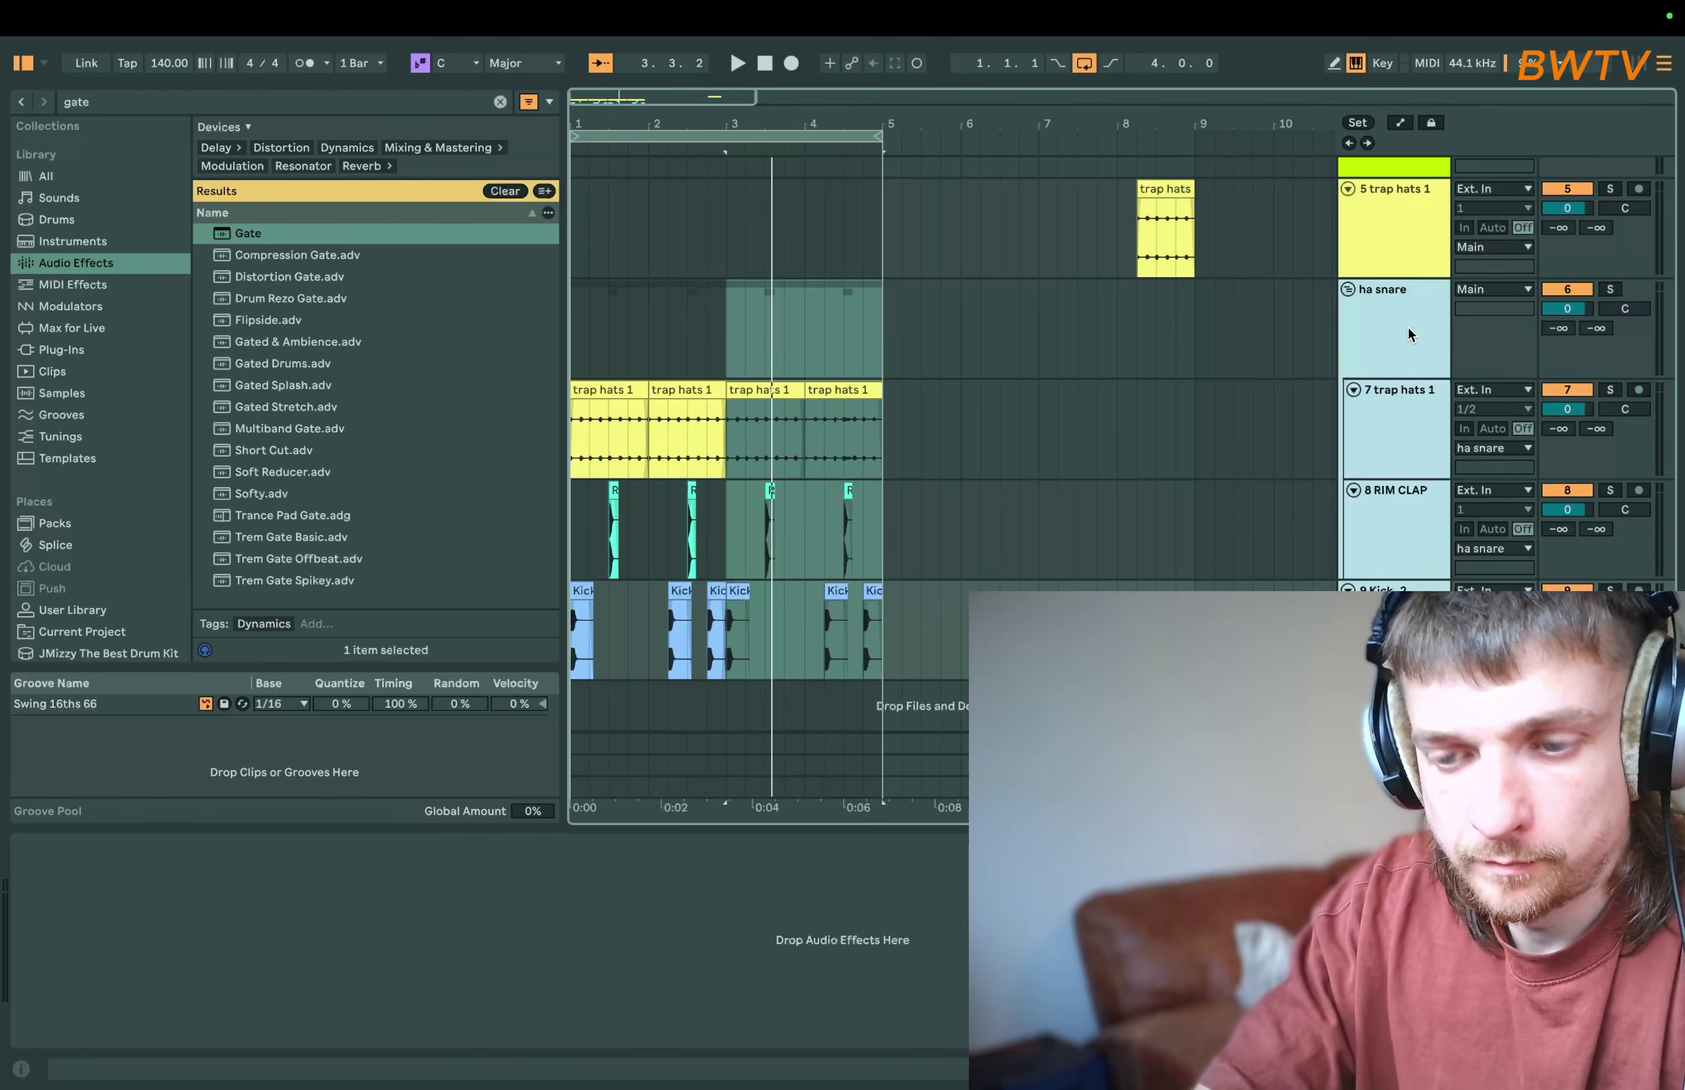
key(ctrl+g)
key(ctrl+r)
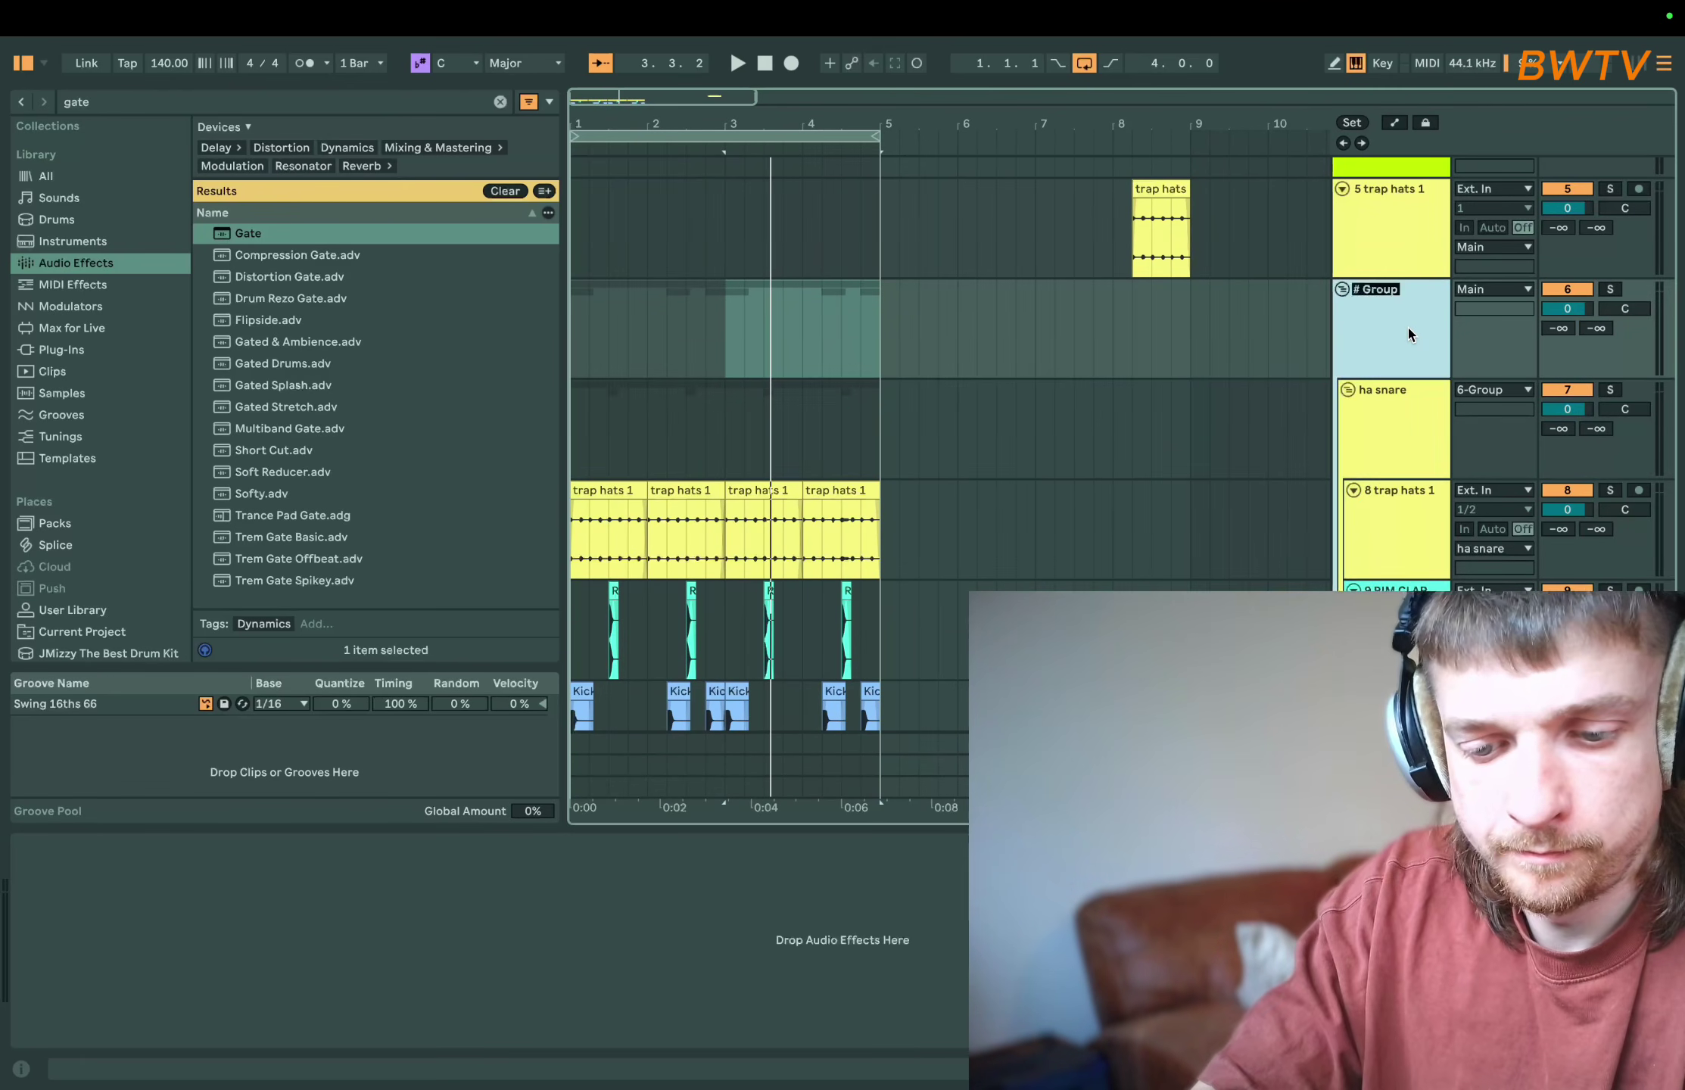
text(drums])
click(1610, 288)
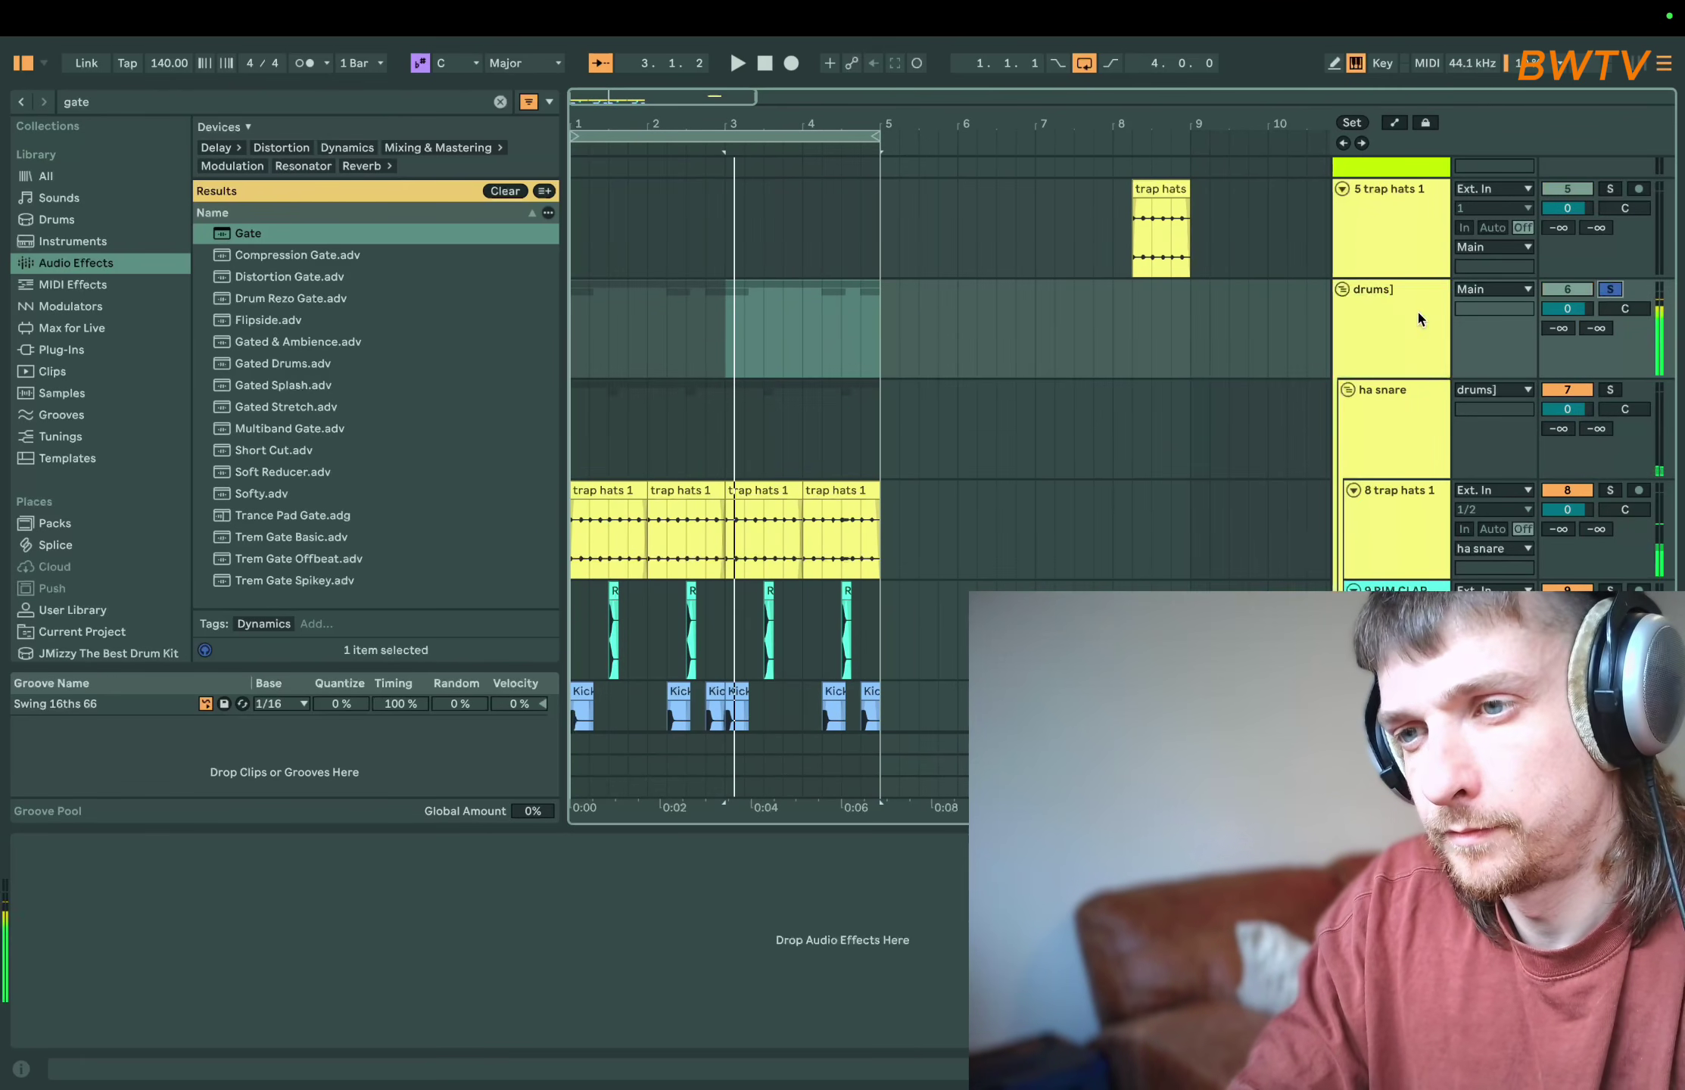
key(space)
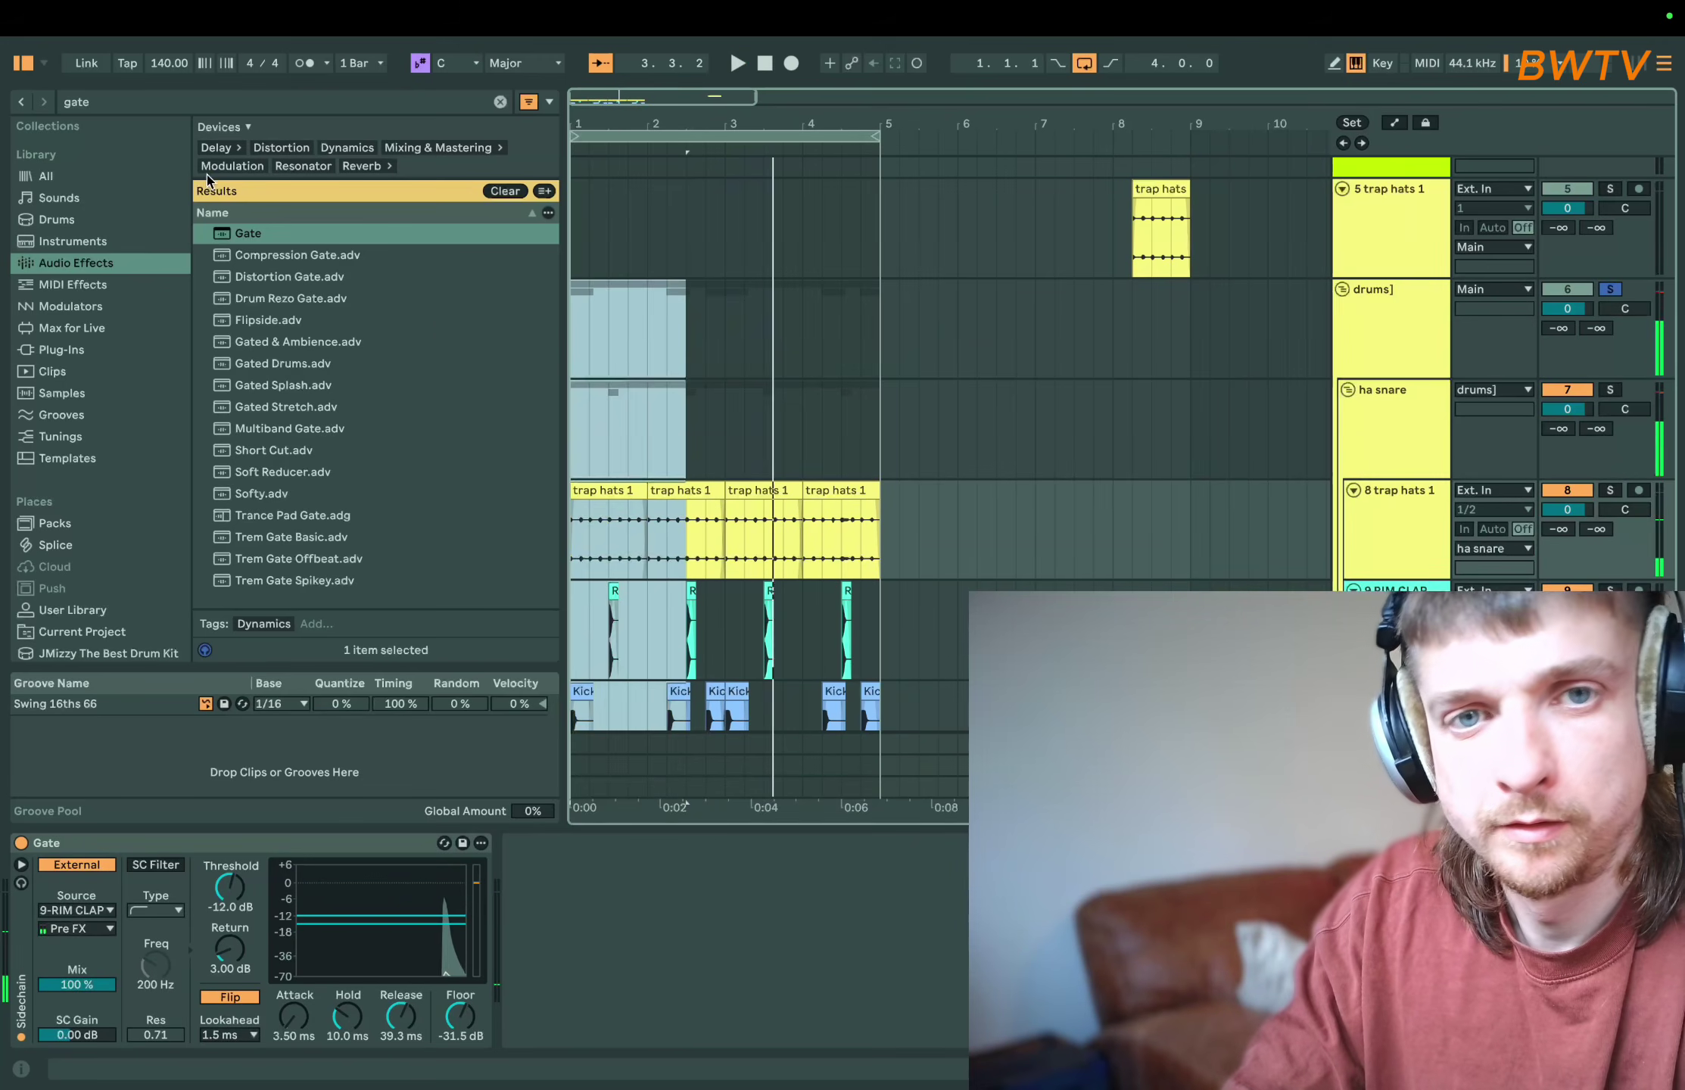
key(space)
- Find Saturn among the plug-ins with "sat" and place it on the drums] group
key(ctrl+f)
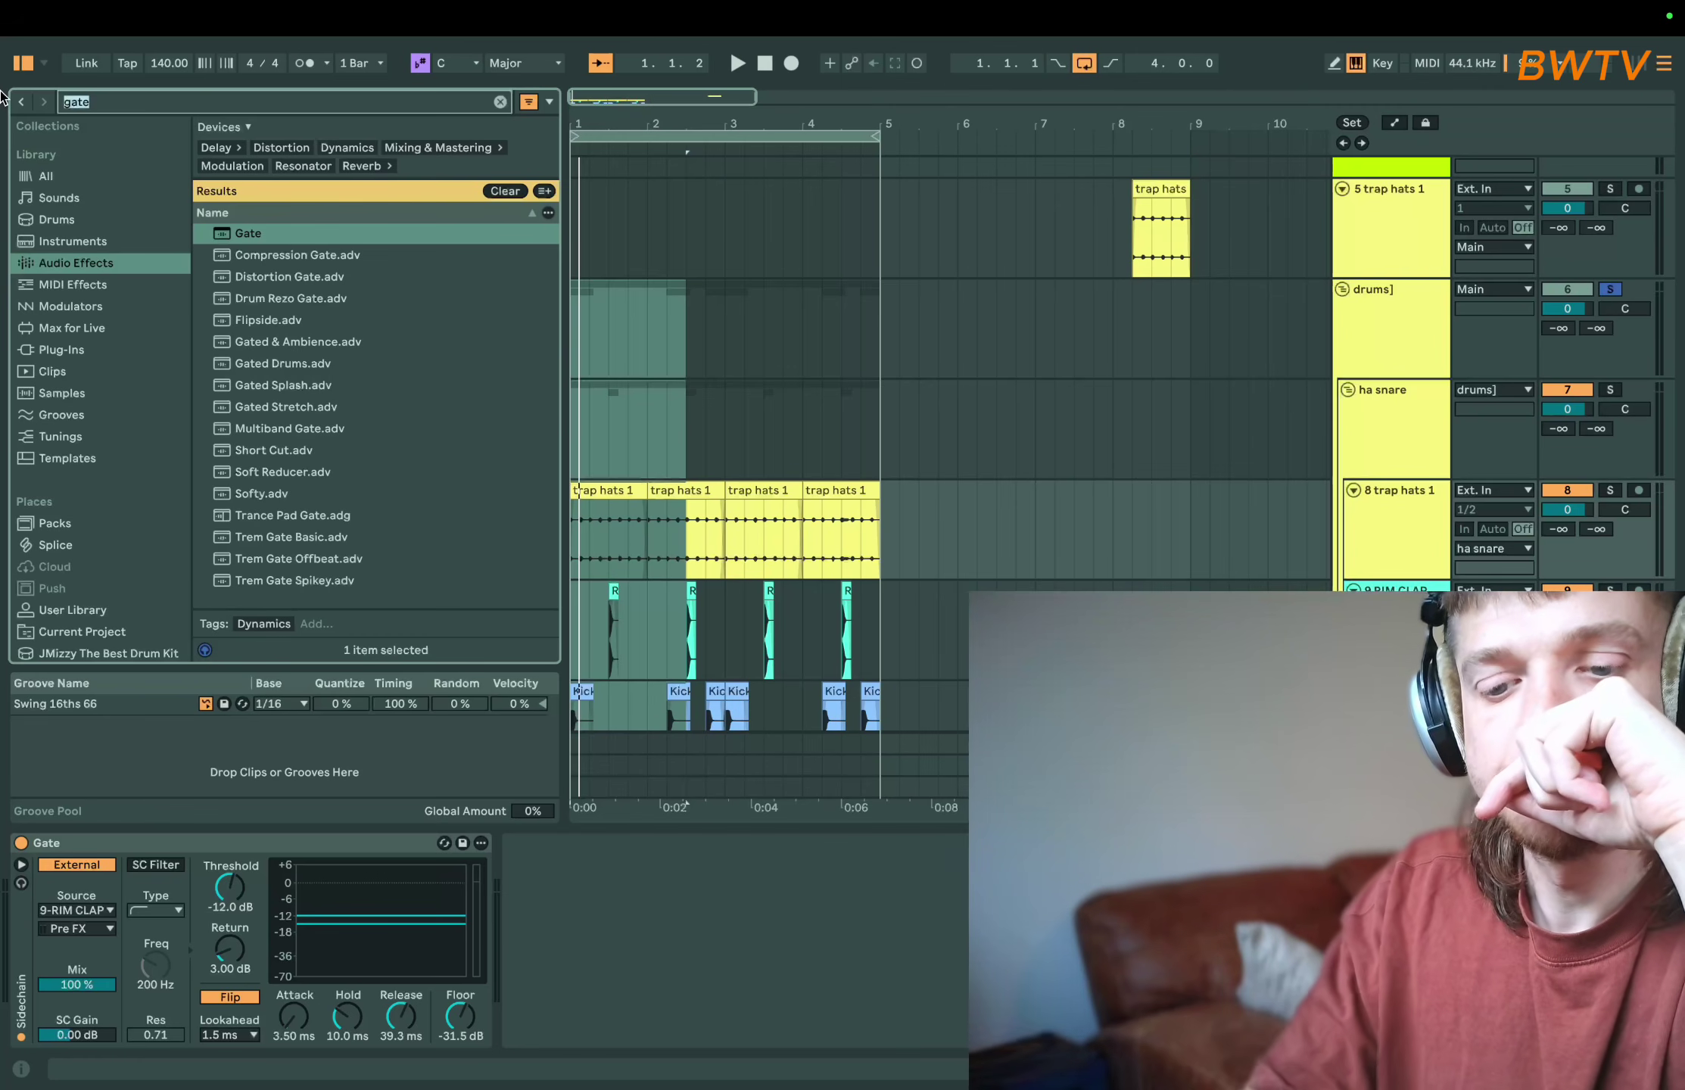
text(sat)
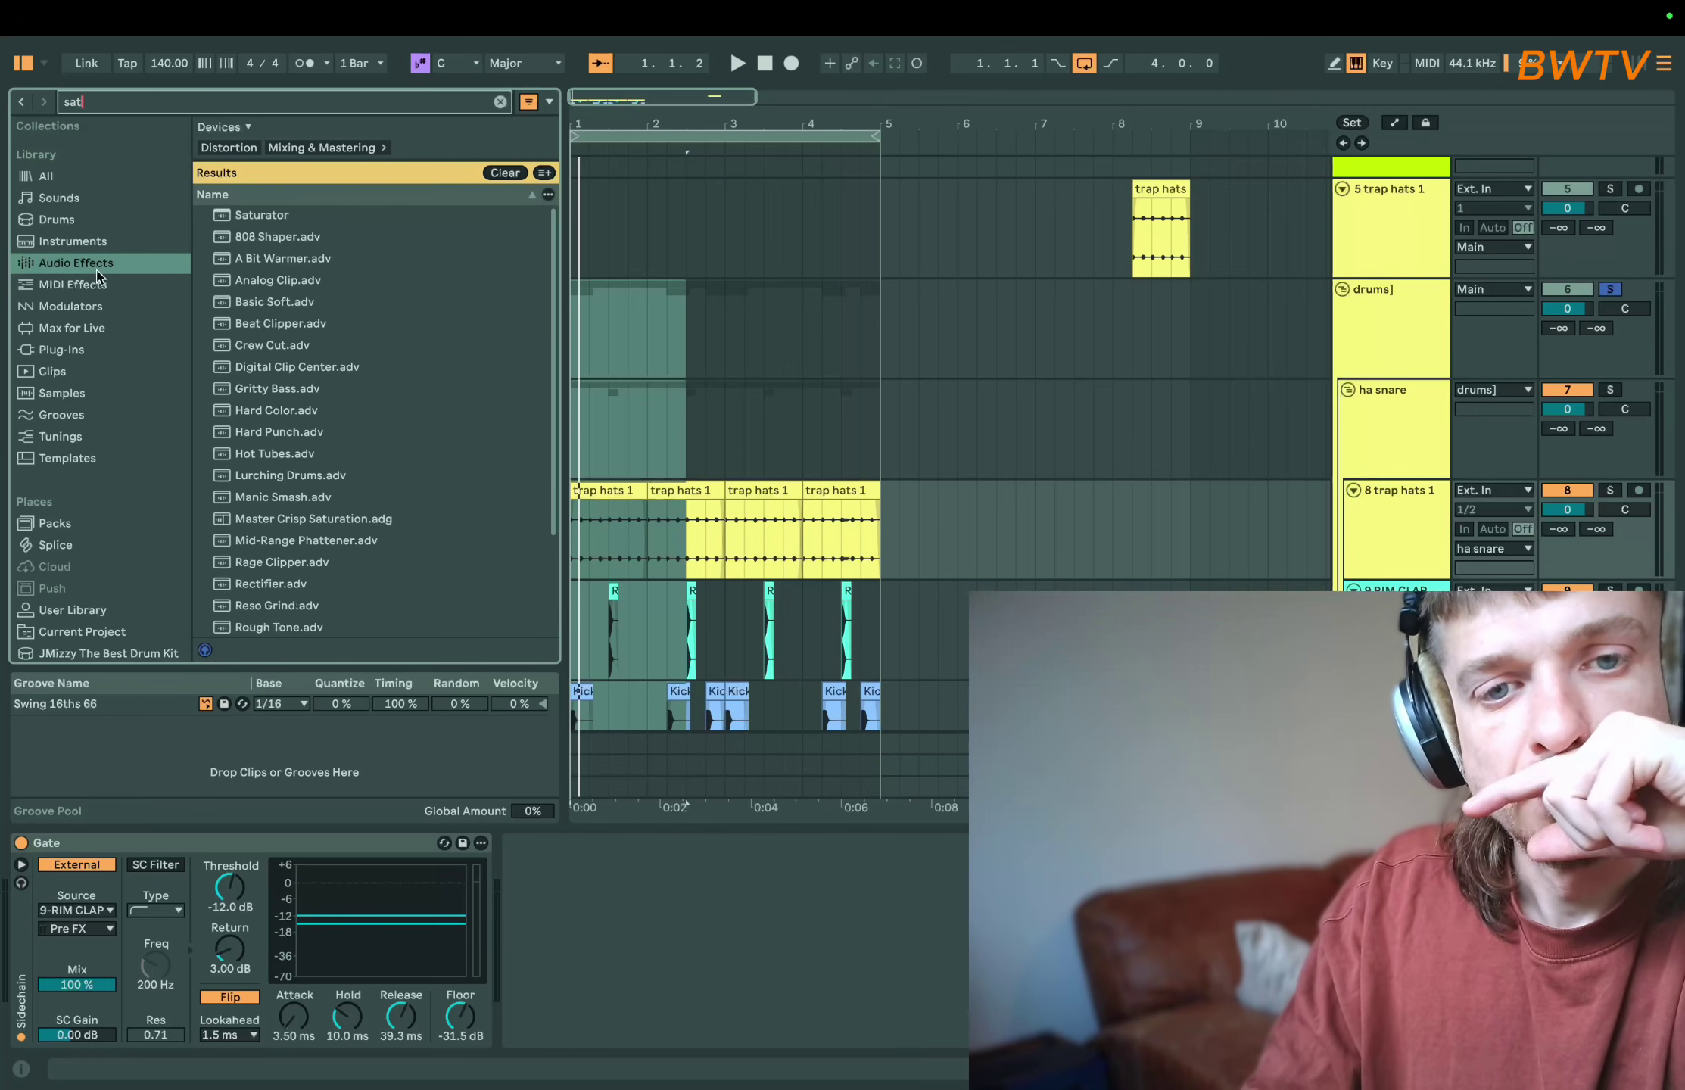
click(99, 357)
double_click(277, 344)
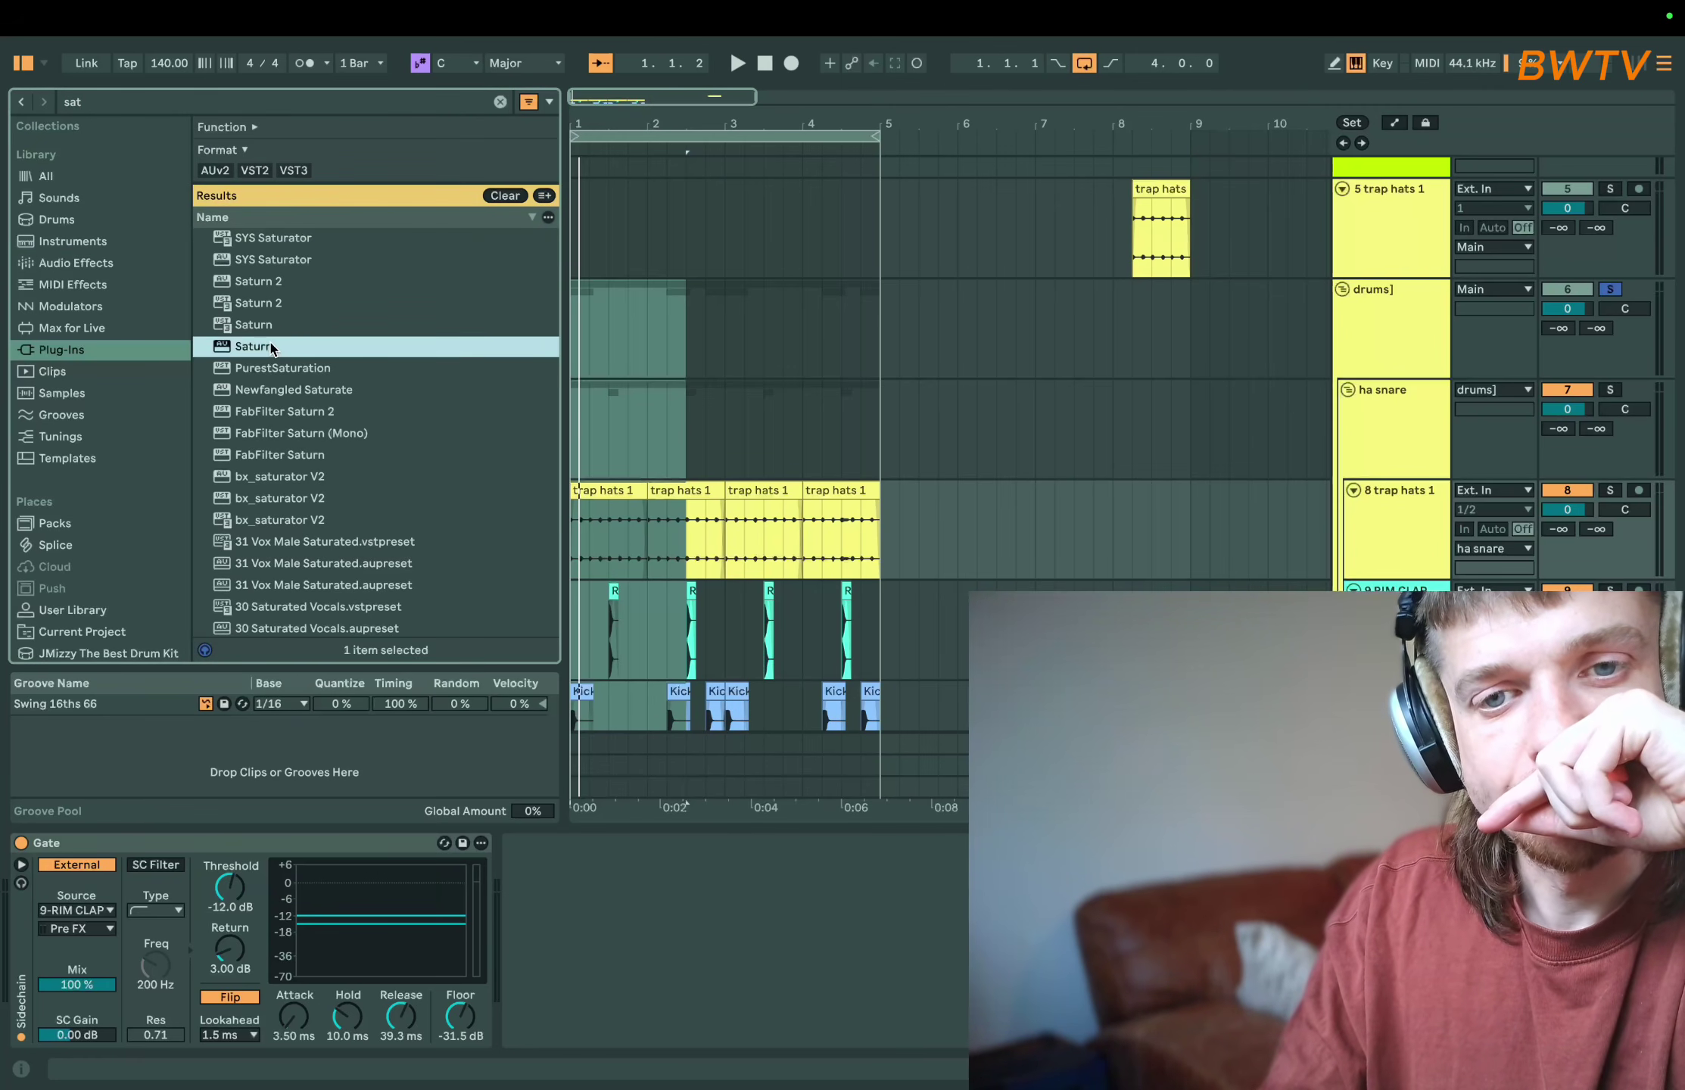
key(space)
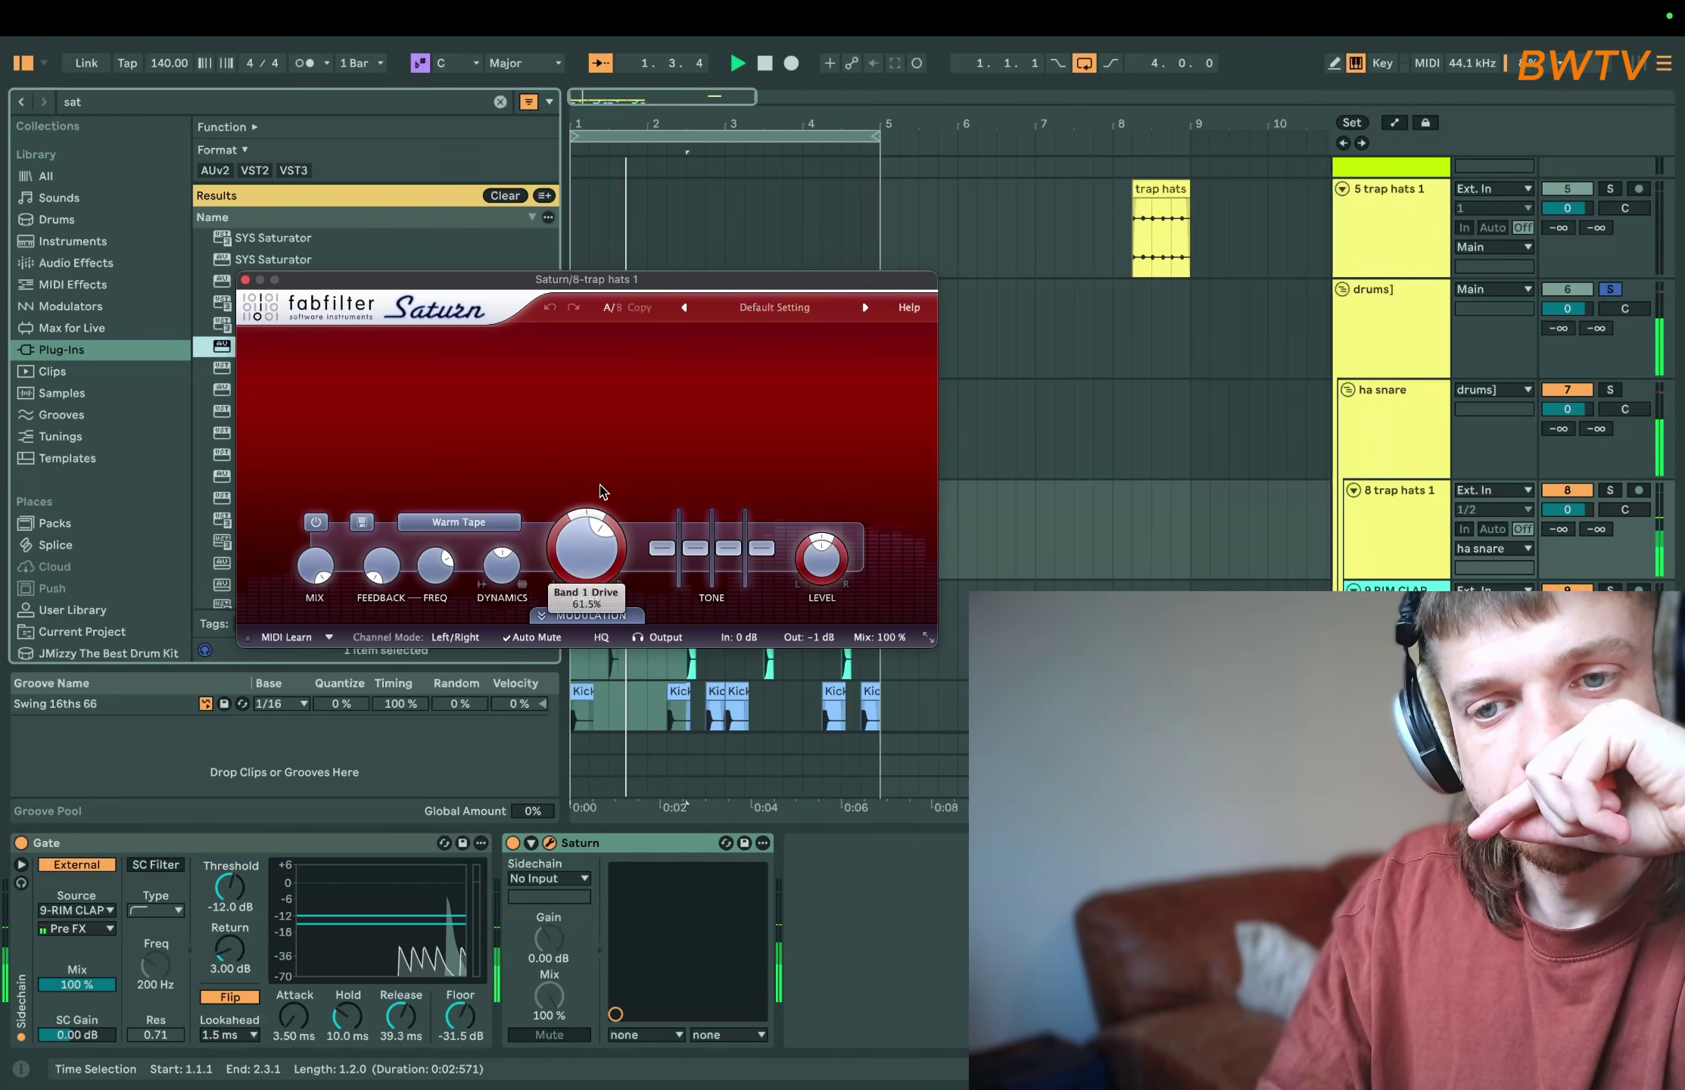
click(626, 848)
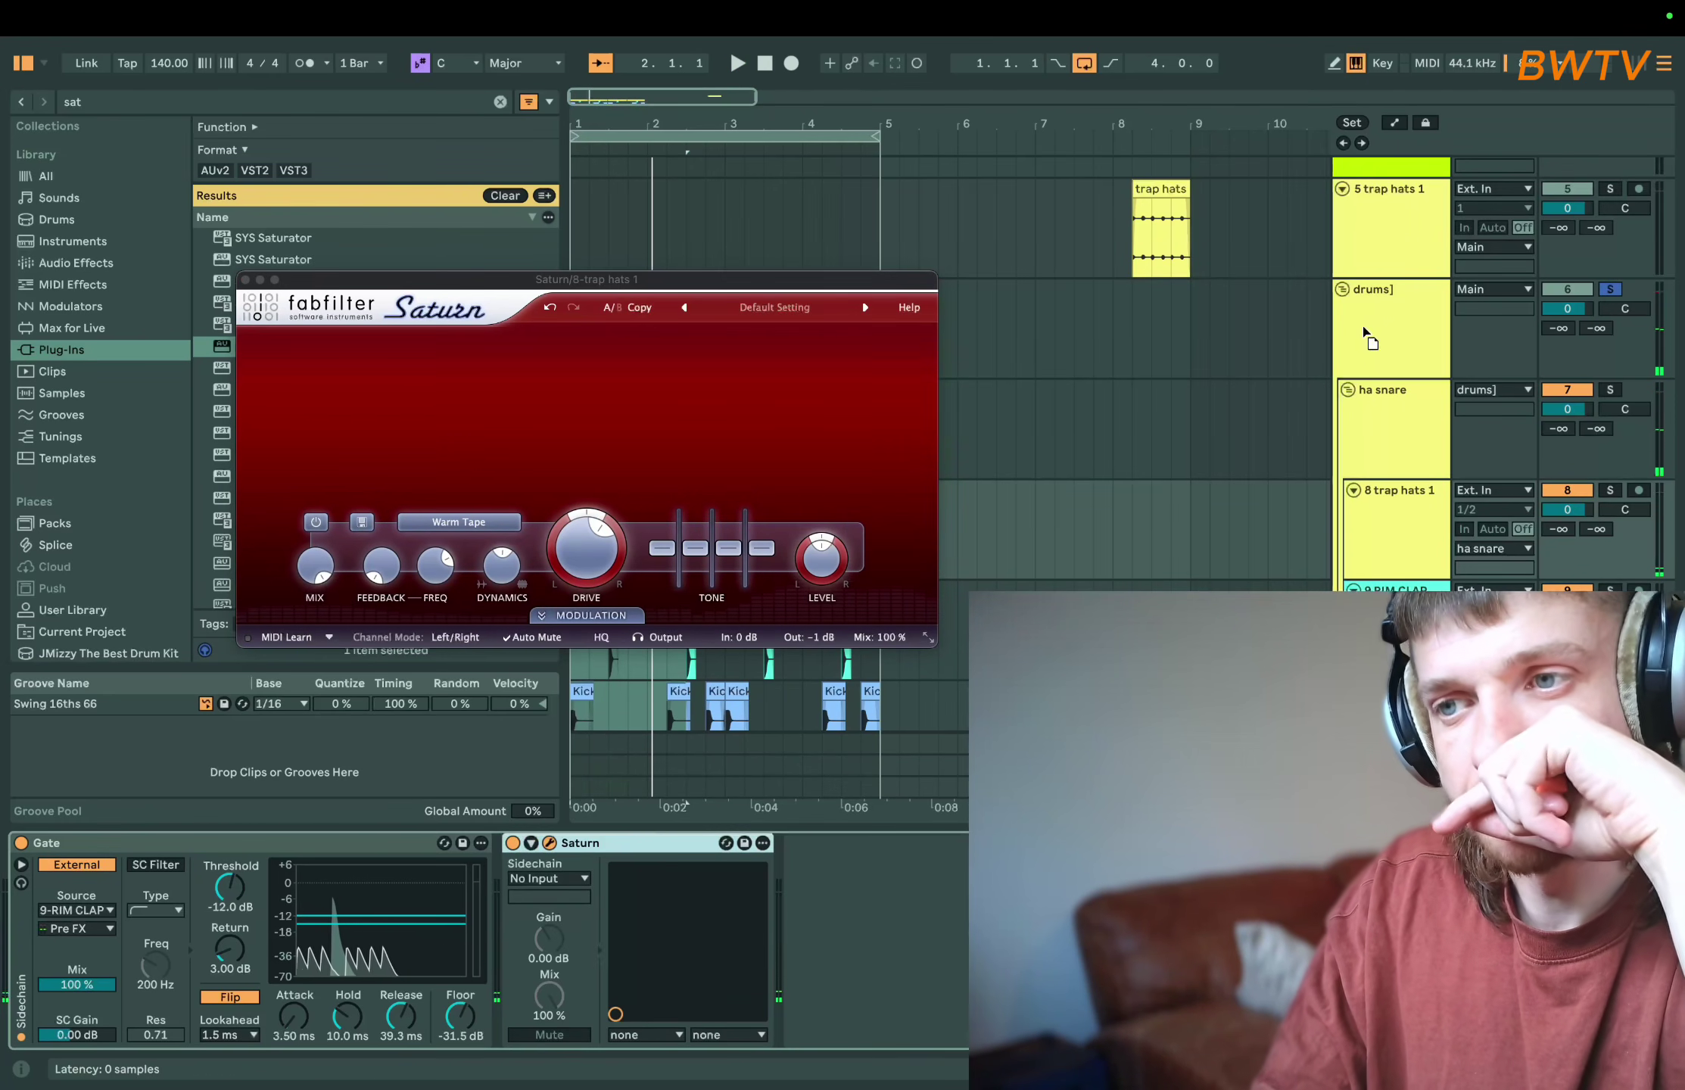
drag(1366, 337, 1370, 336)
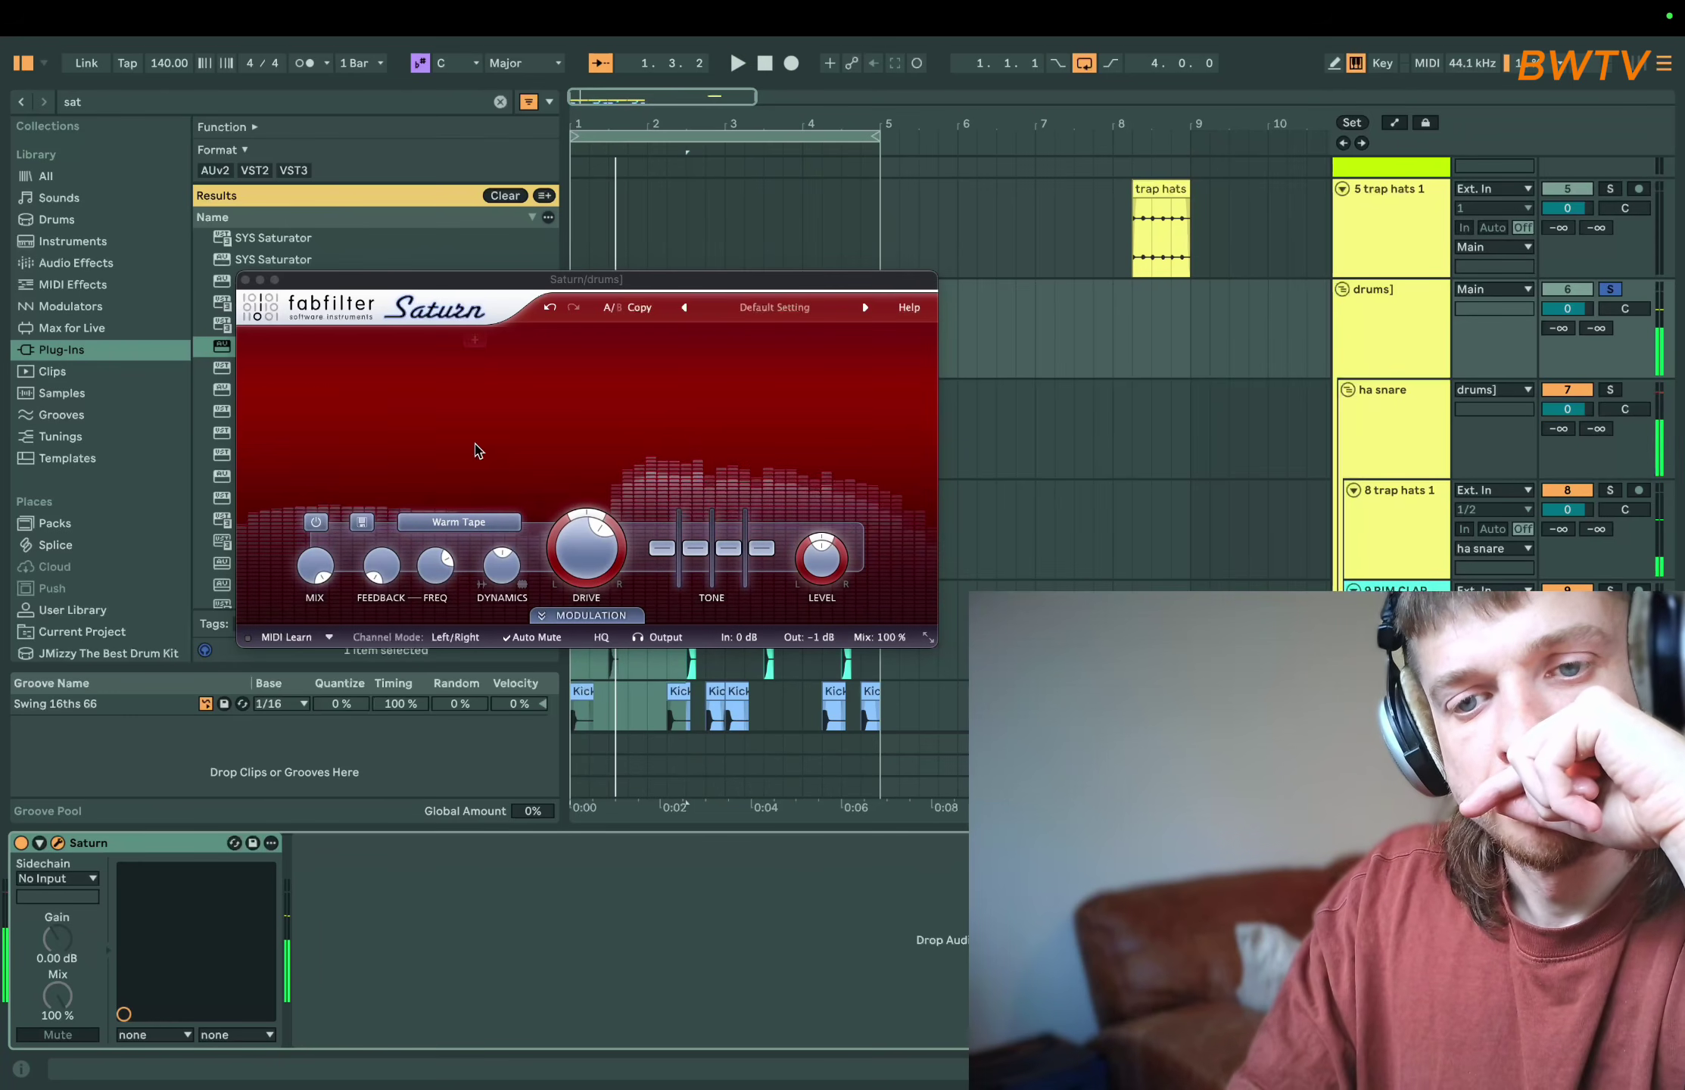
- Set Saturn to Gentle Saturation, split off a low band, and set that band's dynamics to -1.000 and mix to about 24%
click(459, 522)
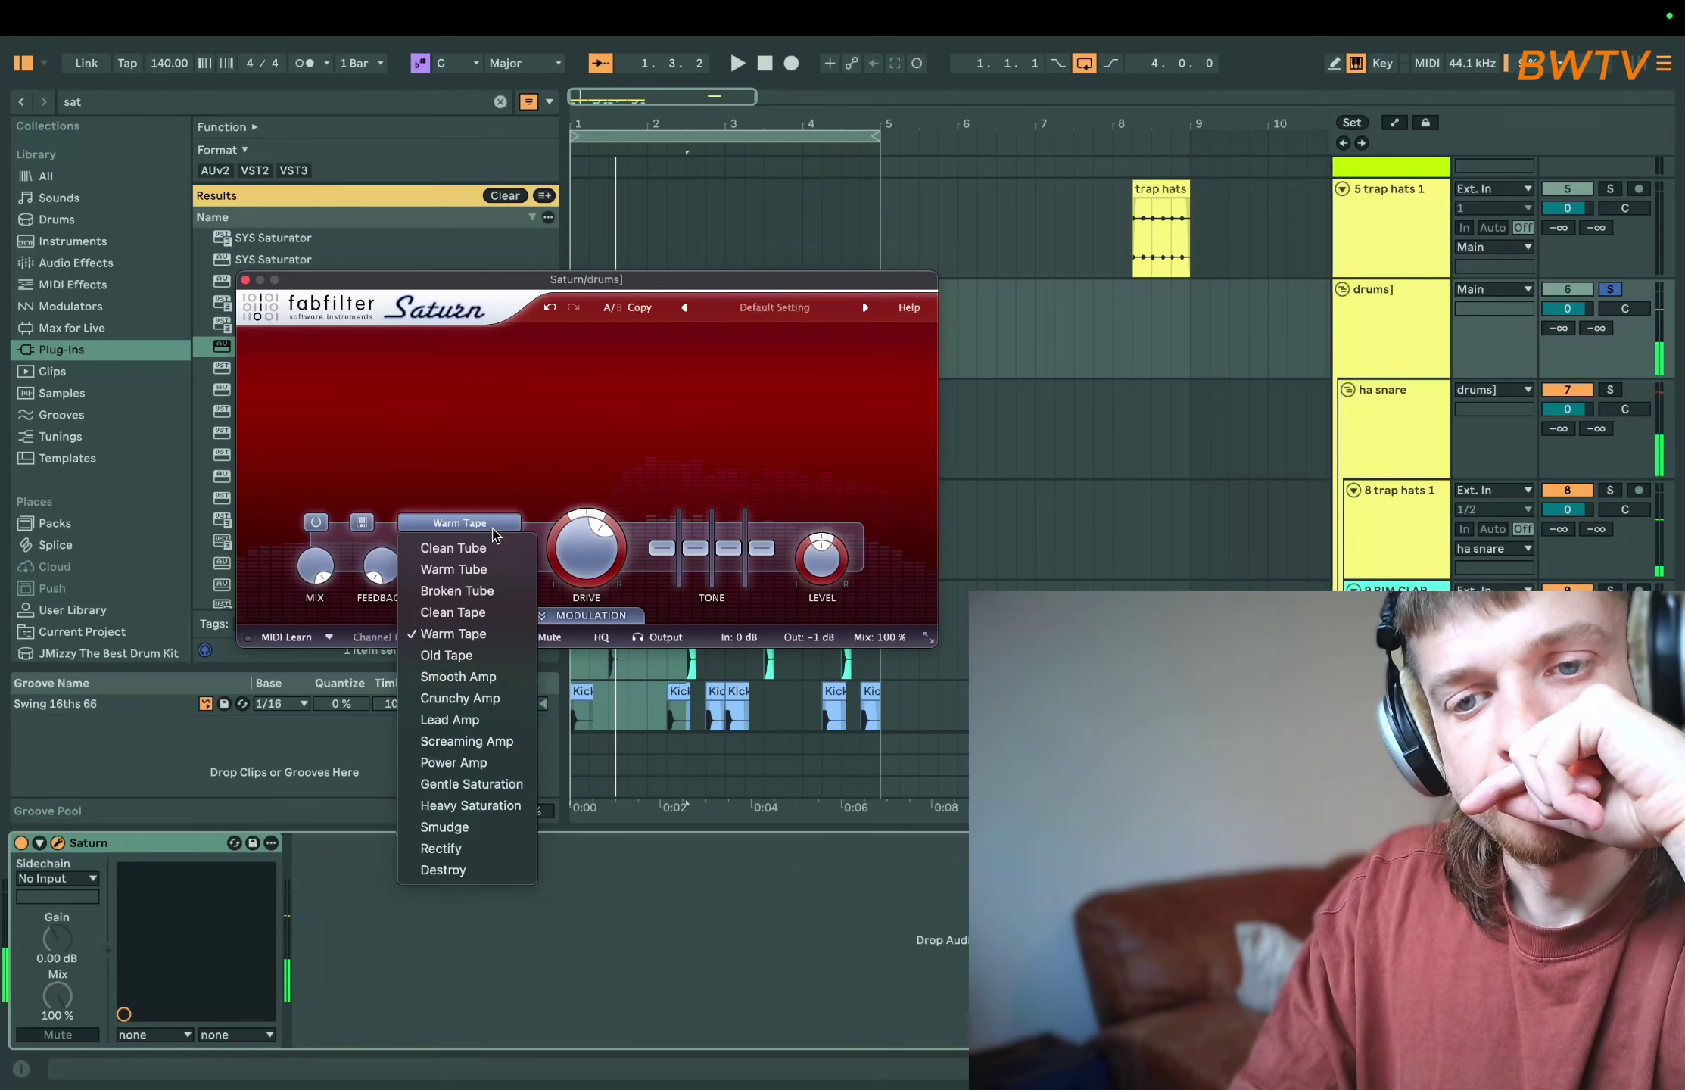
click(486, 785)
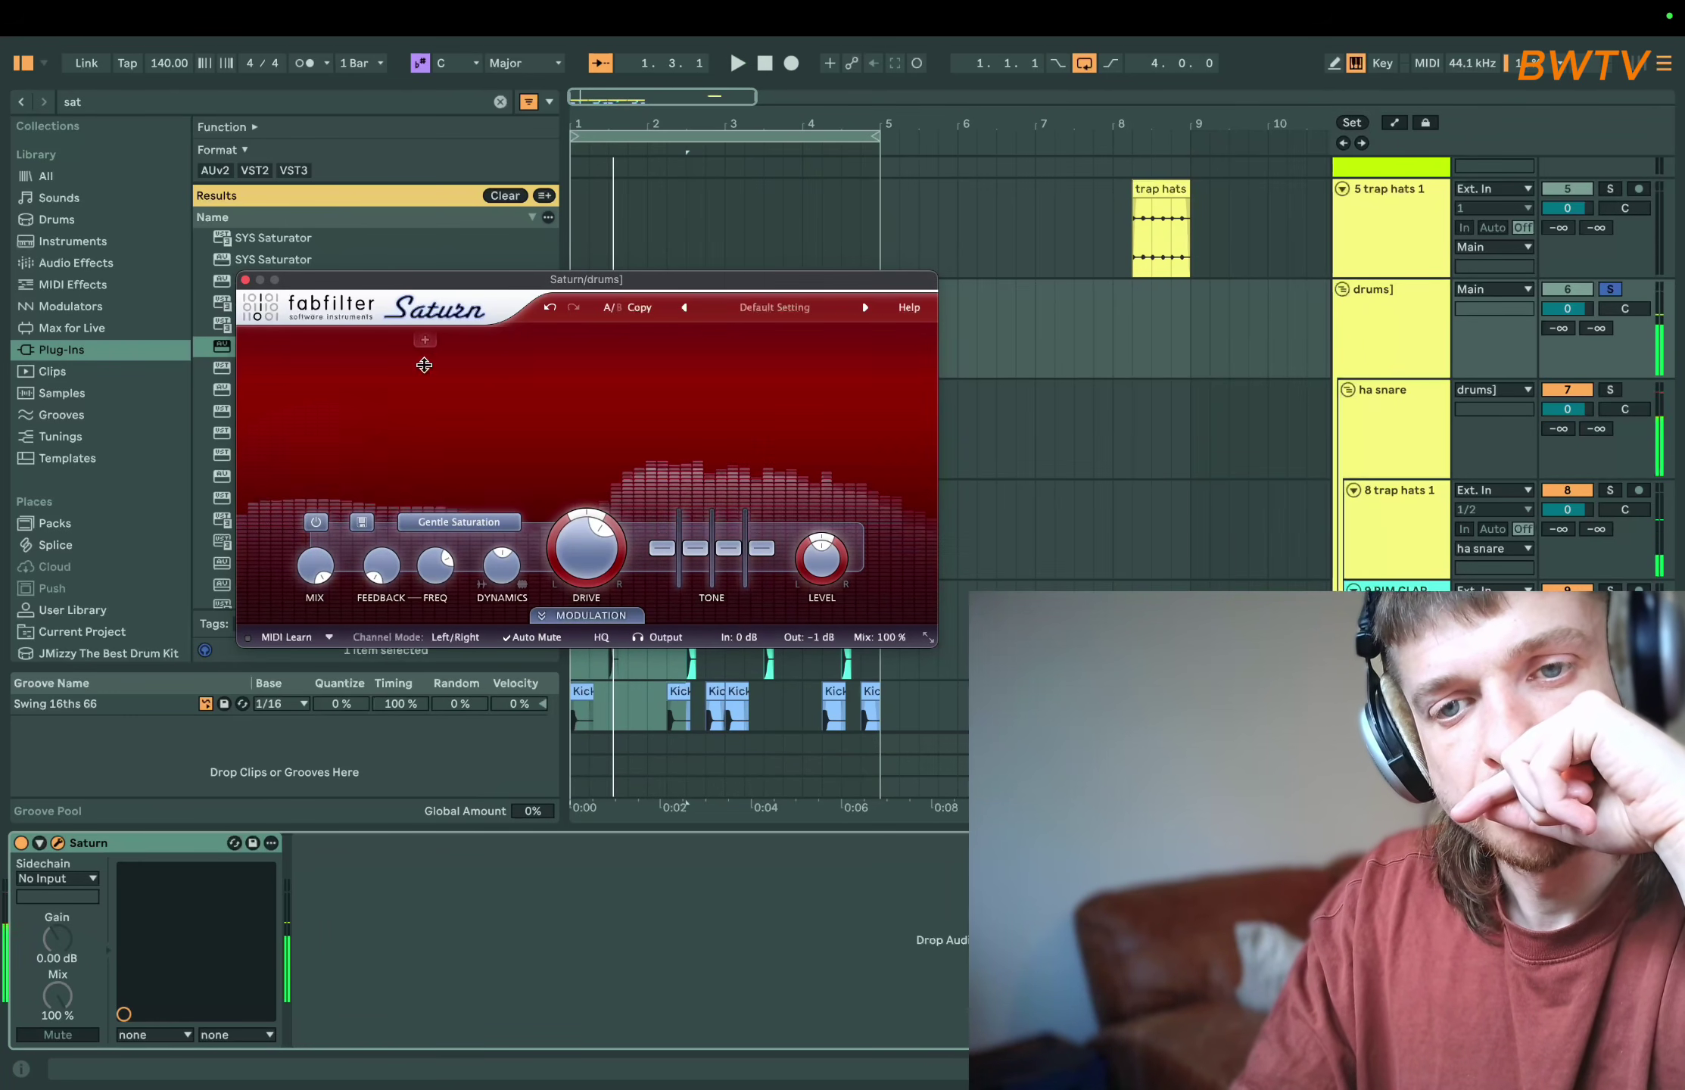
click(419, 348)
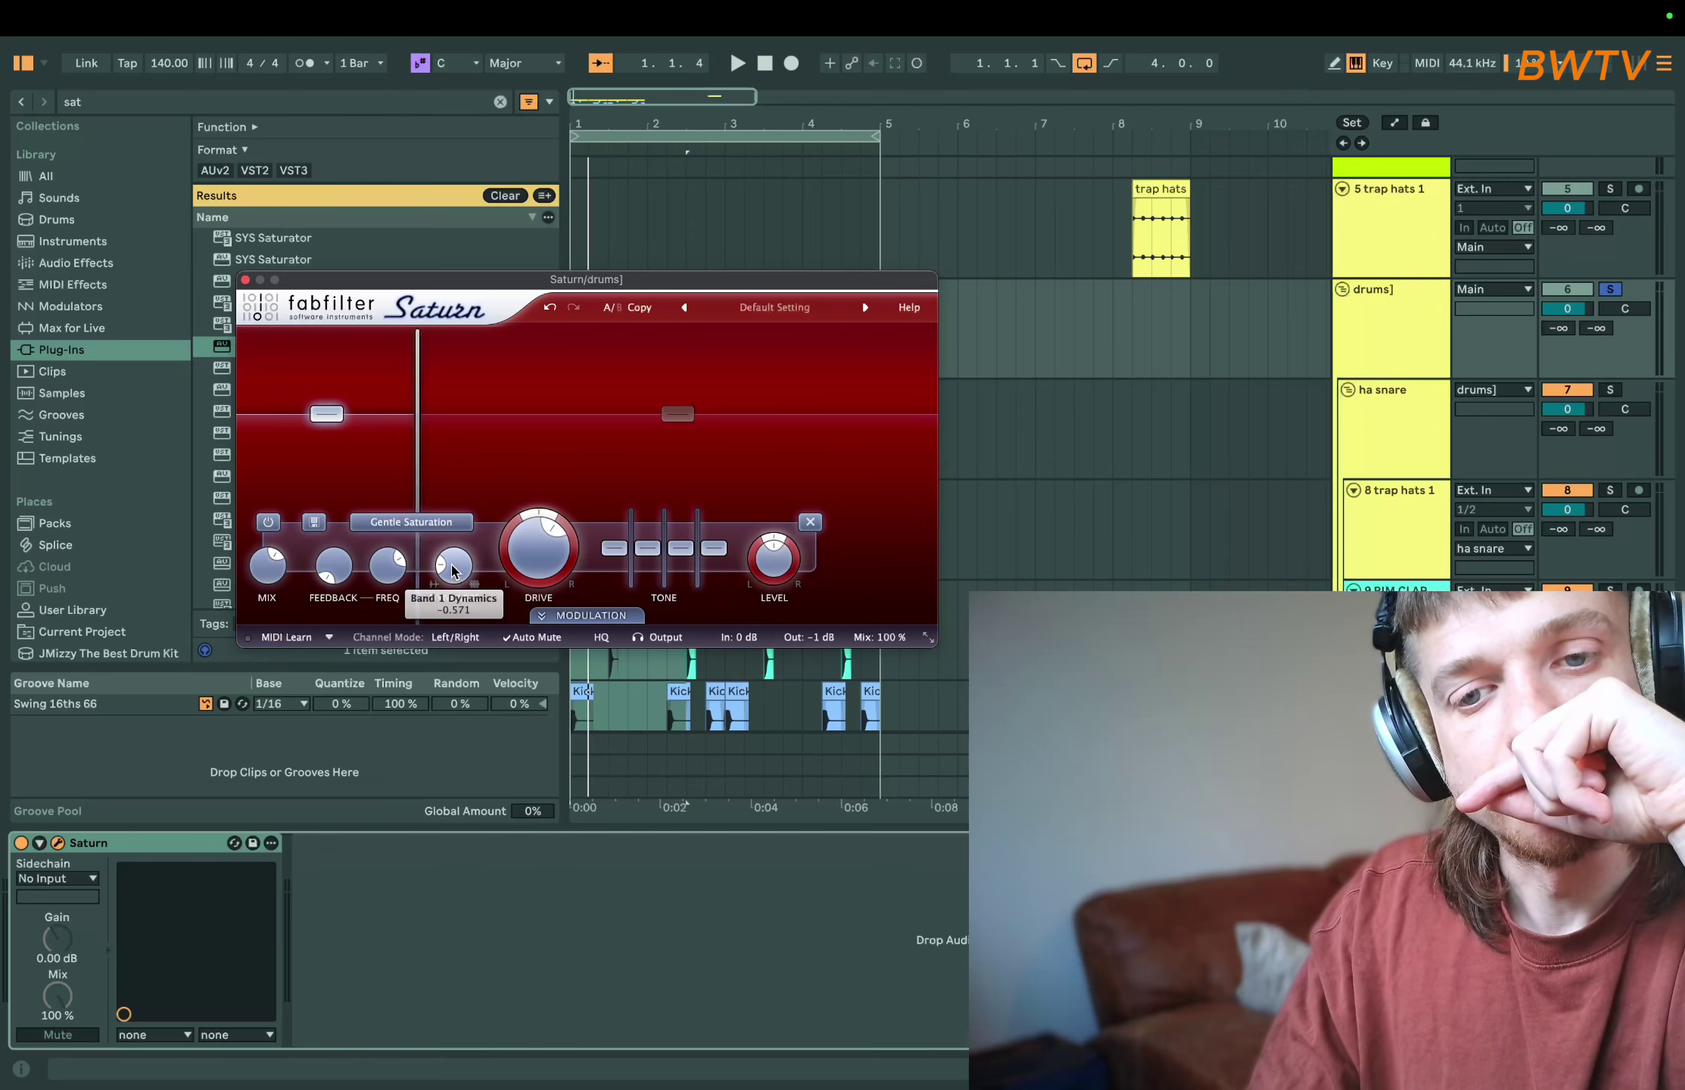
key(space)
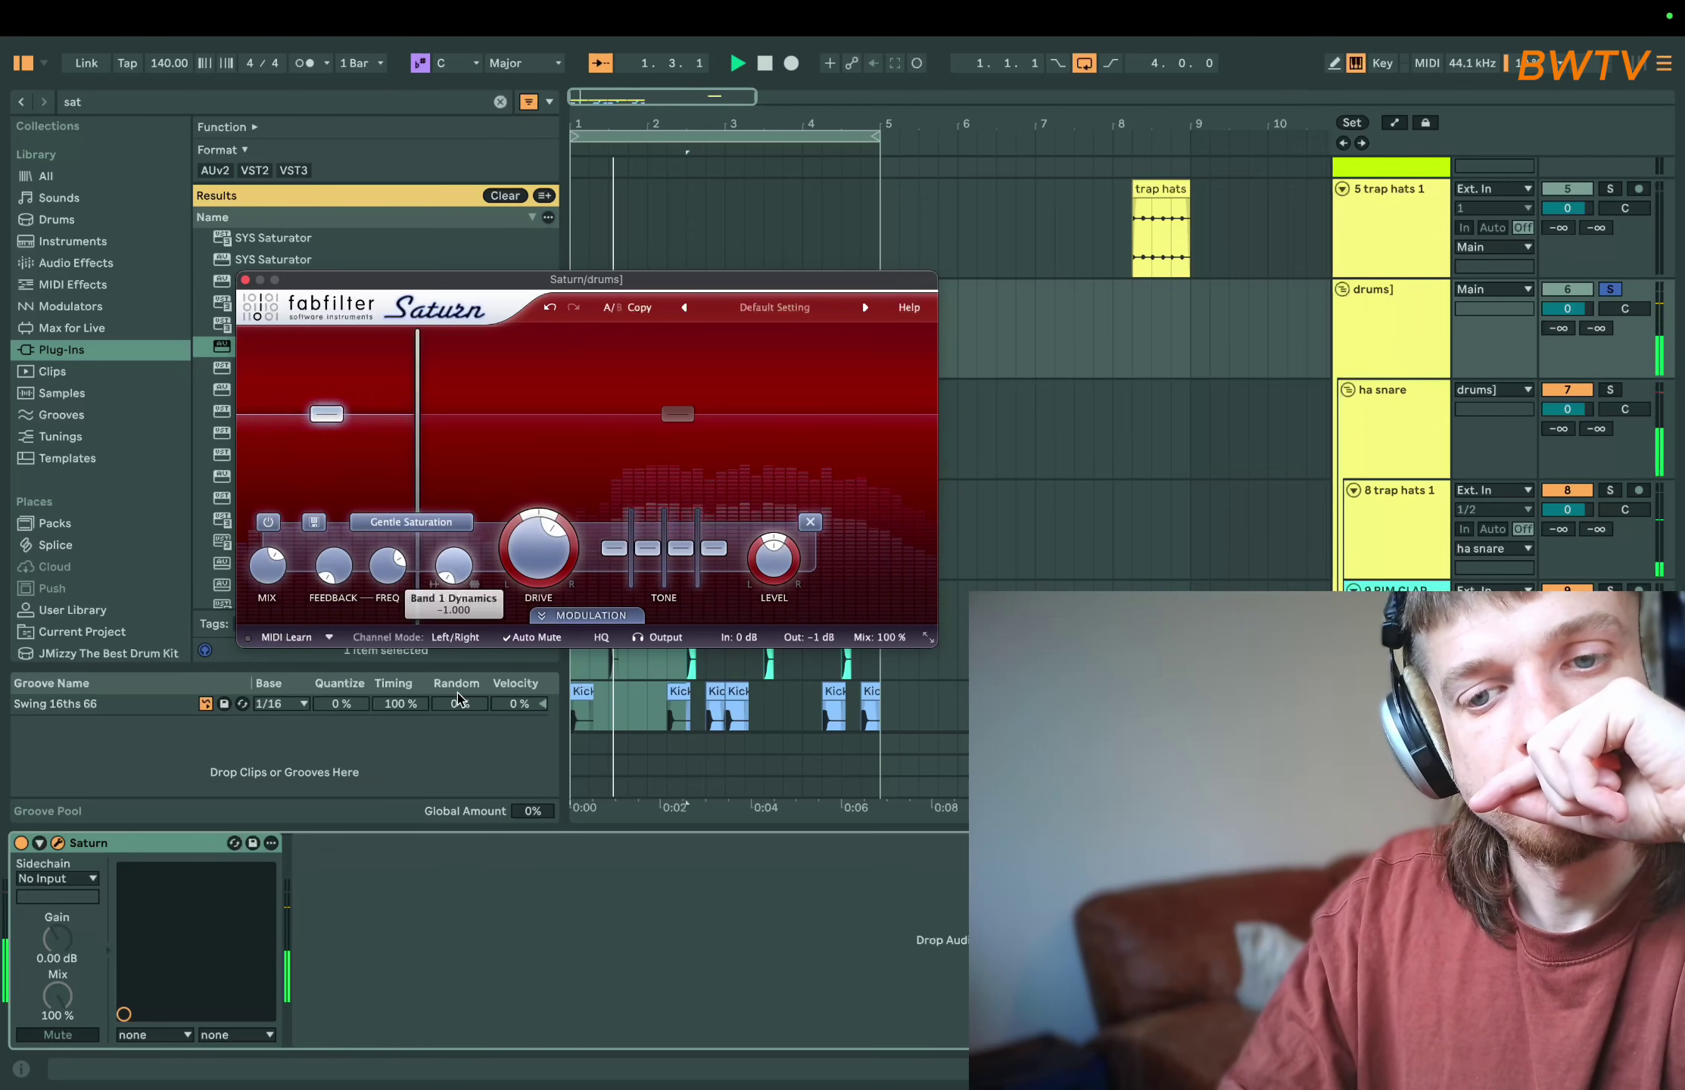
drag(268, 558, 268, 568)
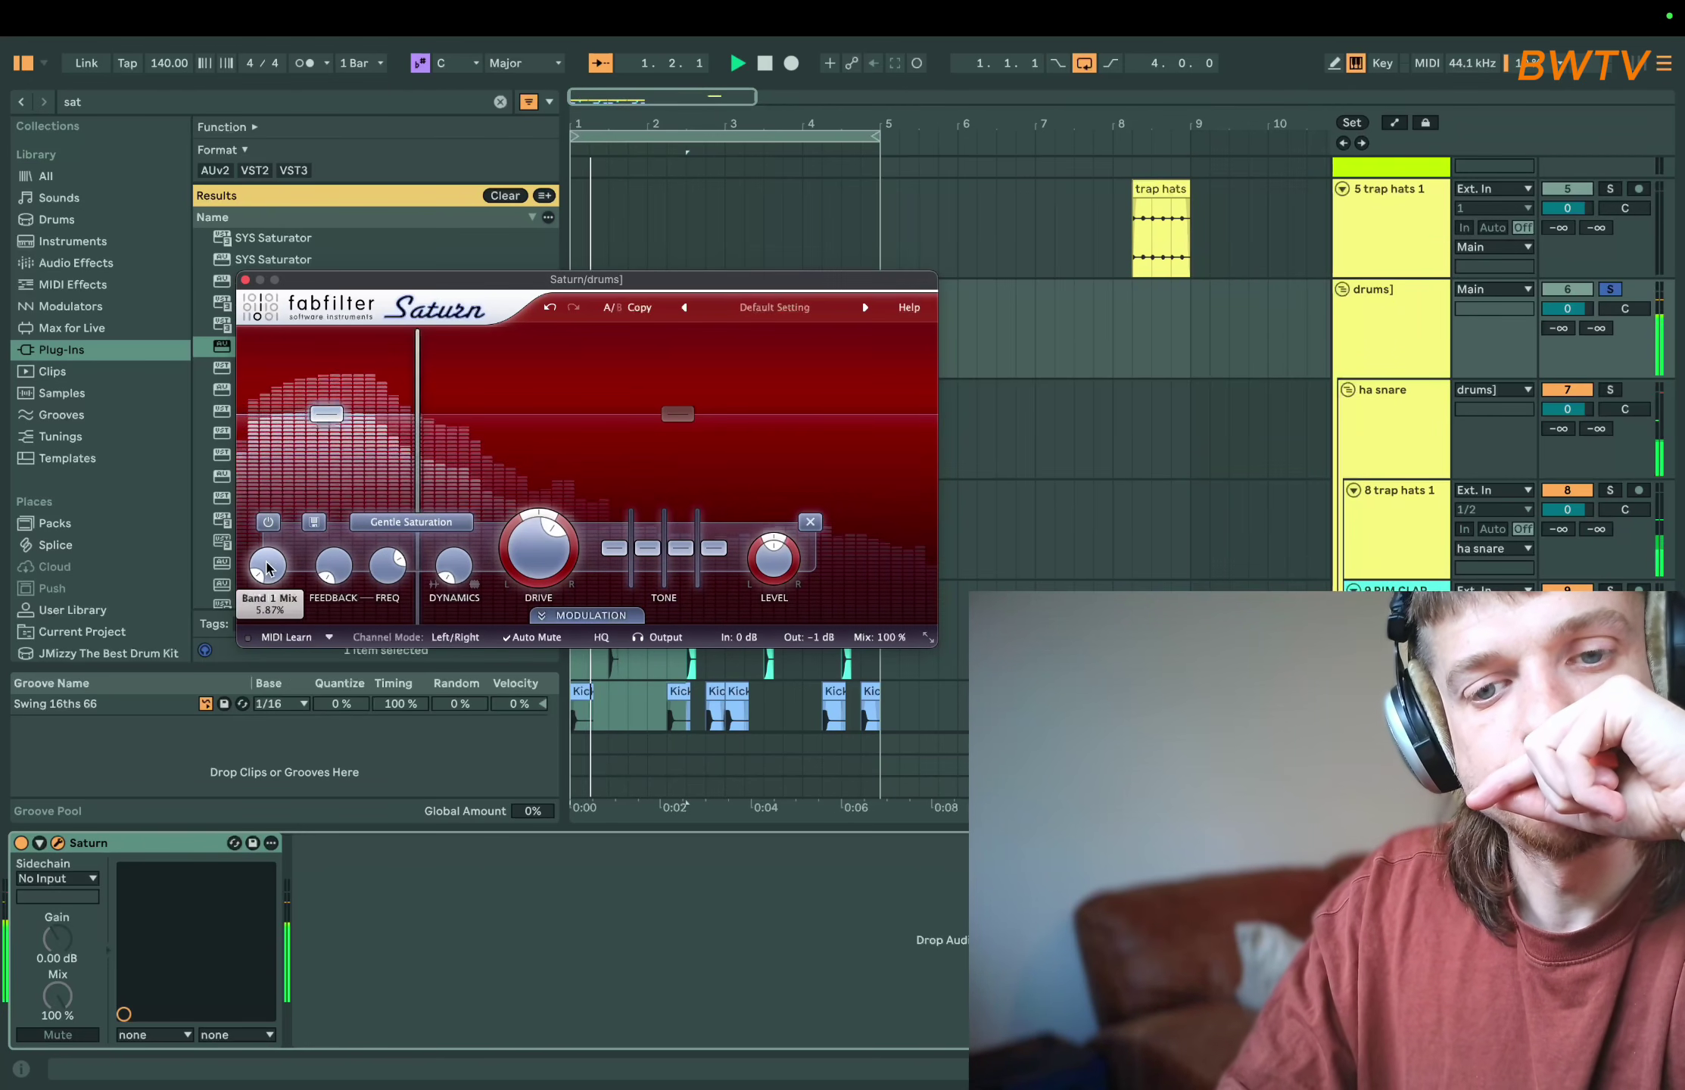
scroll(266, 568, up, 5)
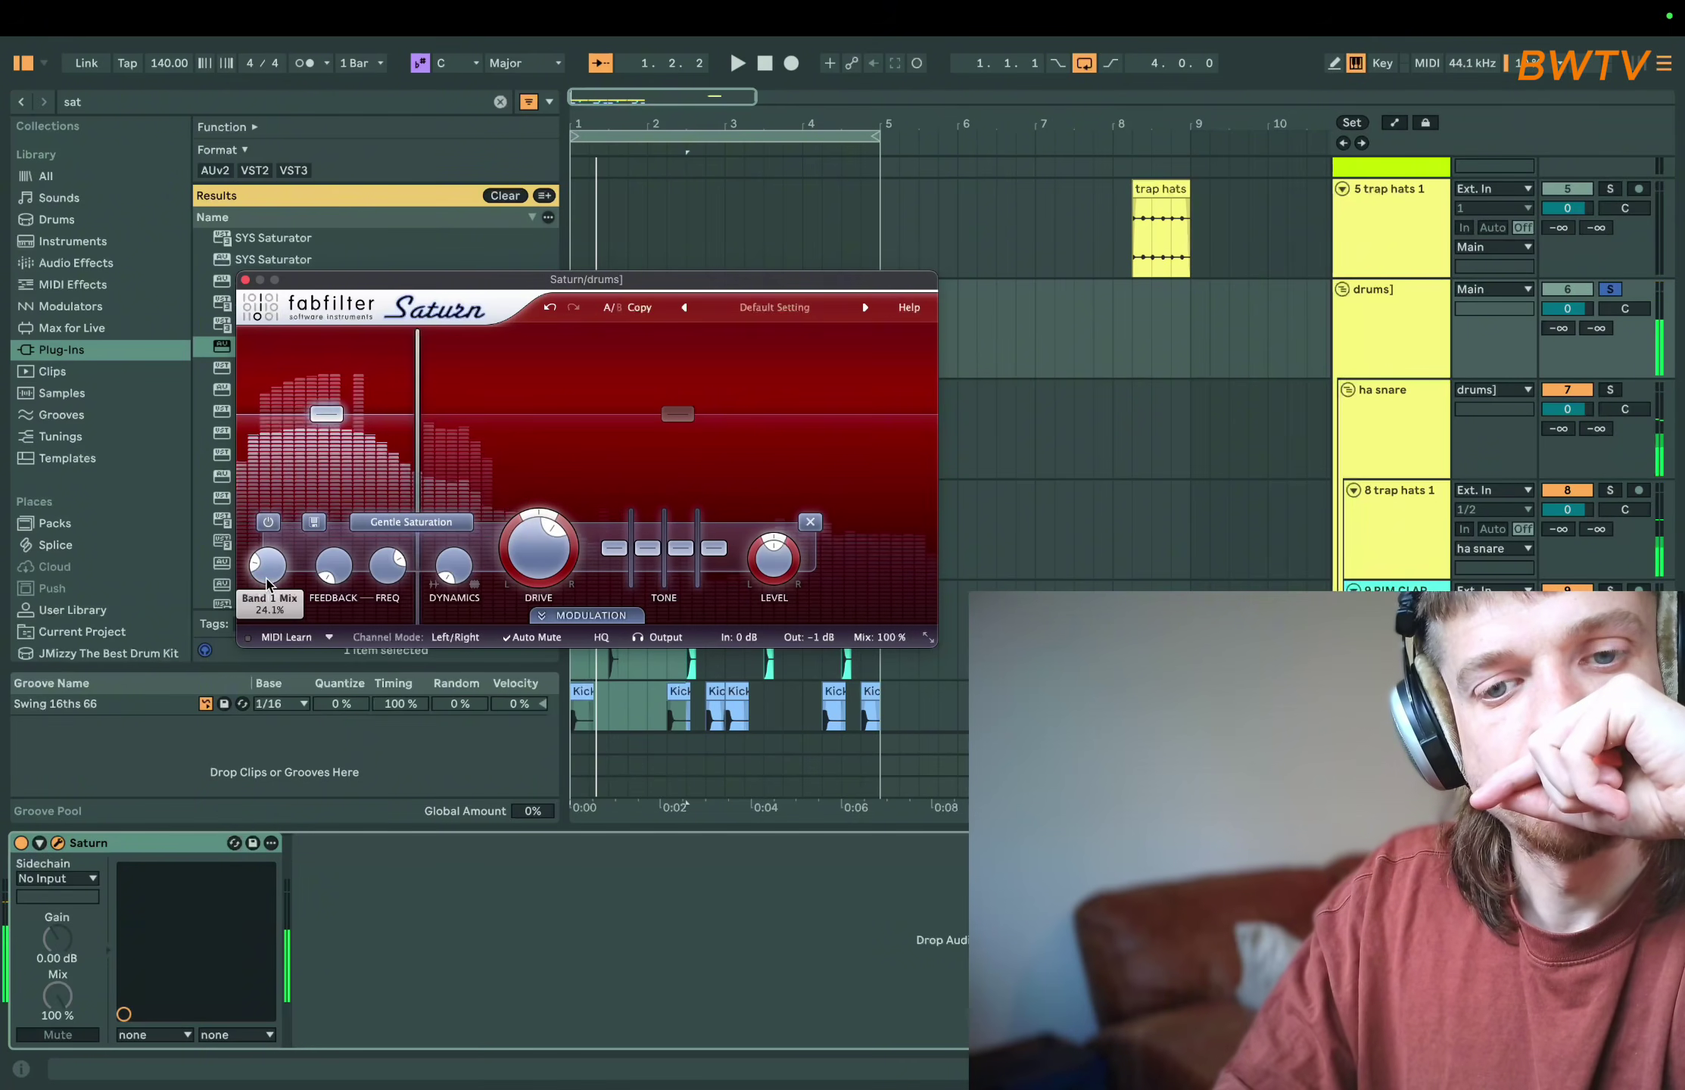
- Split off a high band in Saturn, then lower the middle band's dynamics and set its drive to 57.6%
click(688, 350)
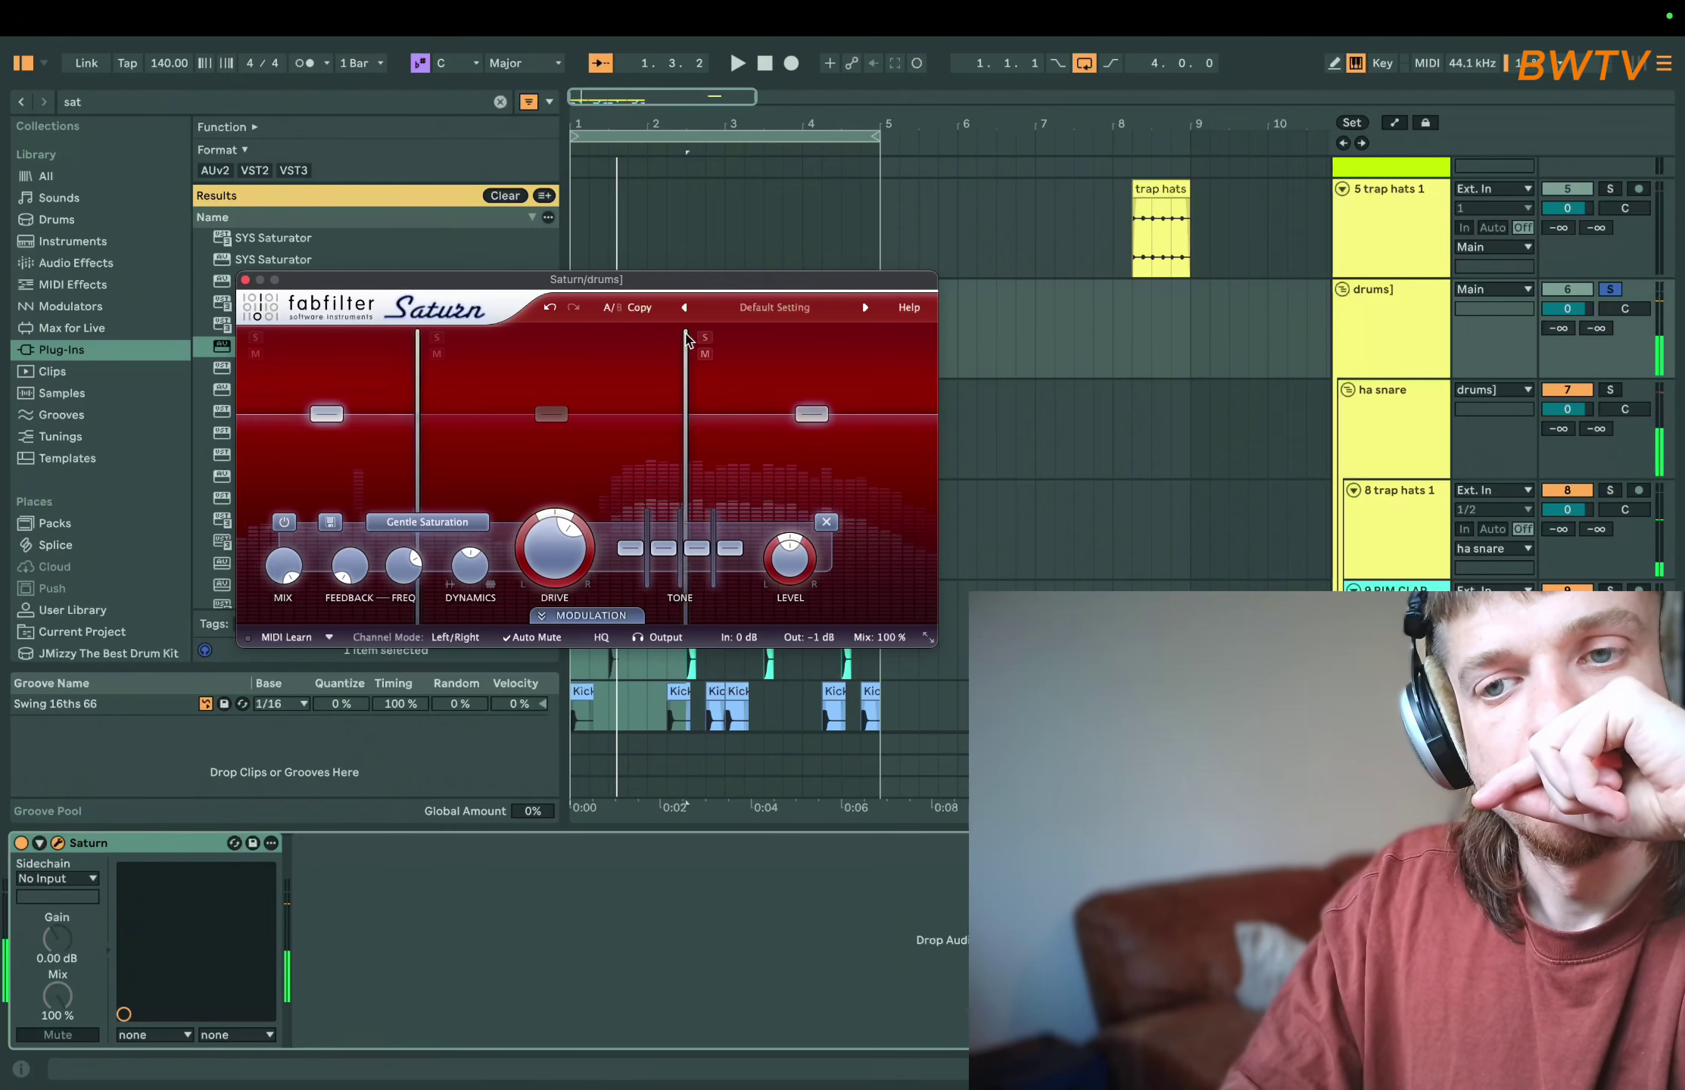
drag(577, 507, 583, 474)
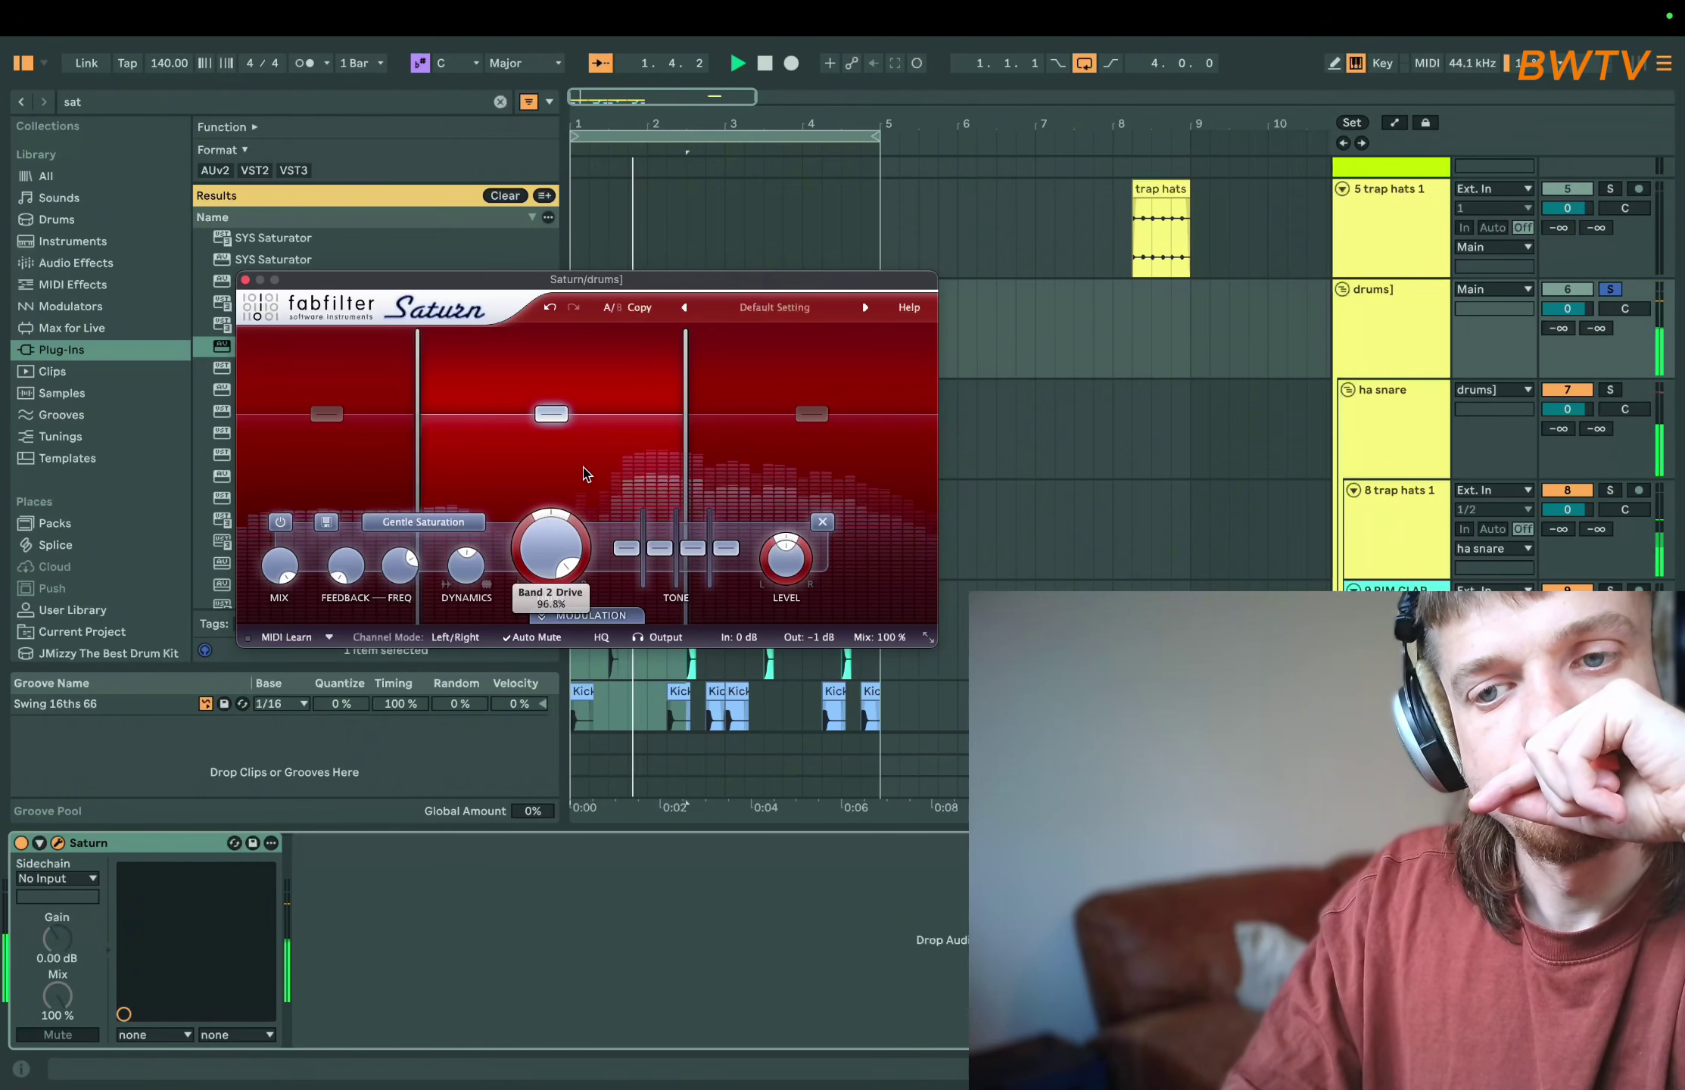
drag(466, 567, 467, 606)
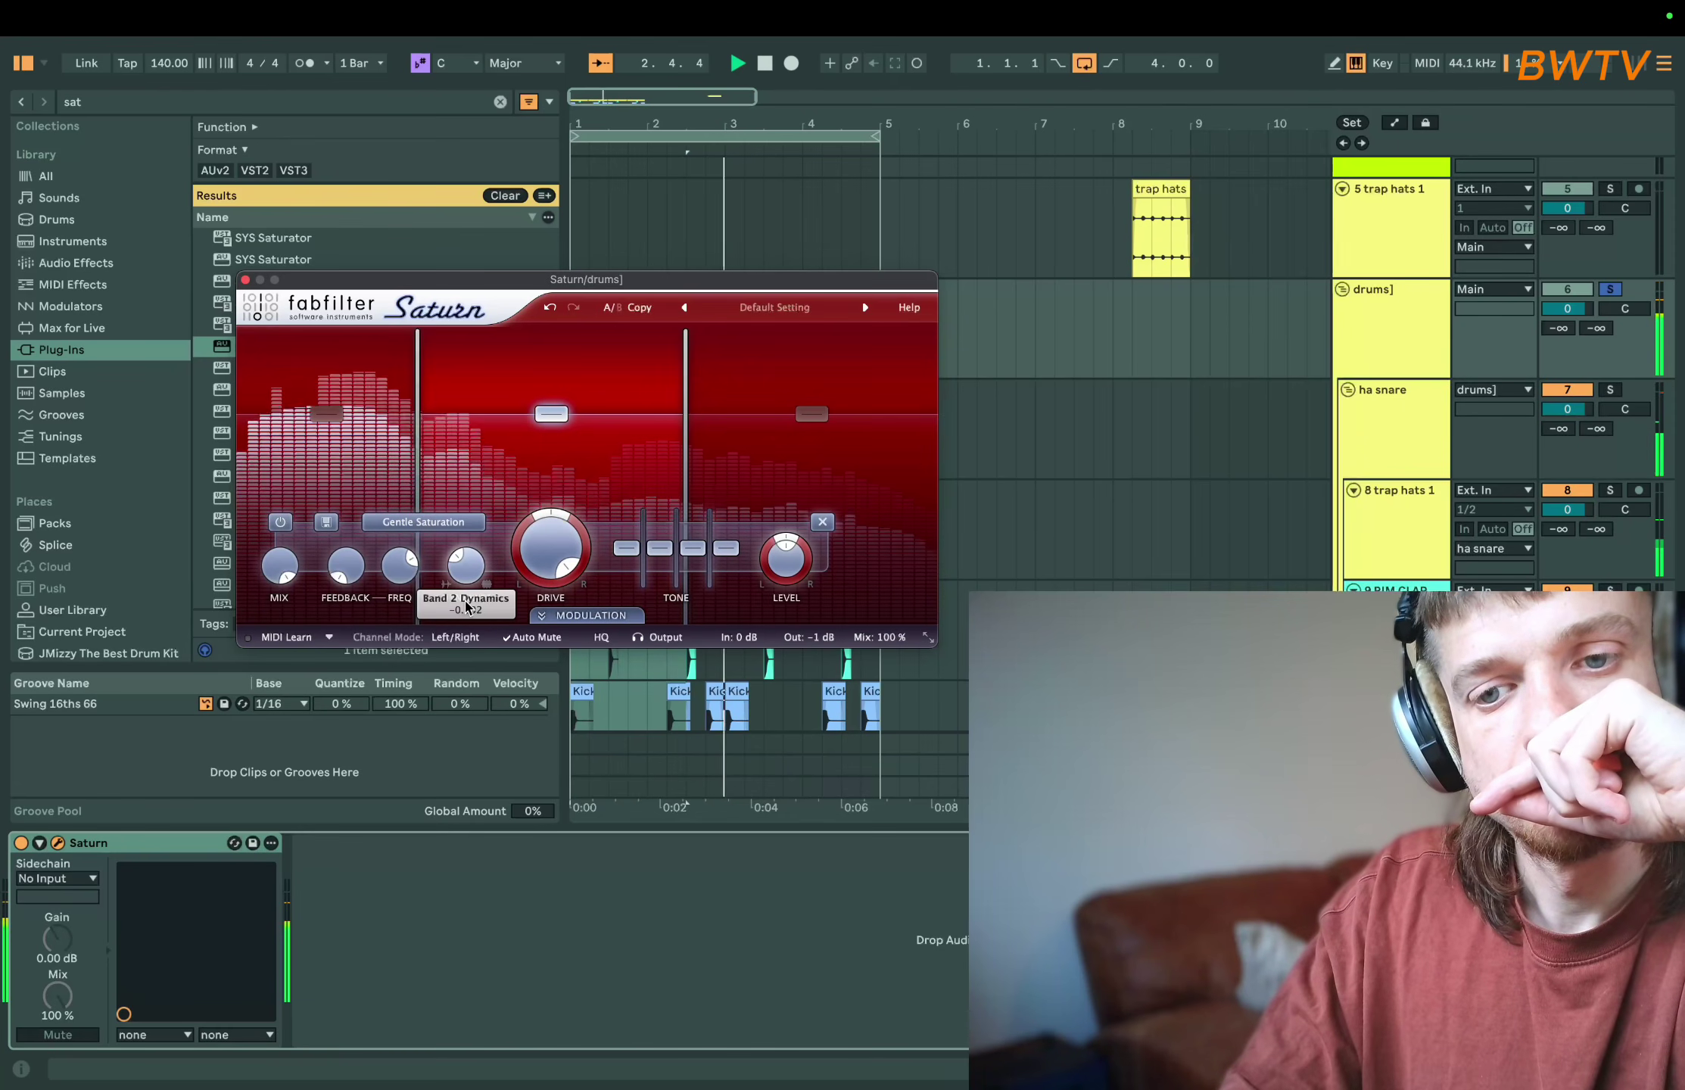
drag(551, 551, 533, 657)
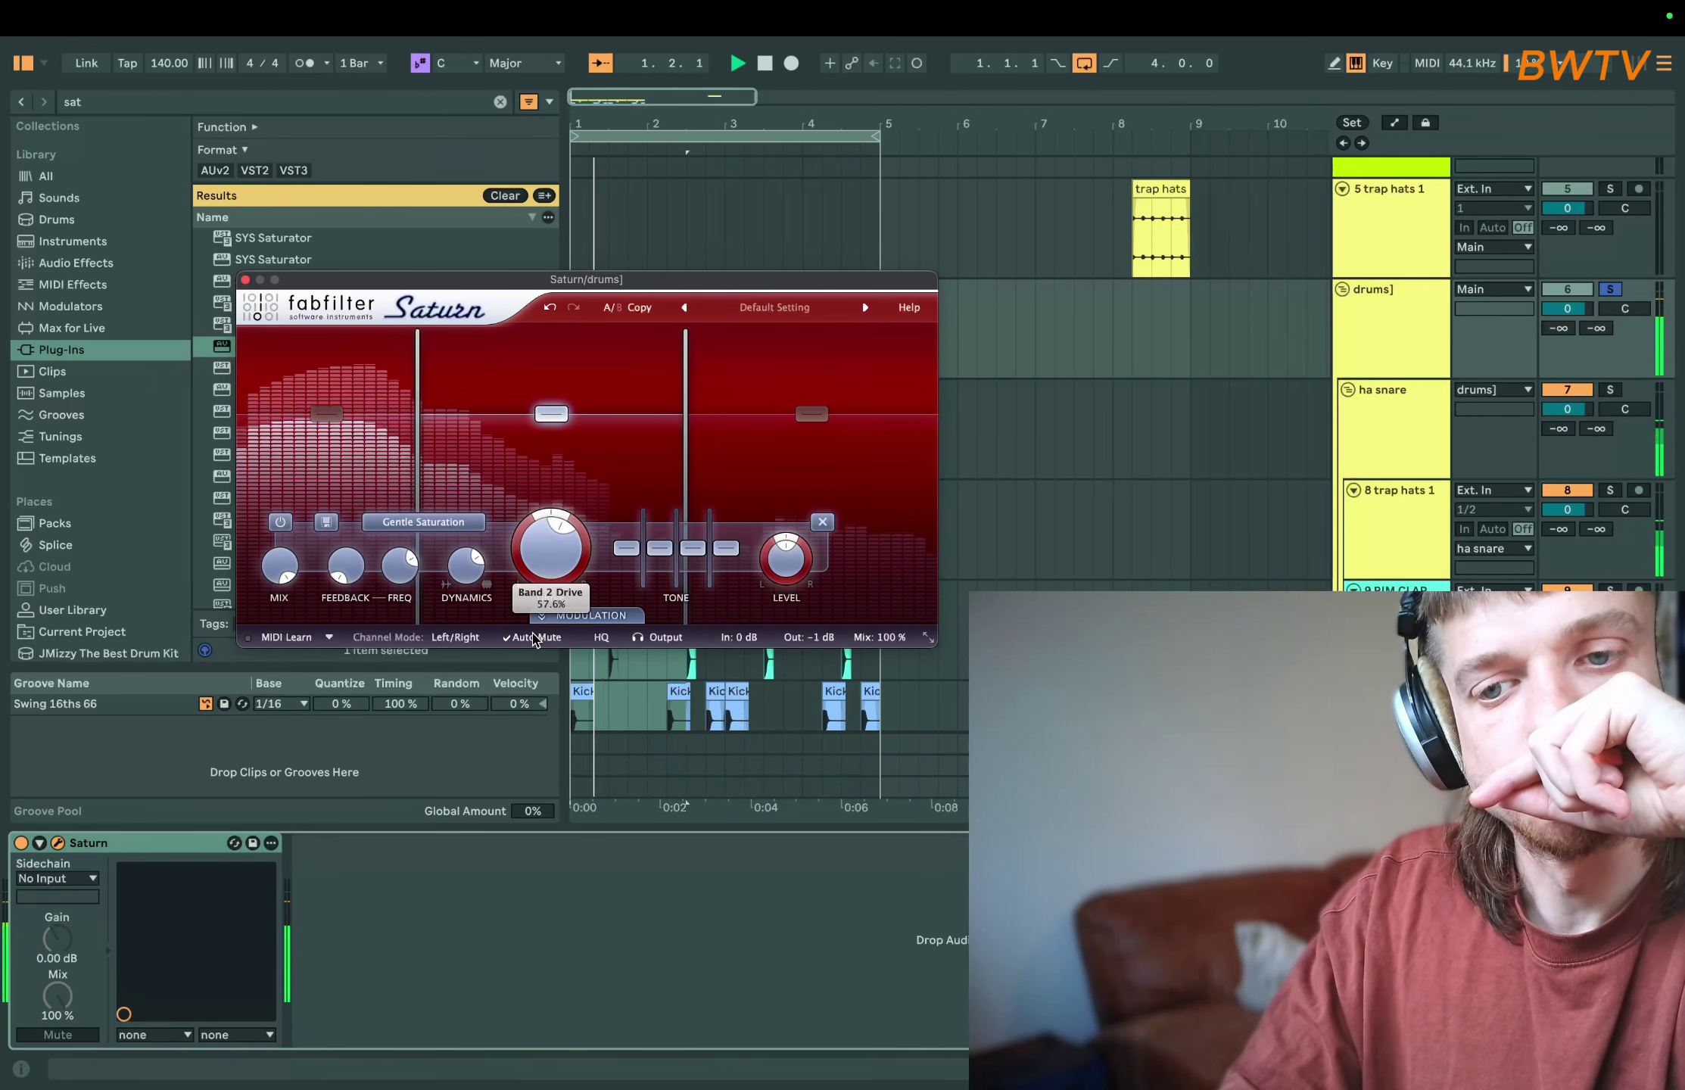
- Lower the mix and drive of Saturn's high band, play the loop, and close the plug-in window
mouse_move(741, 386)
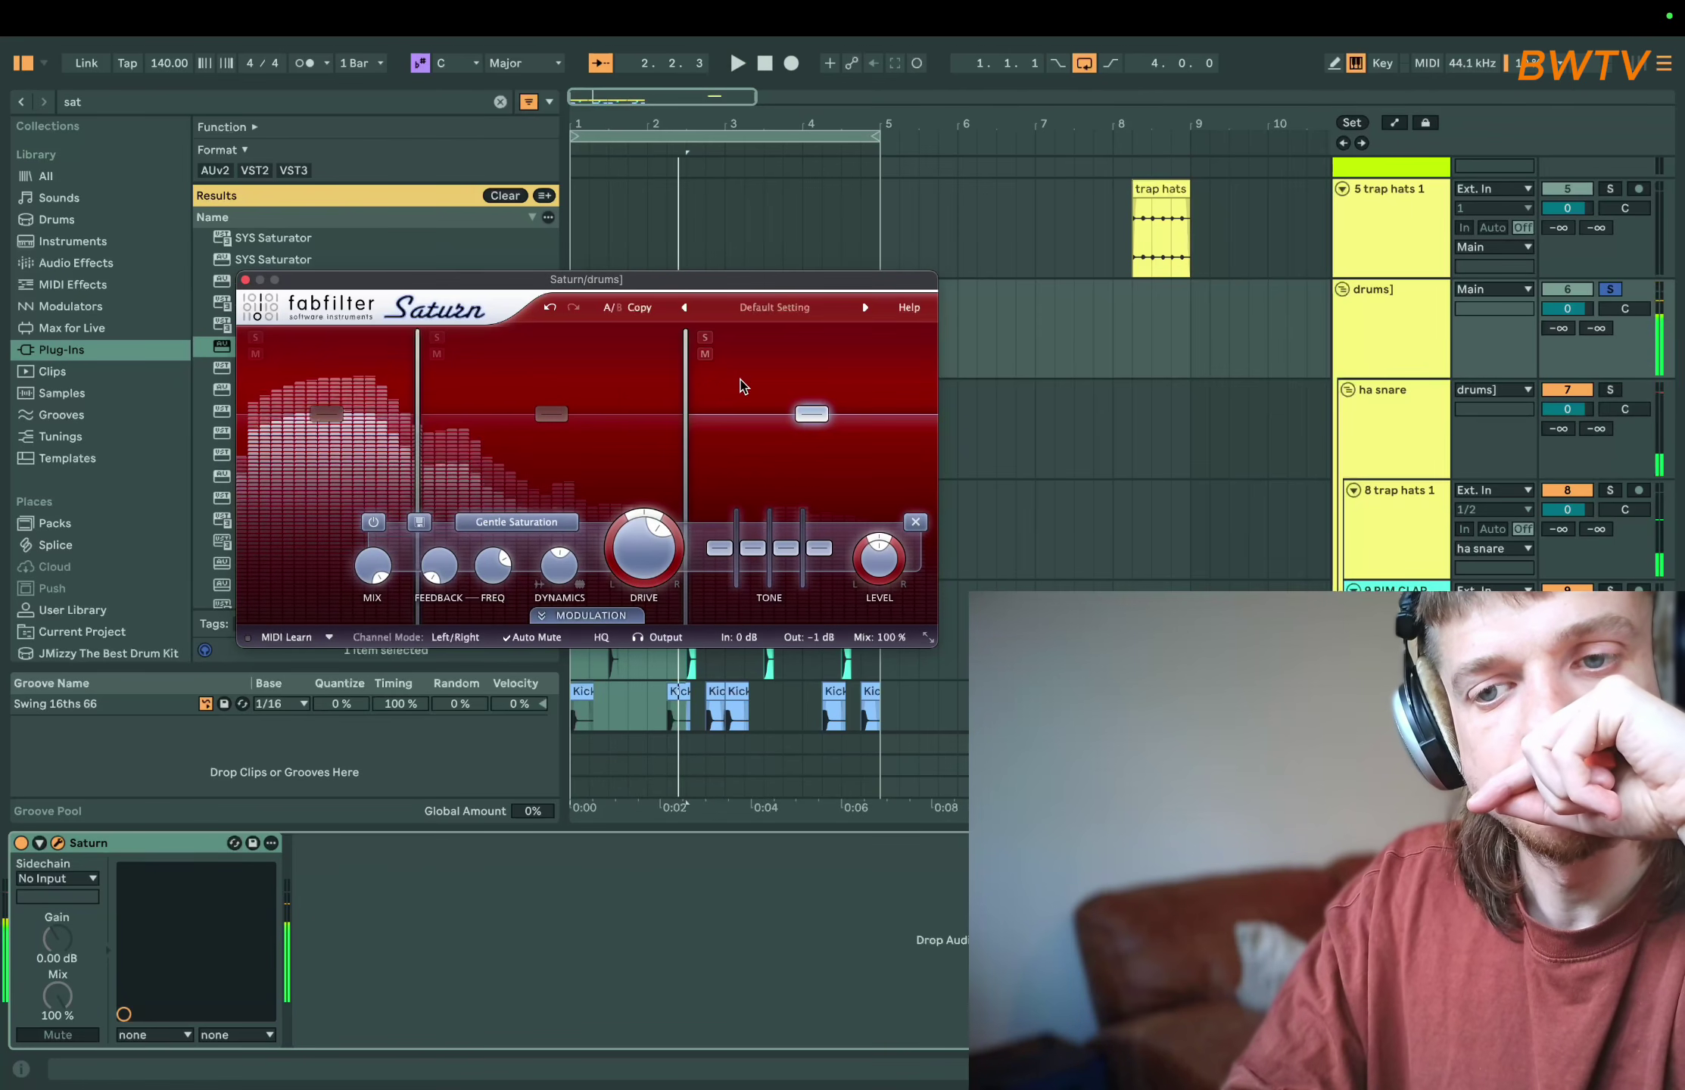
drag(372, 565, 369, 700)
drag(643, 549, 638, 596)
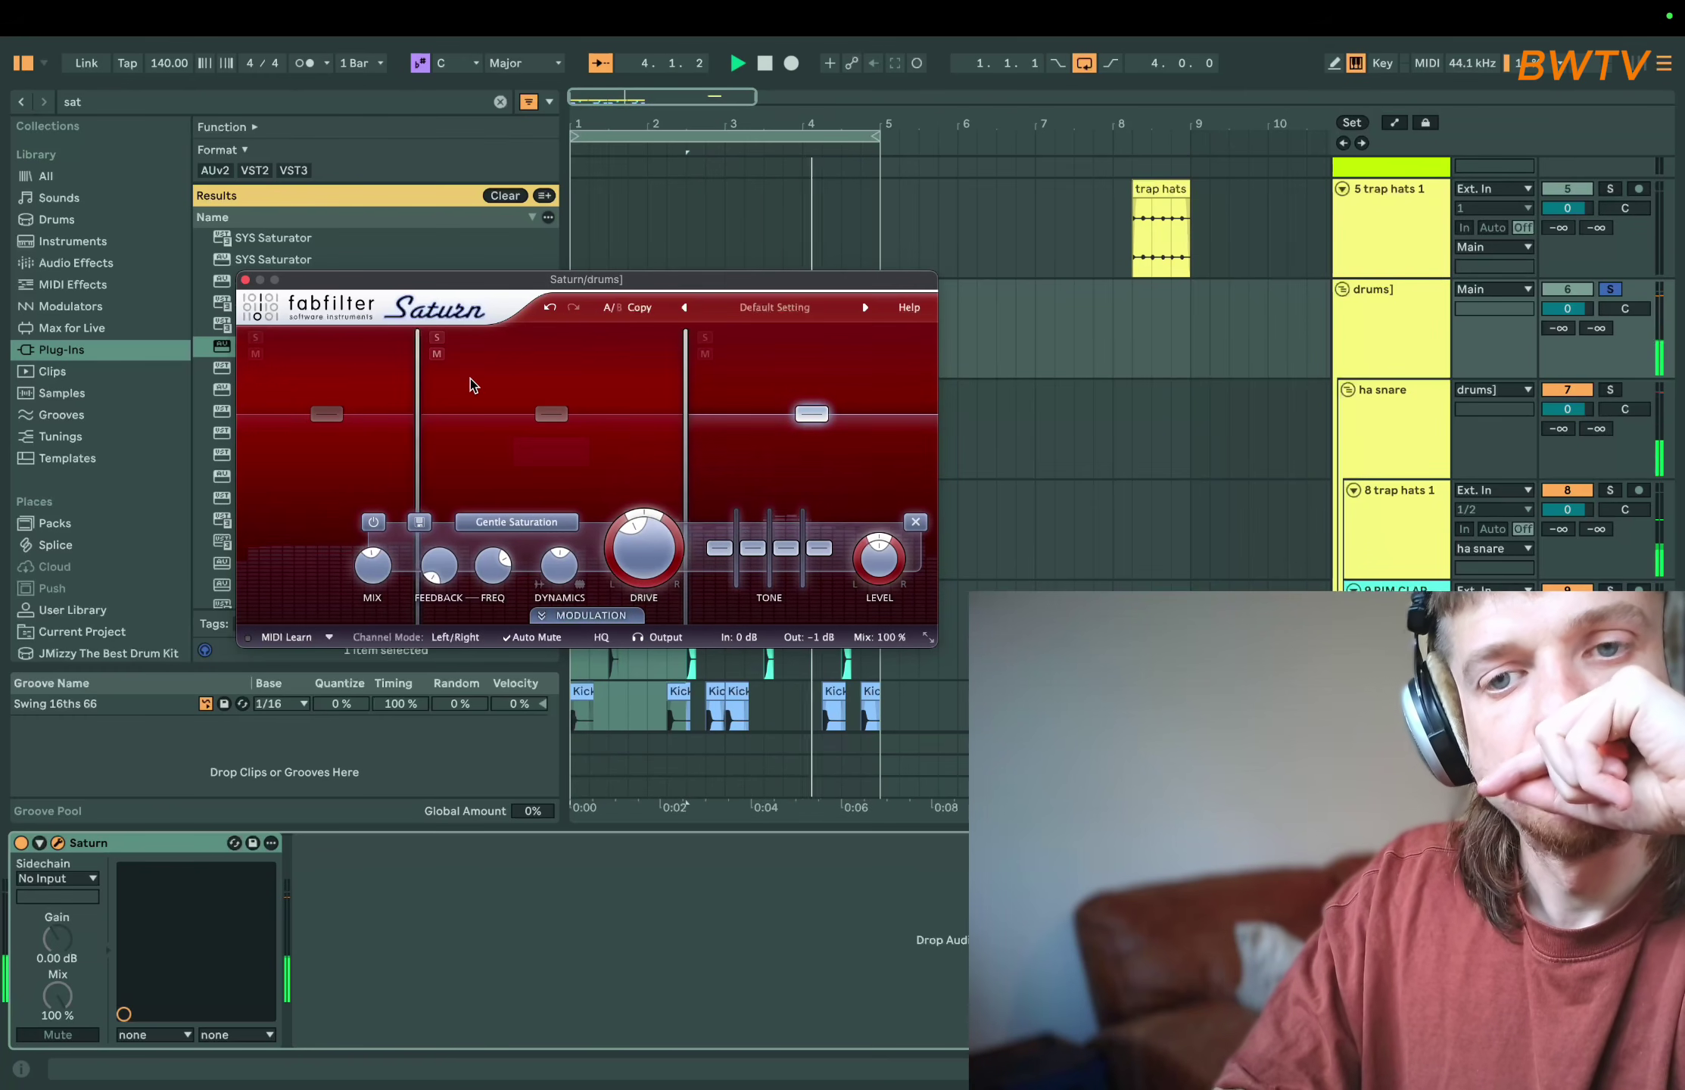
key(space)
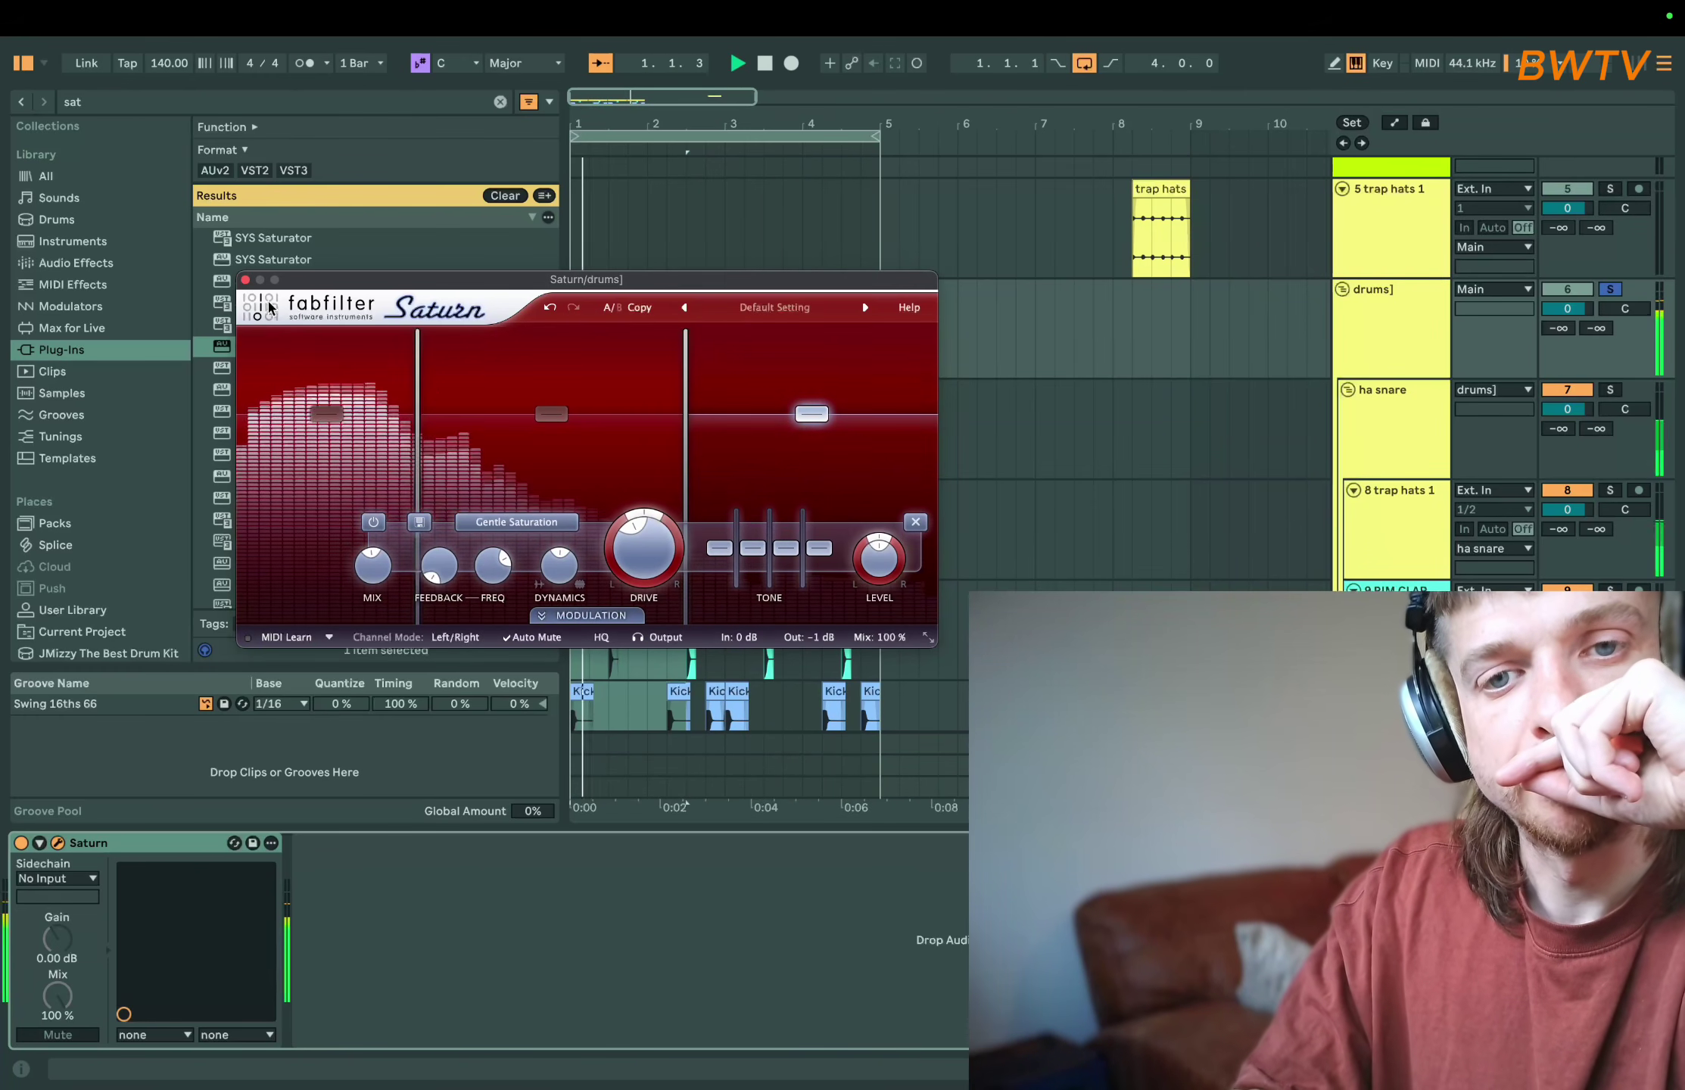
click(245, 281)
- Find bx_rooMS with "room", add it after Saturn on the drums] group, and set its room size to 3
double_click(99, 101)
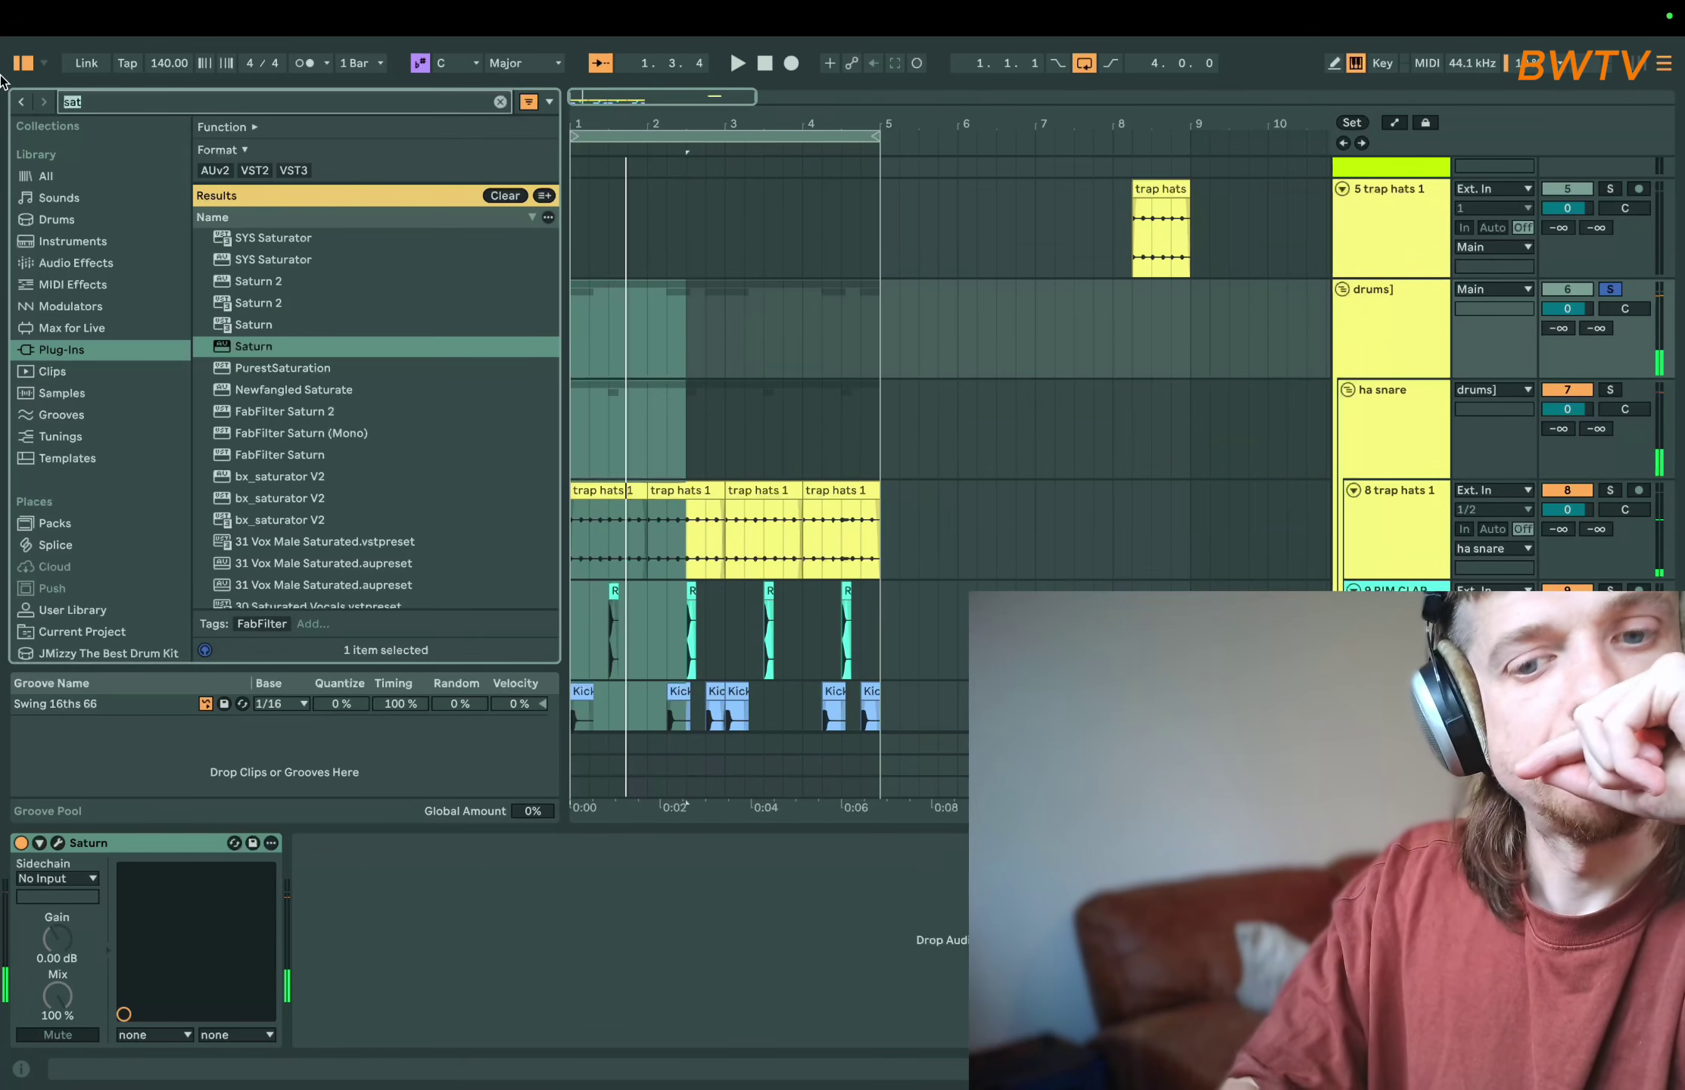
text(room)
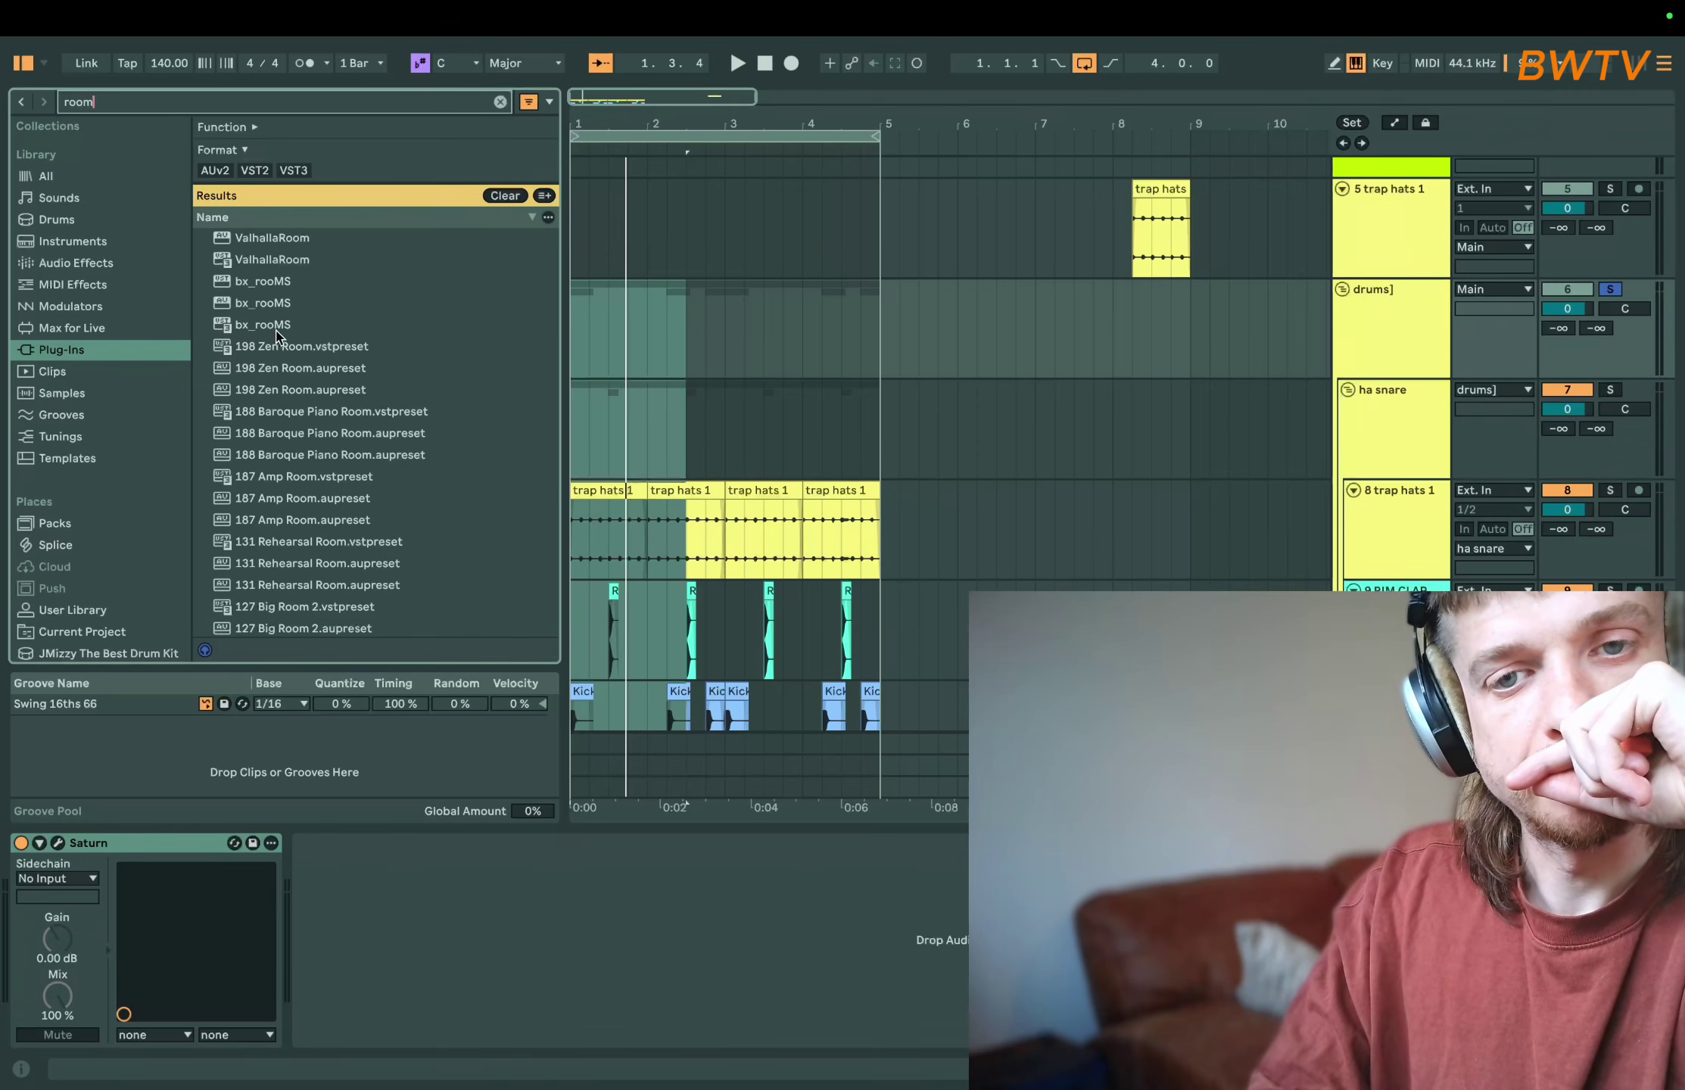
double_click(276, 329)
drag(372, 600, 375, 806)
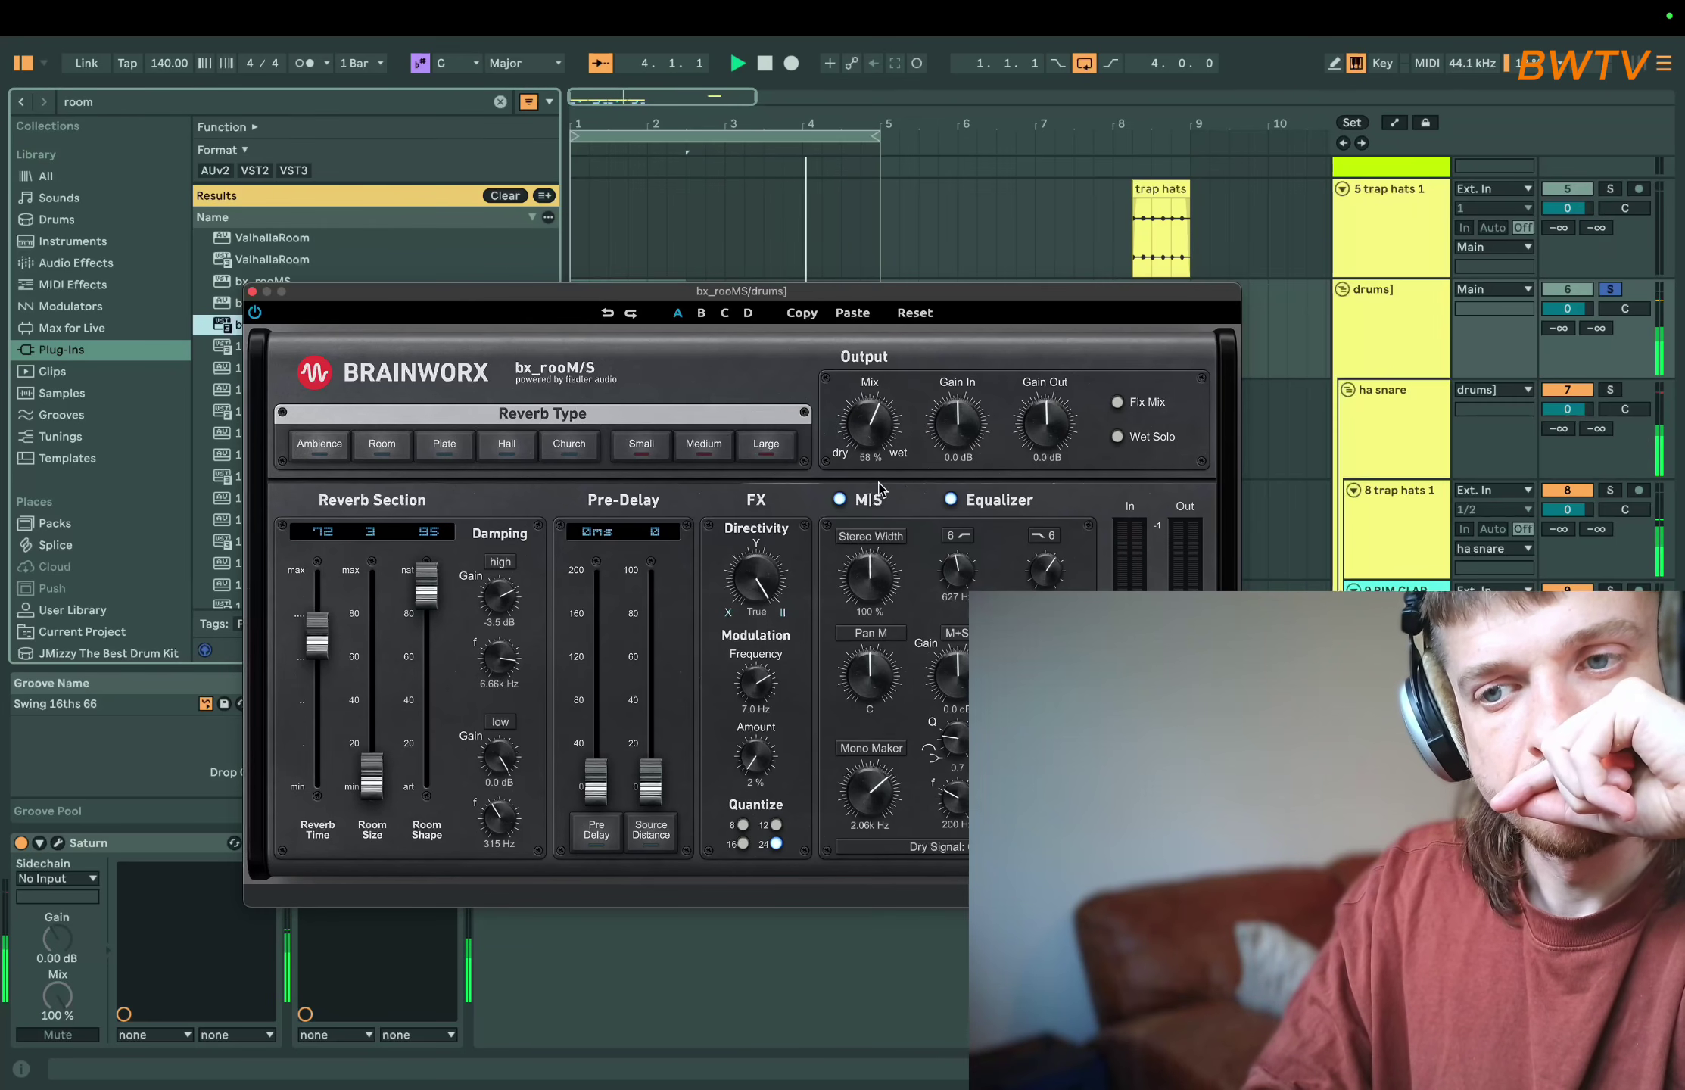
click(253, 291)
- Add Transient Master after bx_rooMS using the search "tran", raise its attack and set sustain to -32% while the loop plays
click(104, 112)
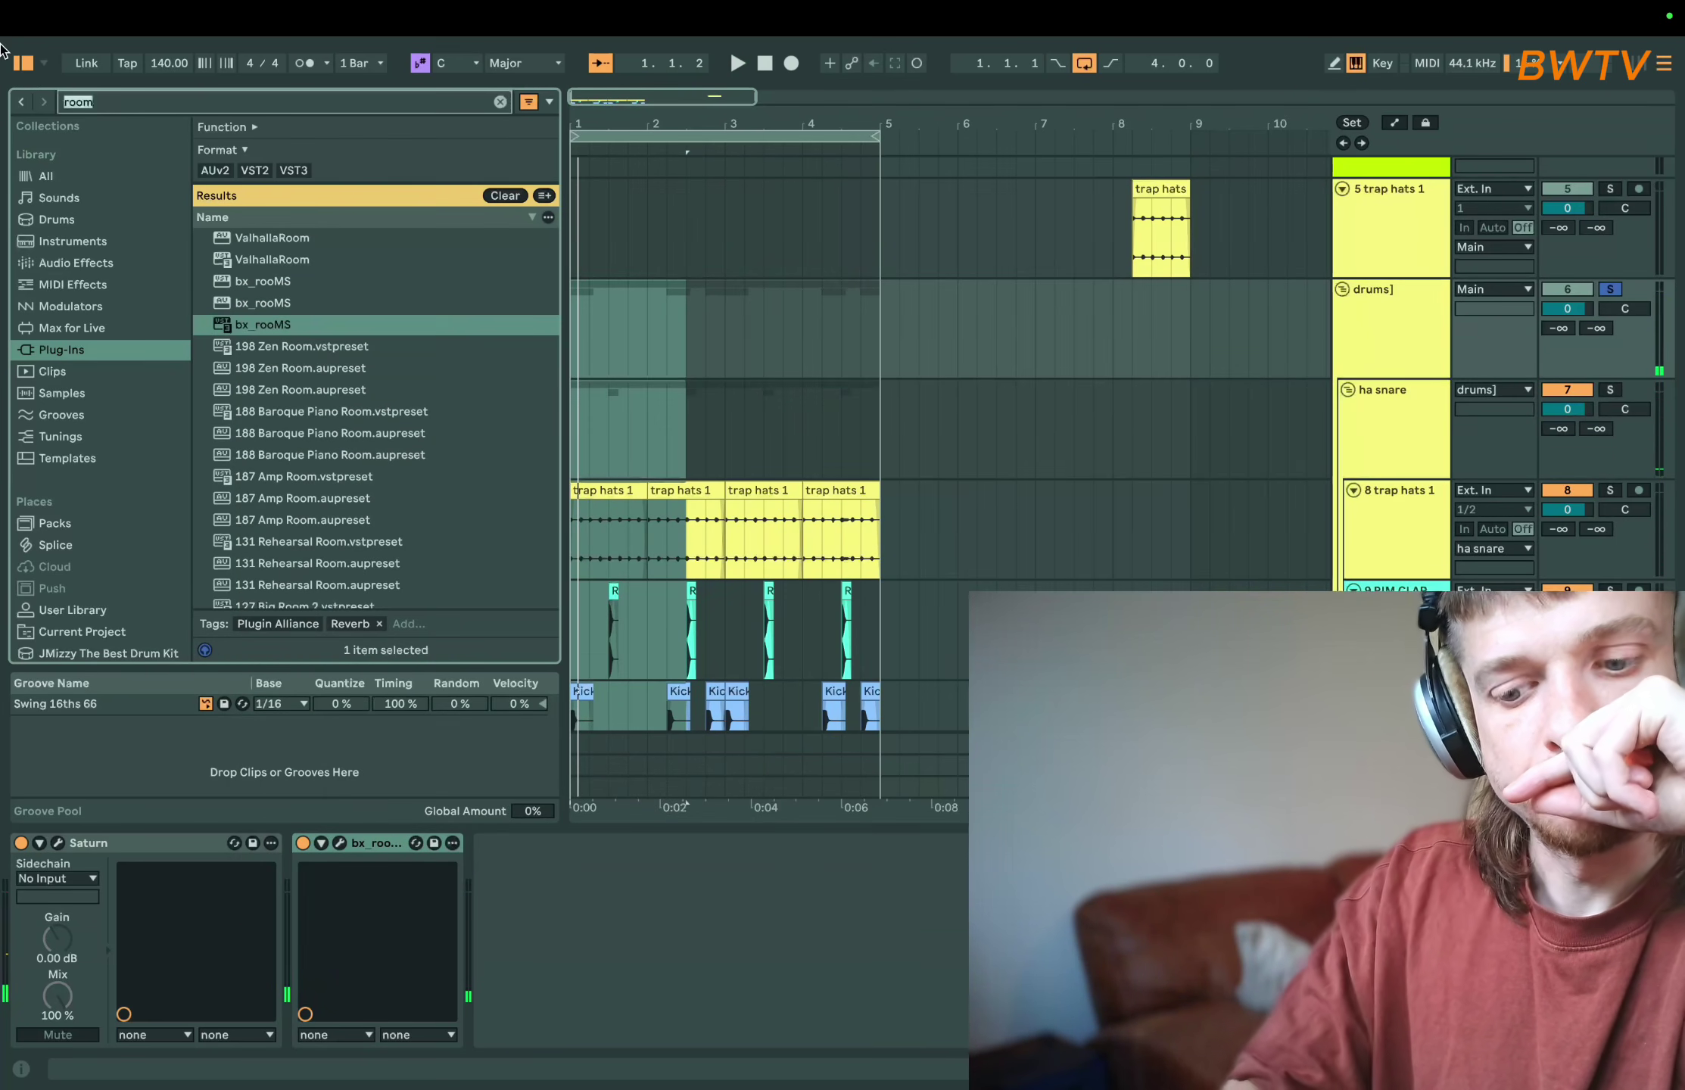
text(tran)
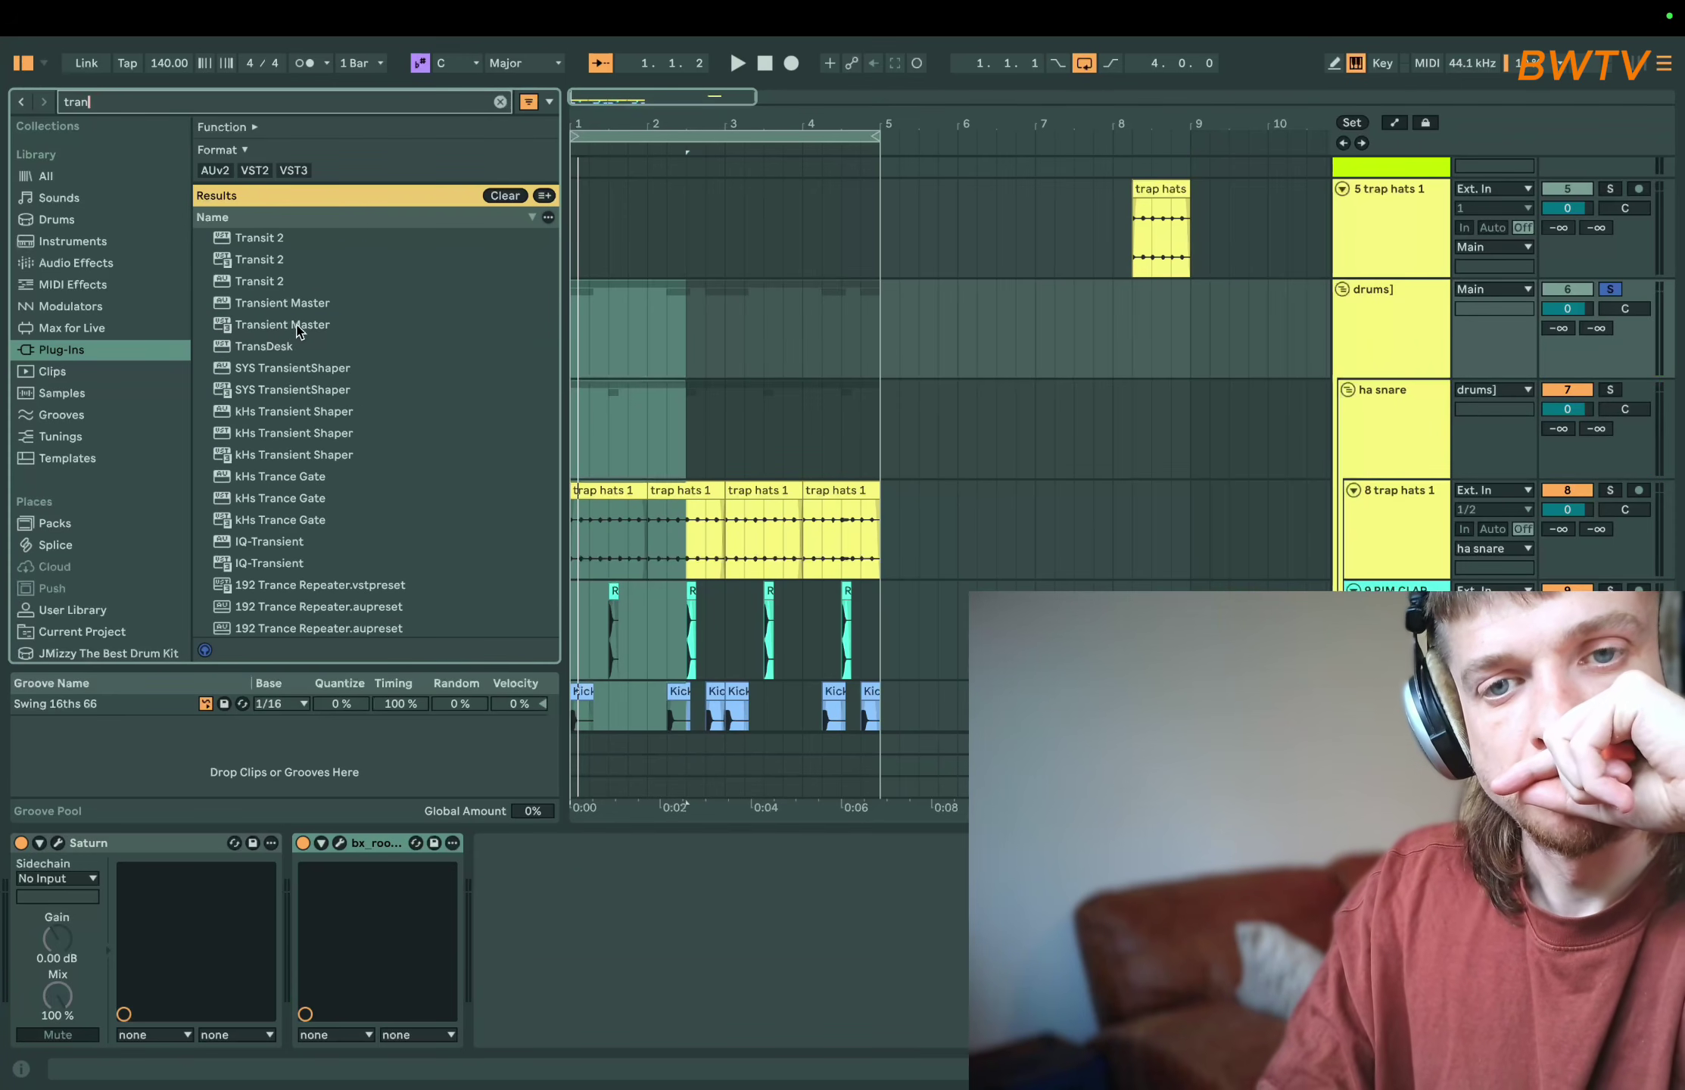
double_click(296, 326)
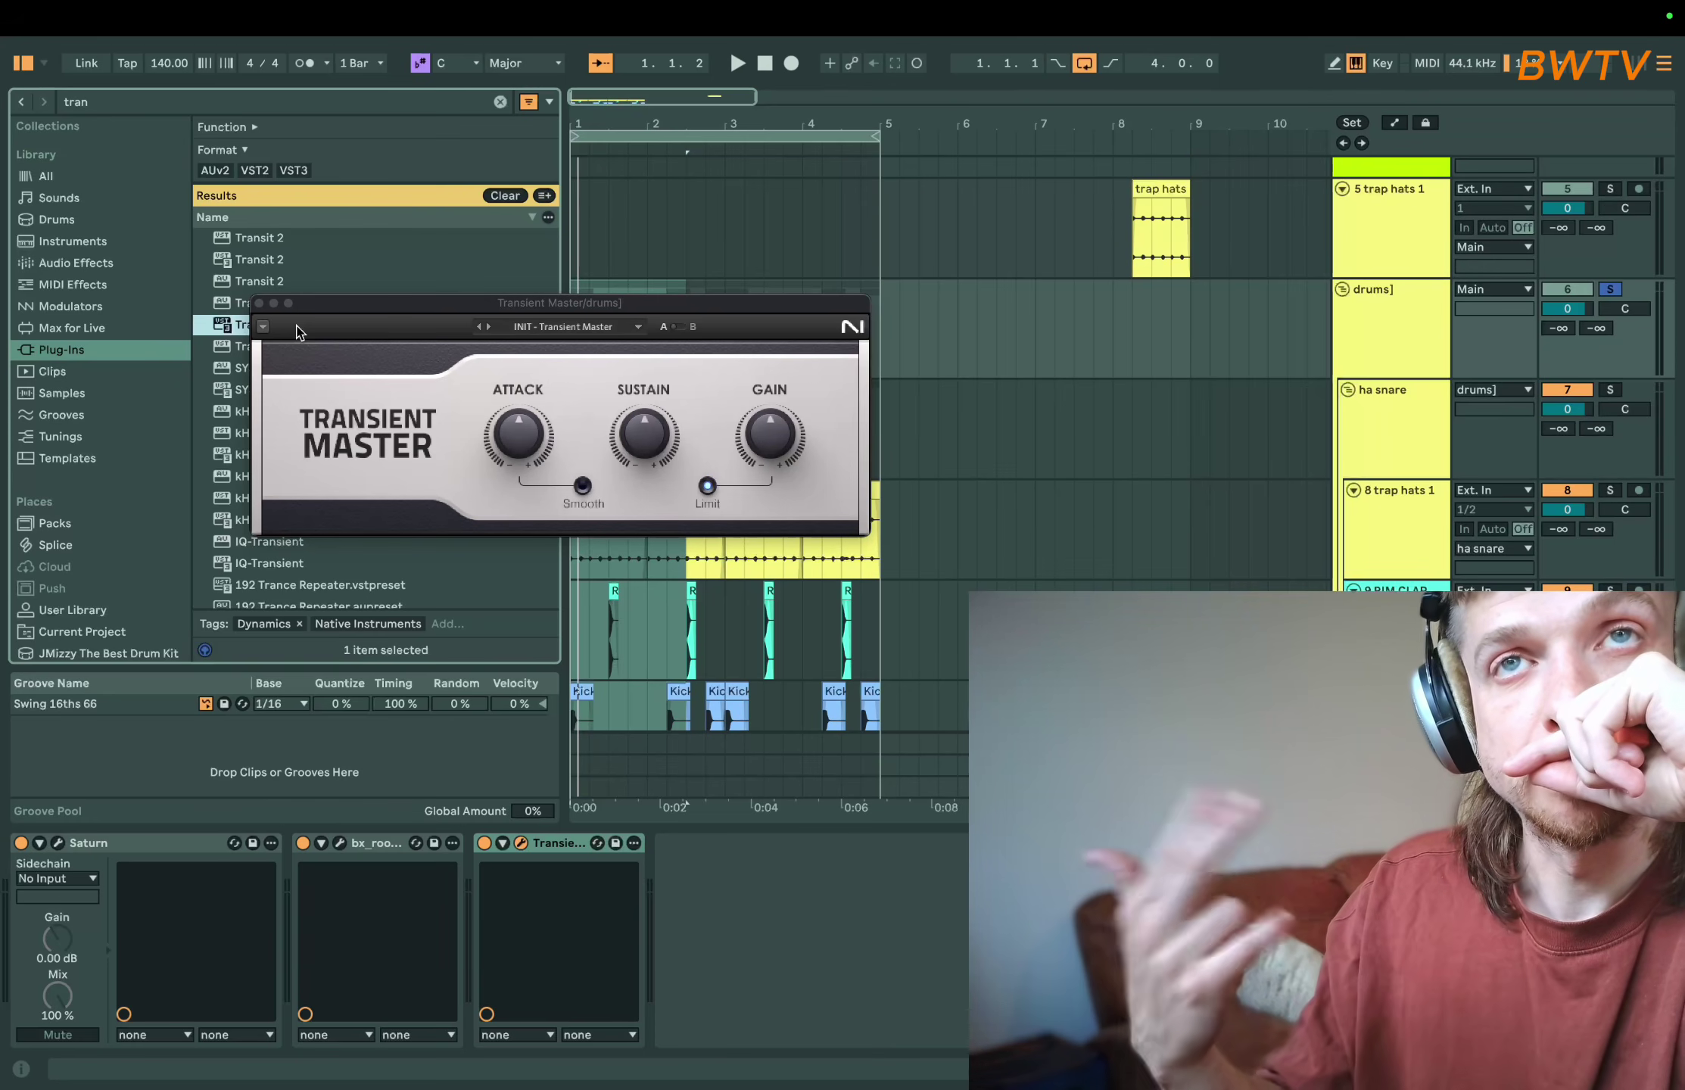
key(space)
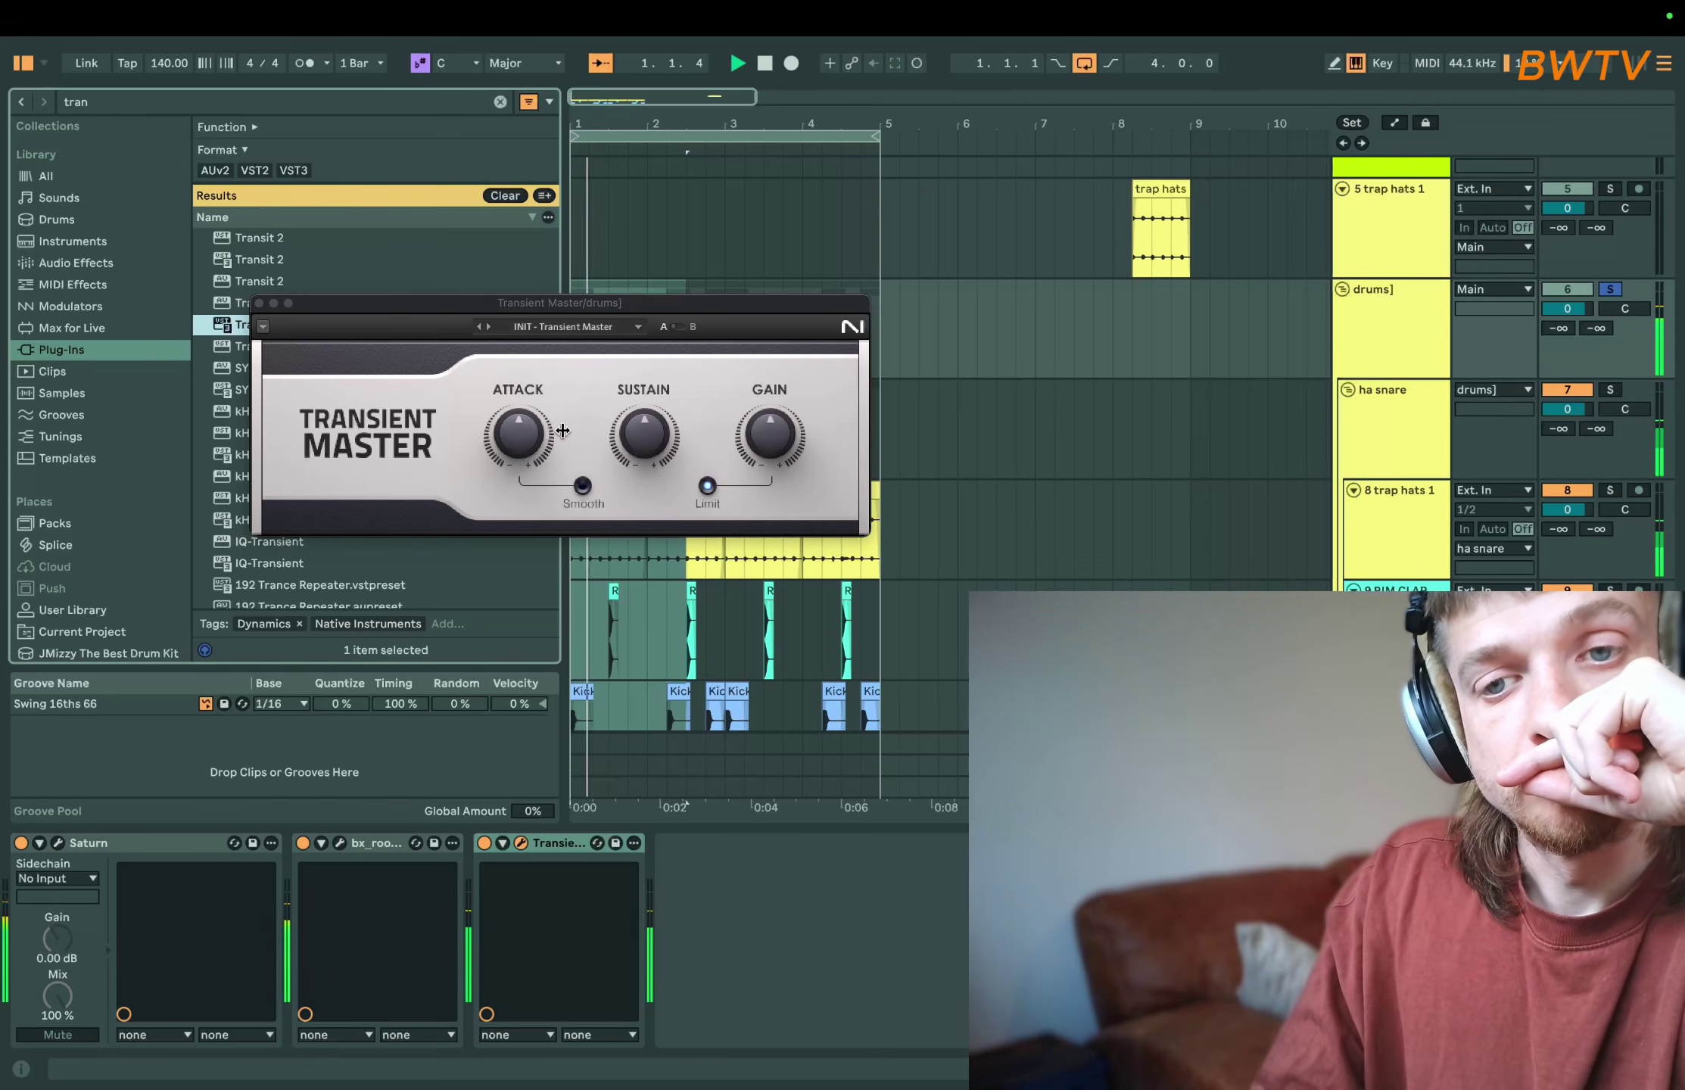
drag(518, 433, 518, 426)
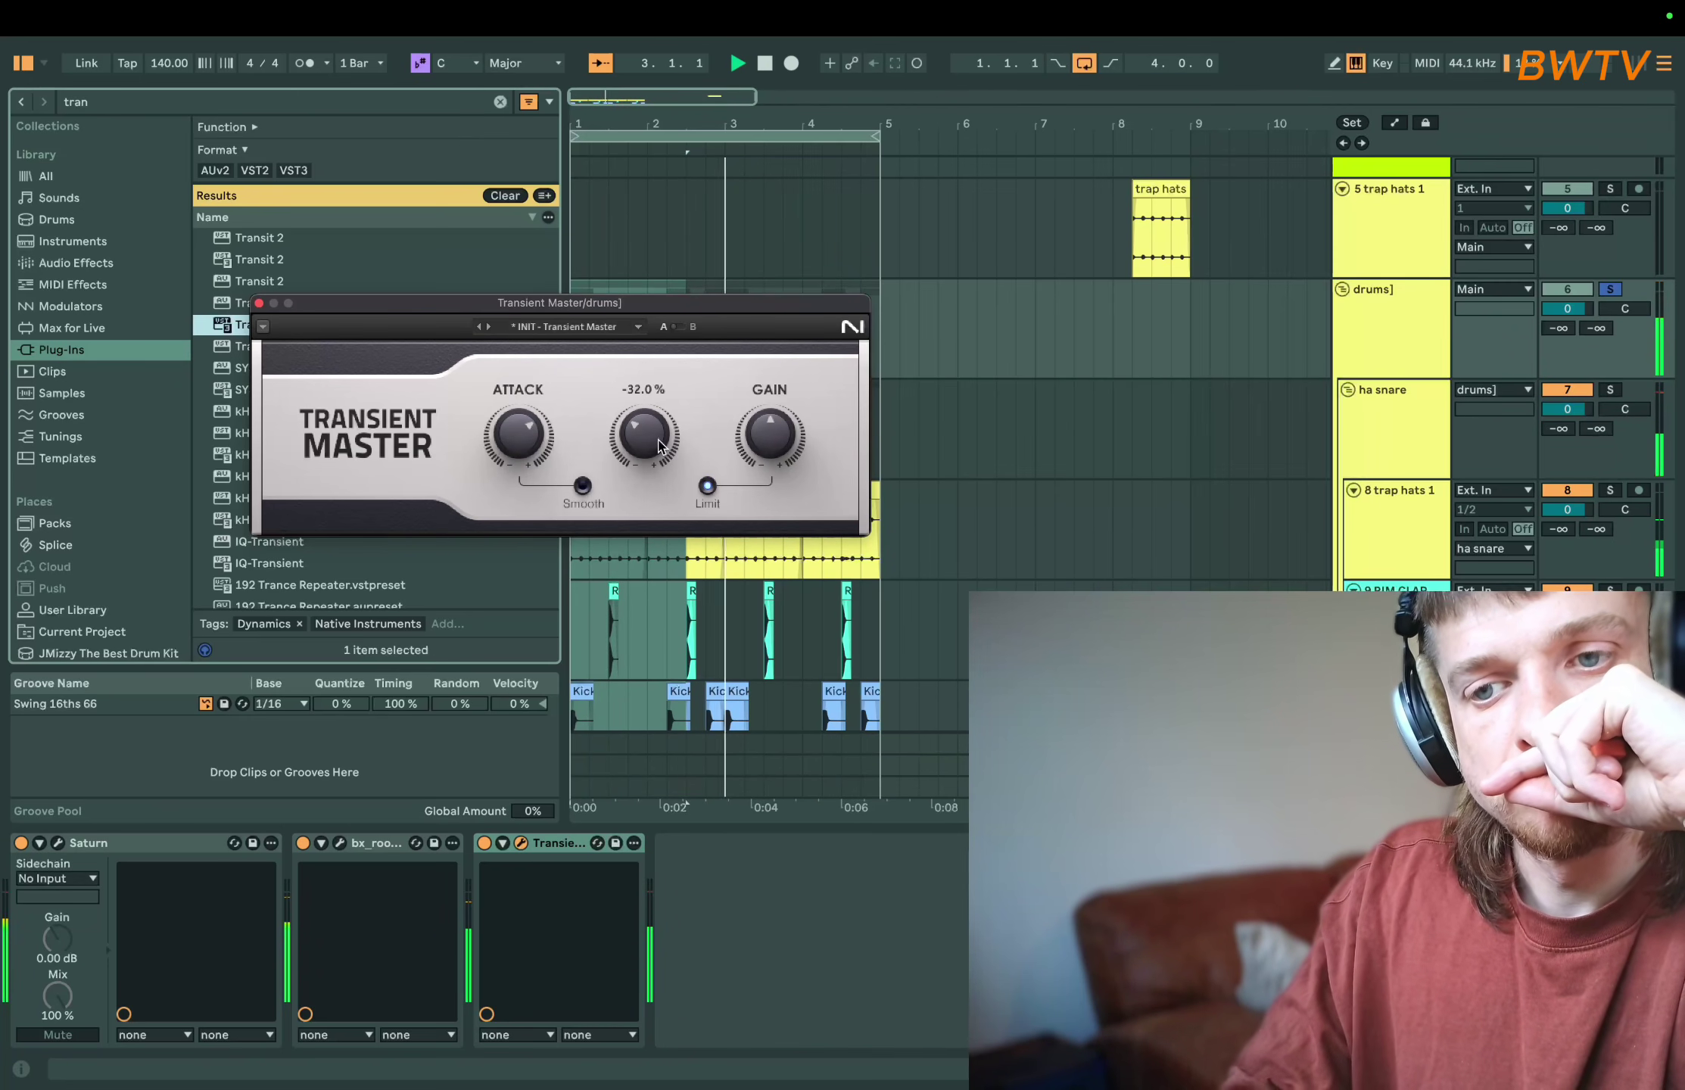
click(259, 304)
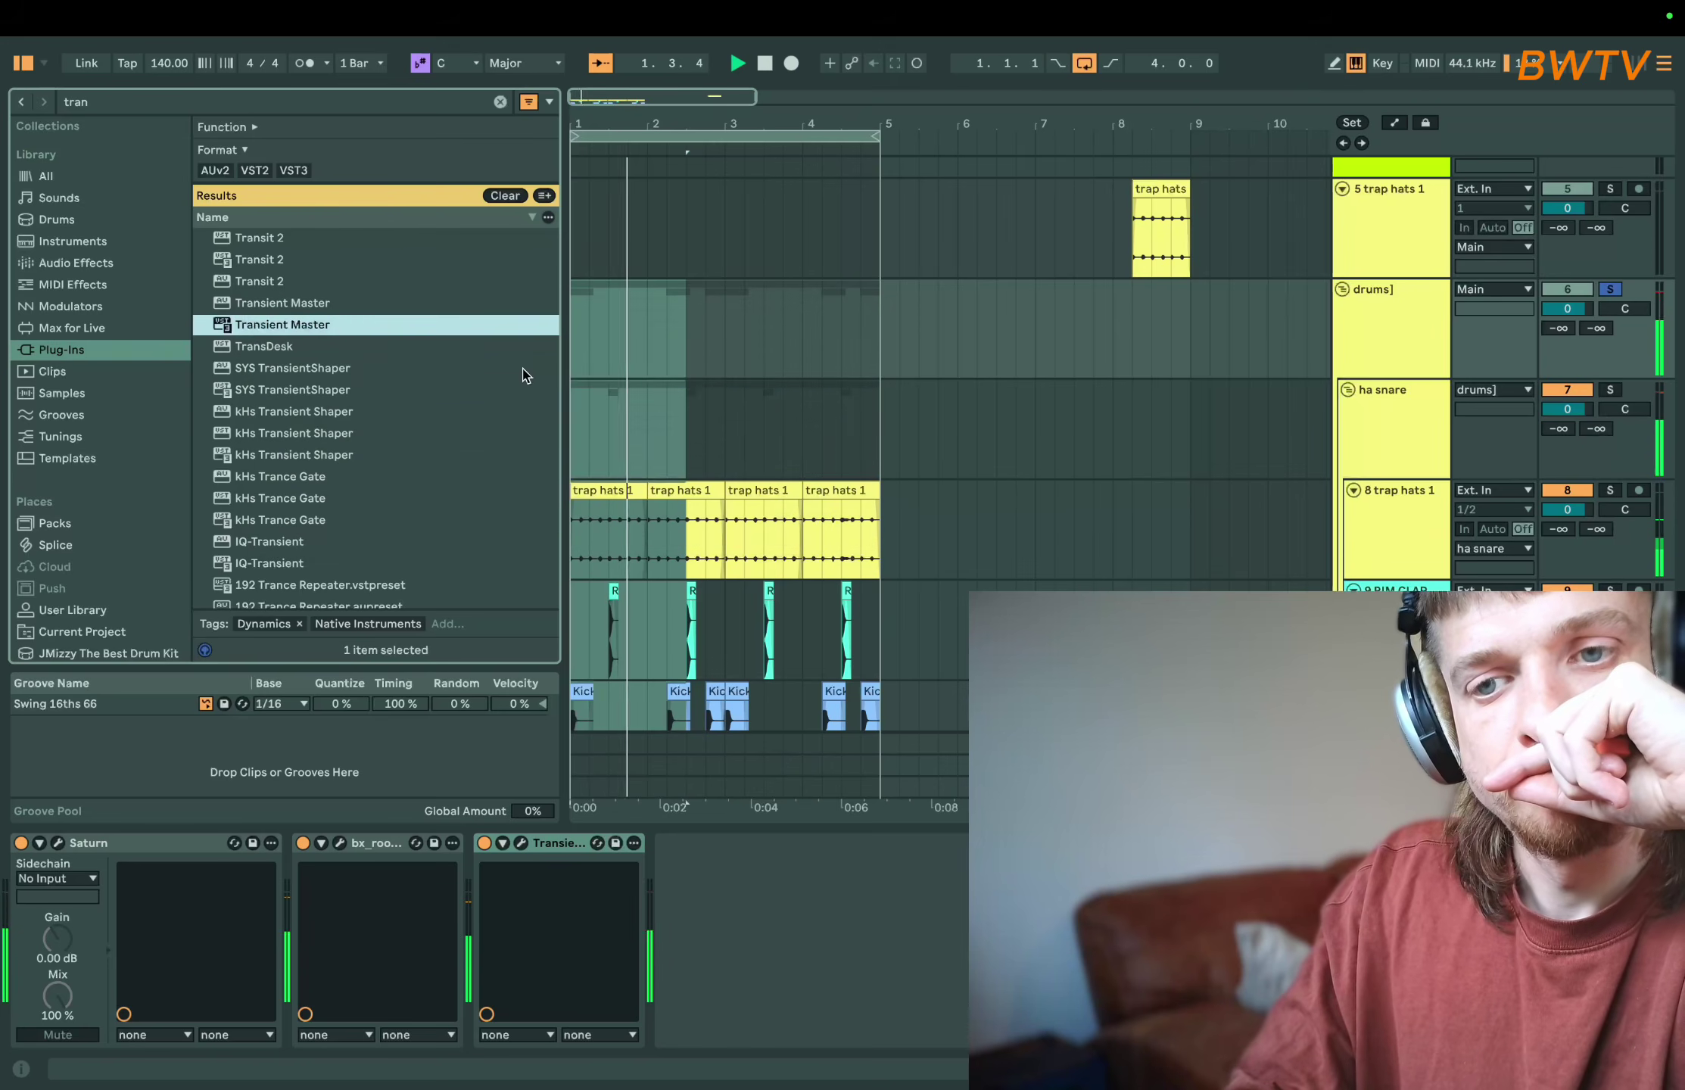
- Find bx_clipper with the search "clip", add it after Transient Master on the drums] group, and play the loop
click(1418, 350)
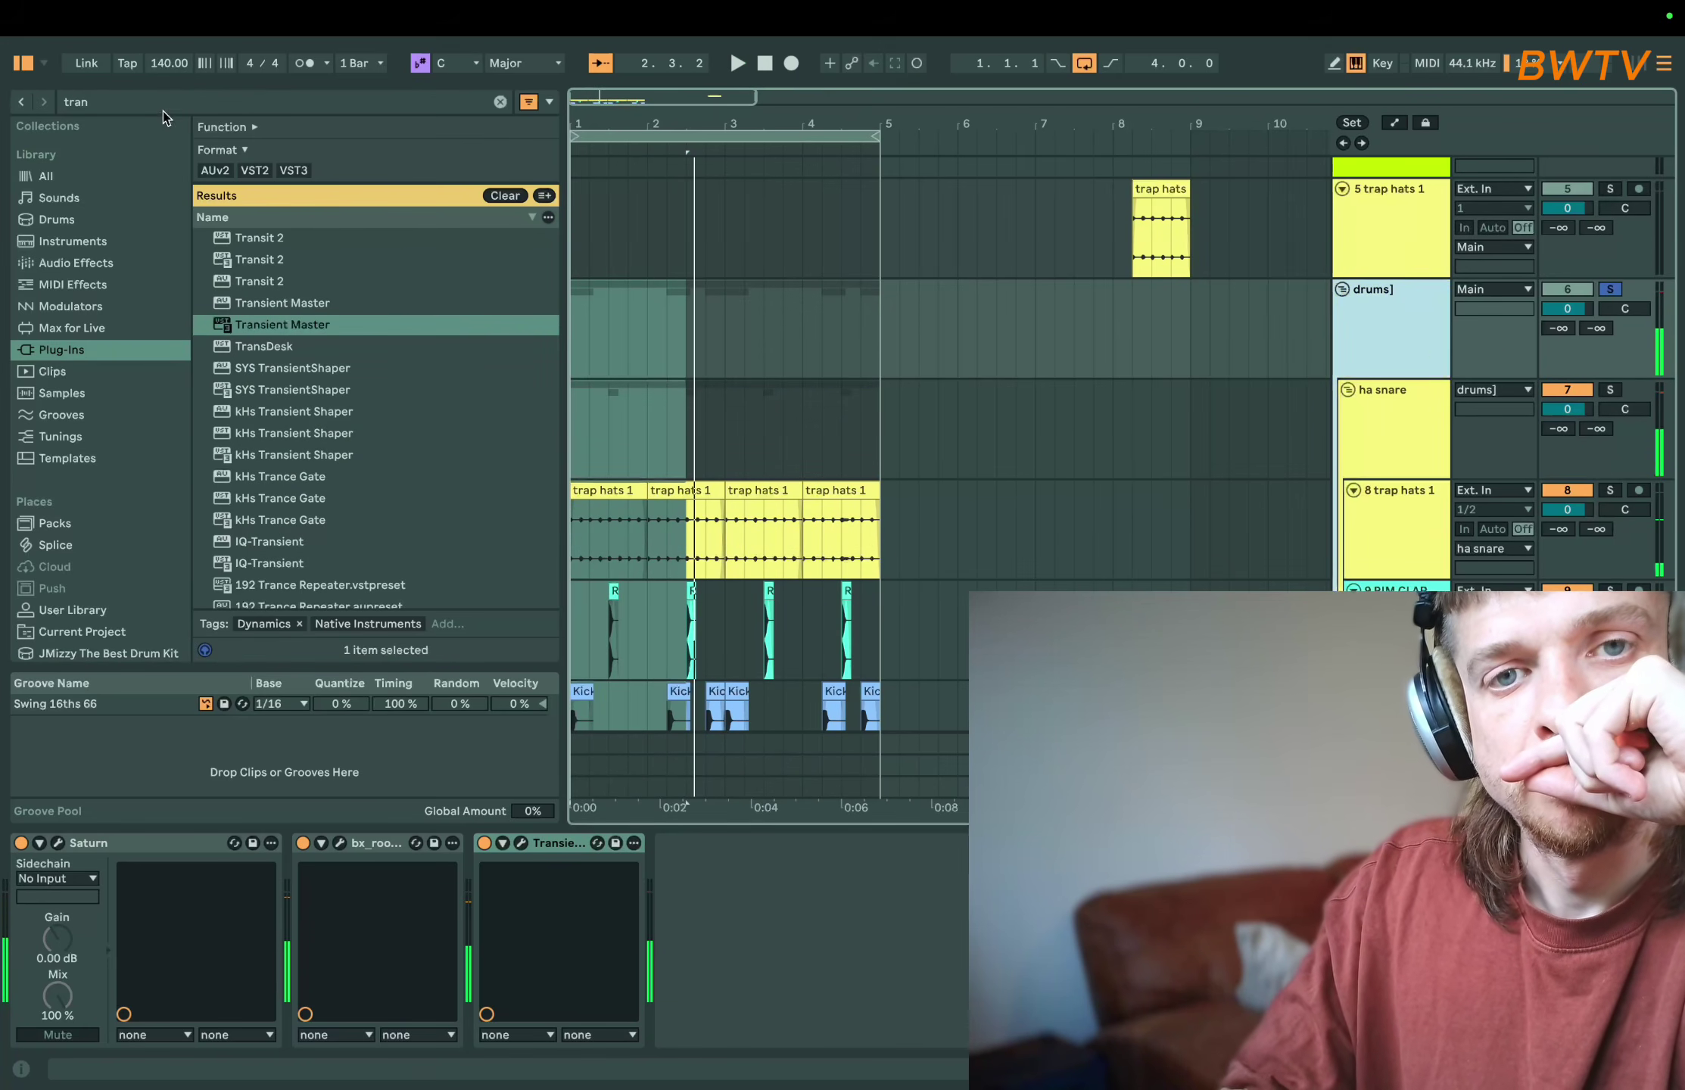
key(super+f)
text(clip)
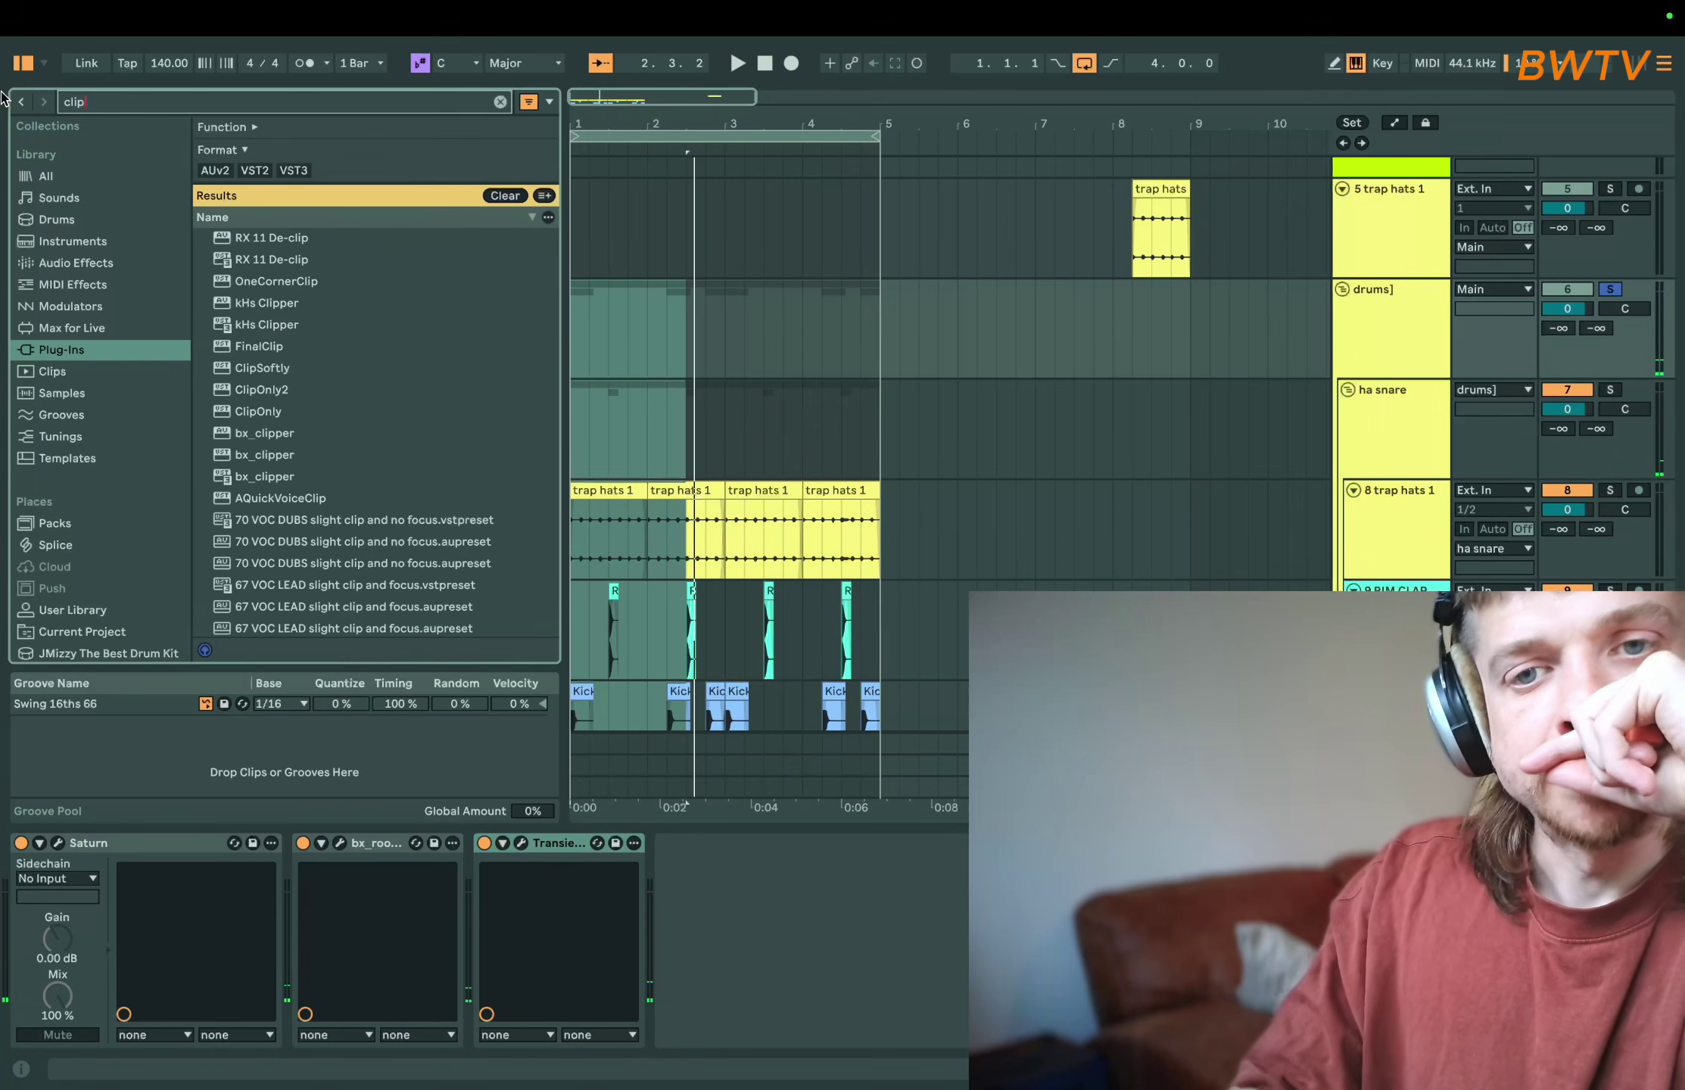
double_click(272, 454)
key(space)
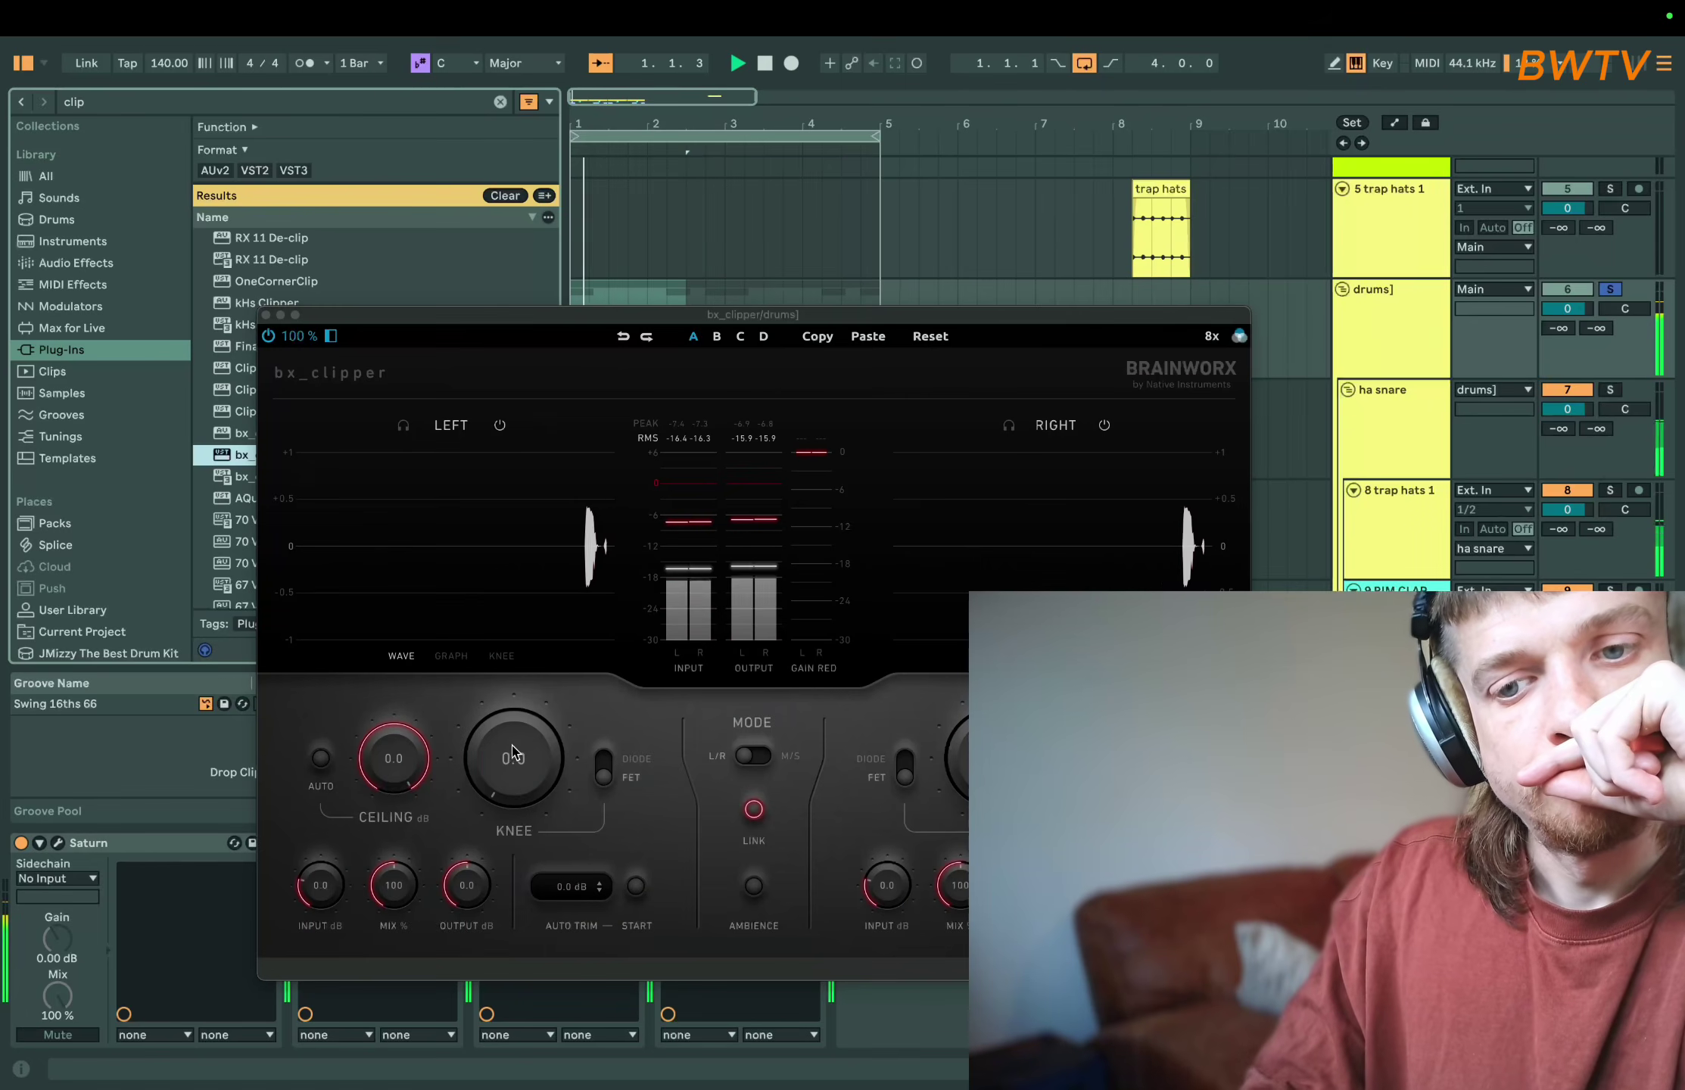
- Set bx_clipper's ceiling to -4.2 dB and its knee to 3.9, close the plug-in window, and replay the loop
drag(532, 749, 483, 702)
drag(394, 757, 407, 783)
drag(514, 757, 500, 740)
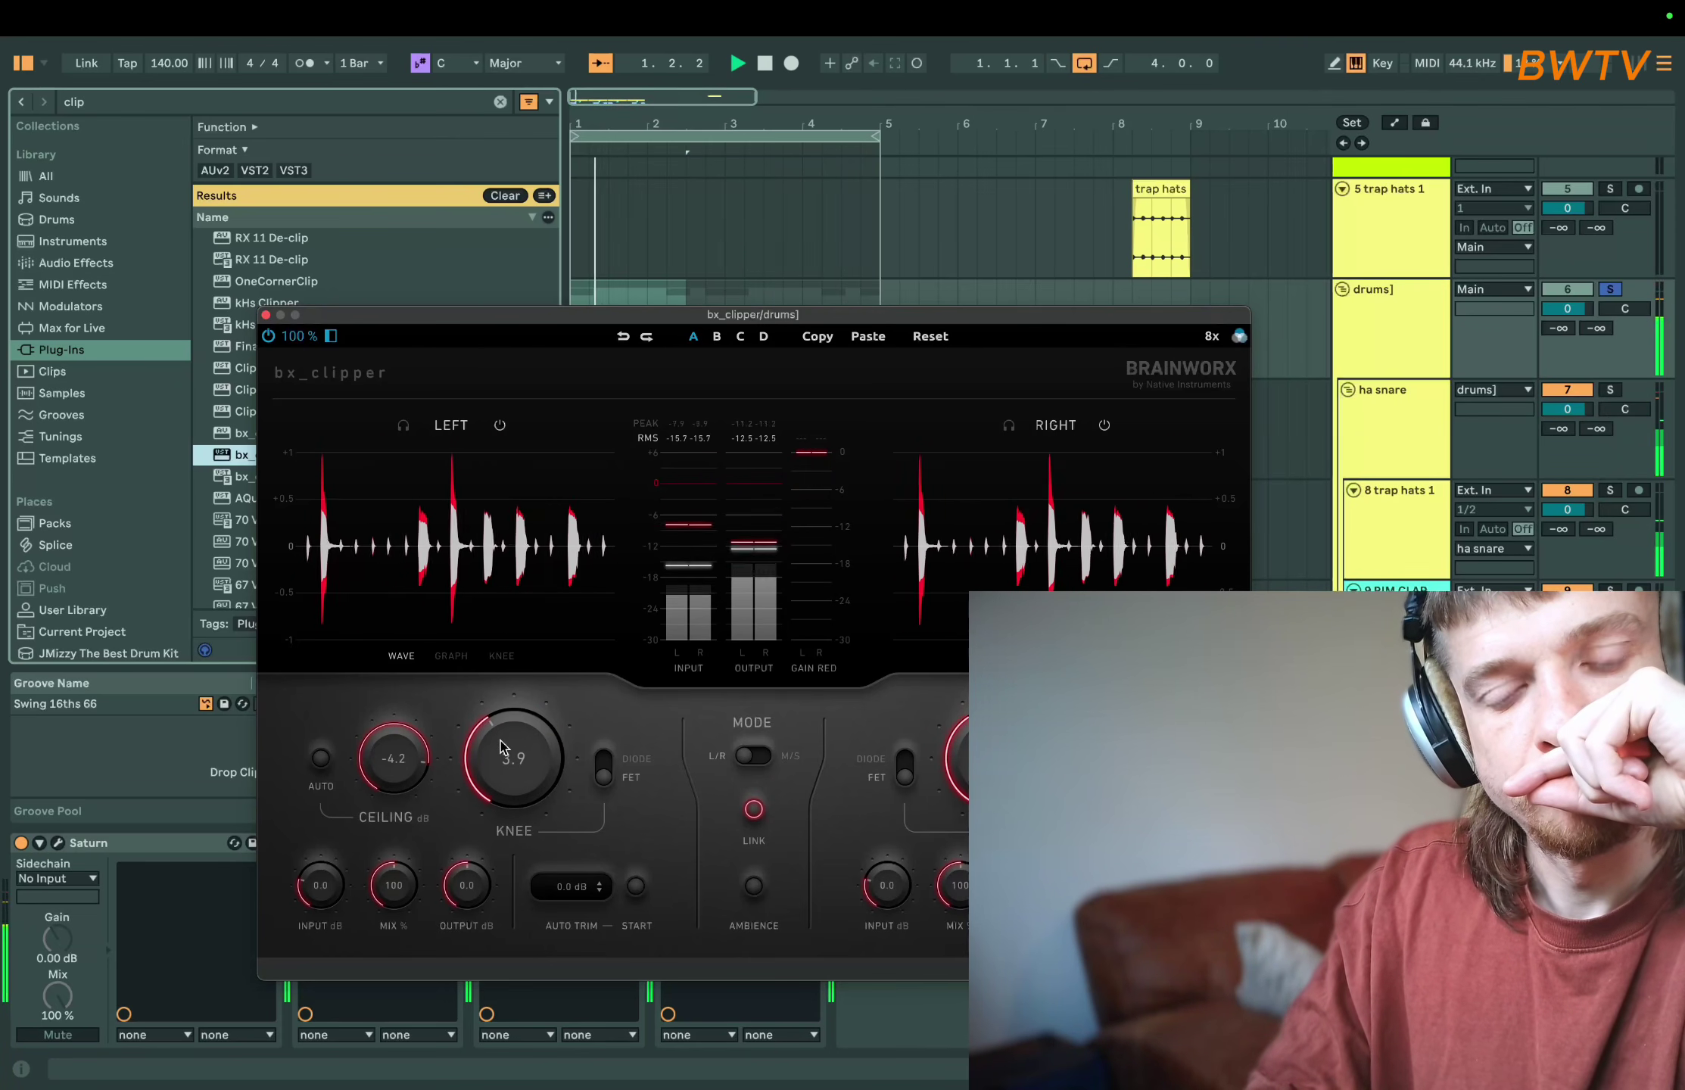
click(265, 315)
key(space)
key(space)
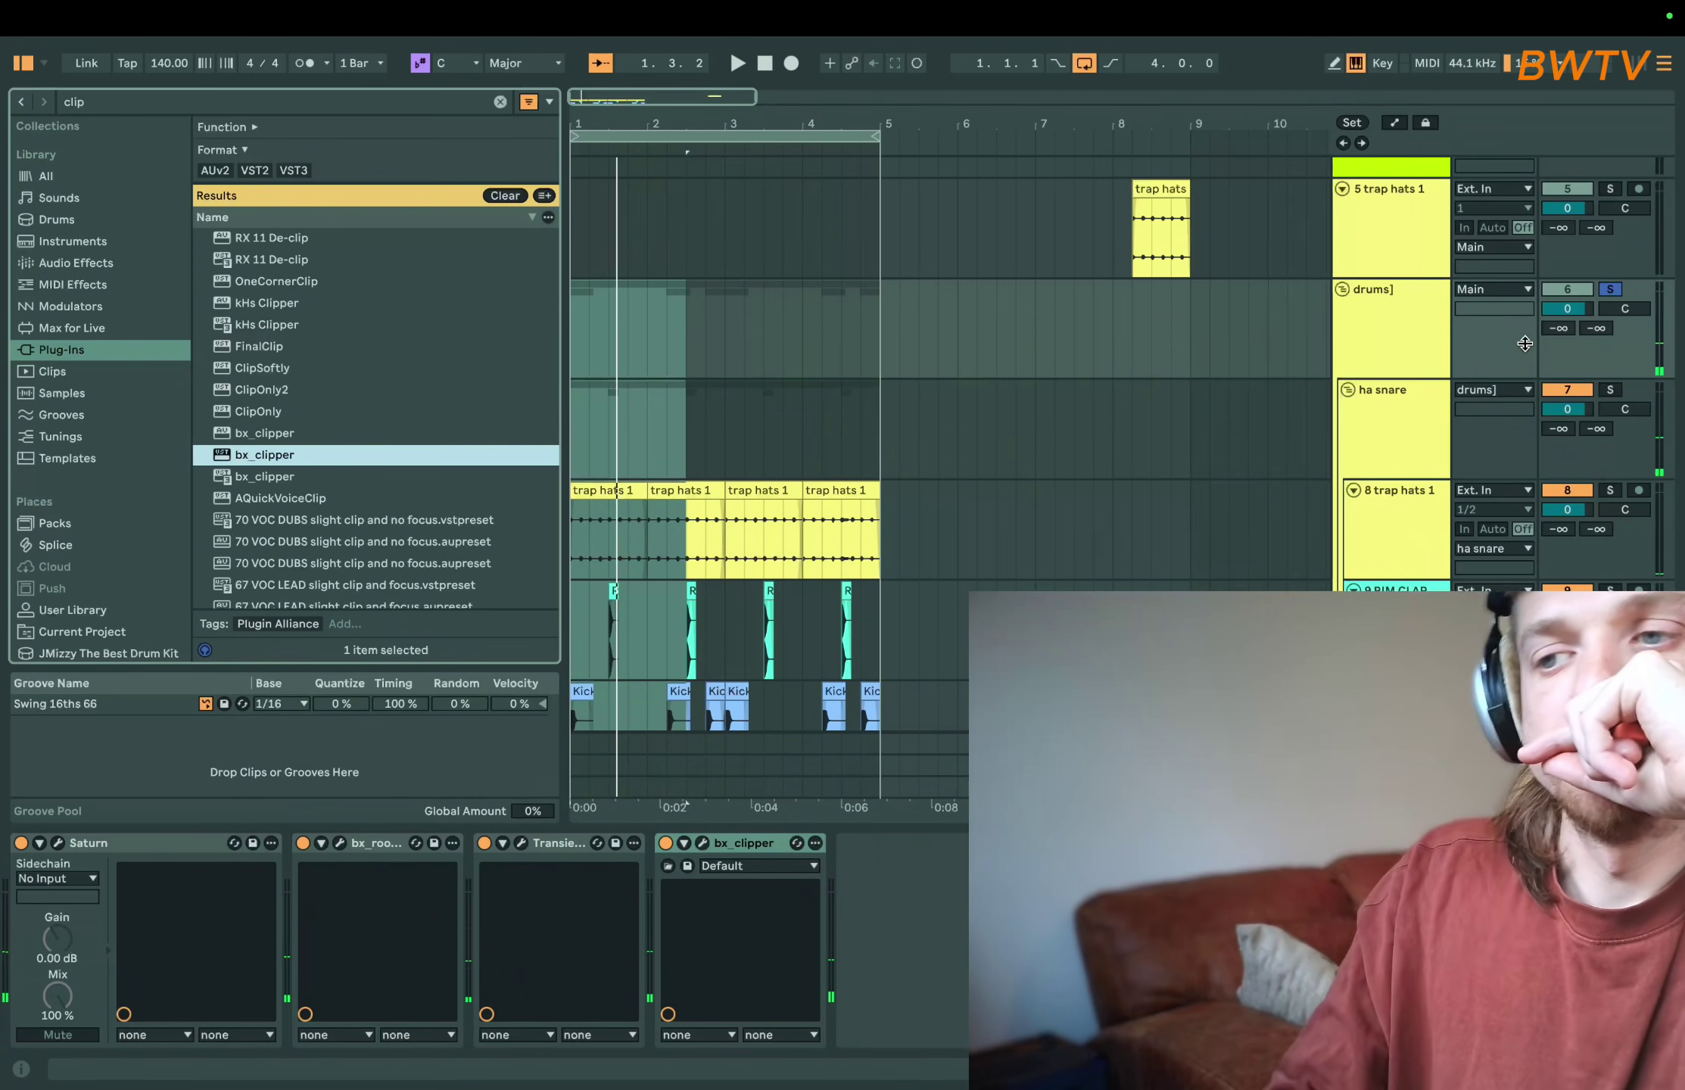
- Unsolo the drums] group, play the loop, and fold the group
click(1610, 291)
key(space)
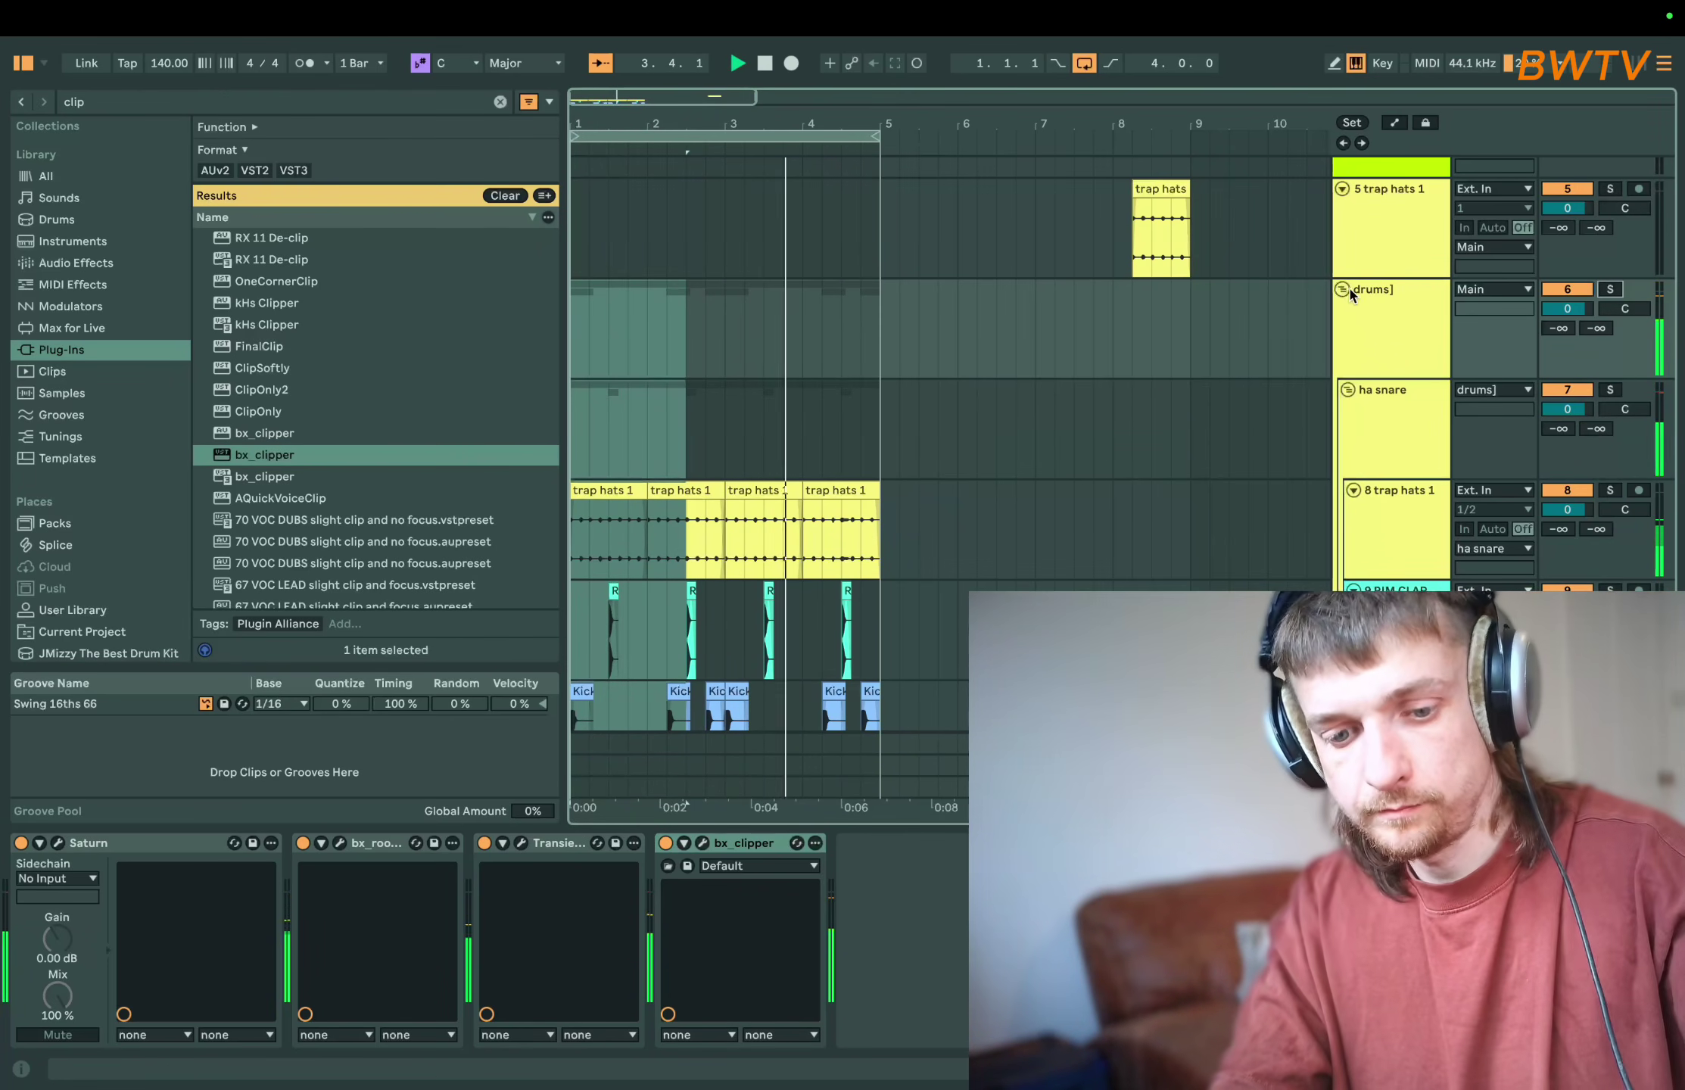
click(1360, 289)
click(1342, 289)
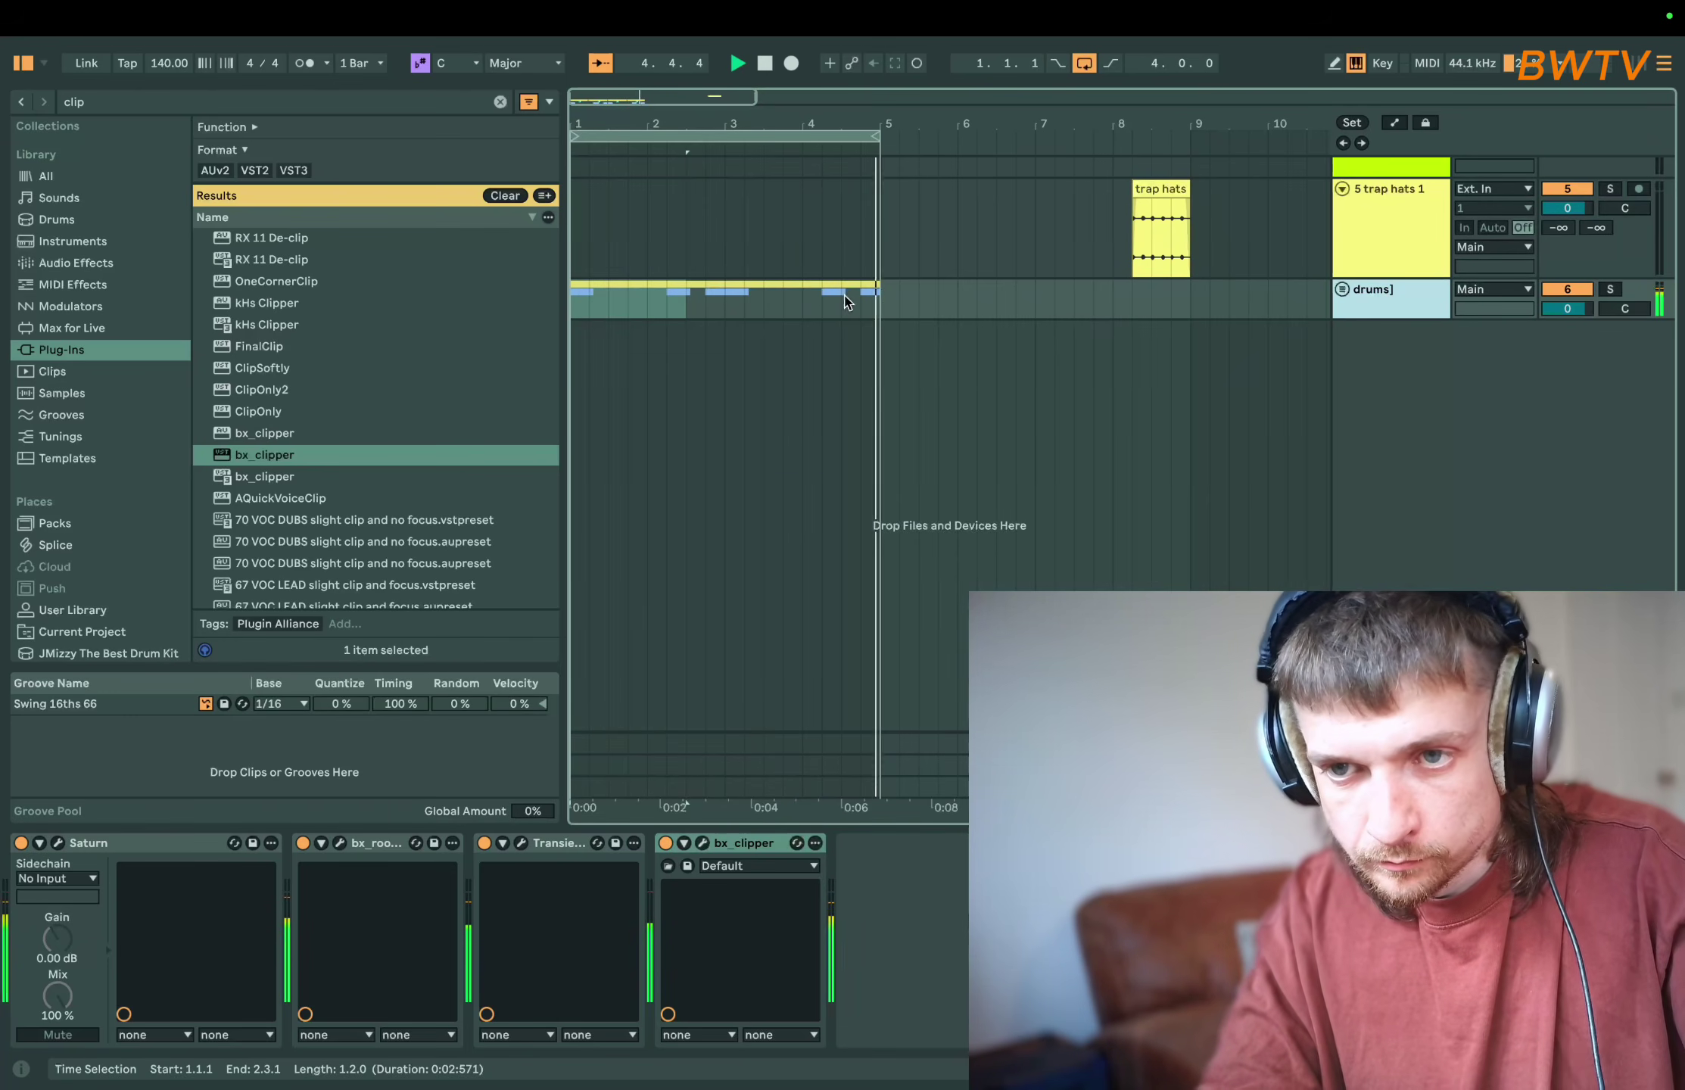
- Duplicate the four-bar drums] pattern into bars 5–8, extend the loop over it, and move the 5 trap hats 1 track into the group
drag(714, 135, 715, 125)
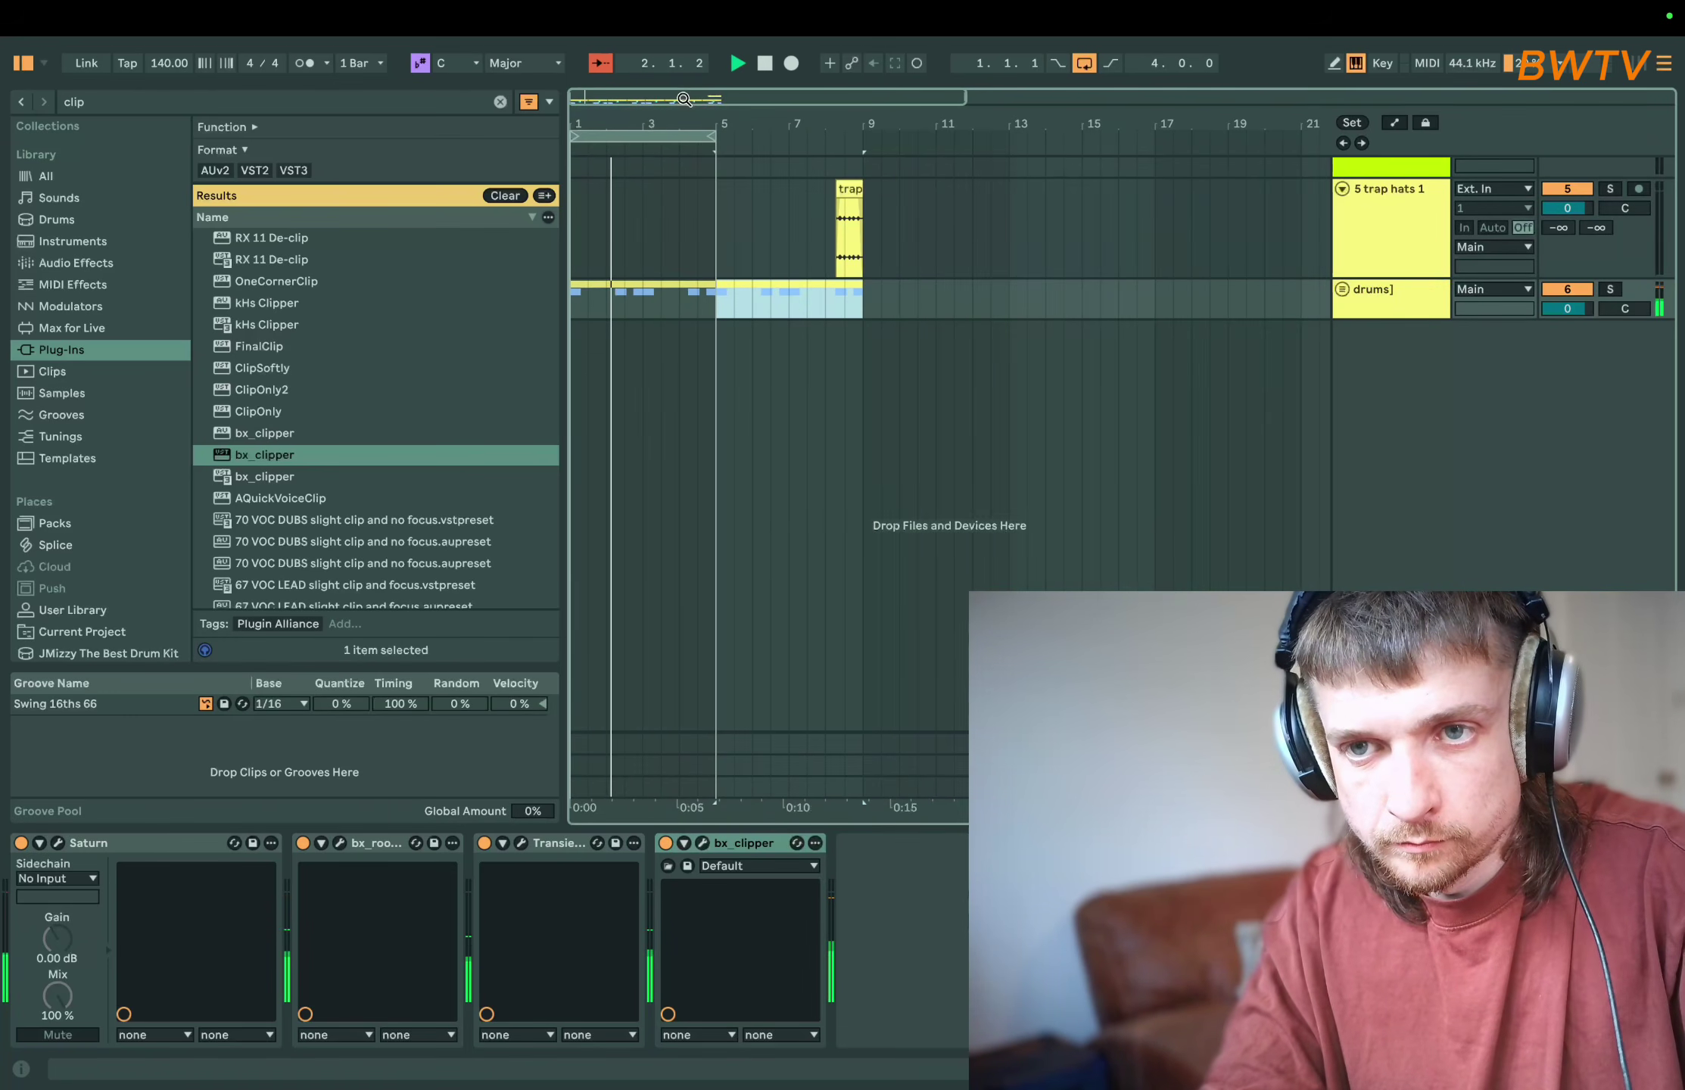
click(1343, 251)
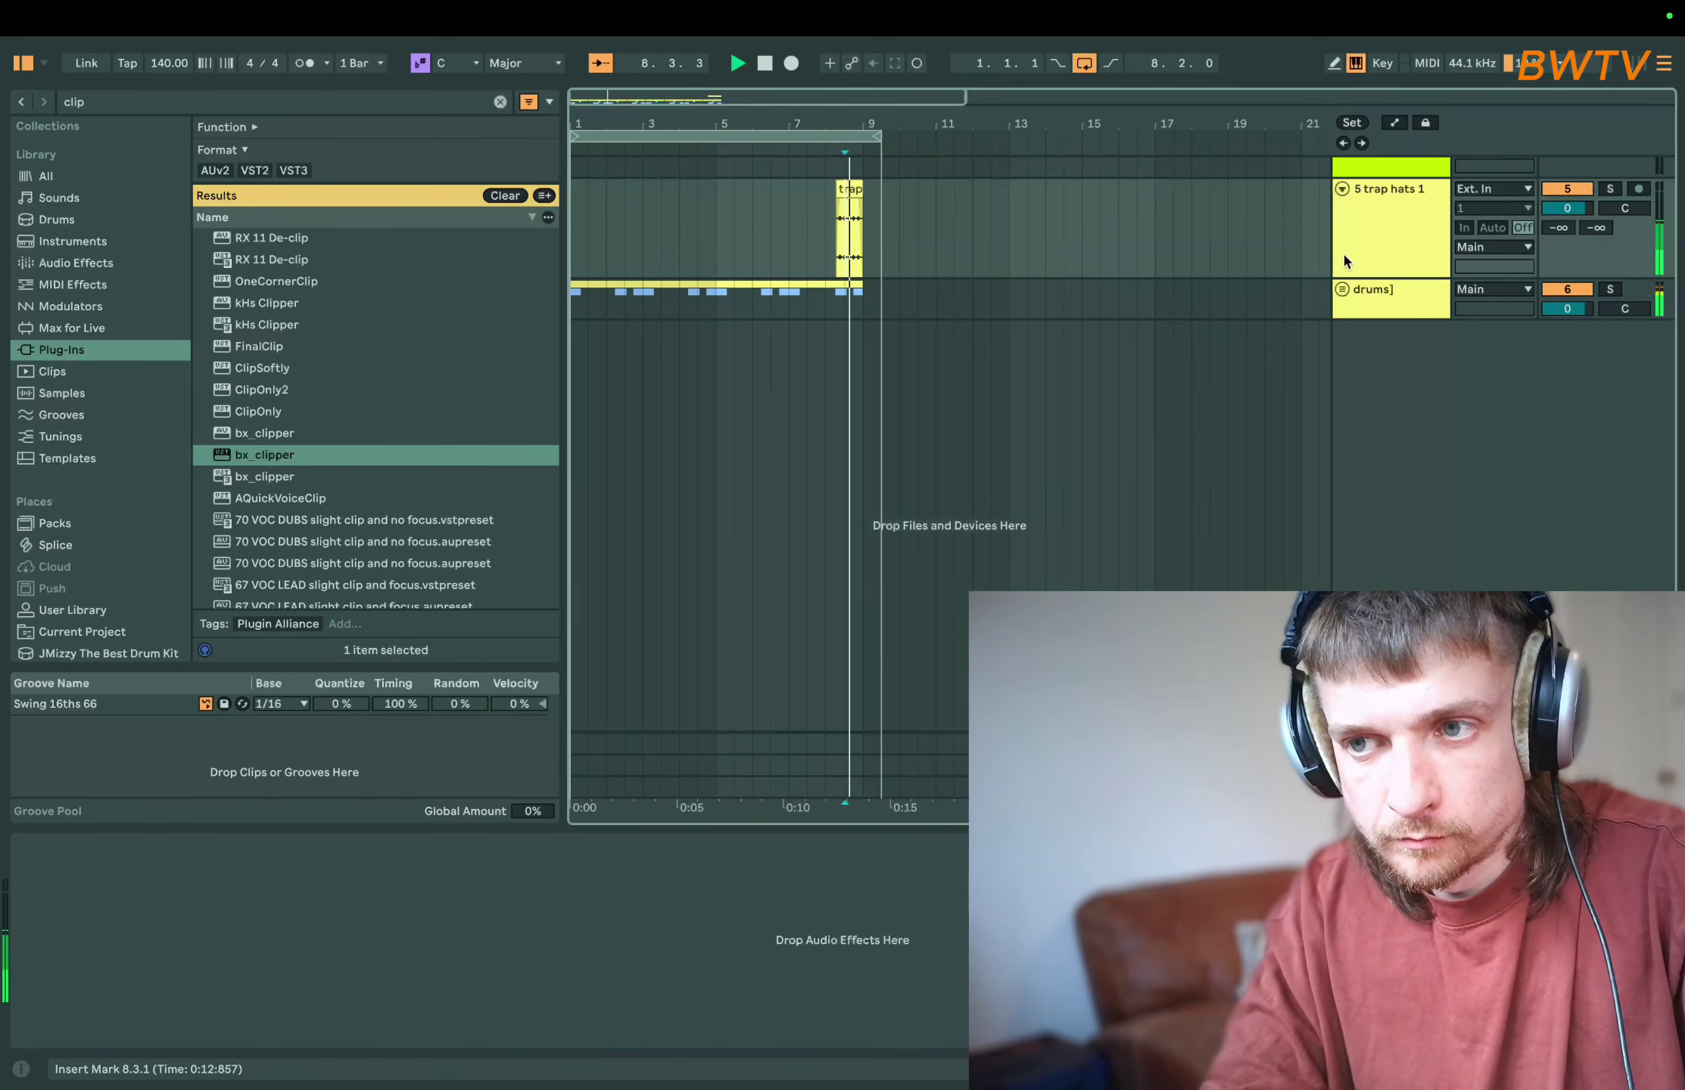
key(Delete)
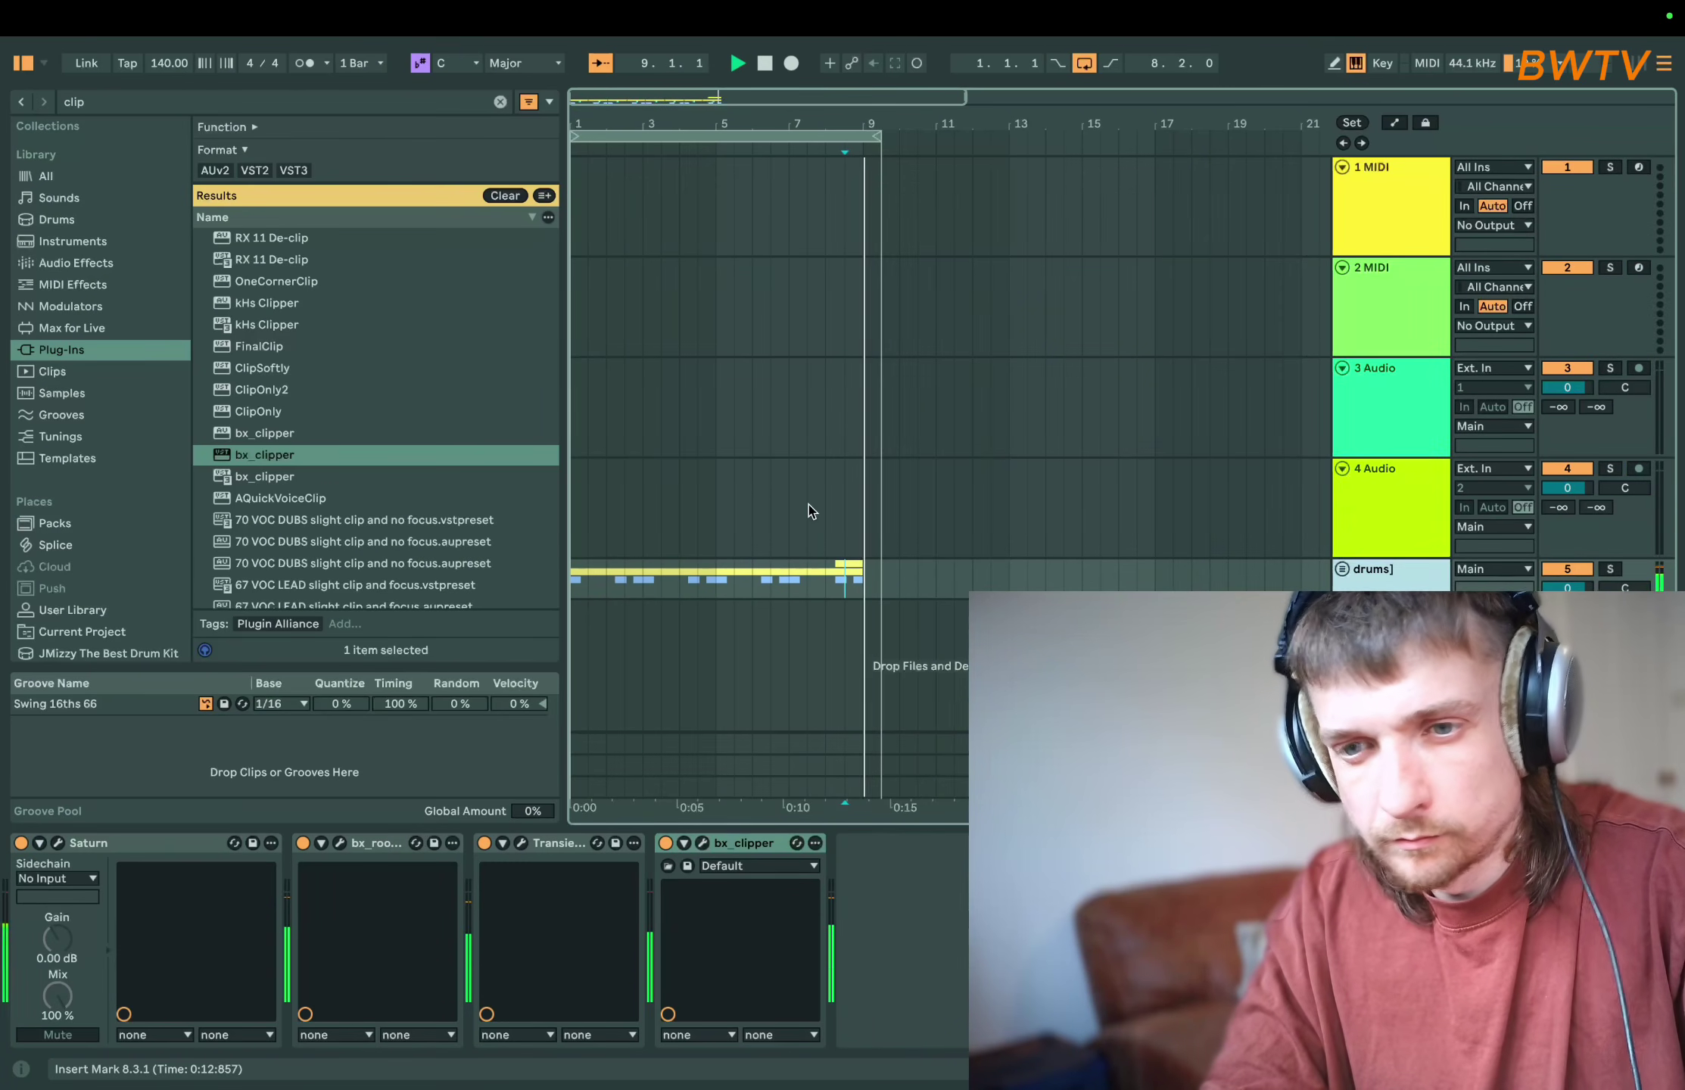
- Duplicate the eight-bar drums] pattern into bars 9–16 and extend the loop to 16 bars
click(583, 579)
key(ctrl+d)
key(space)
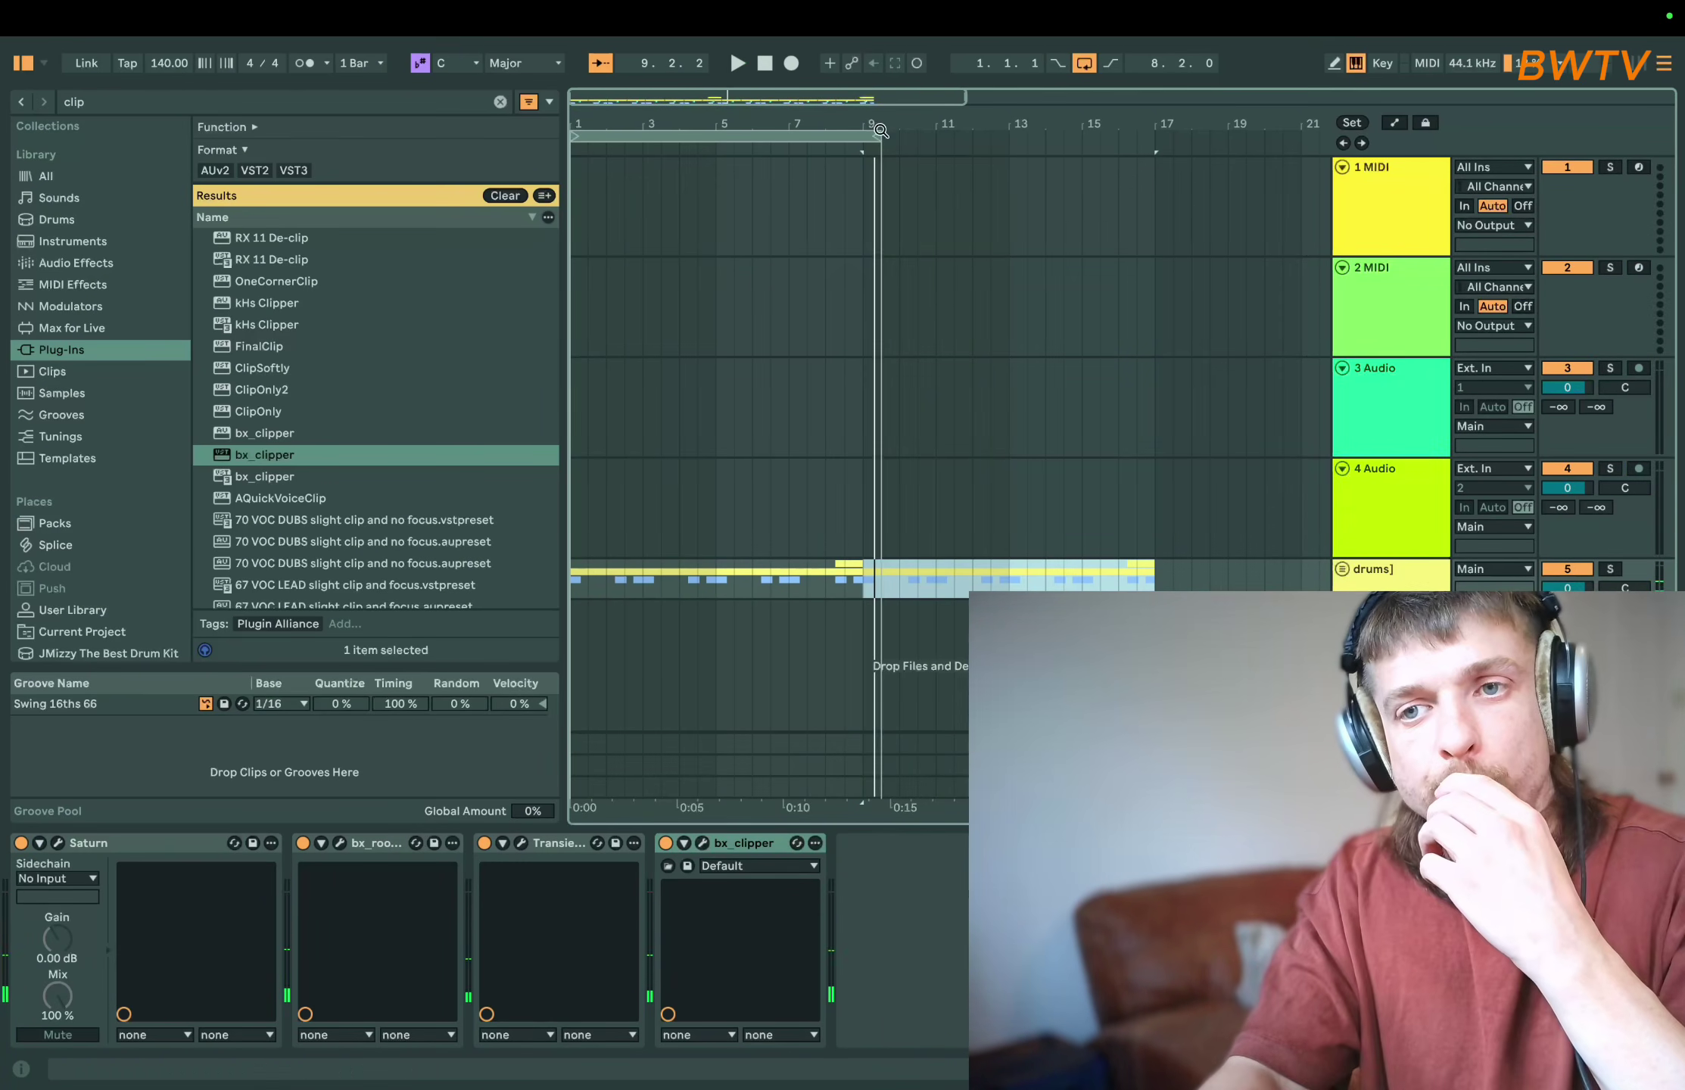
drag(881, 130, 1160, 120)
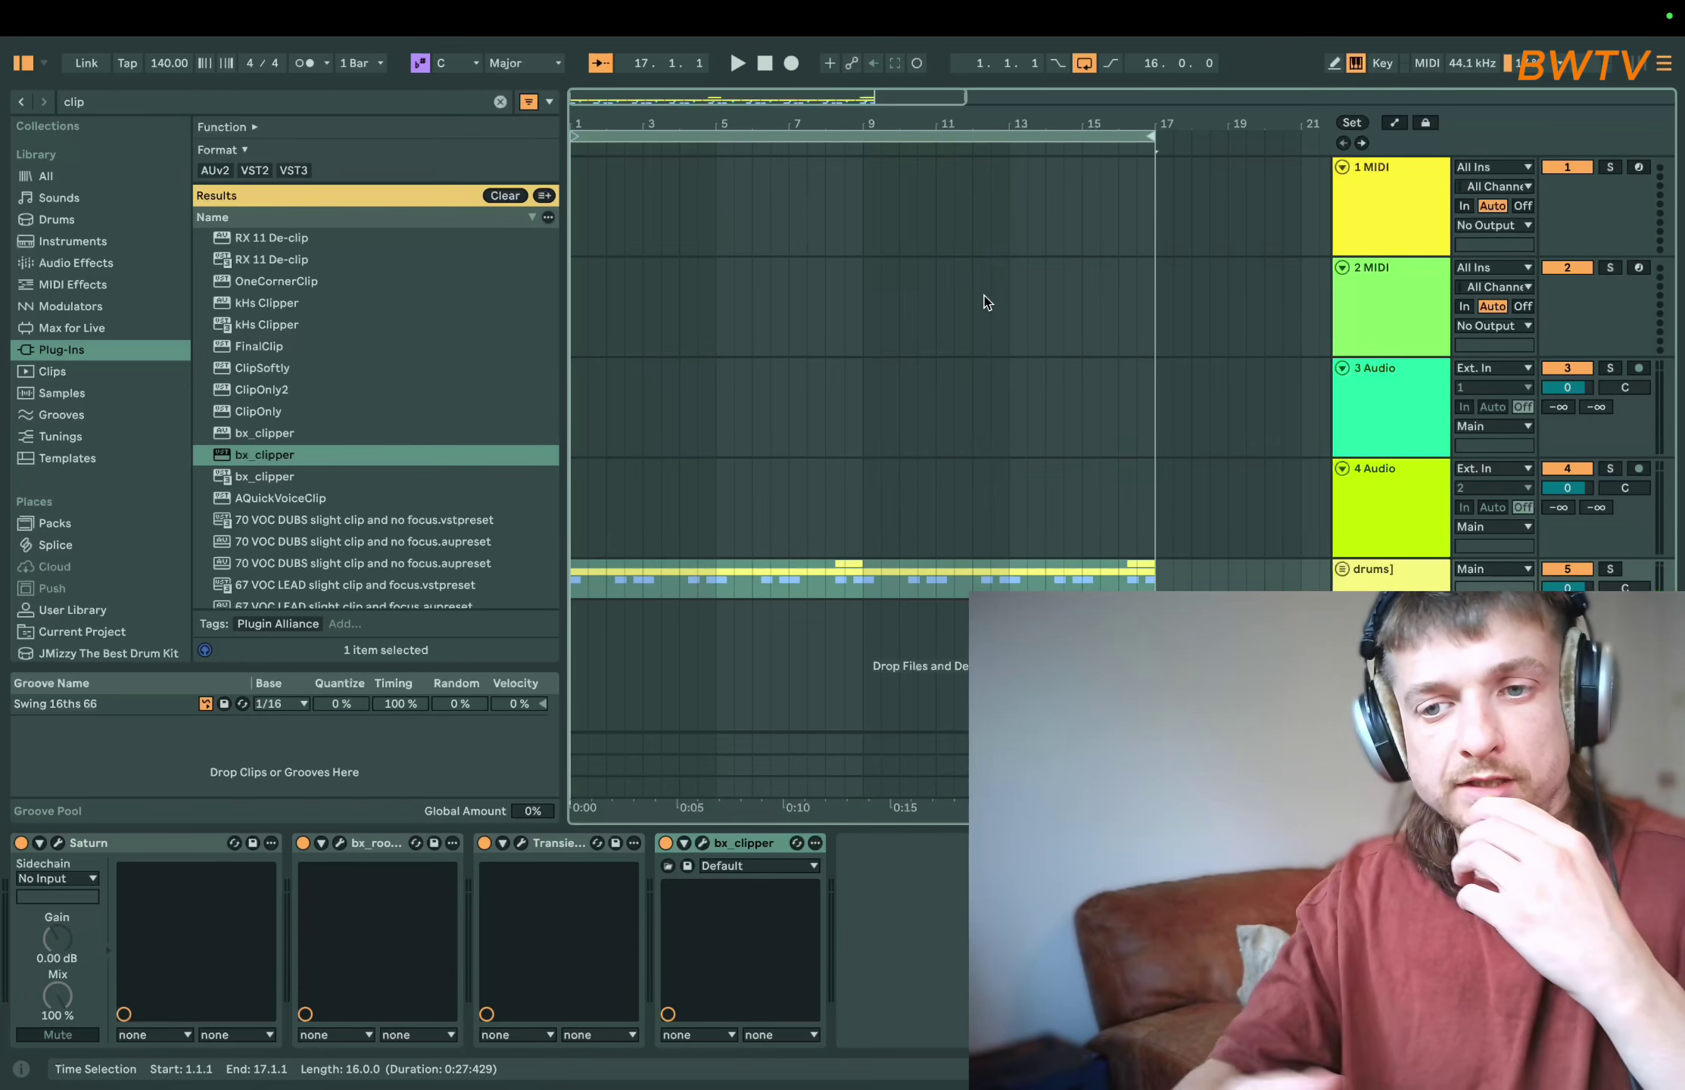
- Play the 16-bar loop from the start, check the audio levels in OBS, and return to Ableton Live
drag(760, 414, 346, 440)
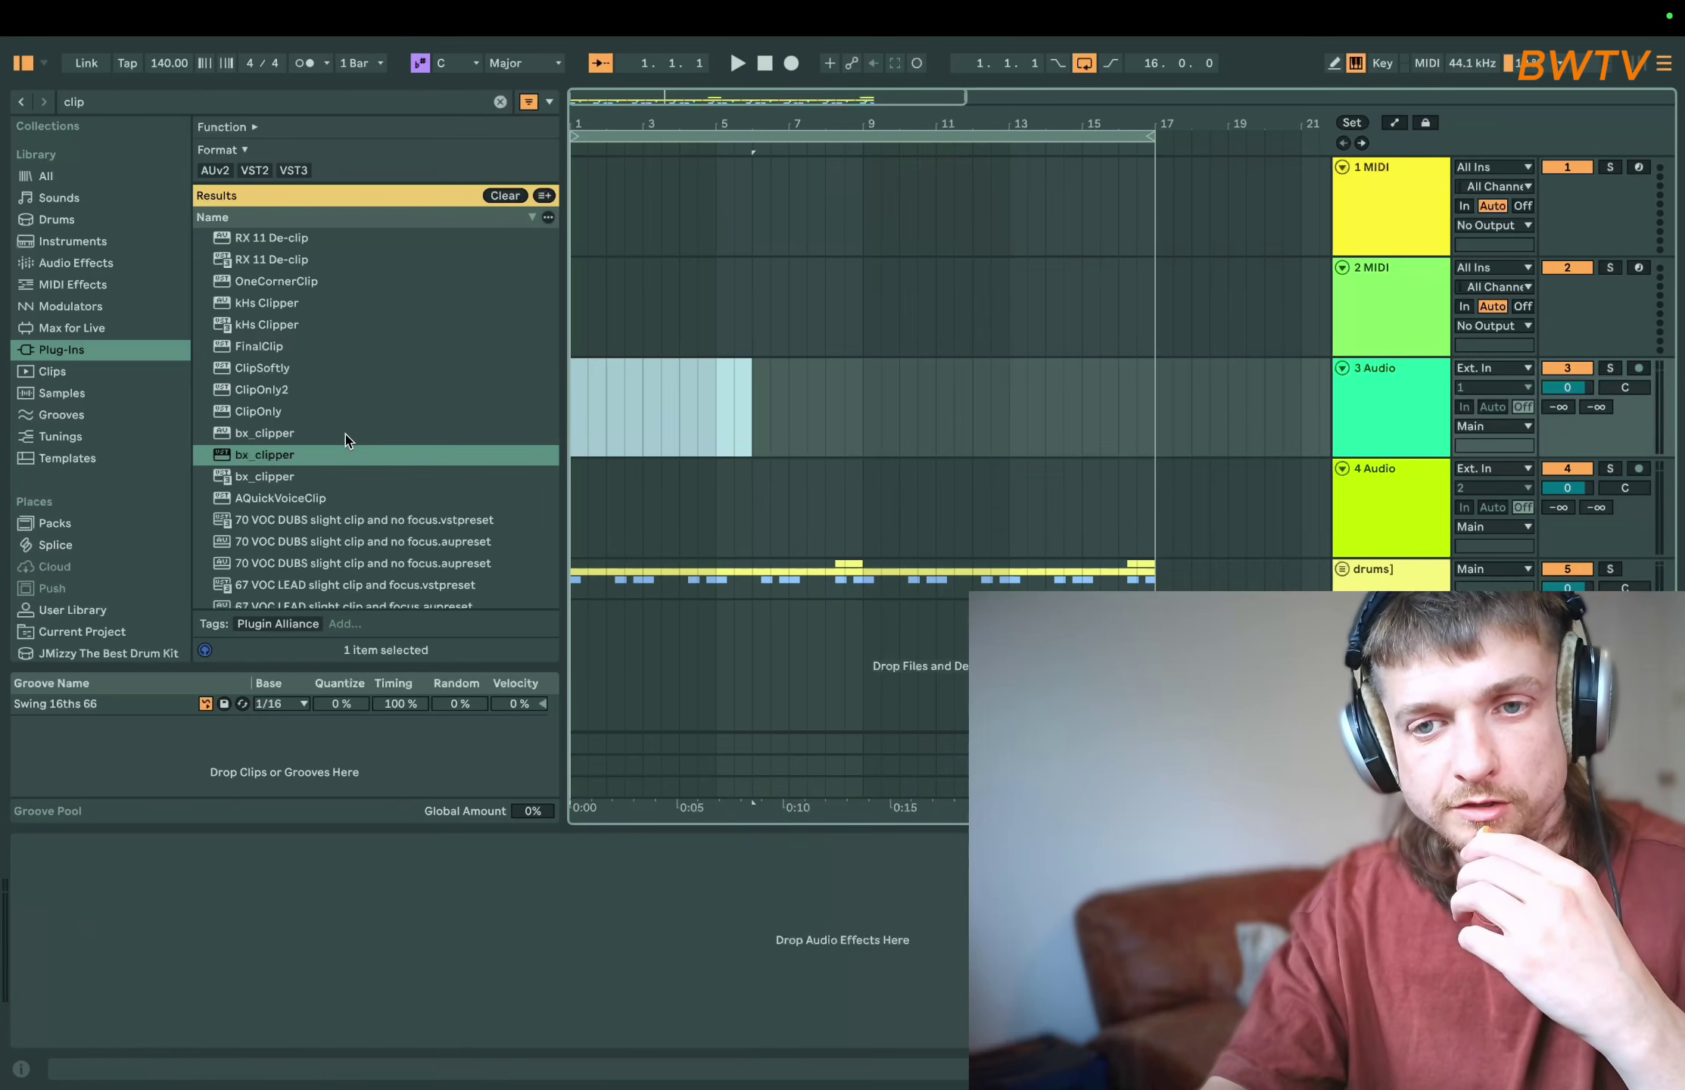
key(space)
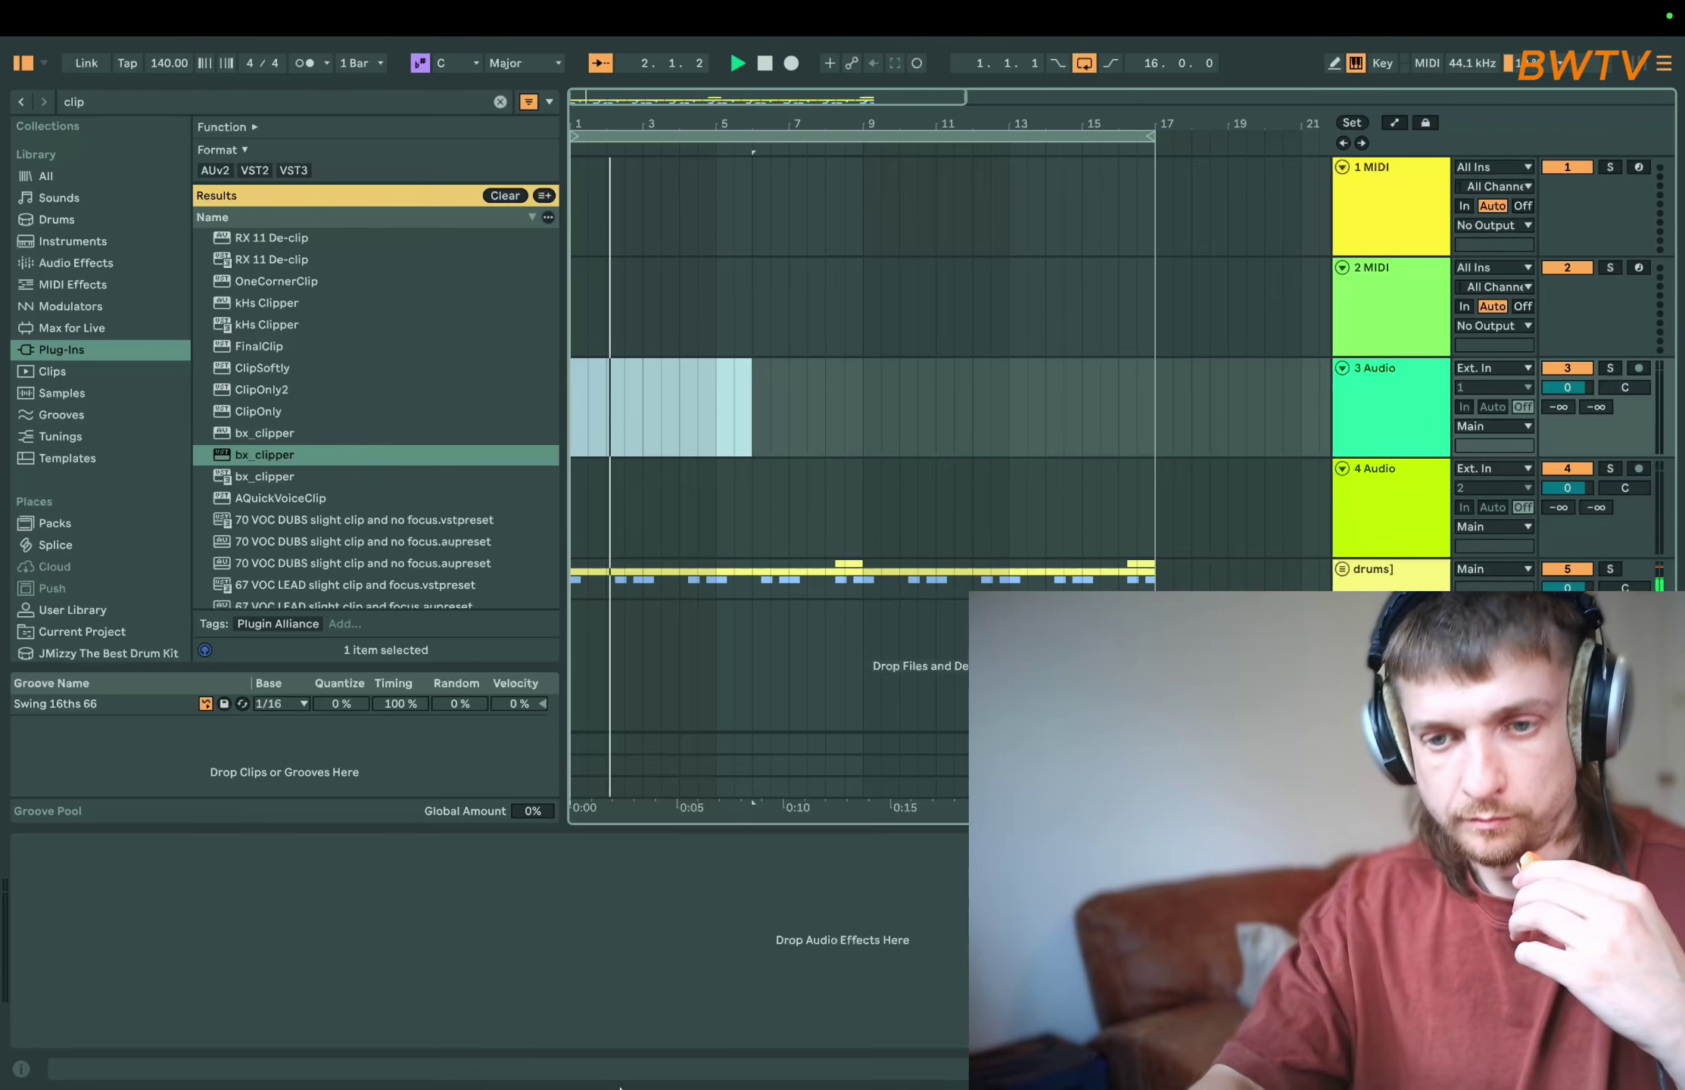
click(691, 1074)
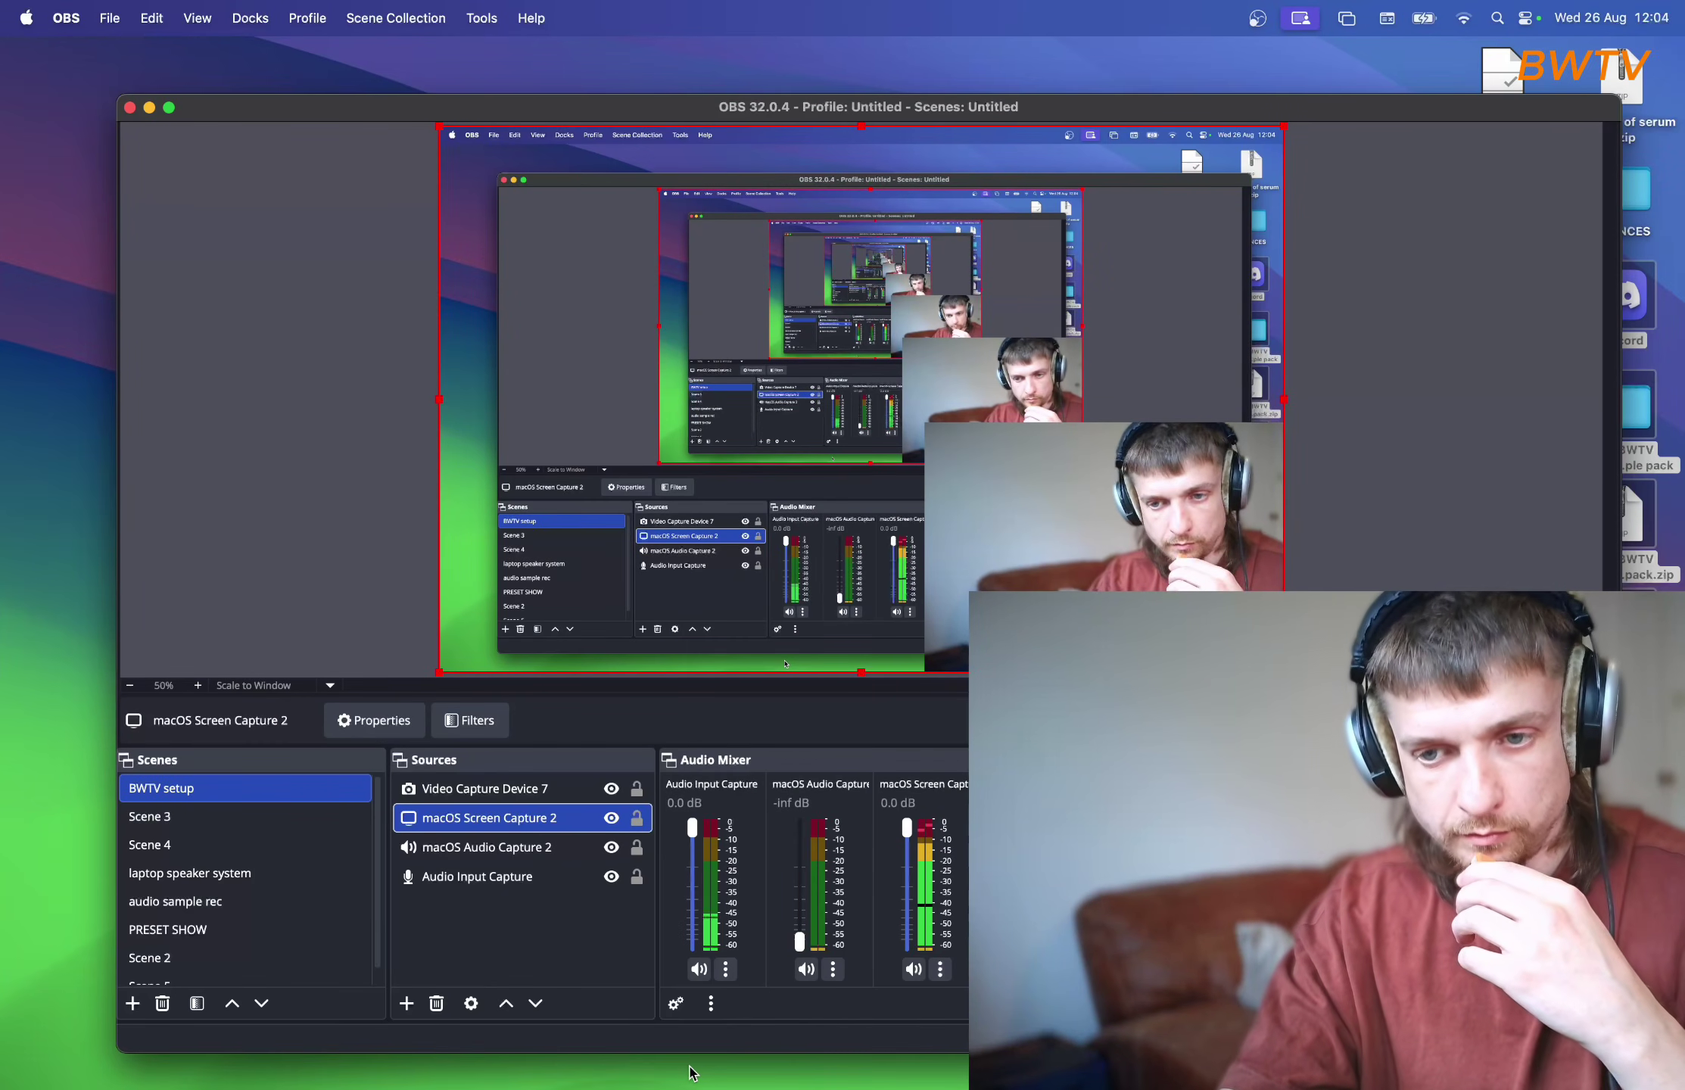
mouse_move(697, 1087)
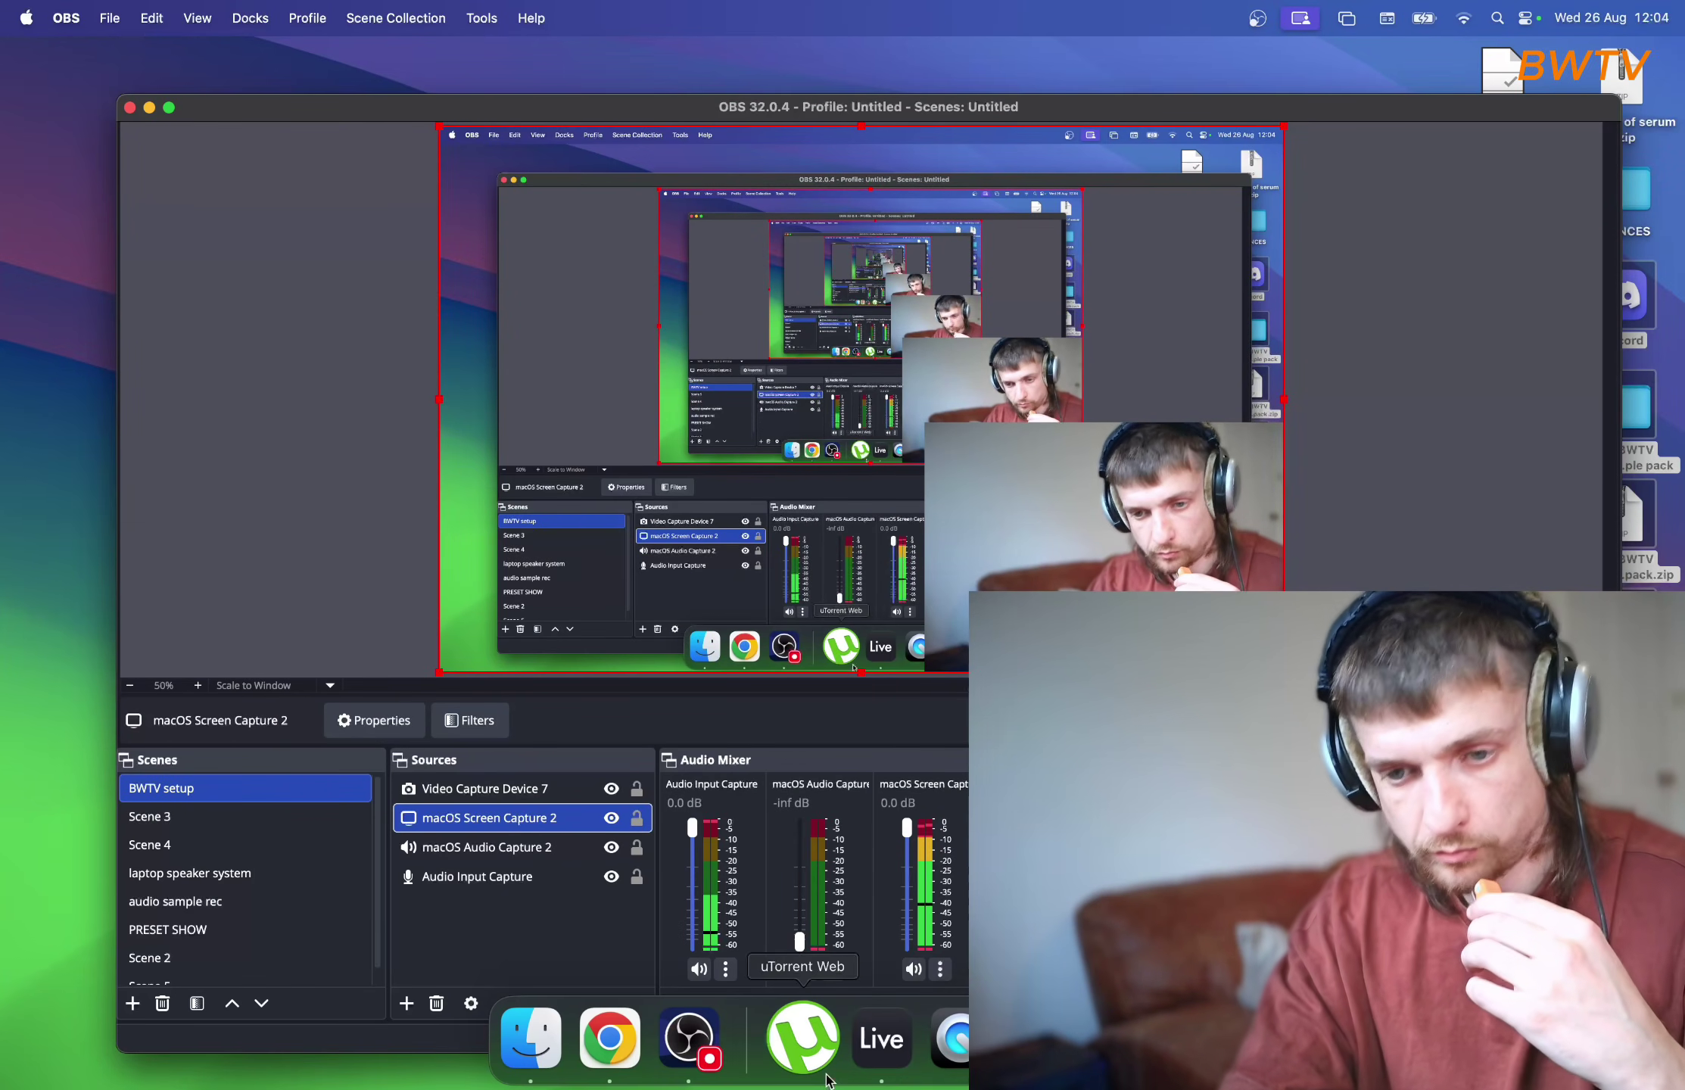
click(882, 1039)
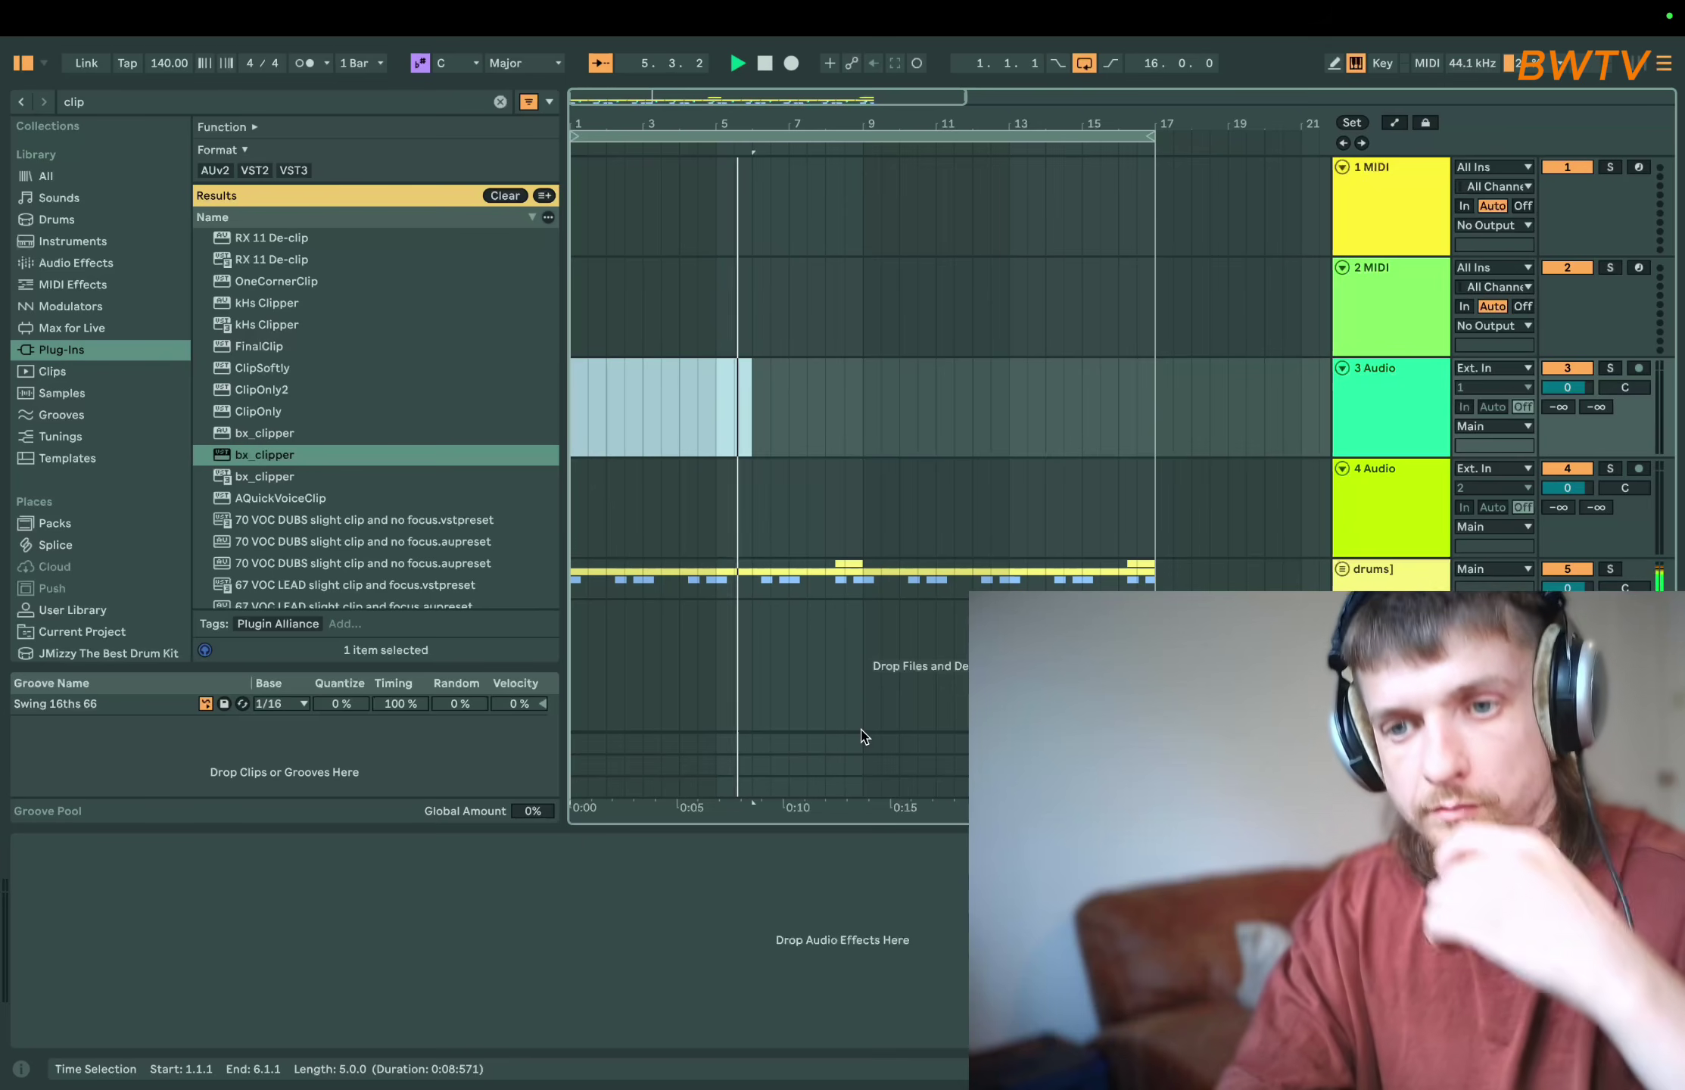
- Clear the first beat of bar 9, from 9.1.1 to 9.2.1, across the whole drums] group
scroll(864, 584, up, 5)
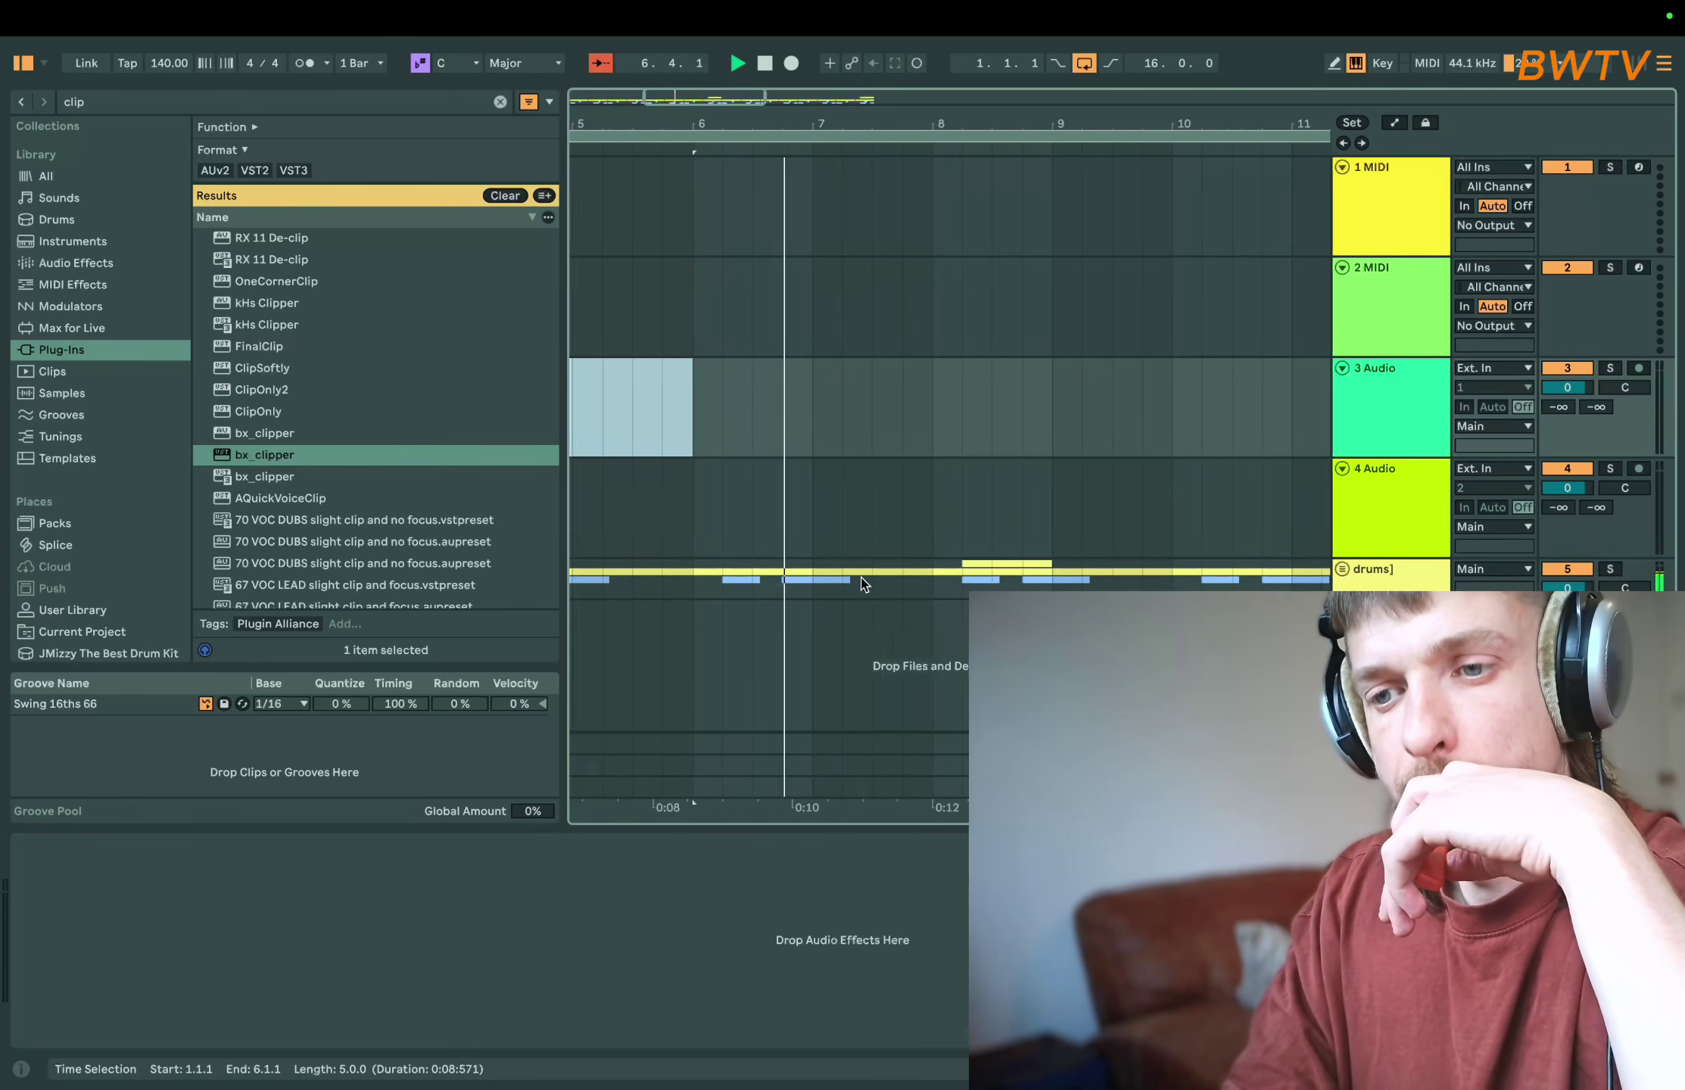
drag(1003, 576, 1032, 561)
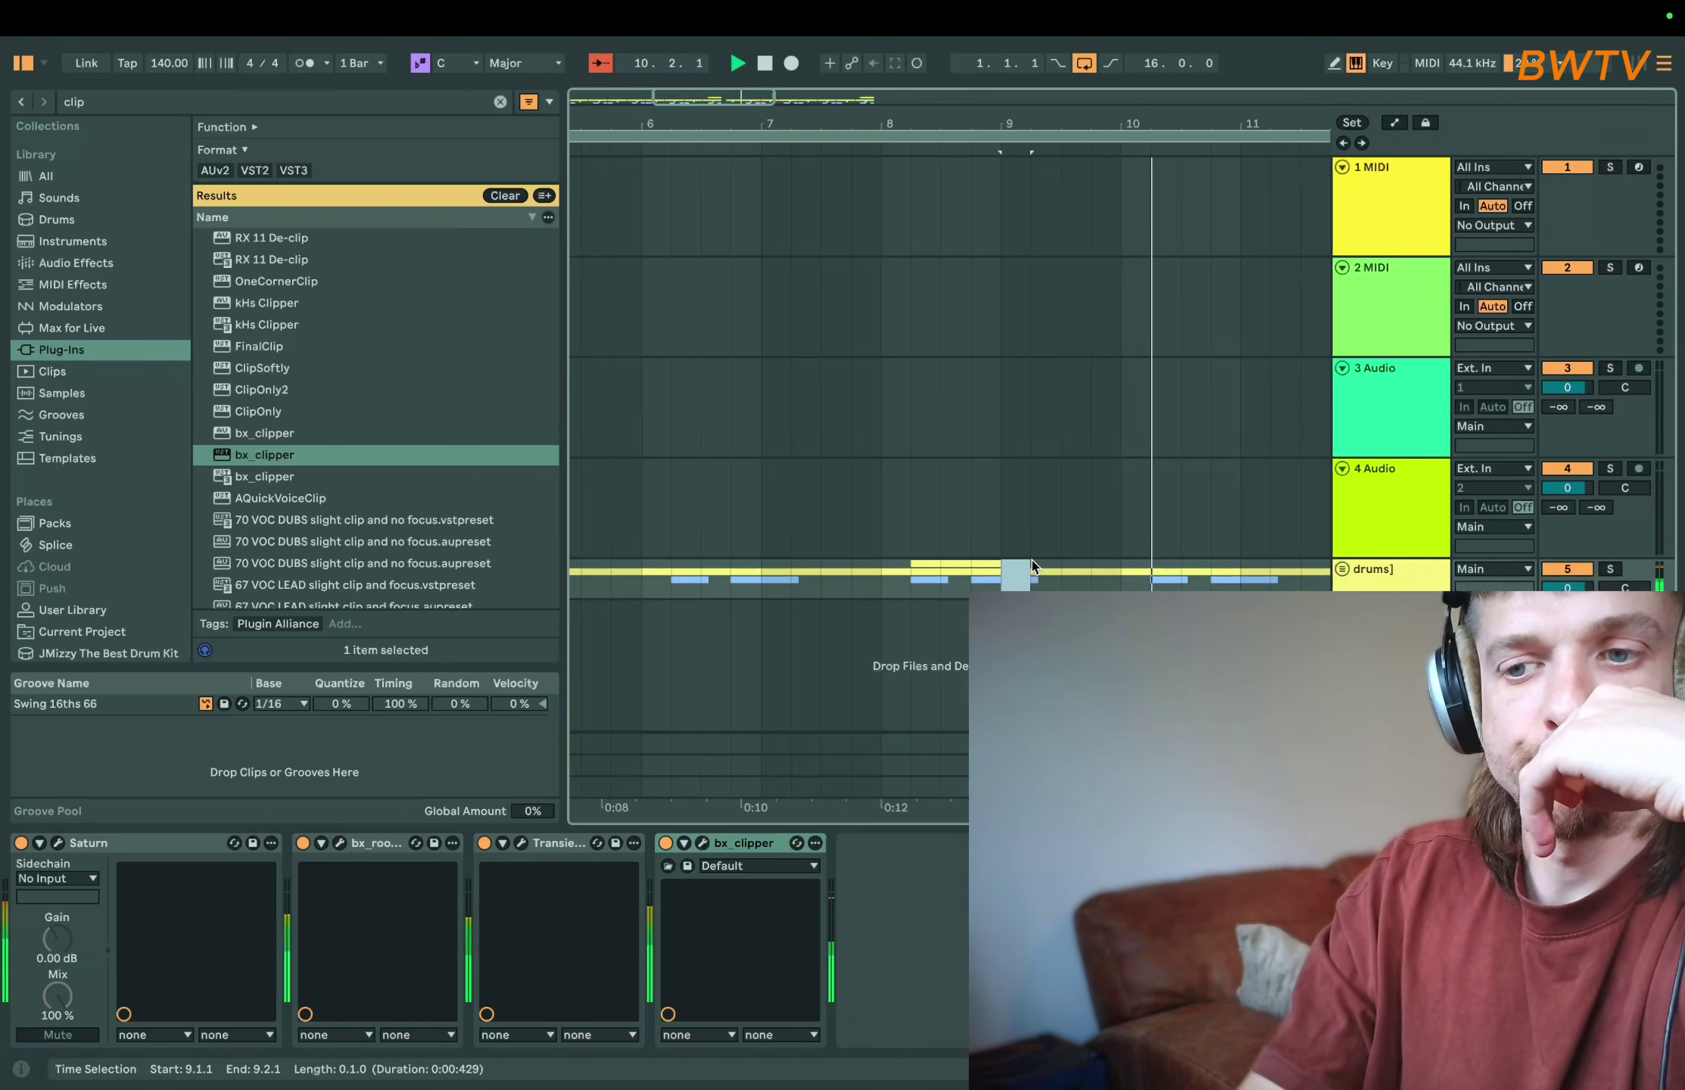
scroll(1031, 561, down, 5)
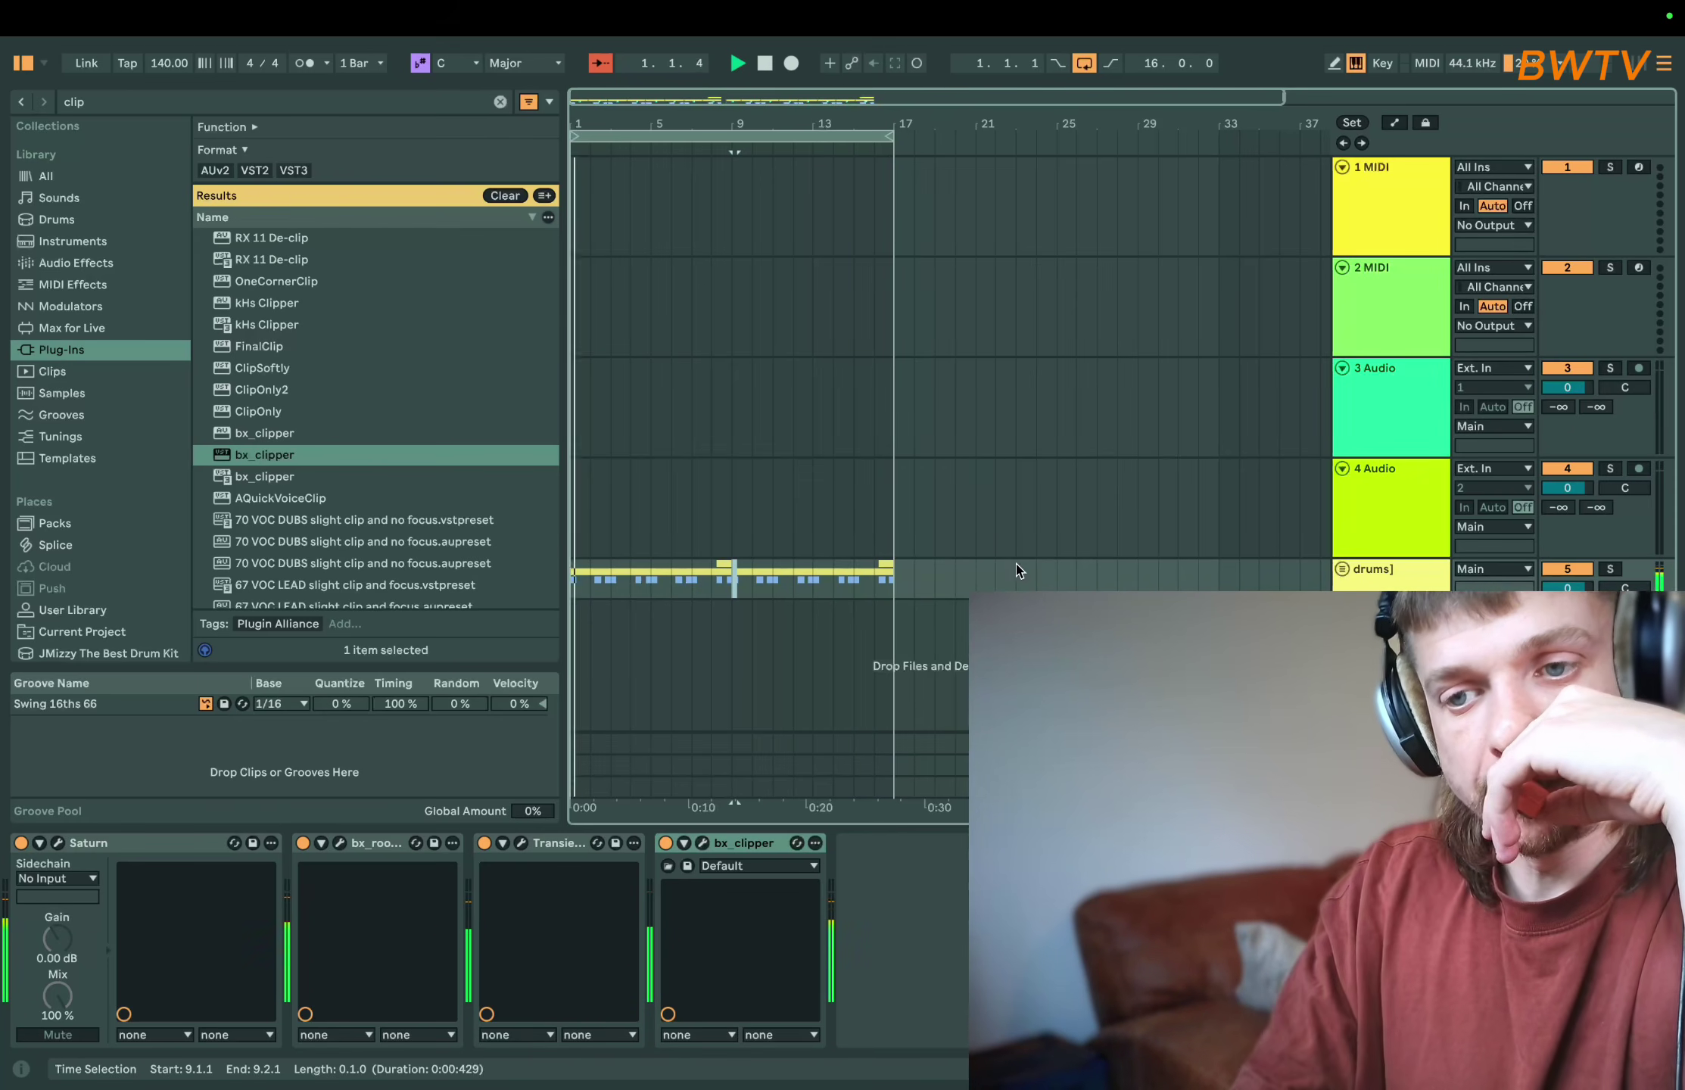
- Select bar 16 of the drums] group, set the loop to it, and play it
click(876, 583)
drag(884, 577, 897, 580)
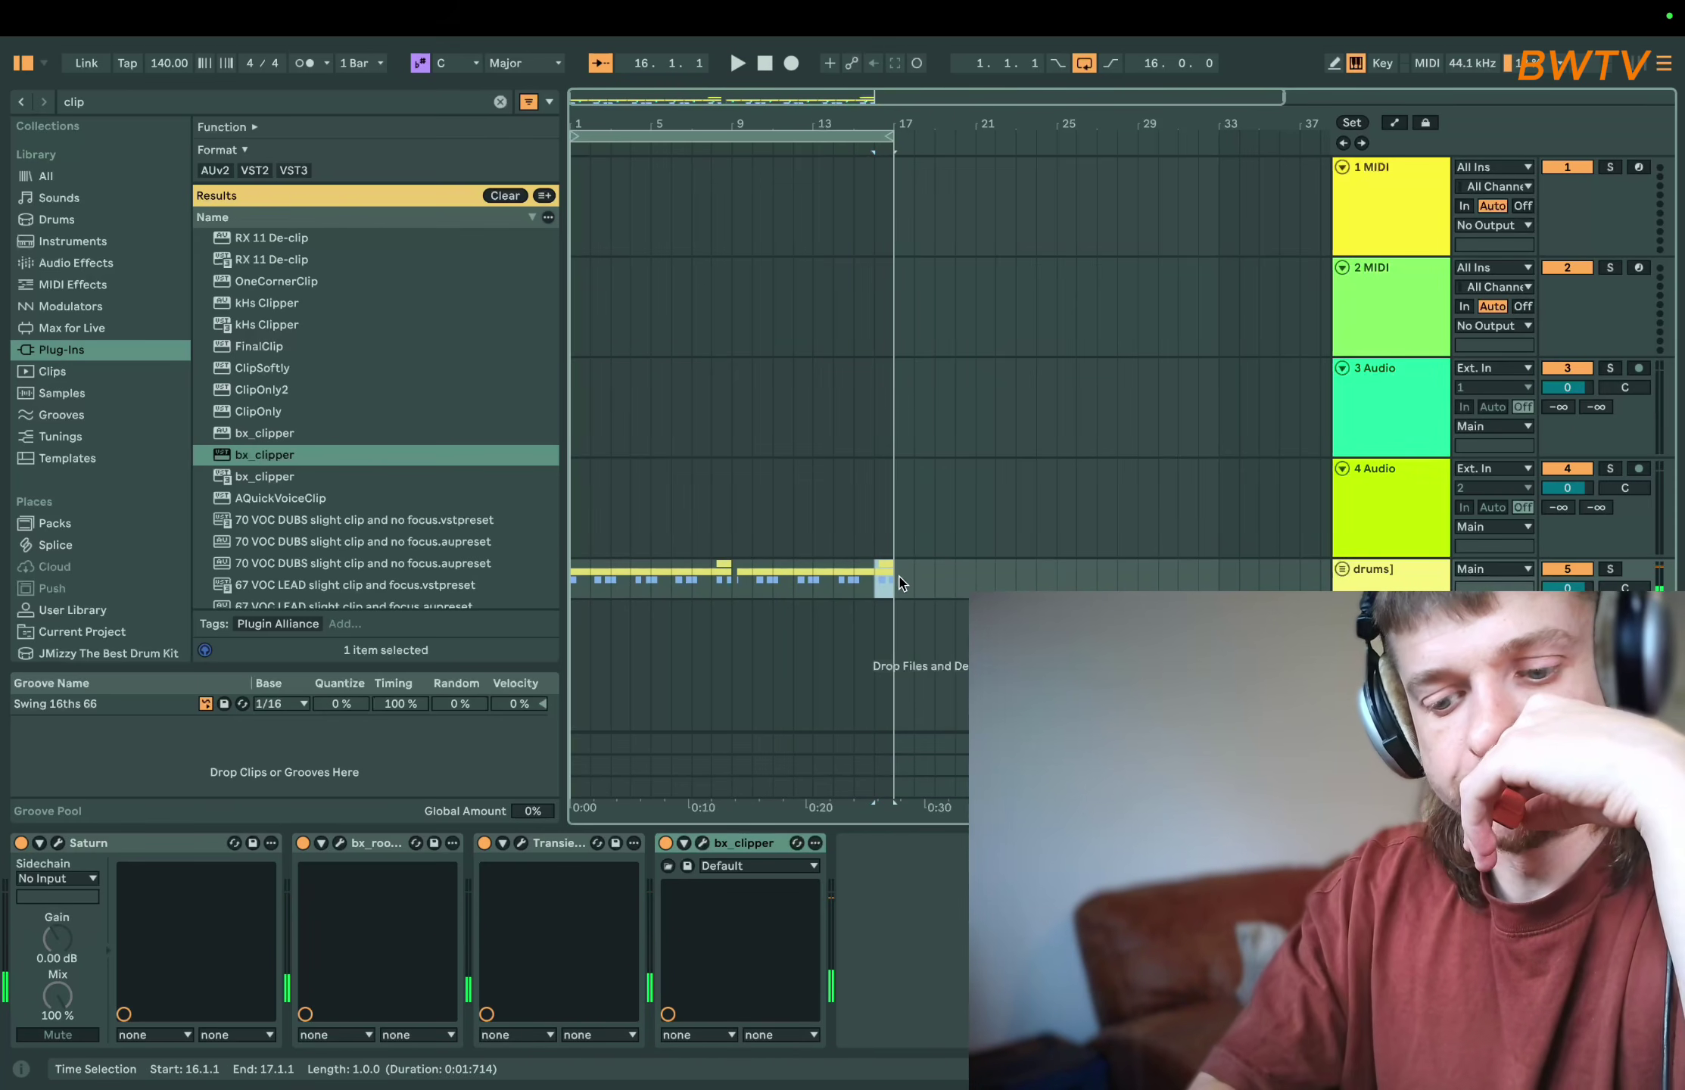
key(super+l)
key(z)
key(space)
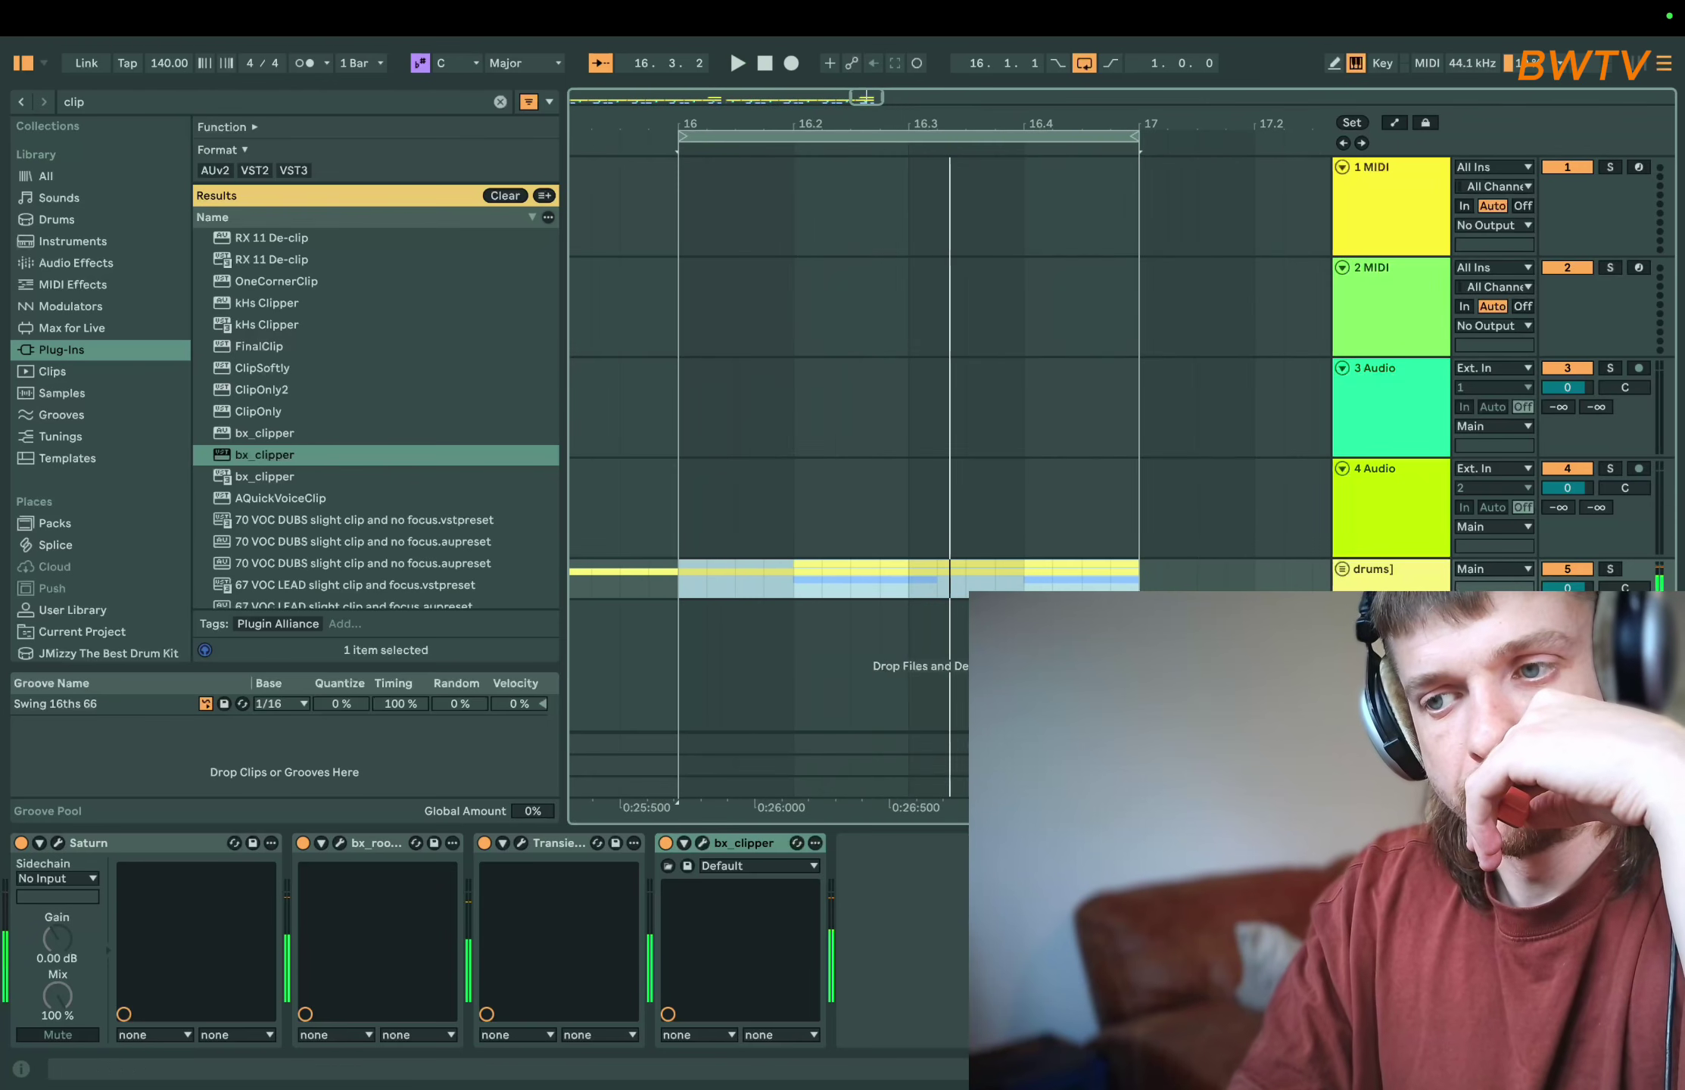
- Unfold the drums] group and move the Kick_2 clip from beat 2 to the start of bar 16
click(1342, 569)
scroll(863, 454, down, 5)
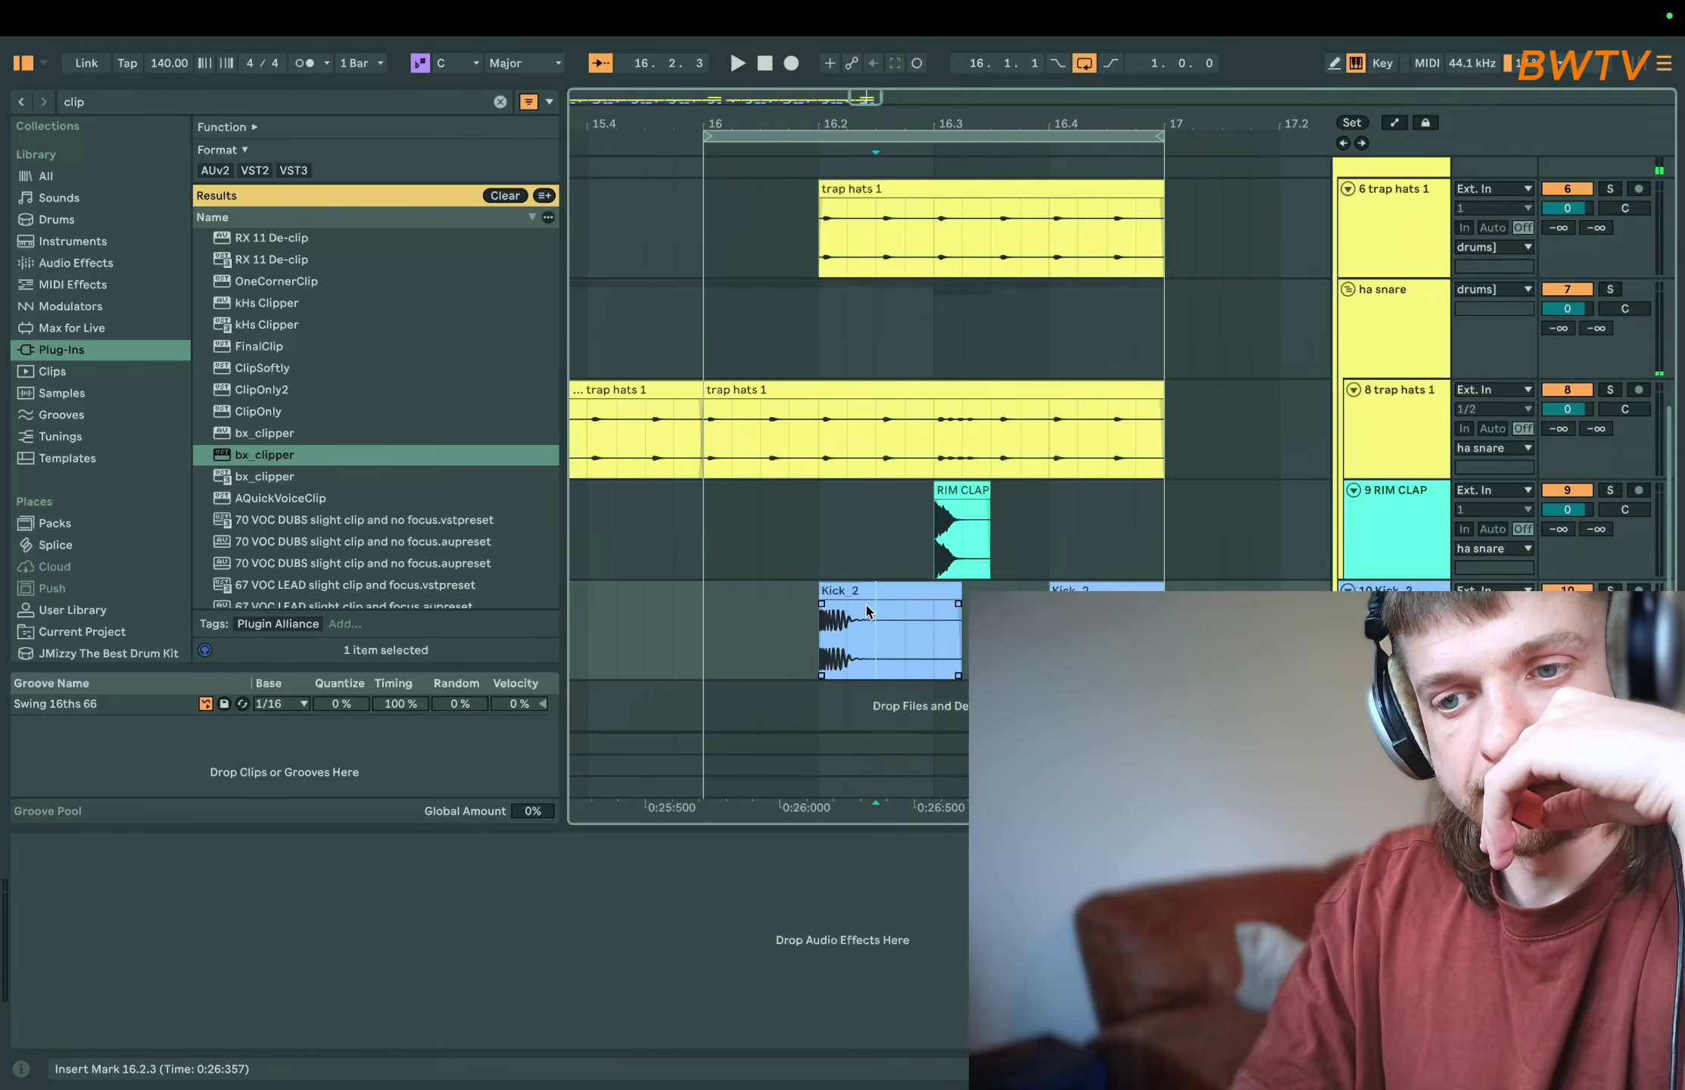
drag(860, 596, 754, 585)
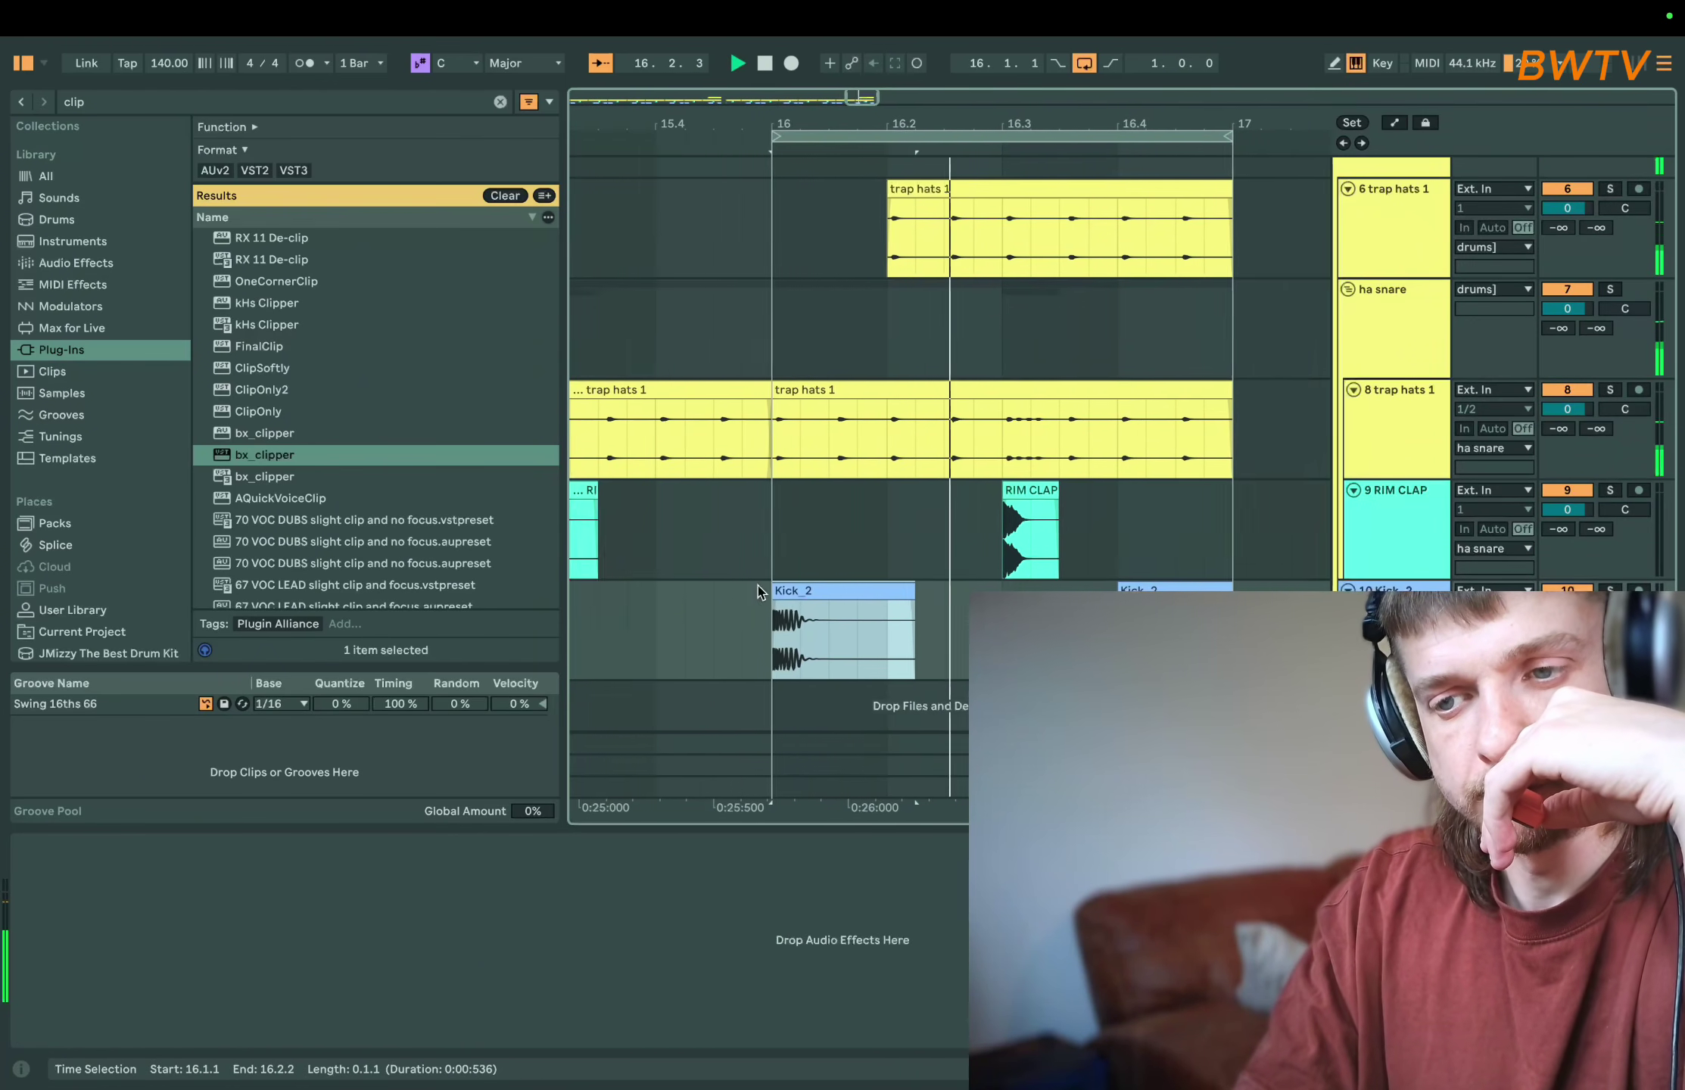
- Split the ha snare group's trap hats 1 clip in bar 16 at beat 3 and double the first half's BPM to 280
click(861, 391)
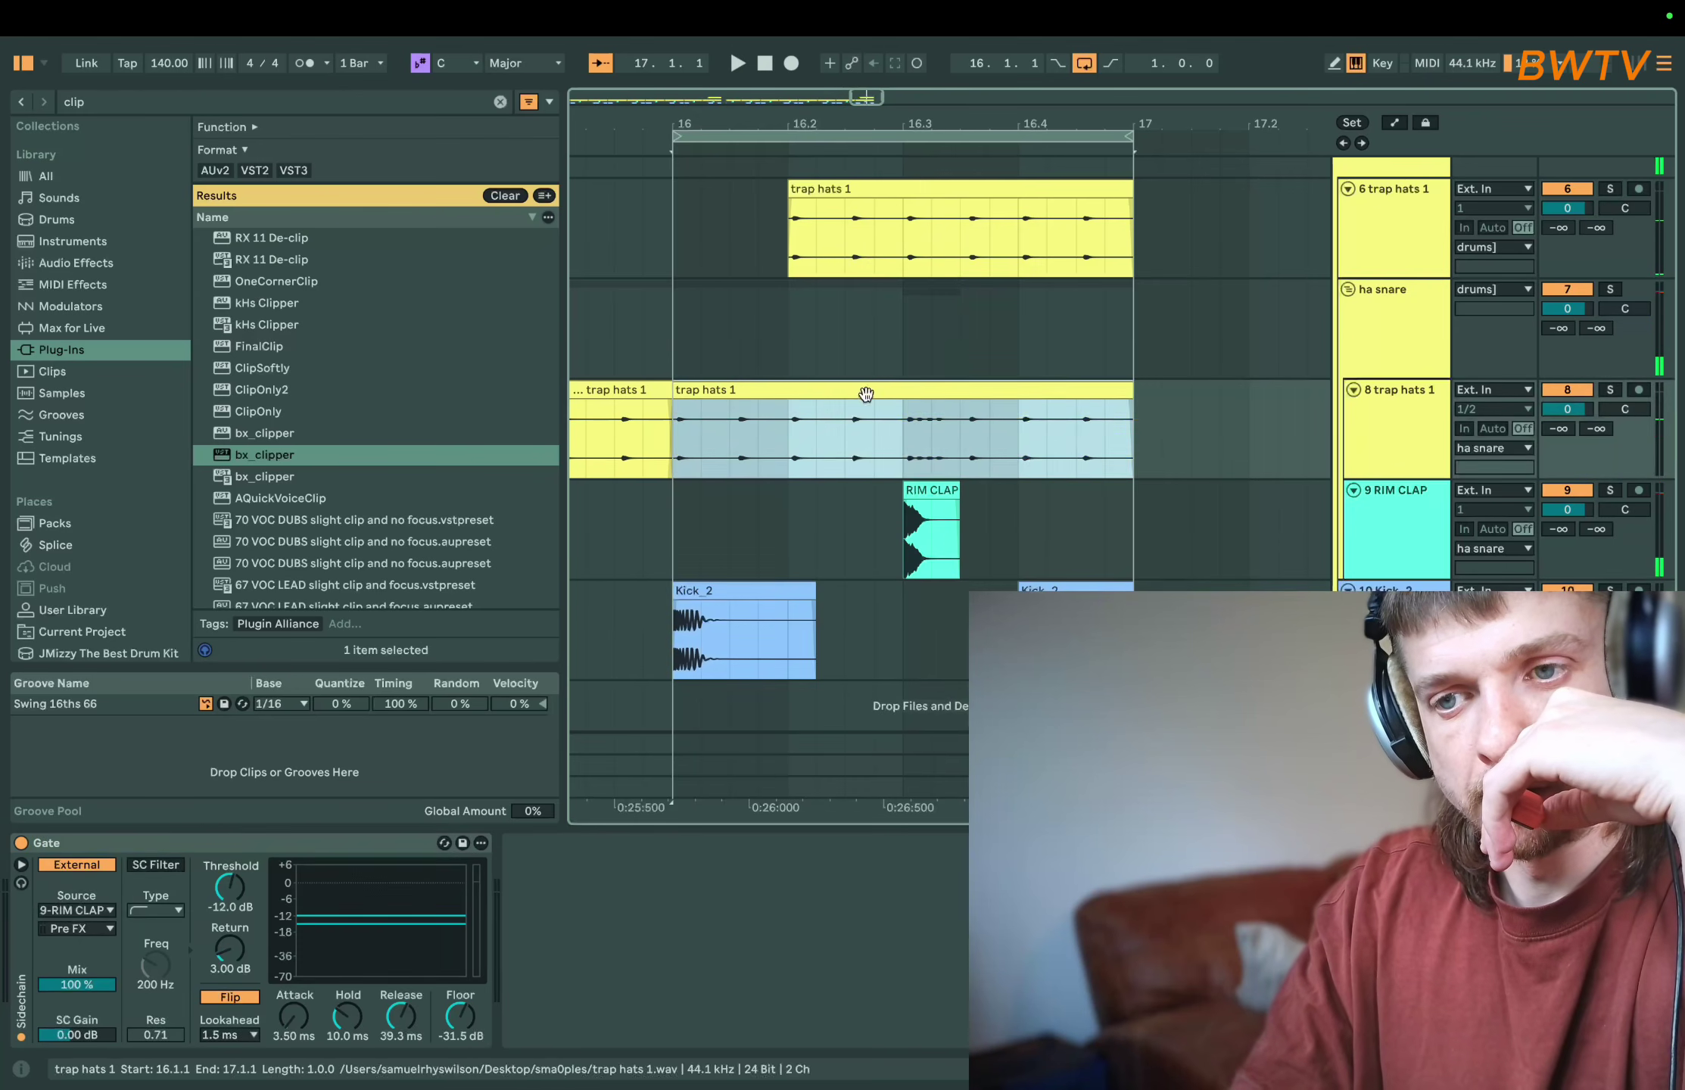
click(903, 458)
drag(902, 458, 682, 421)
key(super+e)
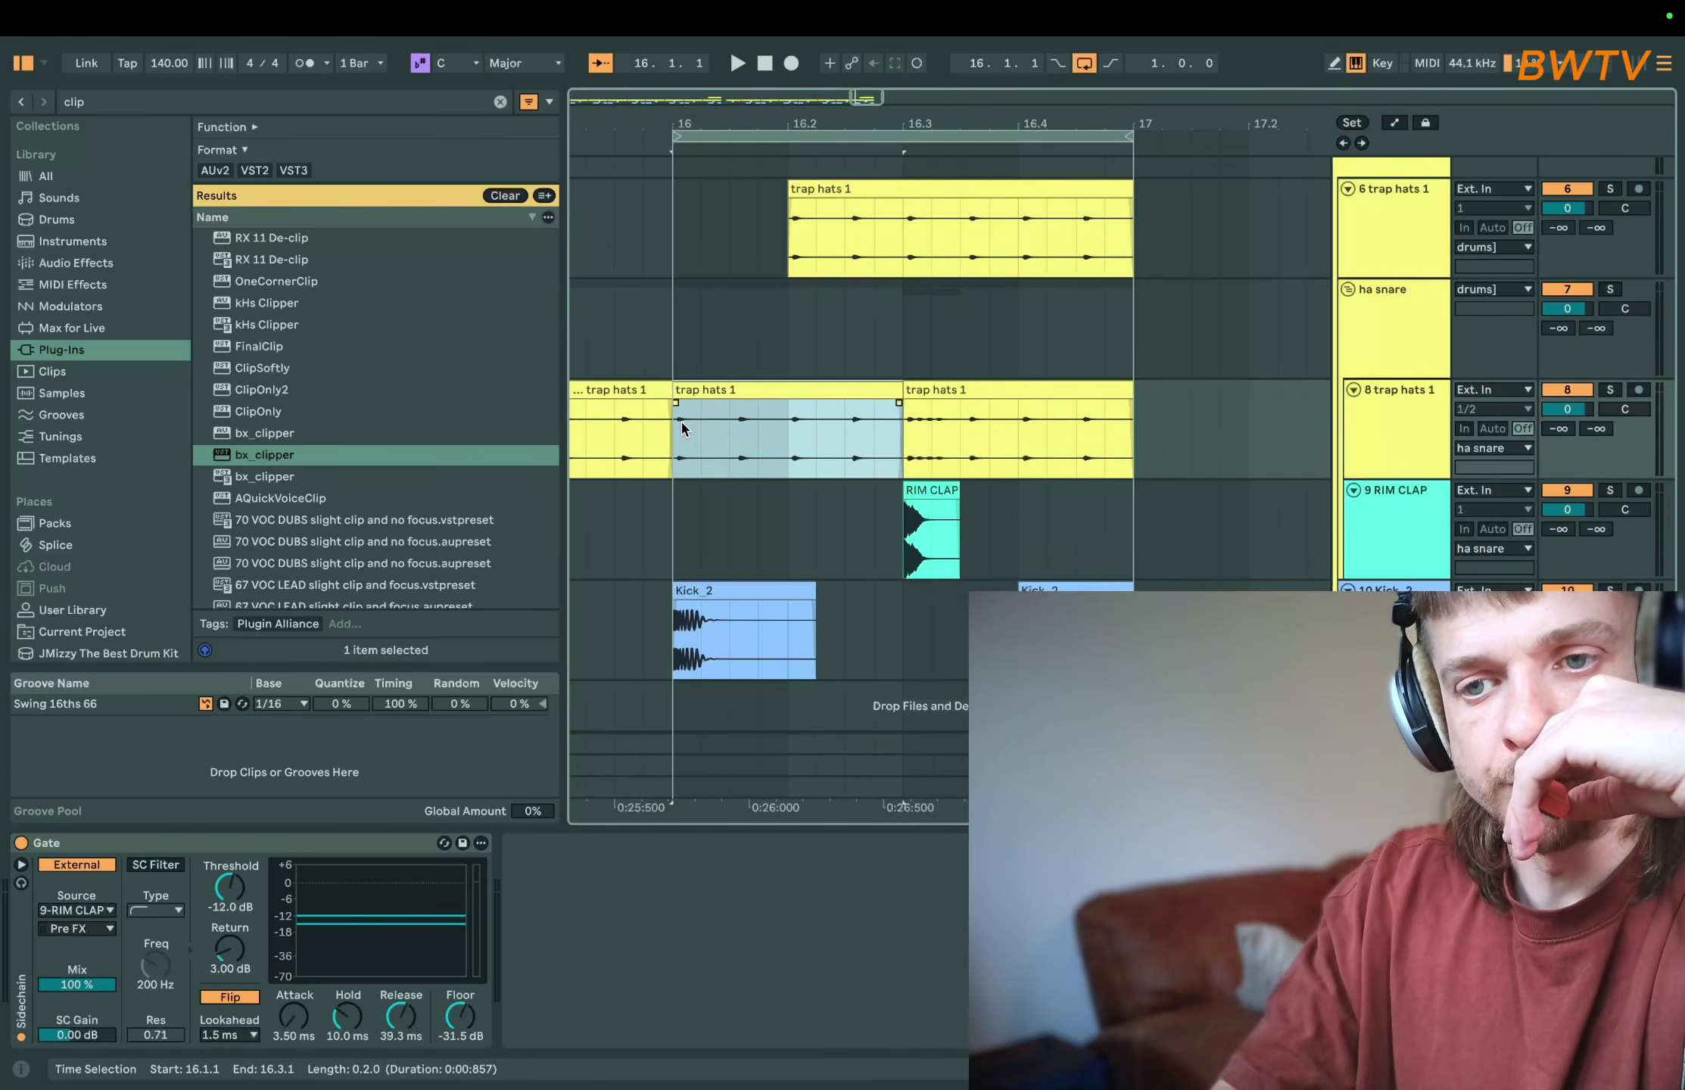
double_click(709, 392)
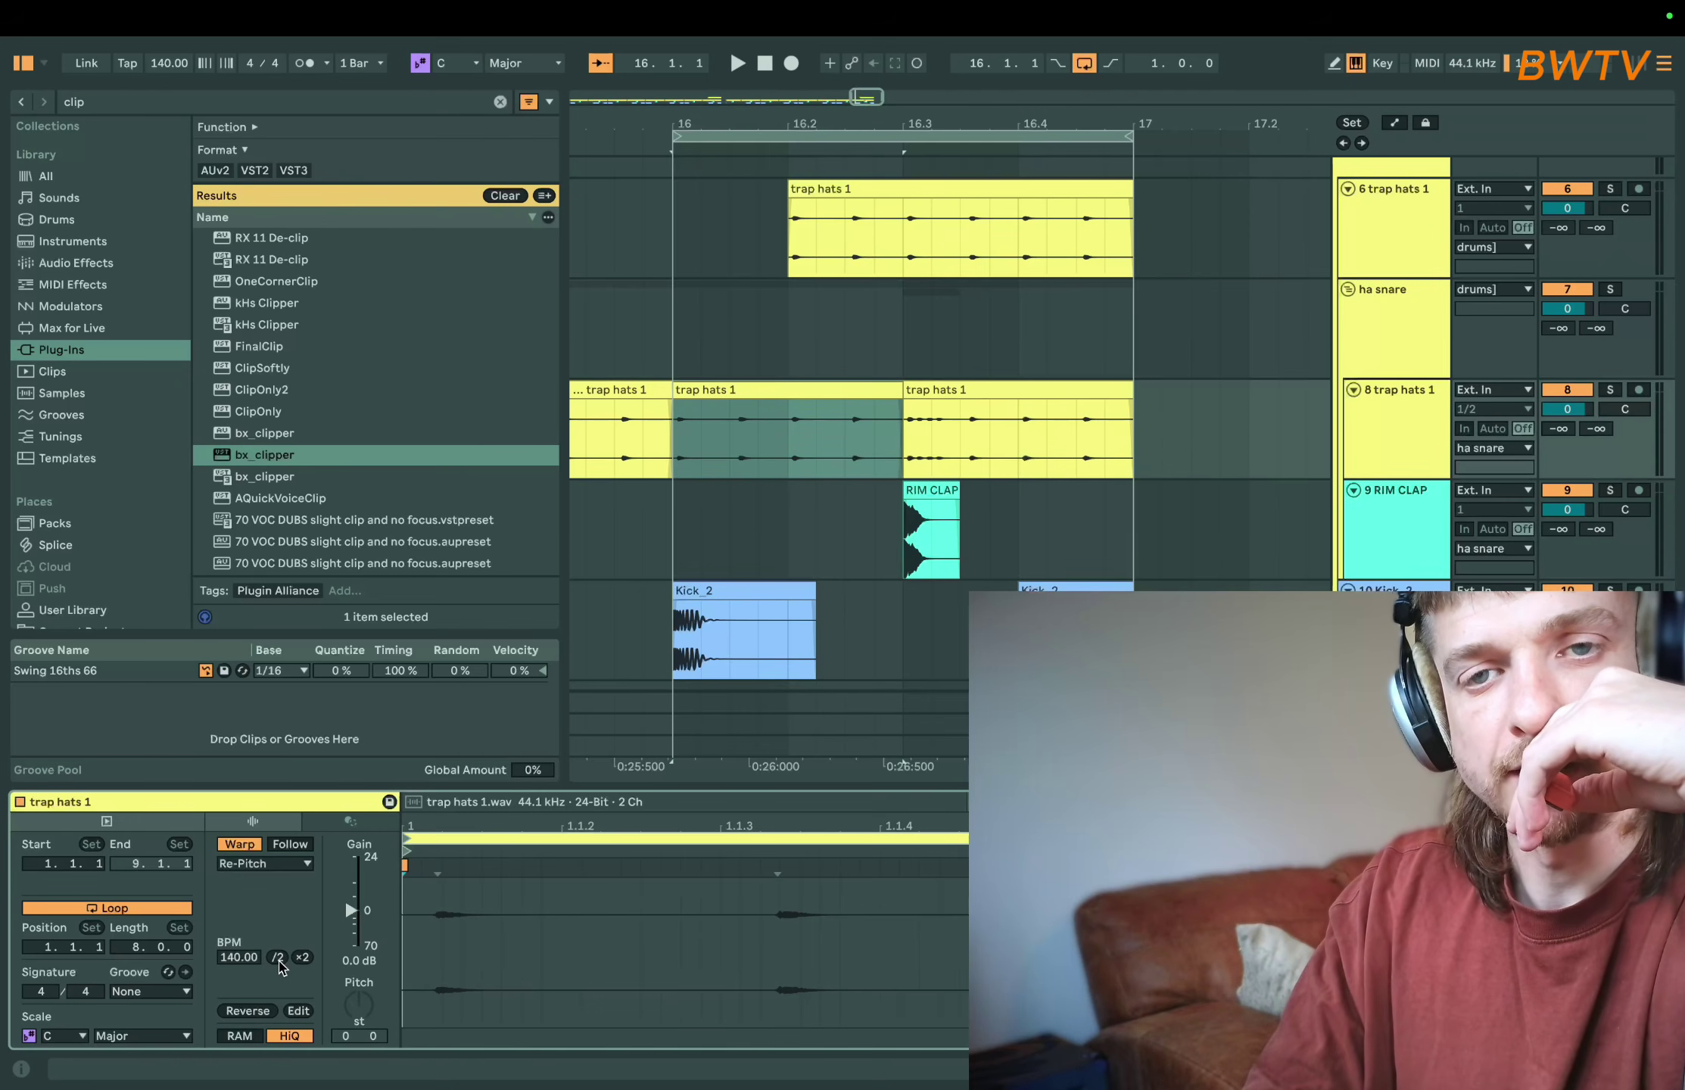
key(space)
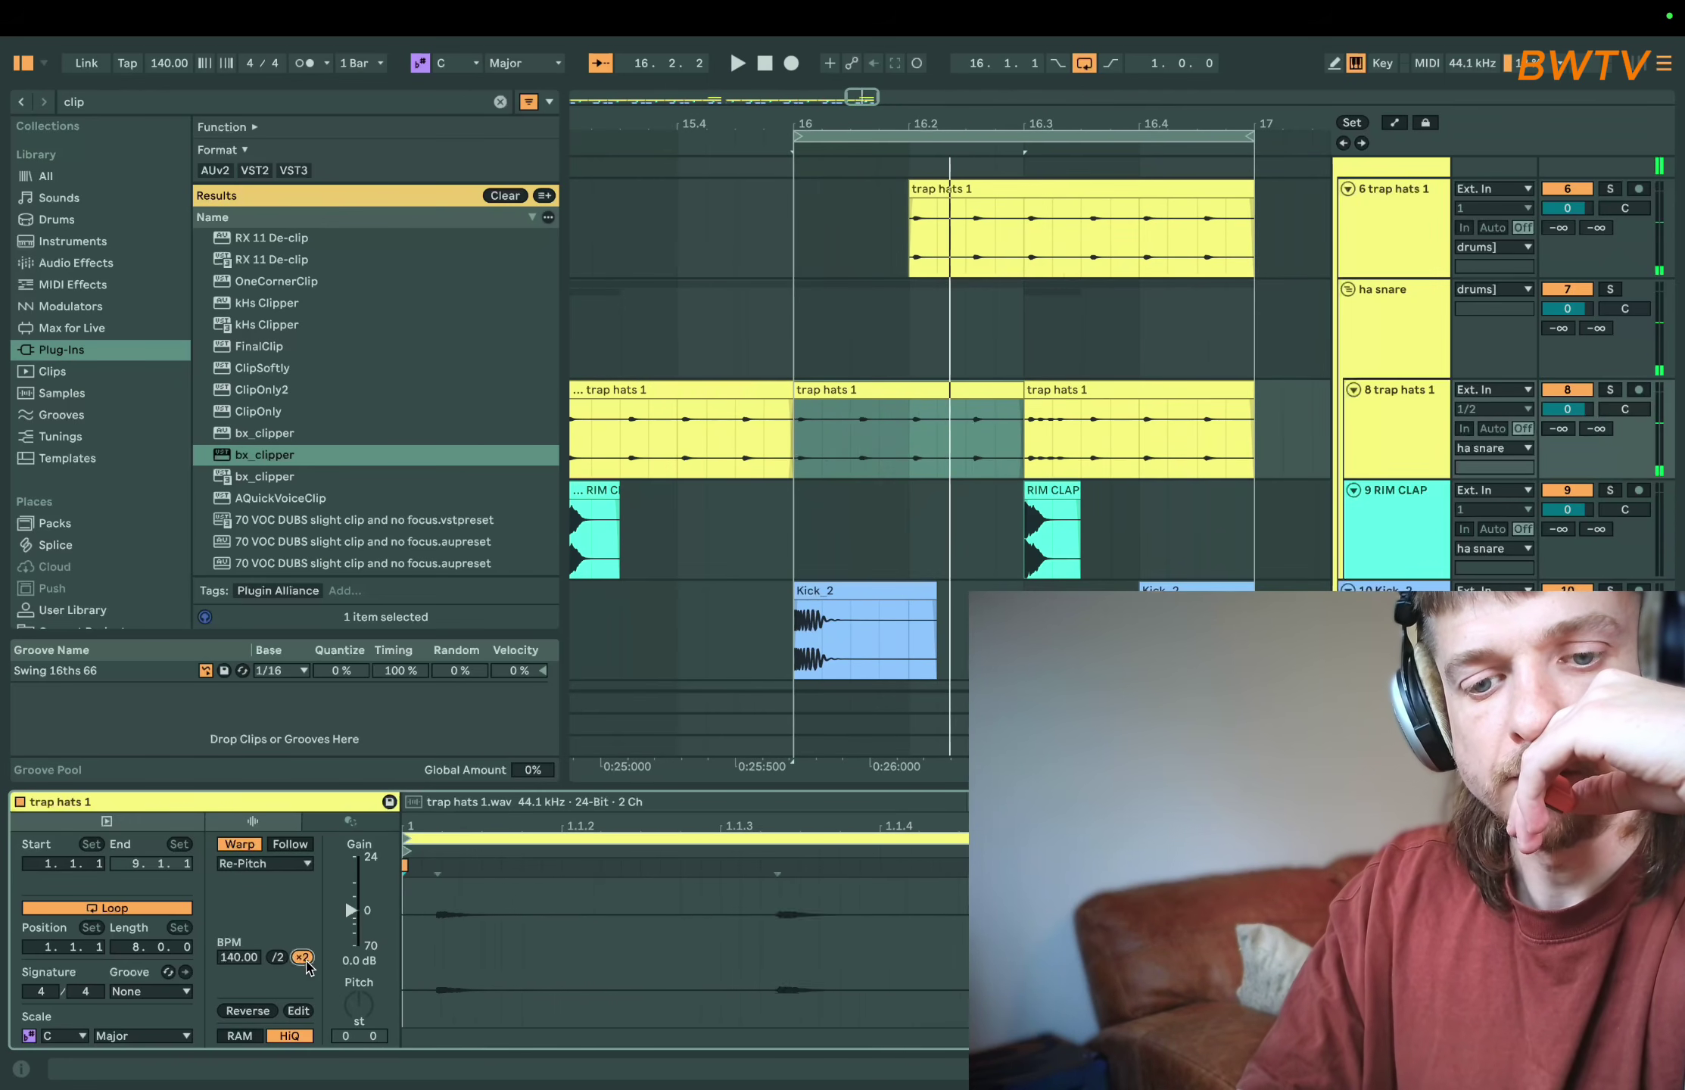
click(303, 957)
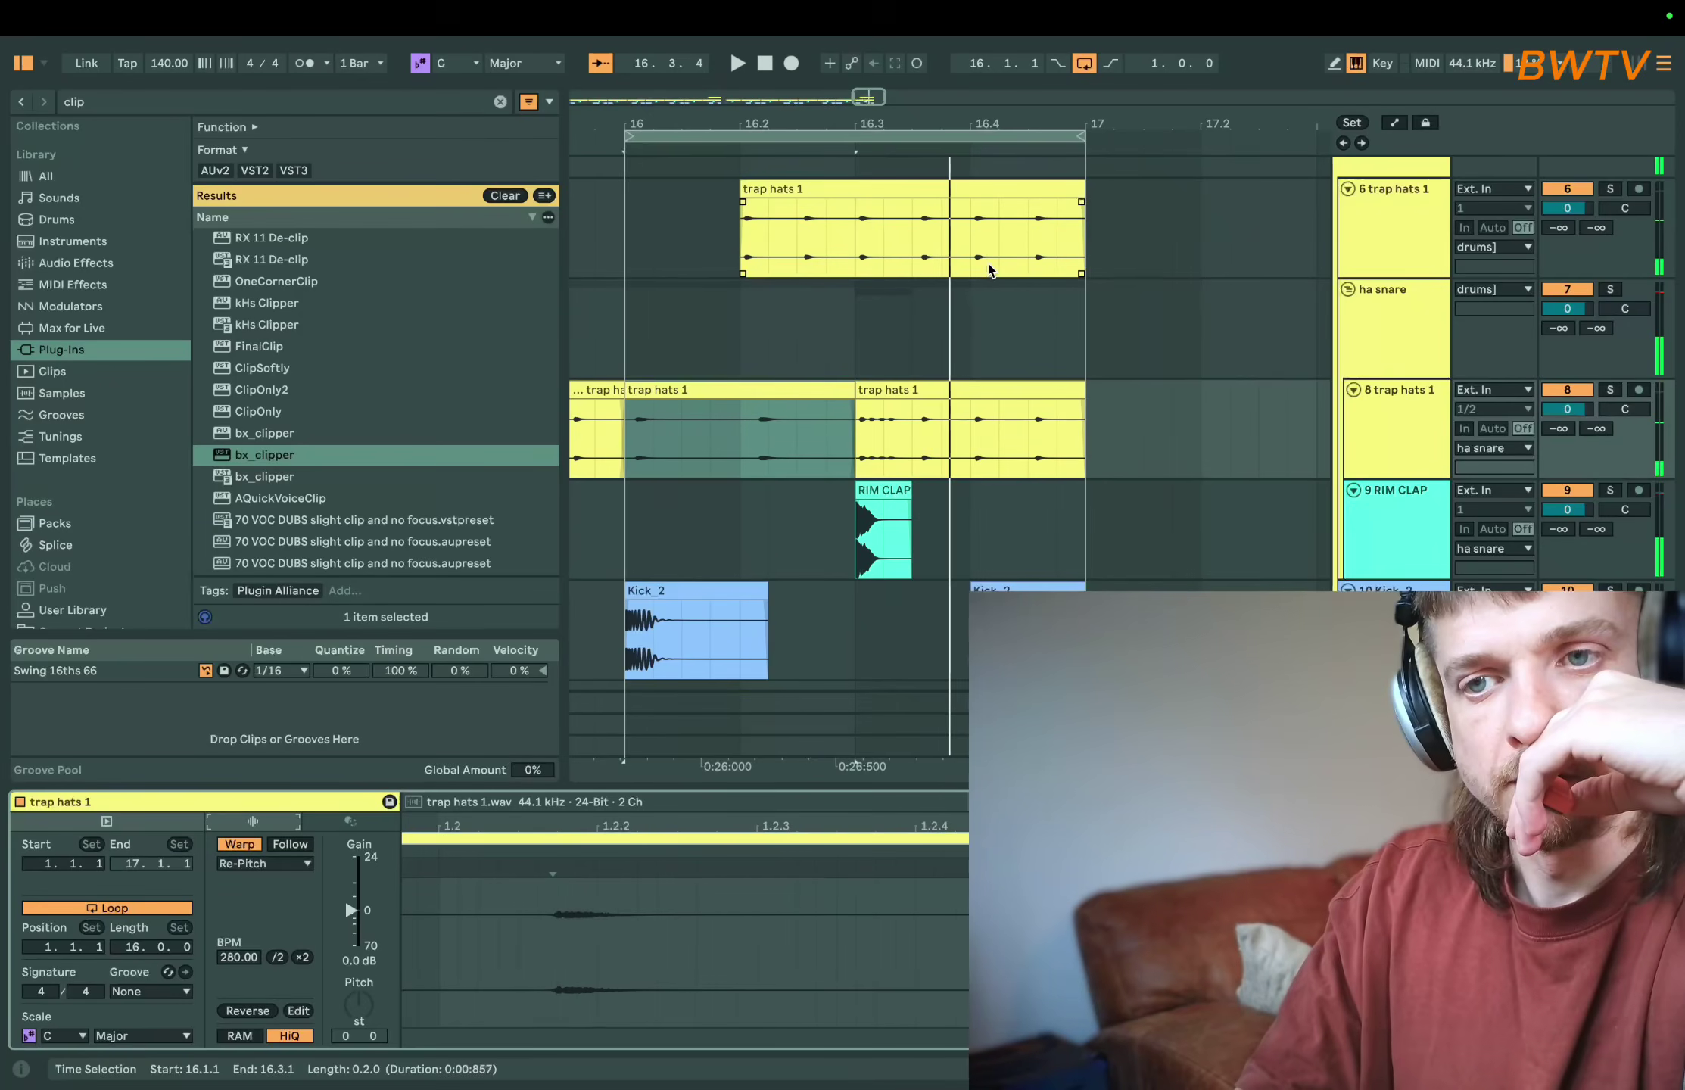
- Trim the trap hats 1 clip on track 6 to start at beat 3 of bar 16
drag(1083, 227, 854, 187)
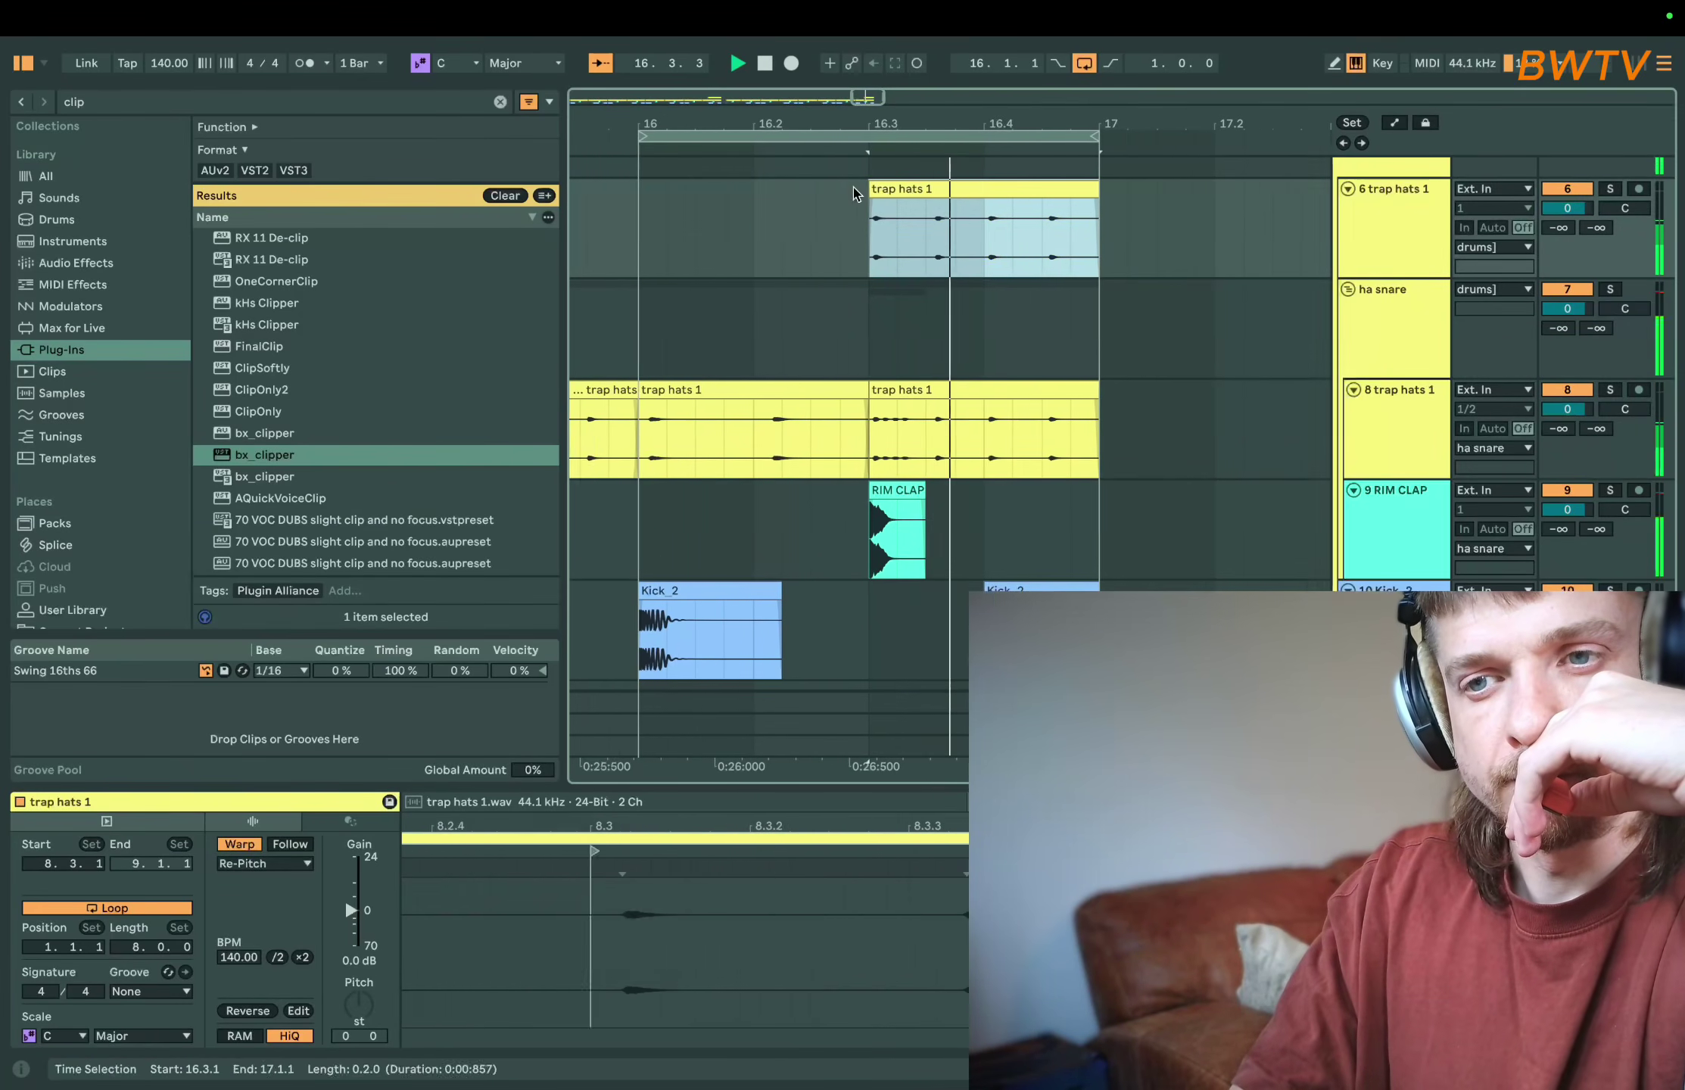
key(minus)
key(minus)
key(minus)
key(minus)
- Audition bars 9–16 as a loop and set the loop back to the full 16 bars
click(789, 247)
key(space)
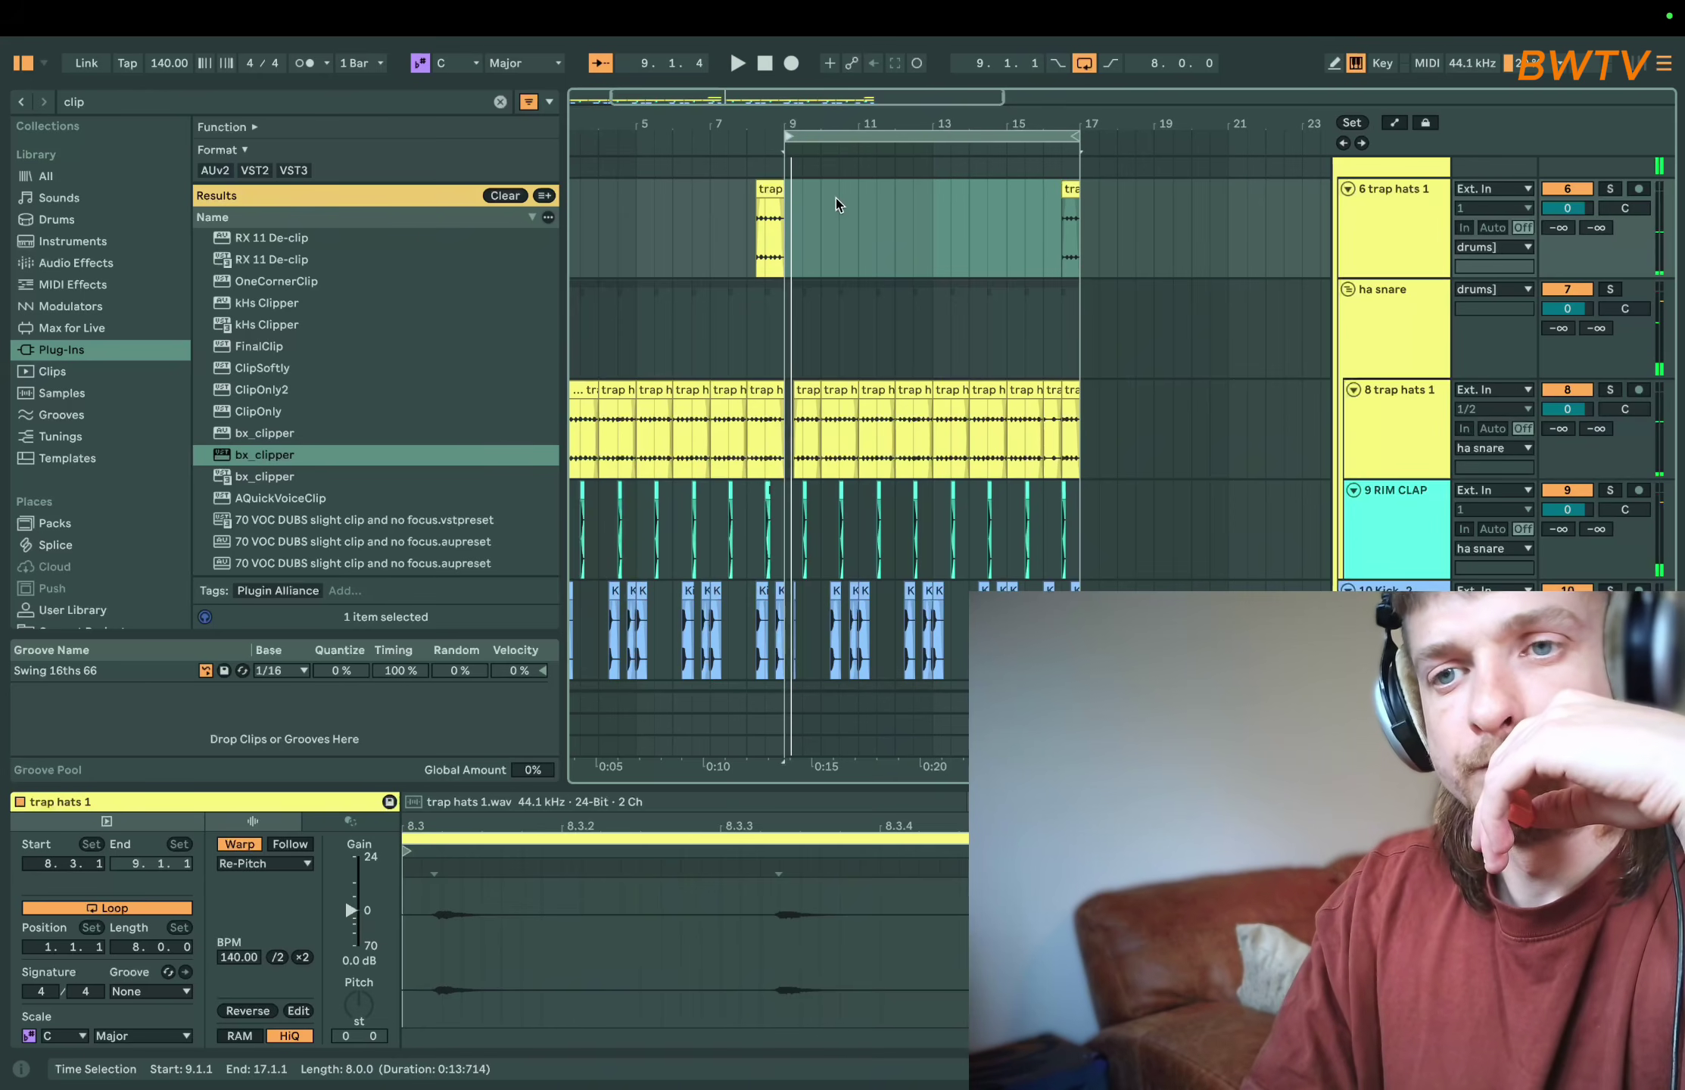
key(super+a)
key(super+l)
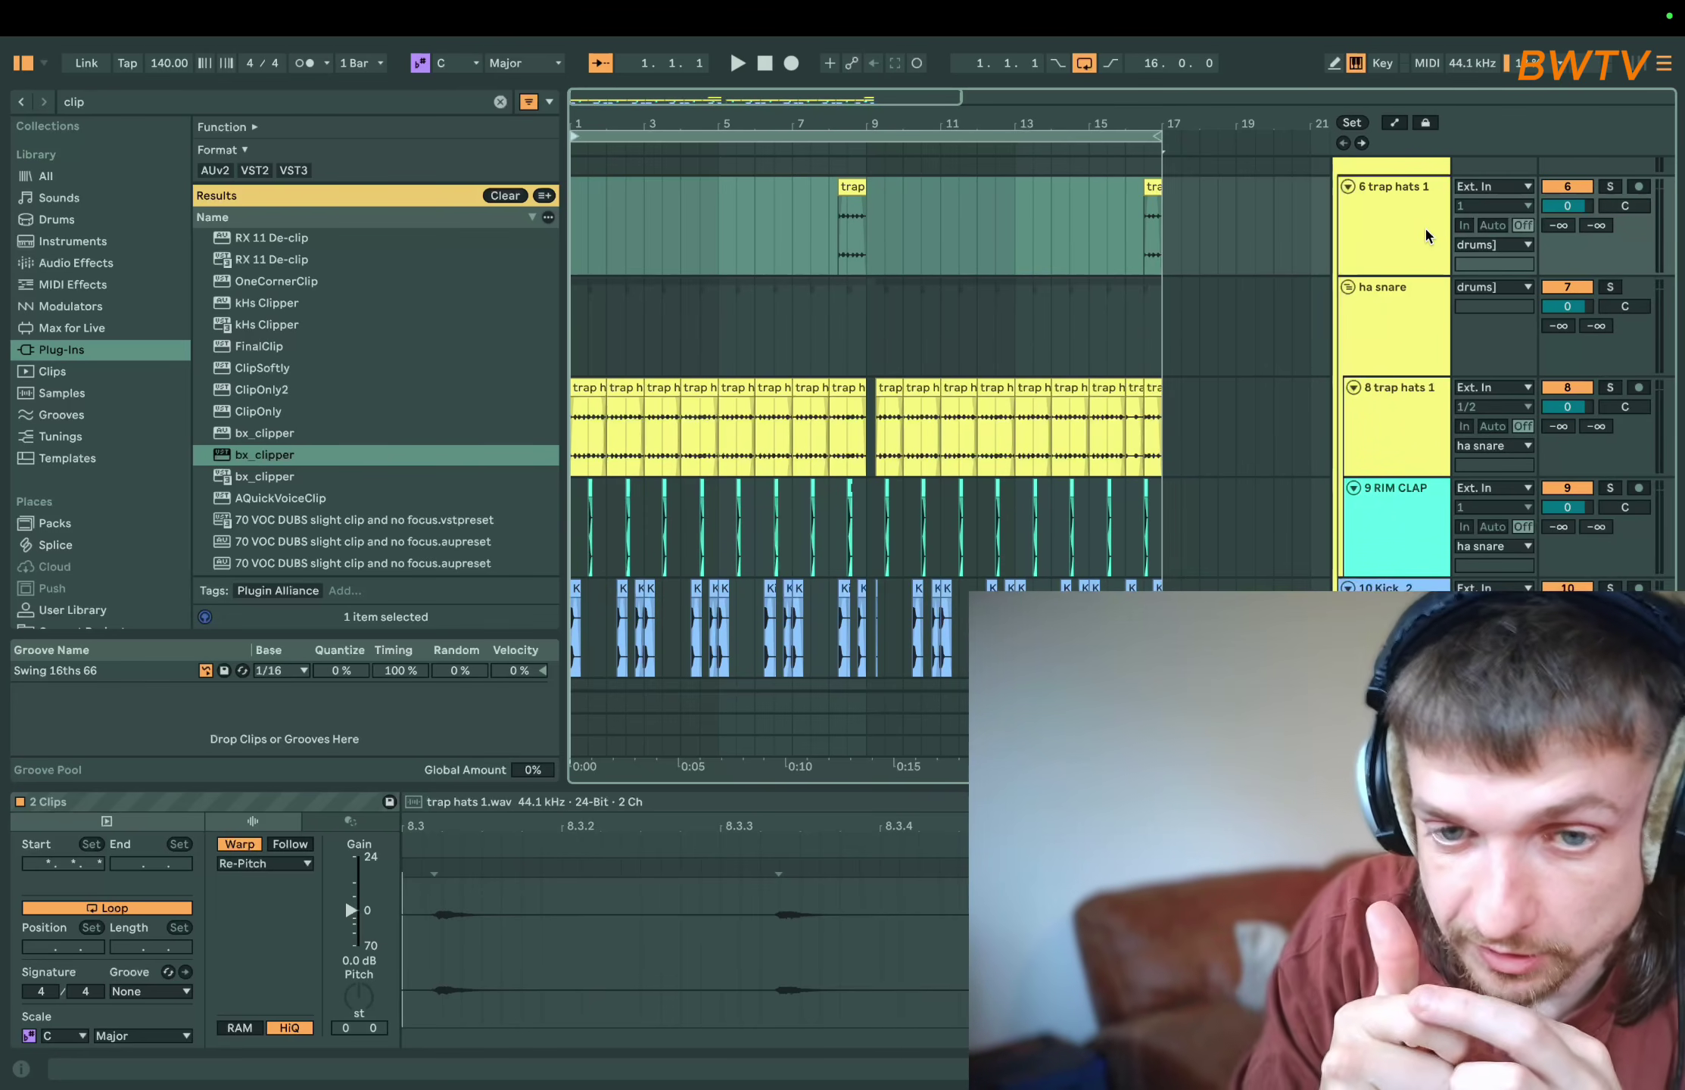
- Search the whole library, across all categories, for "srm" samples
click(108, 103)
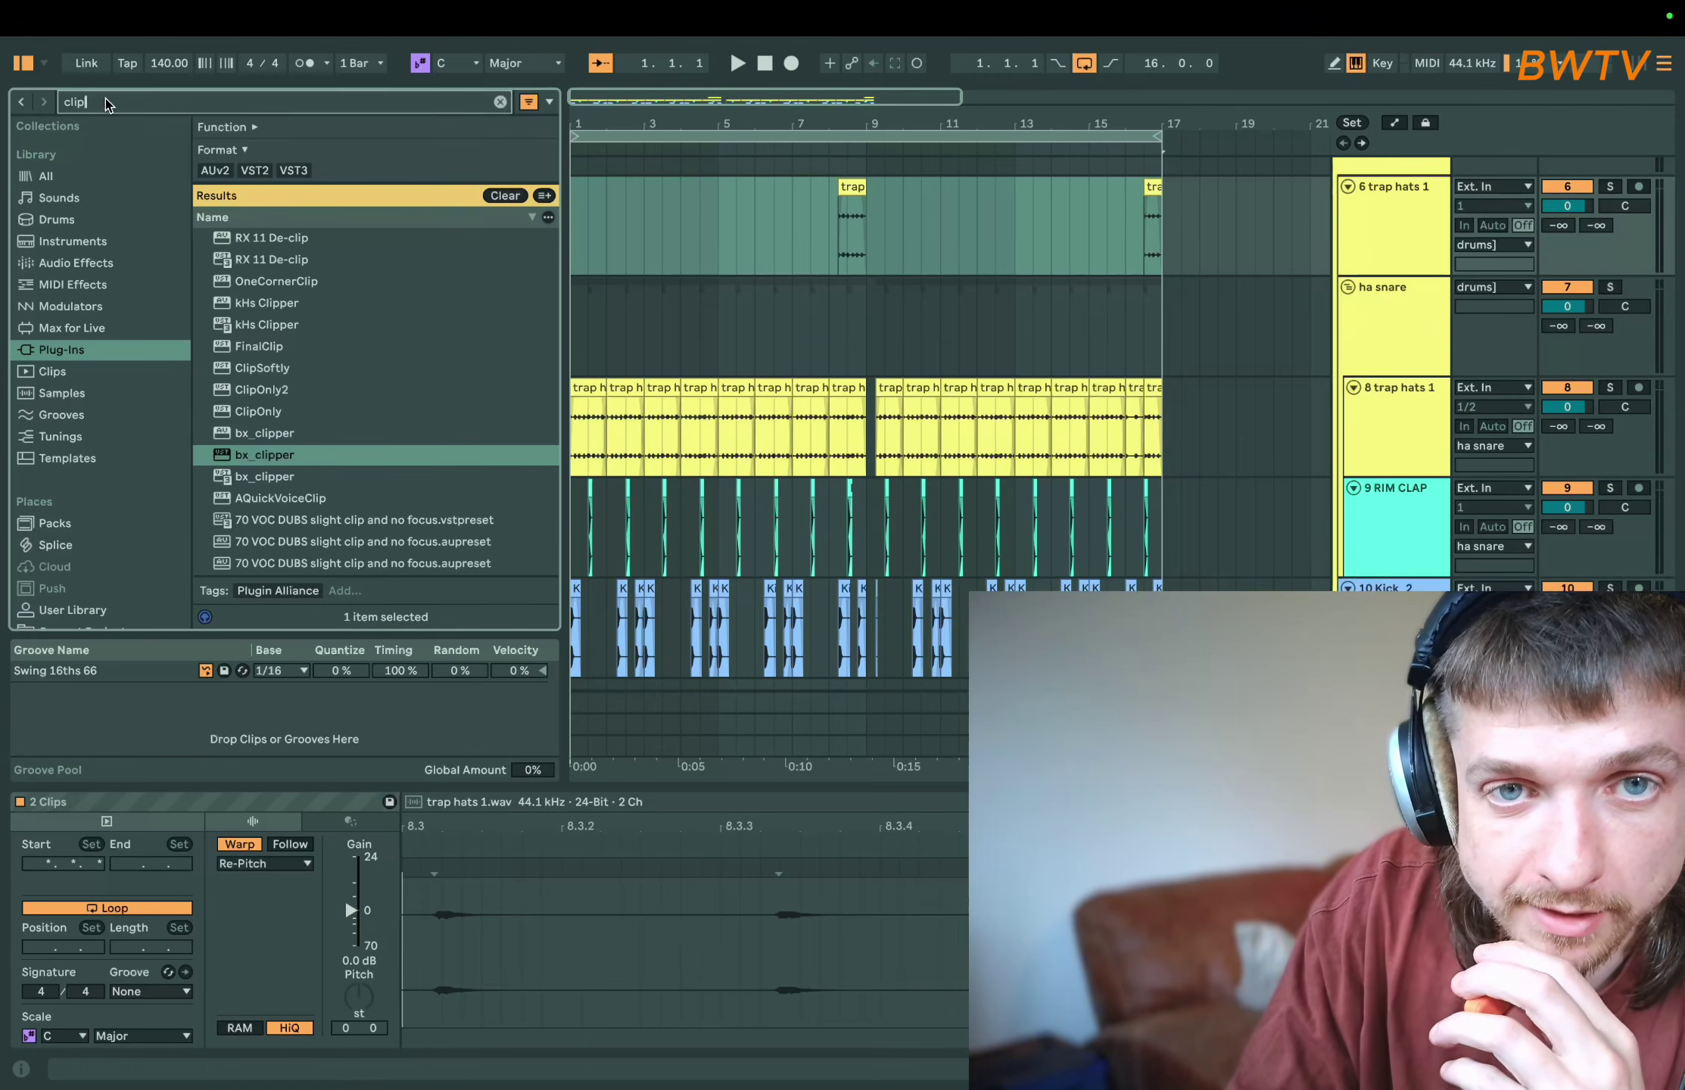
text(srm)
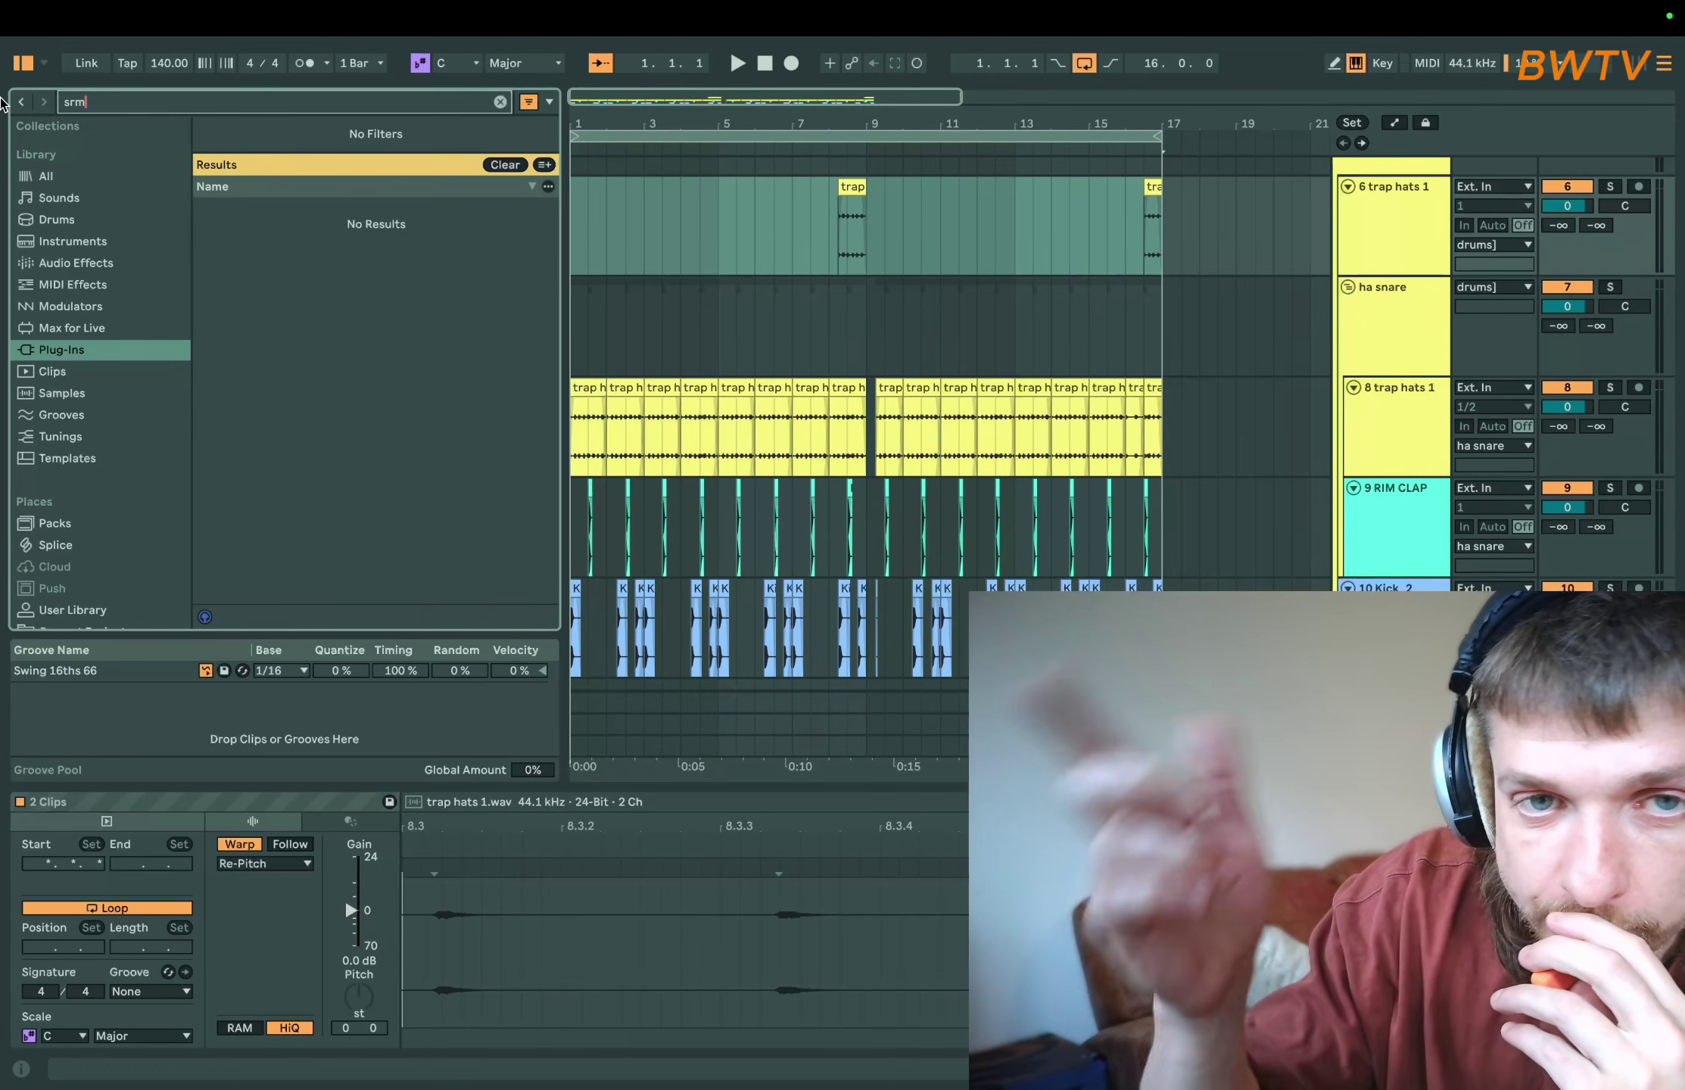
scroll(115, 504, down, 5)
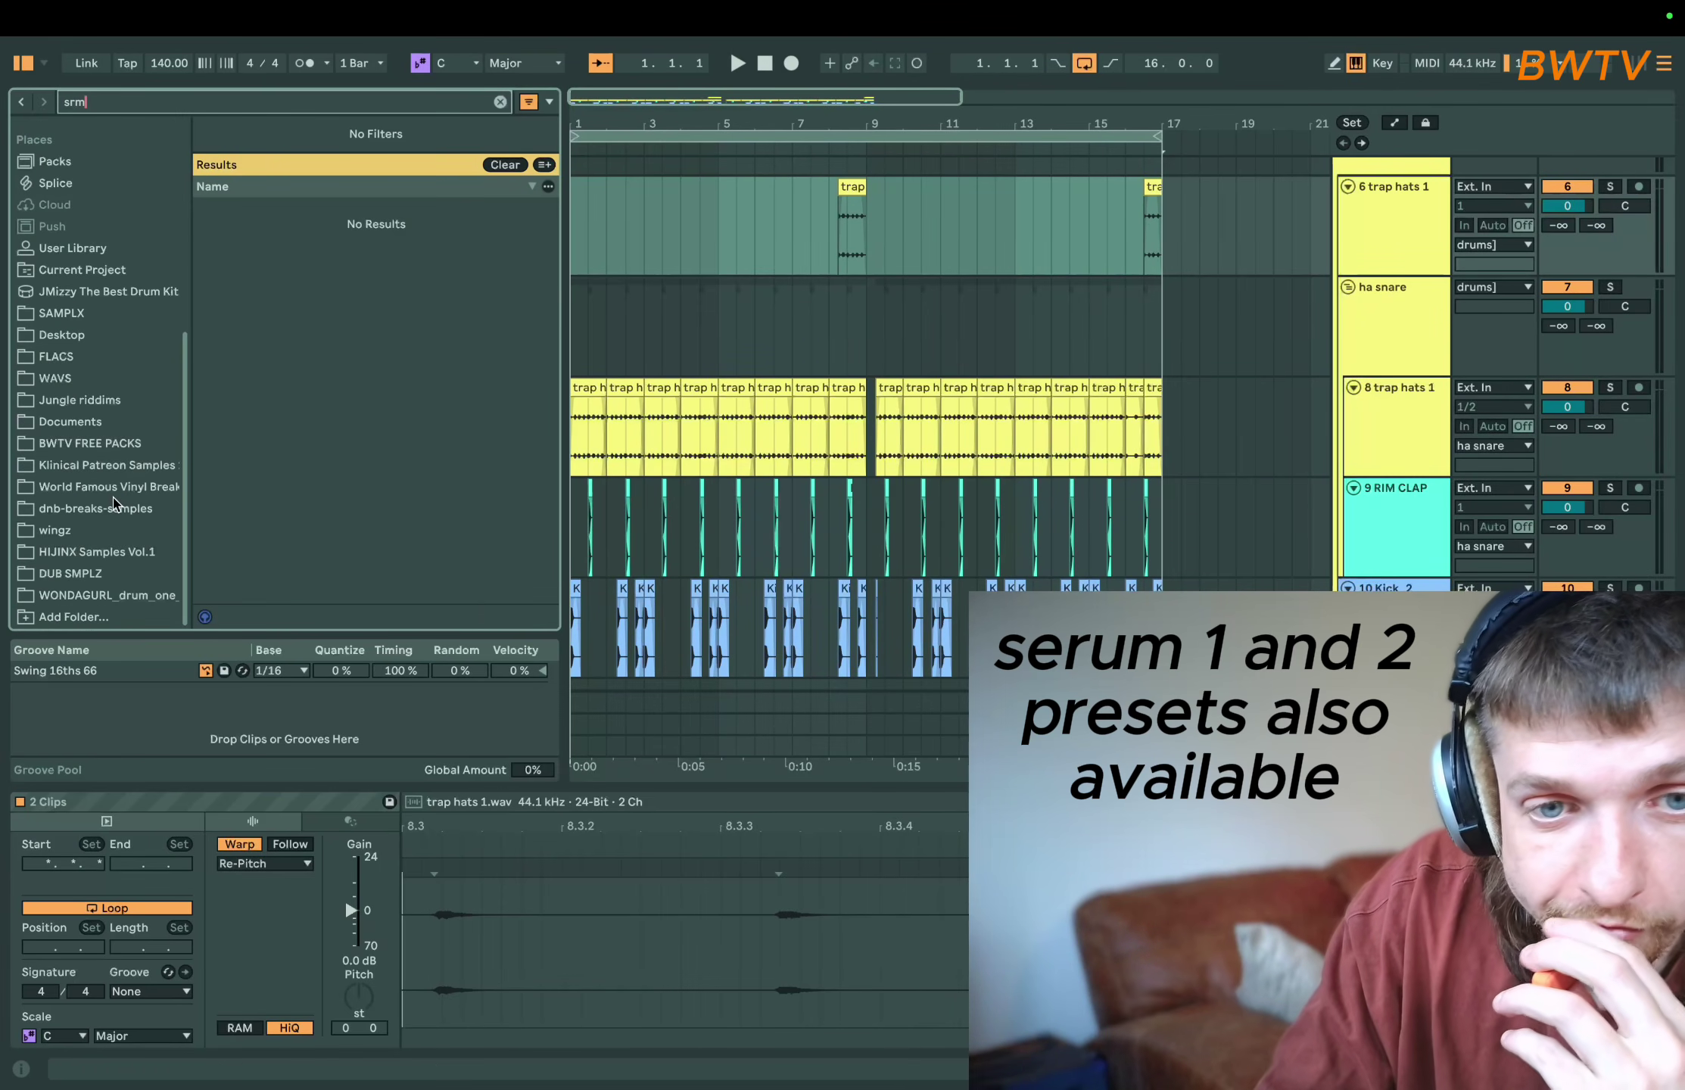
scroll(112, 505, up, 5)
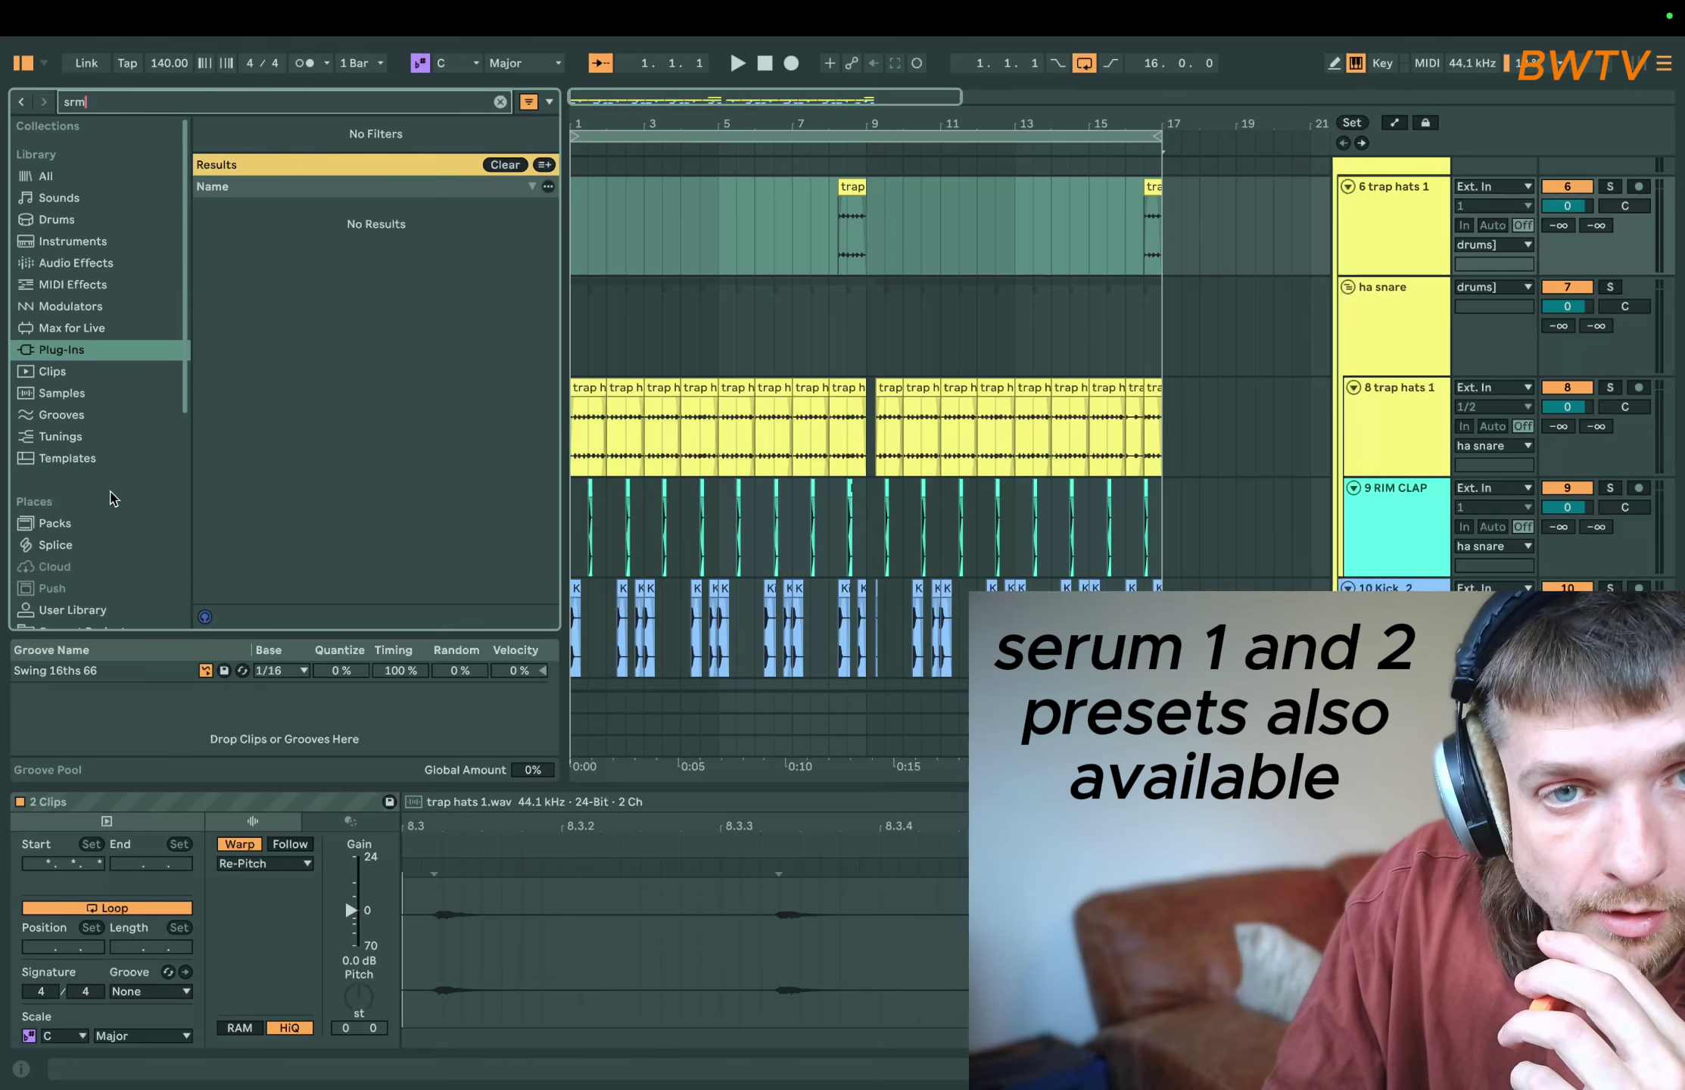
click(46, 177)
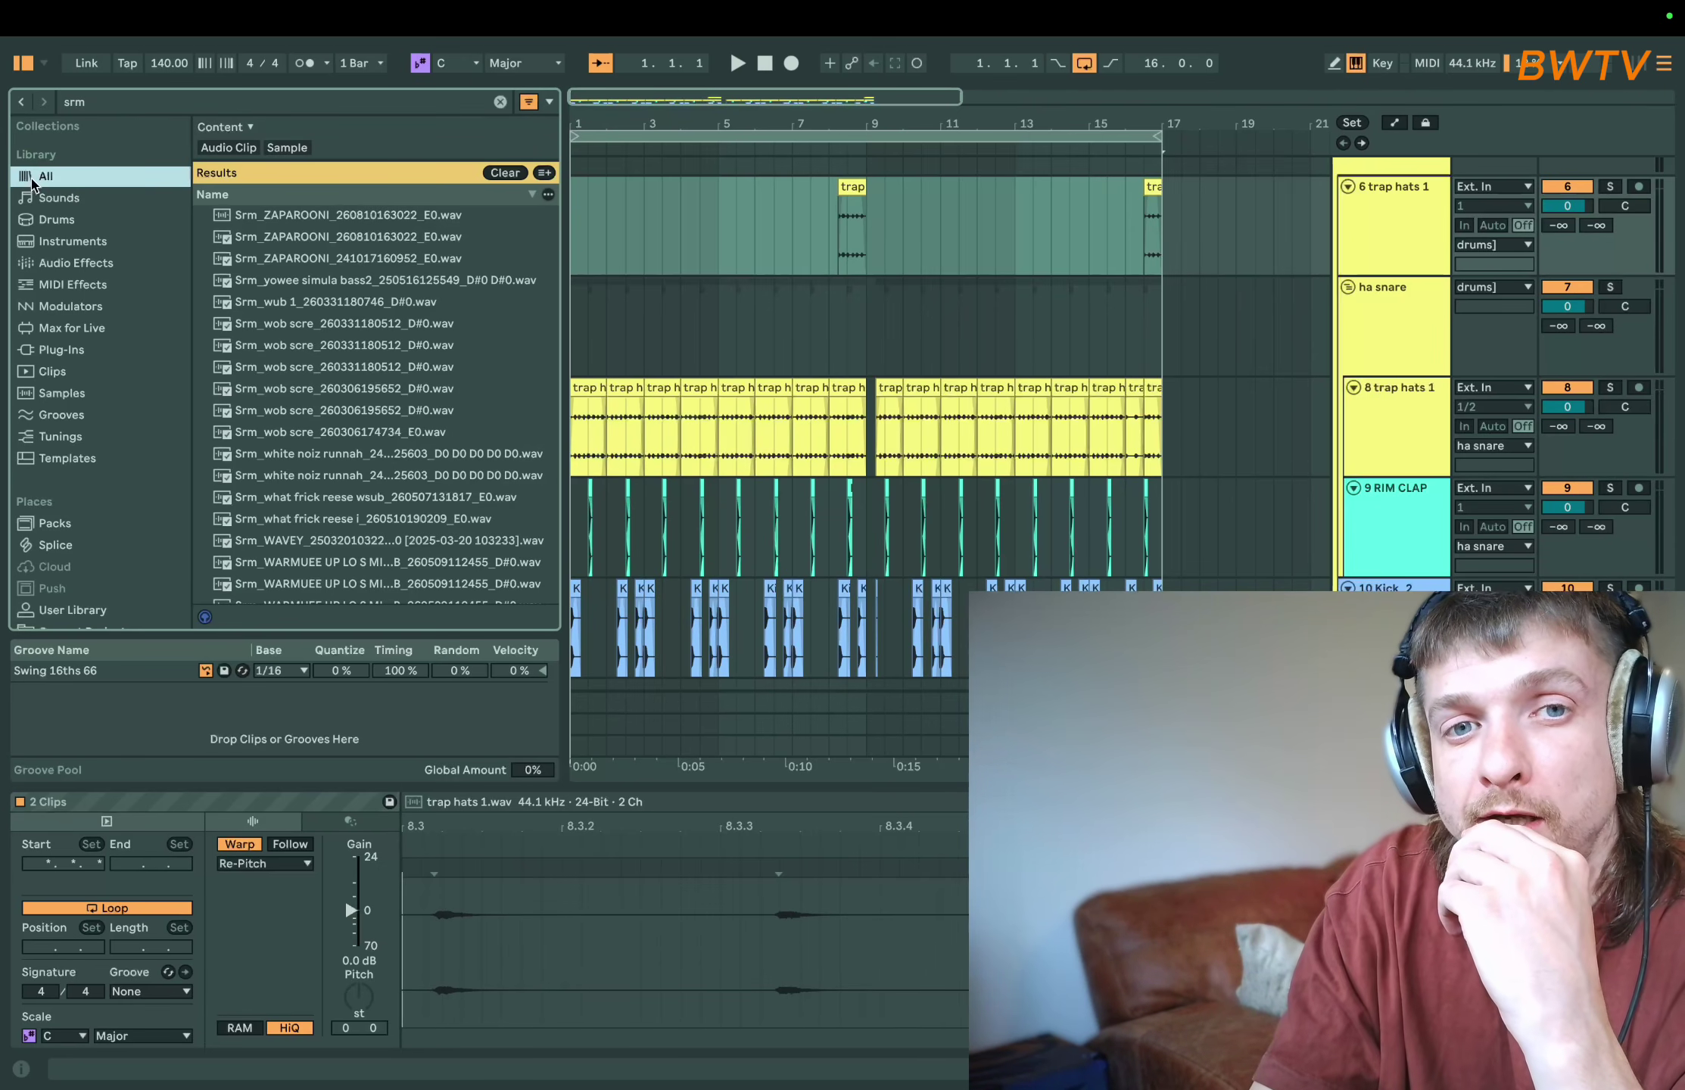
scroll(338, 321, down, 15)
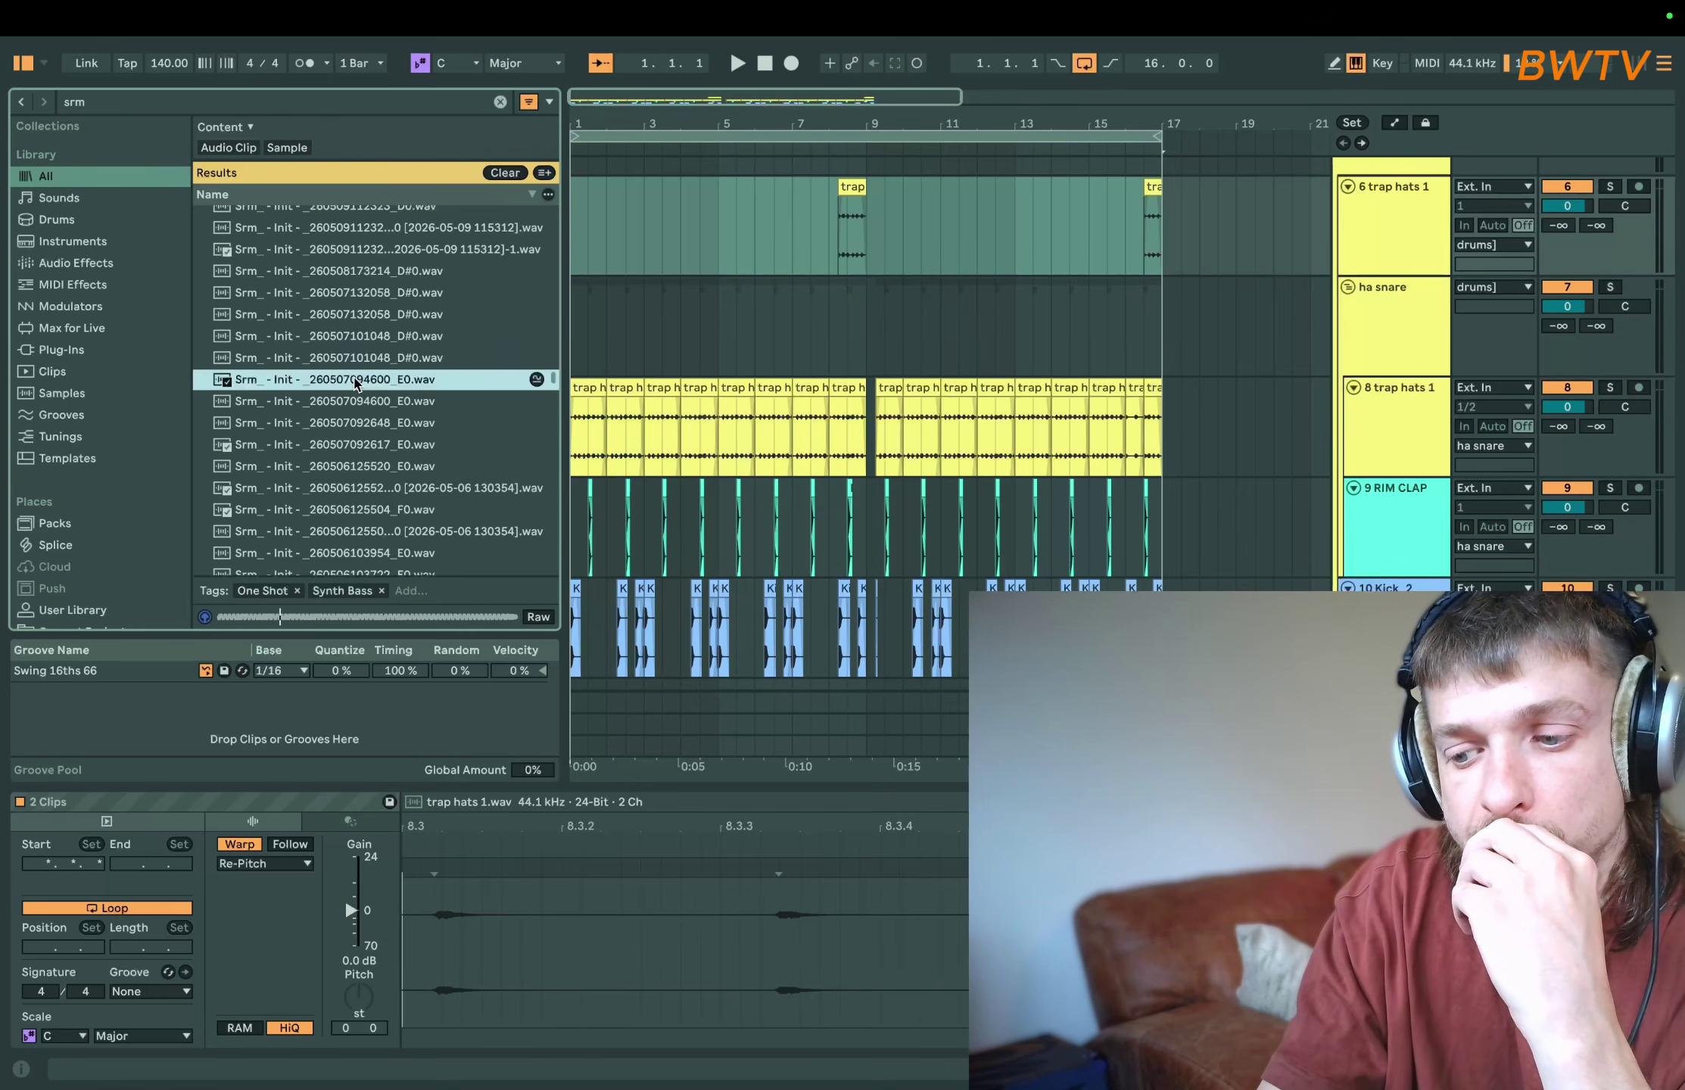
key(Down)
key(Down)
key(Down)
key(Down)
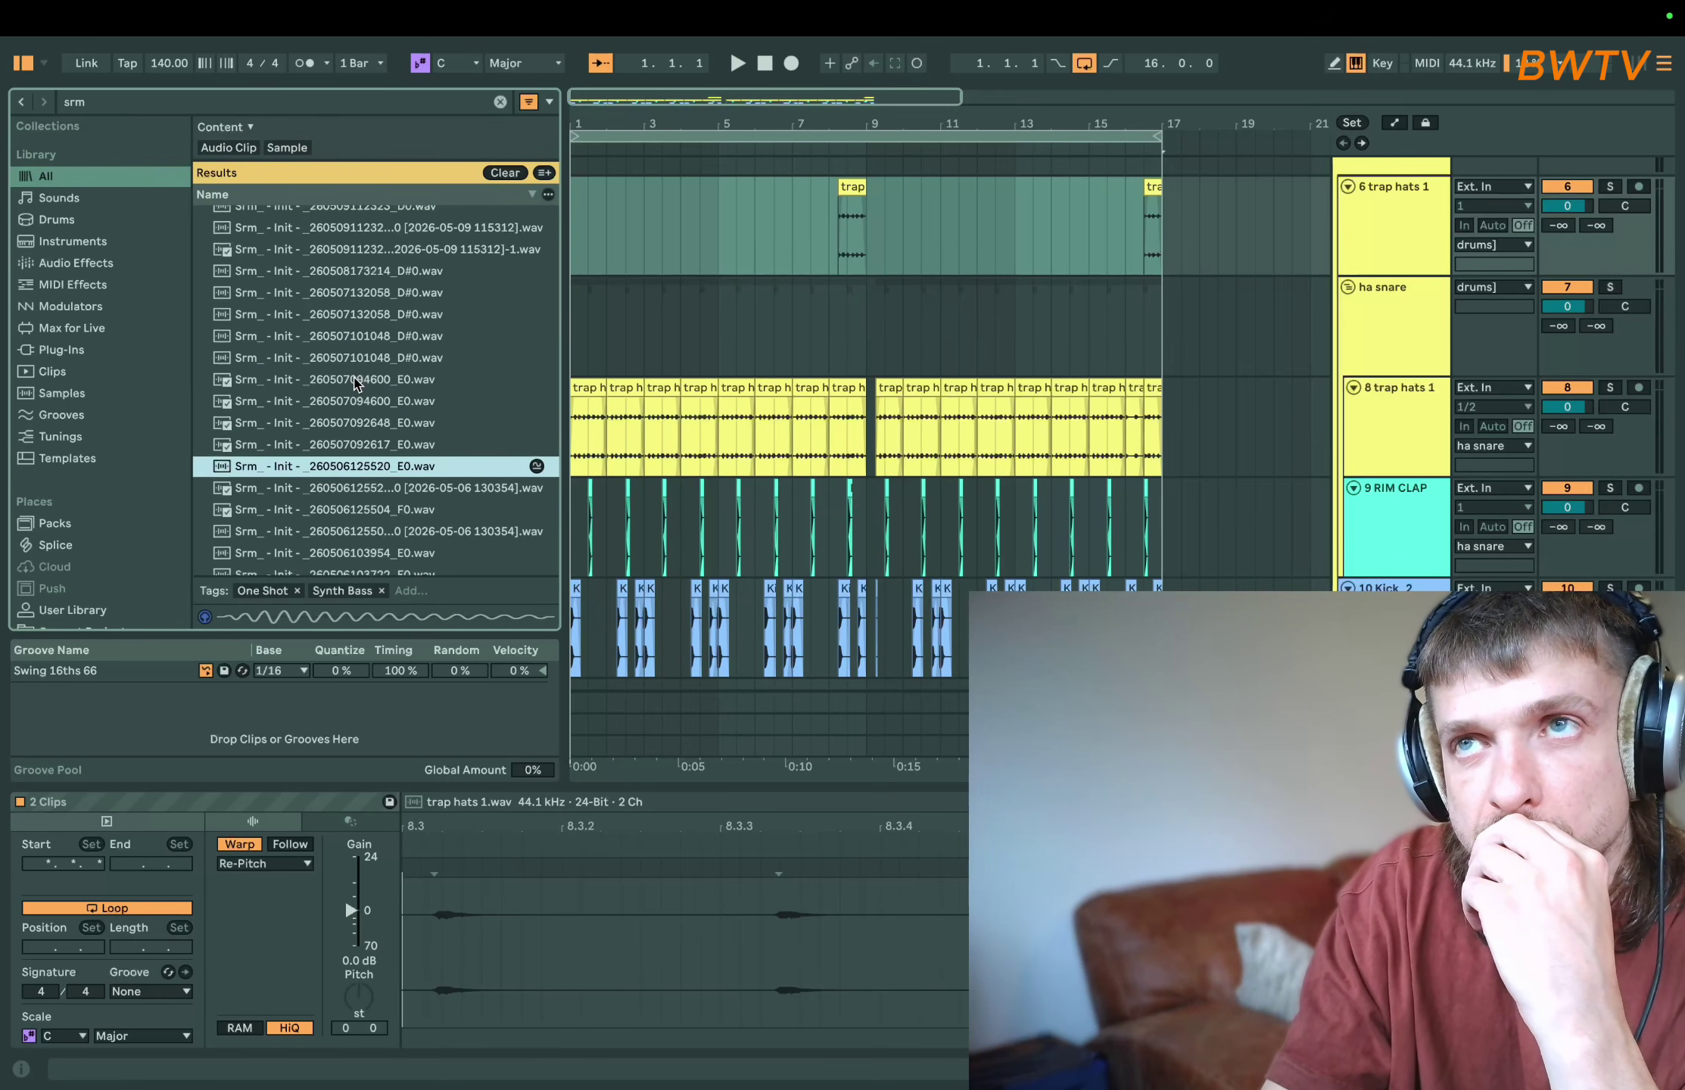
key(Down)
scroll(355, 384, down, 10)
click(357, 430)
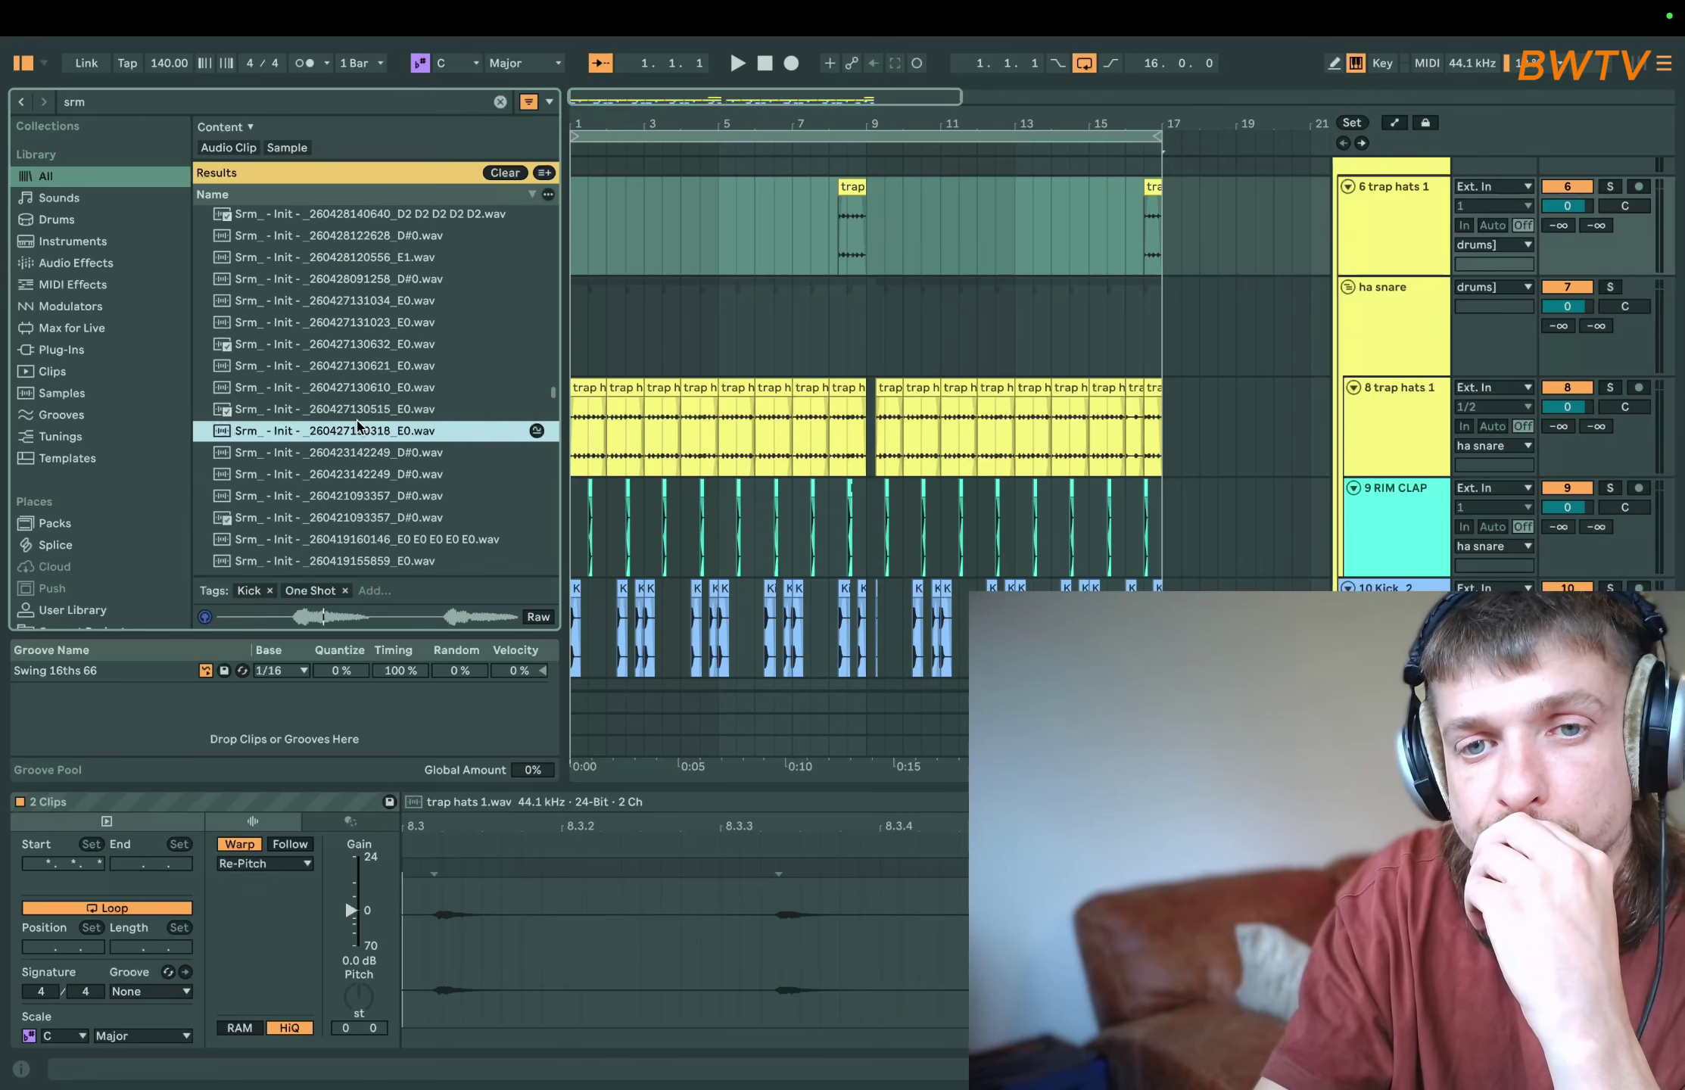
key(Down)
key(Down)
key(Down)
scroll(358, 423, down, 10)
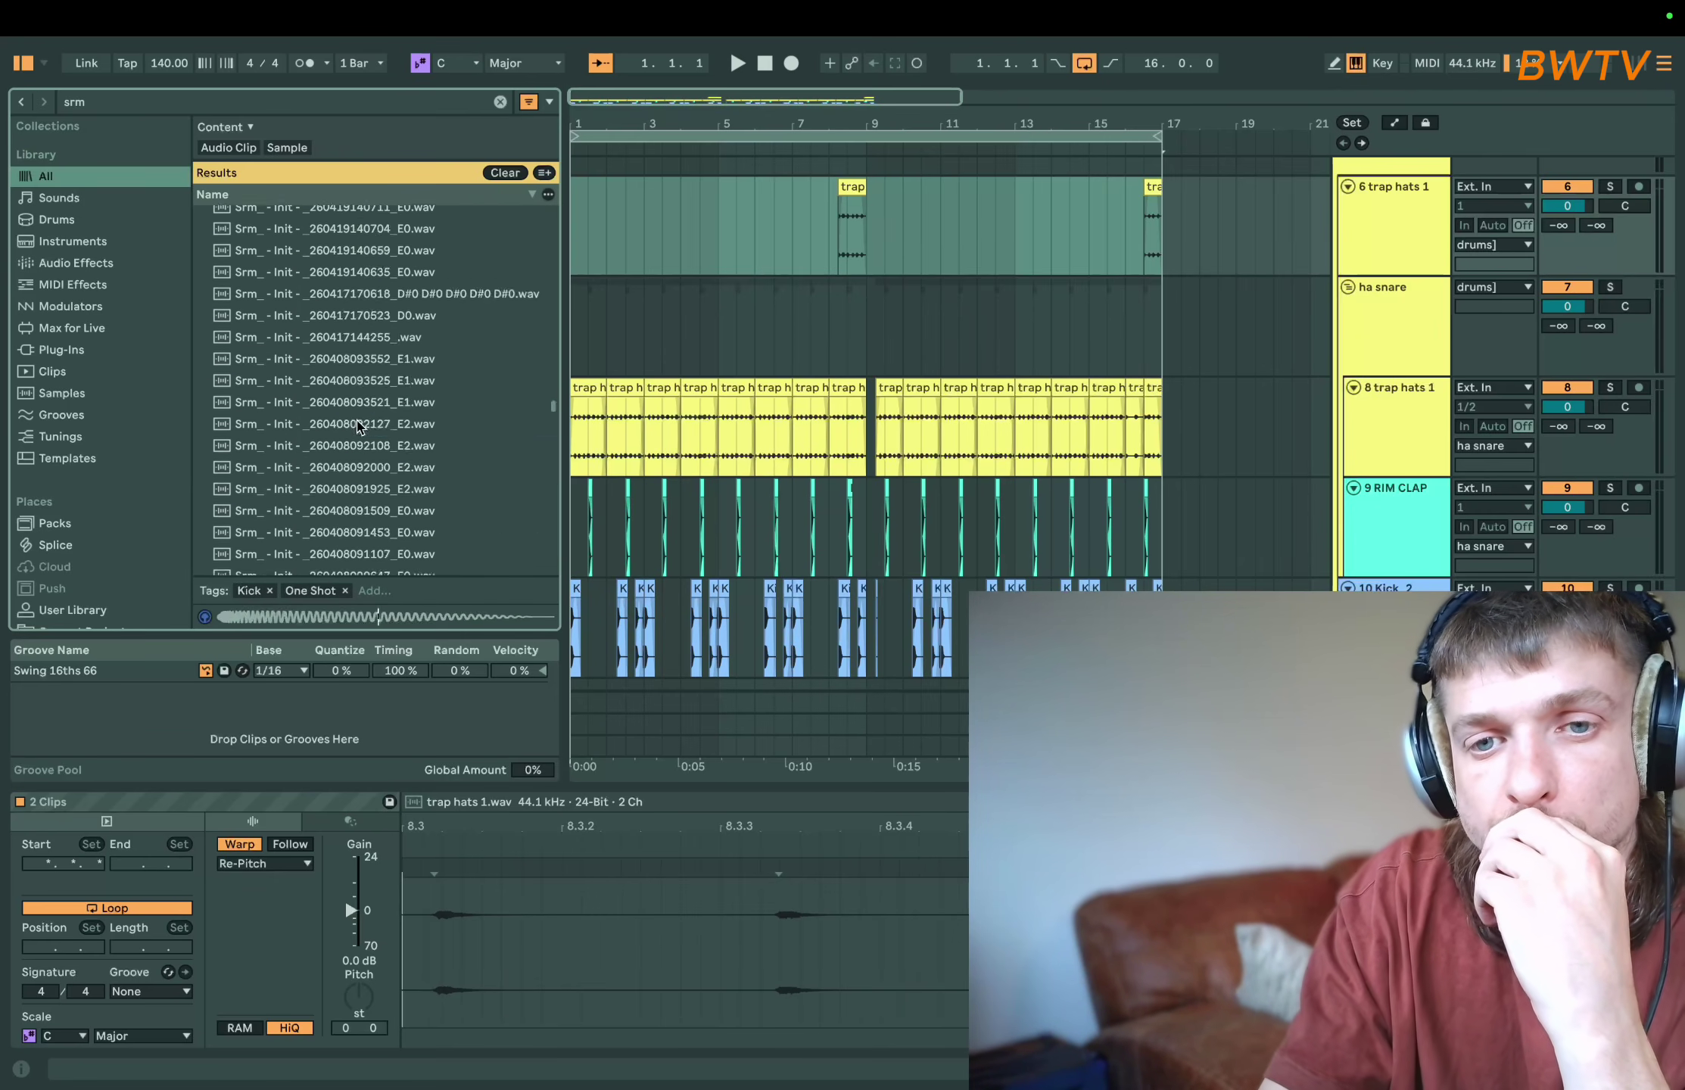
click(357, 425)
key(Down)
key(Down)
key(Down)
key(Down)
key(Down)
key(Down)
key(Down)
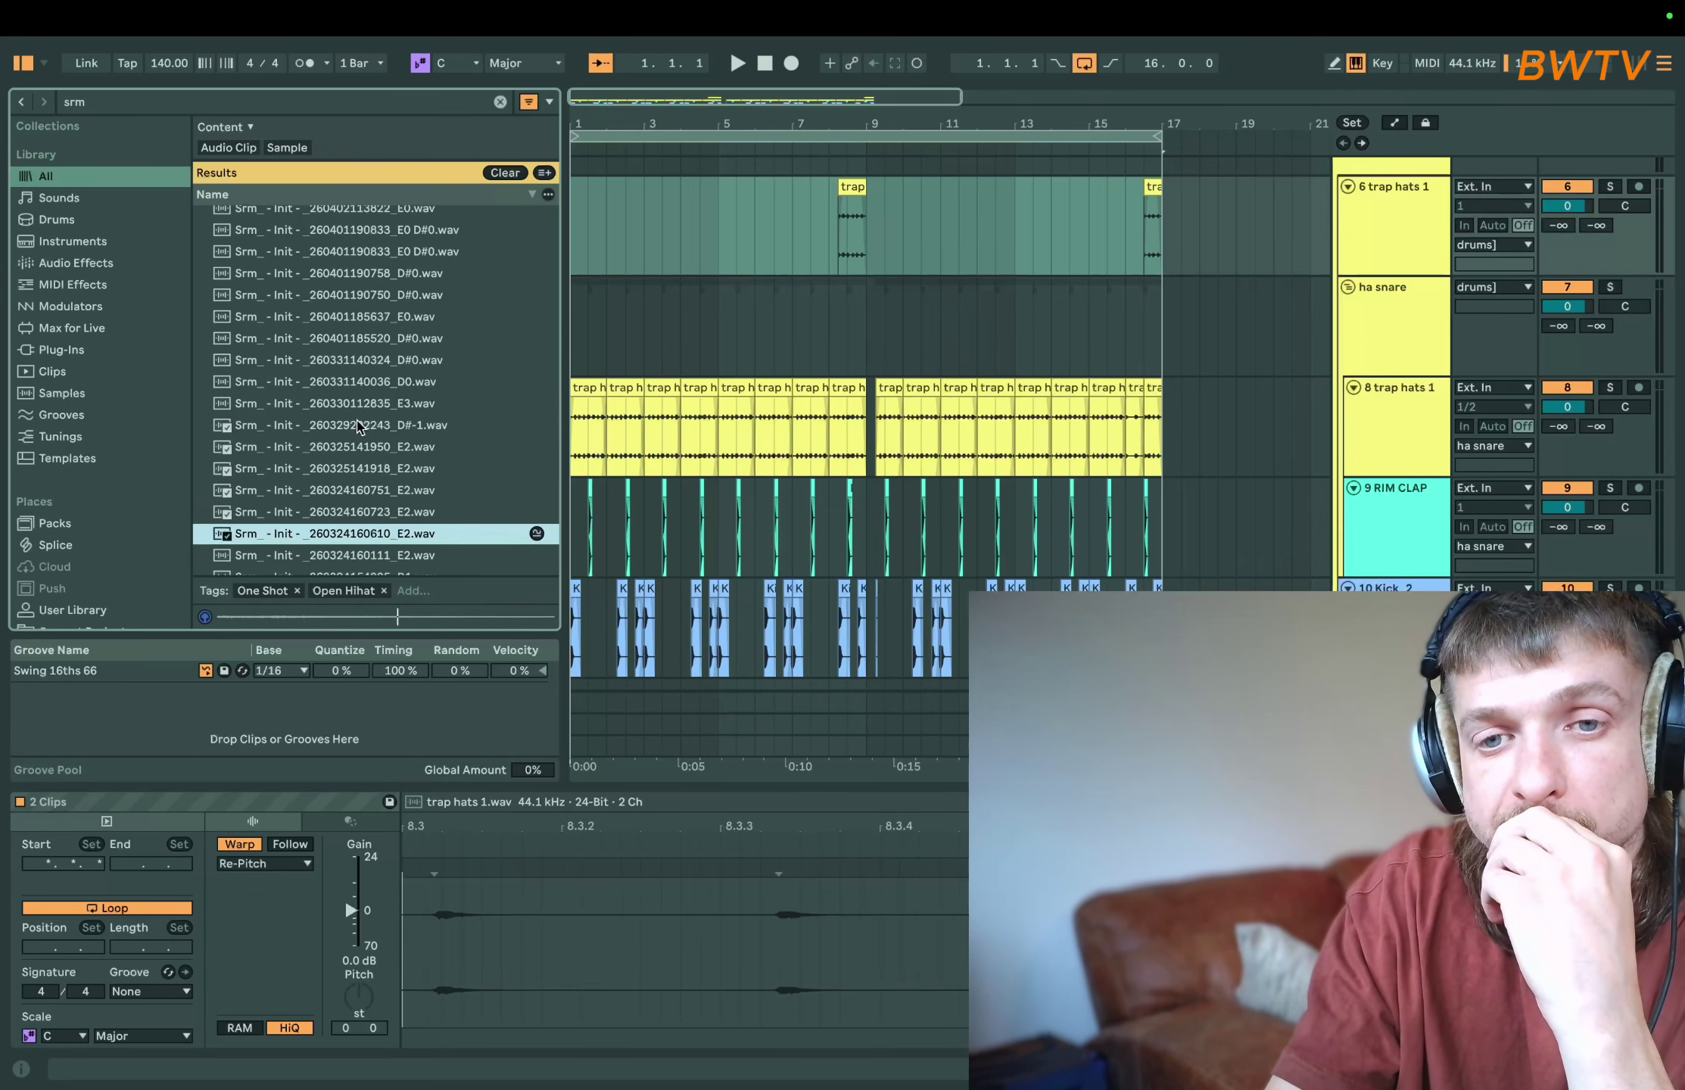
key(Down)
key(Down)
key(Down)
key(Down)
key(Down)
key(Down)
key(Down)
key(Down)
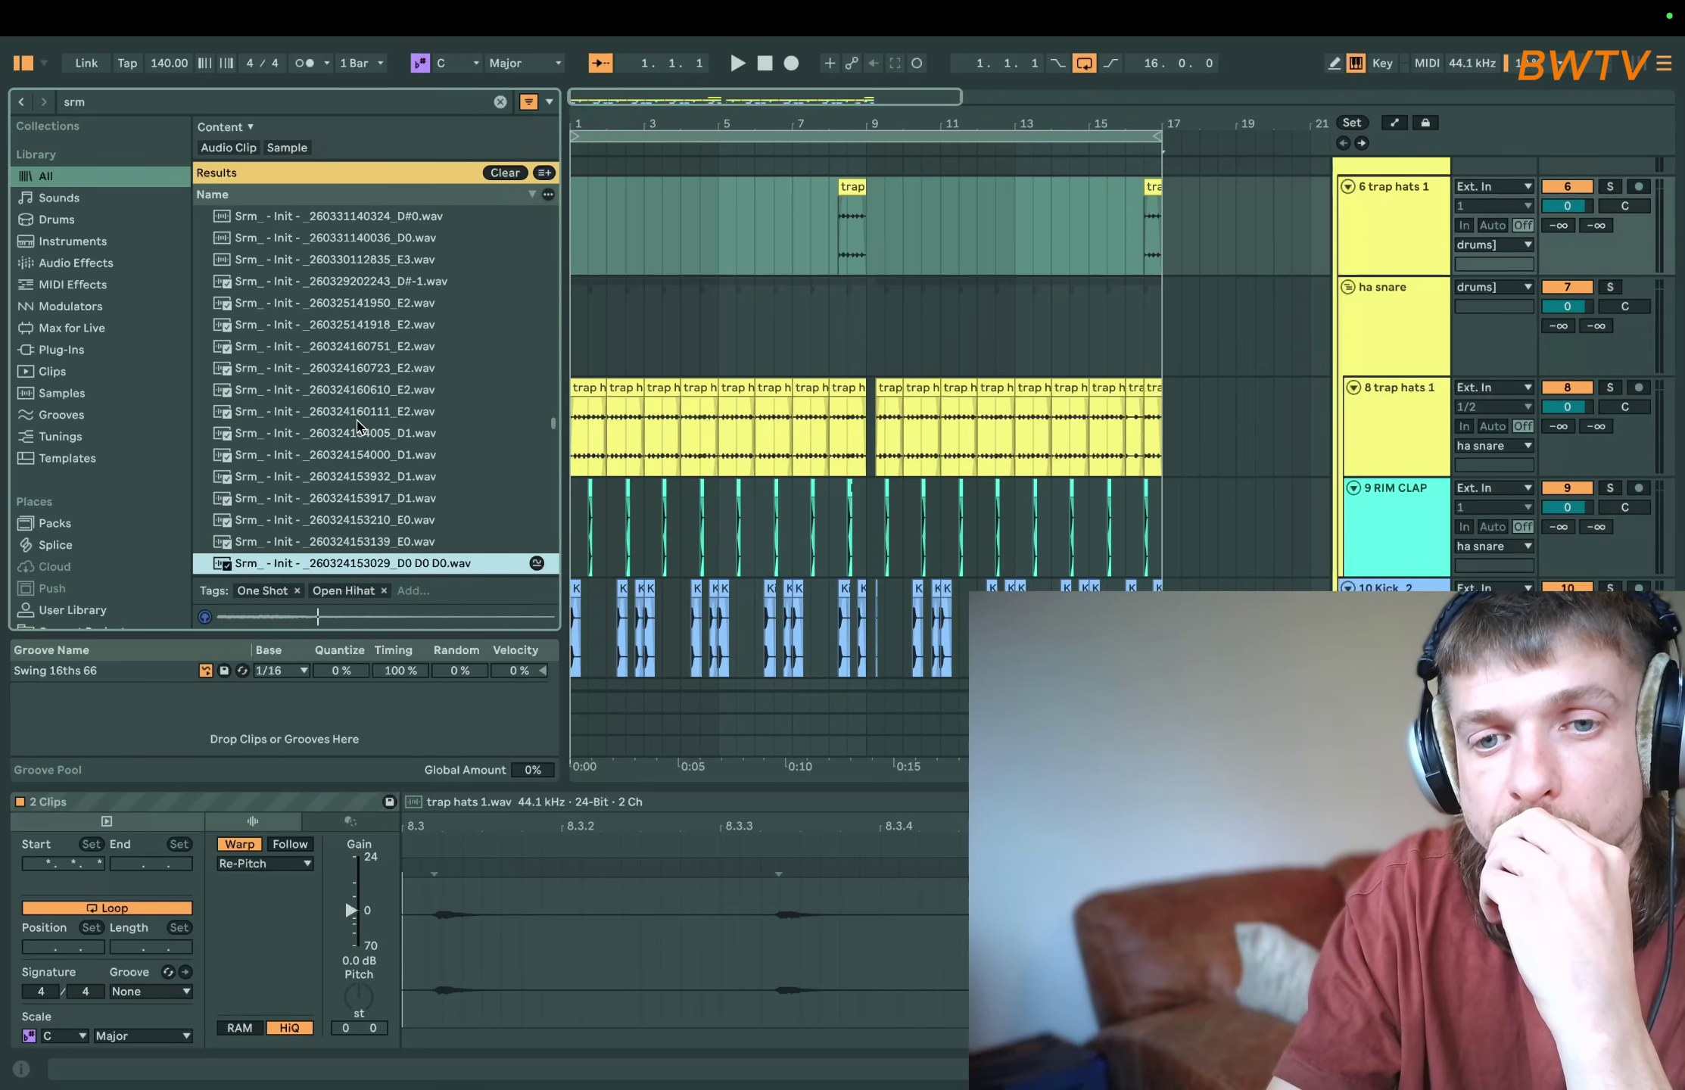
key(Down)
key(Down)
key(Down)
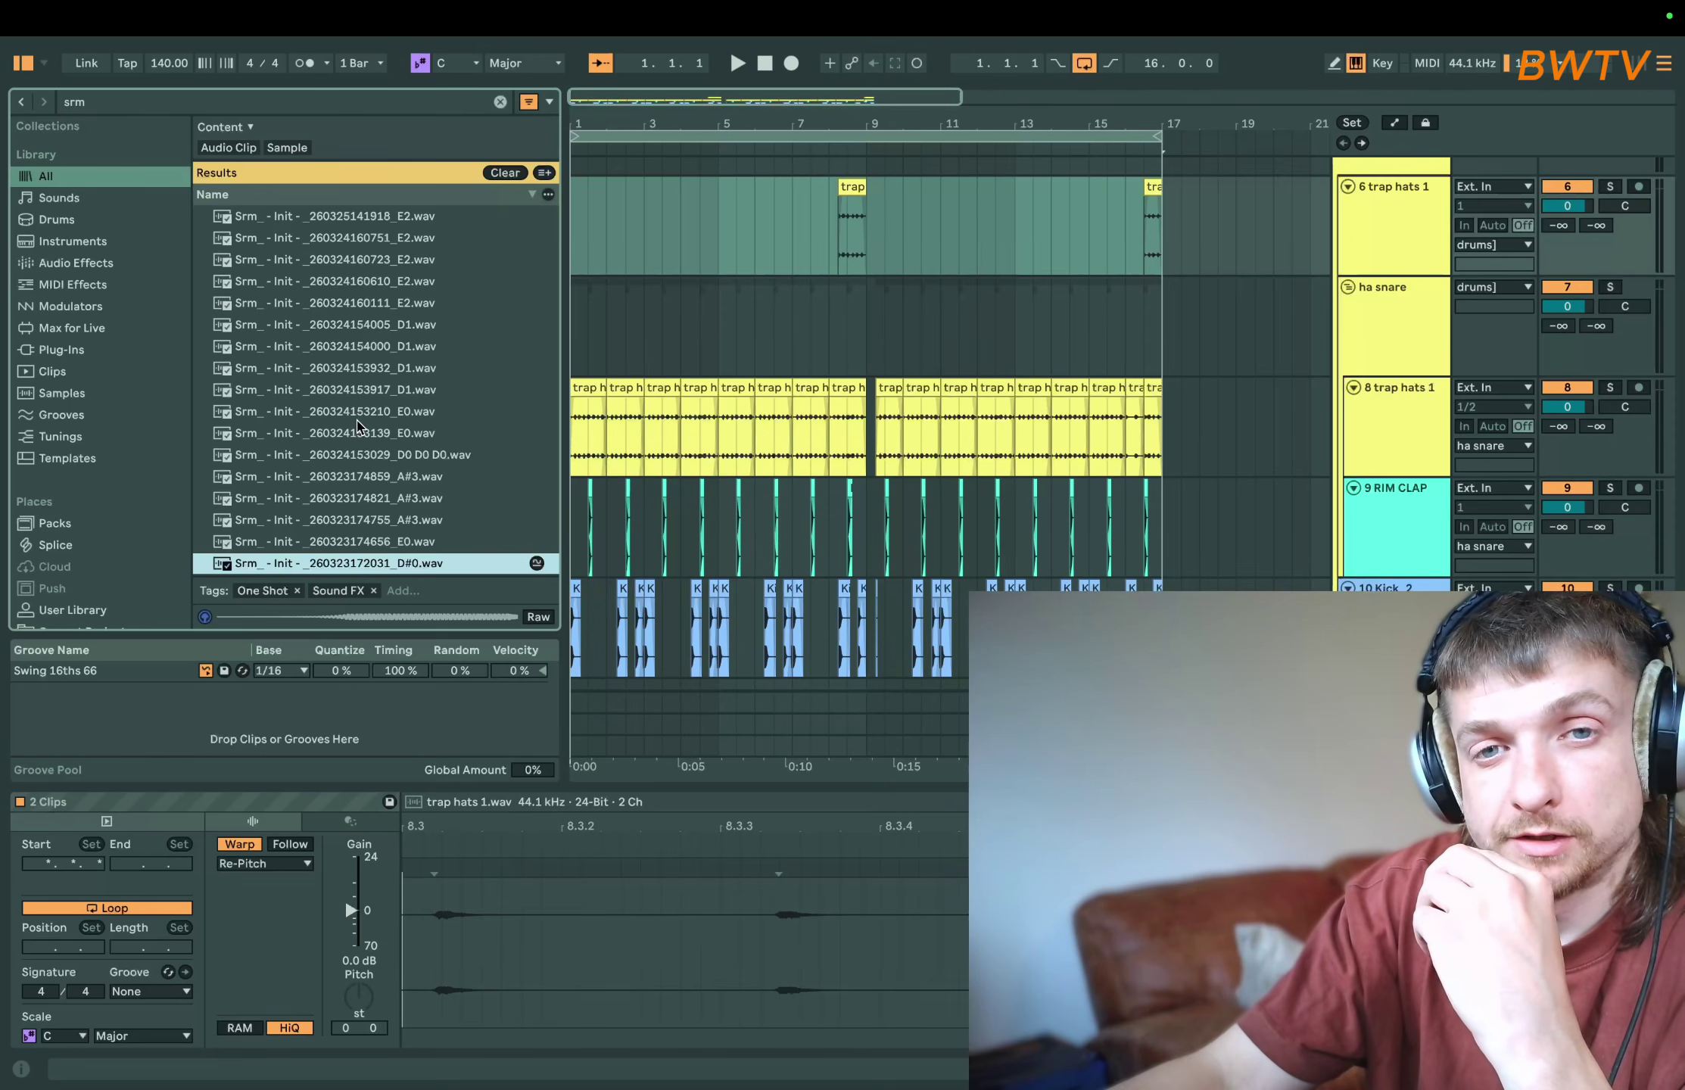
scroll(358, 426, down, 5)
click(361, 416)
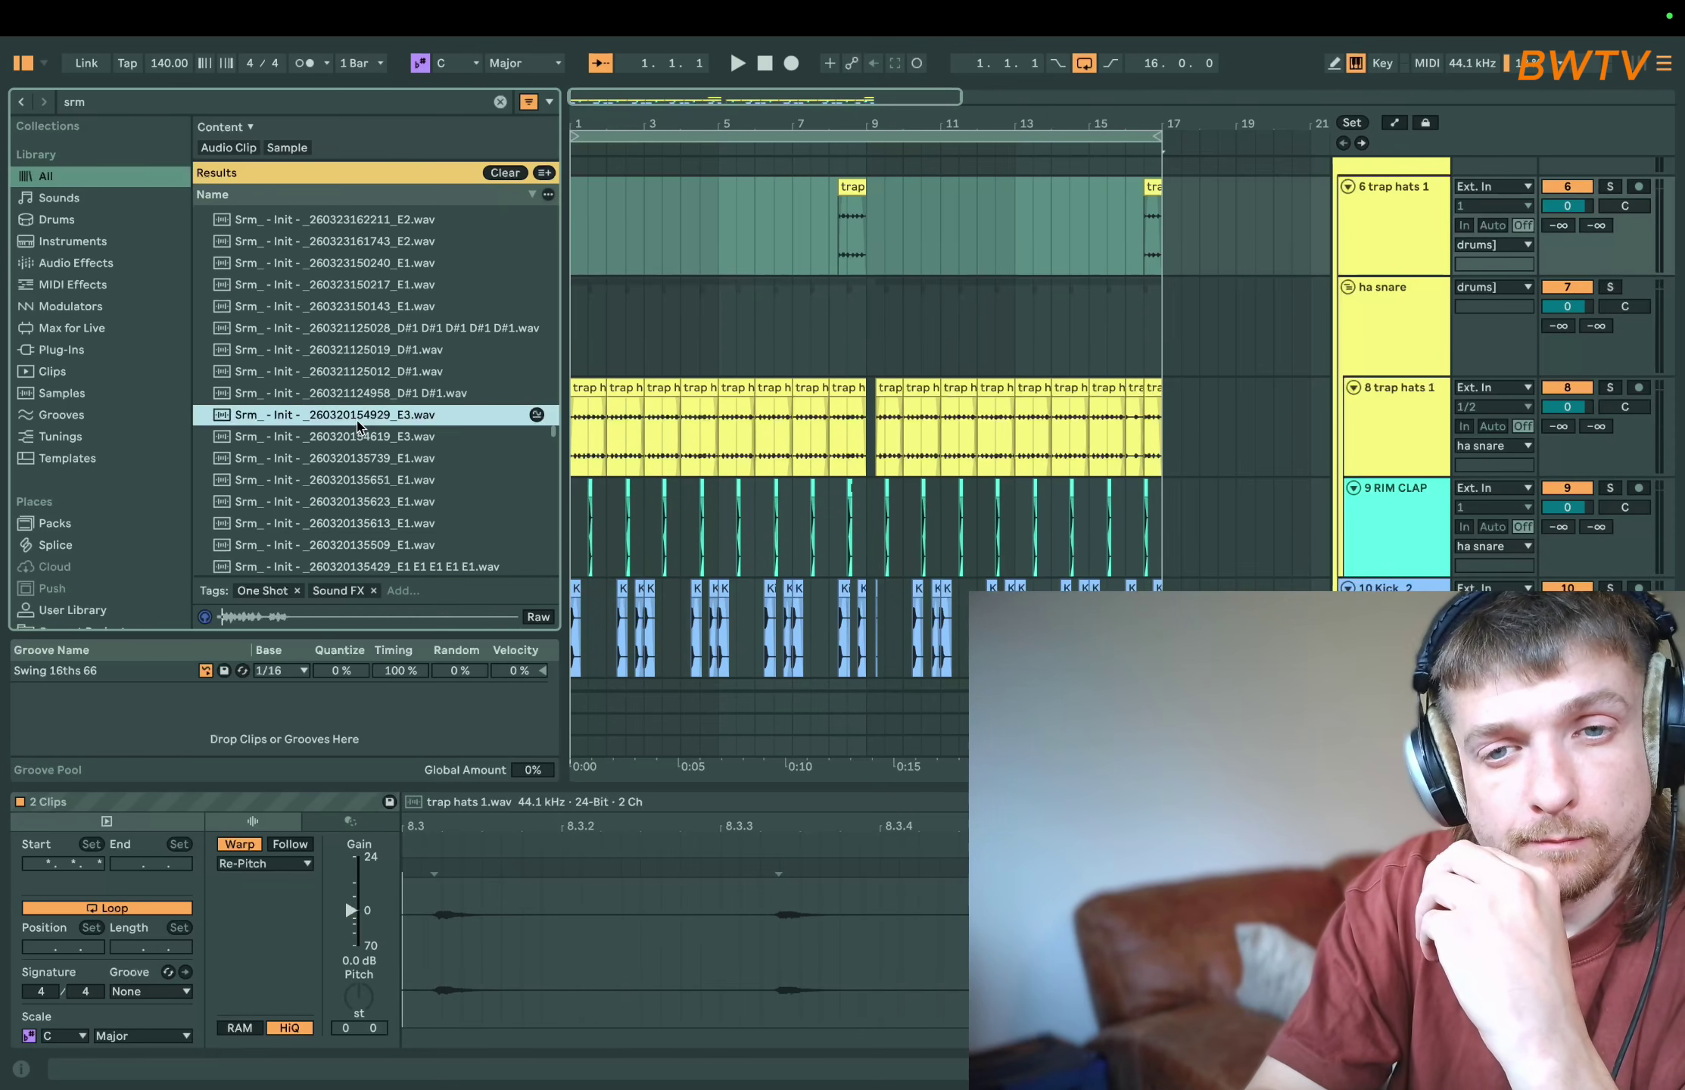
click(372, 479)
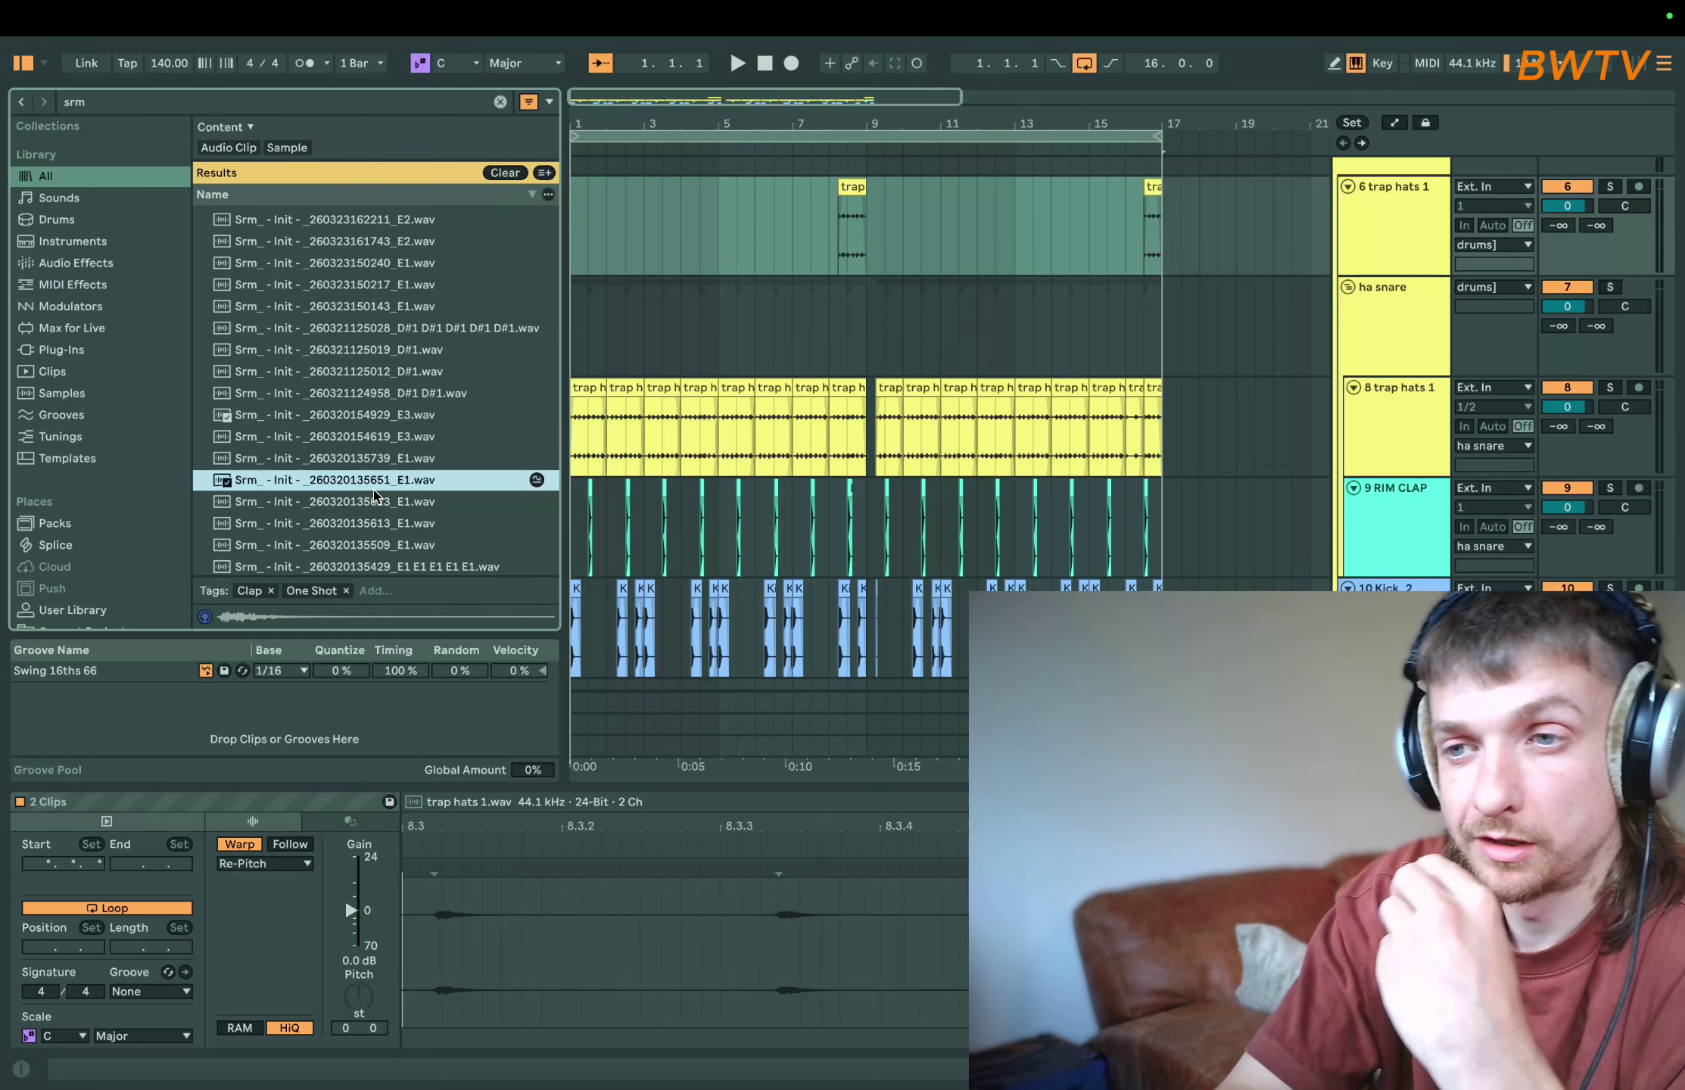
- Delete the four empty MIDI and audio tracks above the drums] group
scroll(978, 316, up, 10)
click(1397, 216)
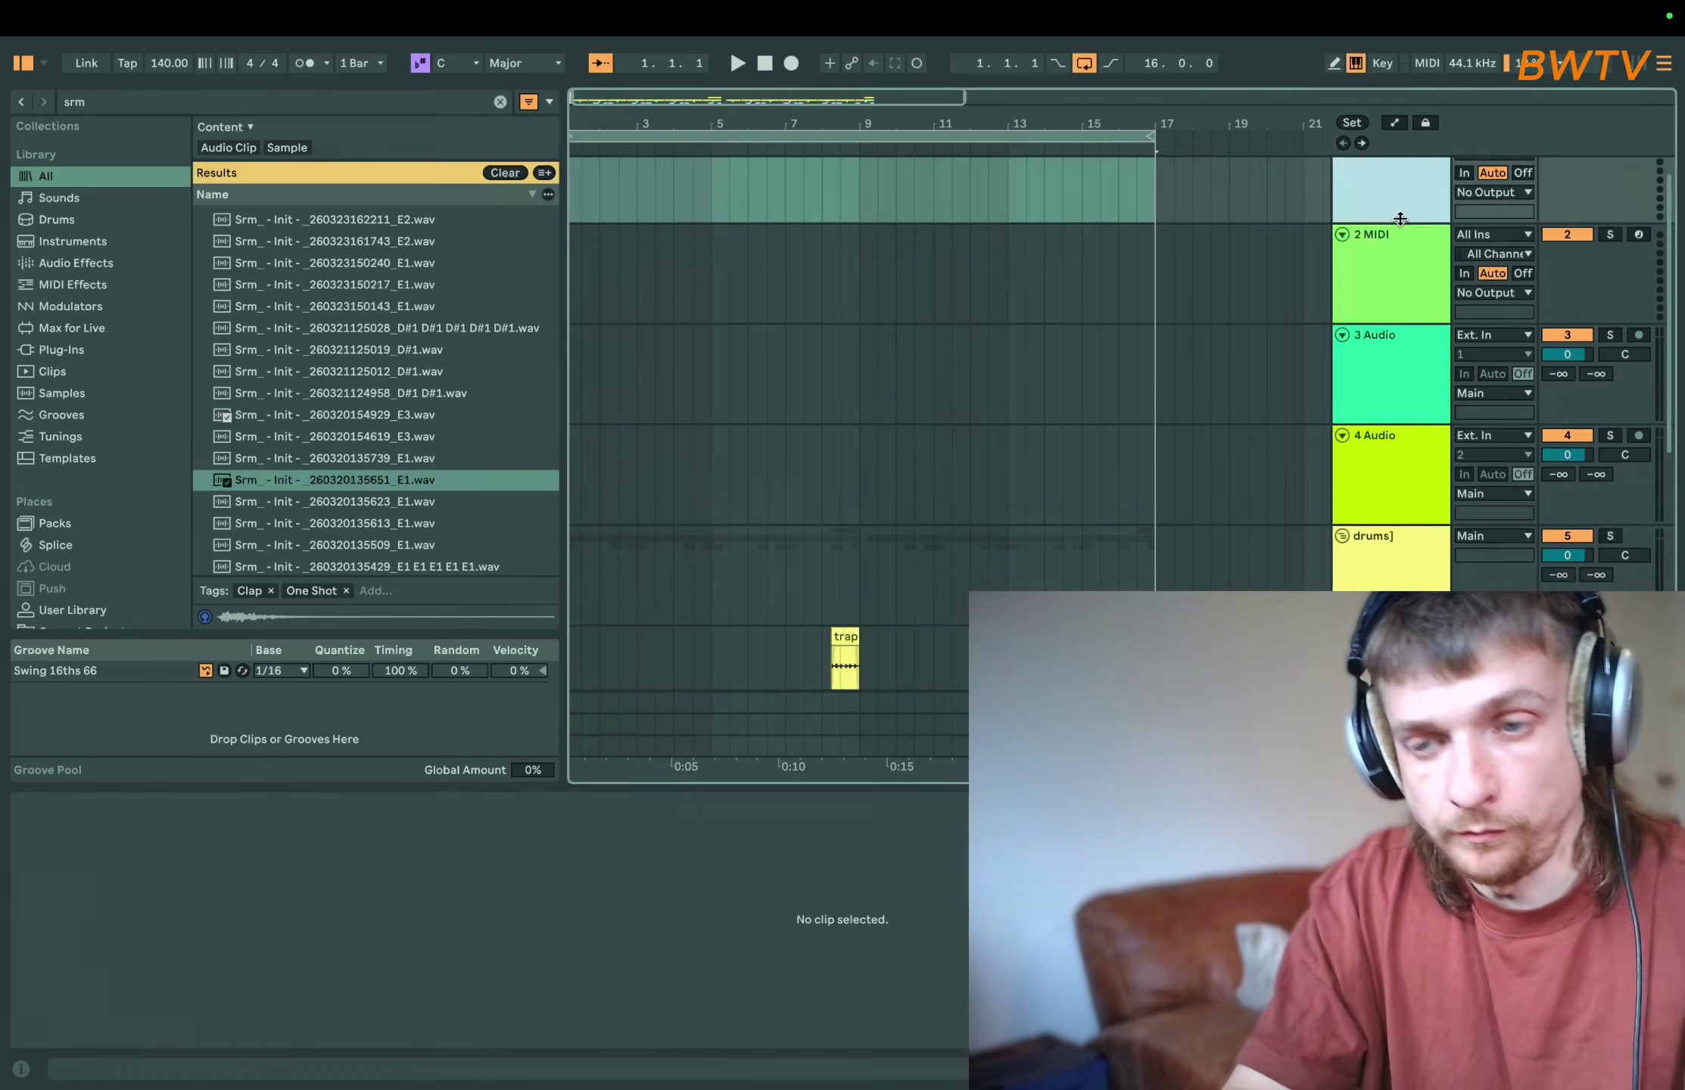
key(Delete)
key(Delete)
key(Delete)
key(Delete)
key(minus)
key(minus)
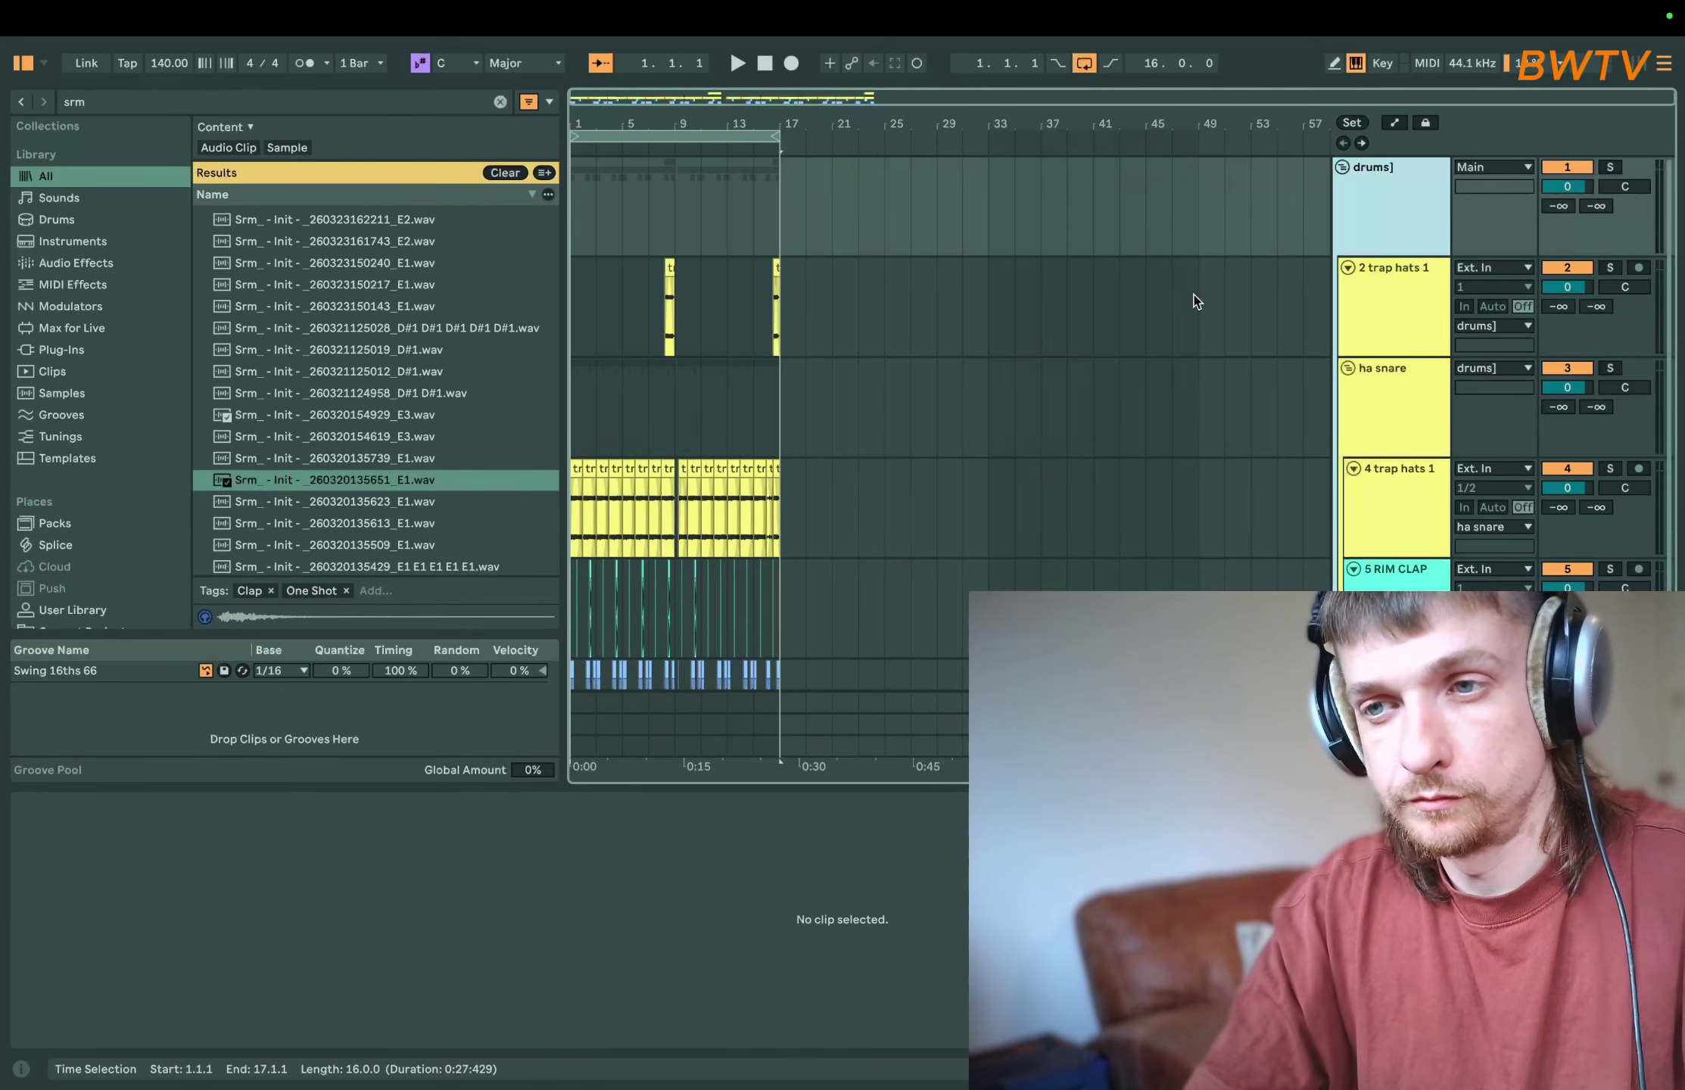
- Fold the drums] group into a single lane and play the start of the loop briefly
click(1342, 167)
key(space)
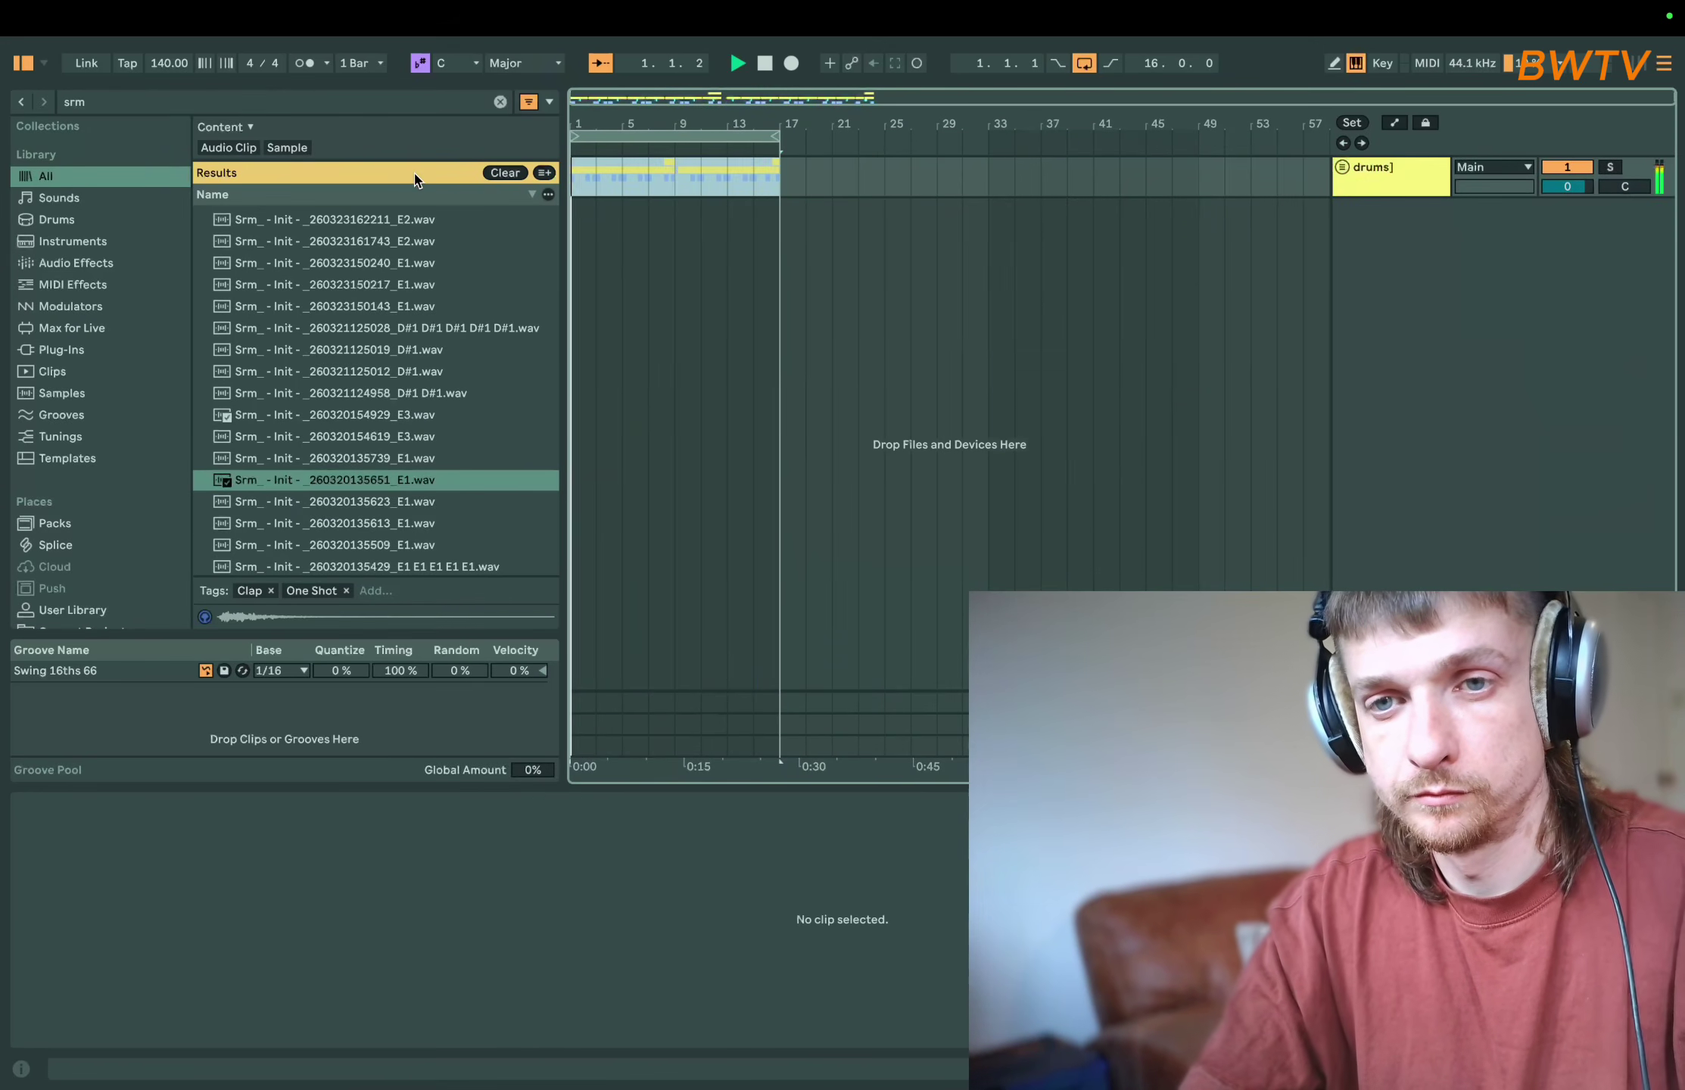
key(space)
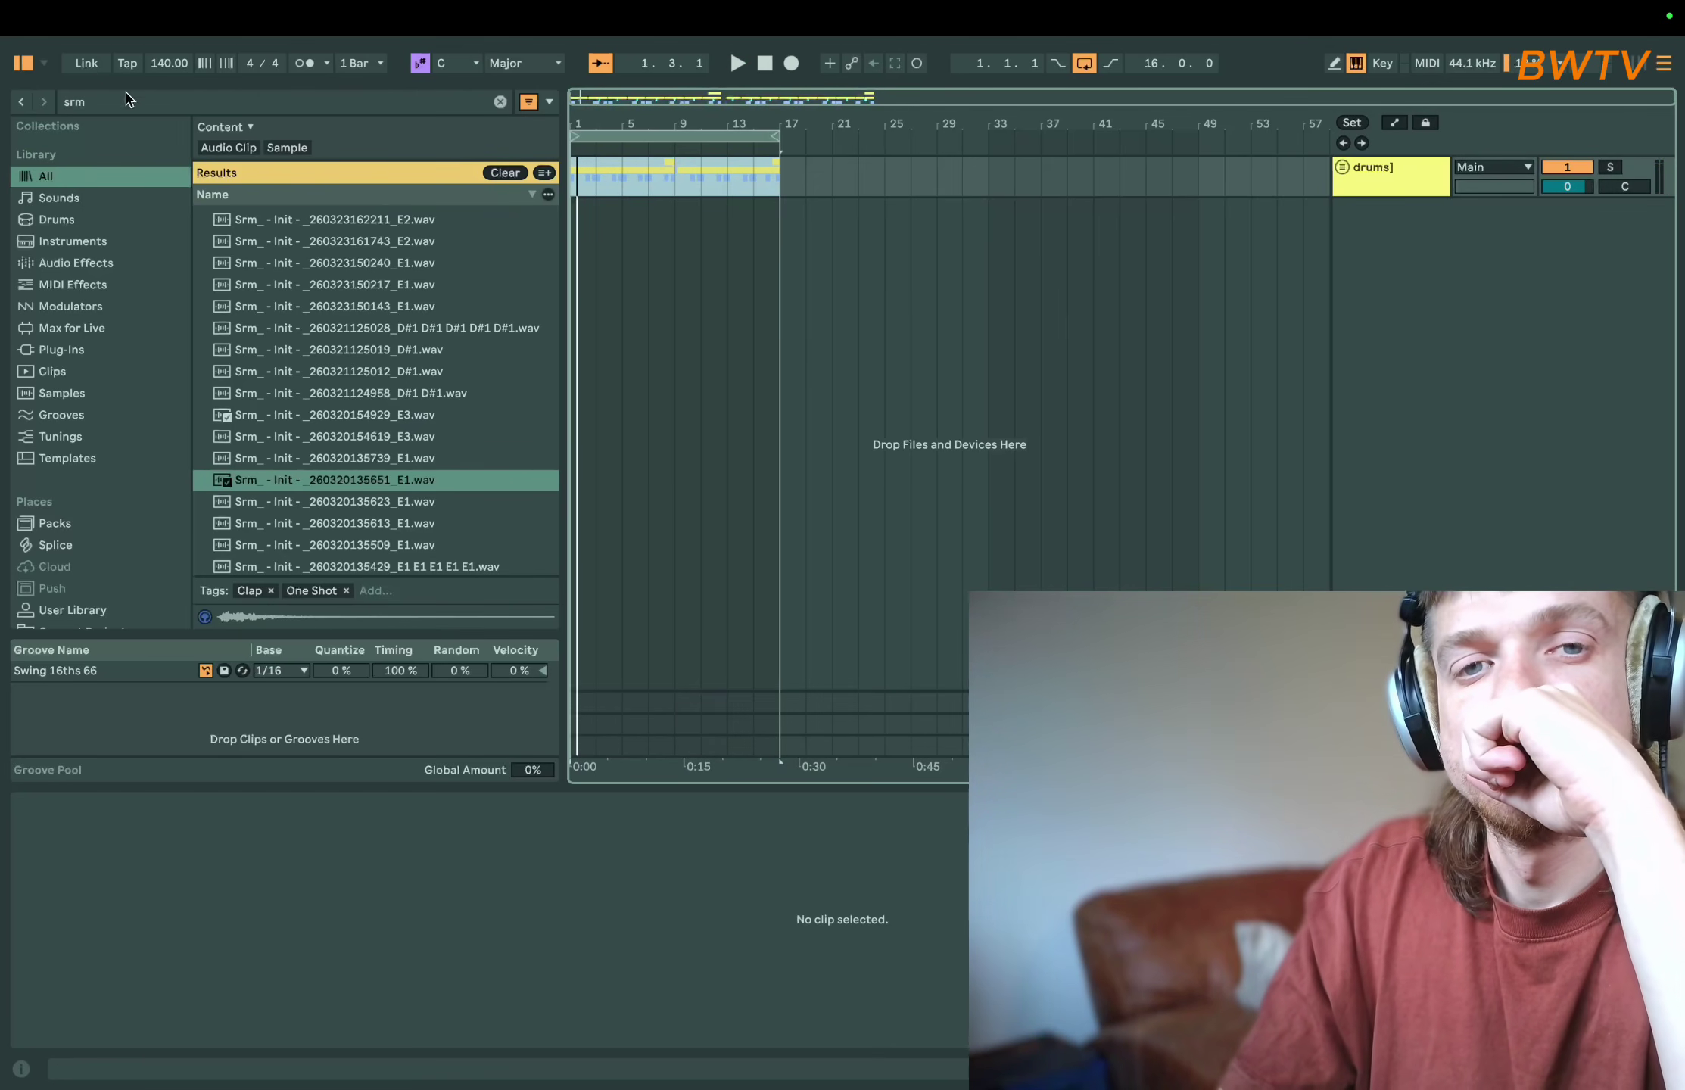
click(265, 285)
click(700, 256)
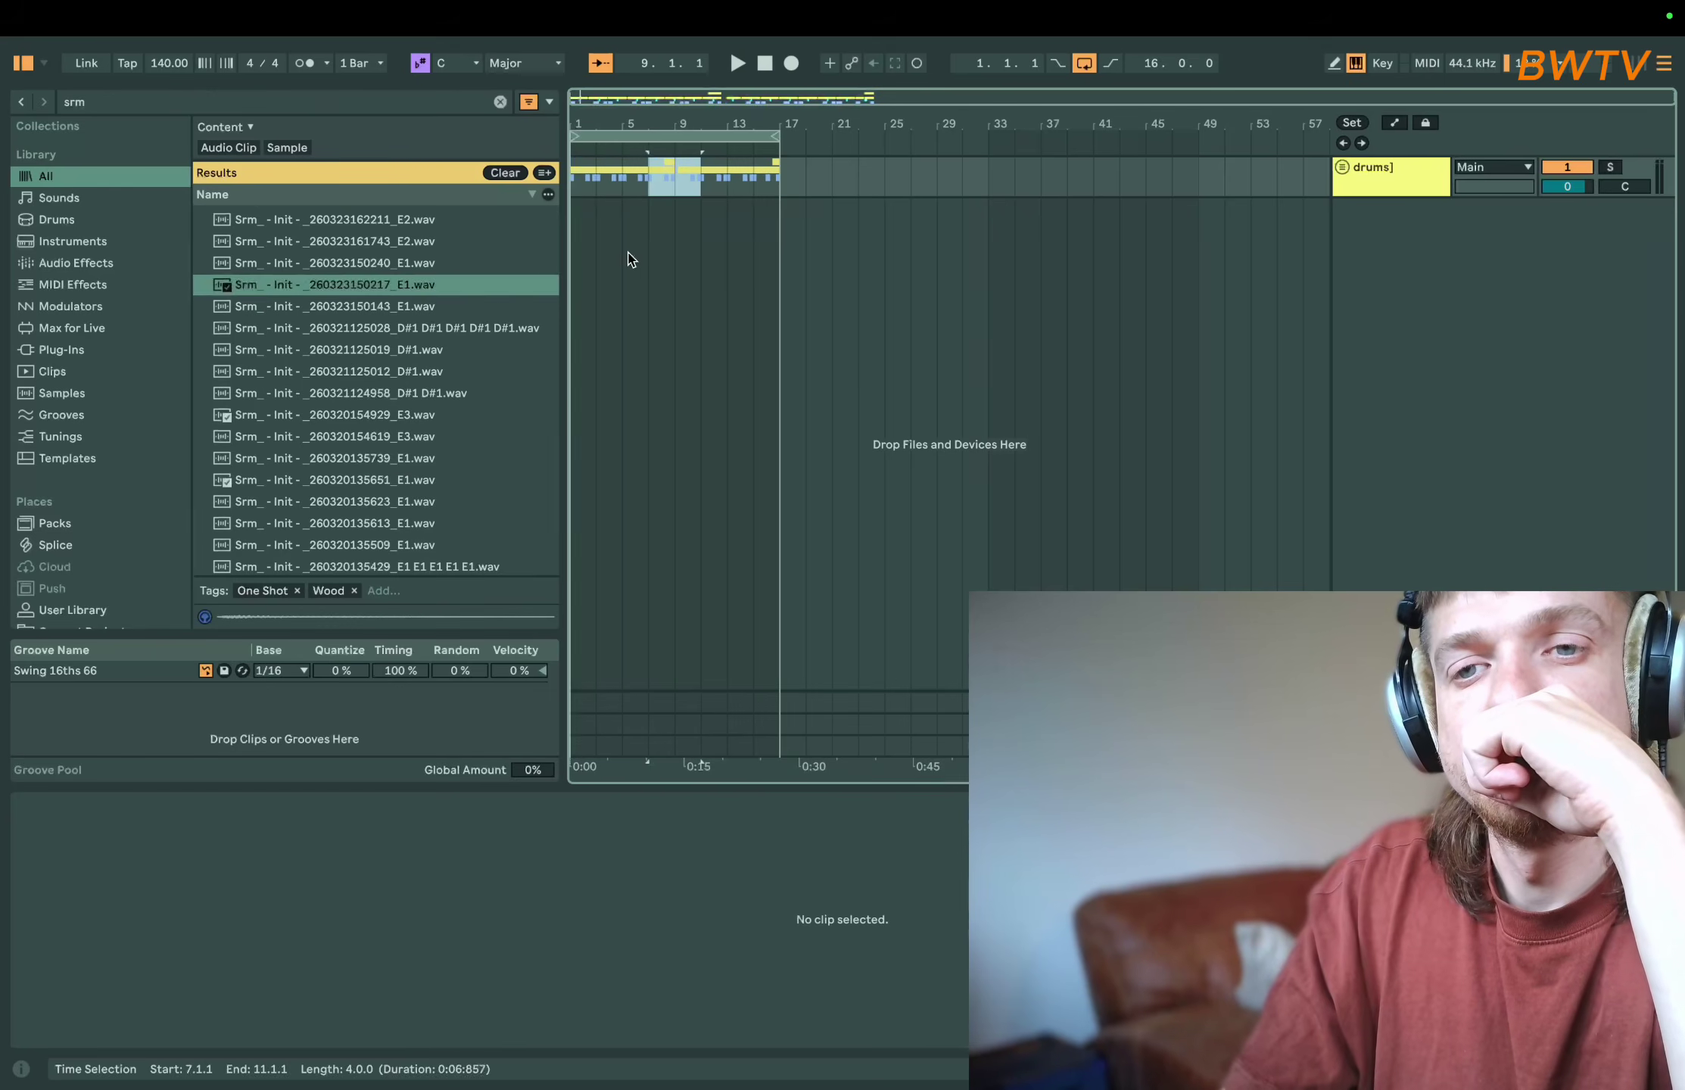
key(space)
scroll(381, 453, down, 10)
click(378, 490)
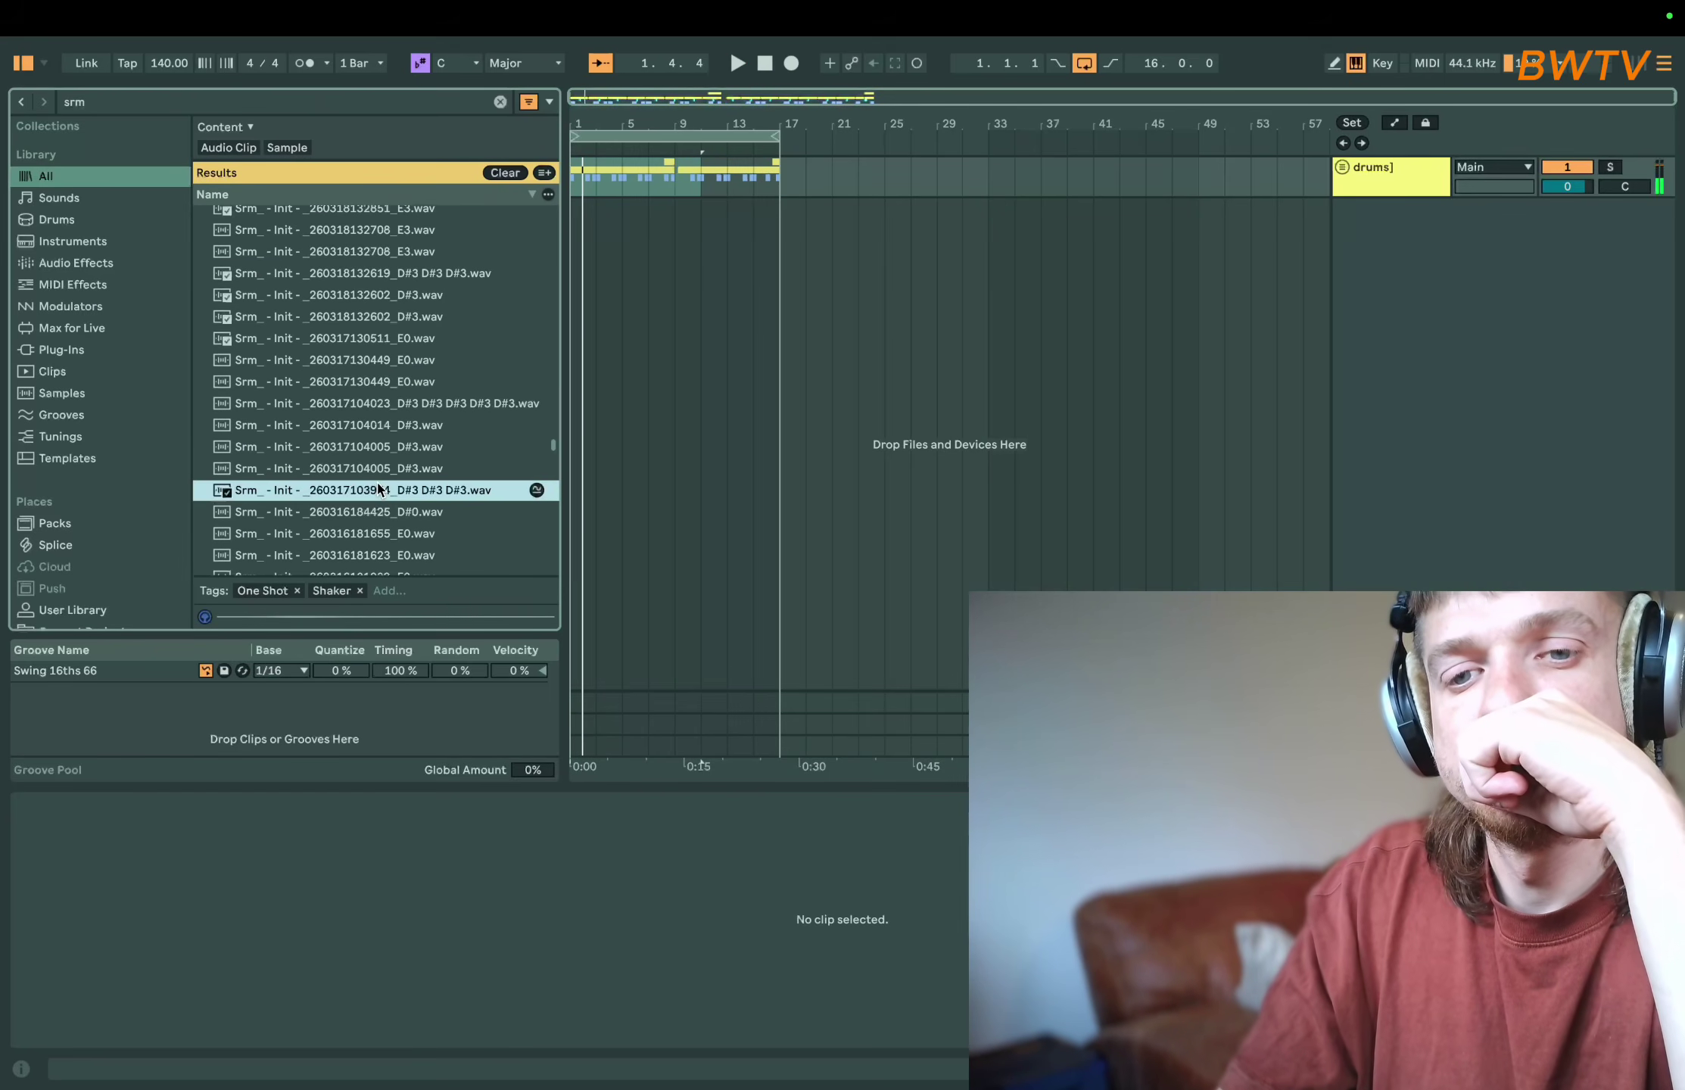
click(372, 467)
click(355, 403)
click(352, 360)
click(351, 403)
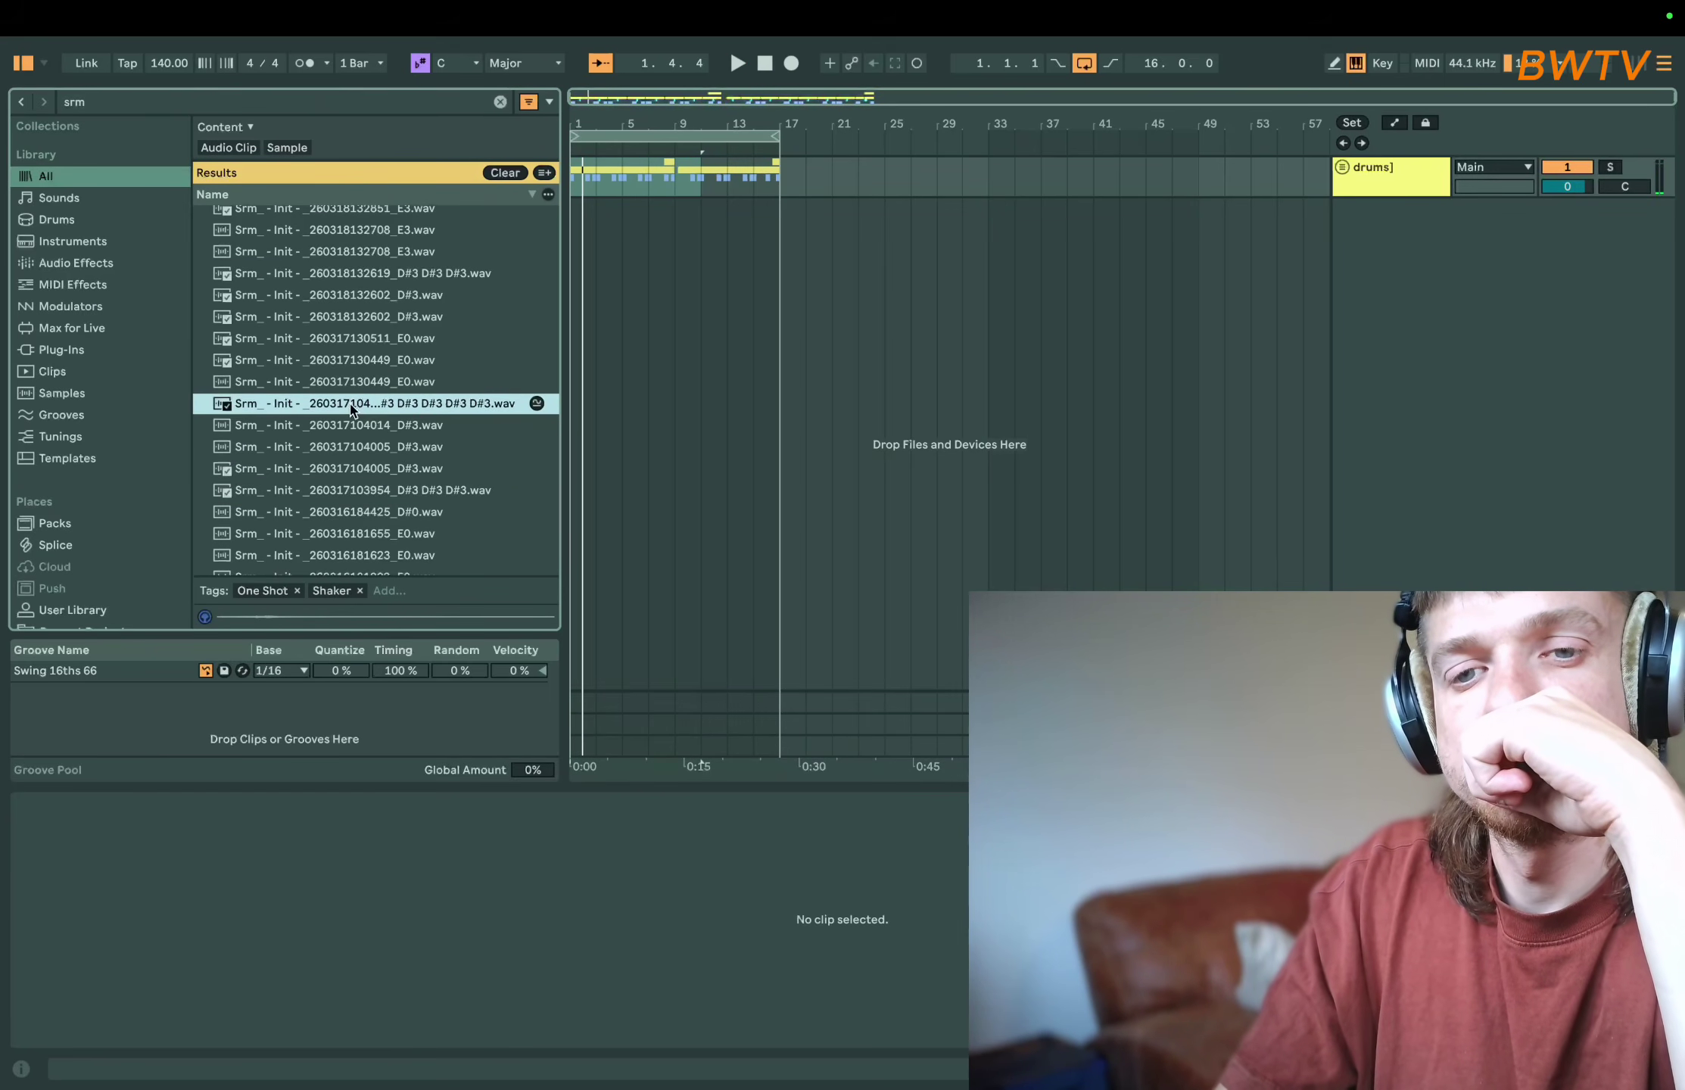
drag(337, 412, 599, 228)
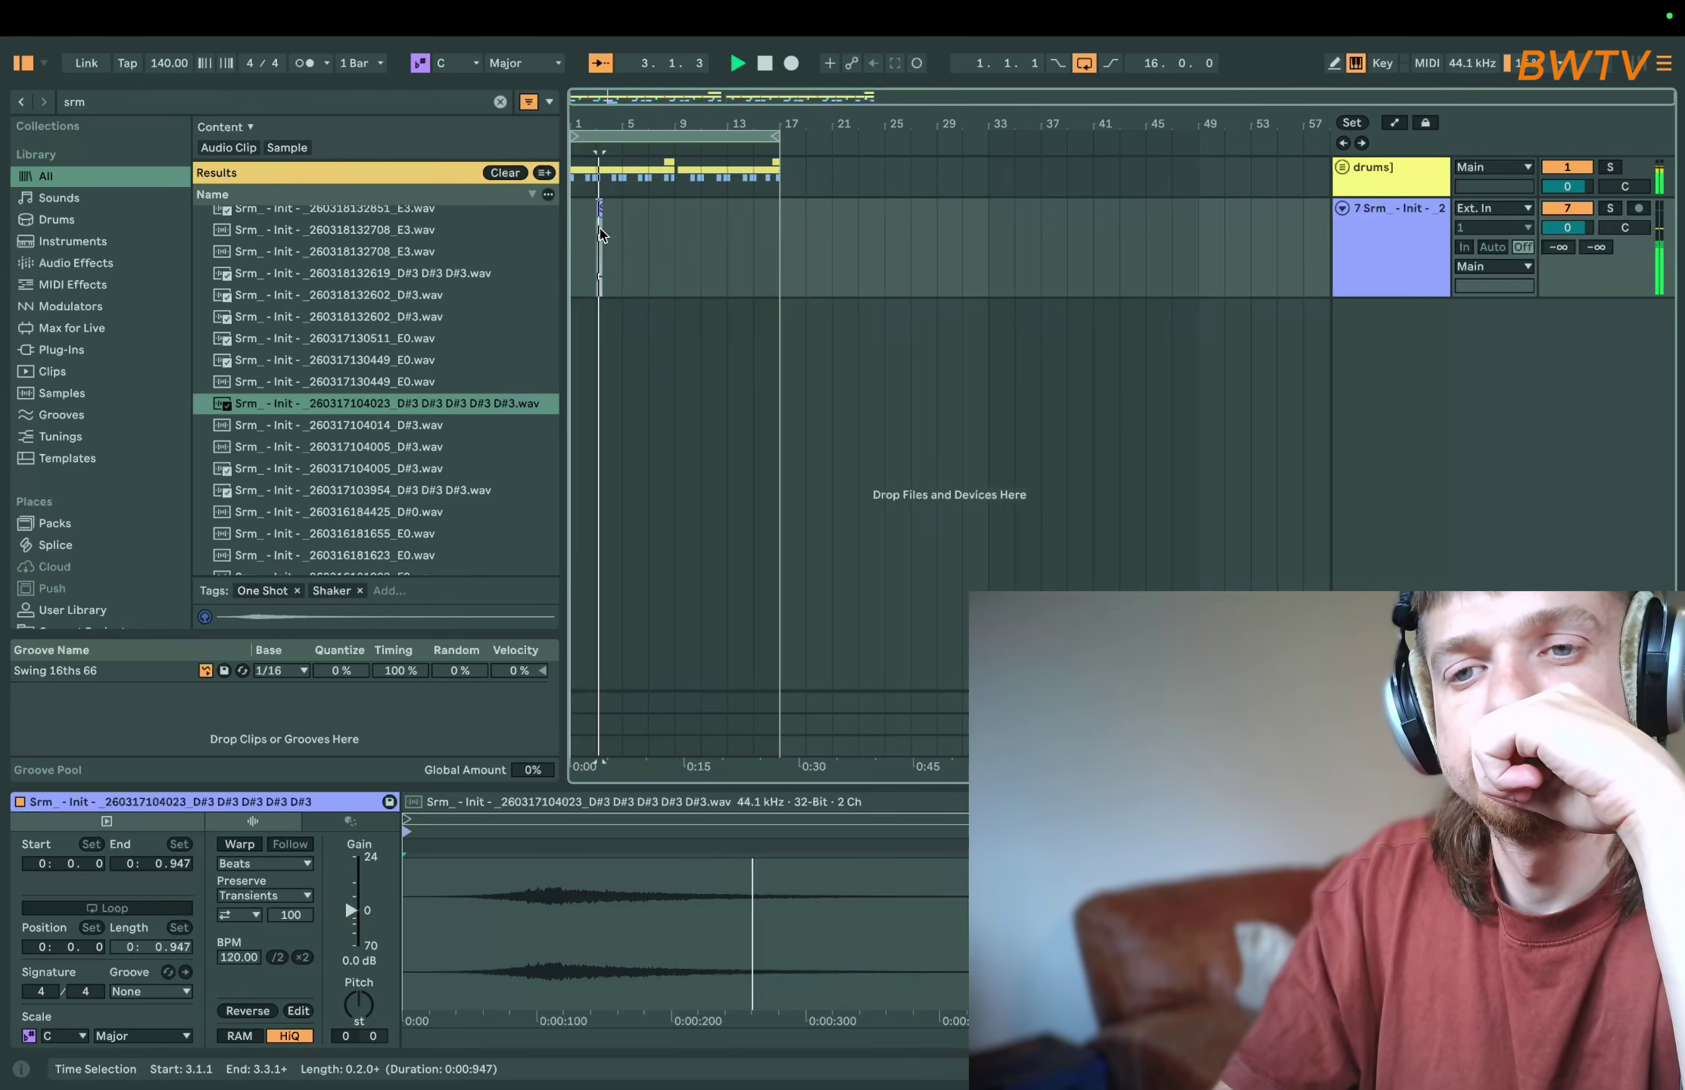
scroll(599, 227, up, 5)
drag(765, 212, 640, 210)
key(space)
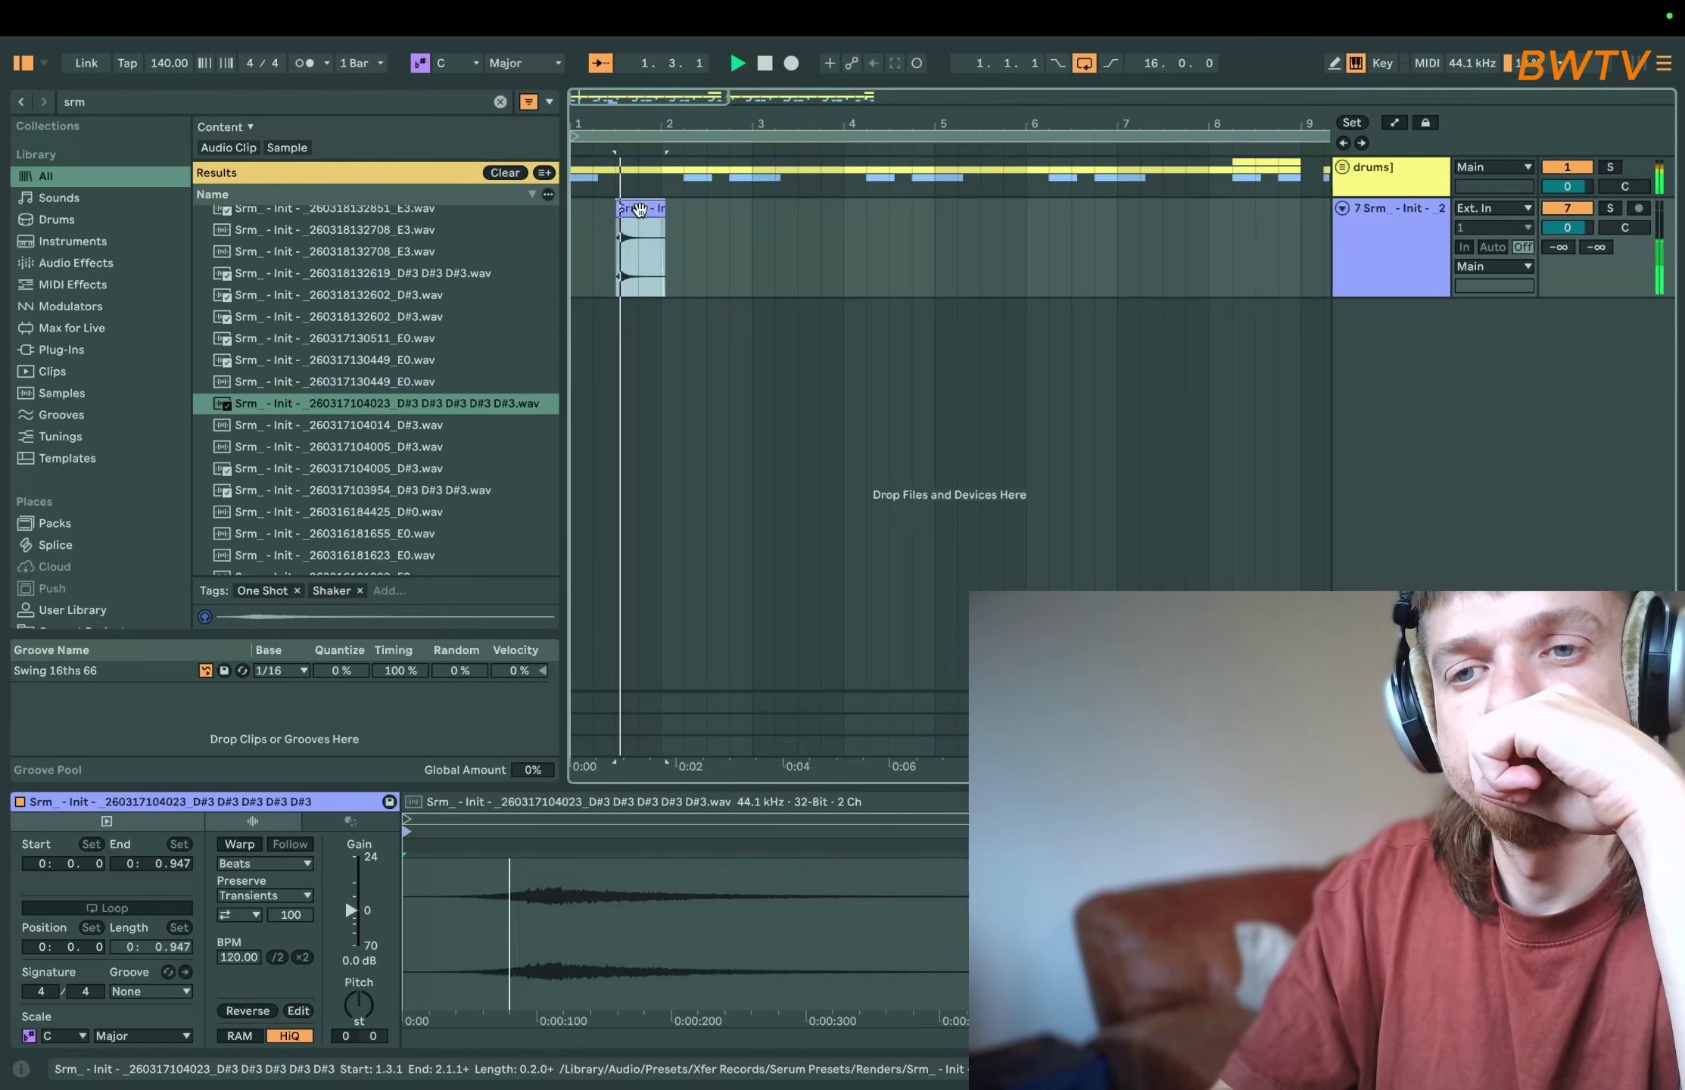
drag(359, 1004, 359, 969)
click(364, 446)
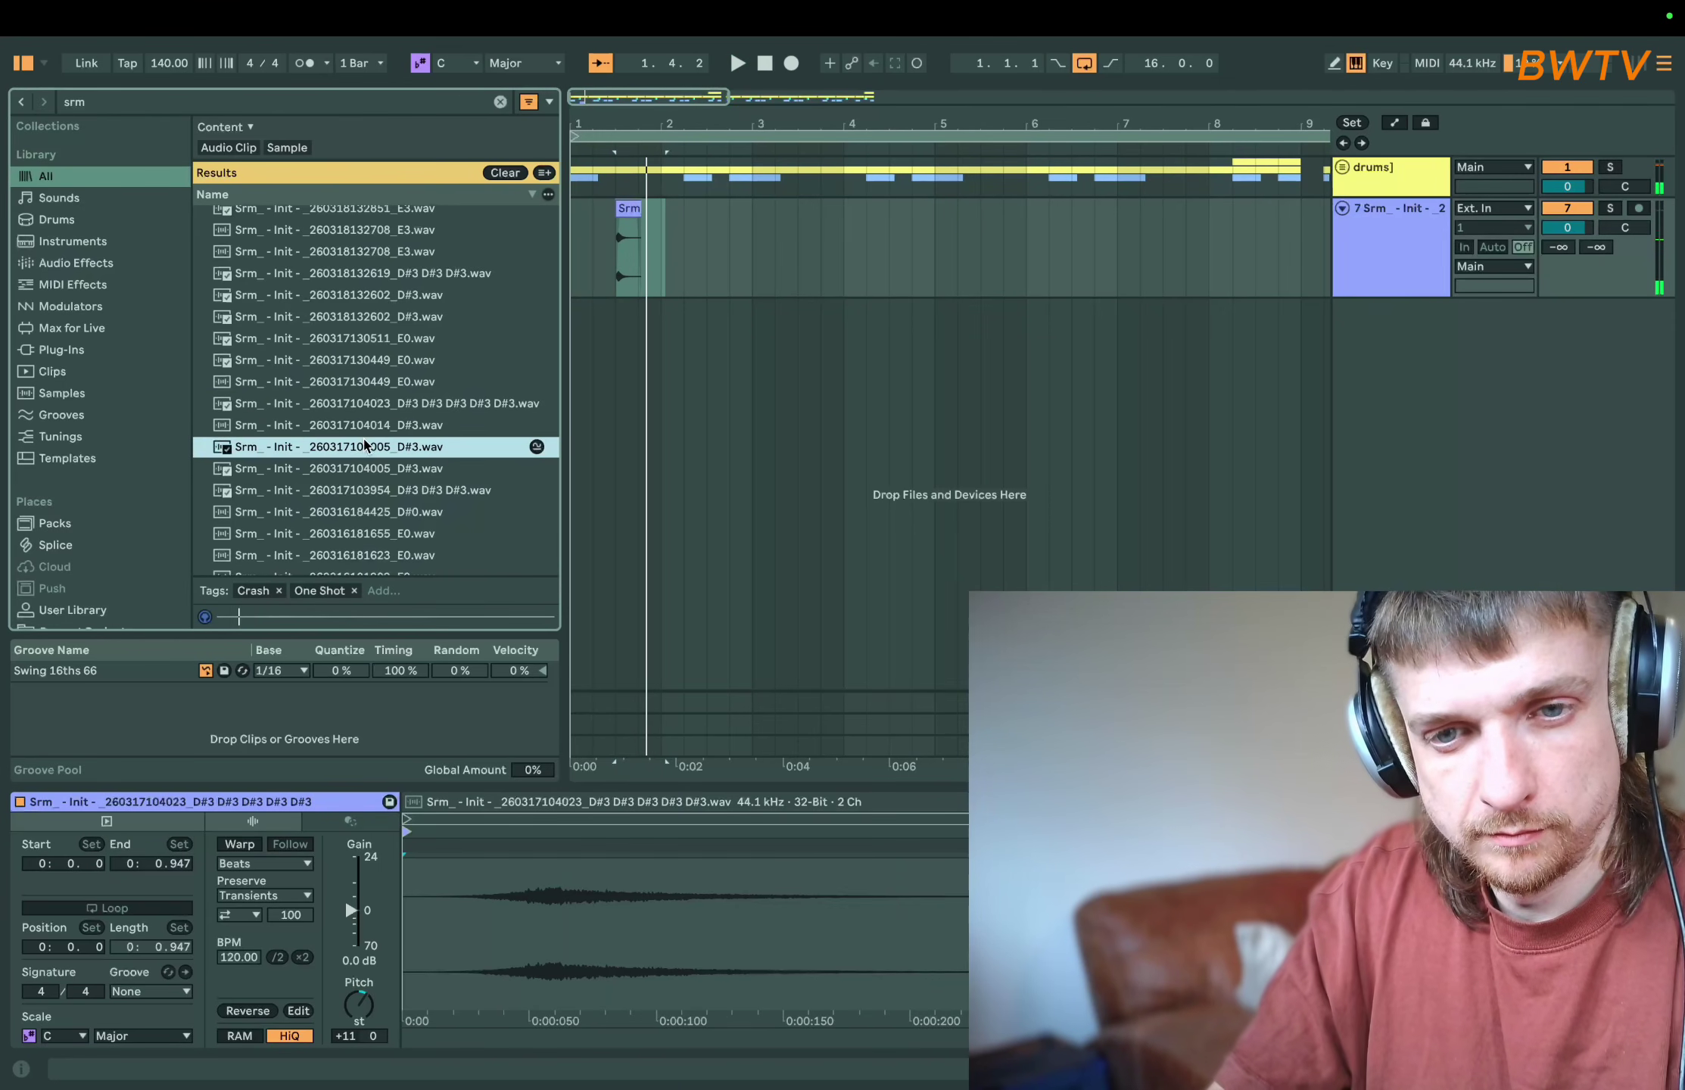
drag(355, 457, 694, 227)
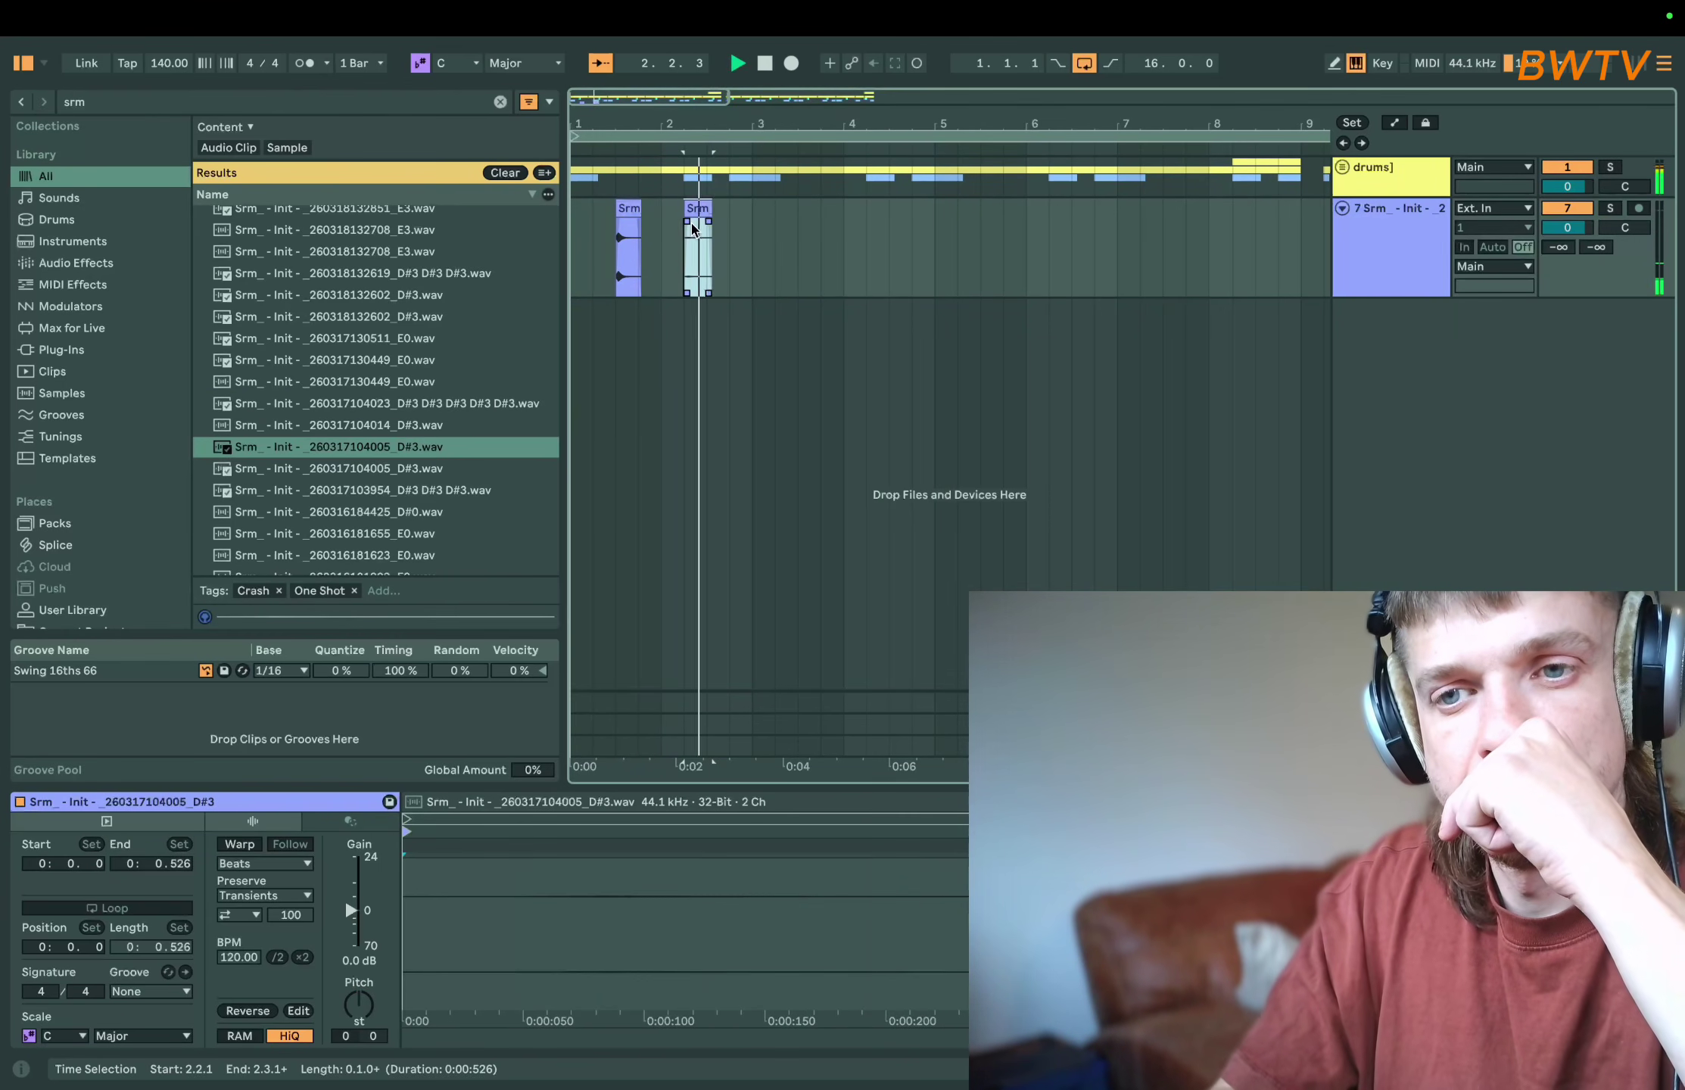
mouse_move(361, 1006)
mouse_down()
mouse_move(363, 988)
mouse_move(364, 1017)
mouse_up()
key(space)
drag(685, 215, 728, 214)
shift+click(576, 227)
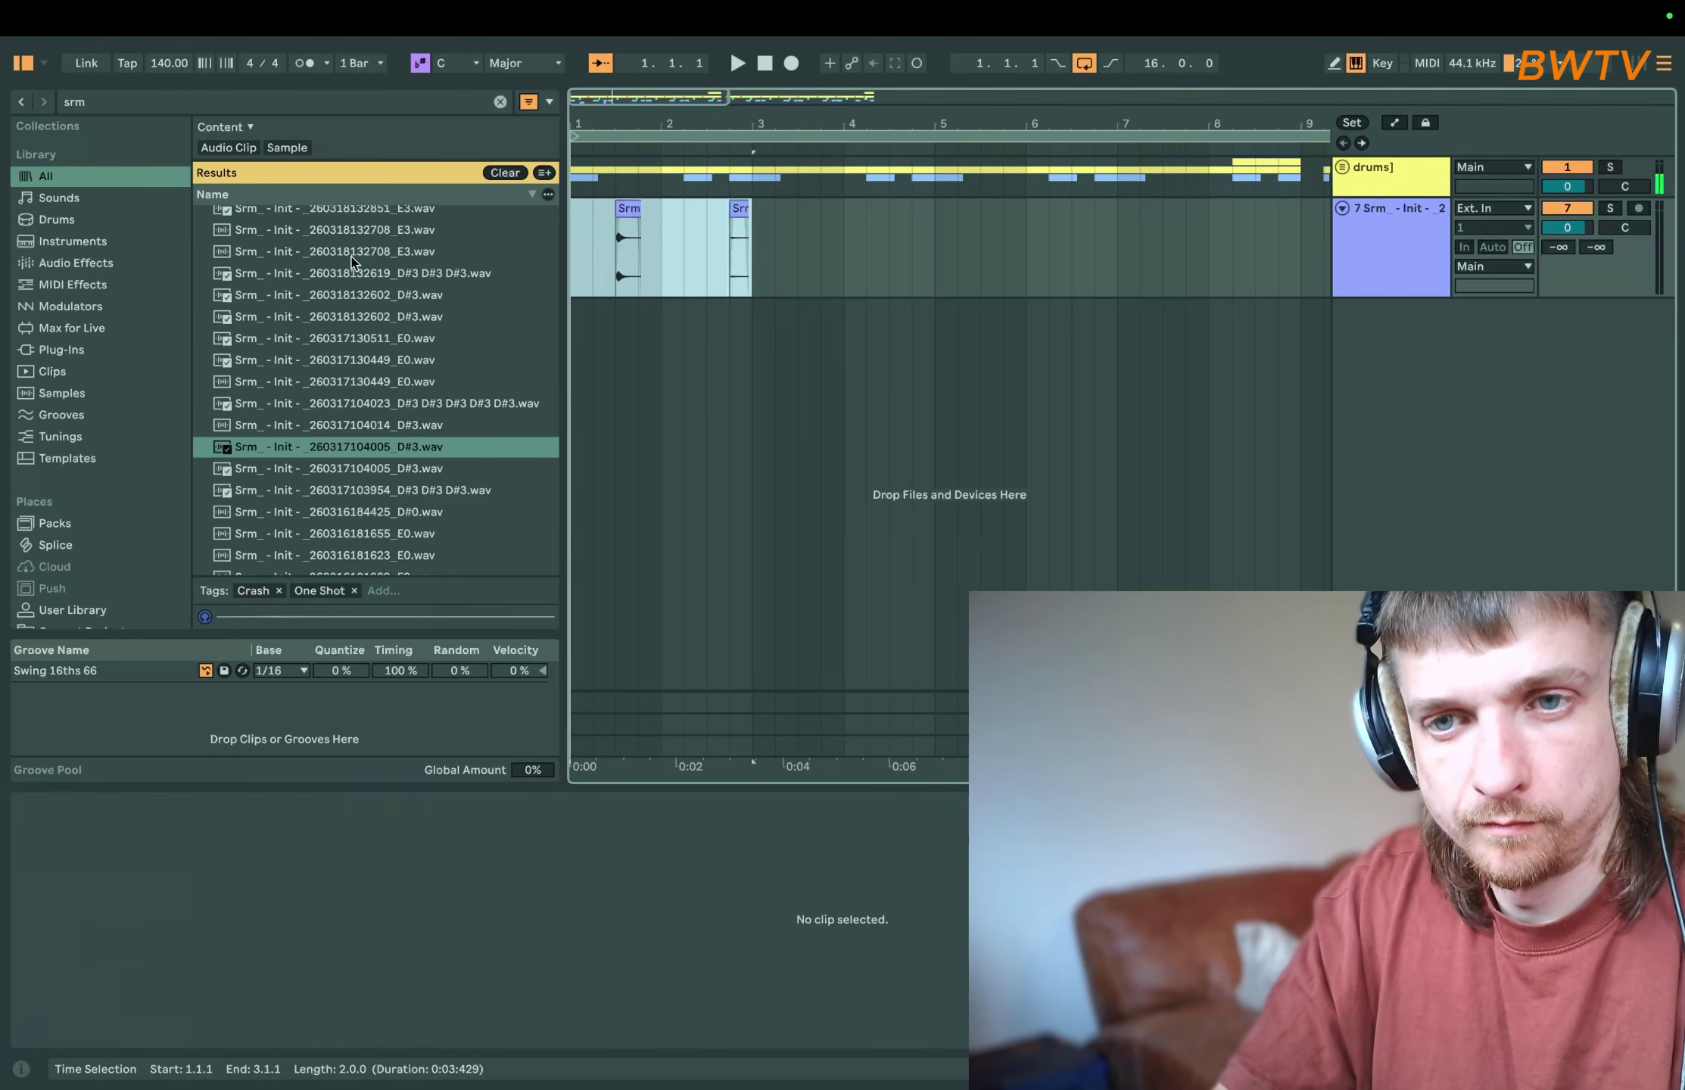
key(ctrl+super+space)
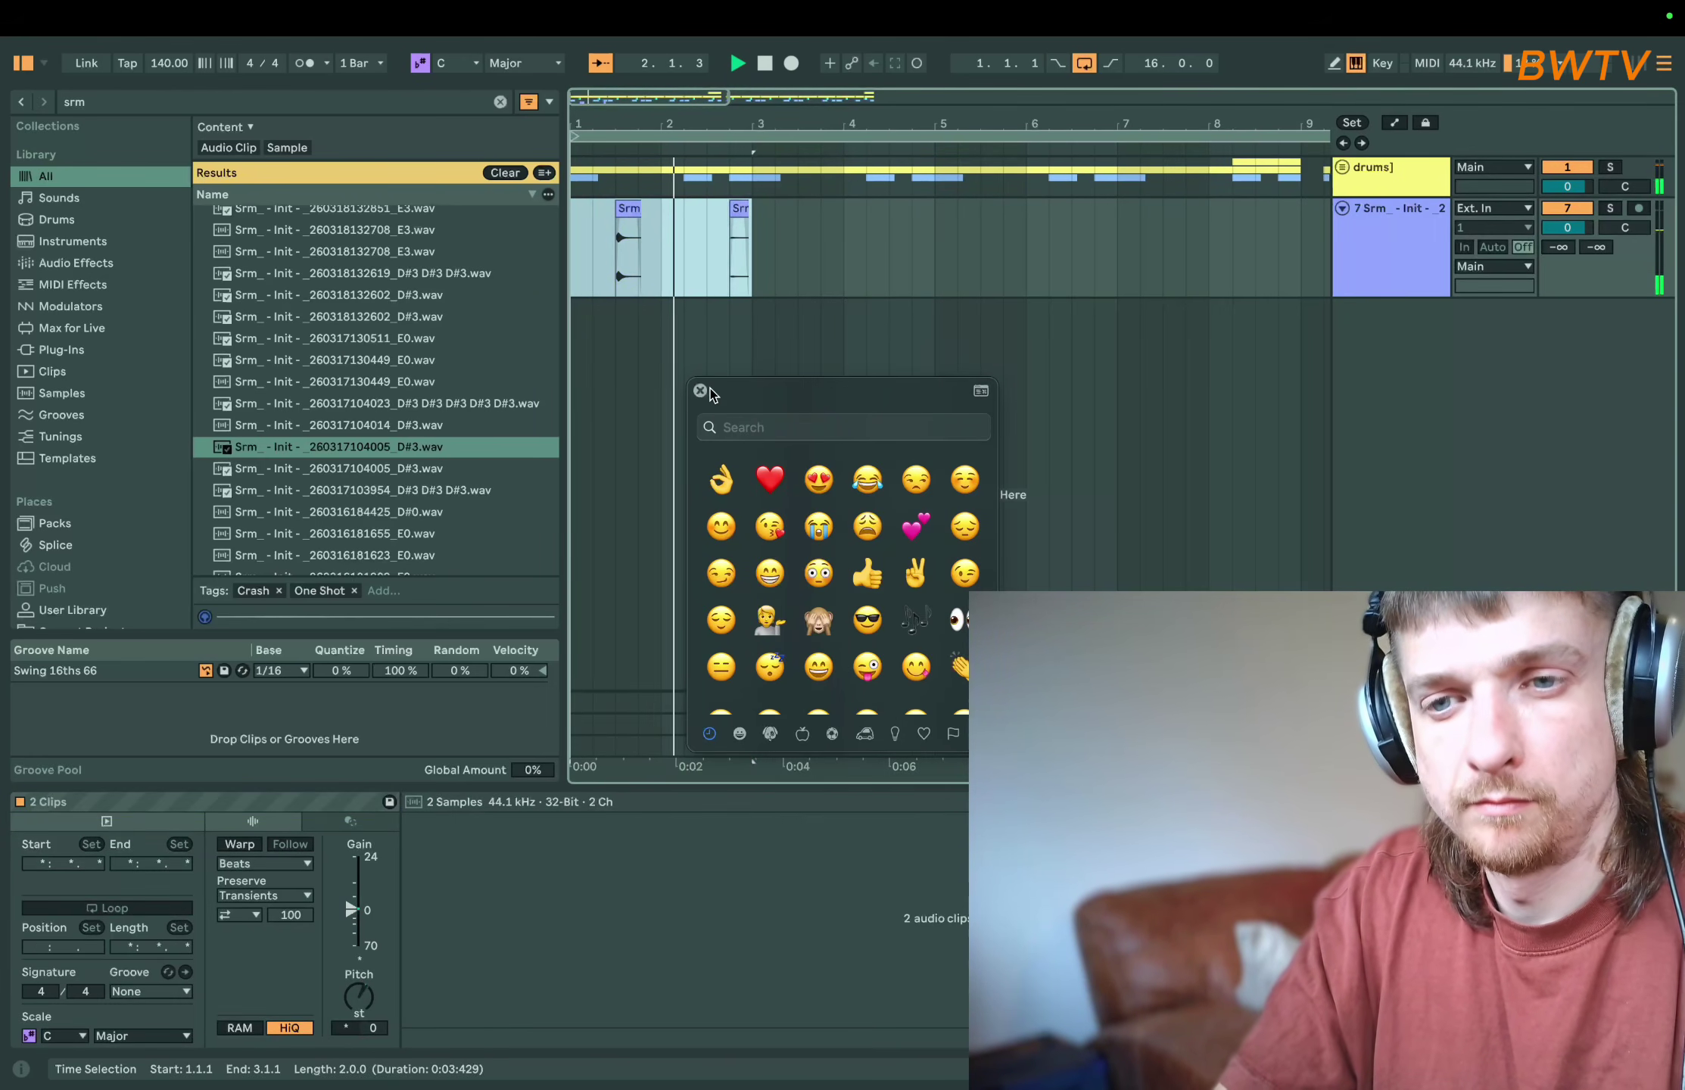
click(700, 390)
click(409, 382)
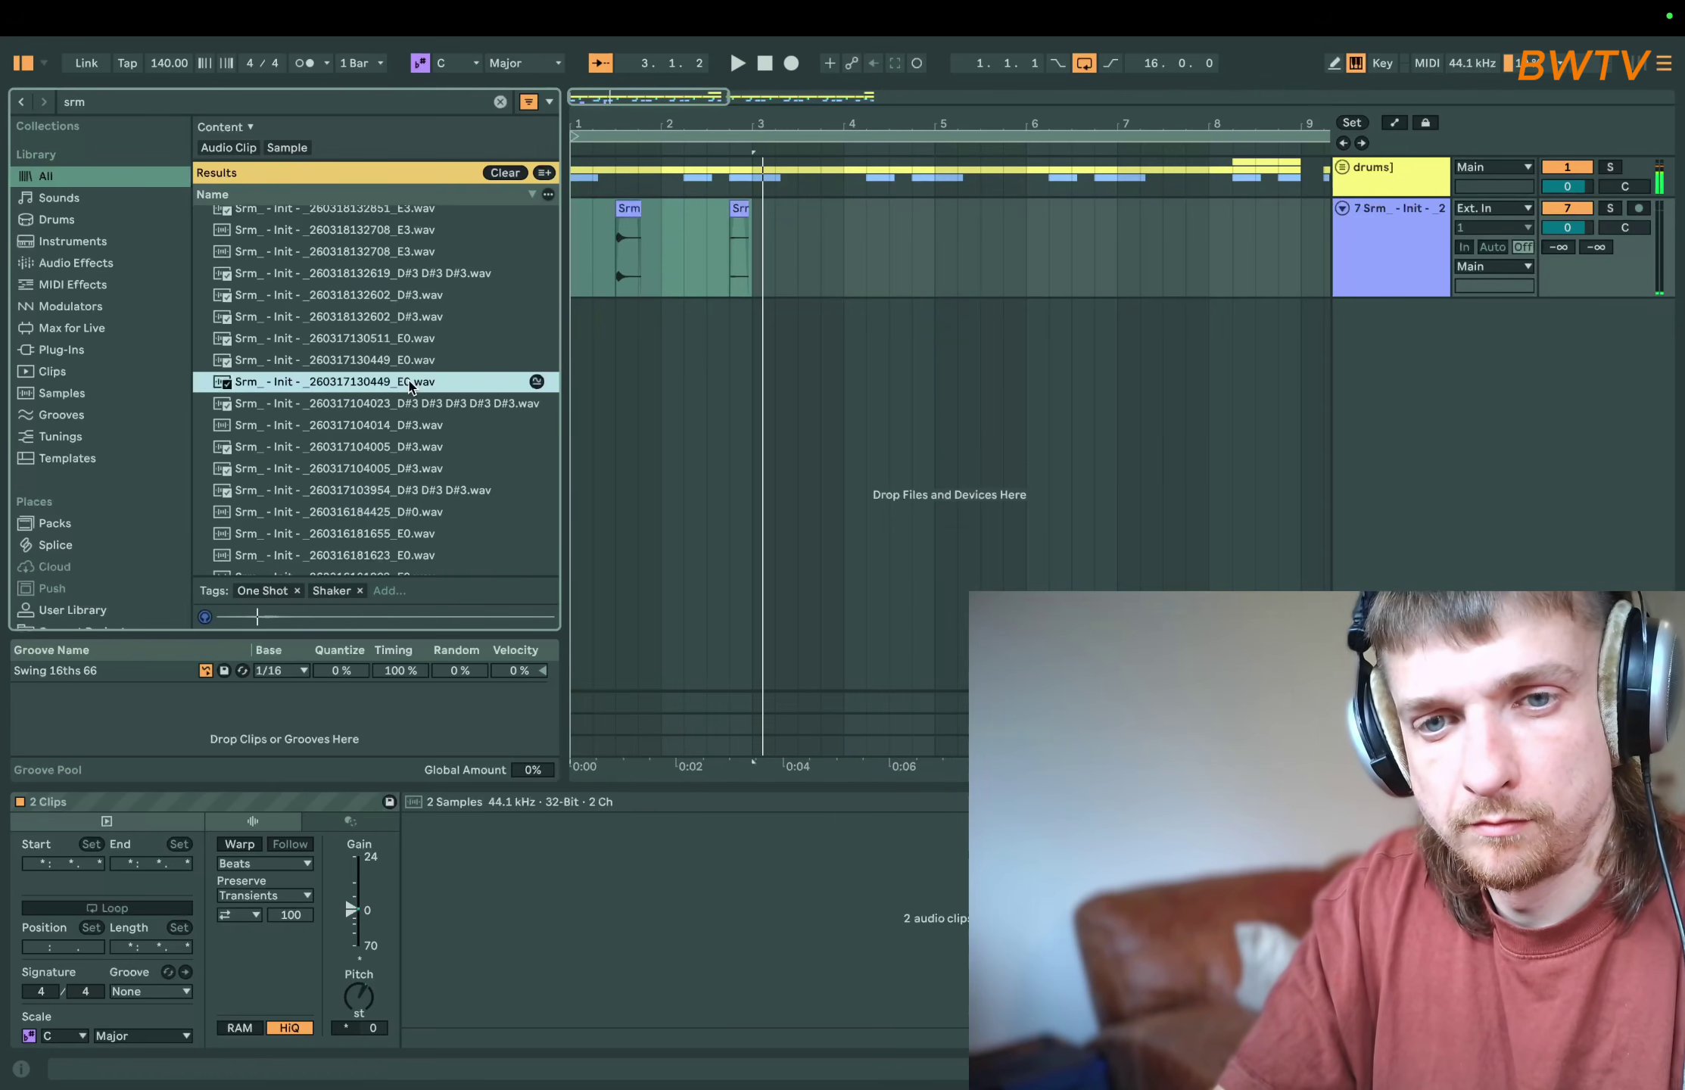
click(398, 402)
drag(409, 382, 768, 249)
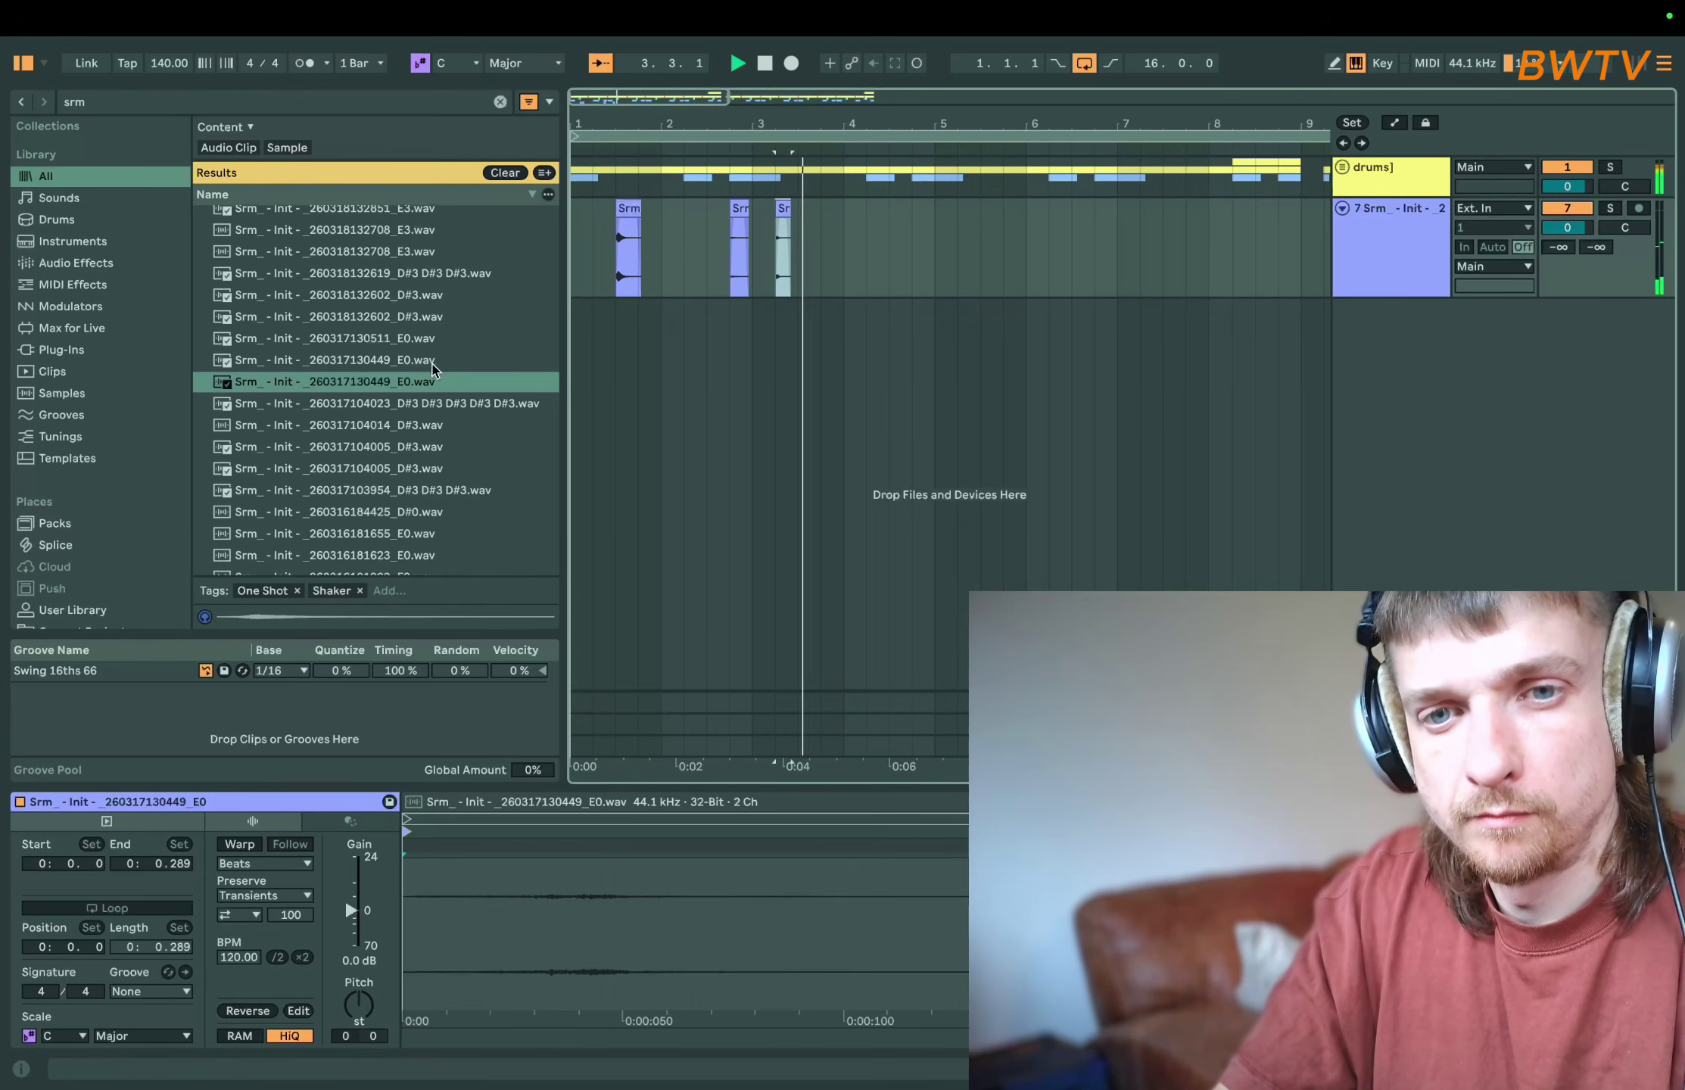
drag(402, 404, 802, 325)
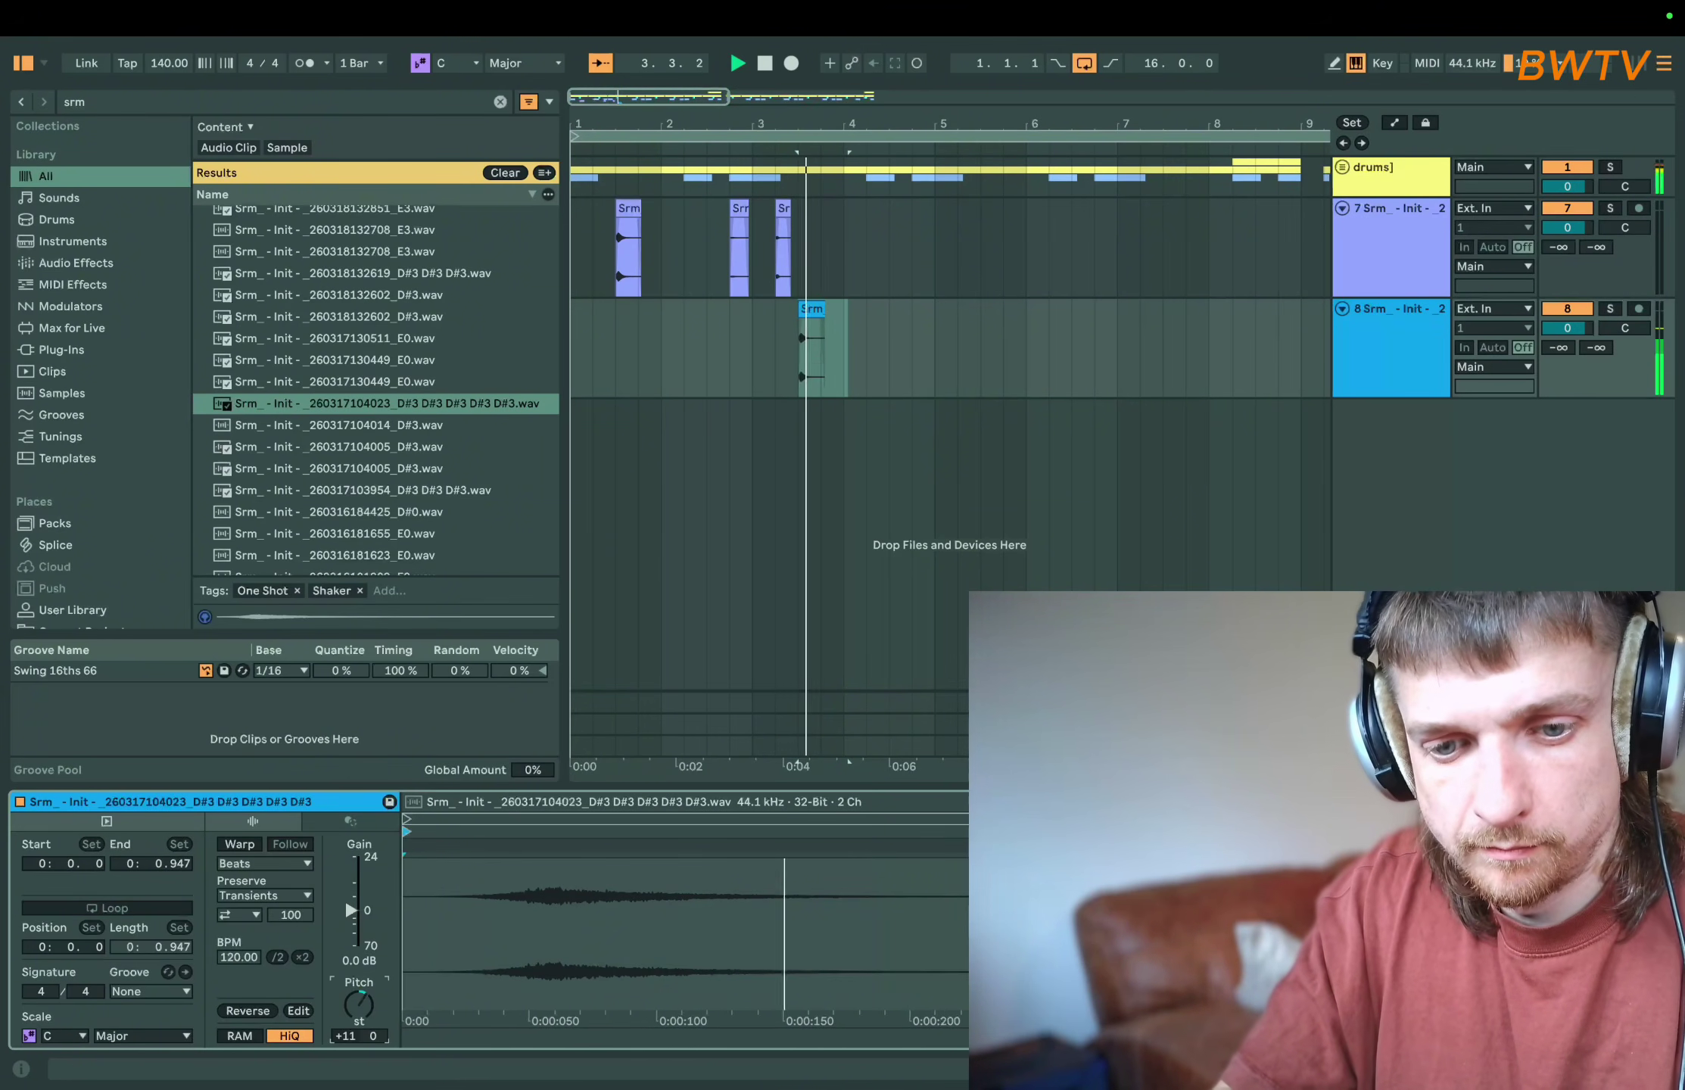
key(Down)
key(Down)
key(Down)
key(Down)
key(space)
drag(779, 348, 468, 350)
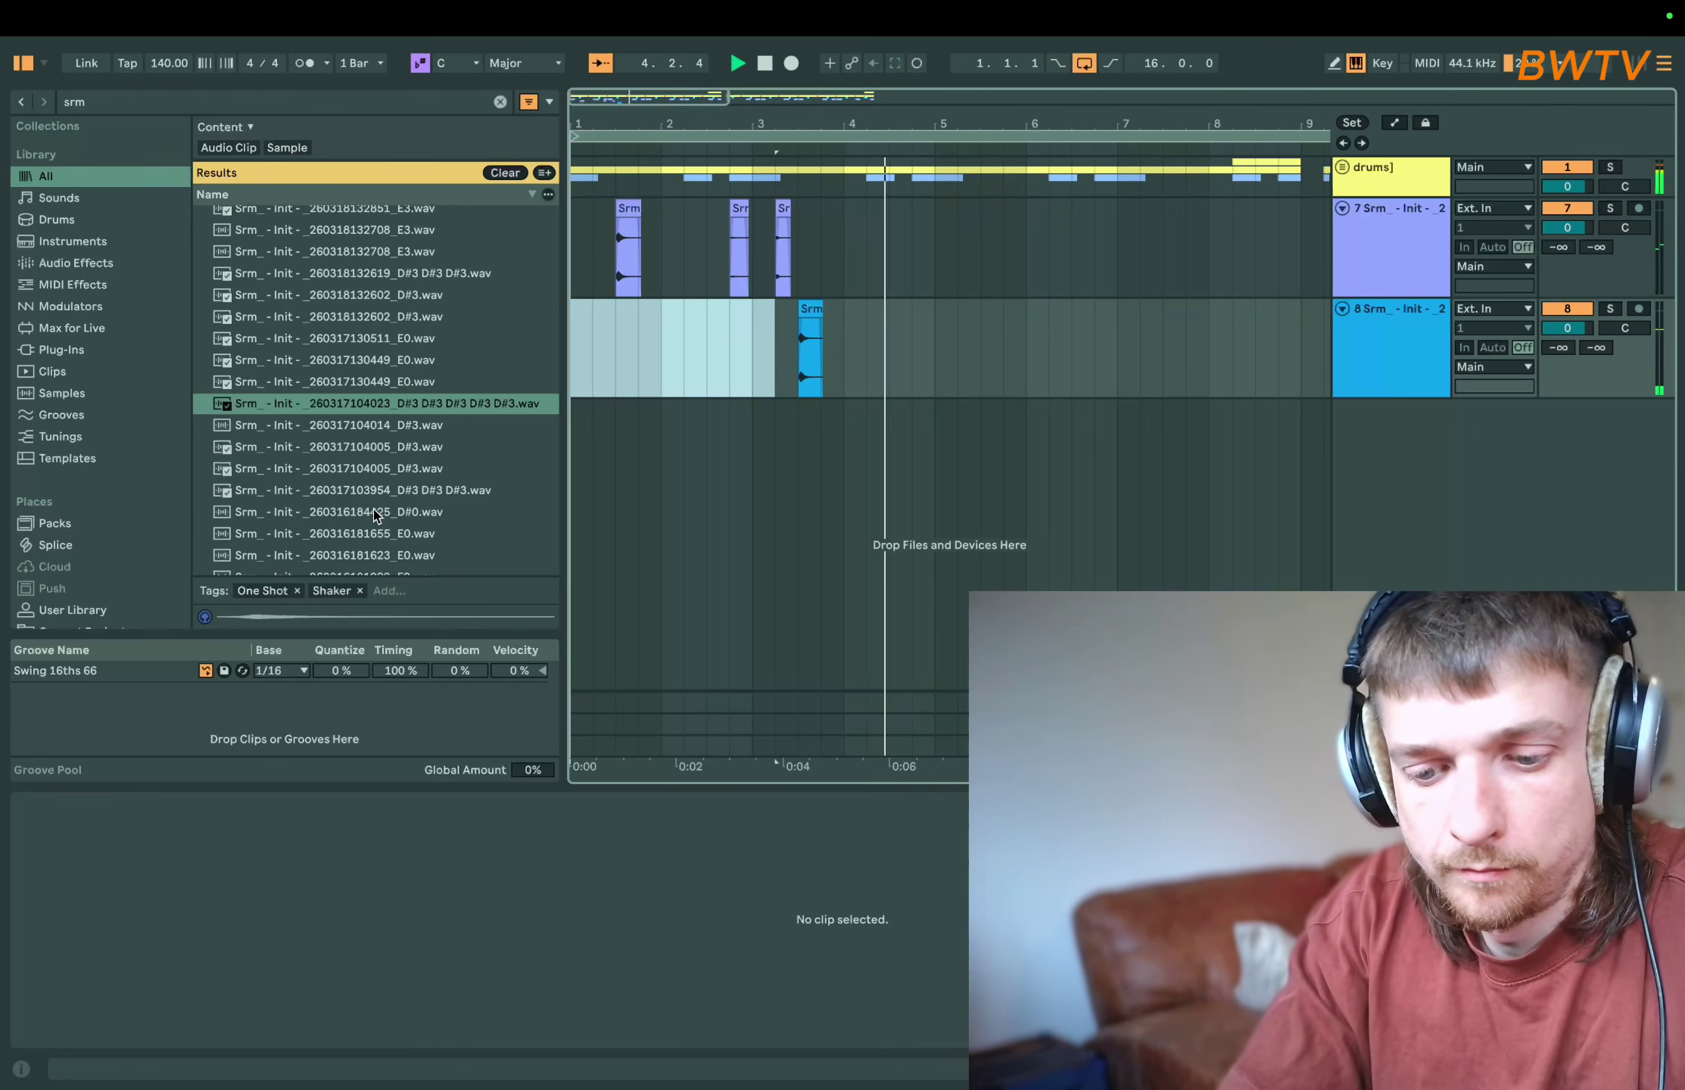
drag(333, 512, 959, 425)
scroll(797, 413, down, 5)
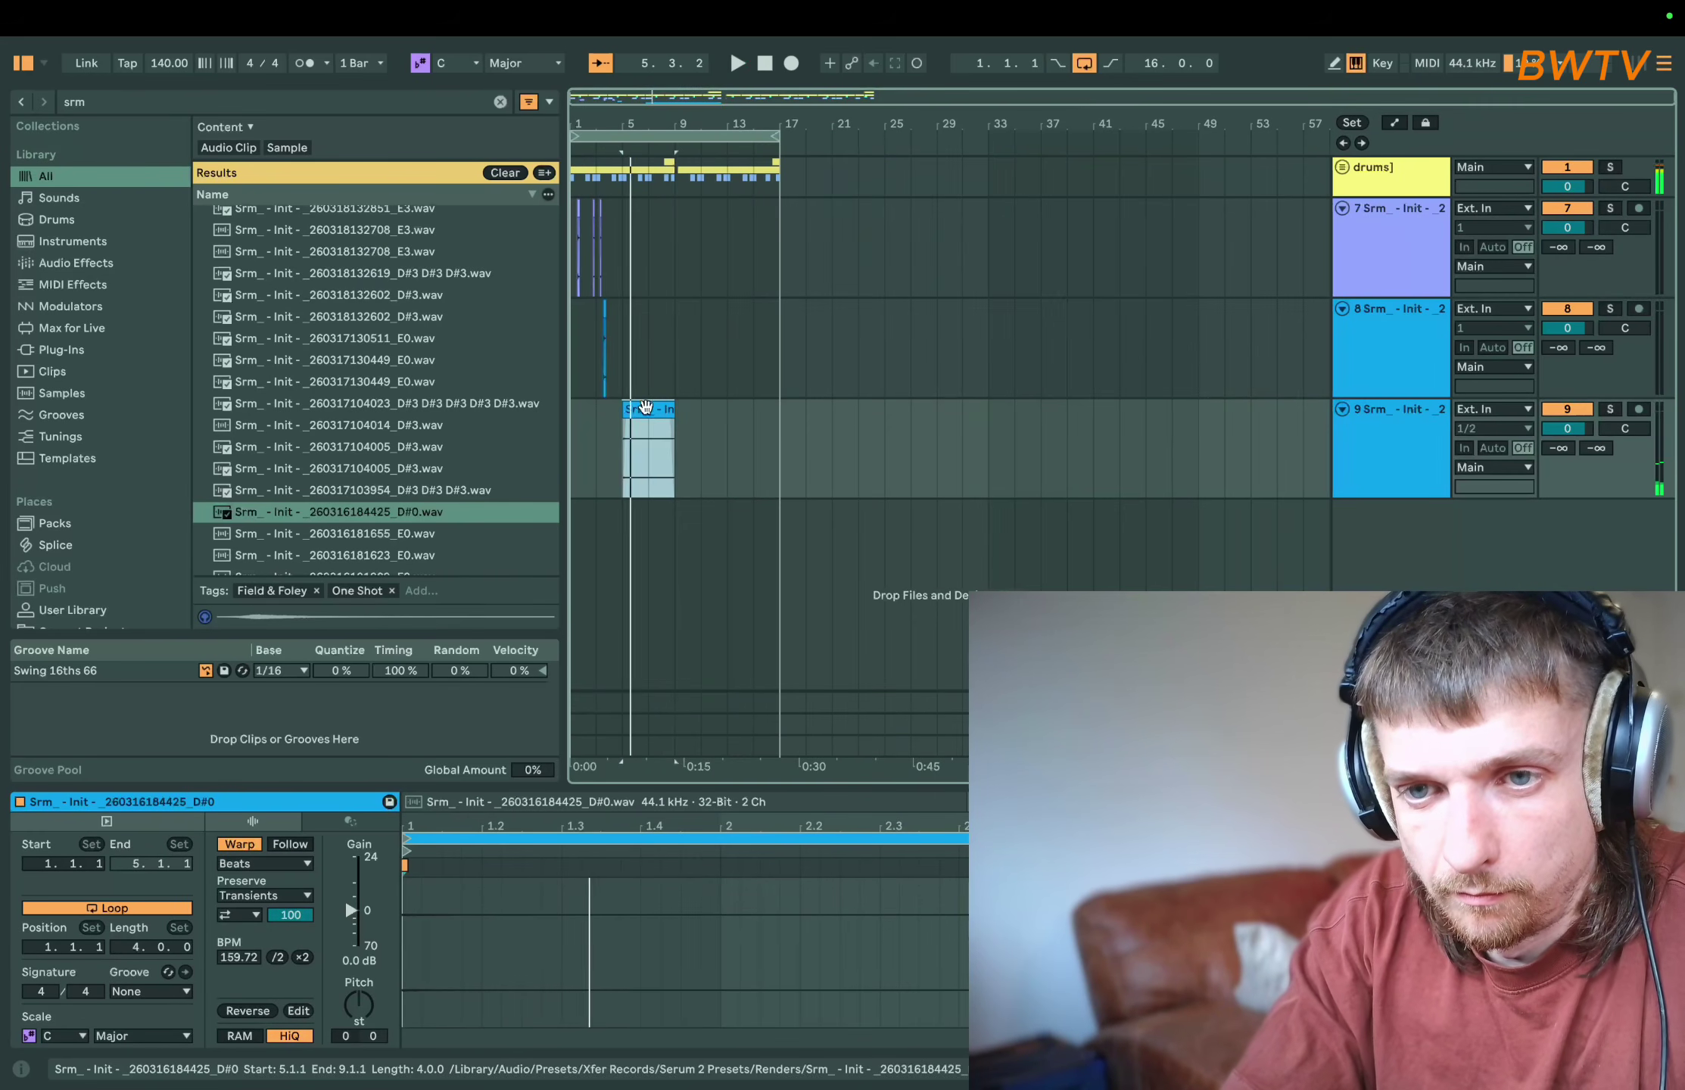
key(super+d)
drag(710, 415, 708, 418)
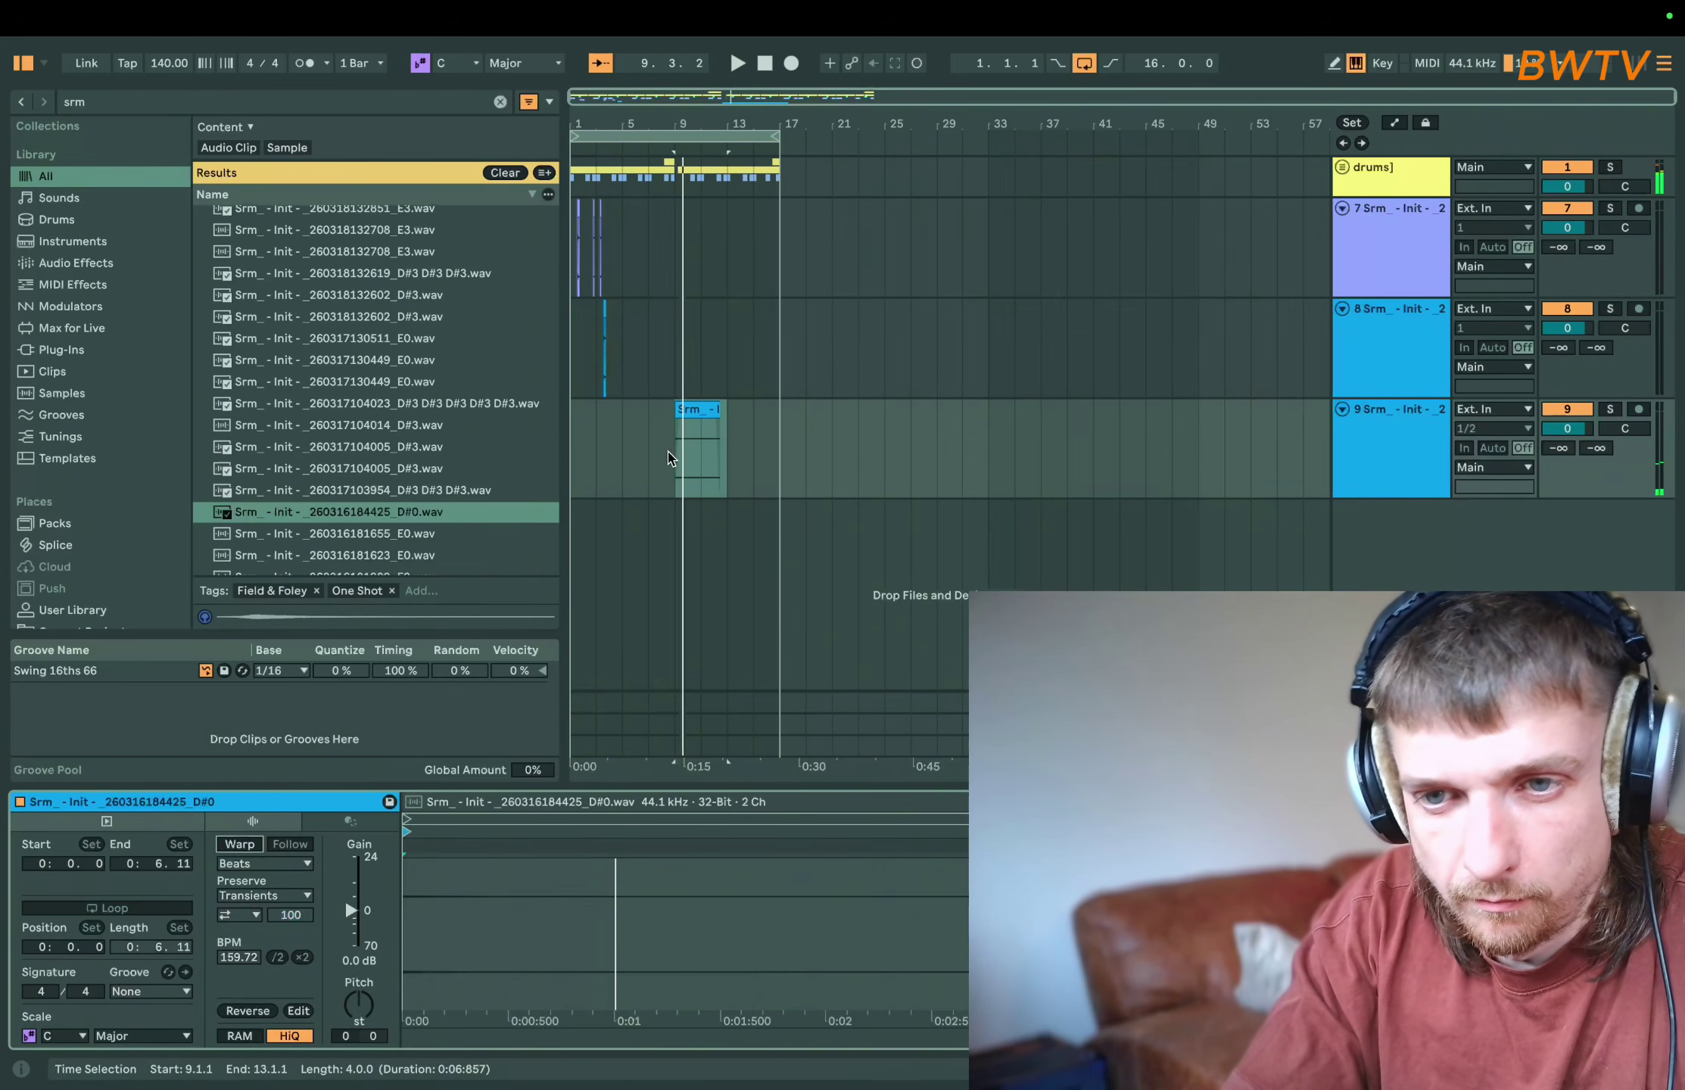
click(379, 397)
click(360, 421)
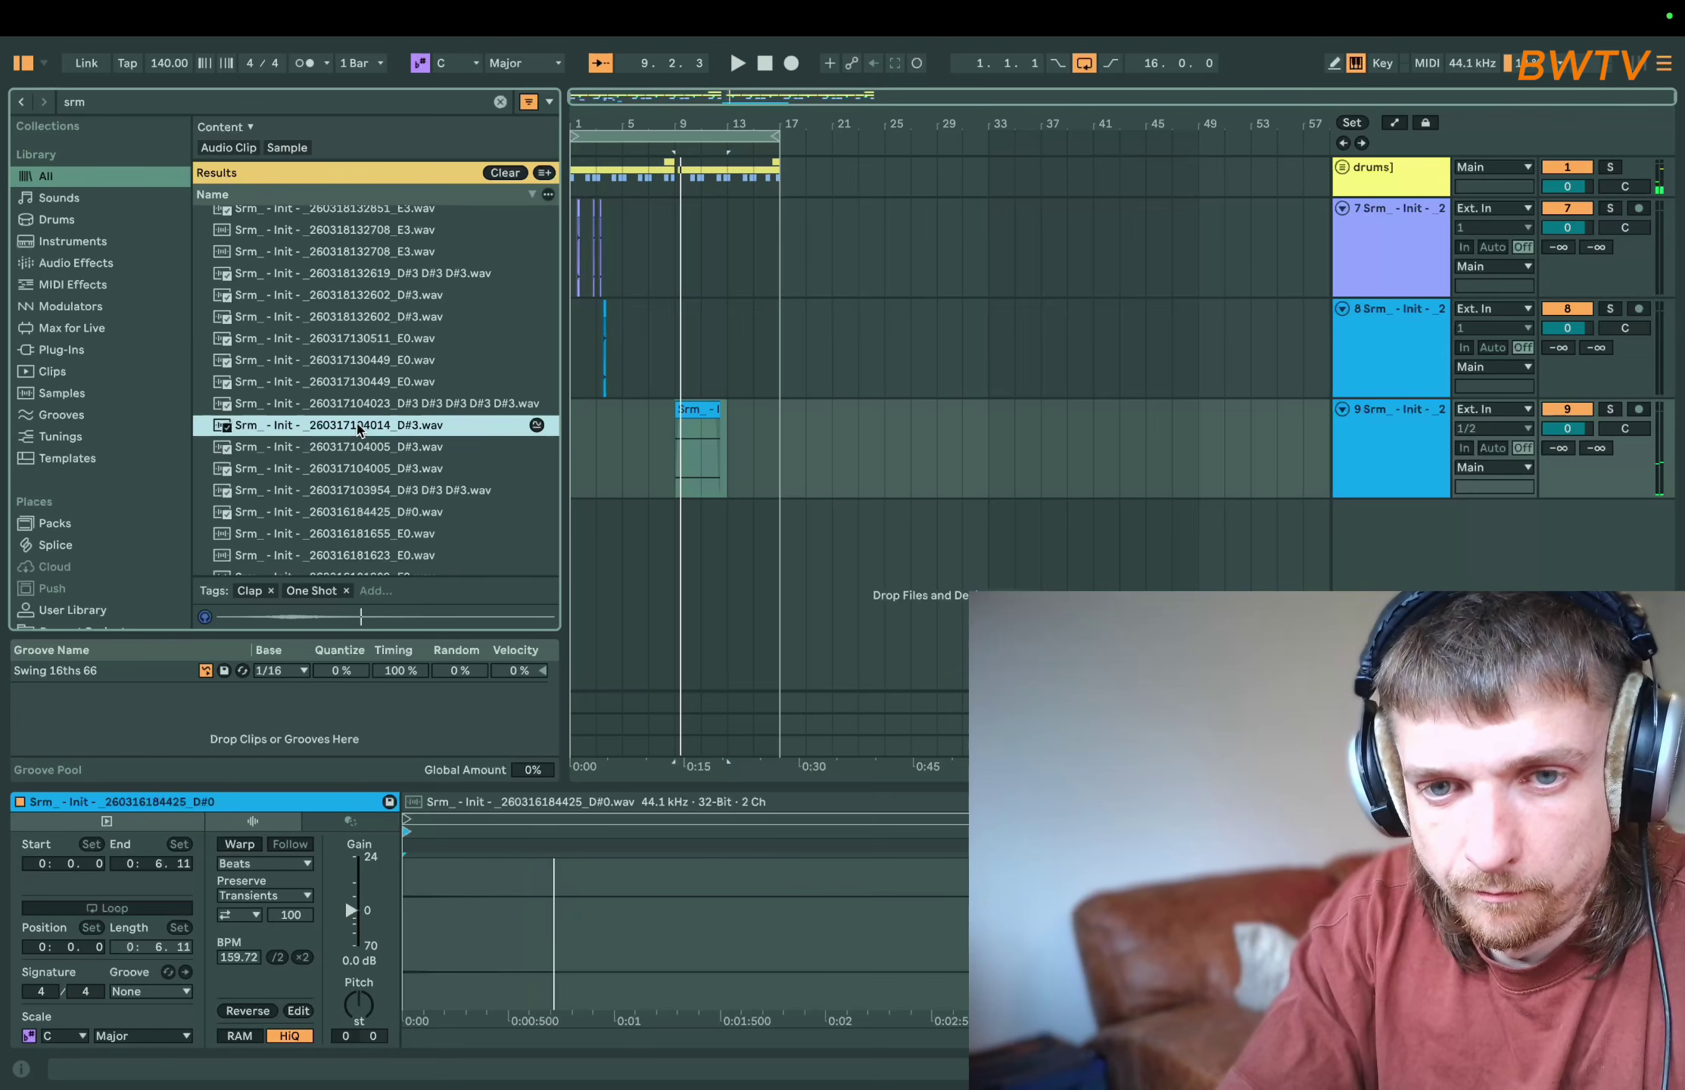
click(356, 447)
click(343, 427)
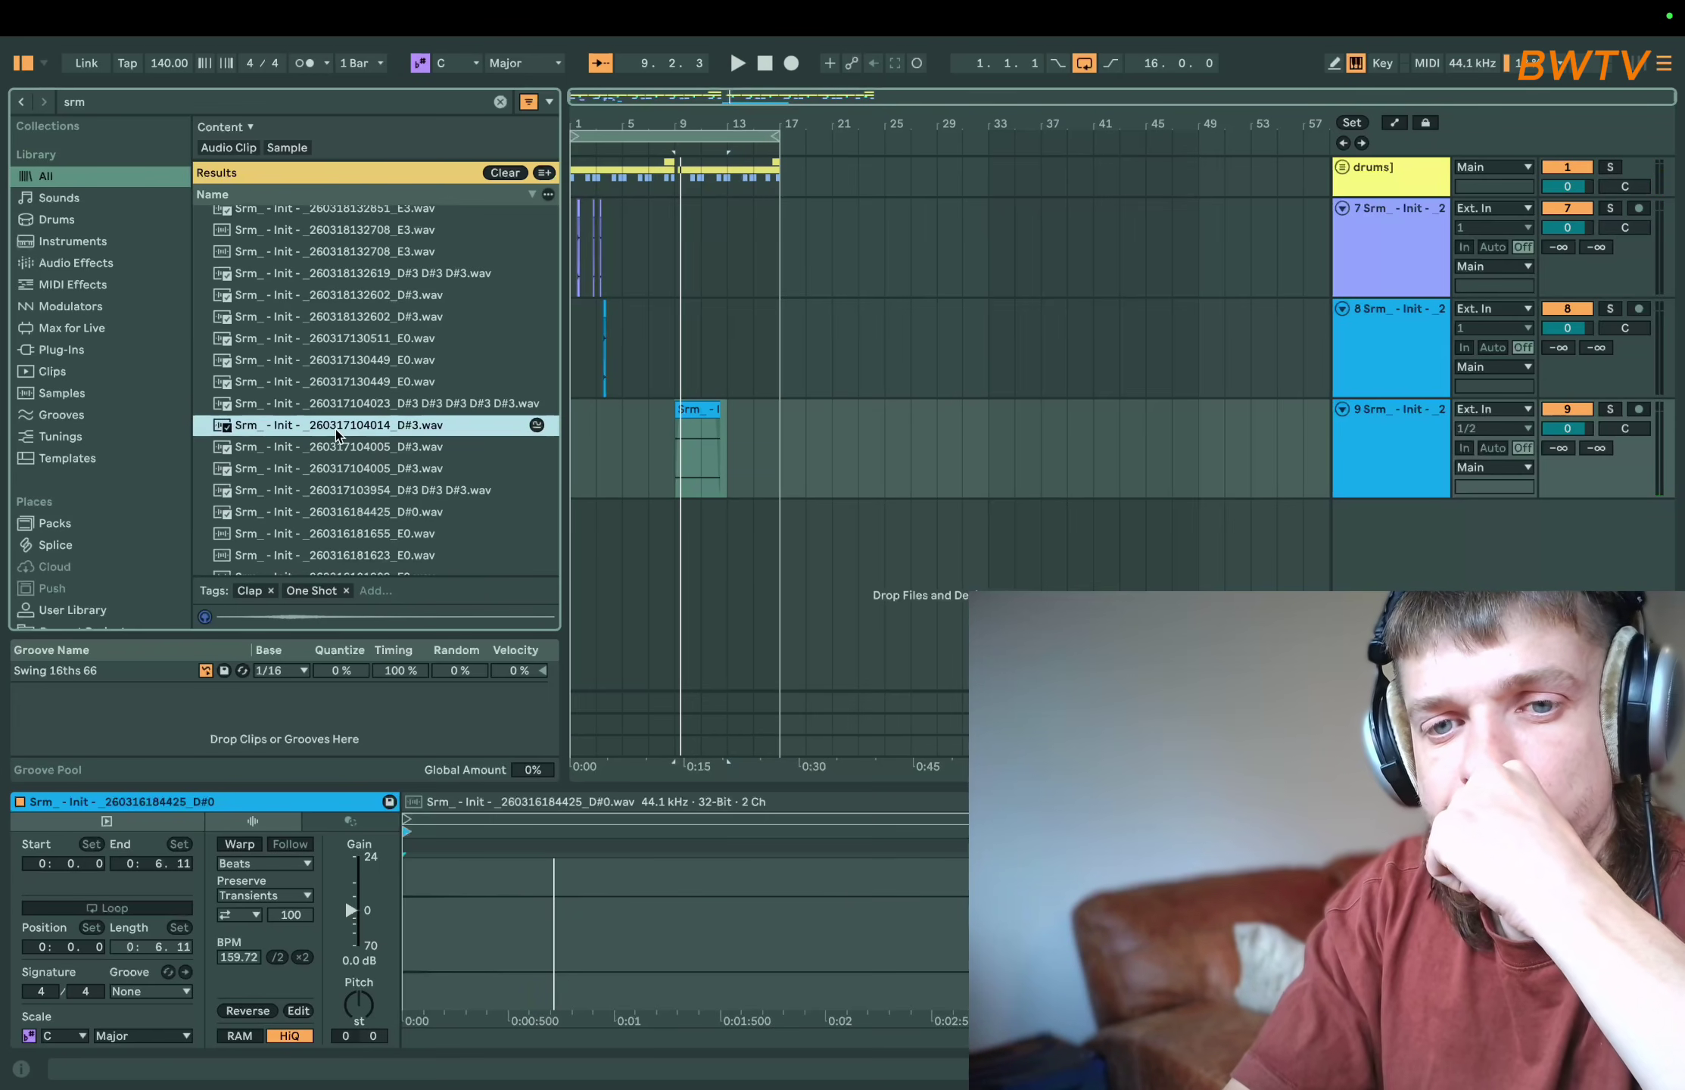
drag(342, 428, 652, 376)
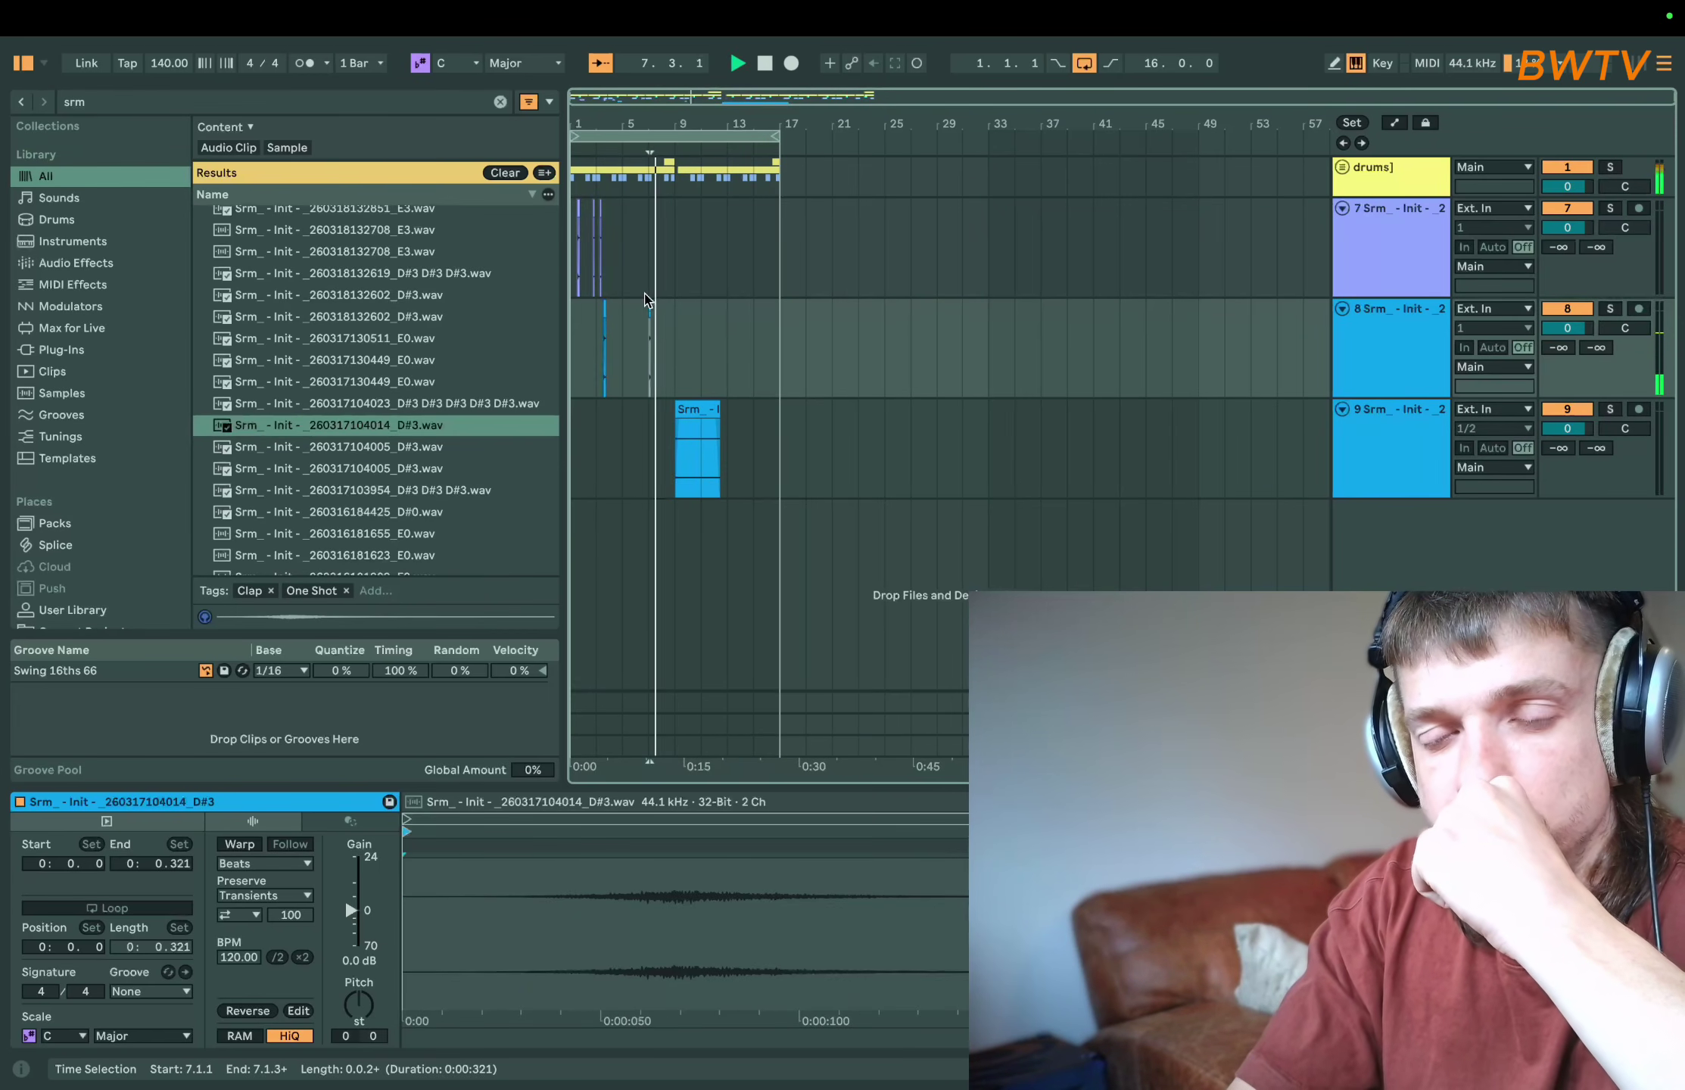
scroll(645, 198, up, 5)
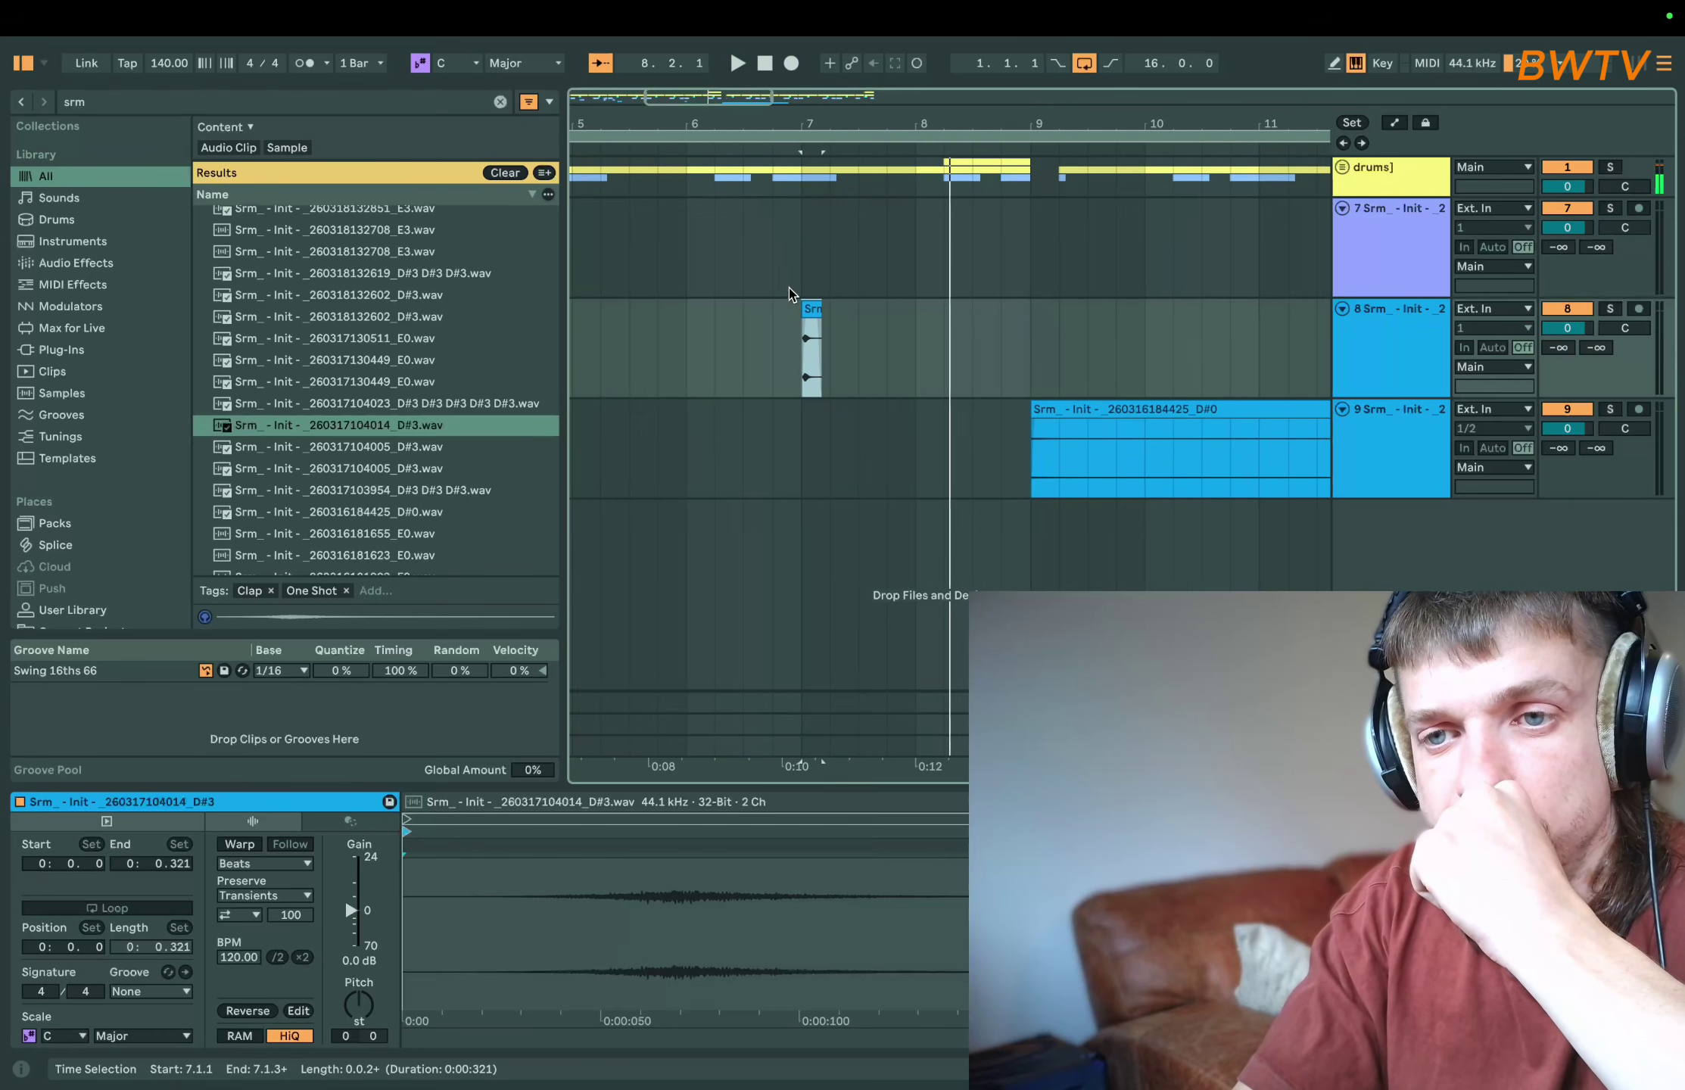
drag(806, 308, 933, 309)
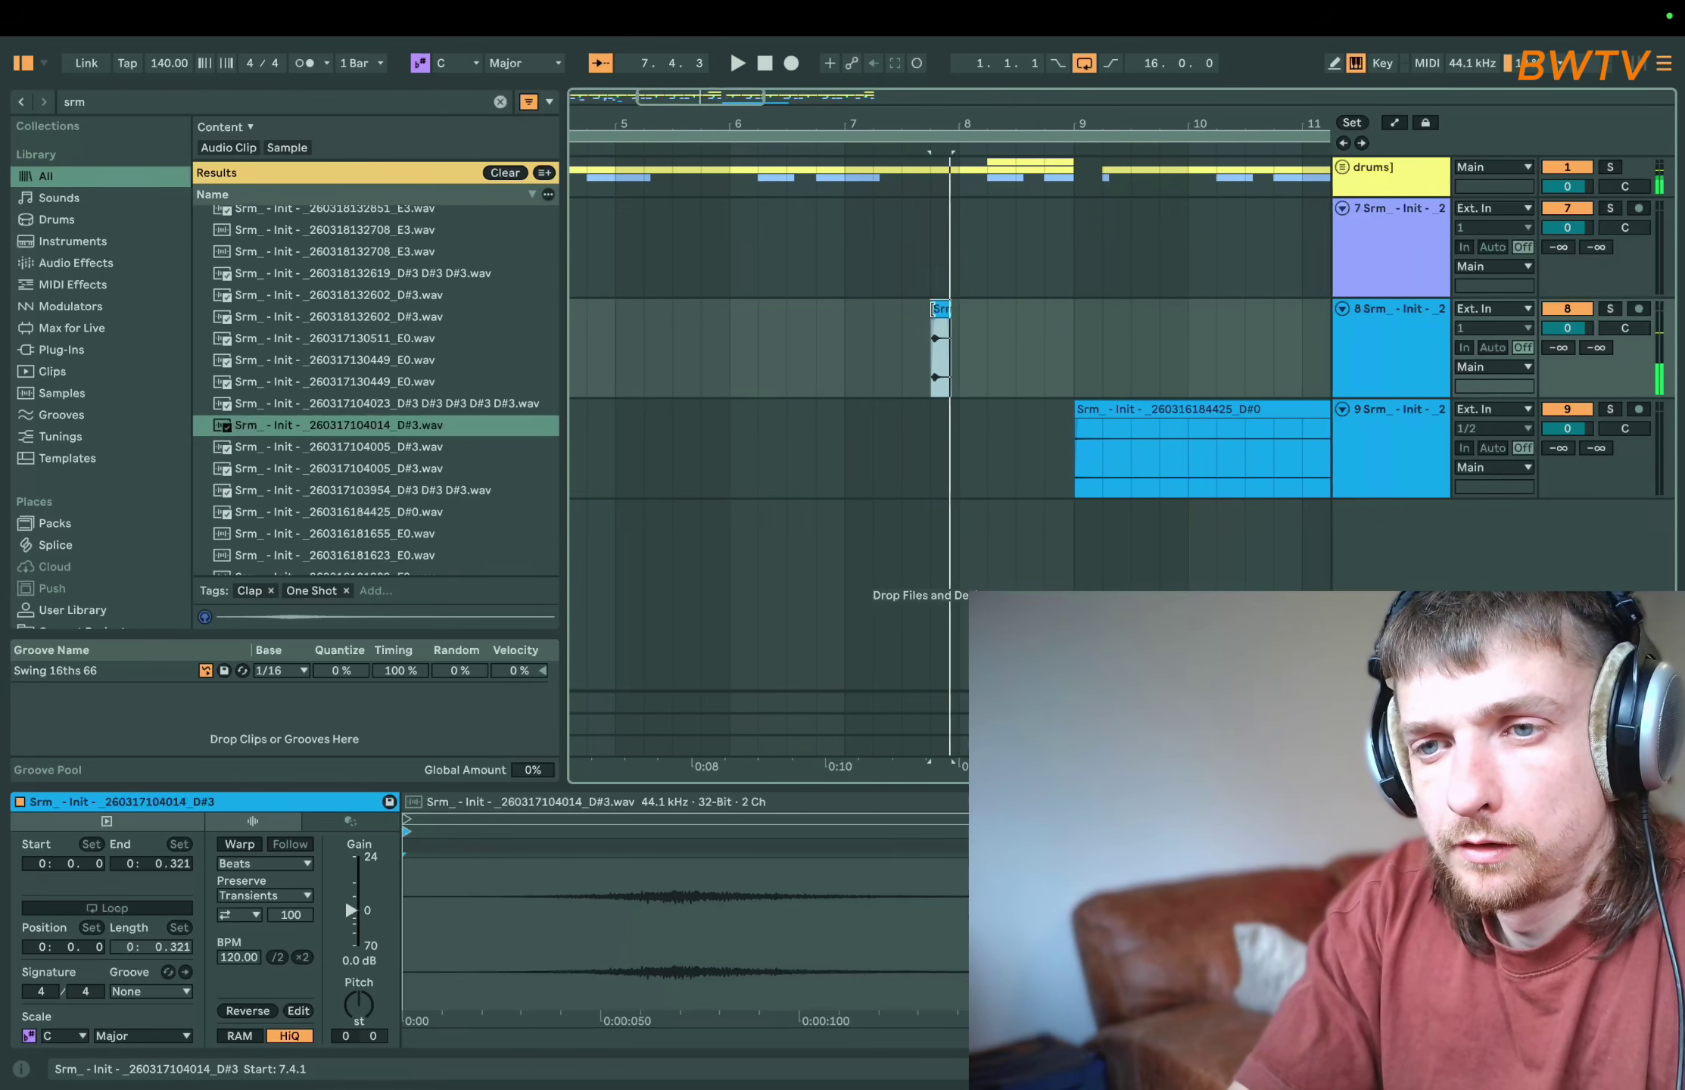
scroll(910, 315, down, 5)
click(434, 364)
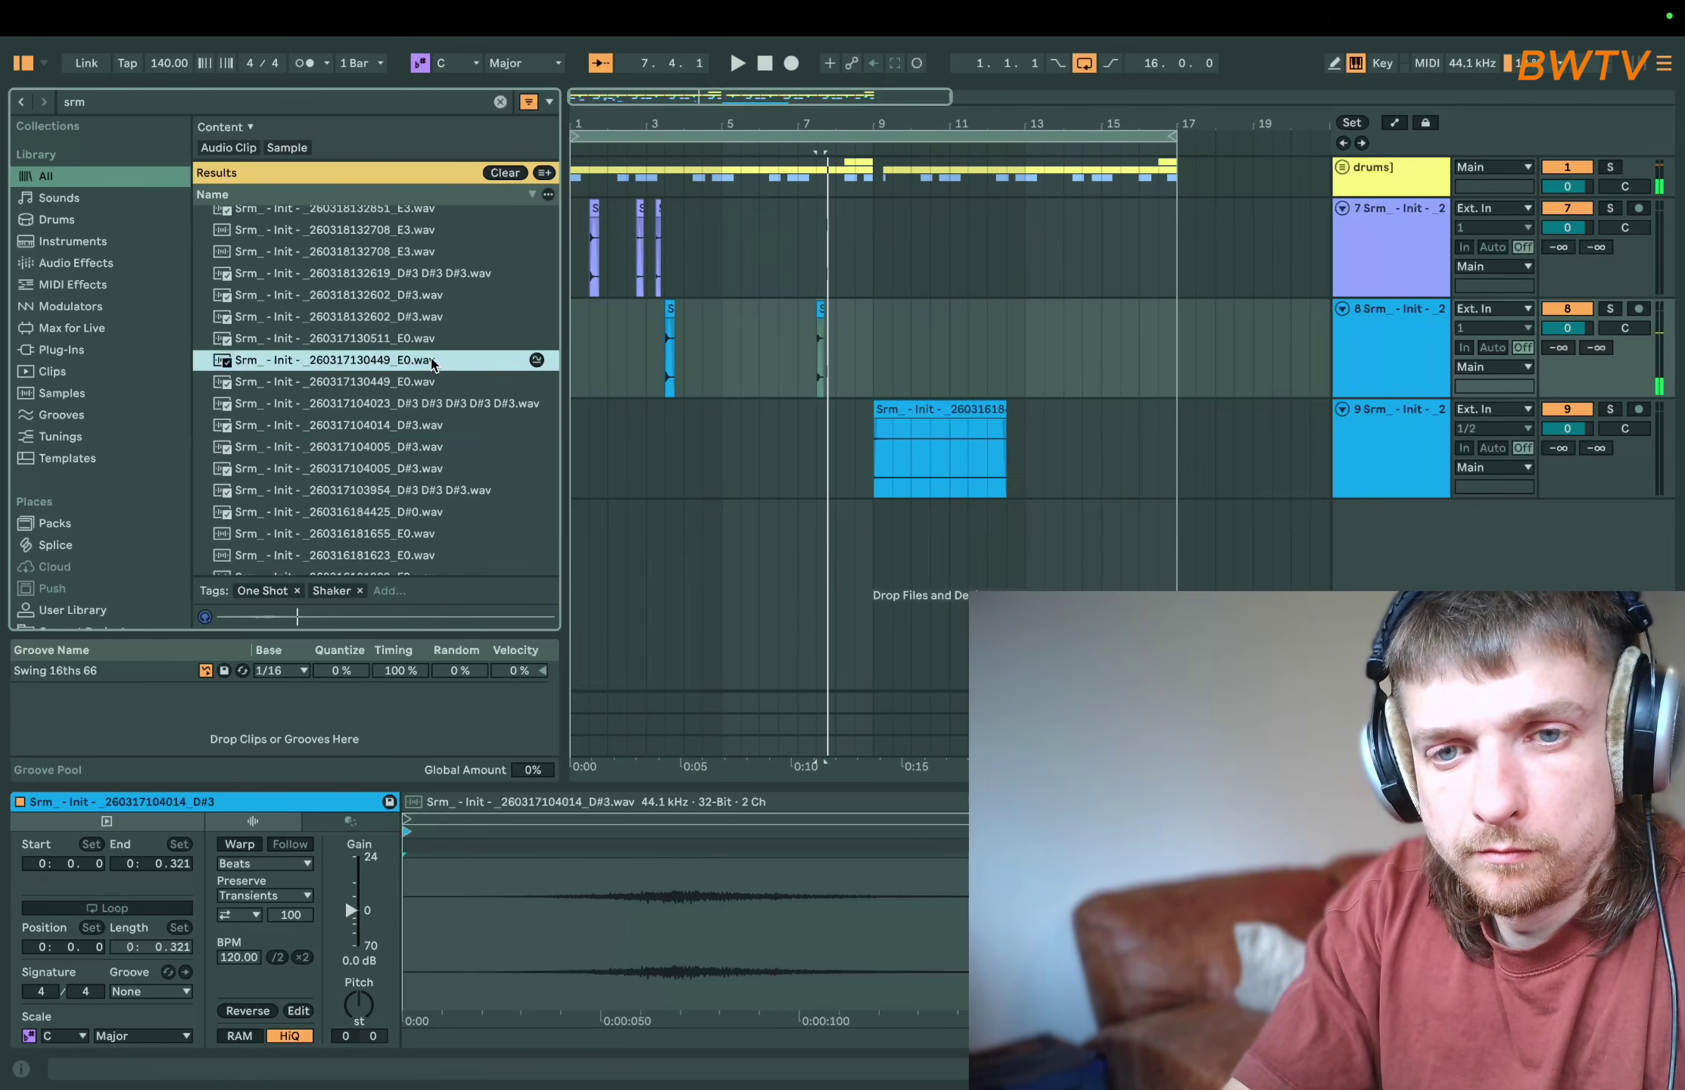
drag(434, 365, 871, 336)
scroll(849, 345, up, 10)
scroll(853, 335, down, 10)
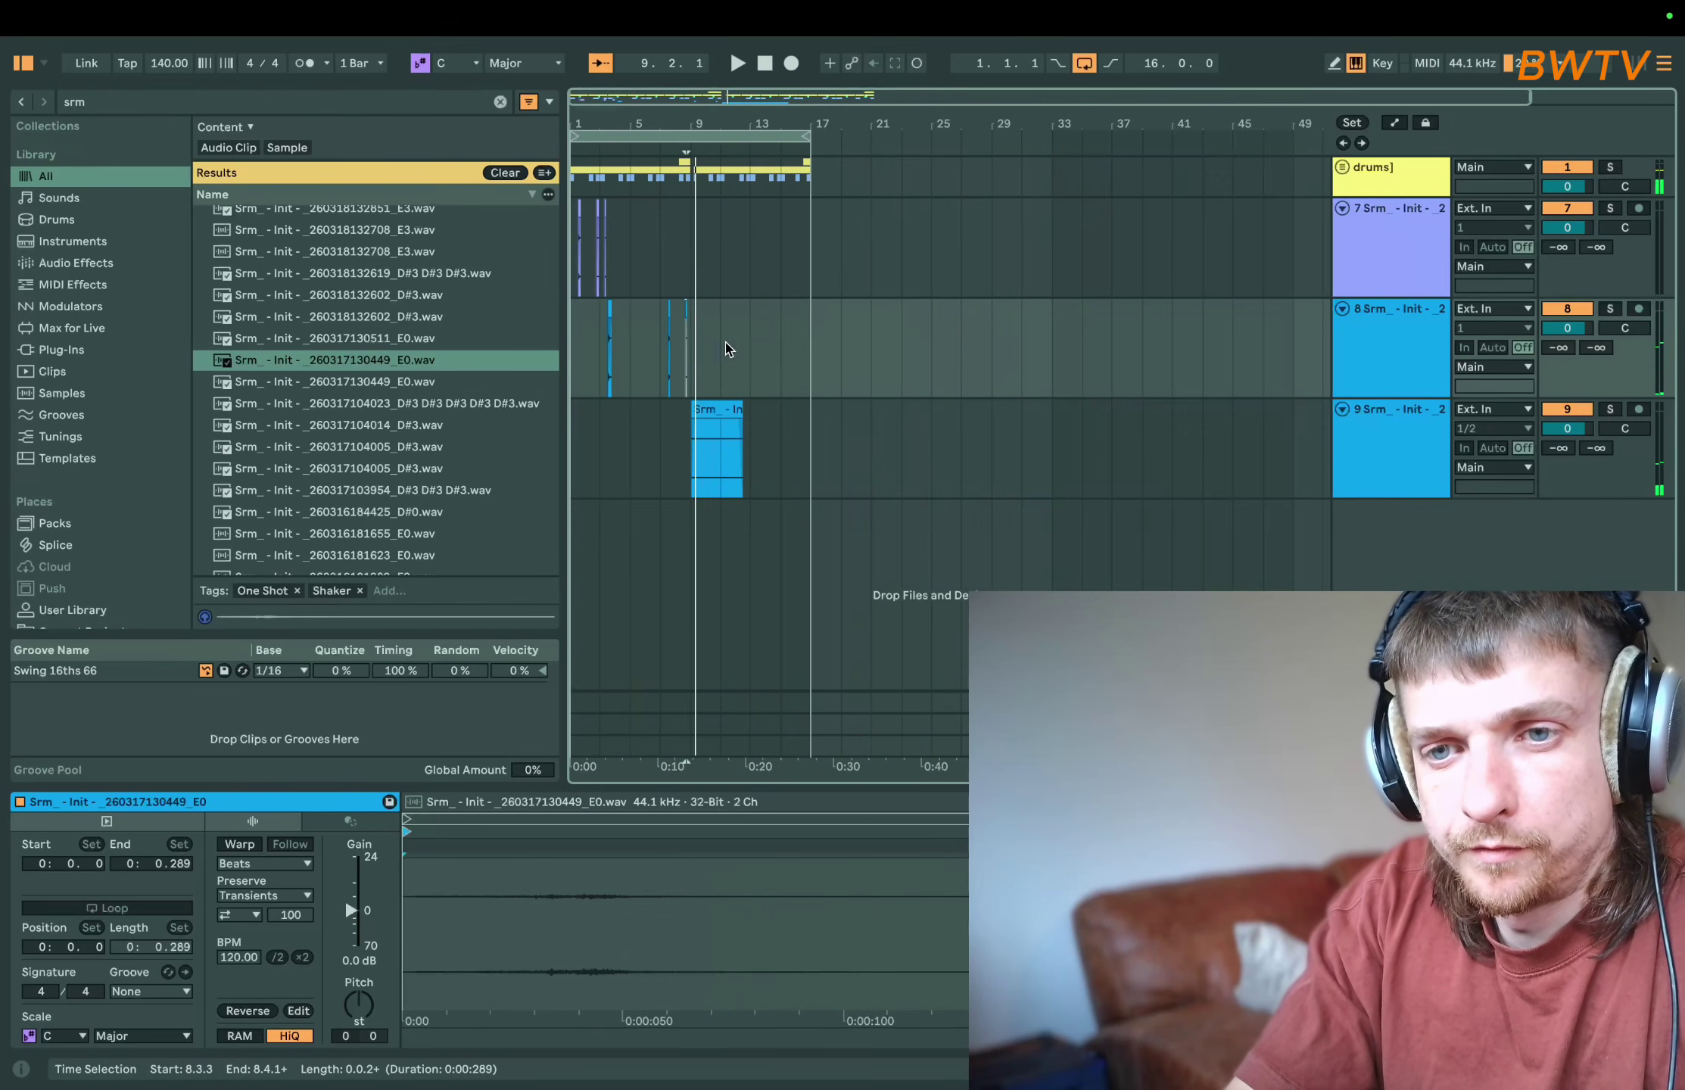
drag(691, 227, 455, 625)
key(super+d)
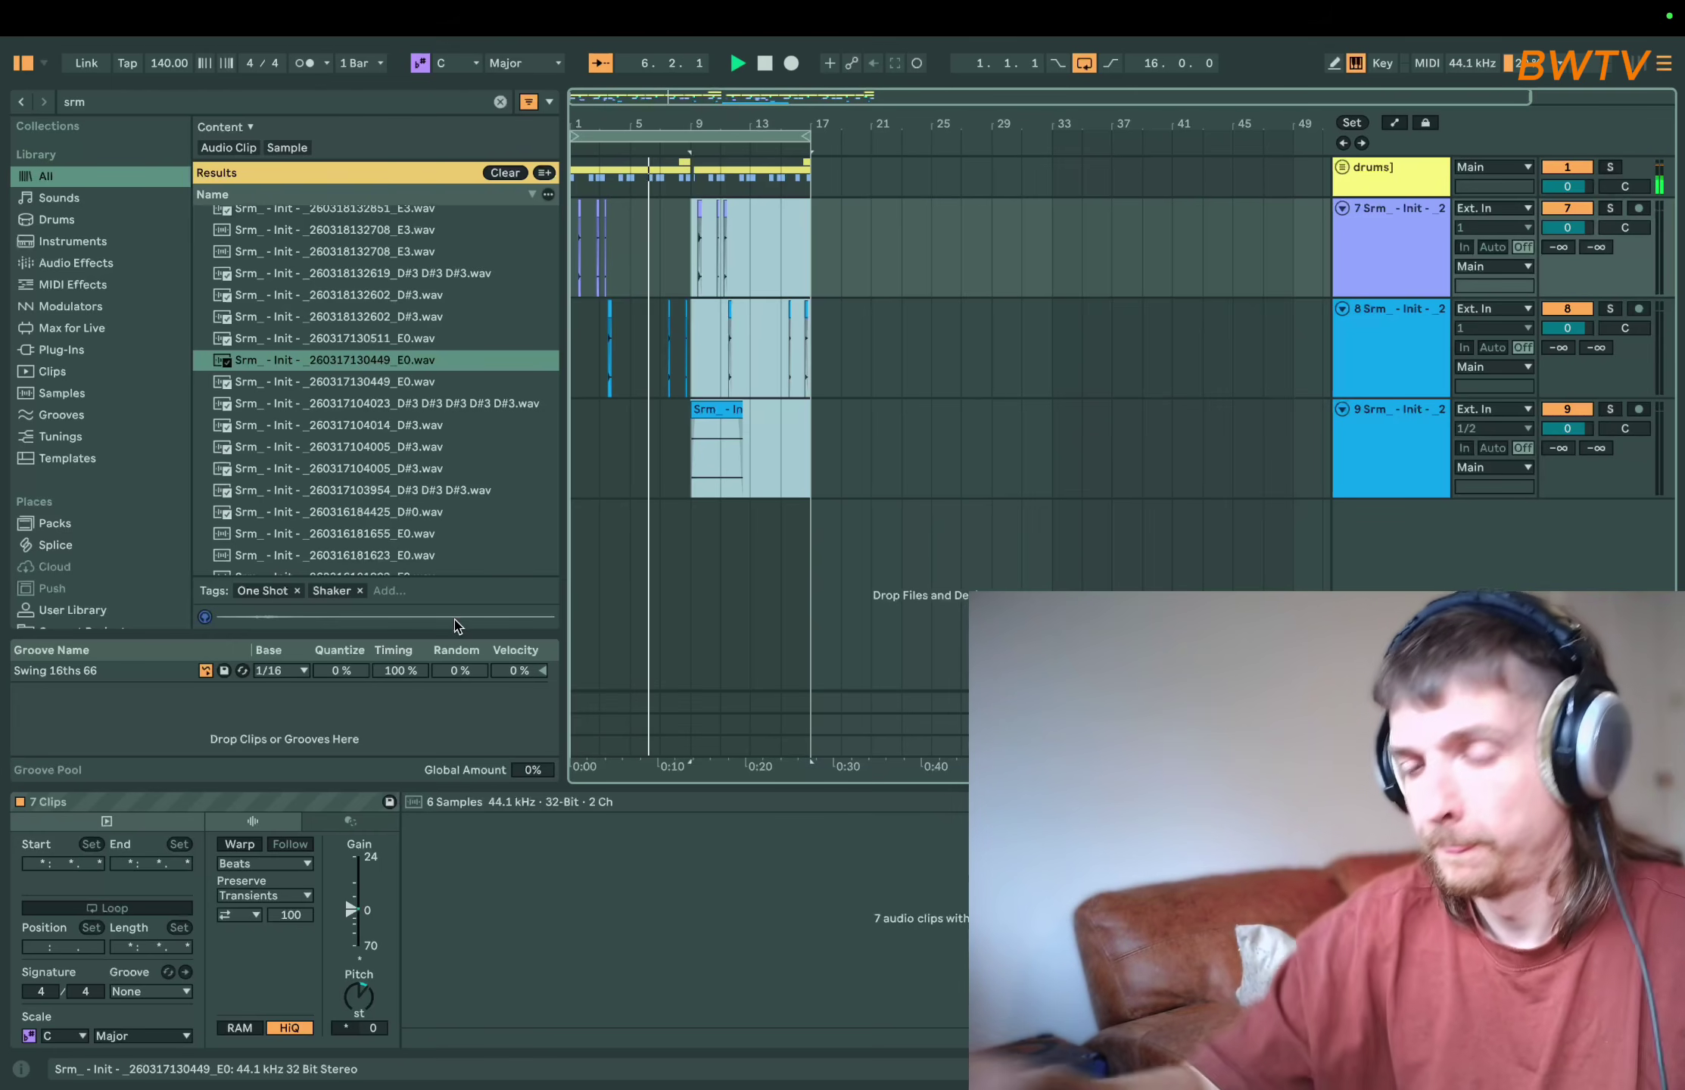
- Group the three Srm one-shot tracks and name the group percs
click(1402, 422)
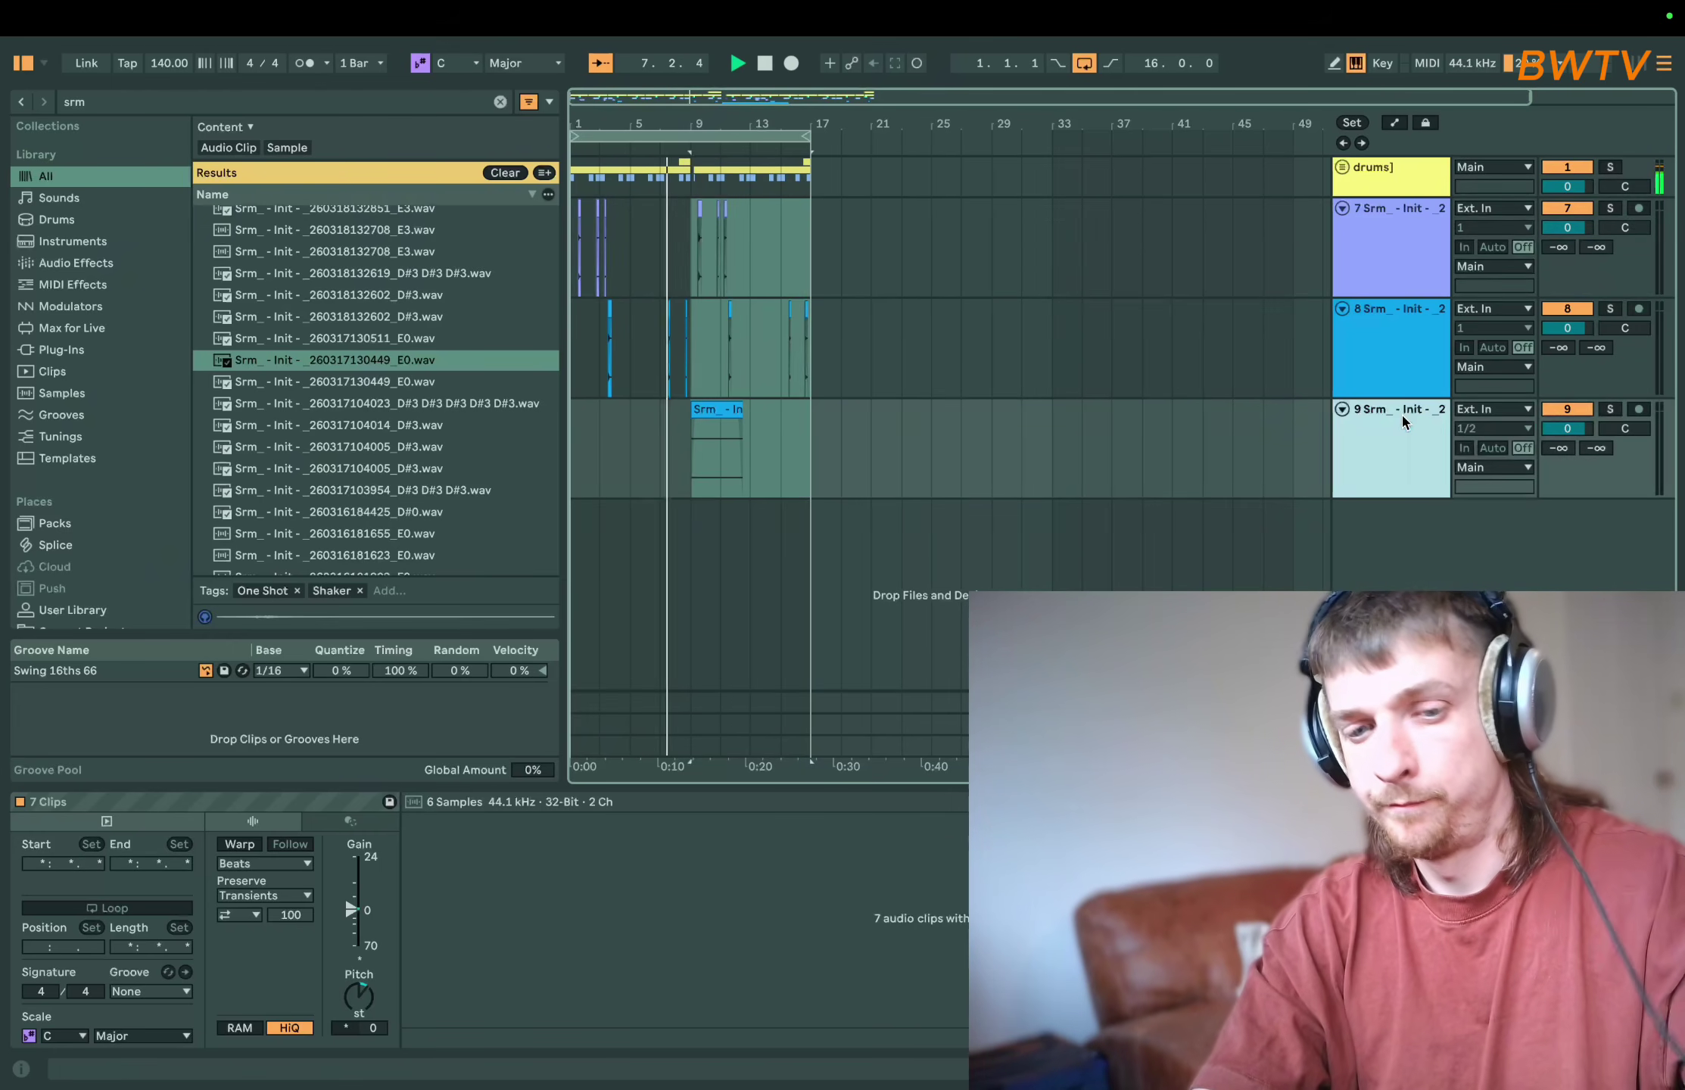
shift+click(1433, 288)
key(ctrl+g)
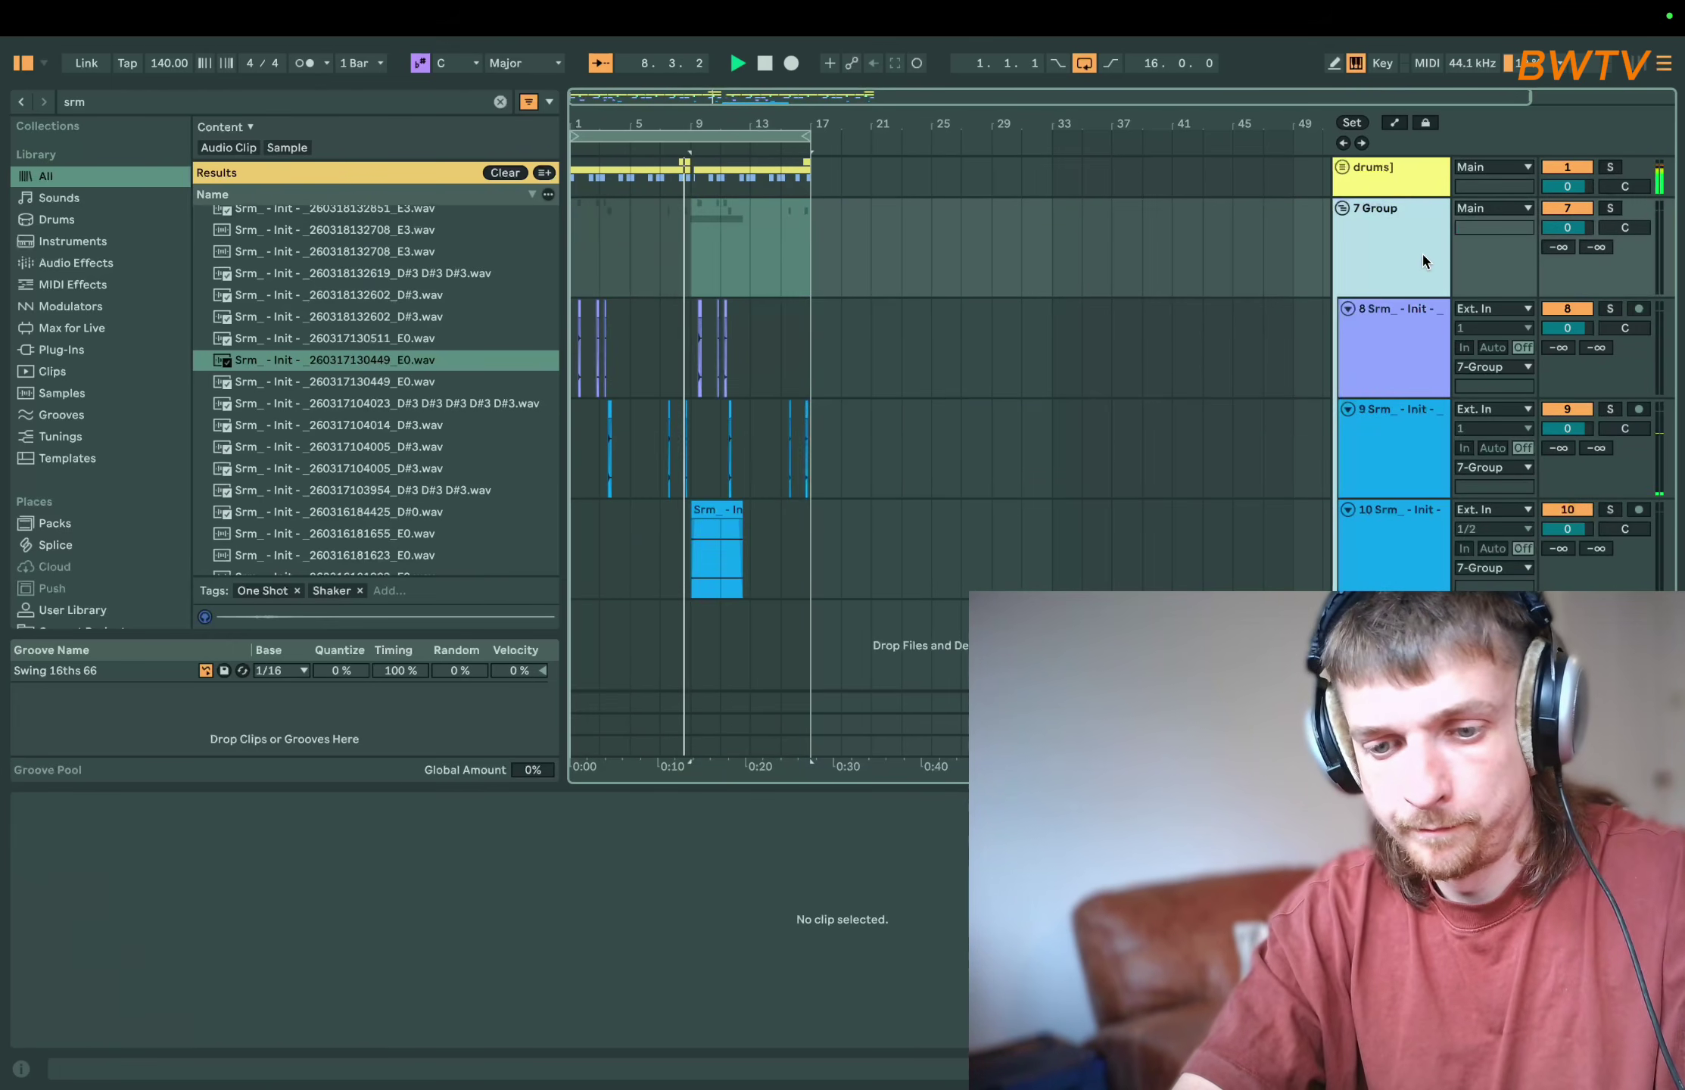
text(percs)
key(Return)
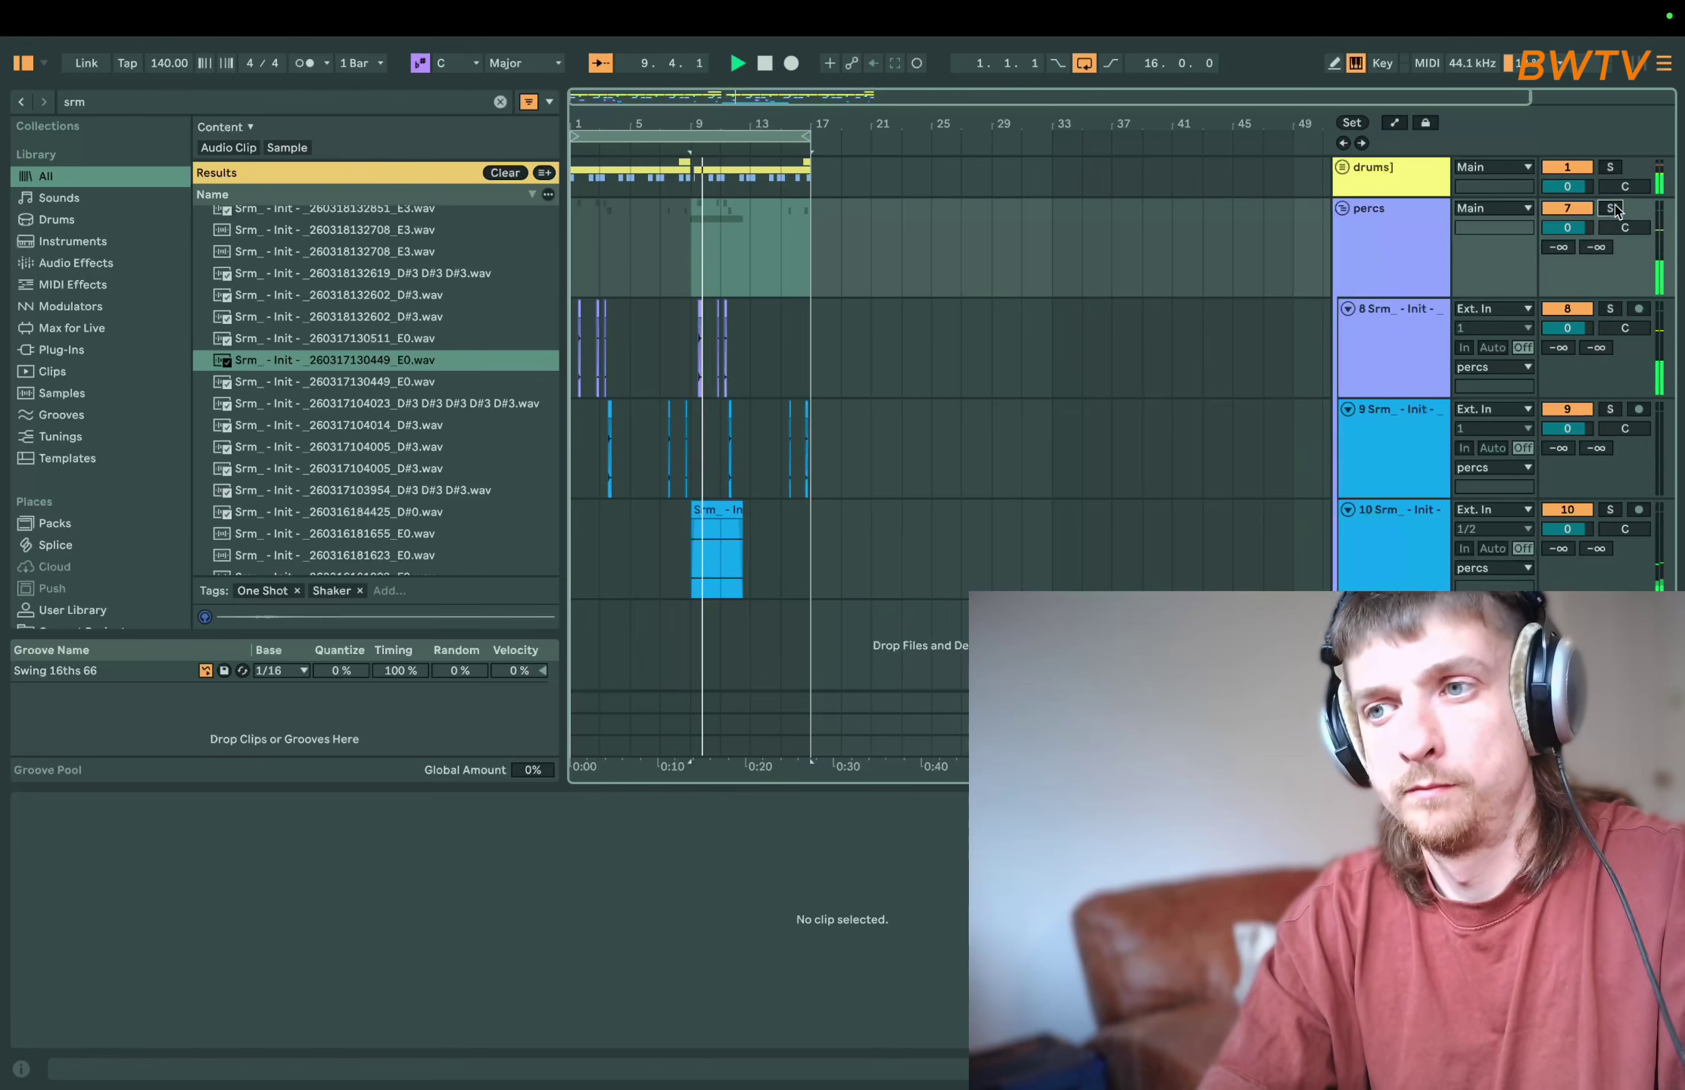
- Solo the percs group and add bx_saturator V2 to it with the Master Drive at 9
key(ctrl+f)
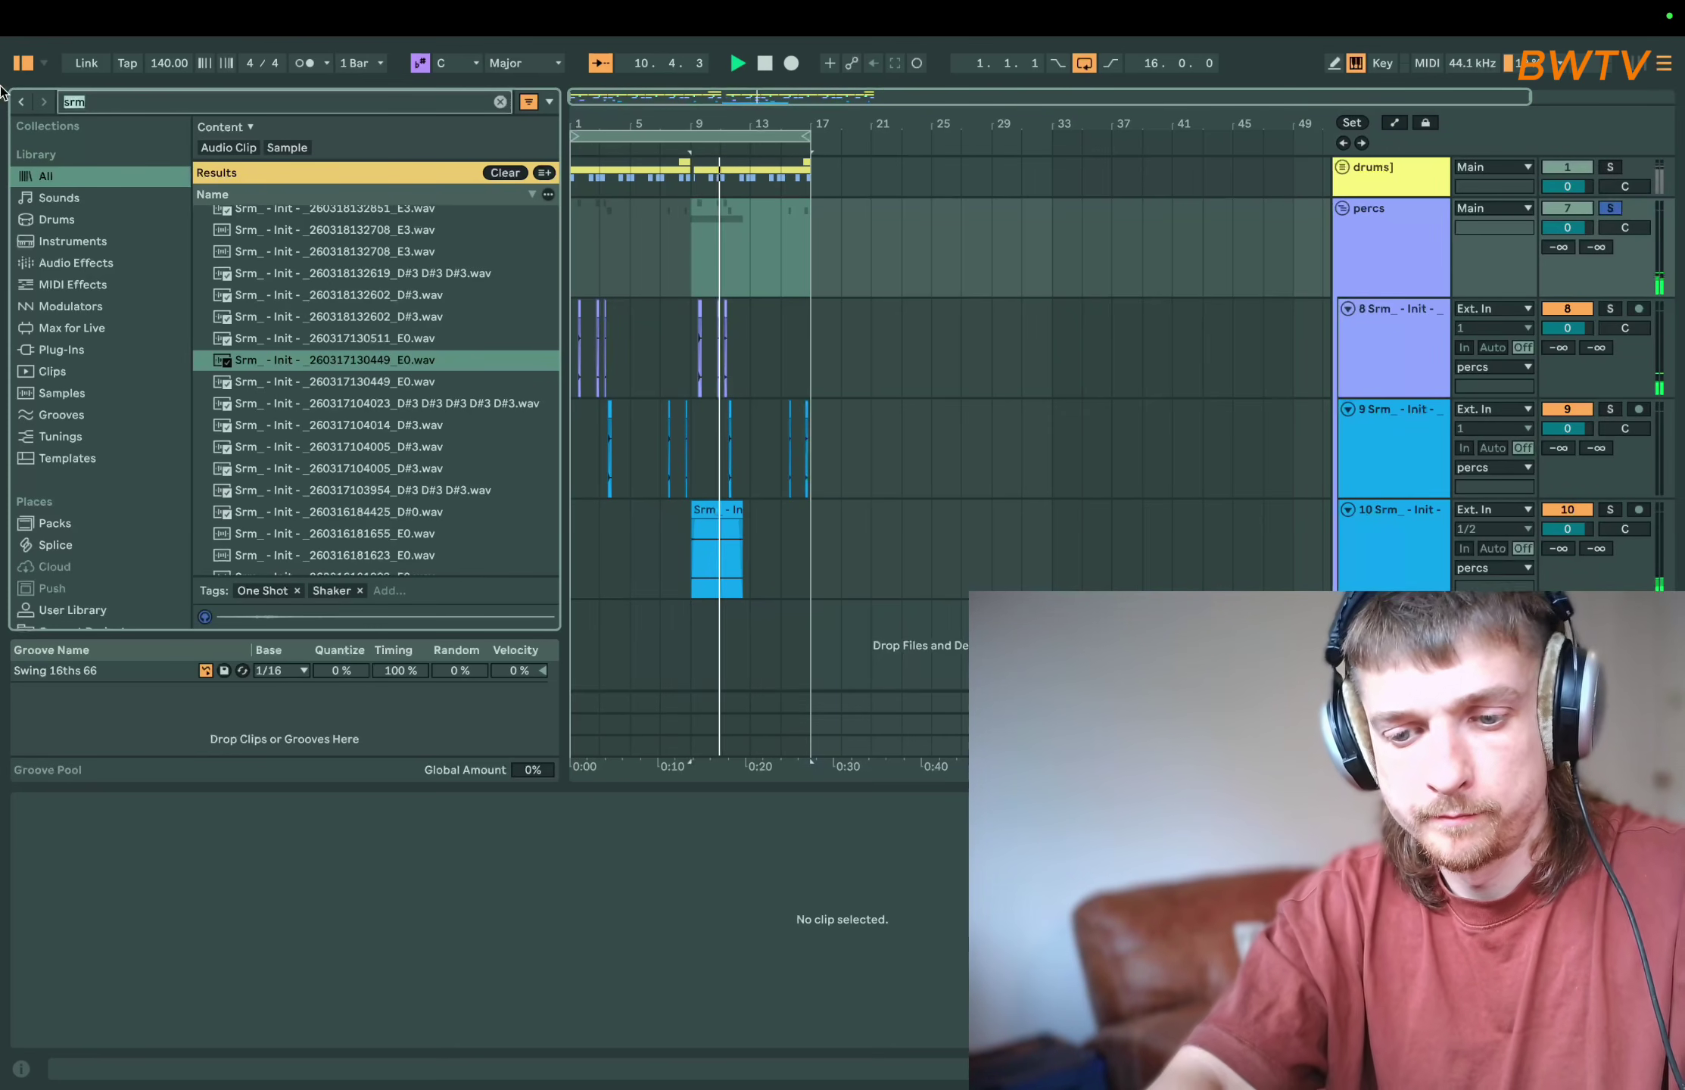
text(sat)
click(76, 349)
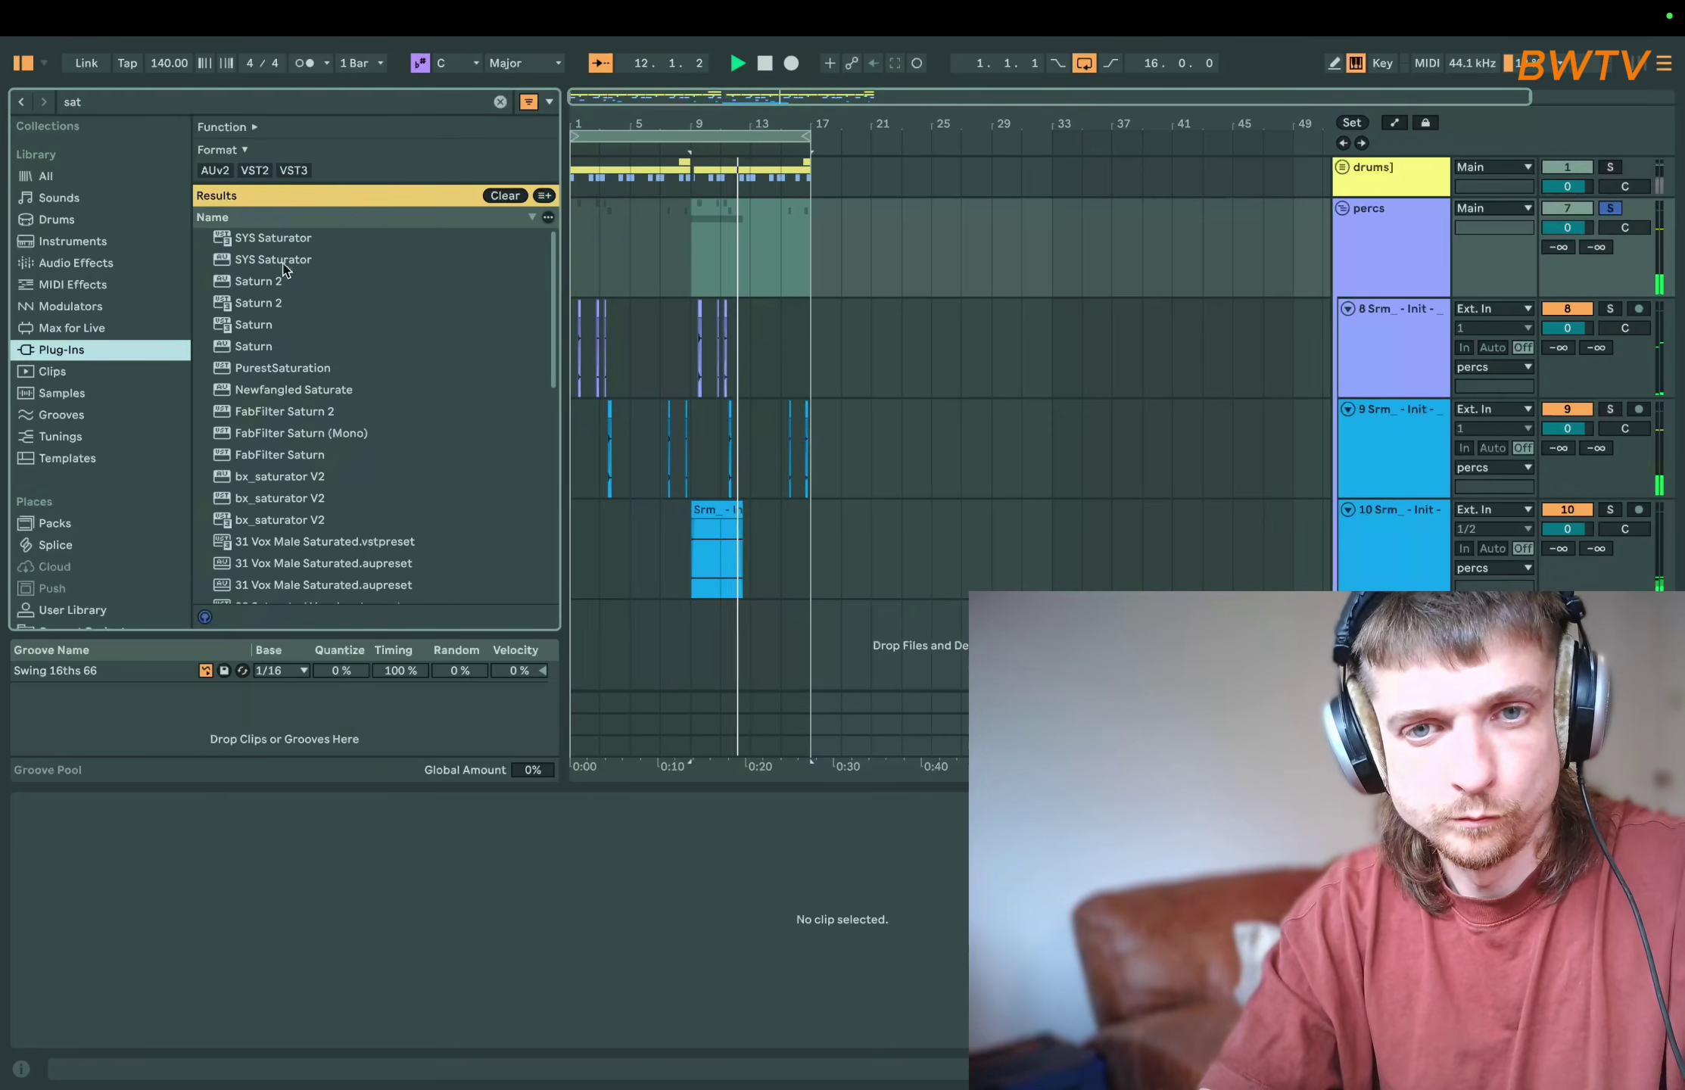
double_click(276, 519)
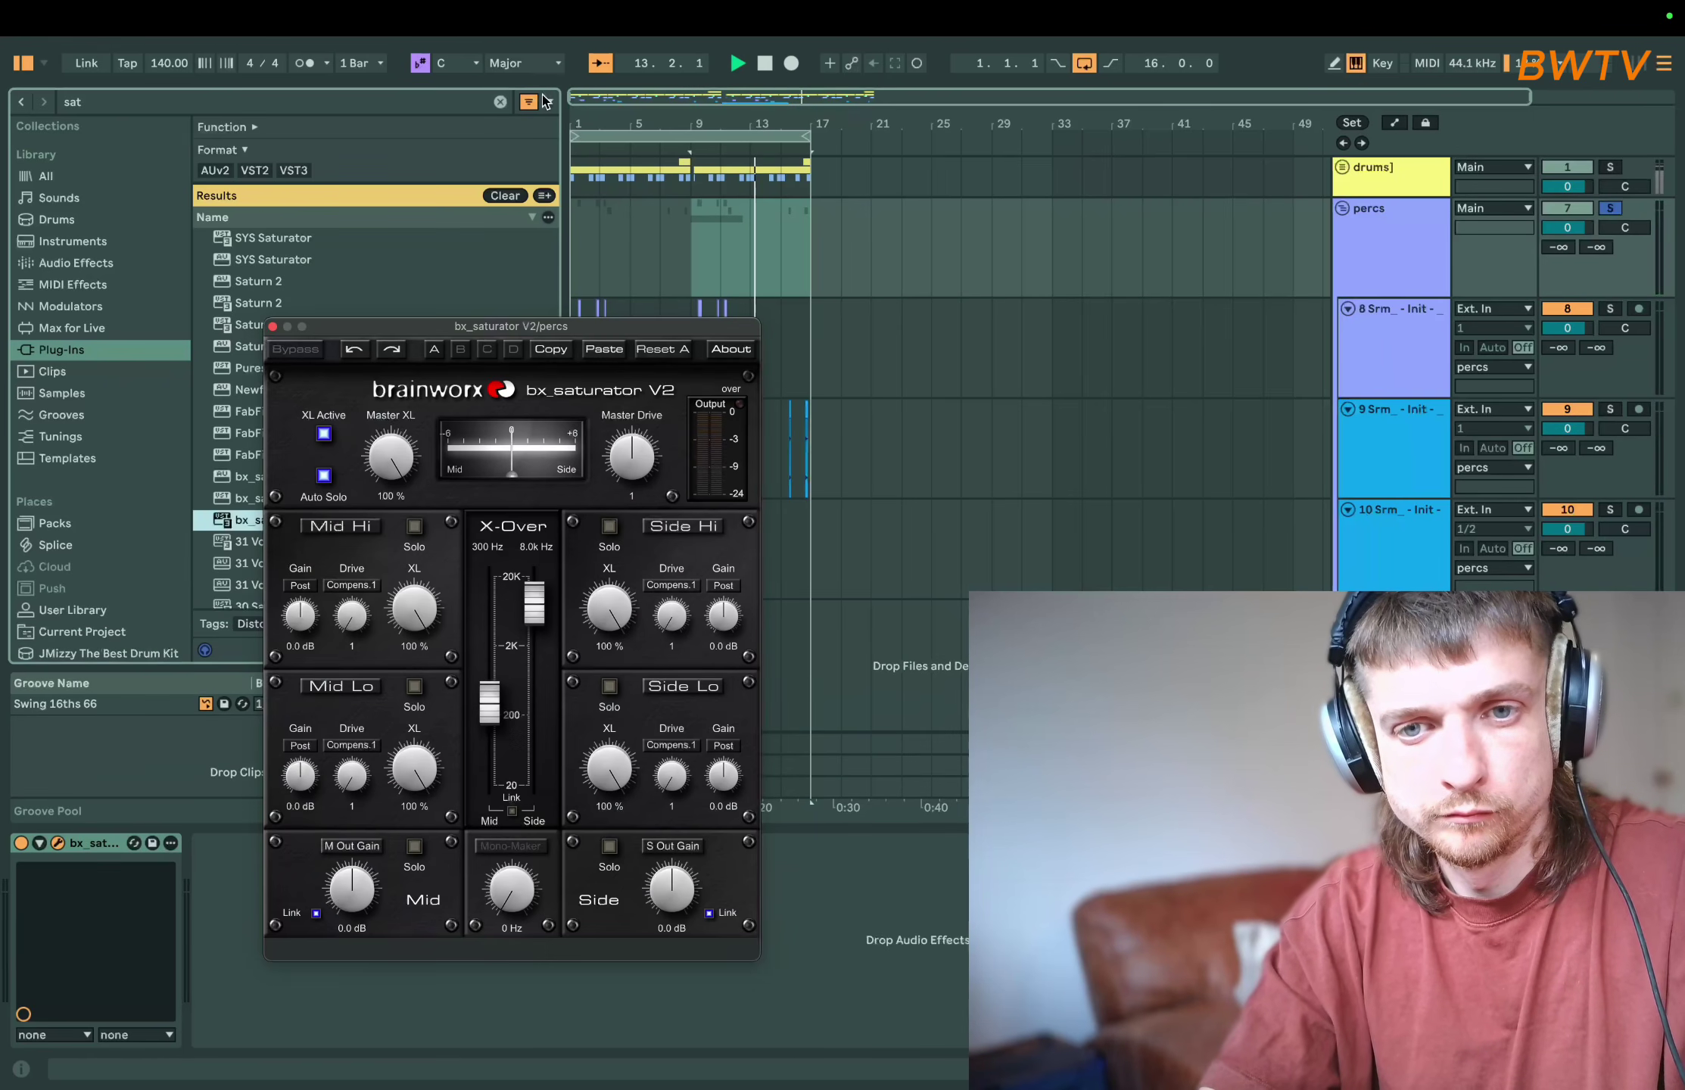
drag(649, 466, 643, 428)
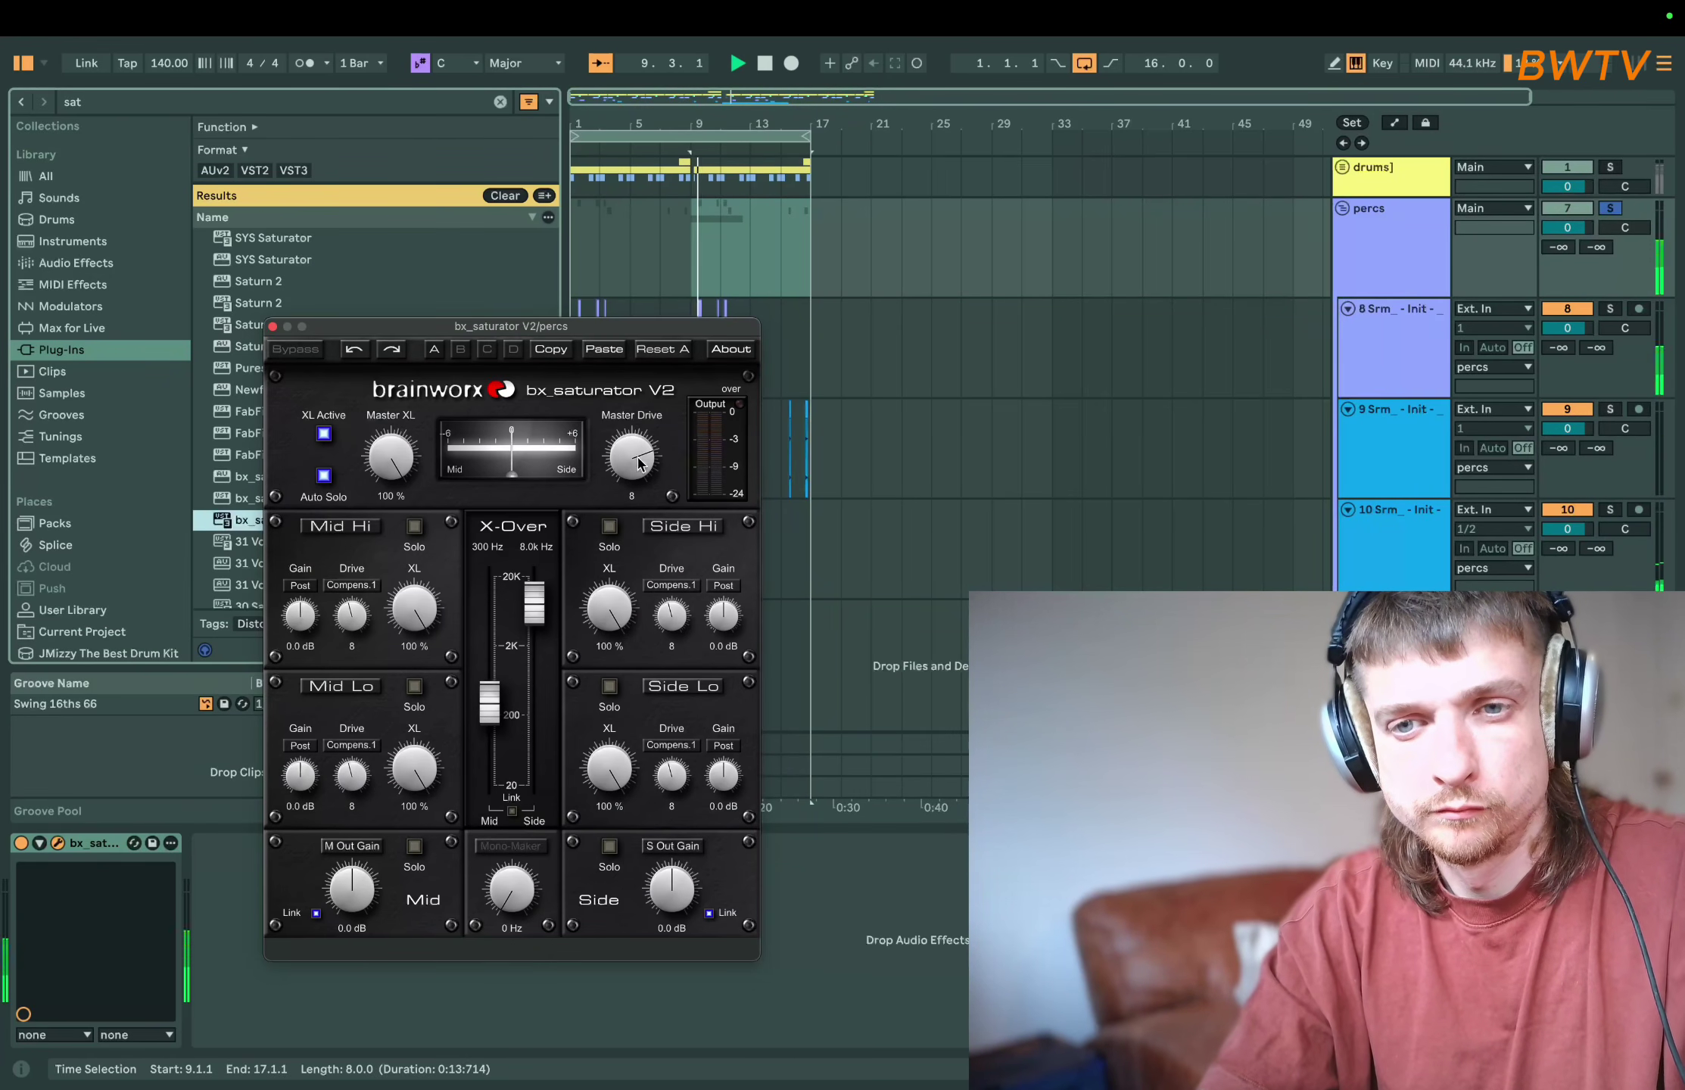
- Add bx_rooMS to percs with reverb time 68, room size 32, Mono Maker 2.47 kHz and mix 62%, and unsolo the group
key(super+f)
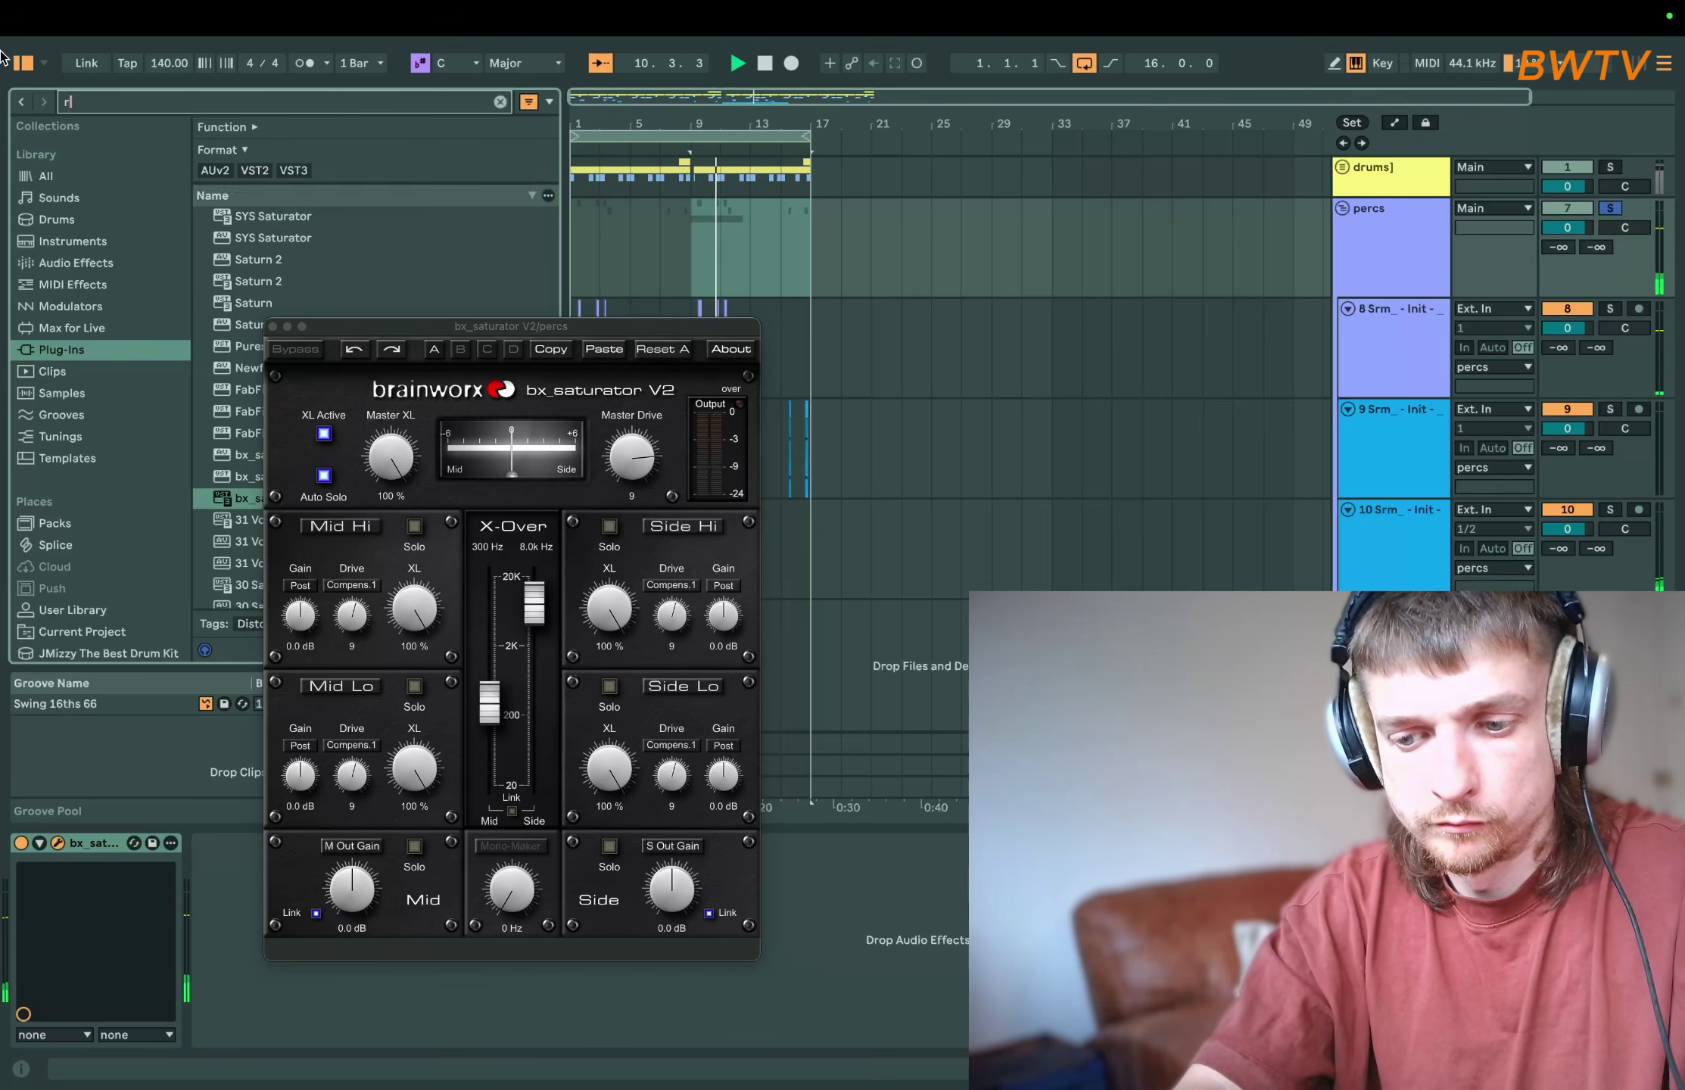
text(room)
double_click(265, 283)
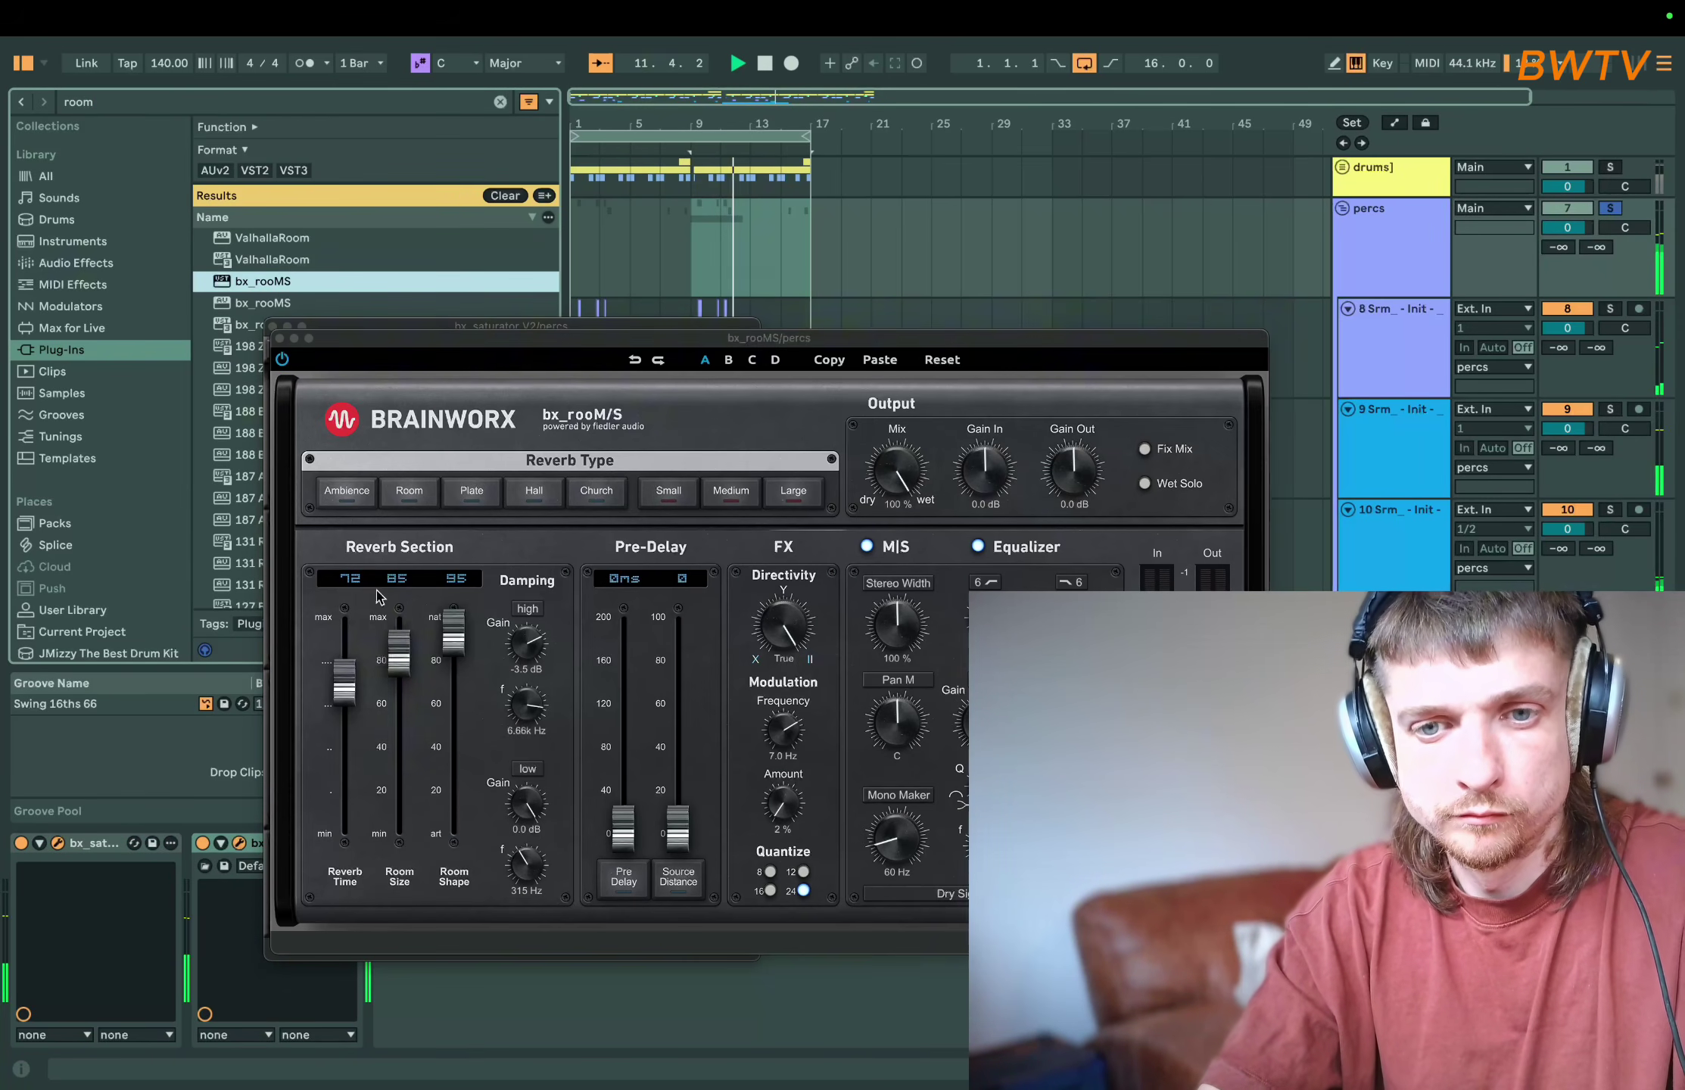
drag(387, 656, 389, 751)
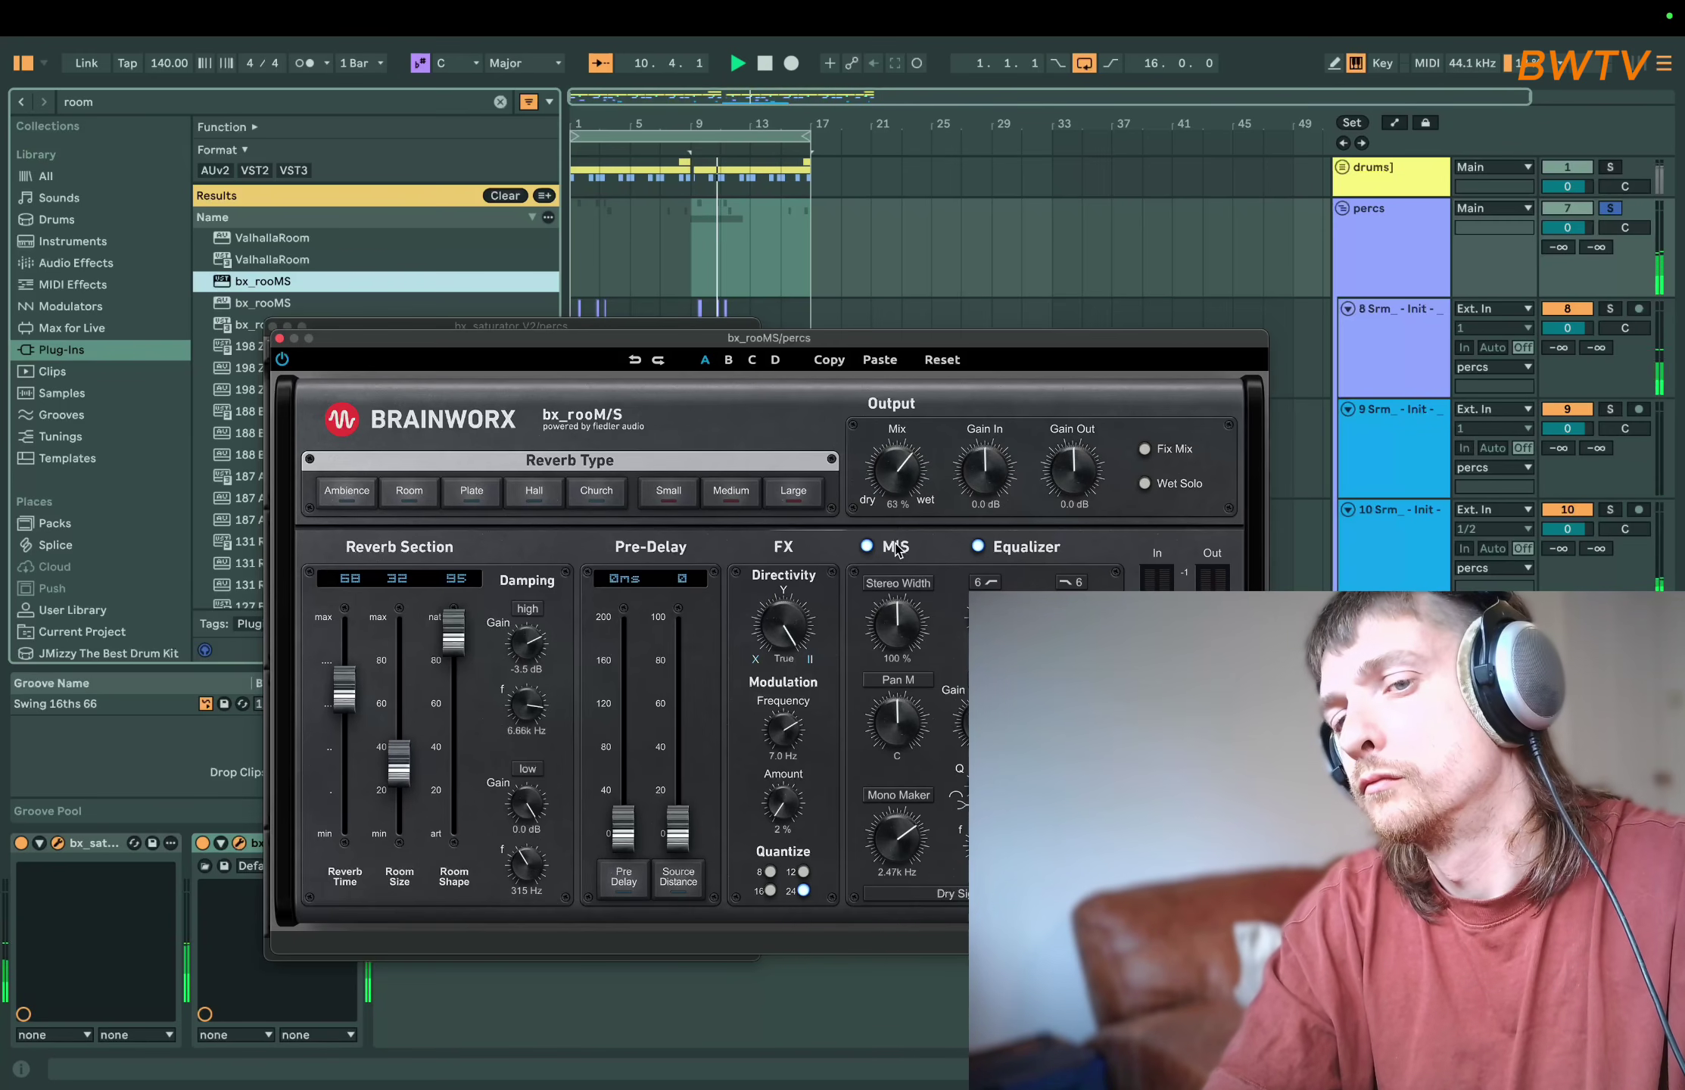
click(1610, 207)
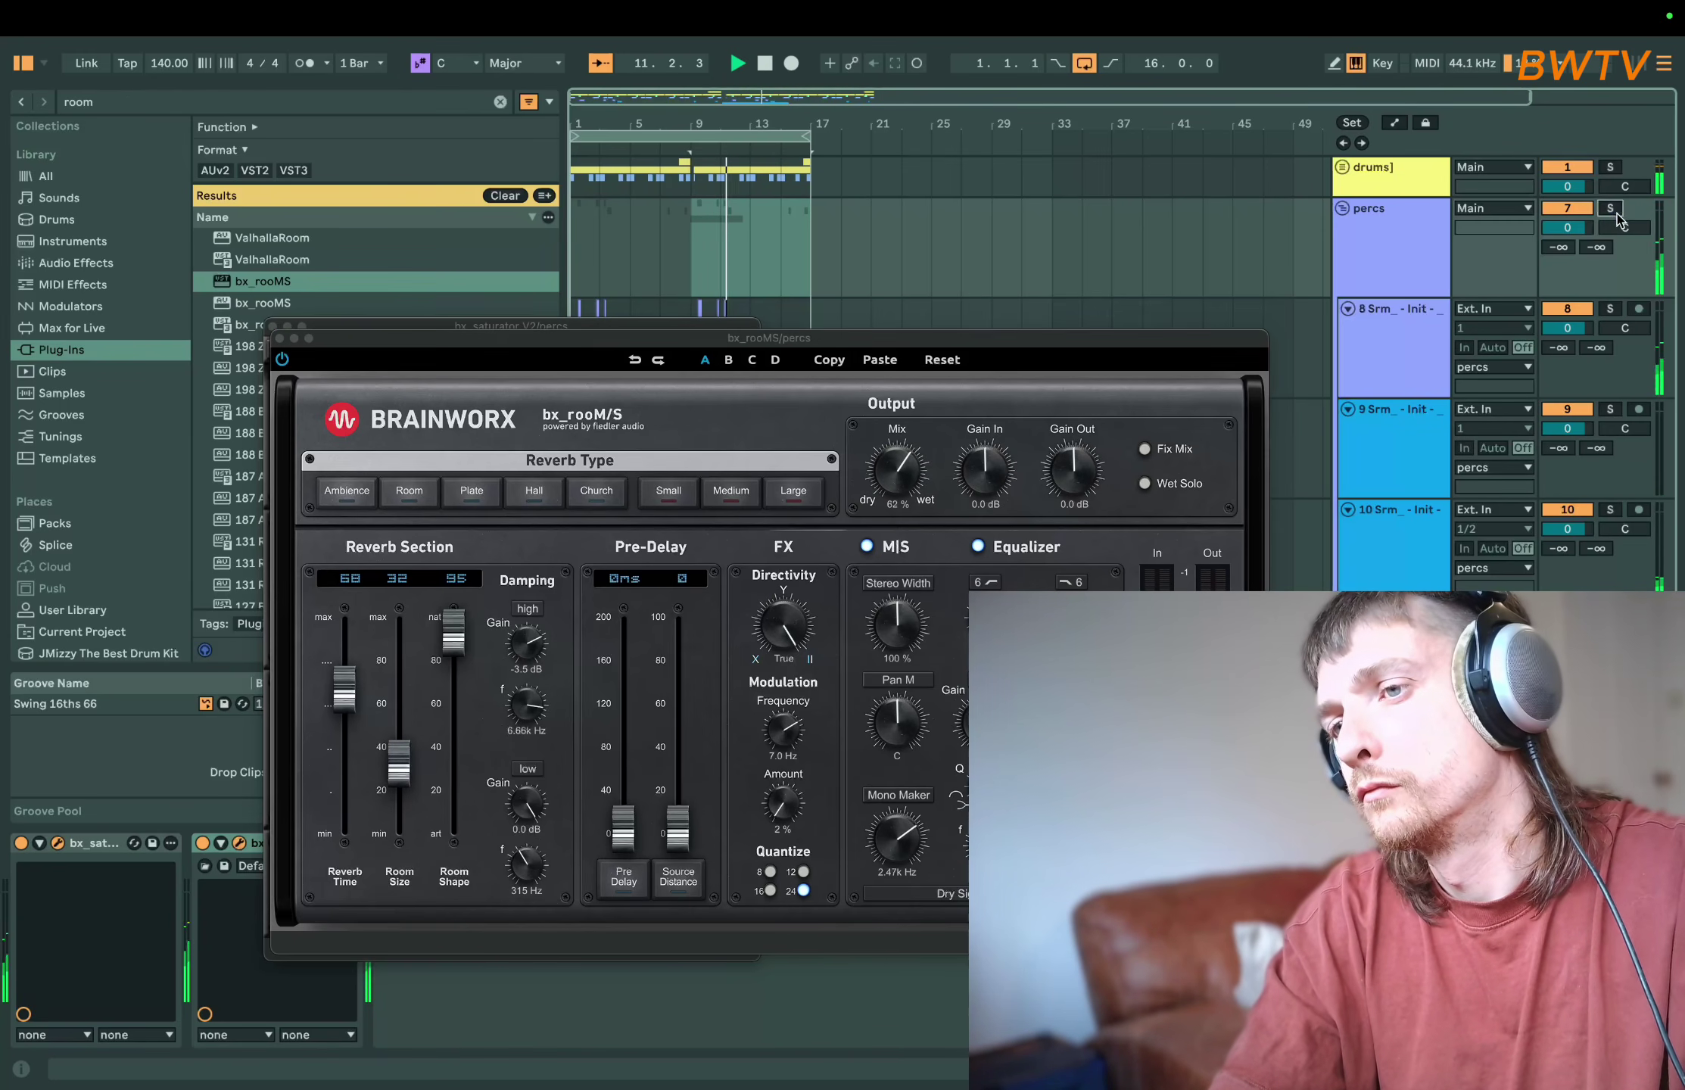
- Move the percs group into the drums group, set its volume to -1.4 dB and fold the drums group
click(1418, 187)
click(1343, 168)
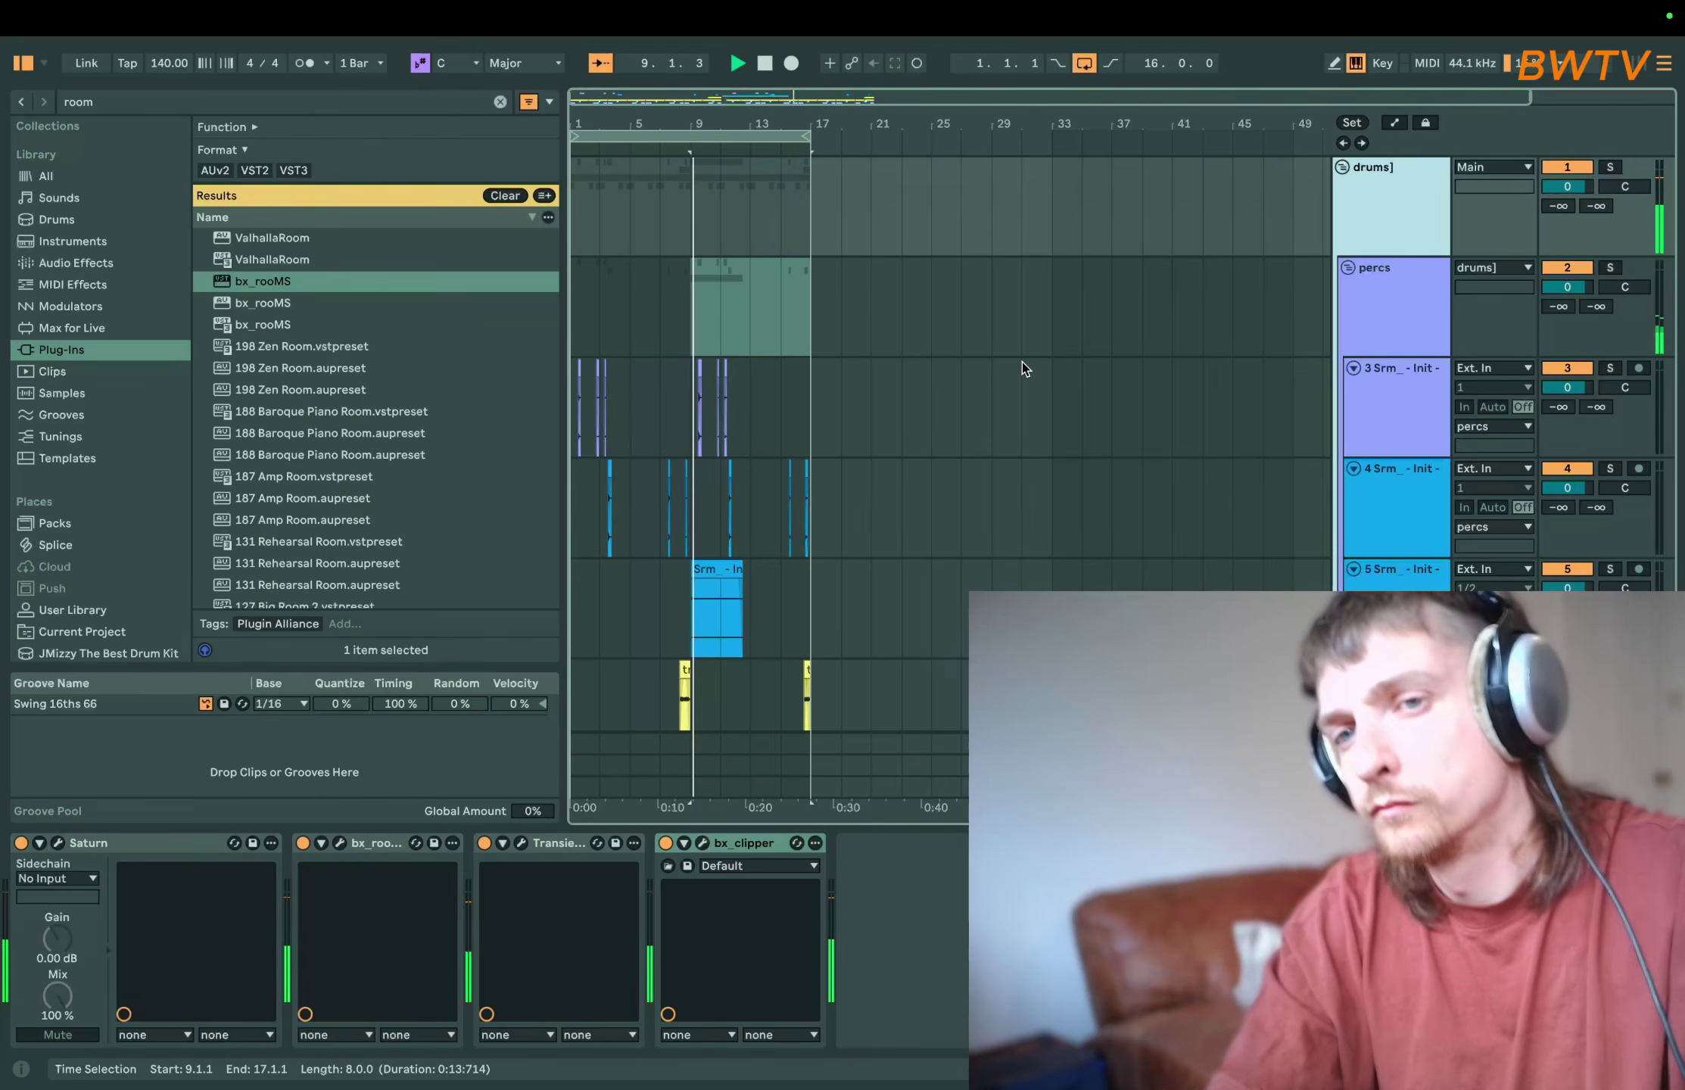
drag(1568, 287, 1567, 291)
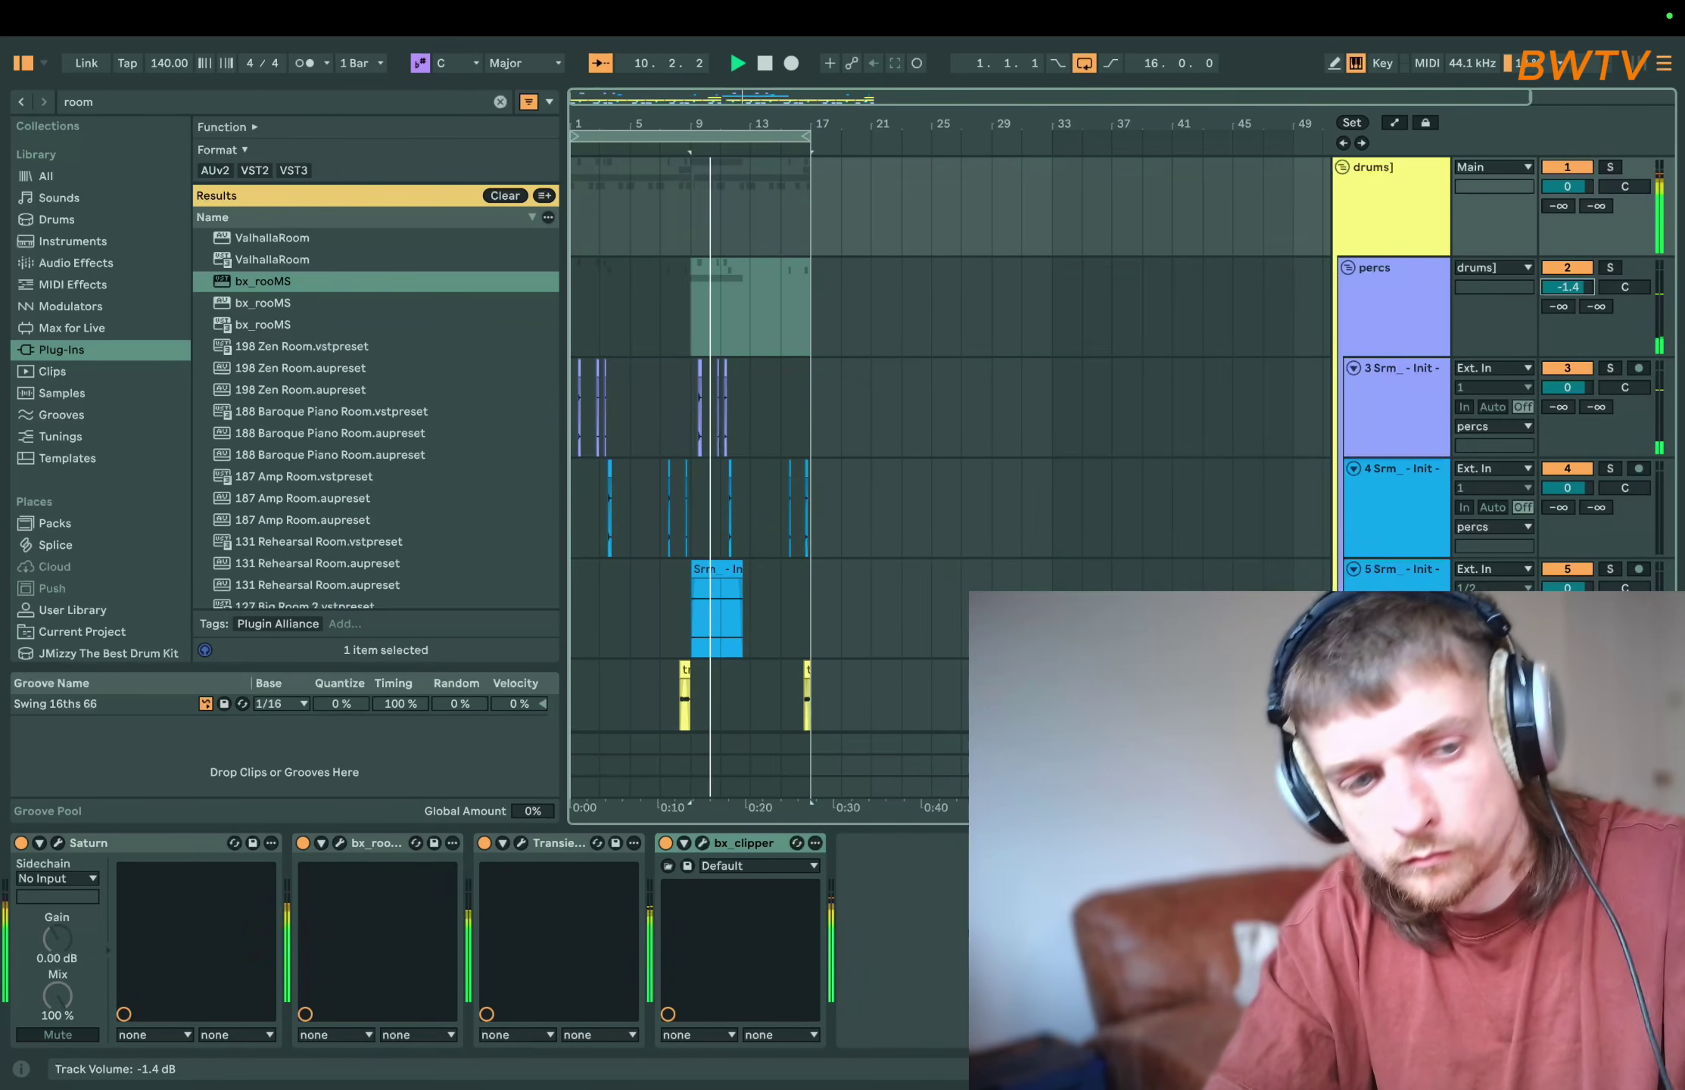
click(1342, 165)
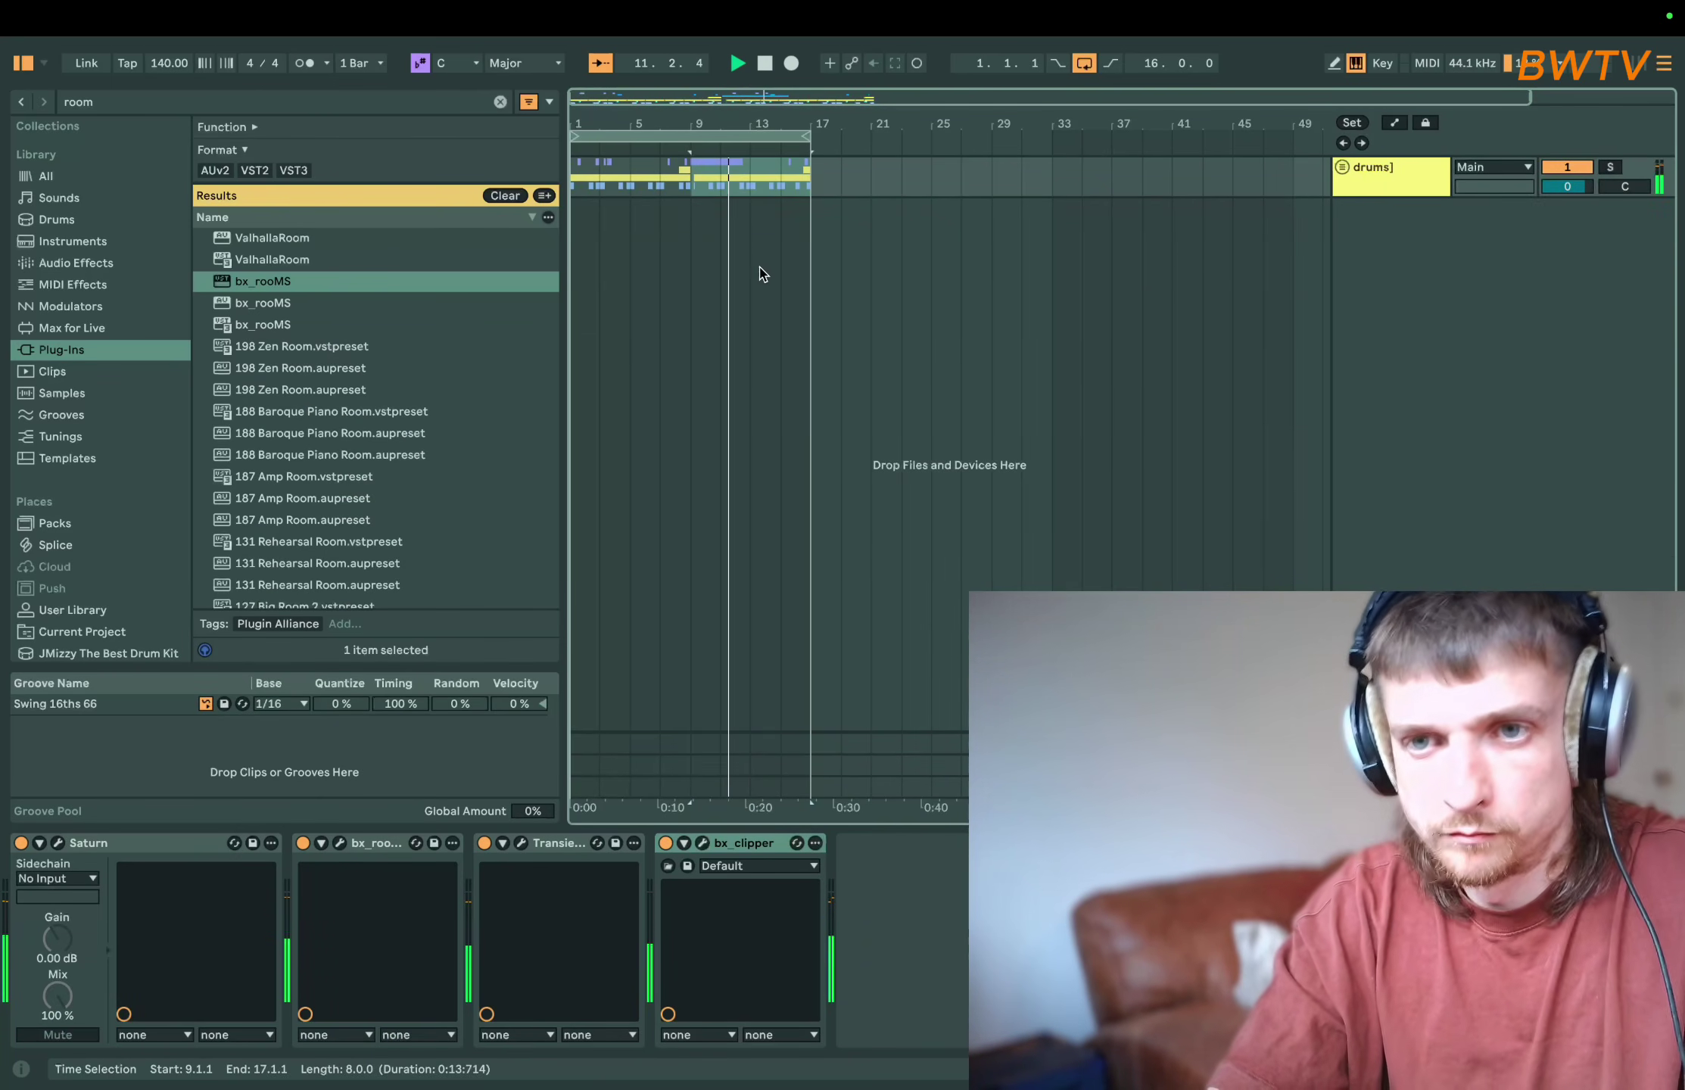
- Stop playback, switch to OBS to check the recording and return to Ableton Live
key(space)
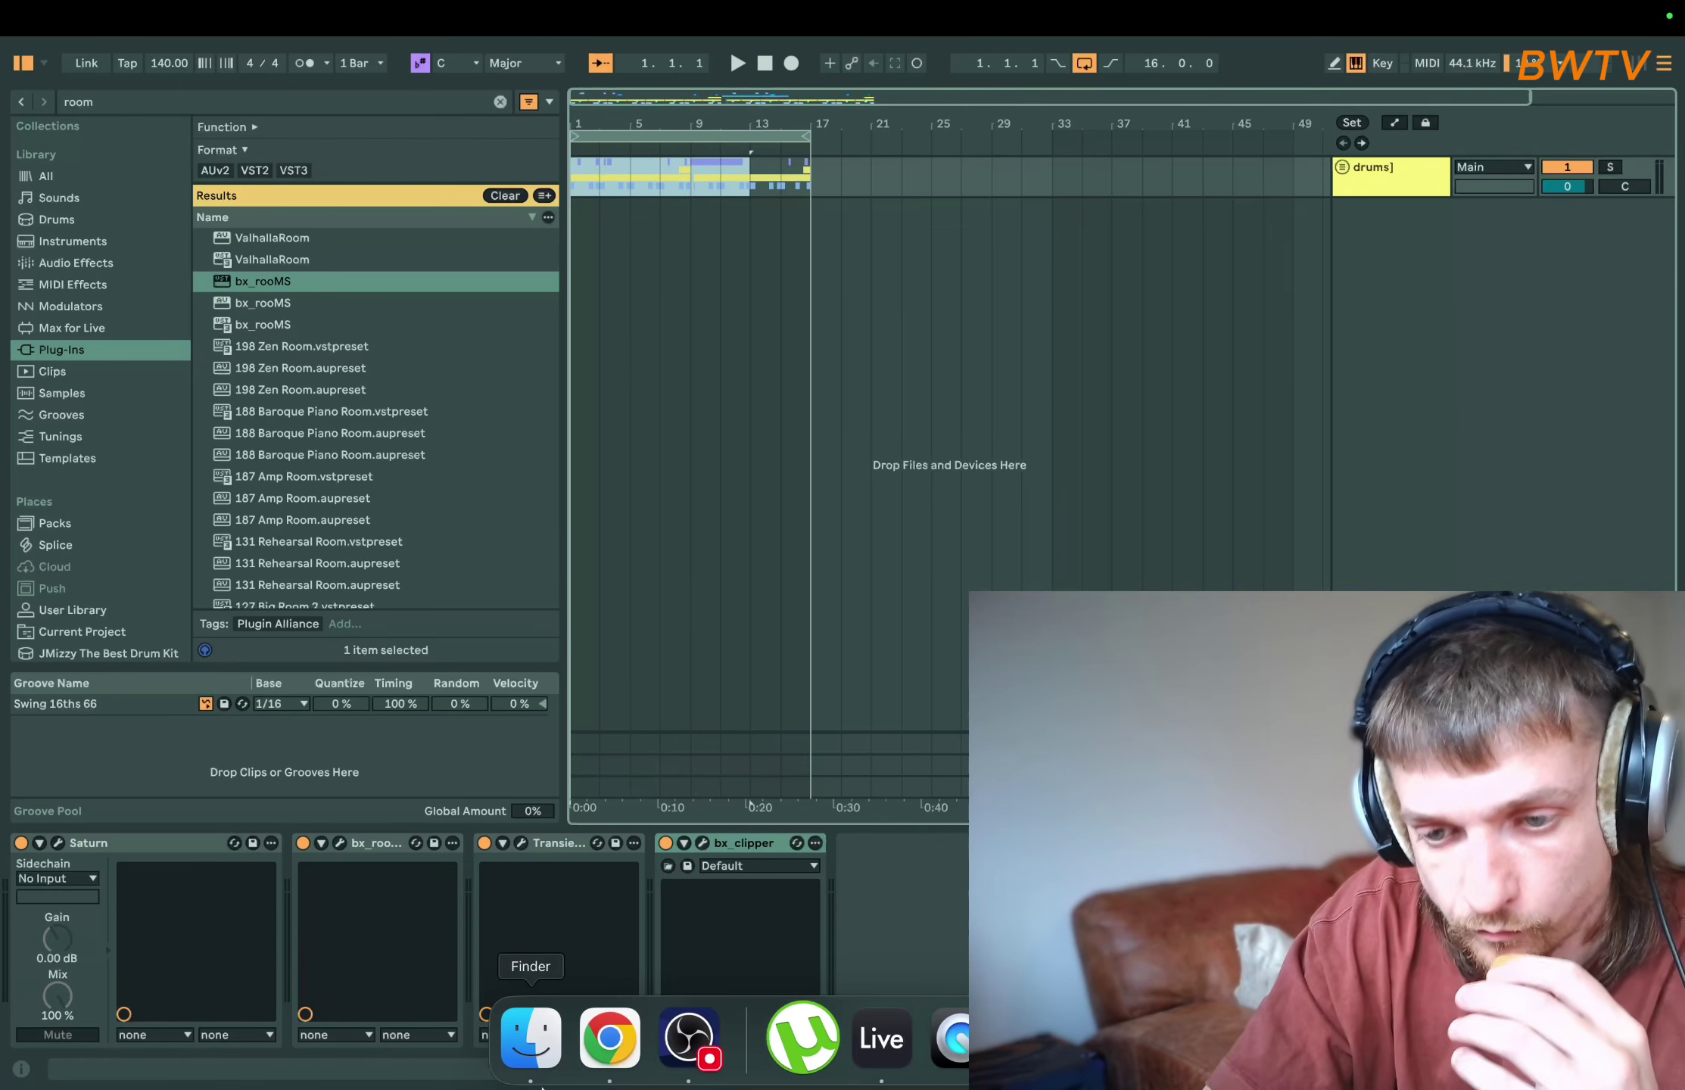
click(689, 1041)
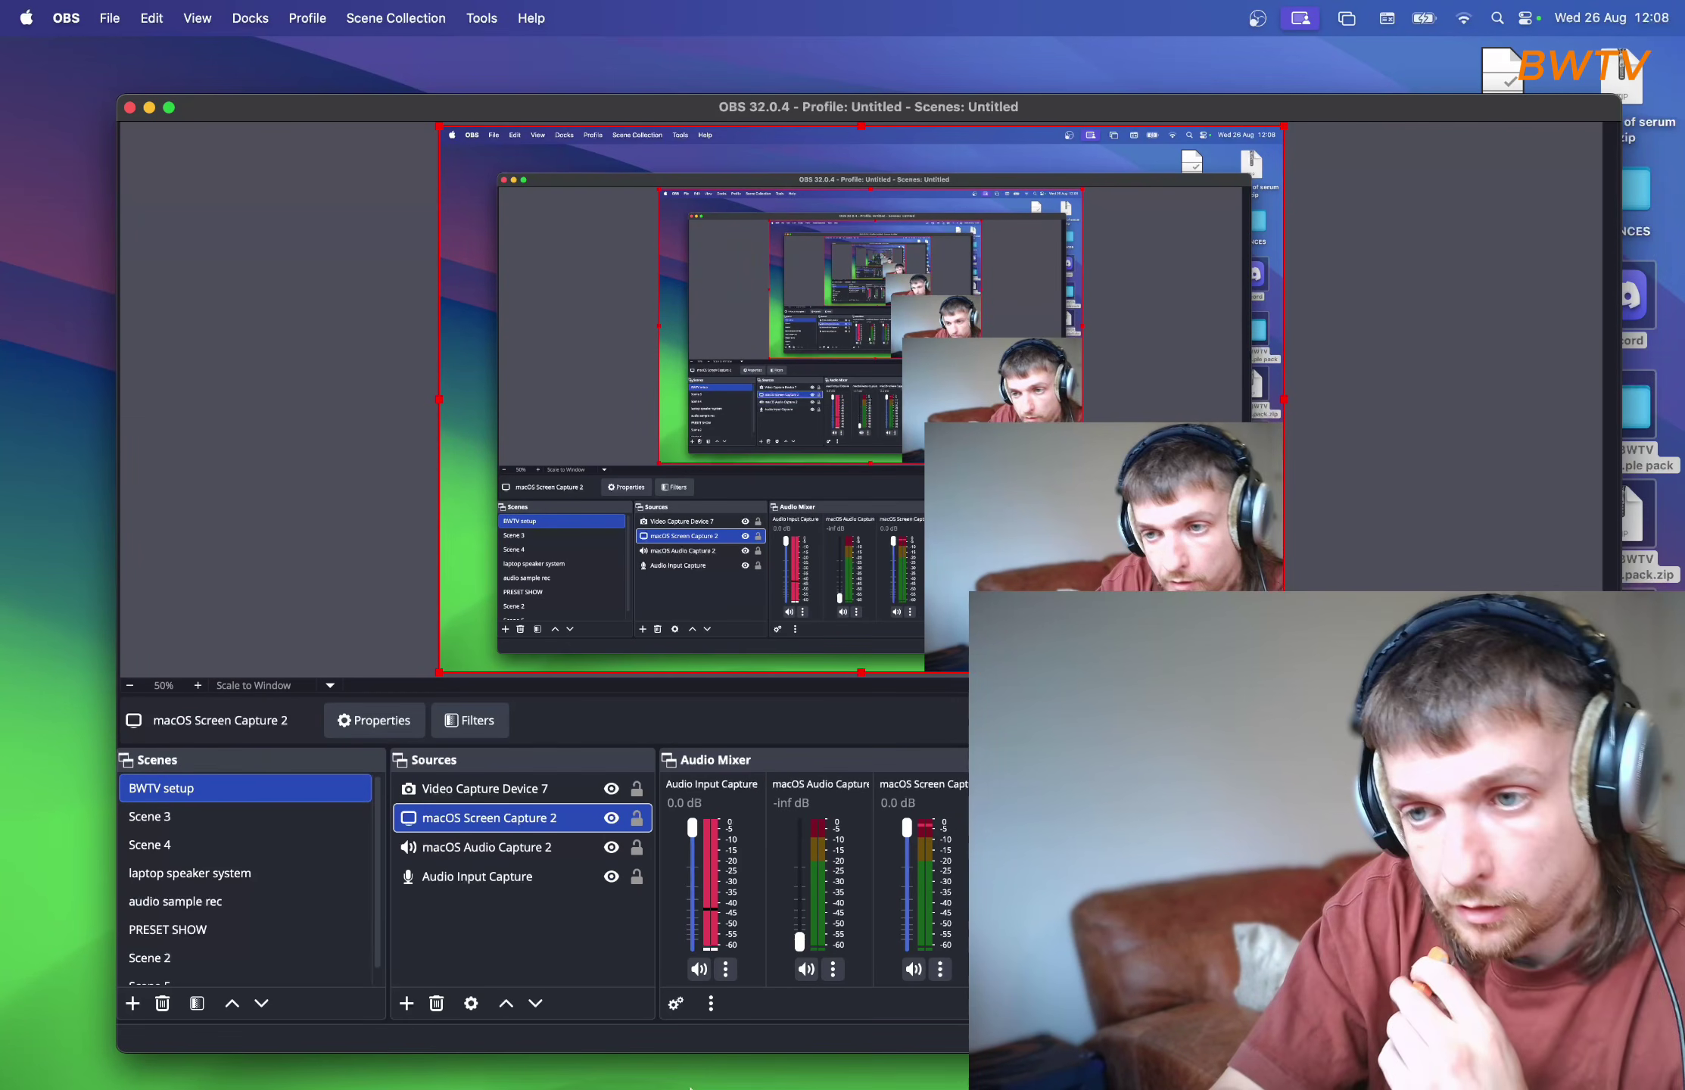
click(882, 1036)
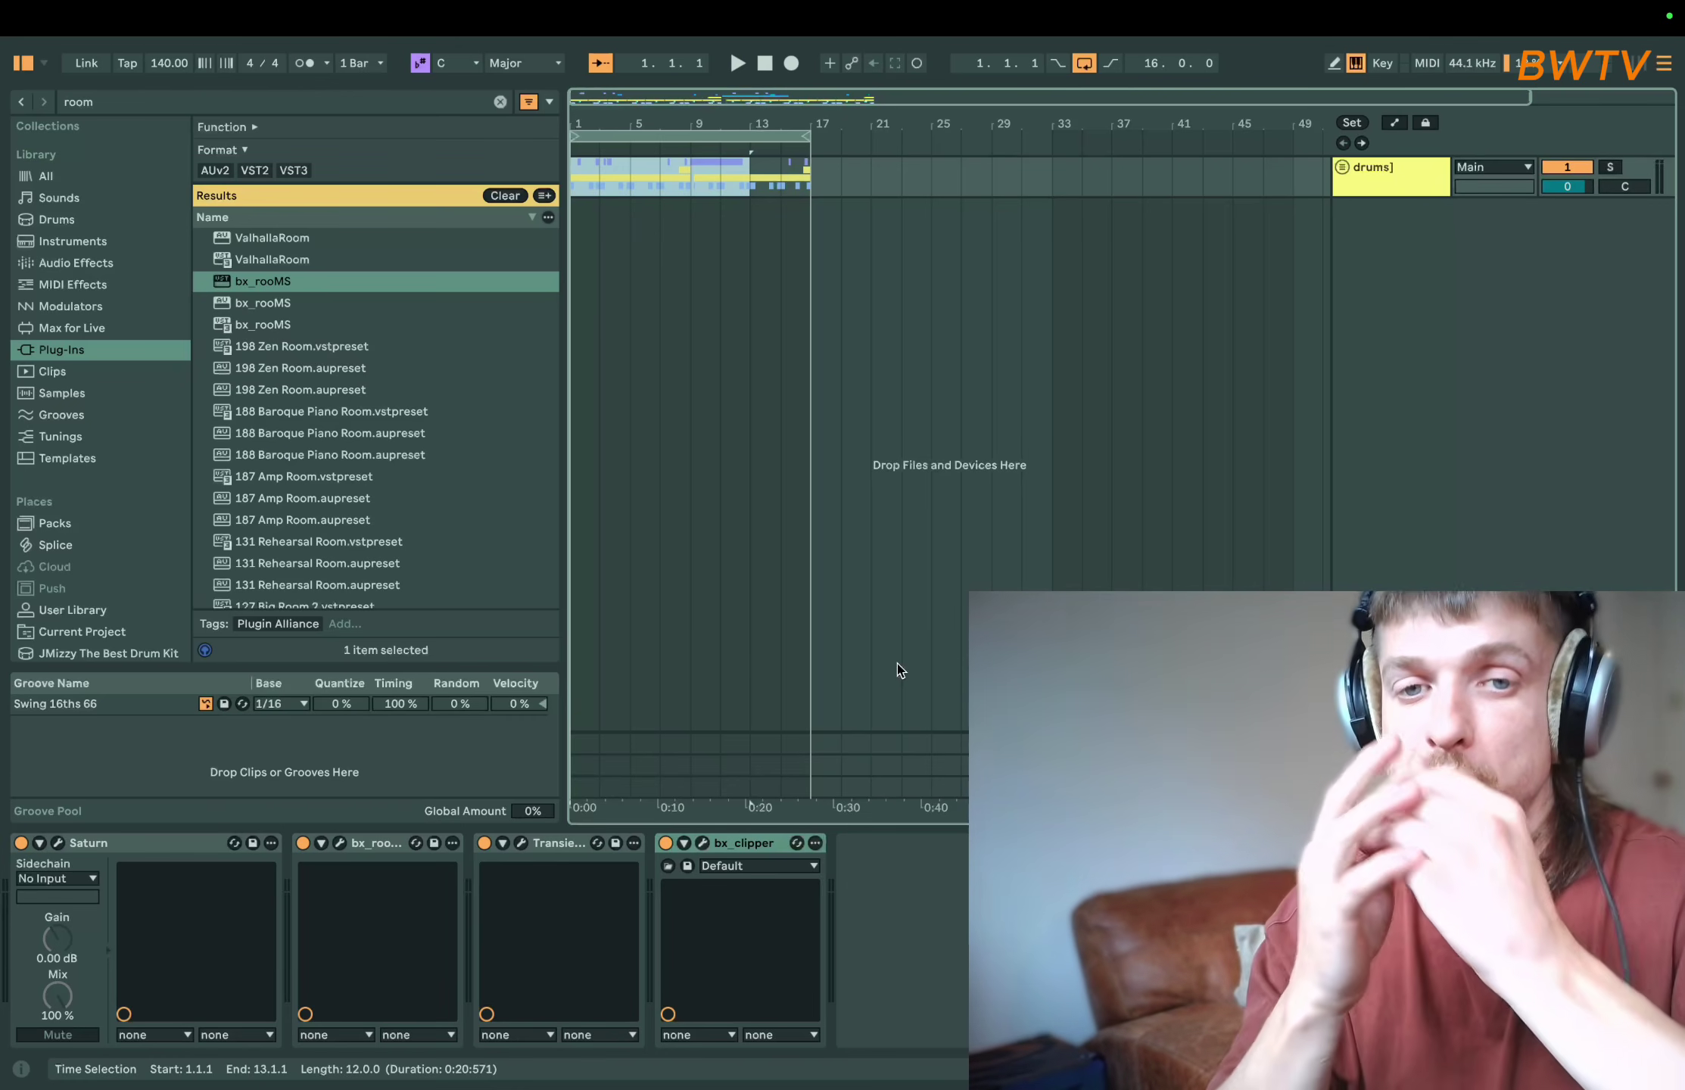
- Search the whole library for srm and audition the rim one-shots from Srm_rimmm to Srm_rim phs 24plus
key(super+f)
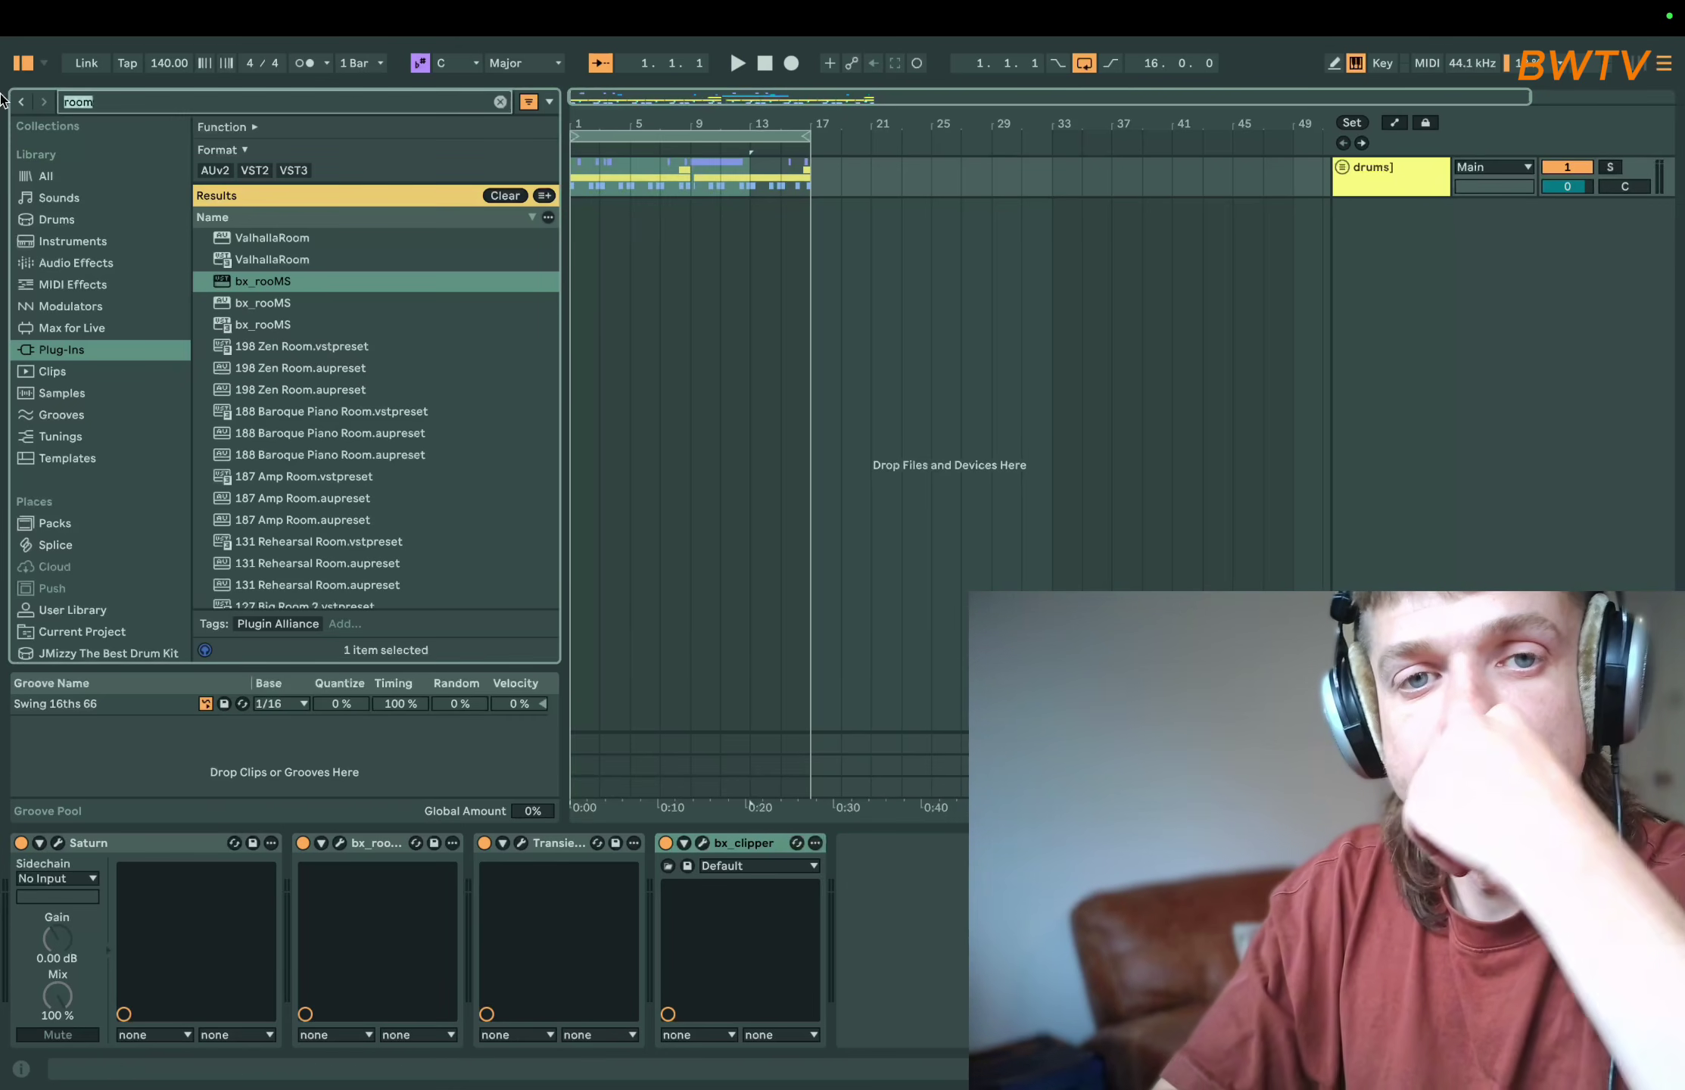
text(srm)
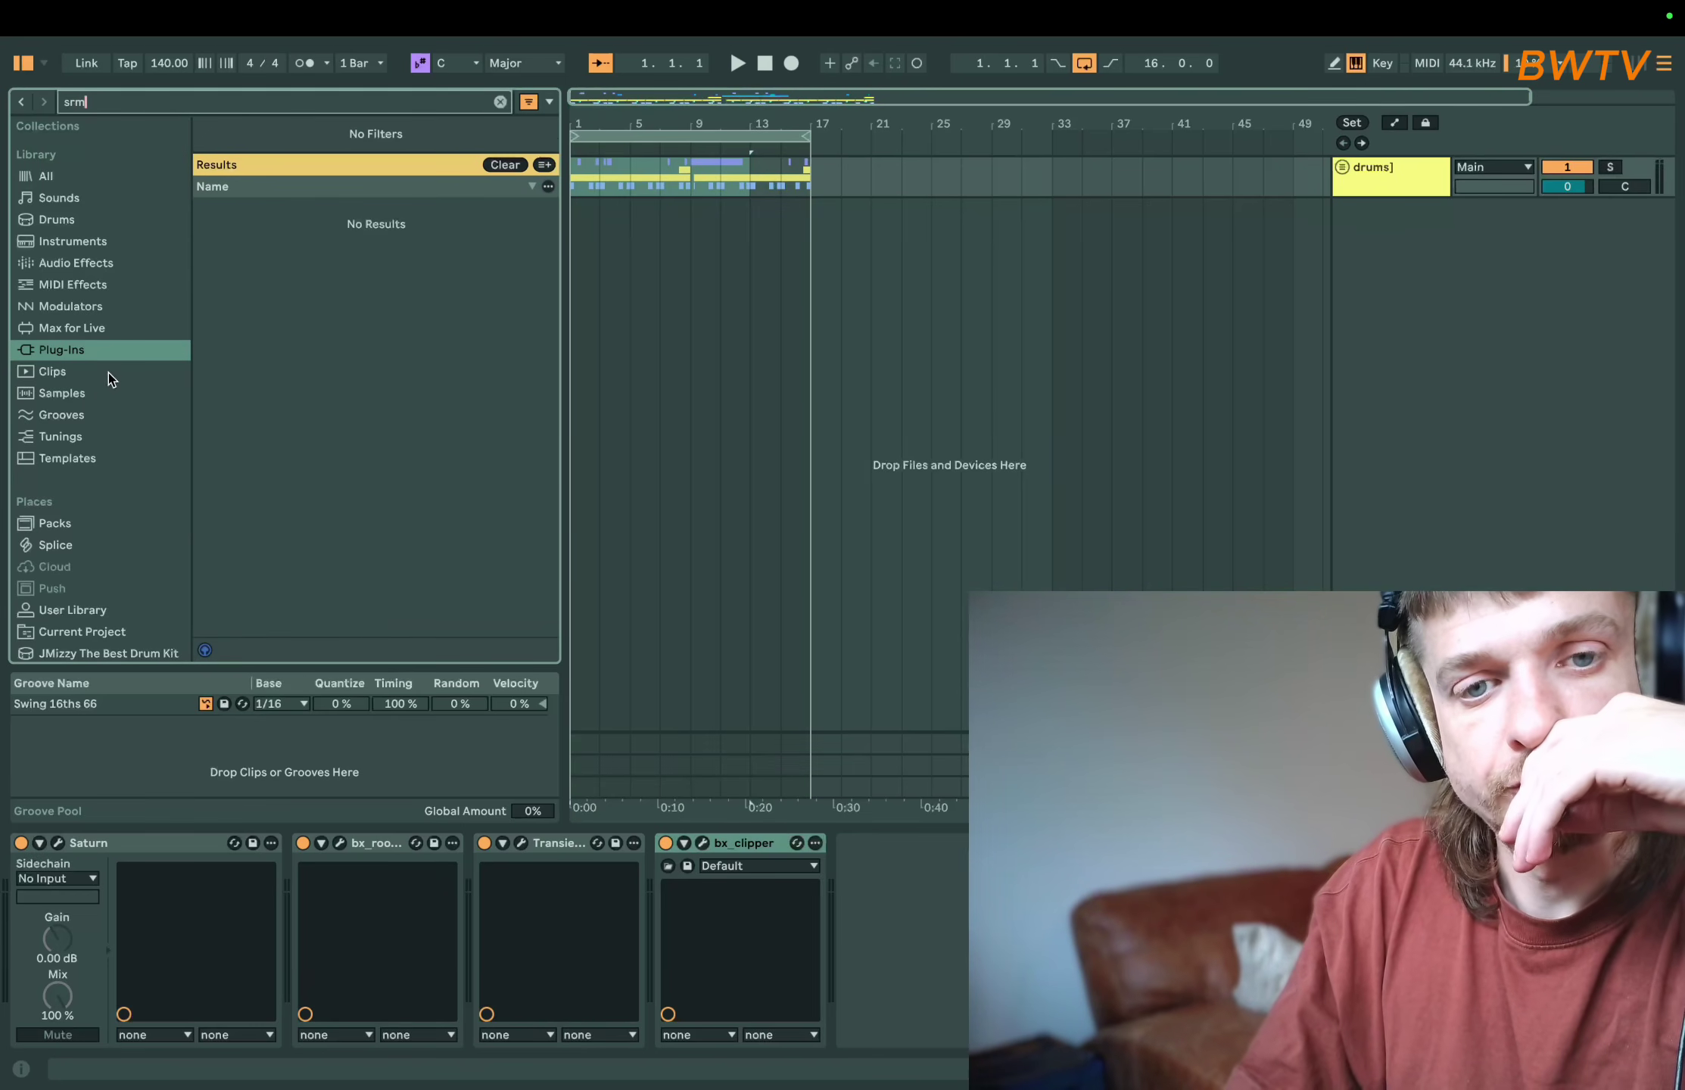
click(75, 175)
click(413, 474)
scroll(413, 469, down, 10)
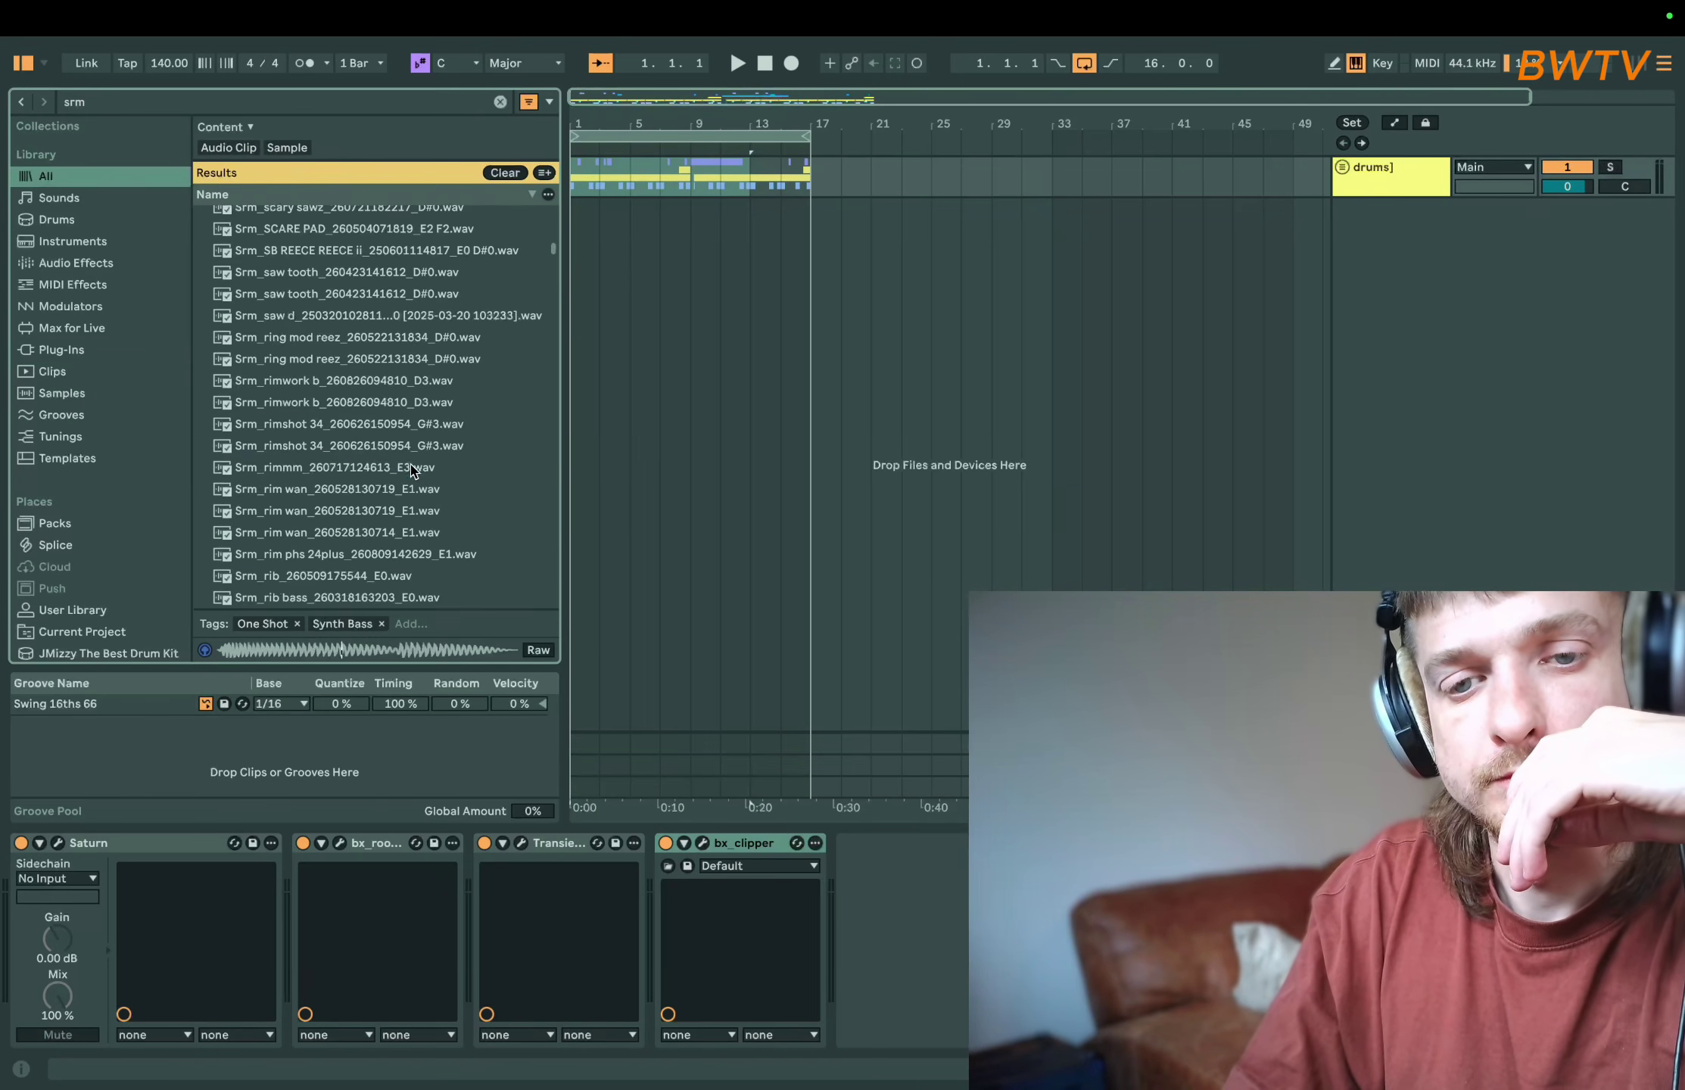
click(412, 467)
key(Down)
key(Down)
key(Down)
key(Down)
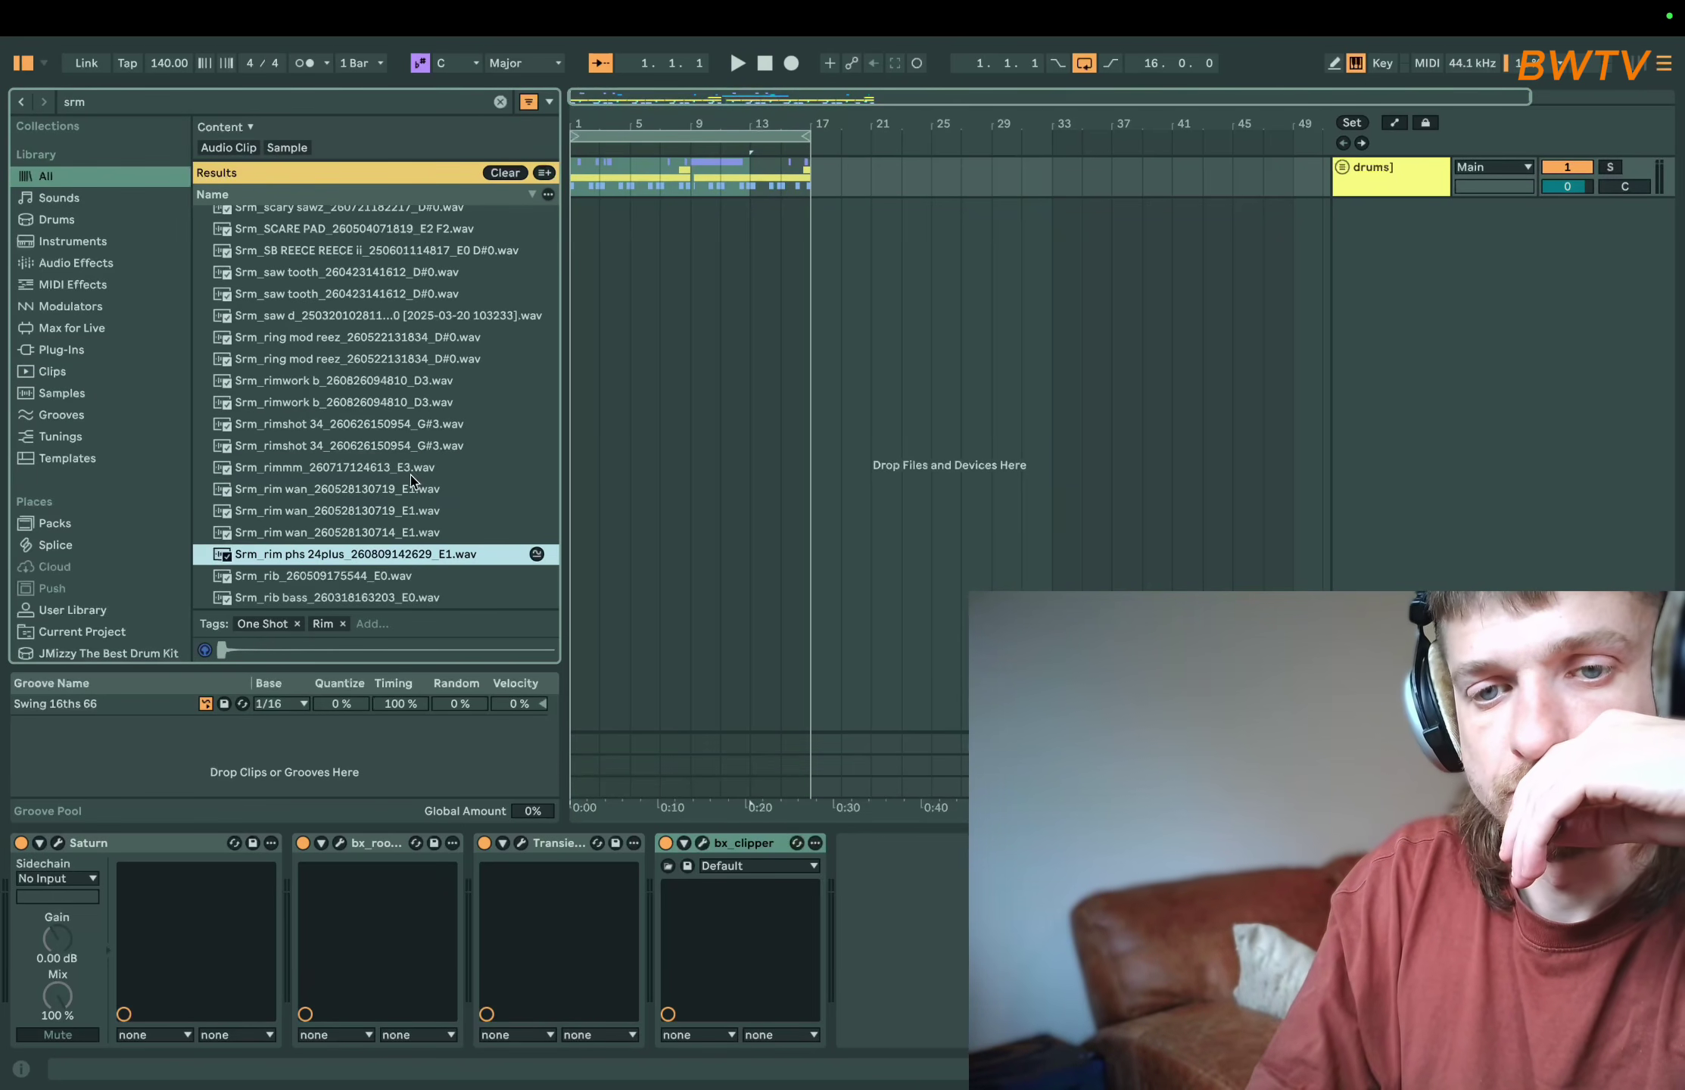
drag(408, 510, 685, 405)
drag(610, 320, 610, 320)
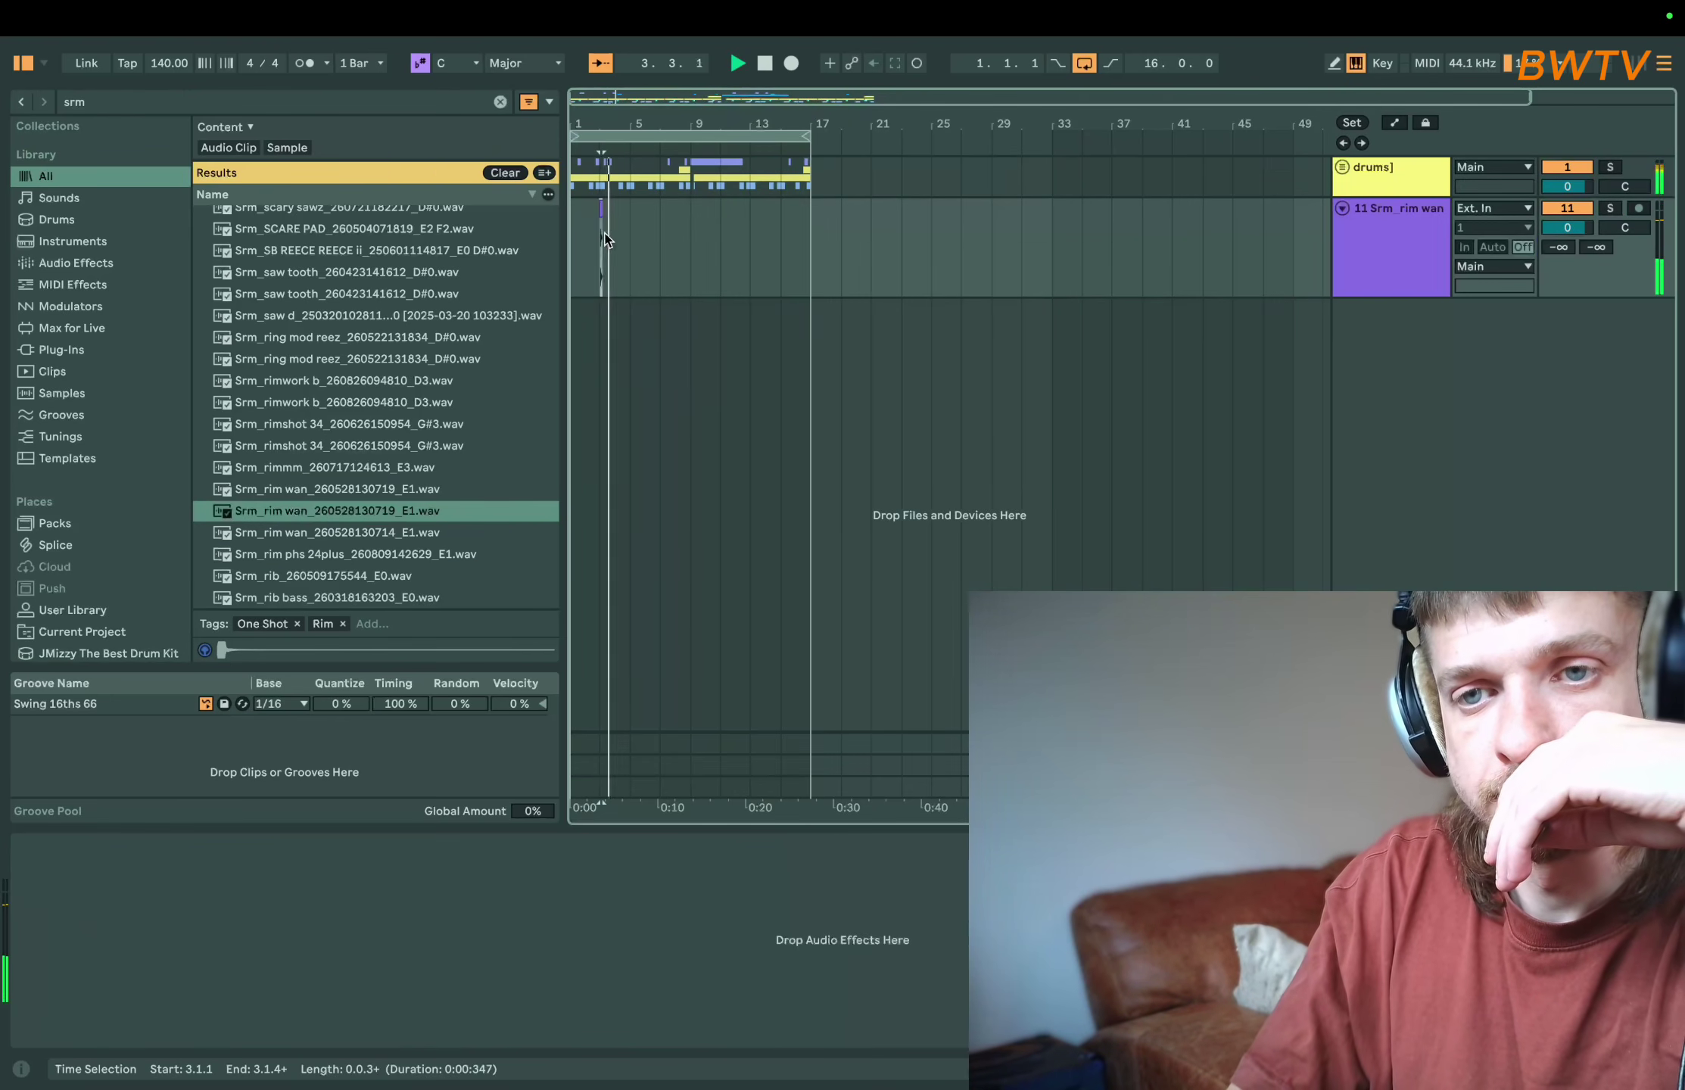
key(plus)
key(plus)
drag(718, 209, 614, 209)
key(space)
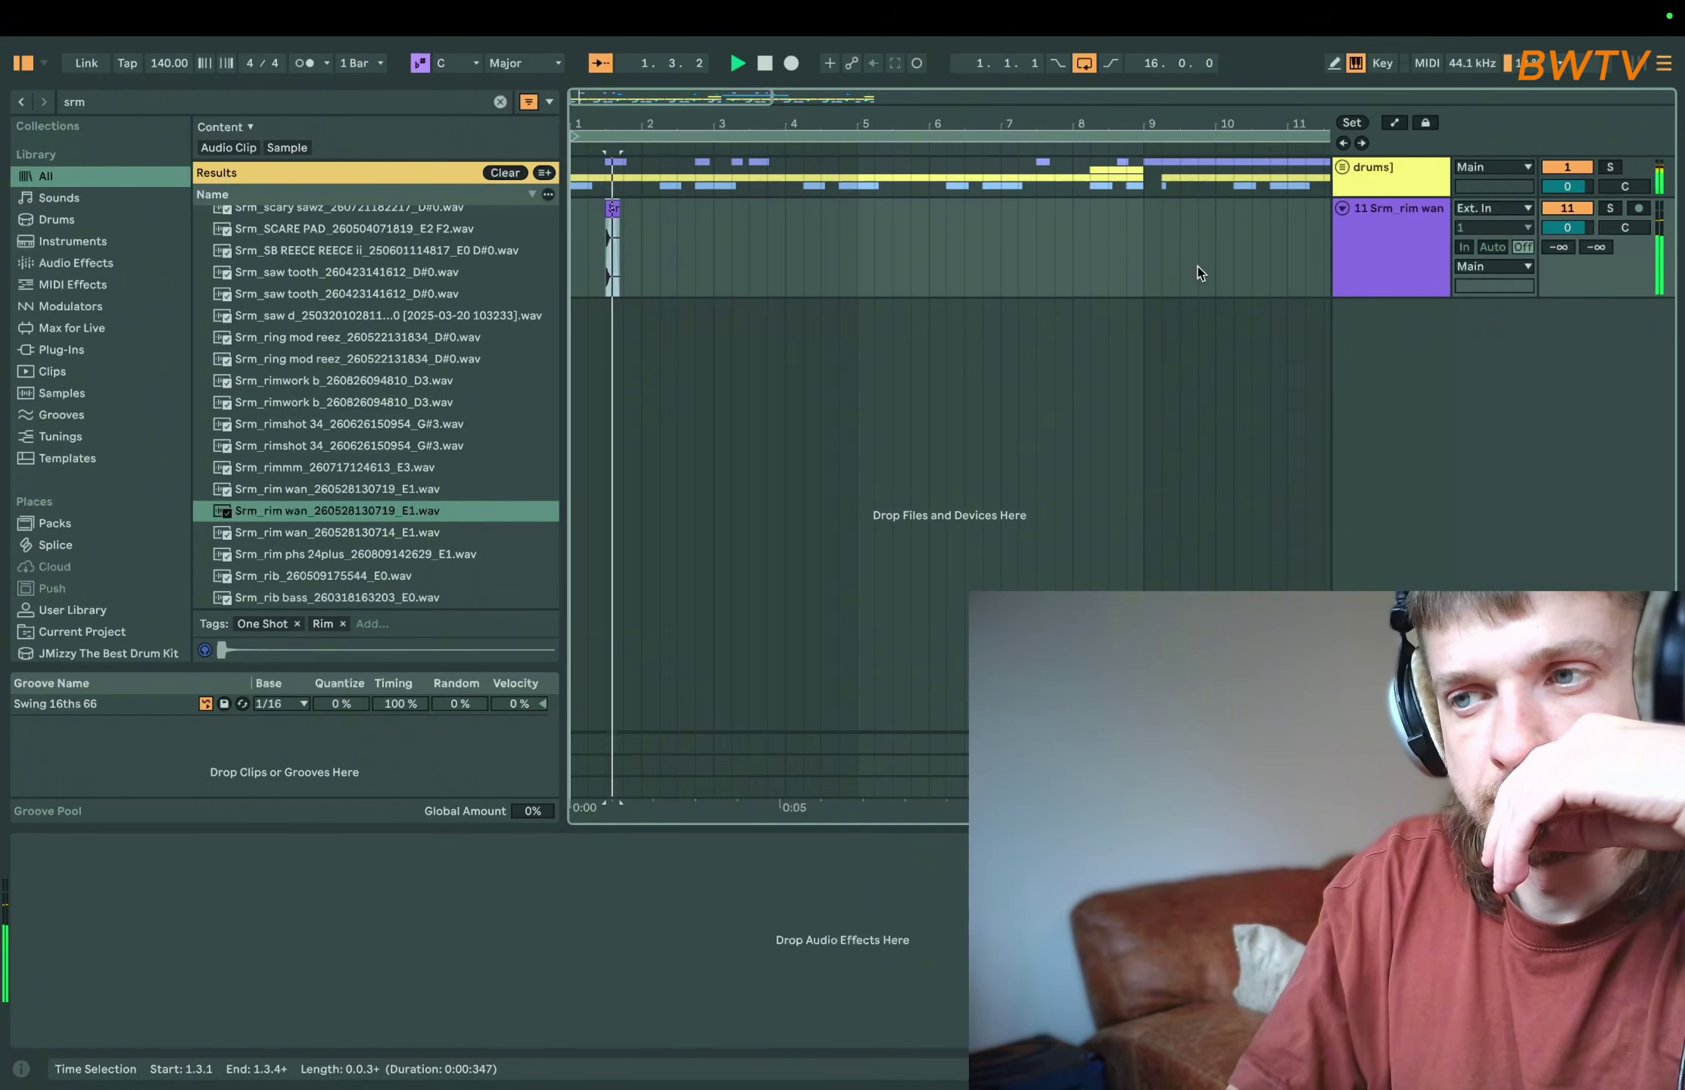
- Move the Srm_rim wan track into the drums group and play the loop with it
drag(1557, 251, 1565, 240)
key(space)
key(space)
drag(1411, 209, 1408, 191)
key(space)
key(space)
scroll(850, 307, down, 5)
scroll(853, 314, down, 4)
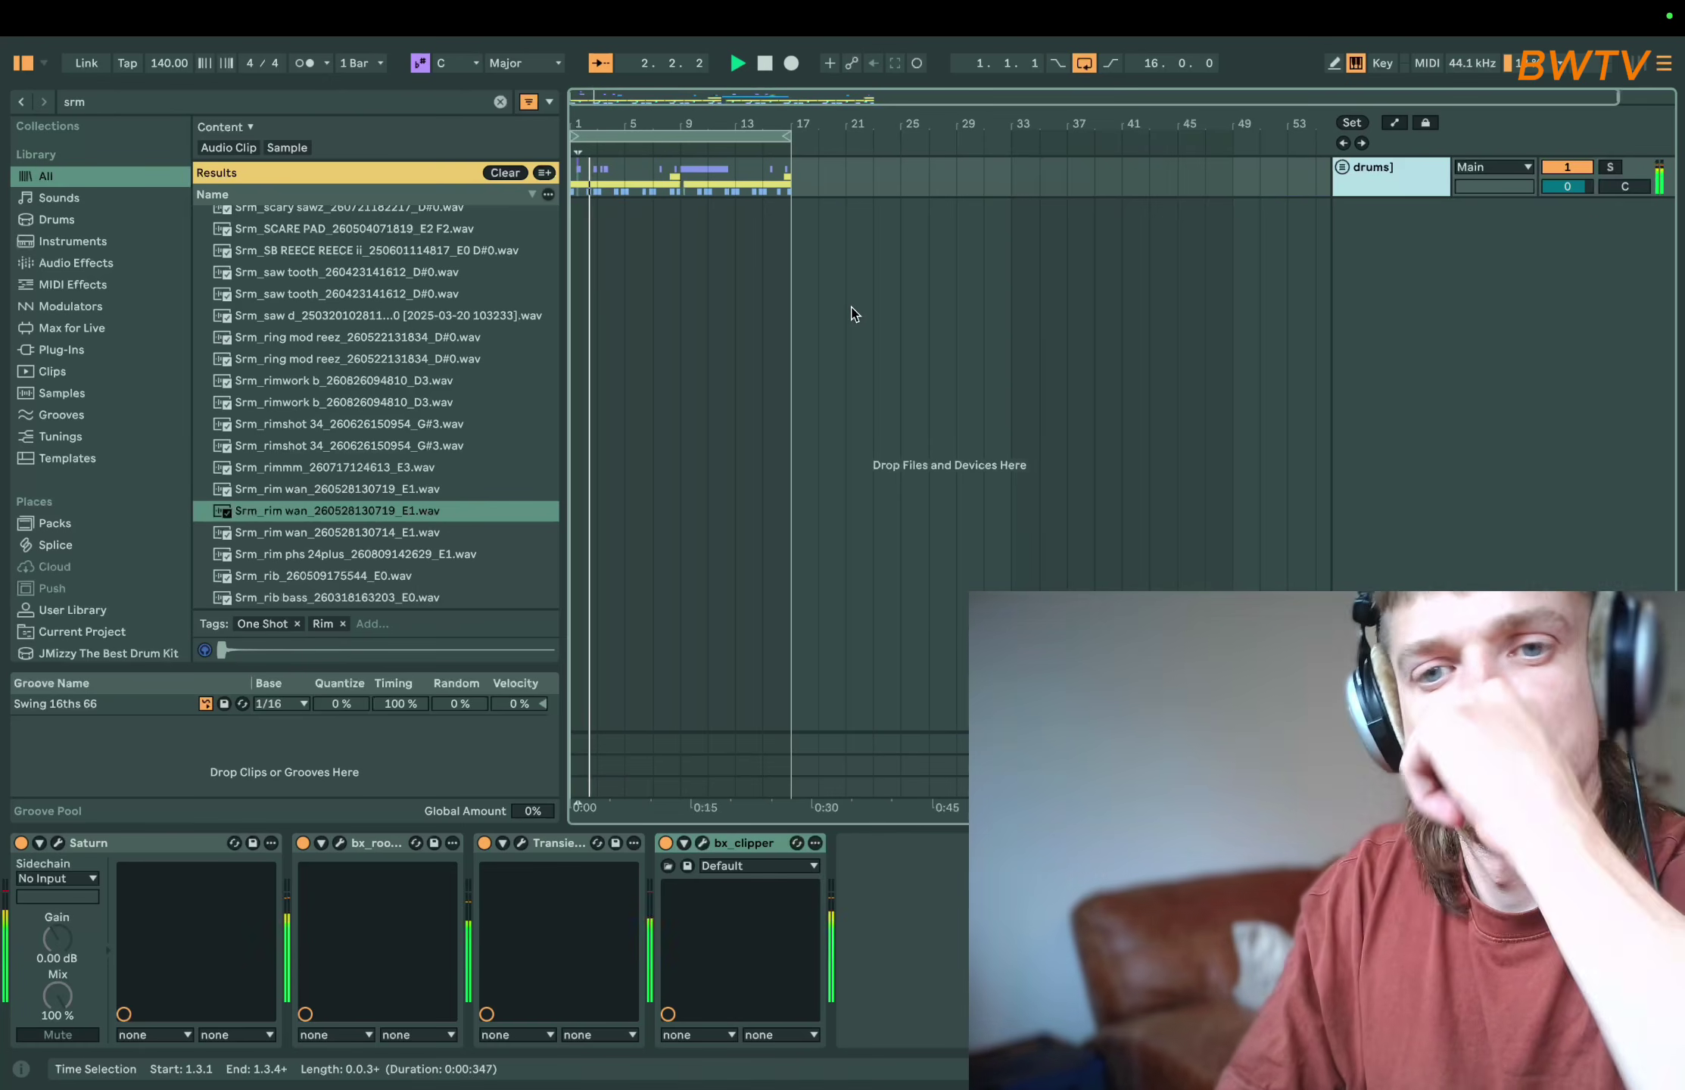
- Audition srm samples from the Srm_HYP FROG and Srm_bwtv fm fog super2 renders down to the first Srm_ - Init - one-shots
scroll(454, 364, down, 10)
click(379, 453)
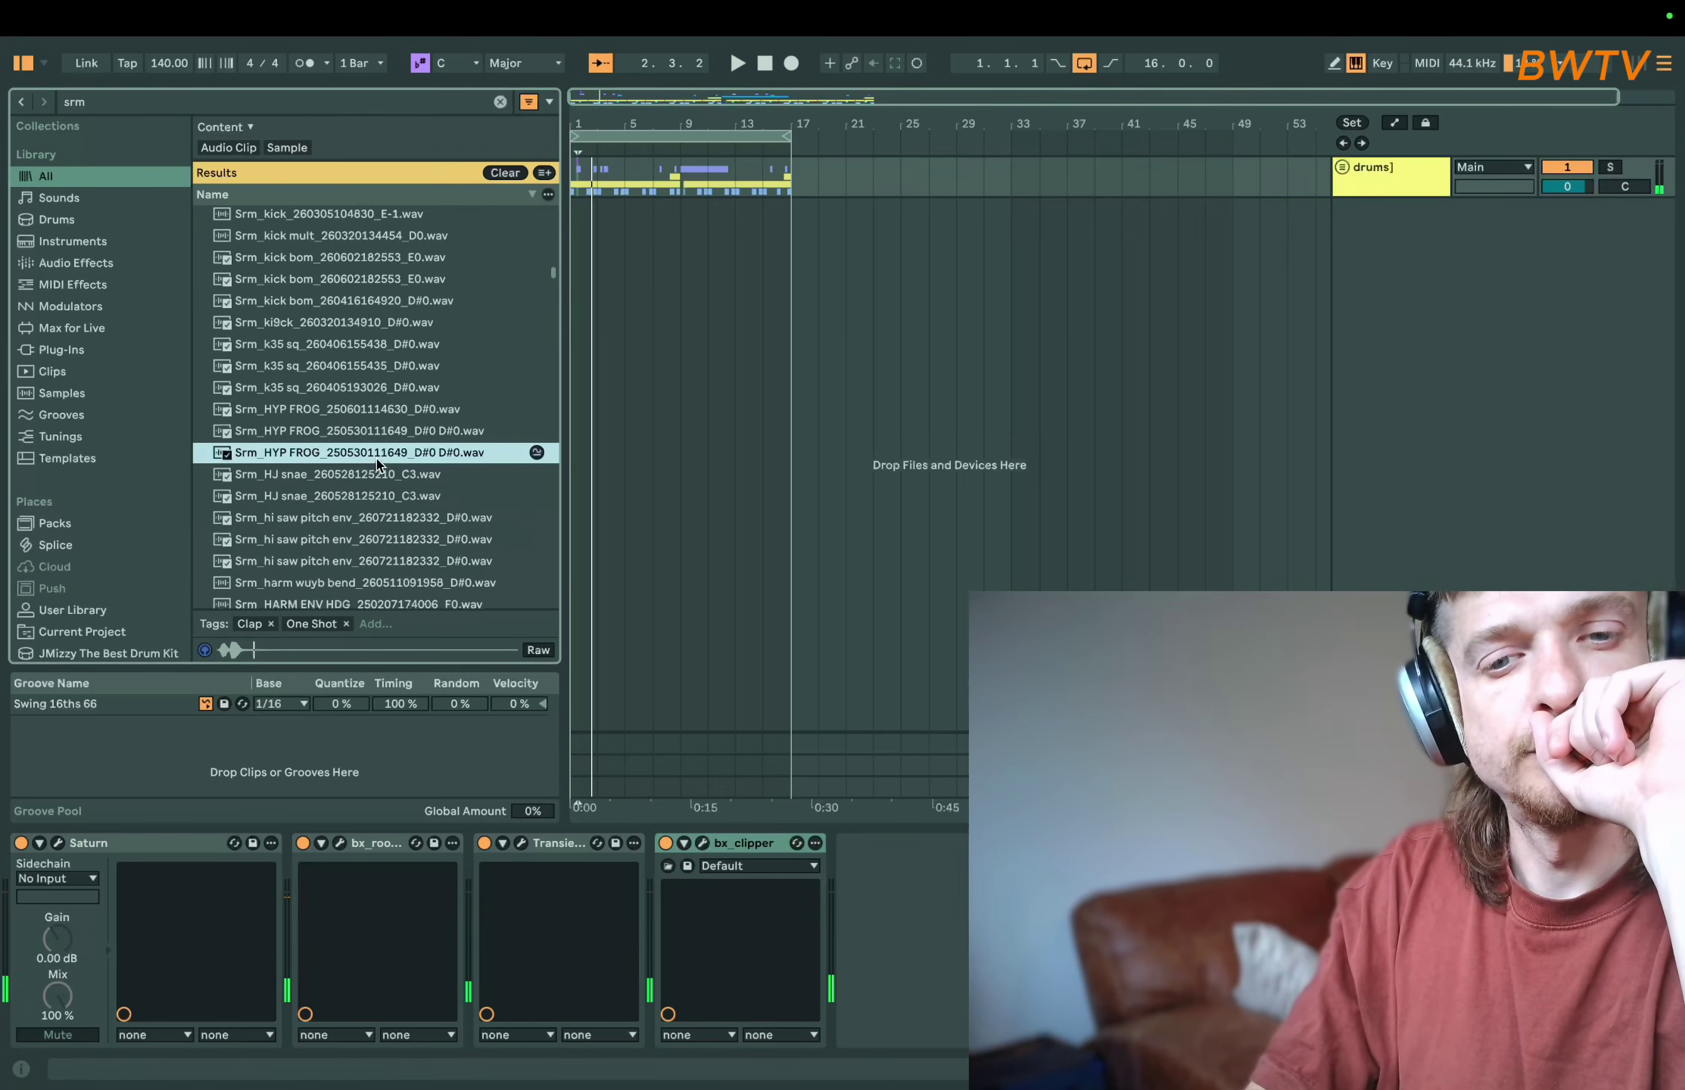
click(360, 517)
scroll(359, 516, down, 10)
click(359, 554)
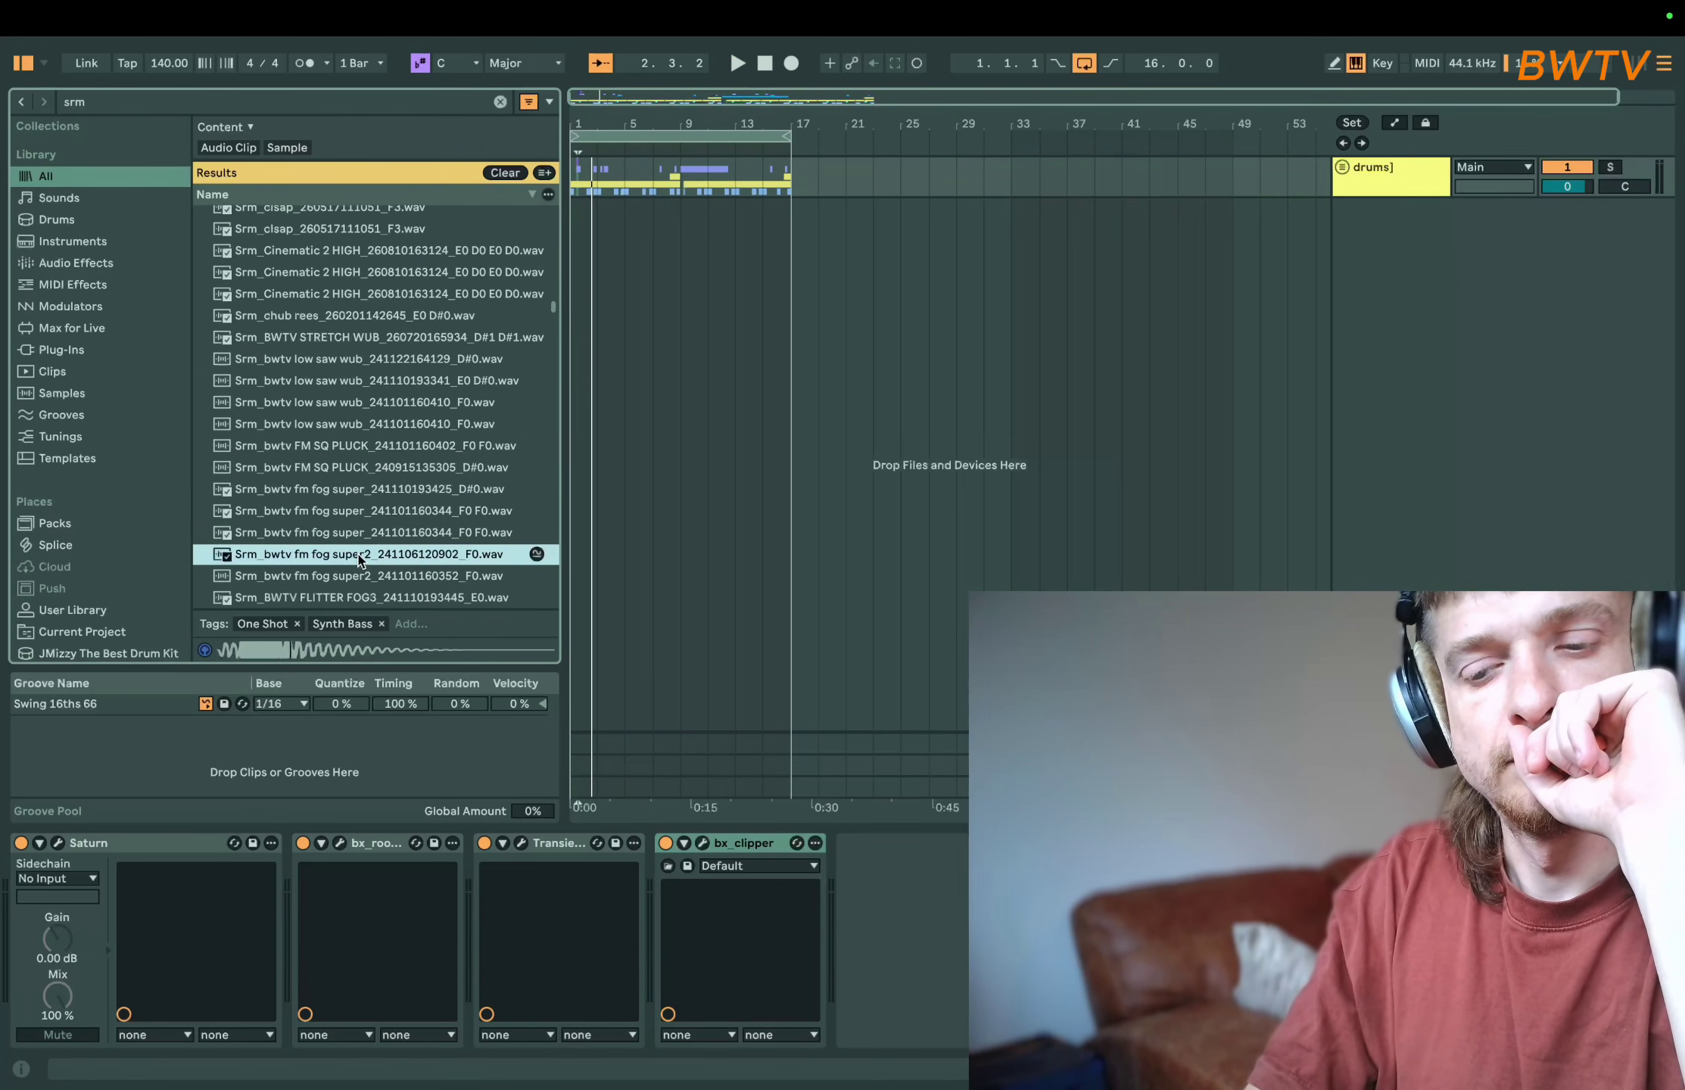
click(358, 554)
click(358, 554)
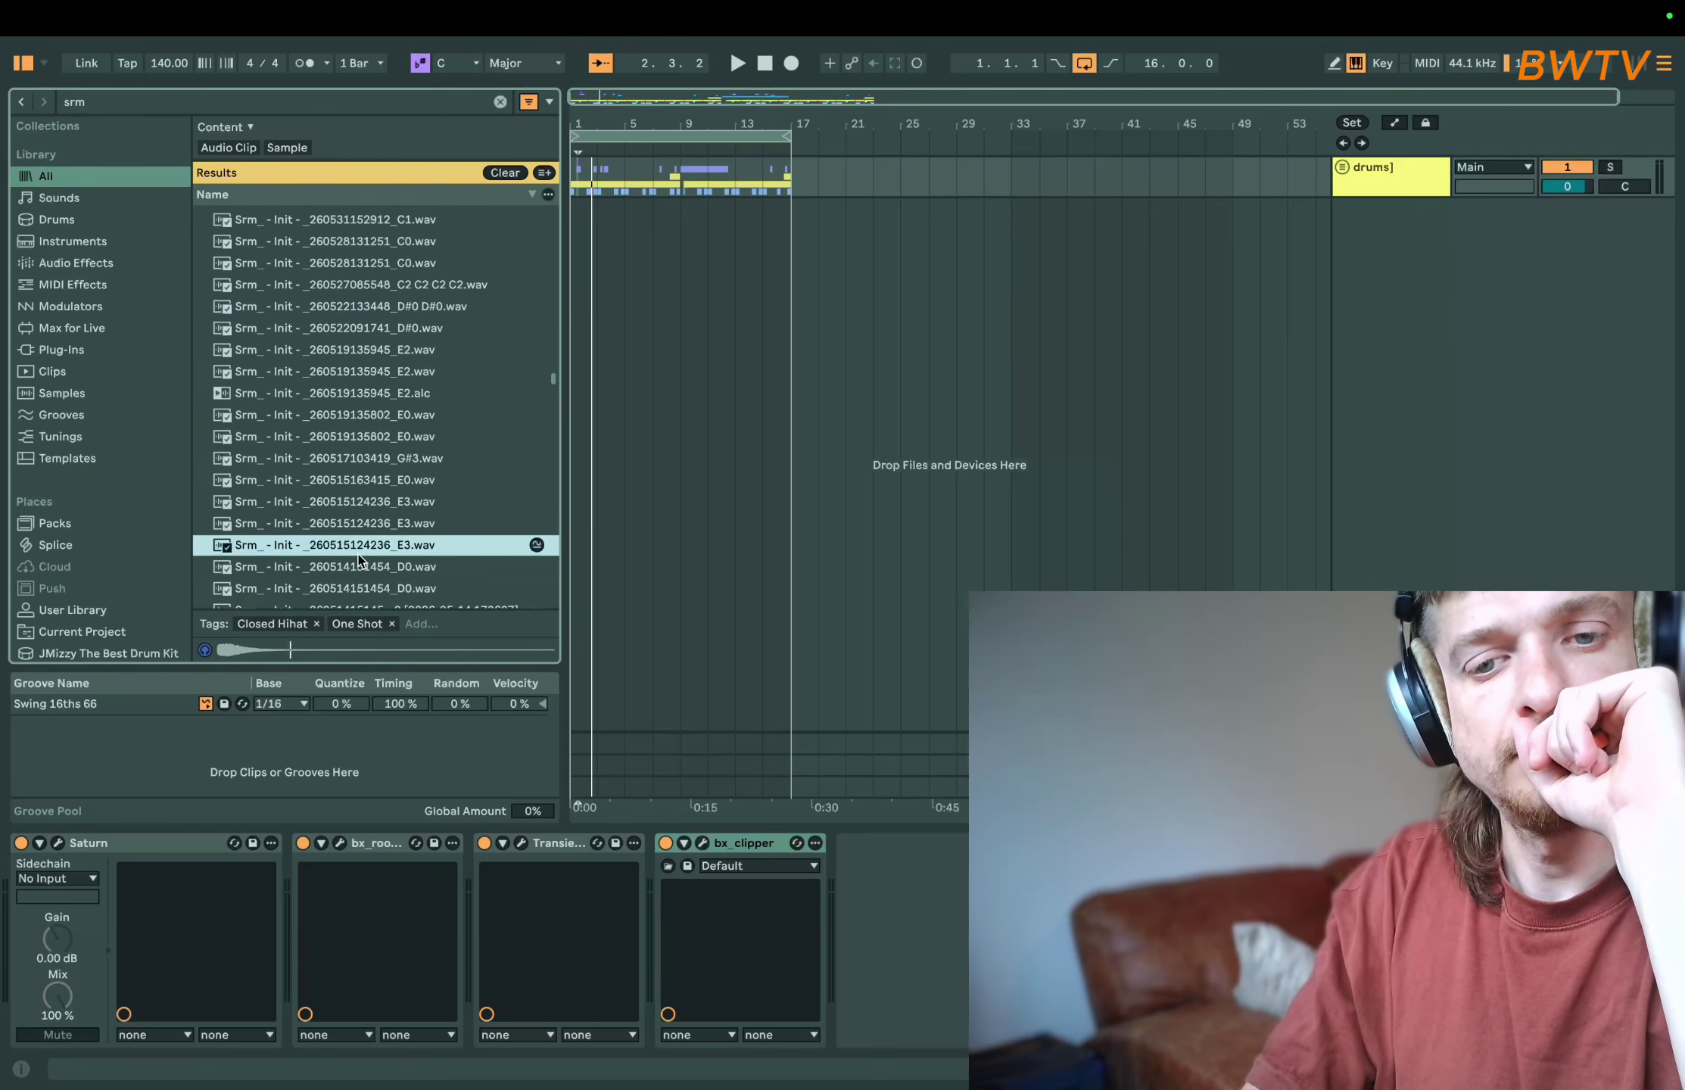
scroll(358, 554, down, 6)
click(358, 560)
click(358, 454)
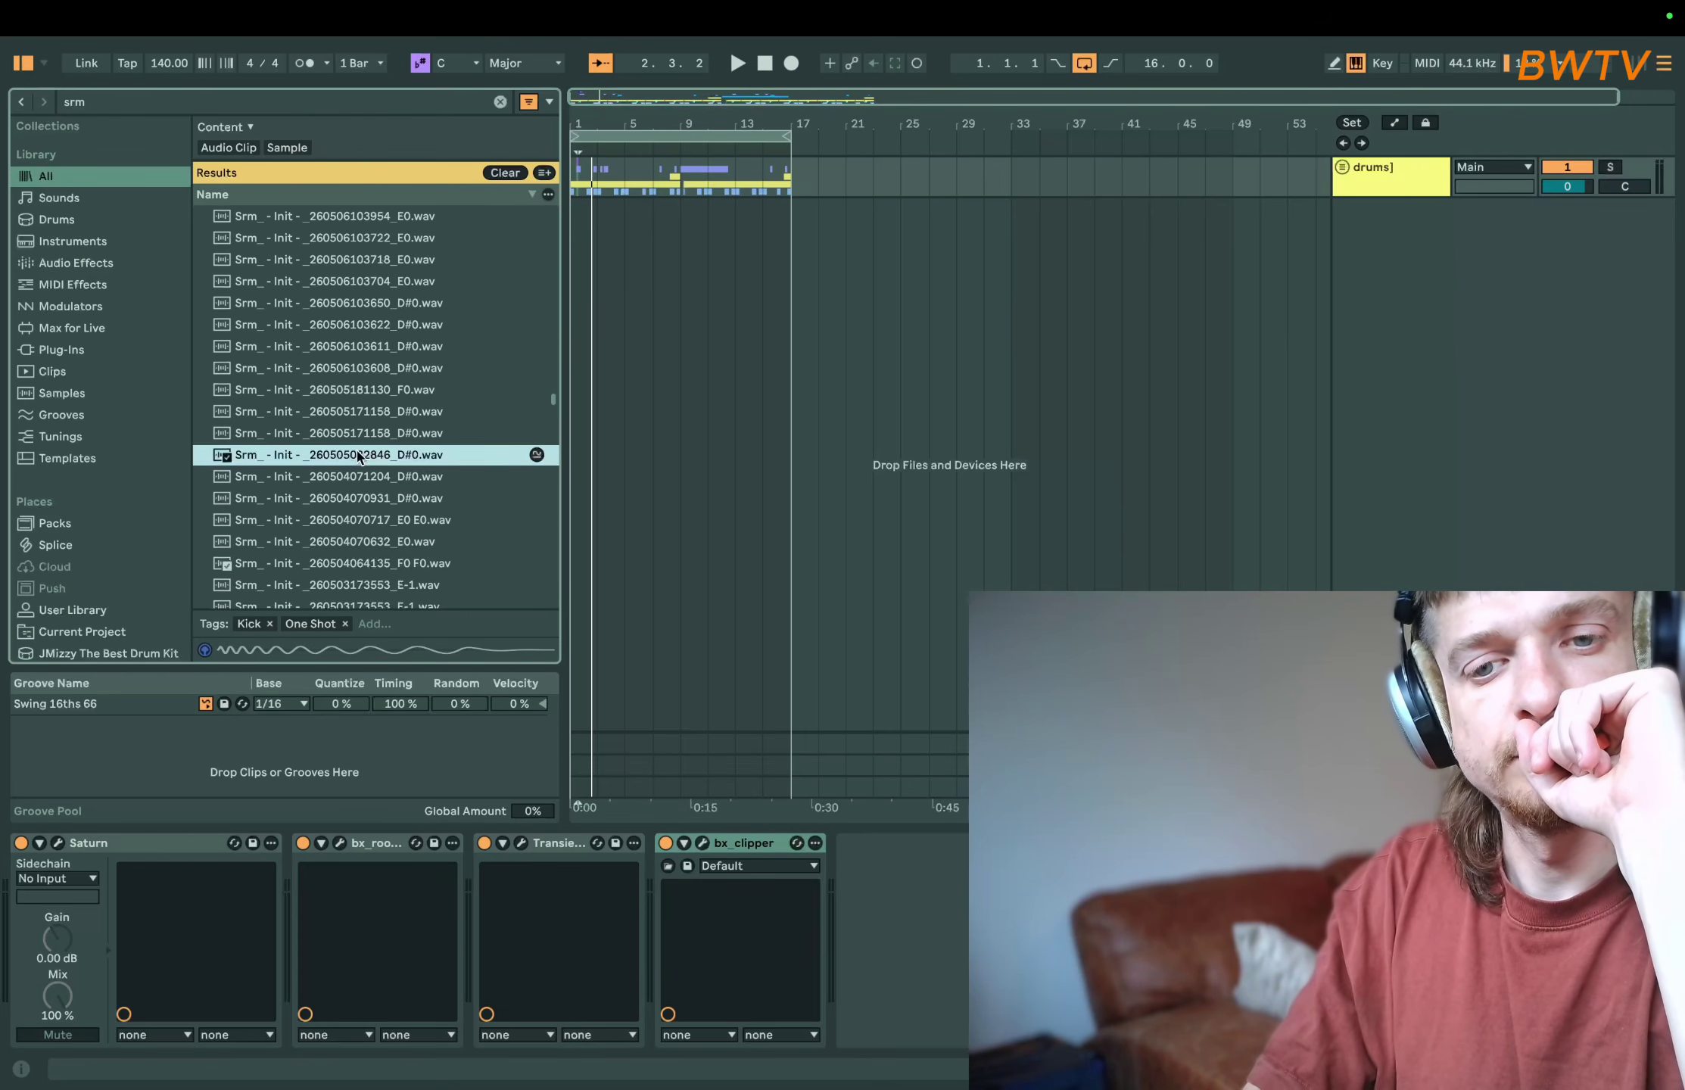
scroll(358, 456, down, 5)
click(358, 457)
click(344, 373)
scroll(340, 439, down, 5)
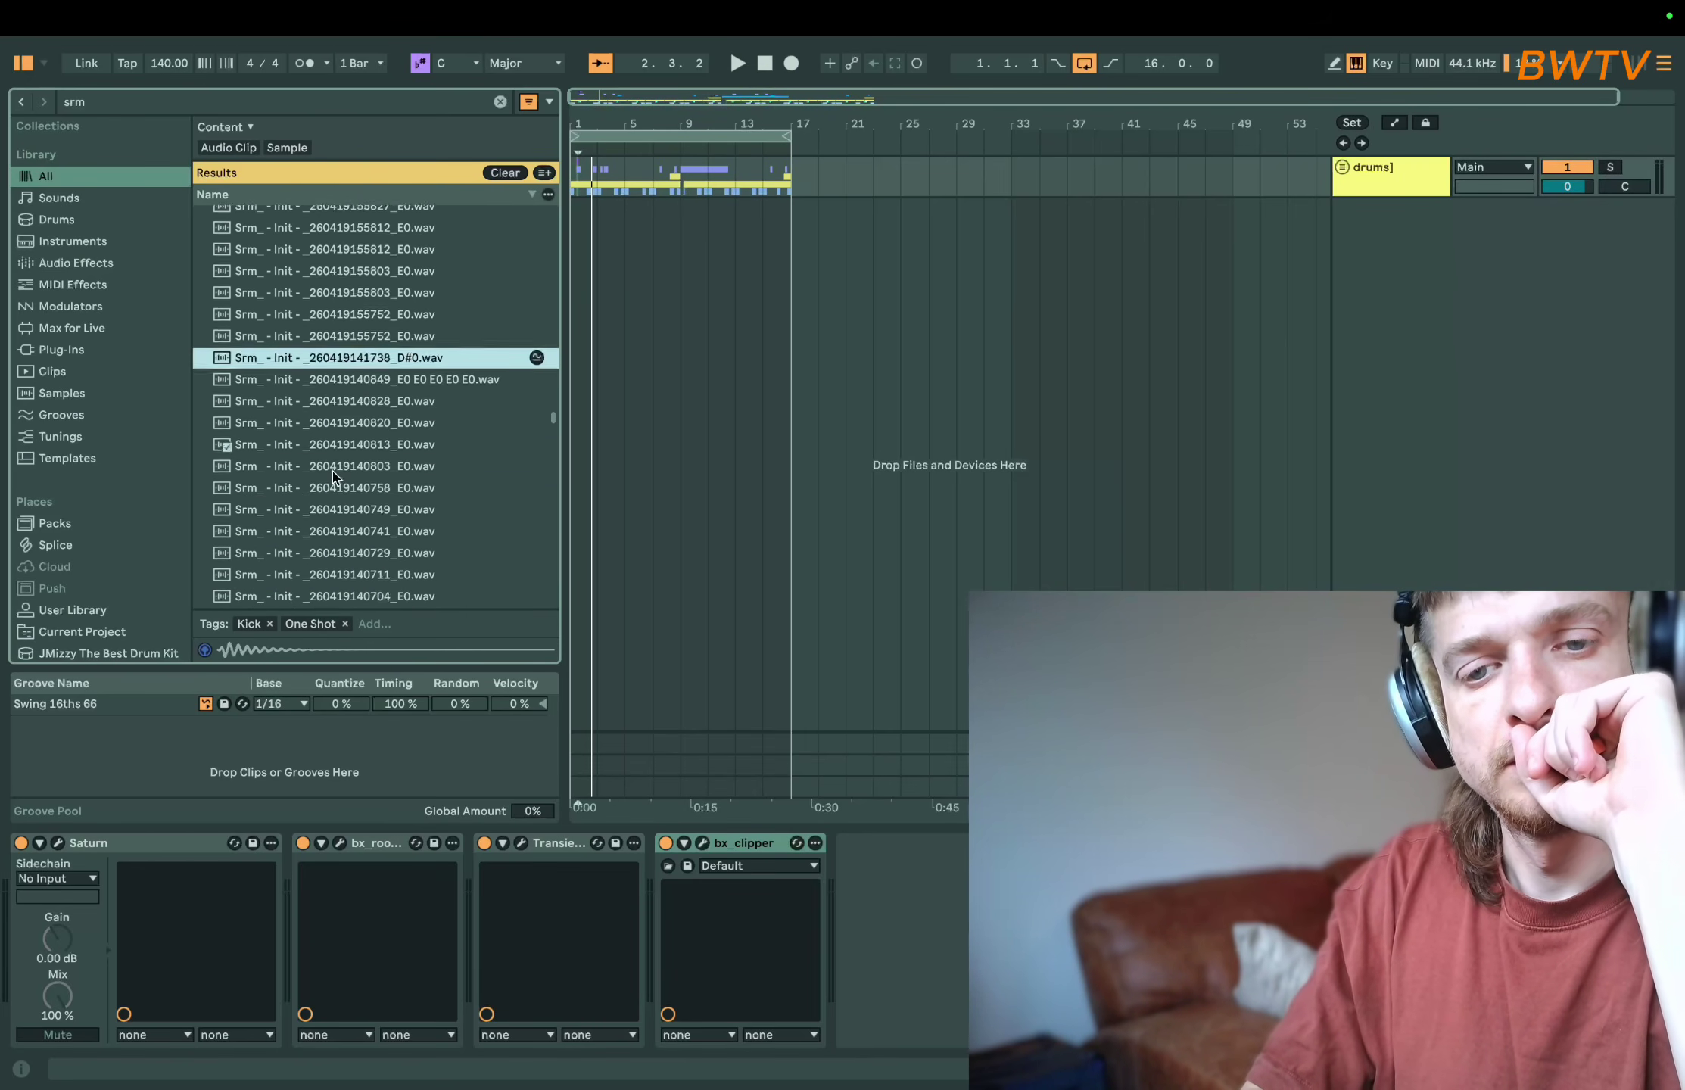
click(334, 473)
key(Down)
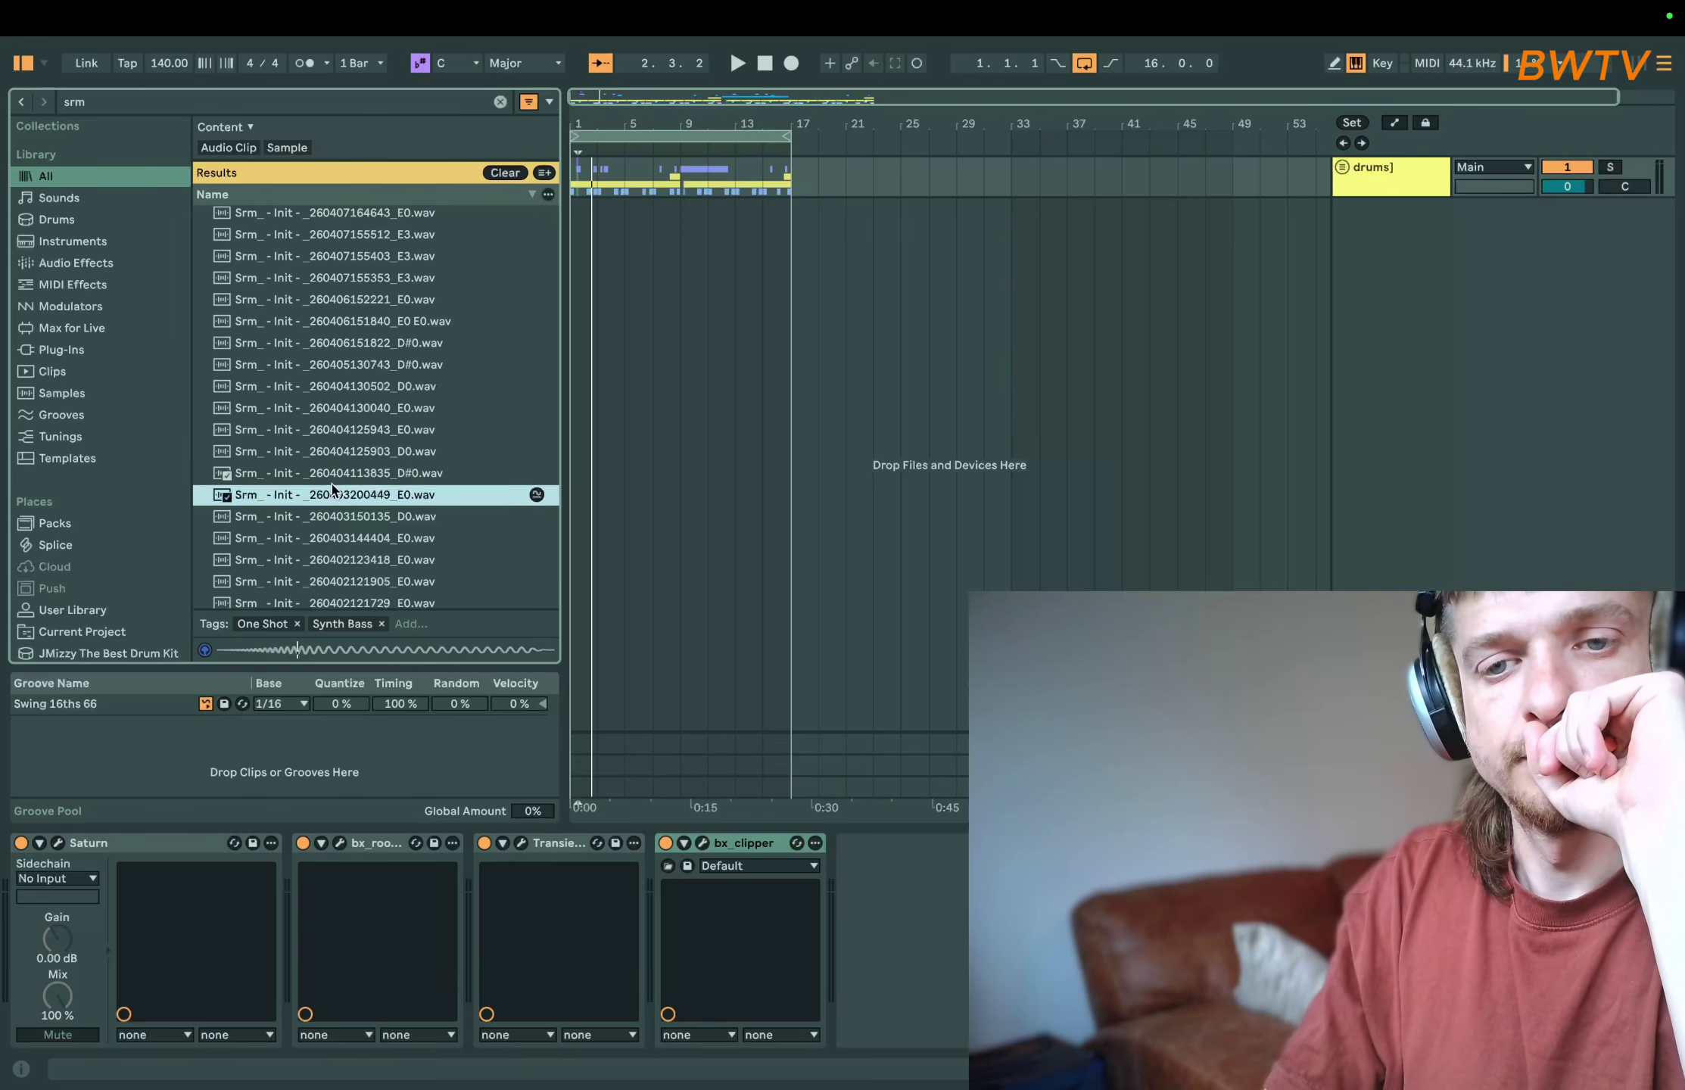
key(Down)
key(Down)
key(Up)
key(Up)
key(Up)
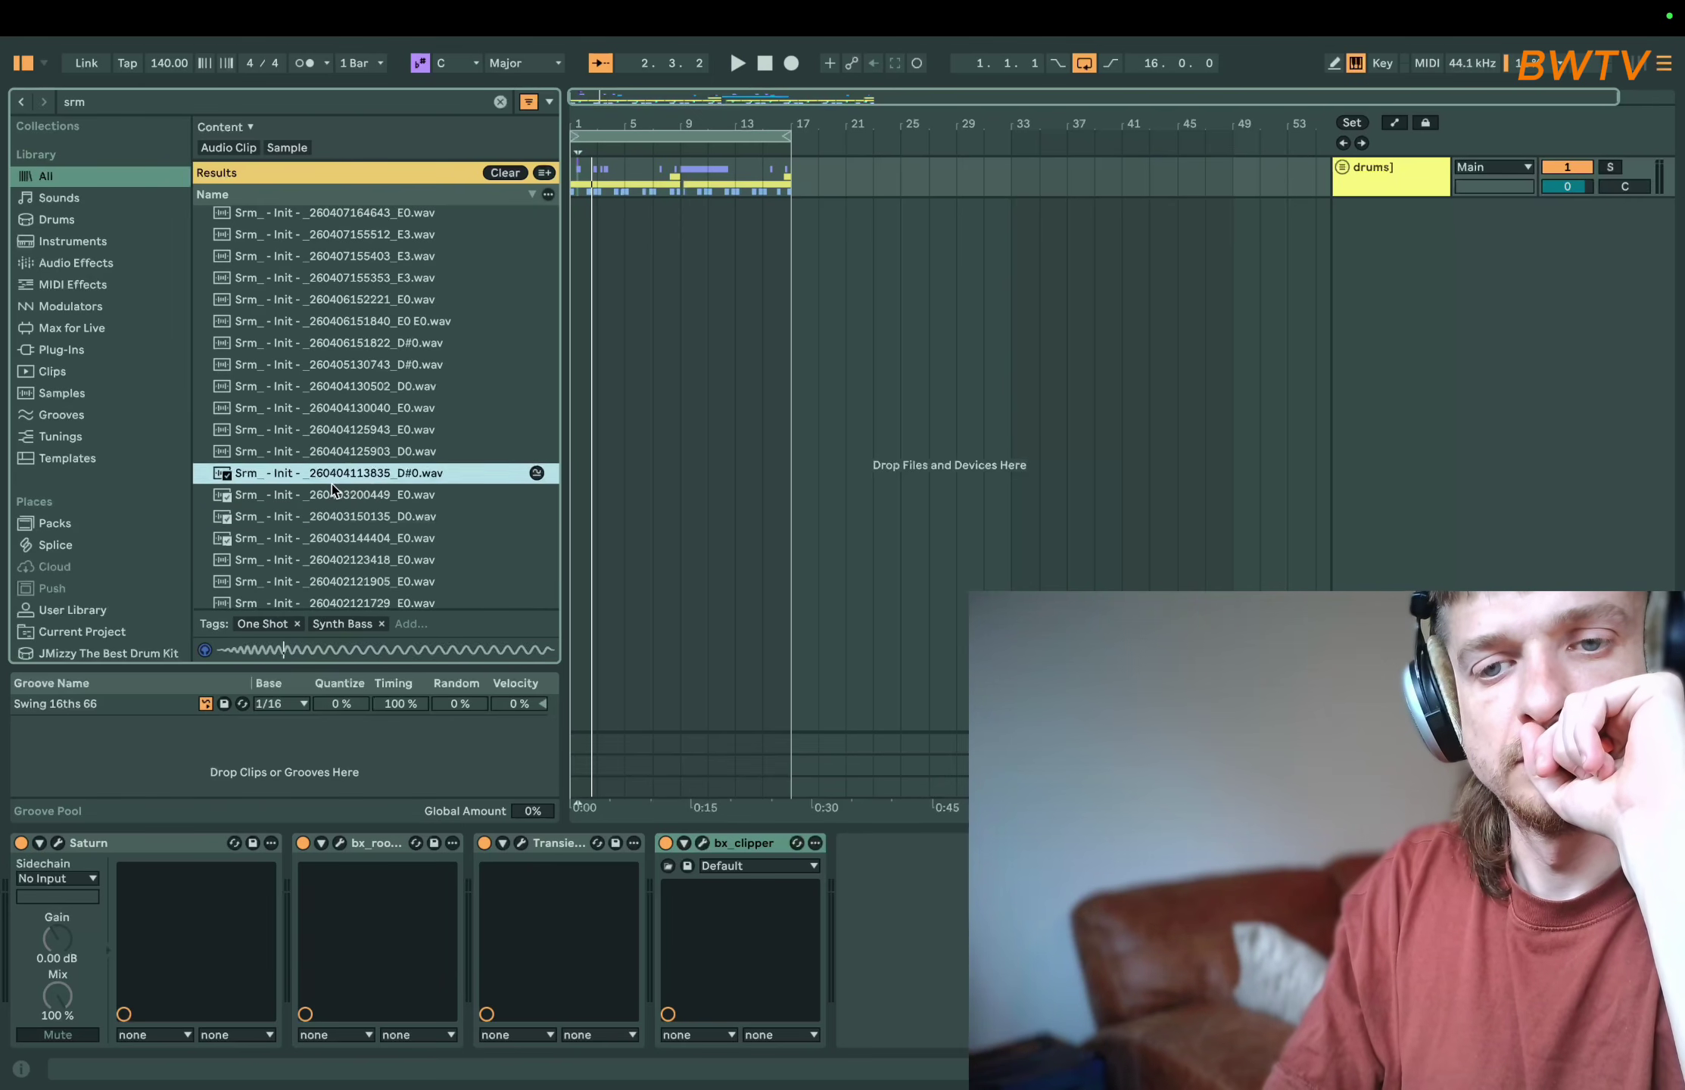
key(Up)
key(Down)
drag(331, 485, 579, 279)
scroll(579, 279, up, 3)
key(space)
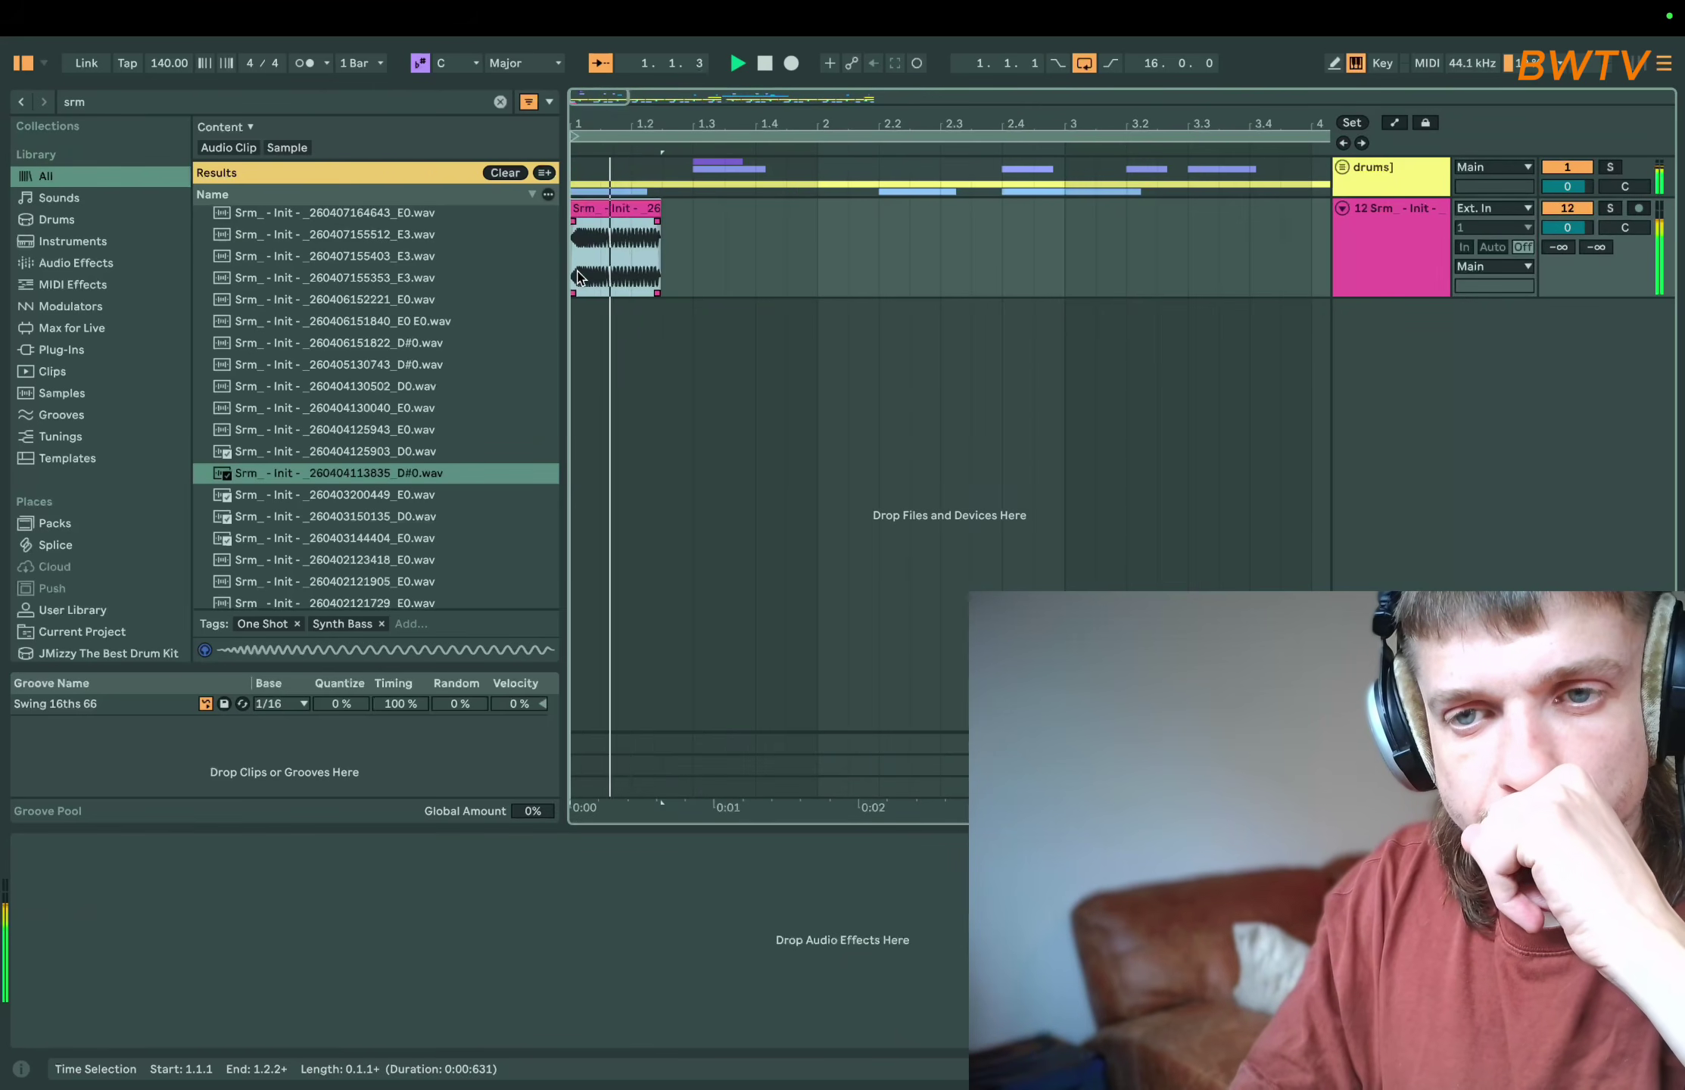
double_click(598, 199)
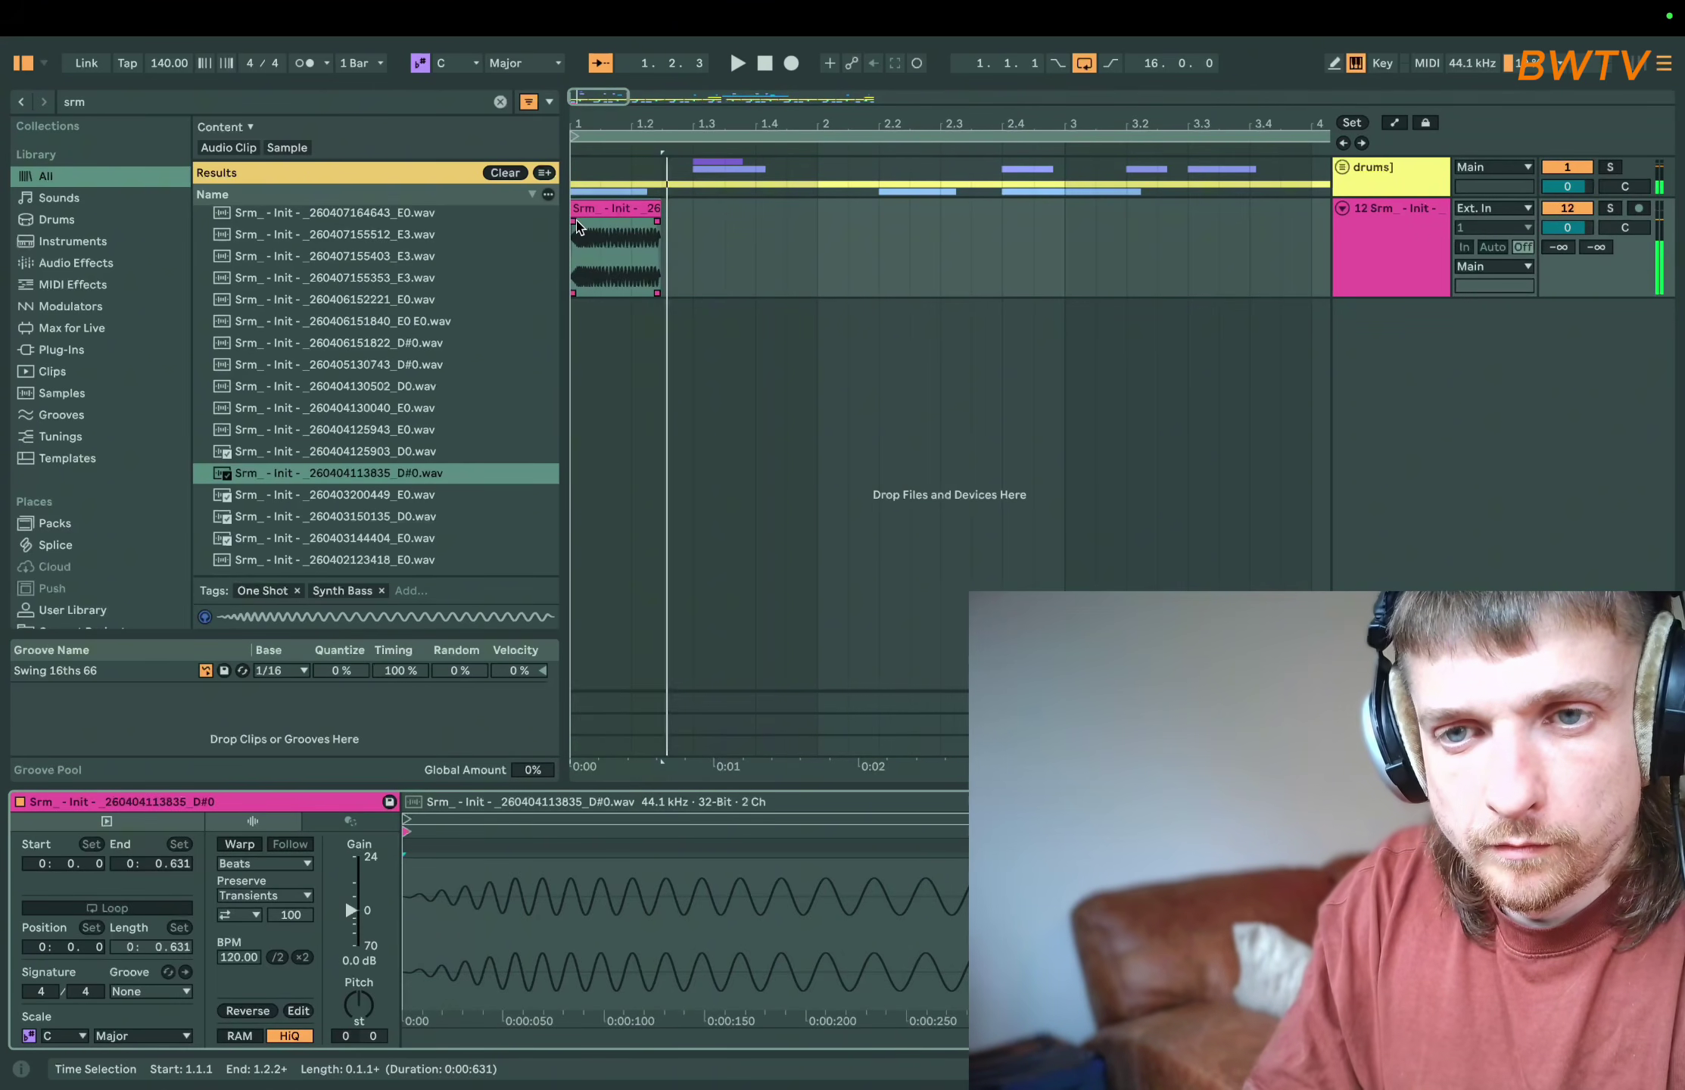
scroll(577, 226, up, 2)
drag(575, 212, 610, 213)
key(space)
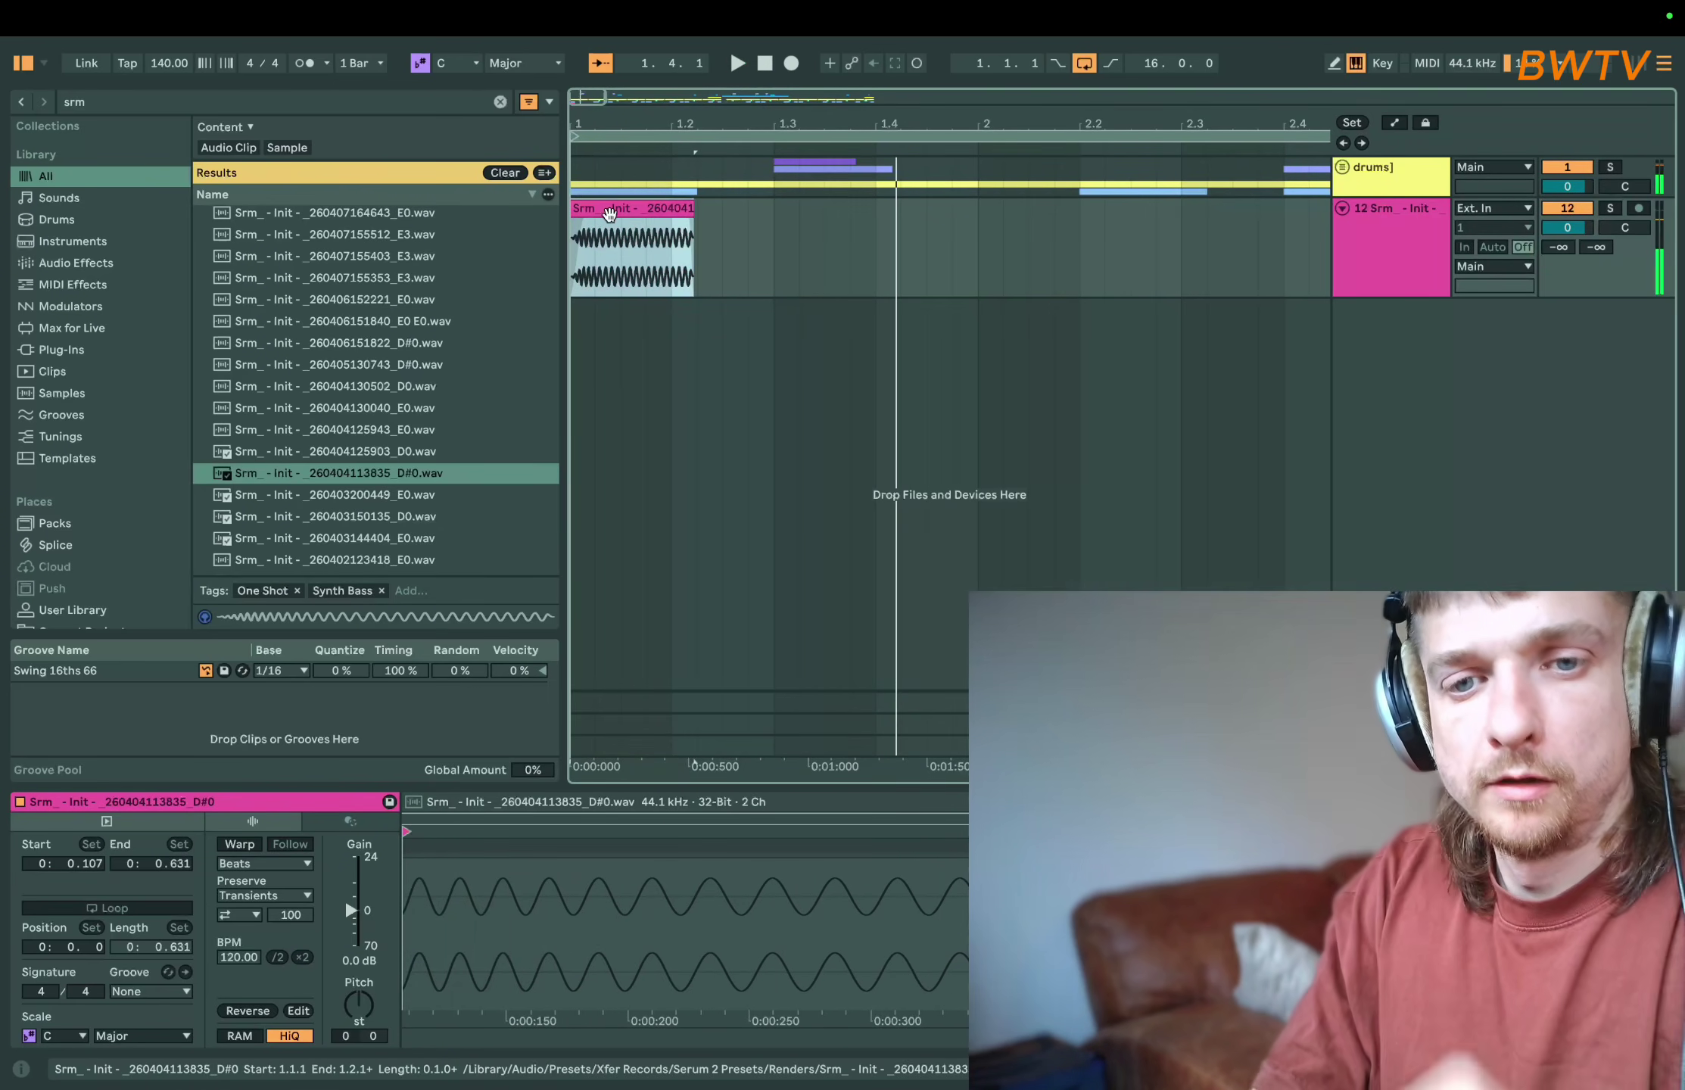
click(406, 517)
click(405, 497)
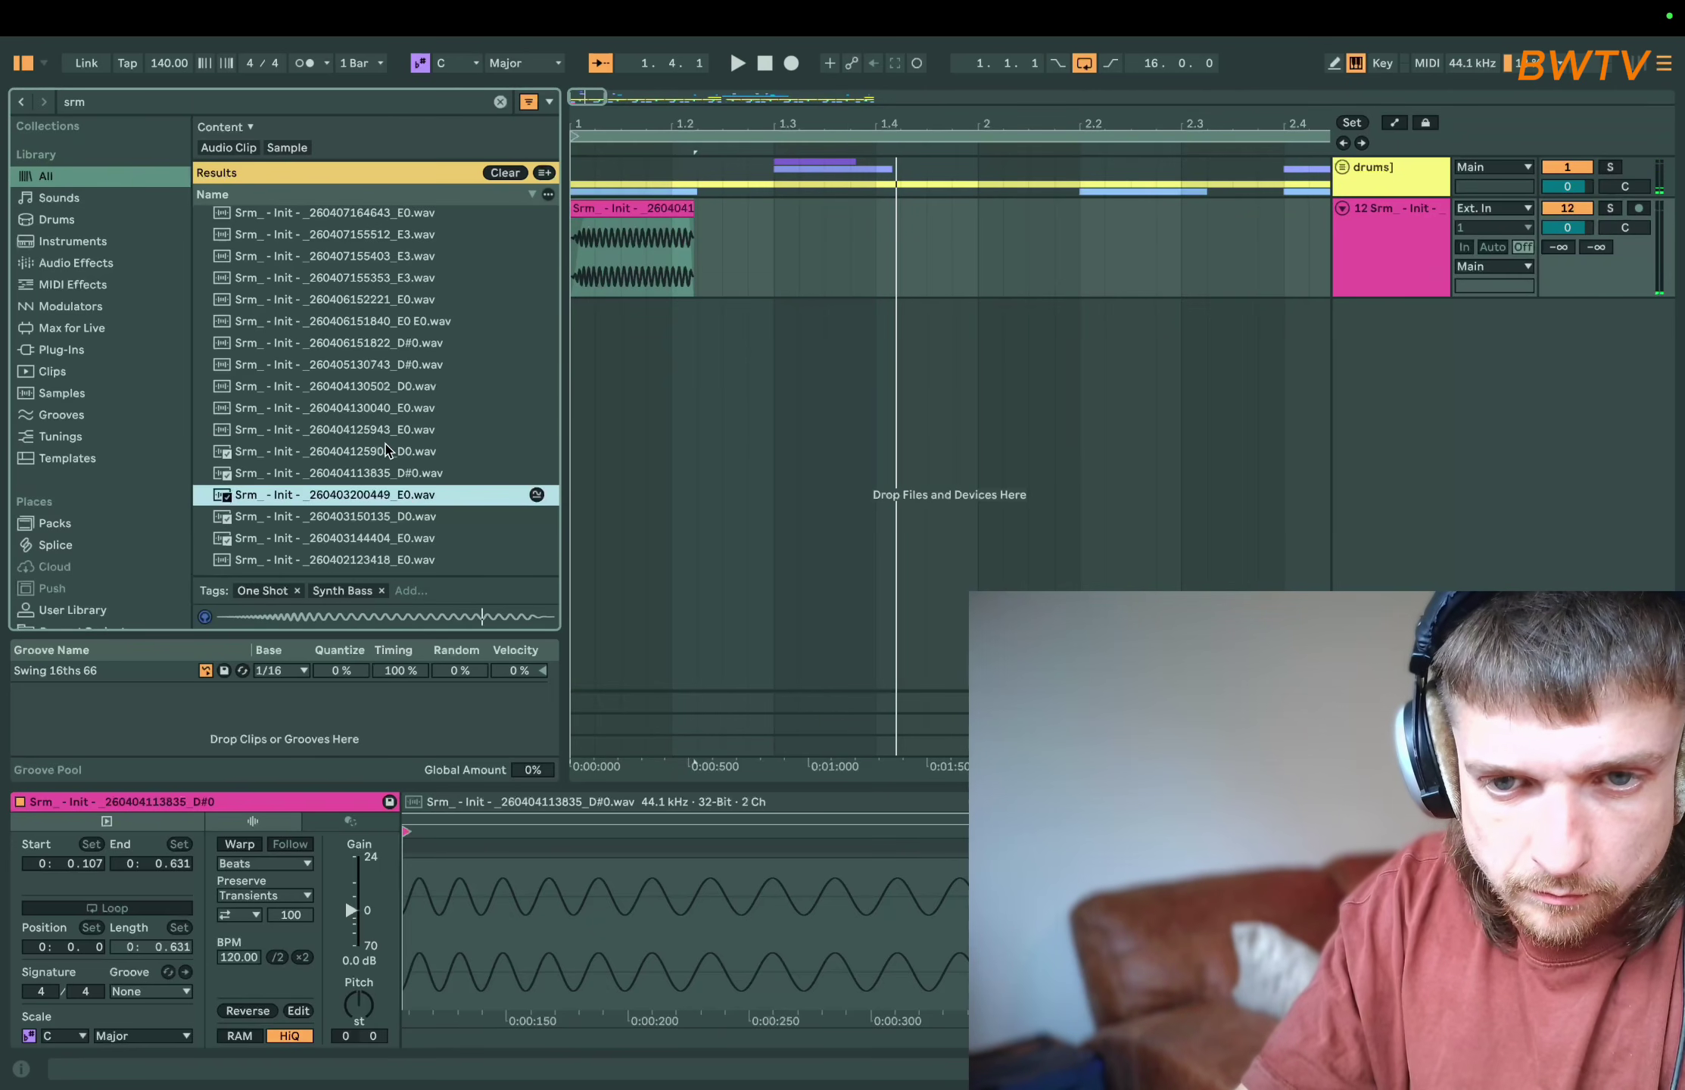
scroll(386, 451, down, 10)
click(386, 451)
click(381, 472)
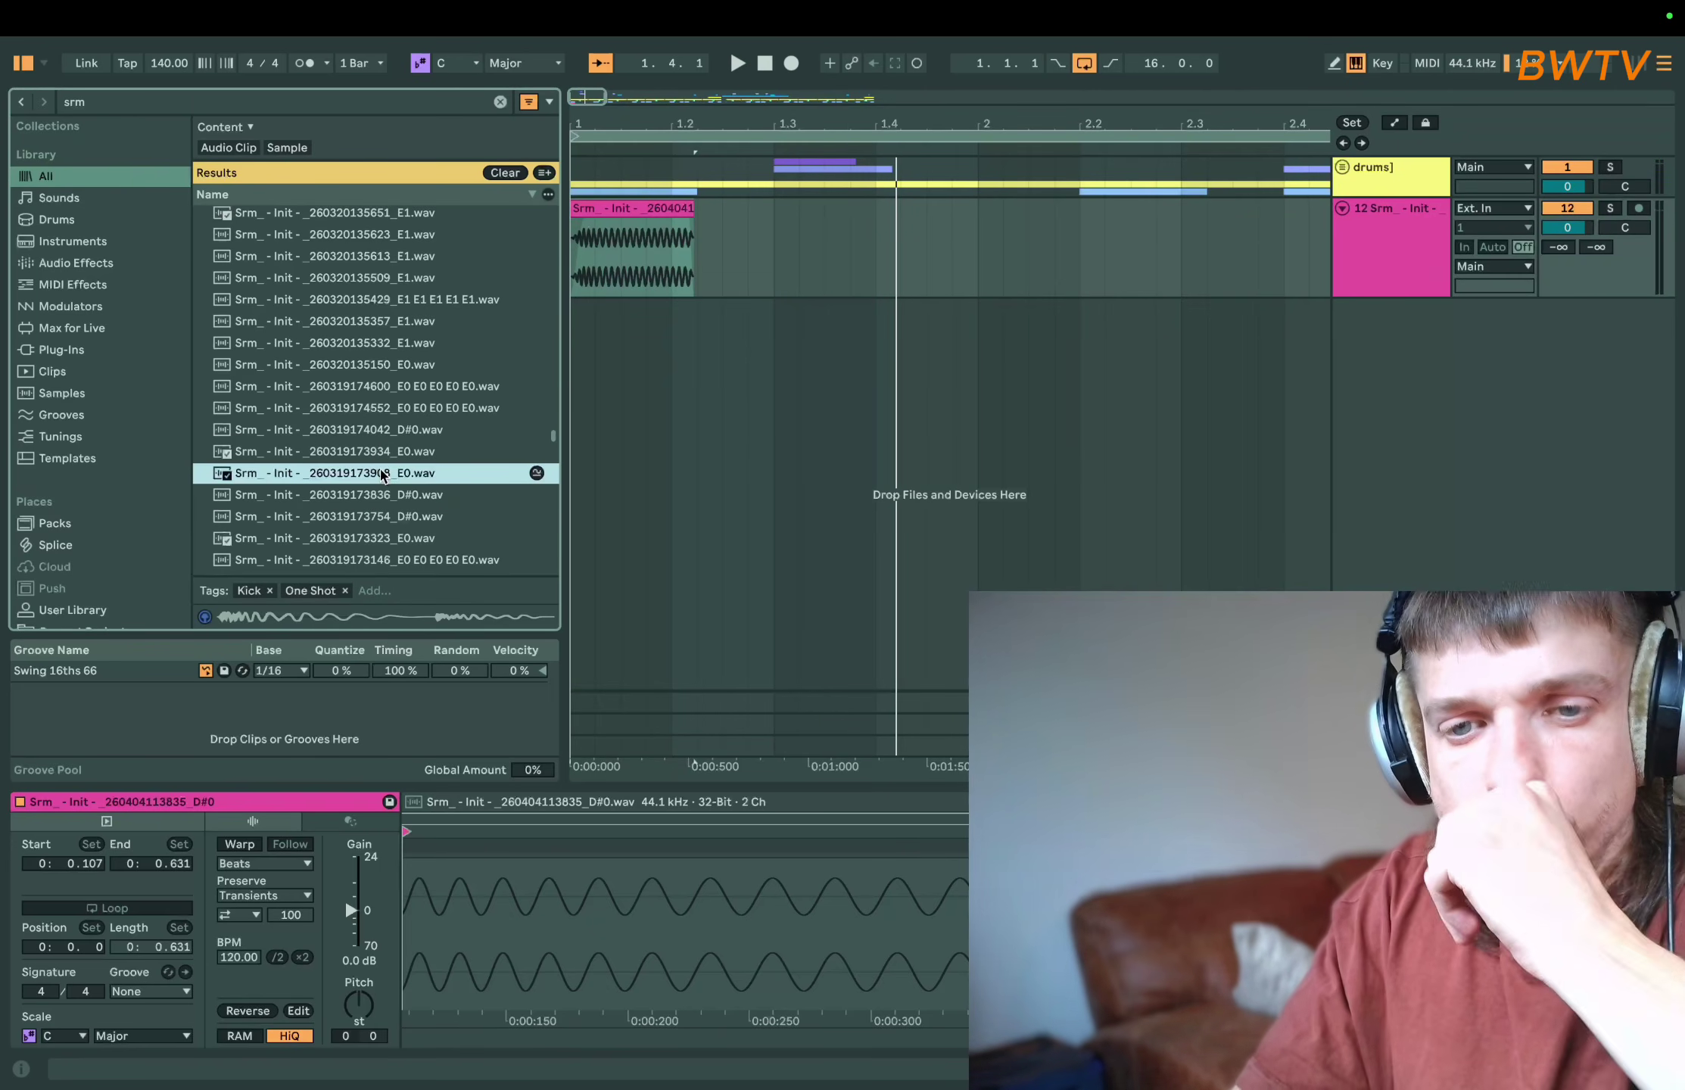
click(383, 504)
scroll(384, 506, down, 10)
click(385, 510)
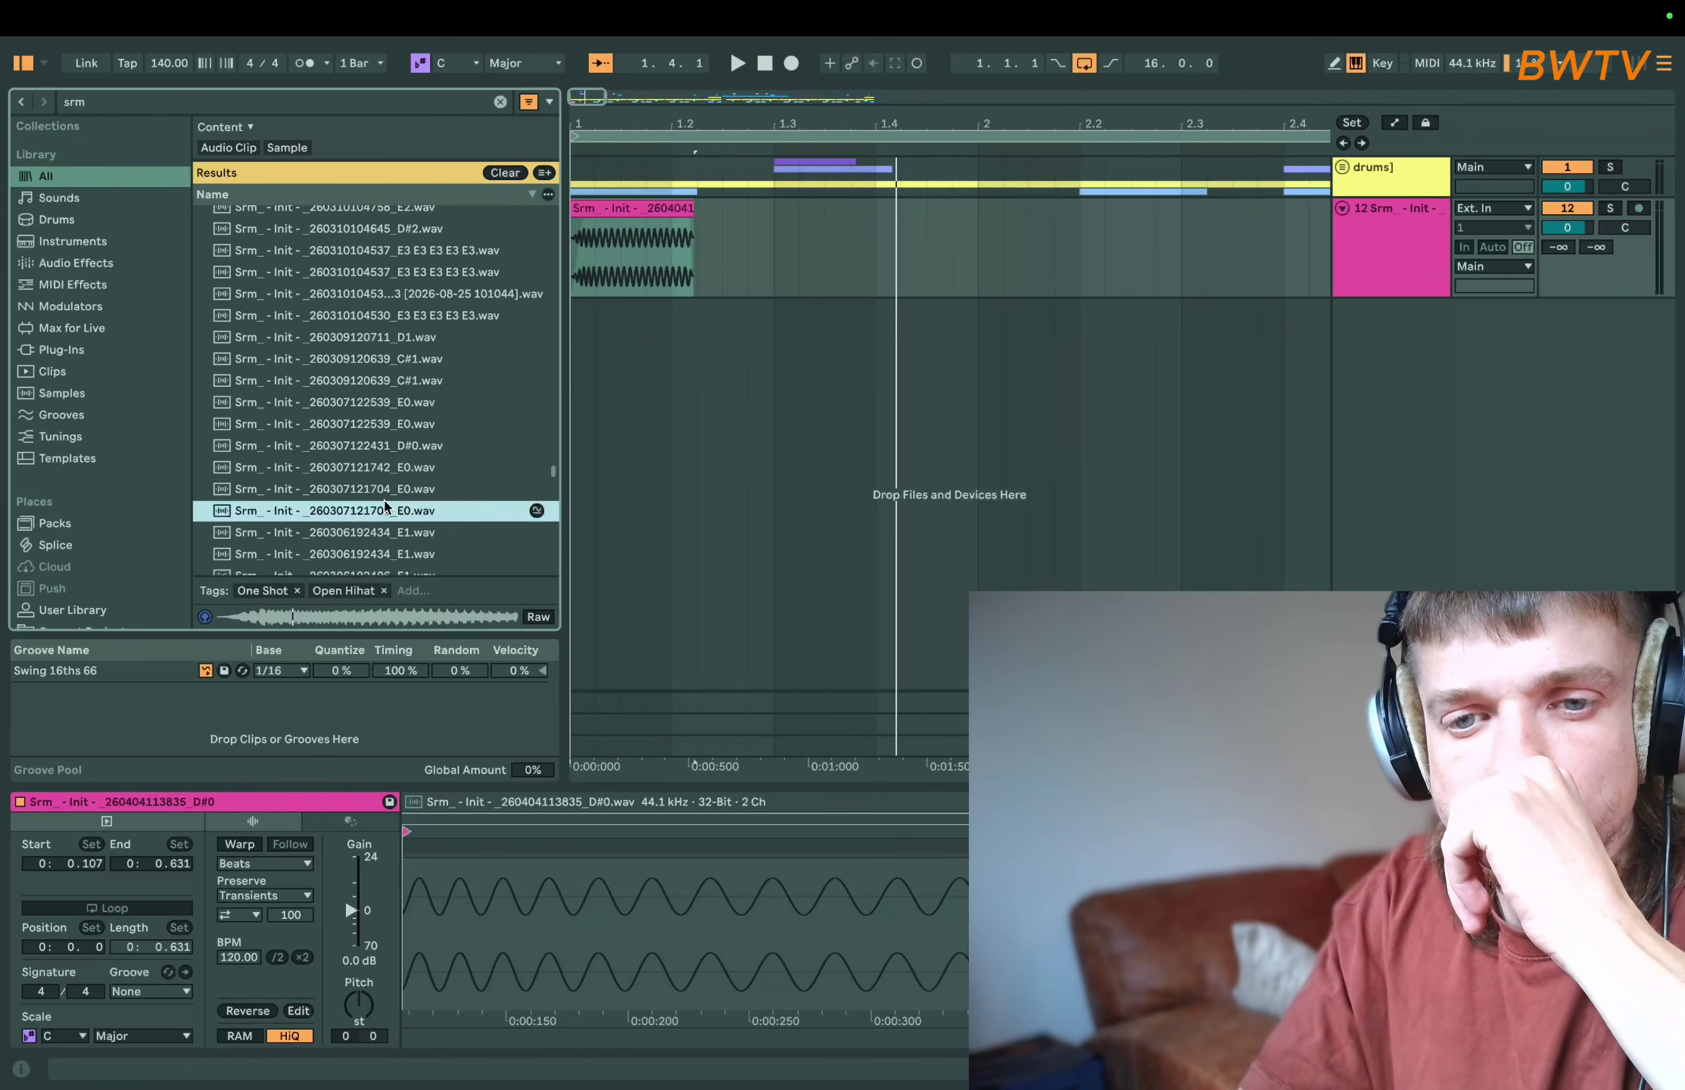
click(387, 399)
click(379, 451)
scroll(379, 455, down, 10)
click(373, 514)
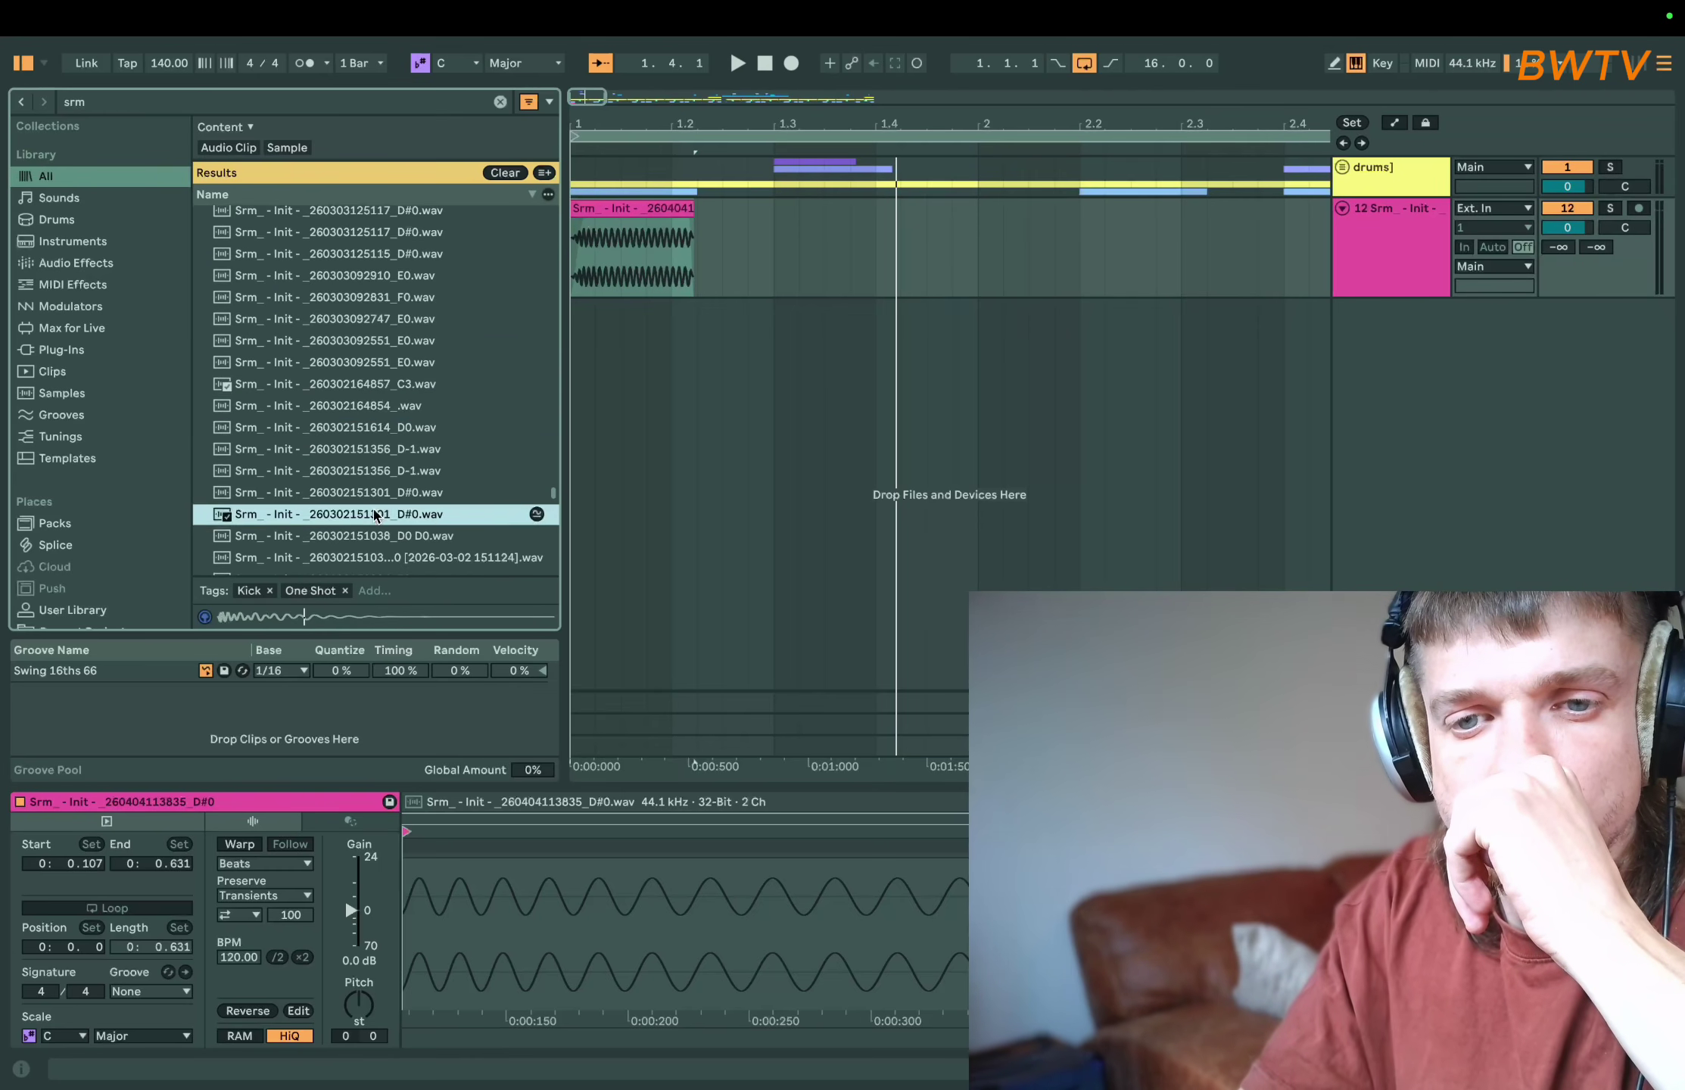
click(378, 405)
scroll(379, 413, down, 10)
click(379, 416)
click(362, 482)
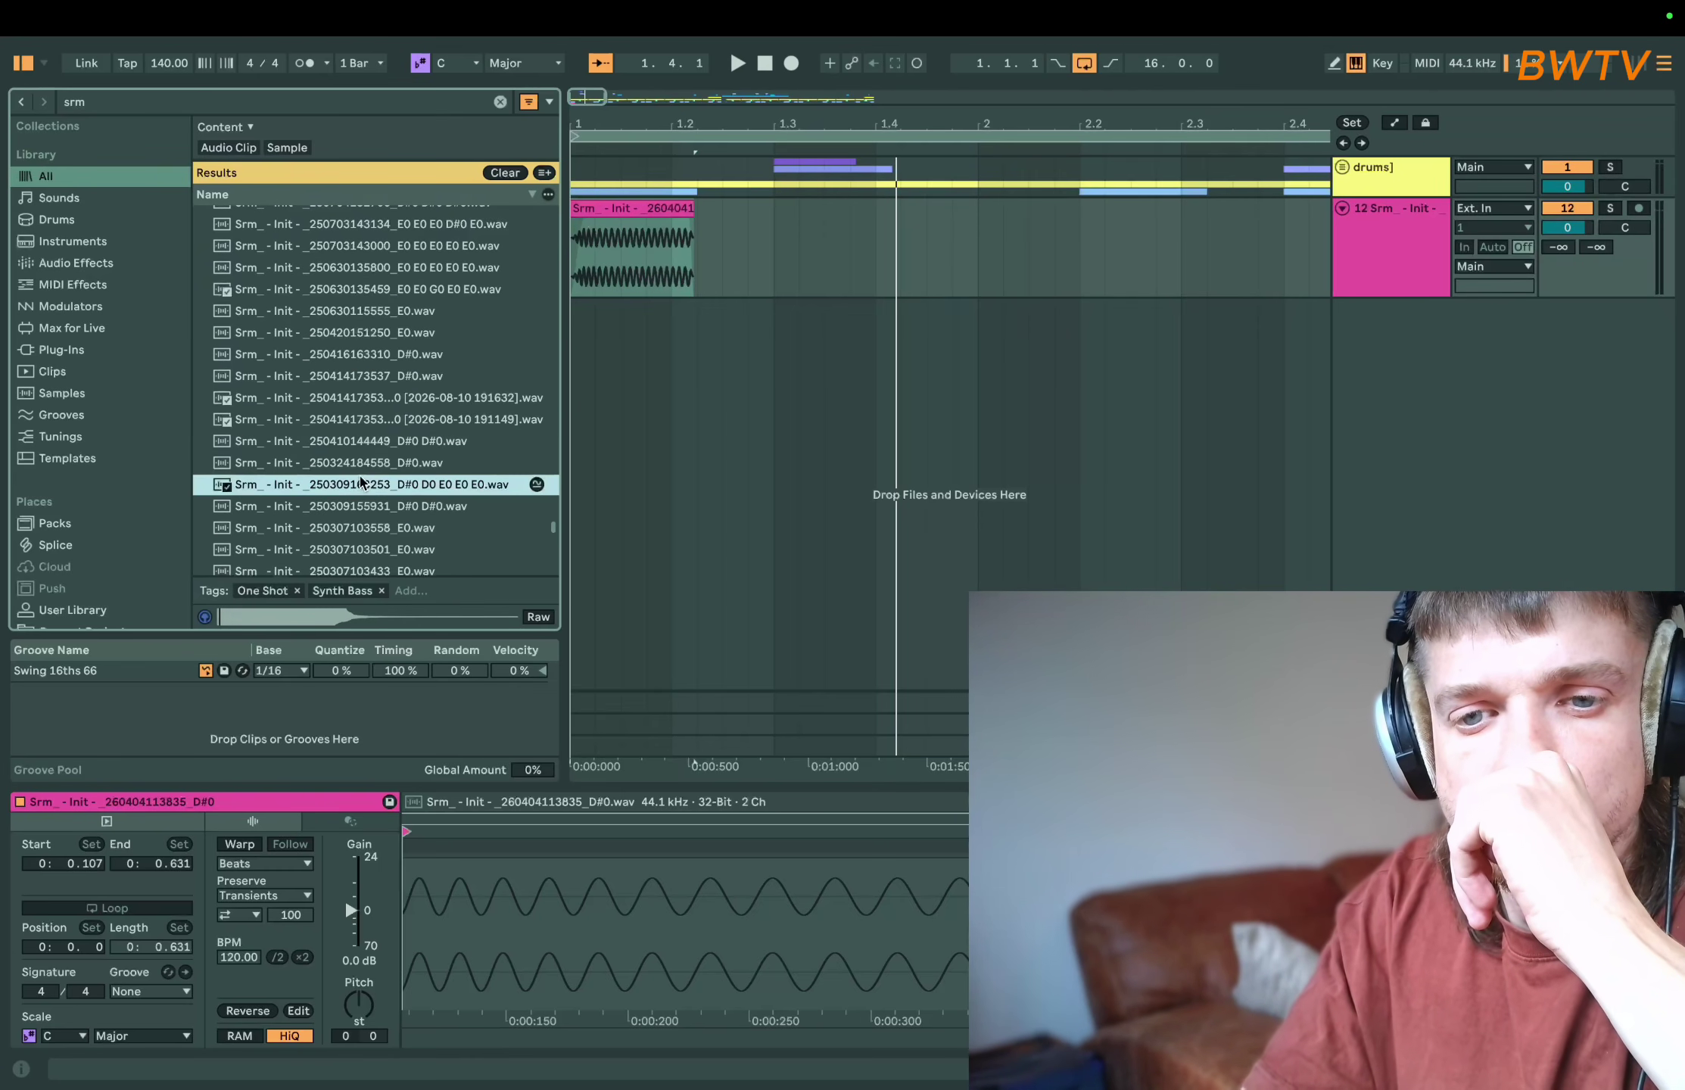
click(355, 506)
click(353, 527)
click(352, 550)
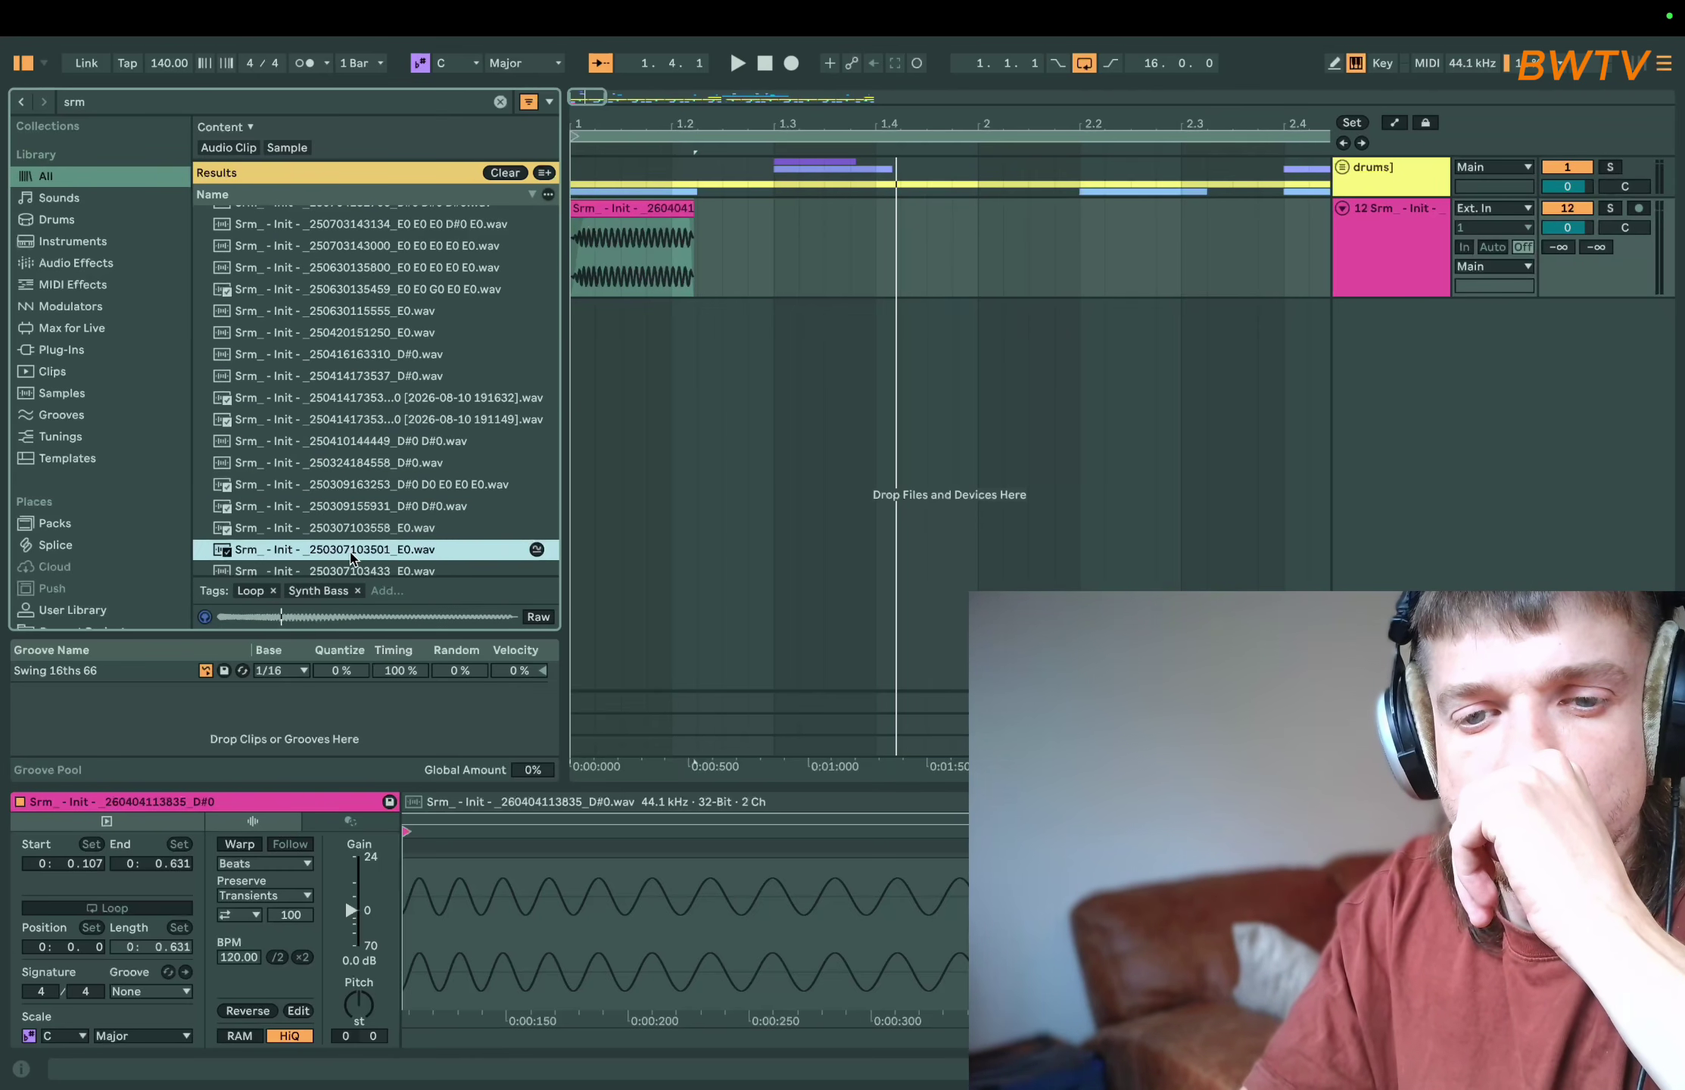
scroll(354, 492, down, 10)
click(356, 420)
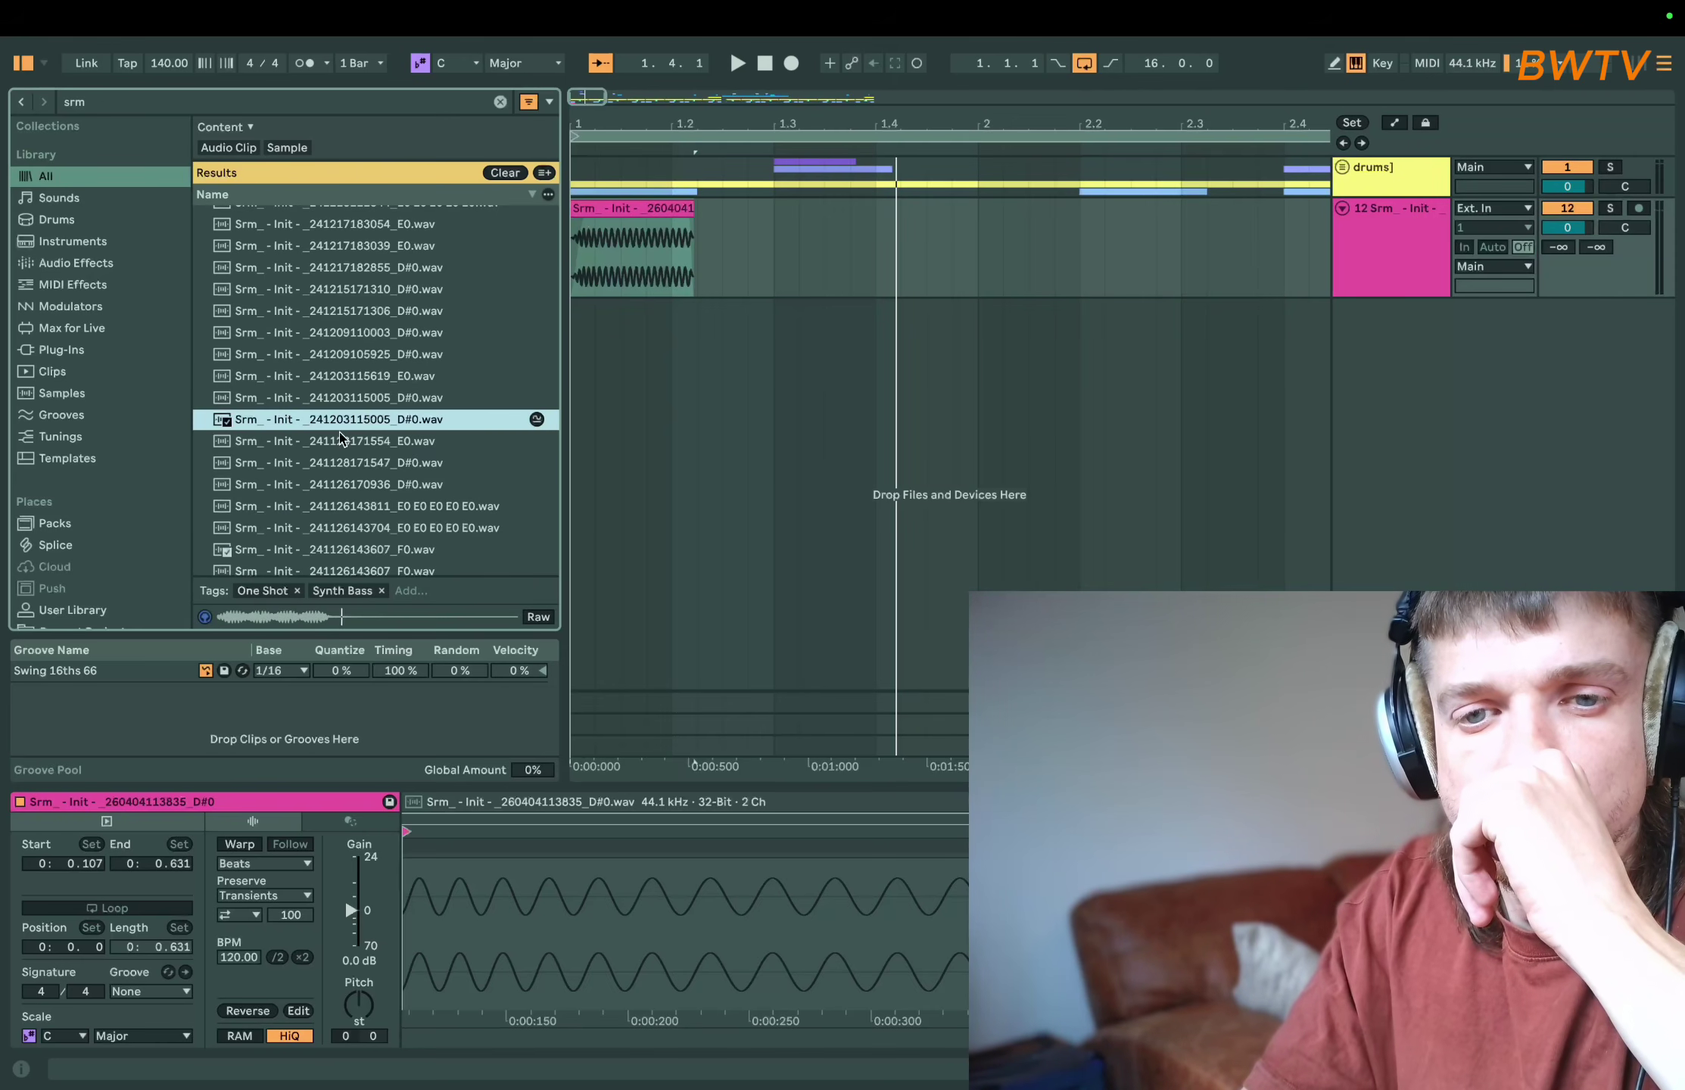
drag(322, 429, 528, 389)
key(space)
click(240, 844)
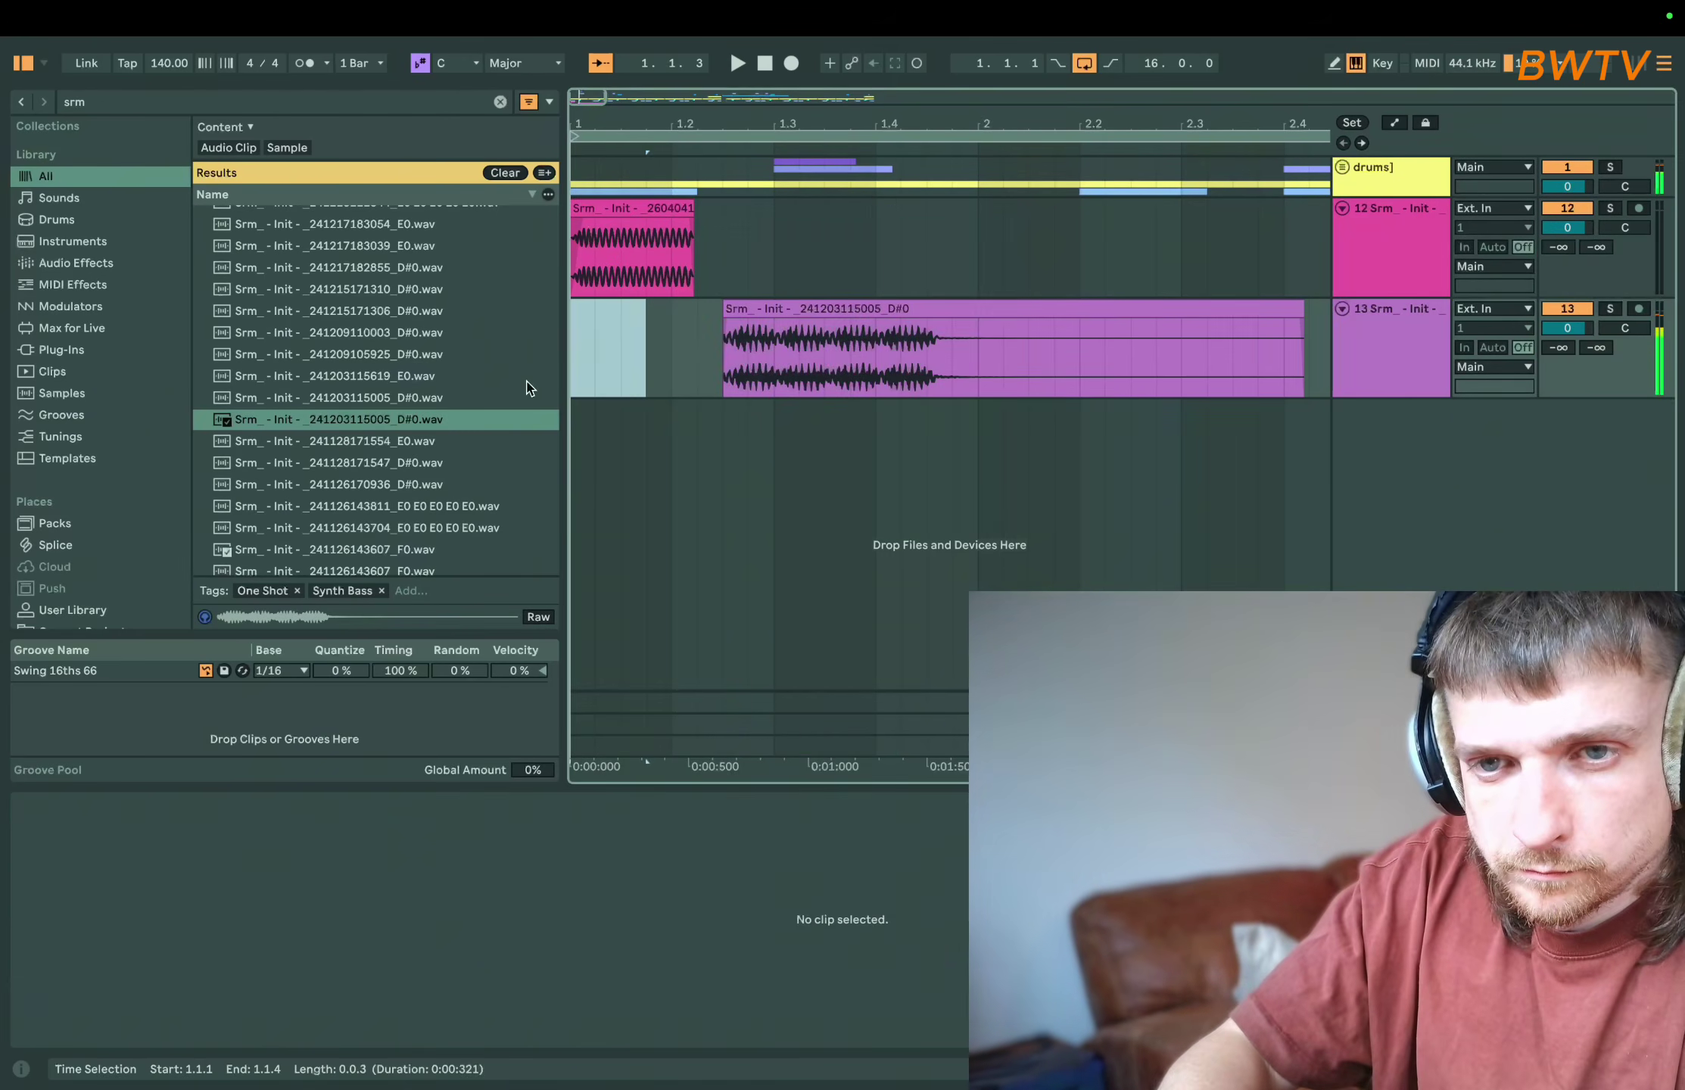
key(minus)
drag(702, 307, 723, 306)
click(631, 224)
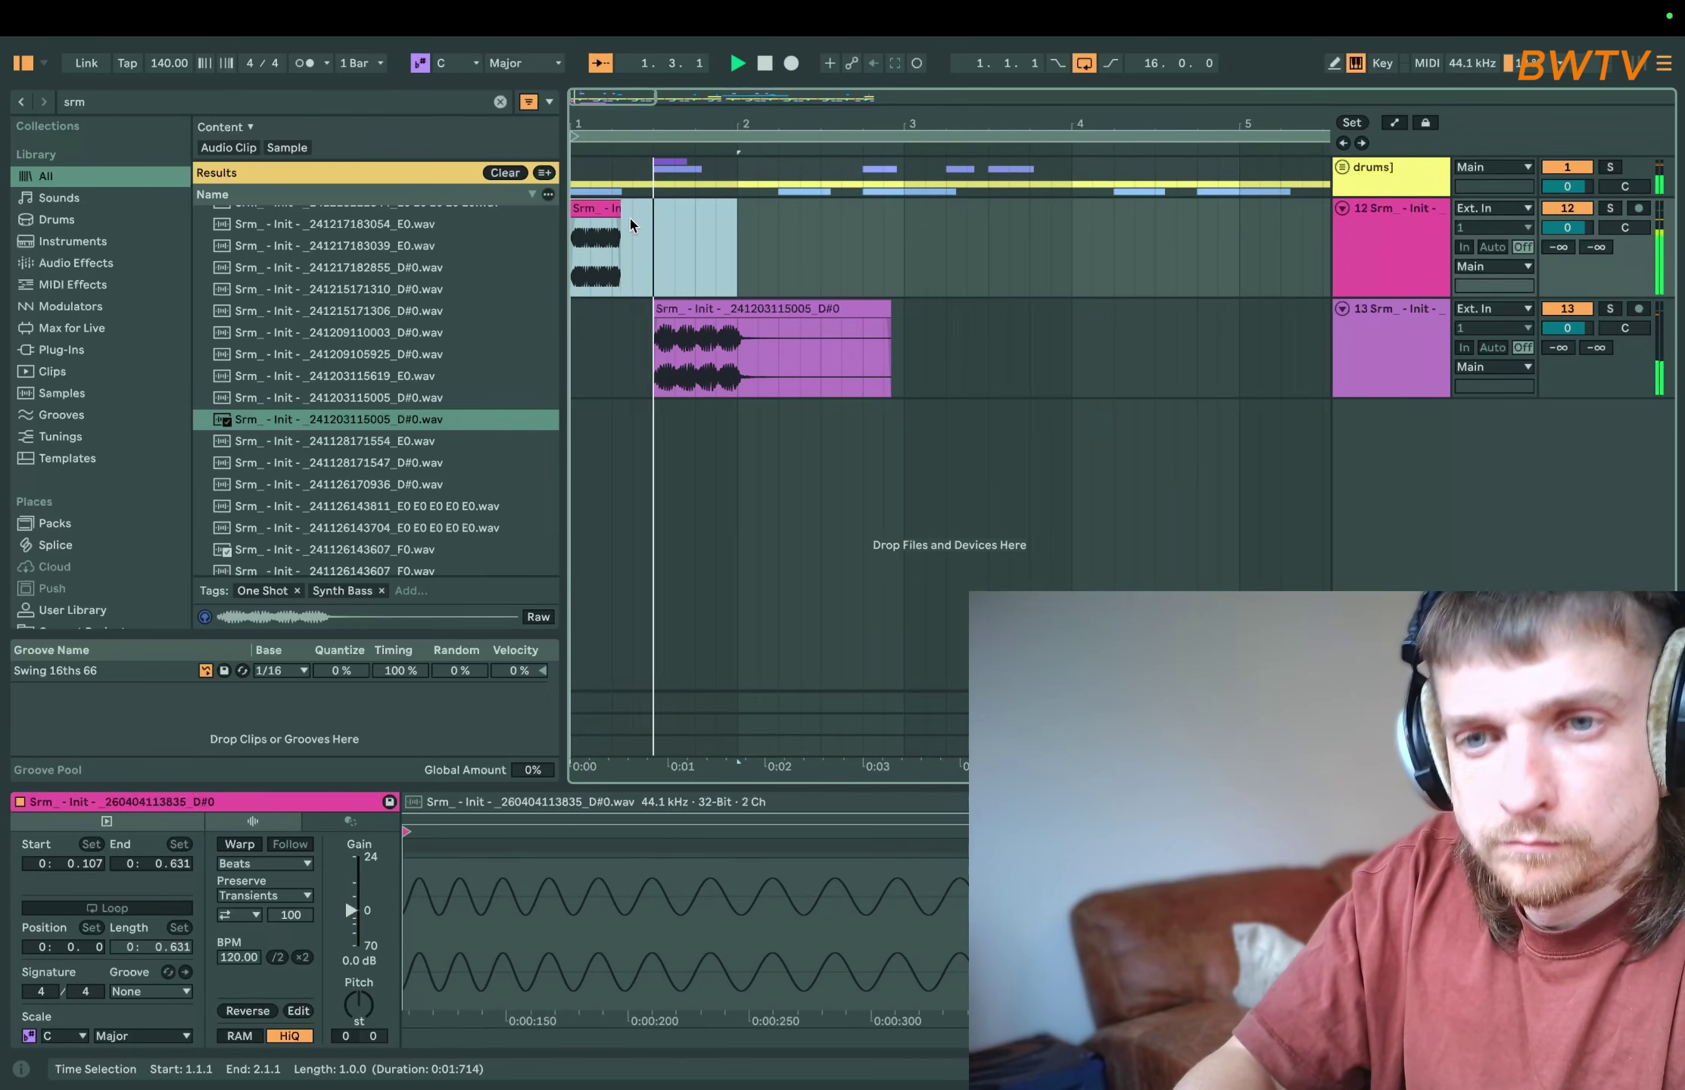
click(661, 361)
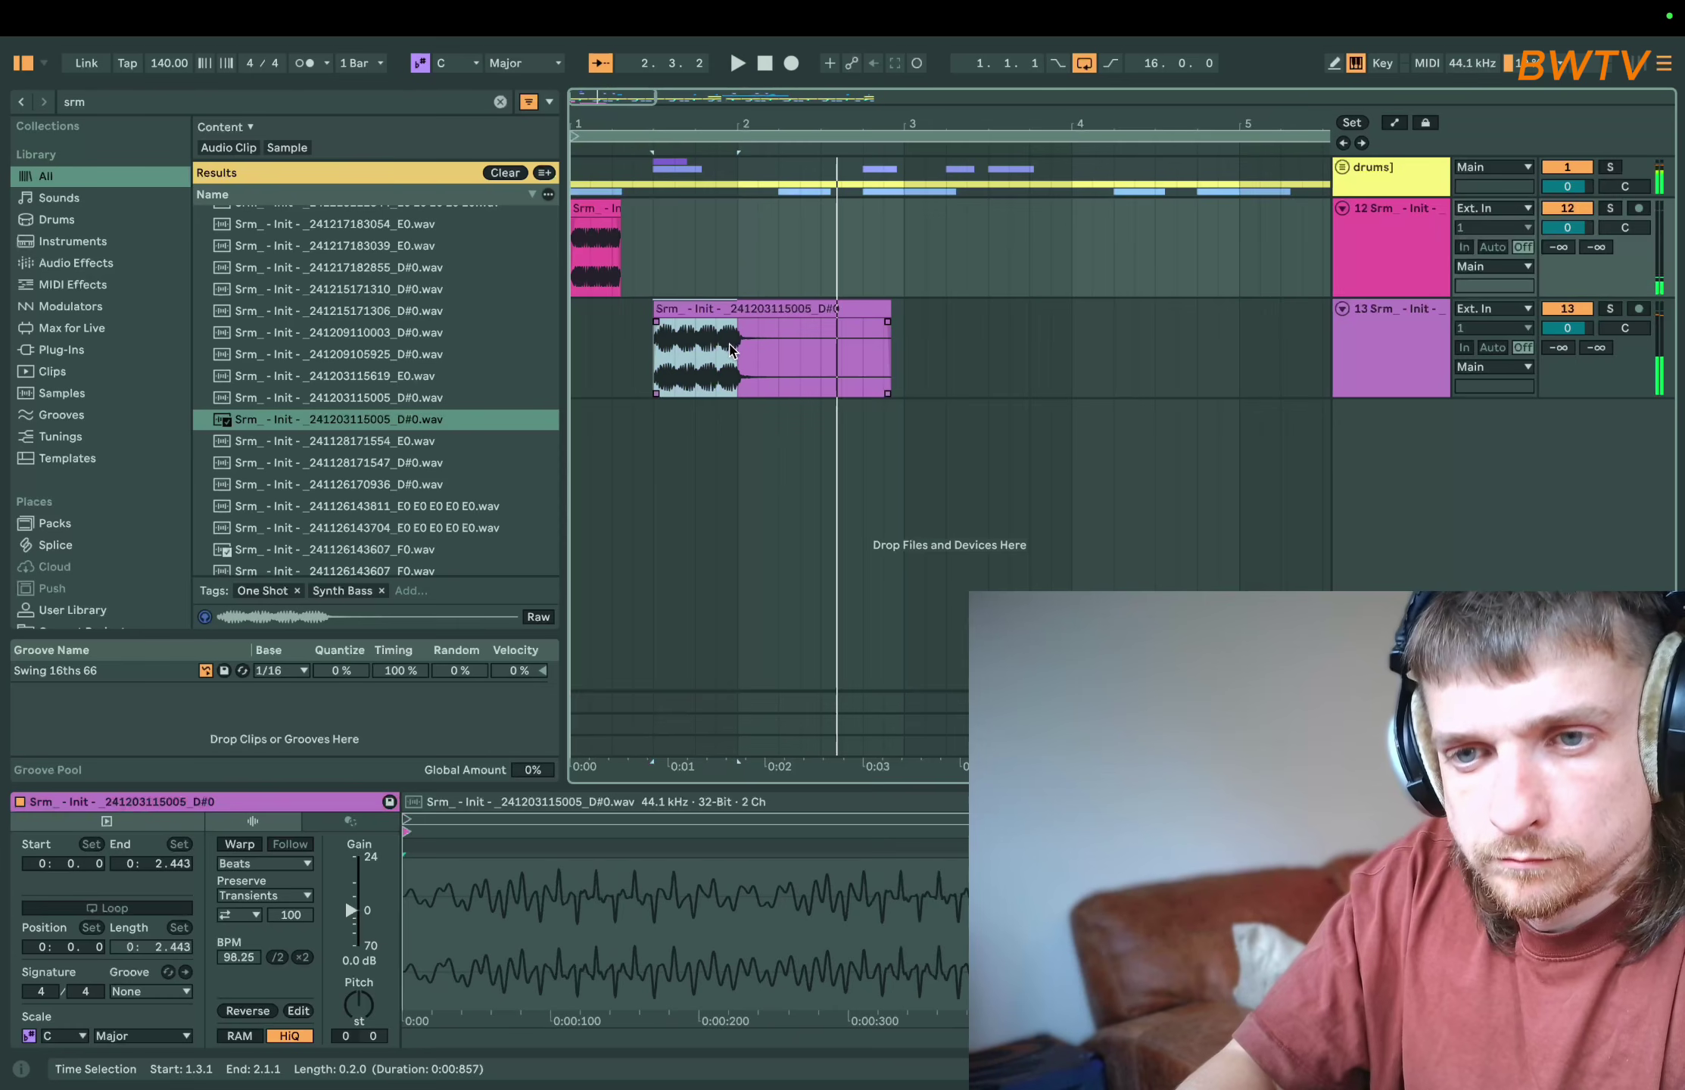
key(space)
drag(778, 352, 715, 352)
key(super+e)
key(super+d)
key(super+d)
- Copy the two-bar pattern of both Srm_ - Init - tracks to bar 3 and play the repeat
drag(758, 254, 435, 240)
key(space)
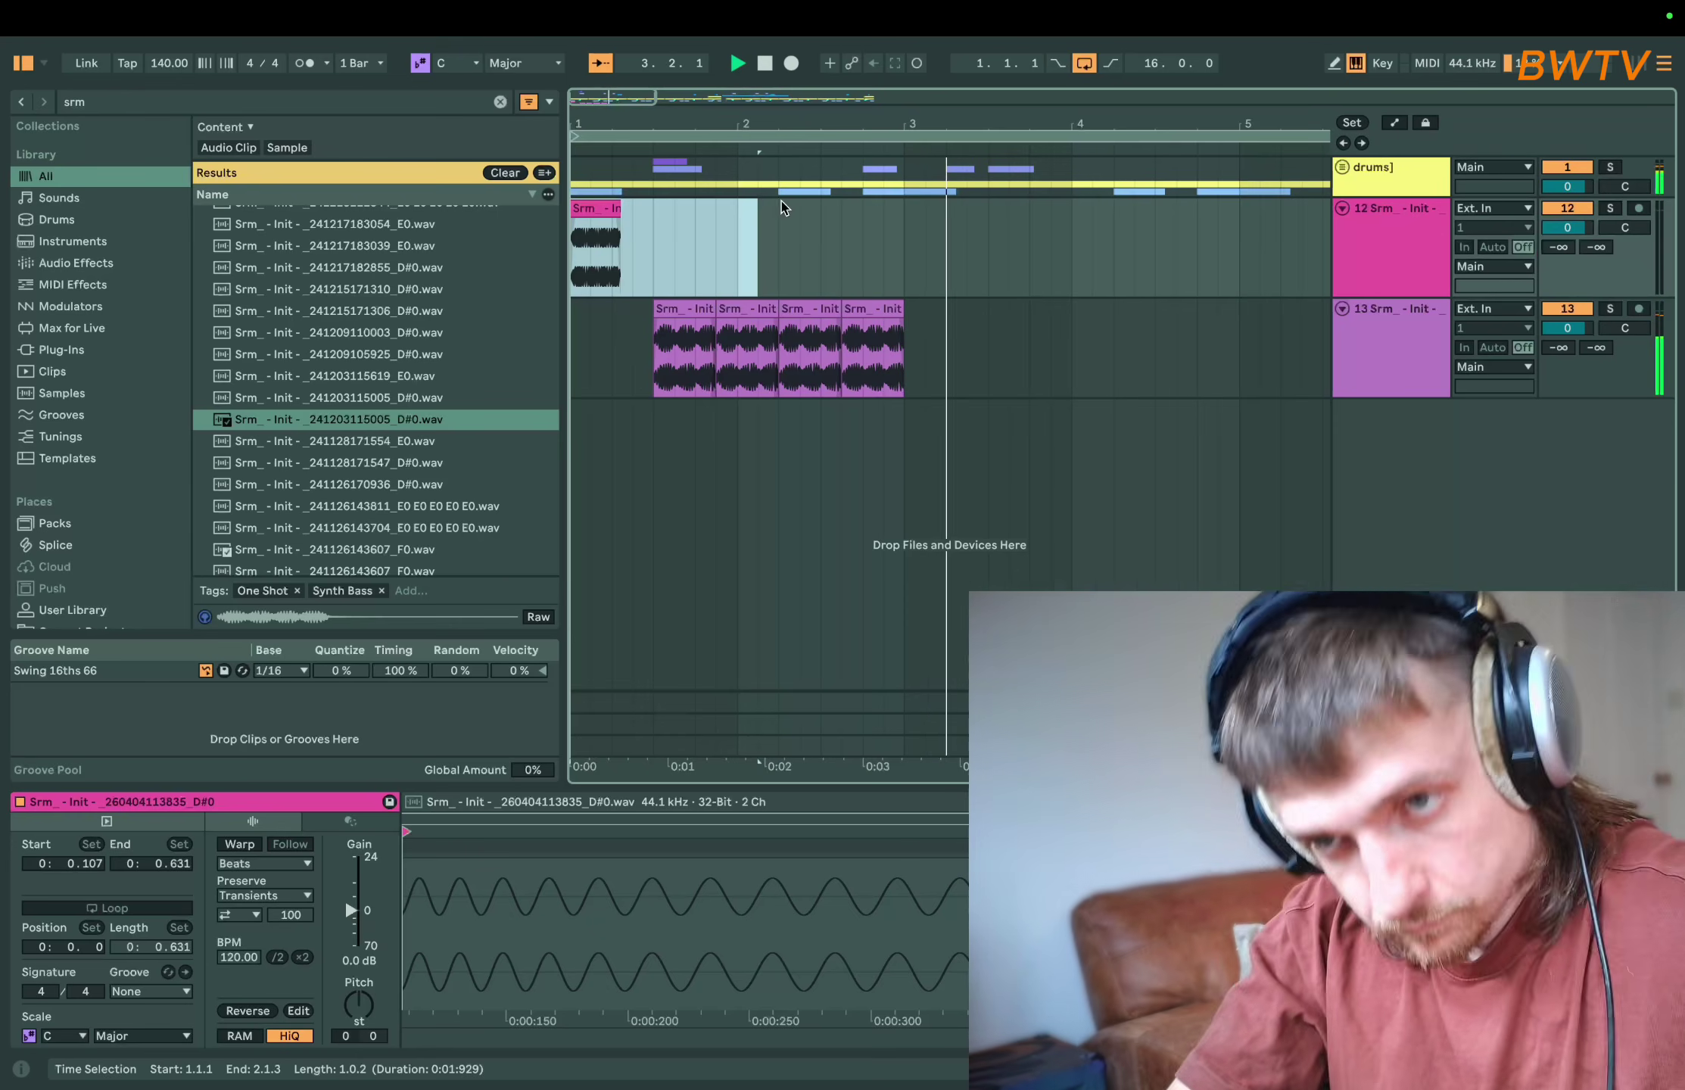
scroll(781, 200, right, 2)
click(855, 249)
key(space)
key(super+v)
key(space)
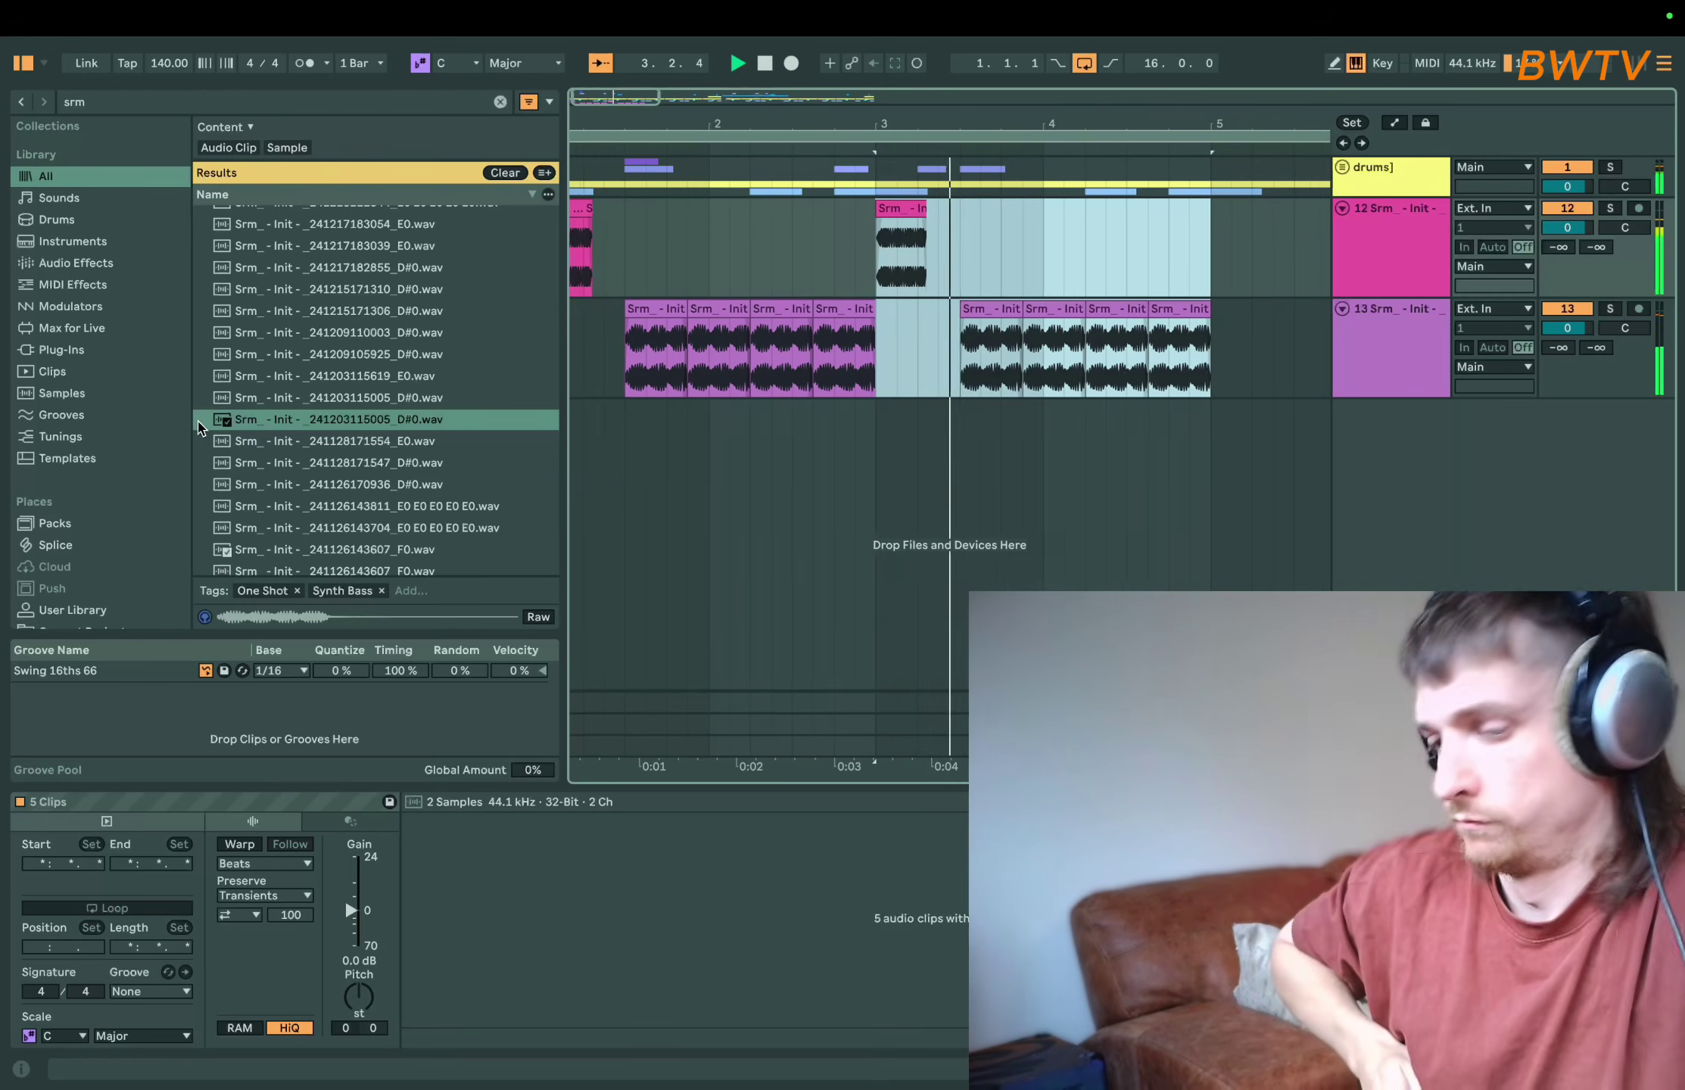
- Play the four-bar Srm_ - Init - pattern from the start of bar 1
key(space)
key(minus)
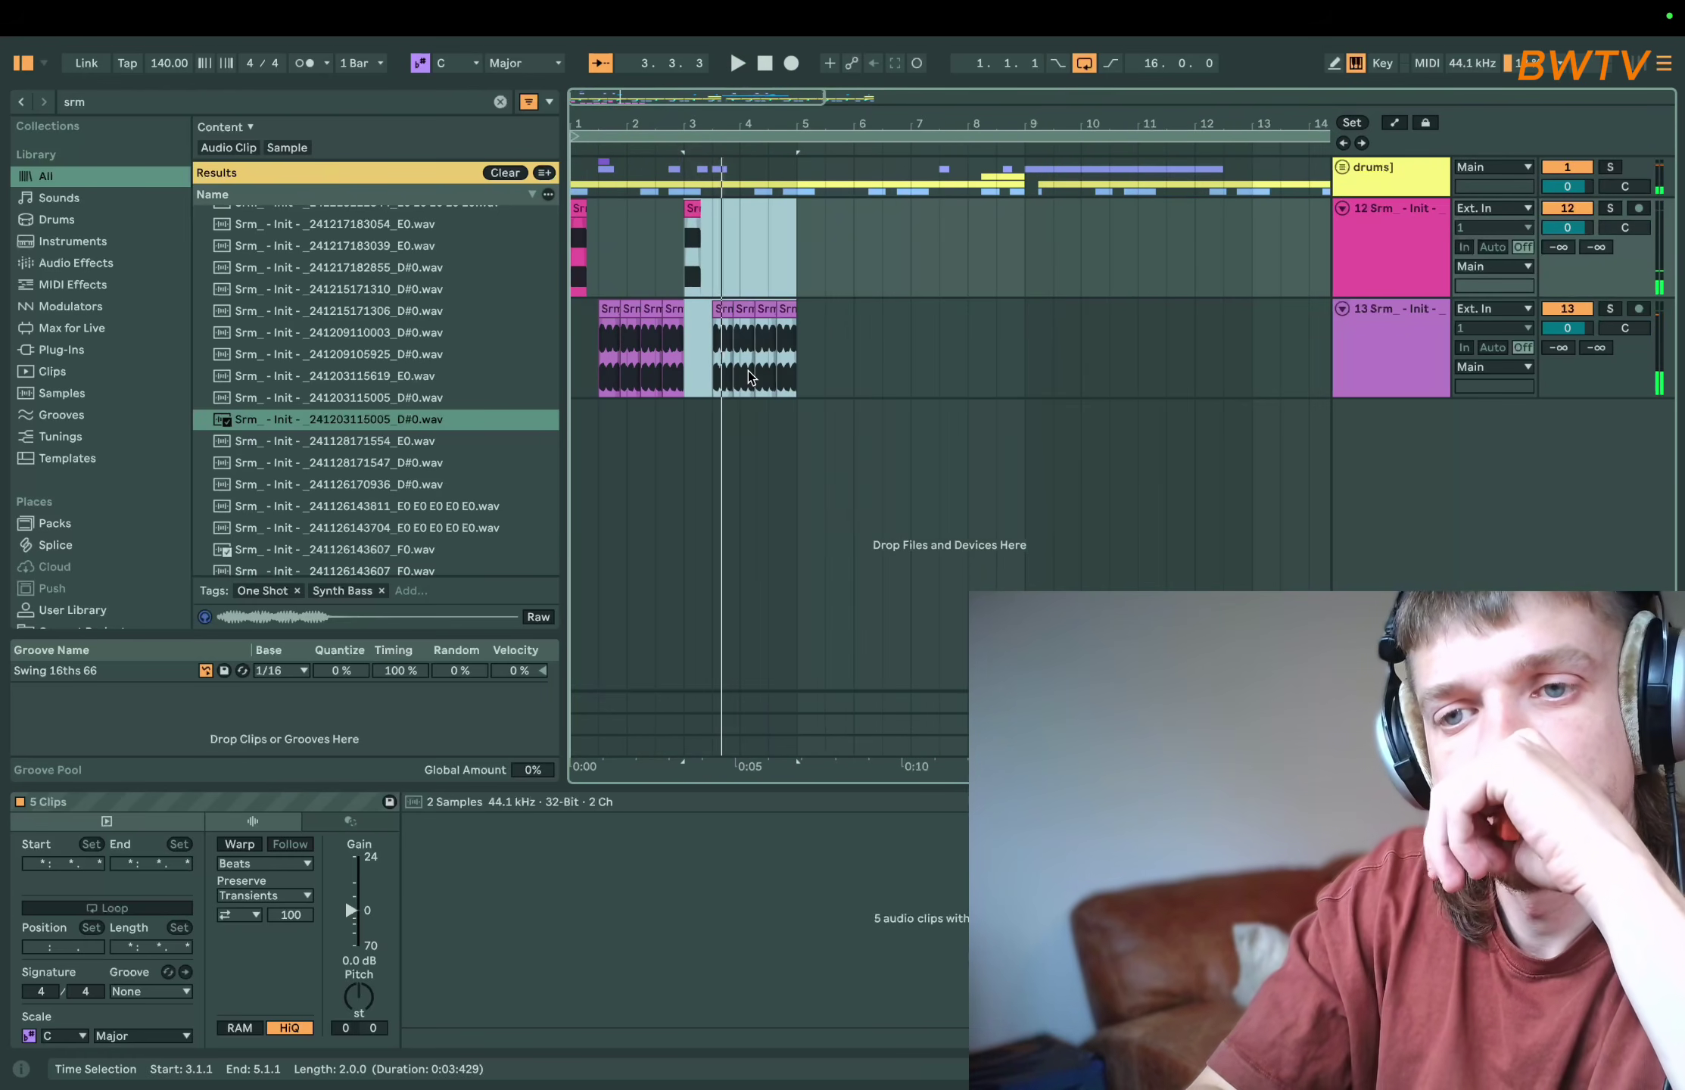
drag(799, 263, 314, 520)
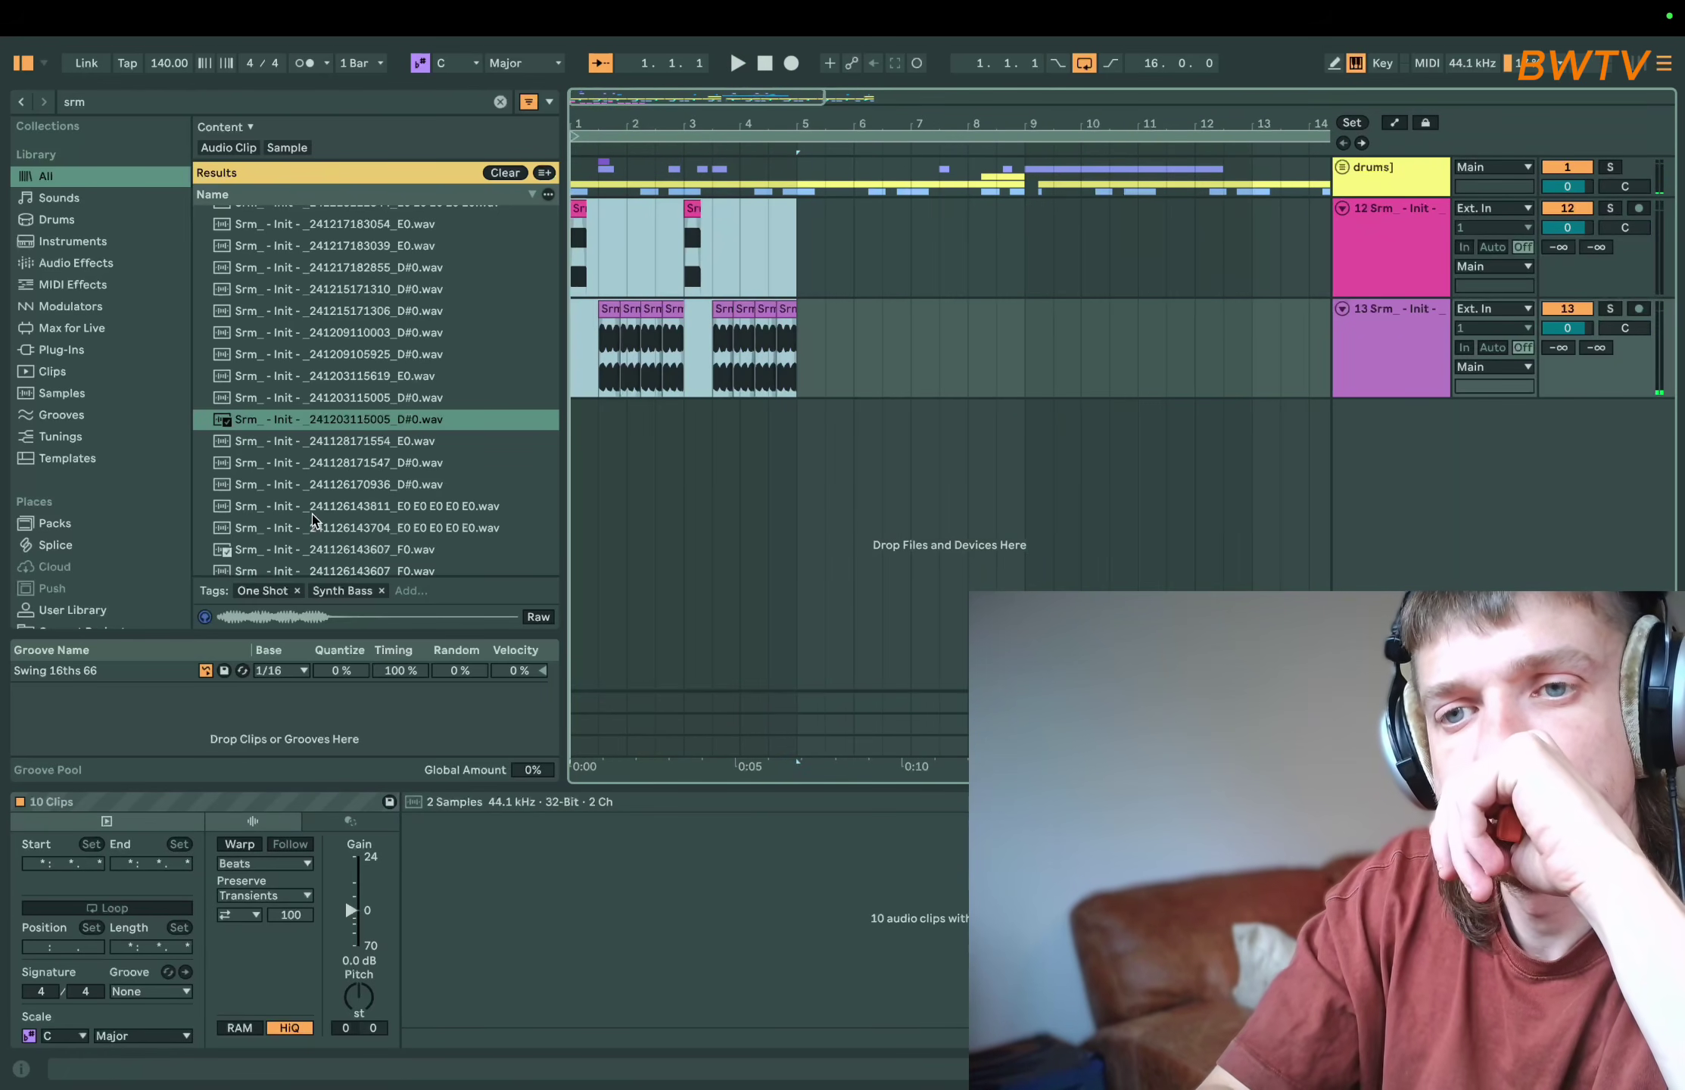
click(578, 209)
key(space)
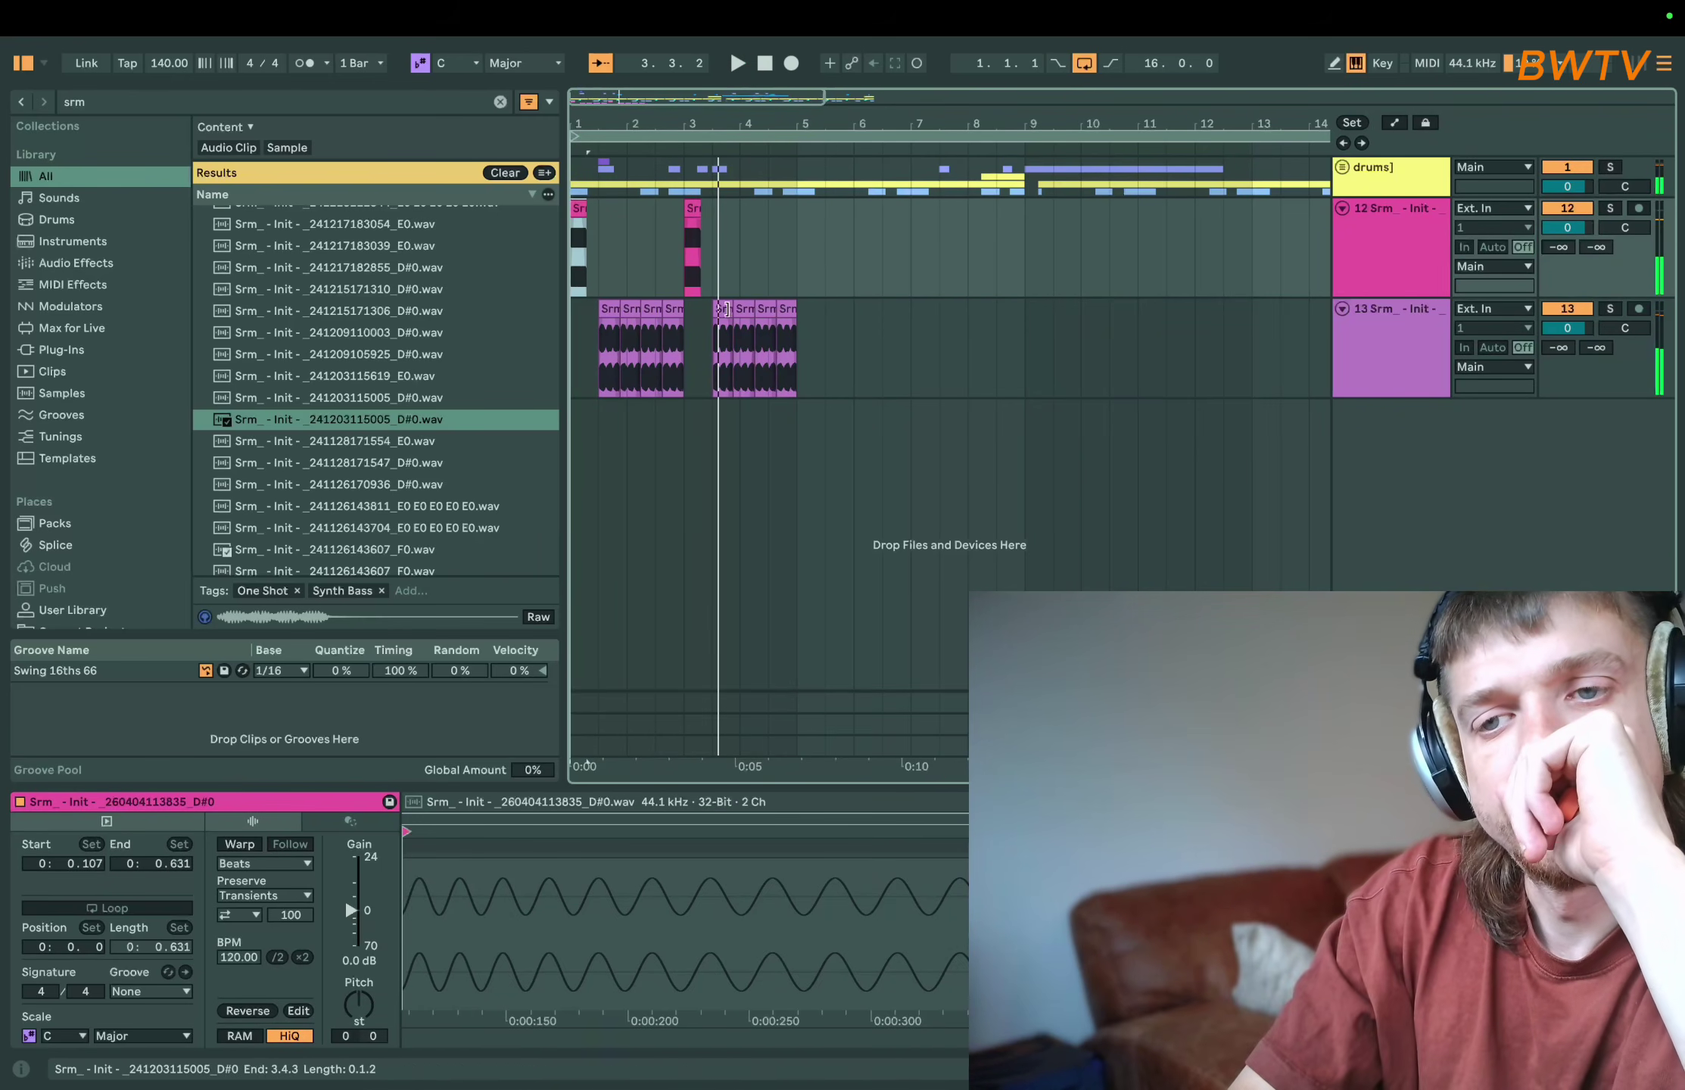
- Move the second set of four purple clips to a new track below and rename the two purple tracks a and b
drag(726, 309, 825, 334)
drag(725, 315, 722, 406)
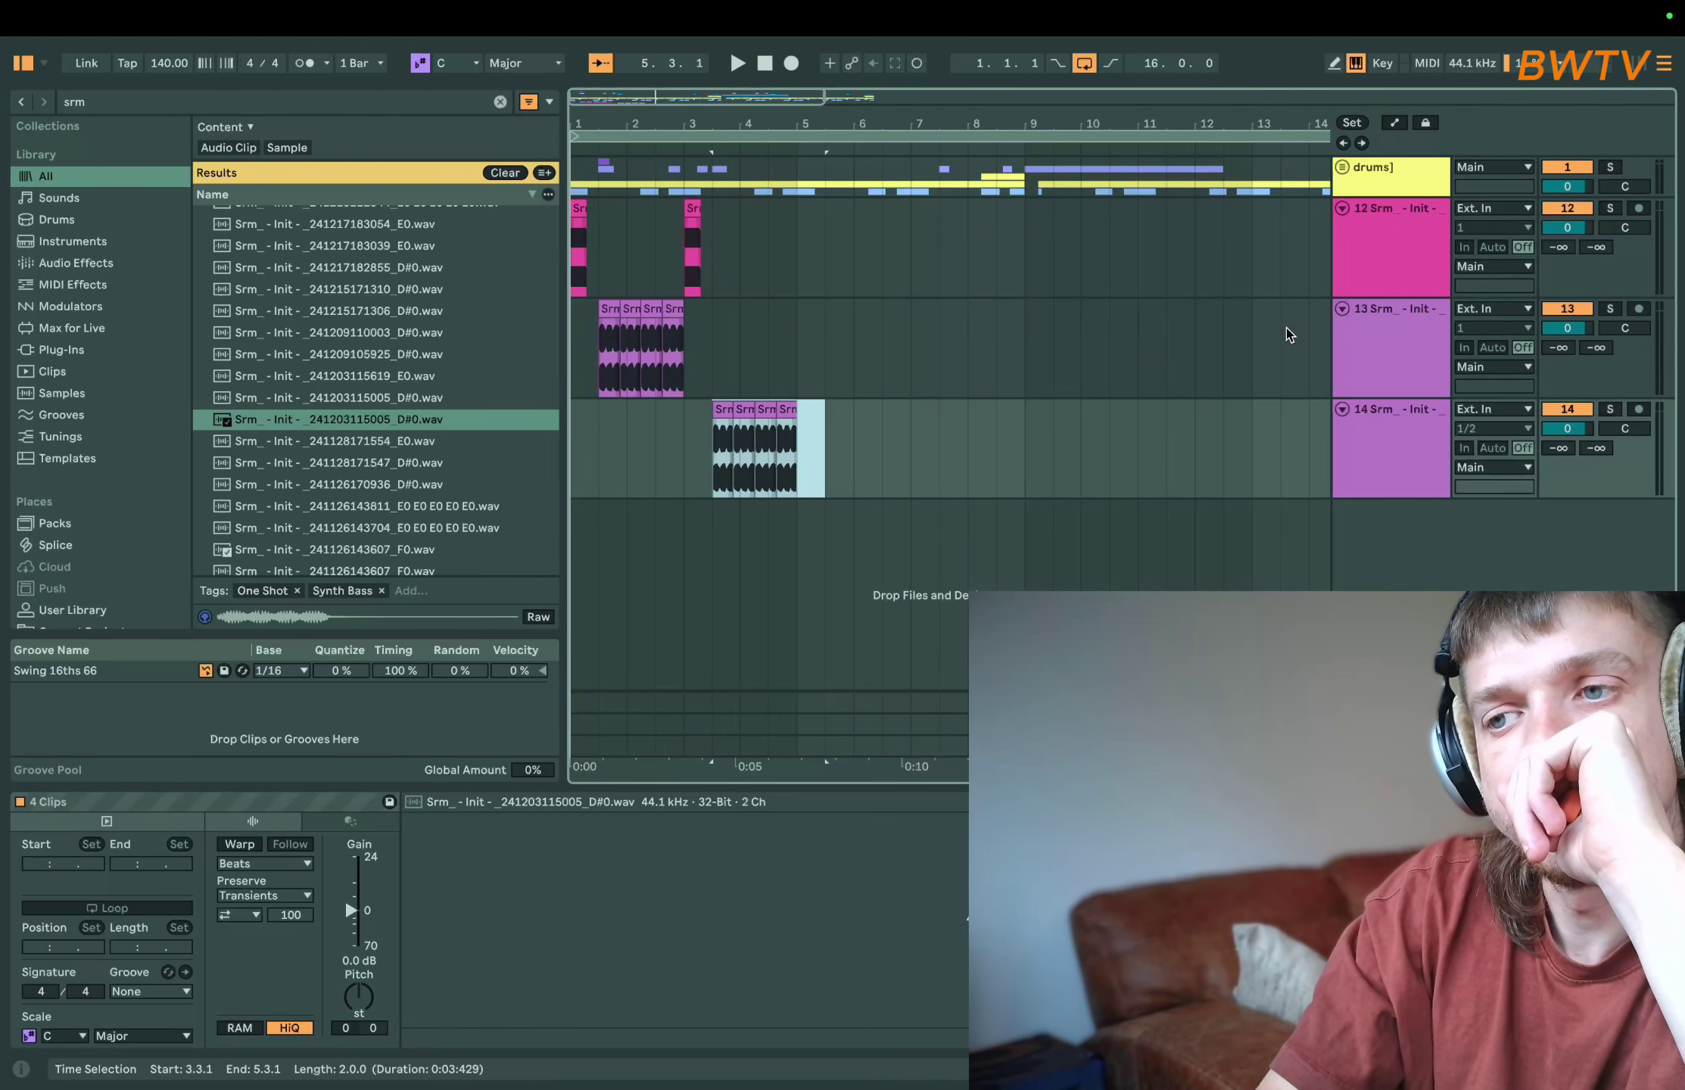
click(1378, 356)
key(super+r)
text(a)
click(1398, 430)
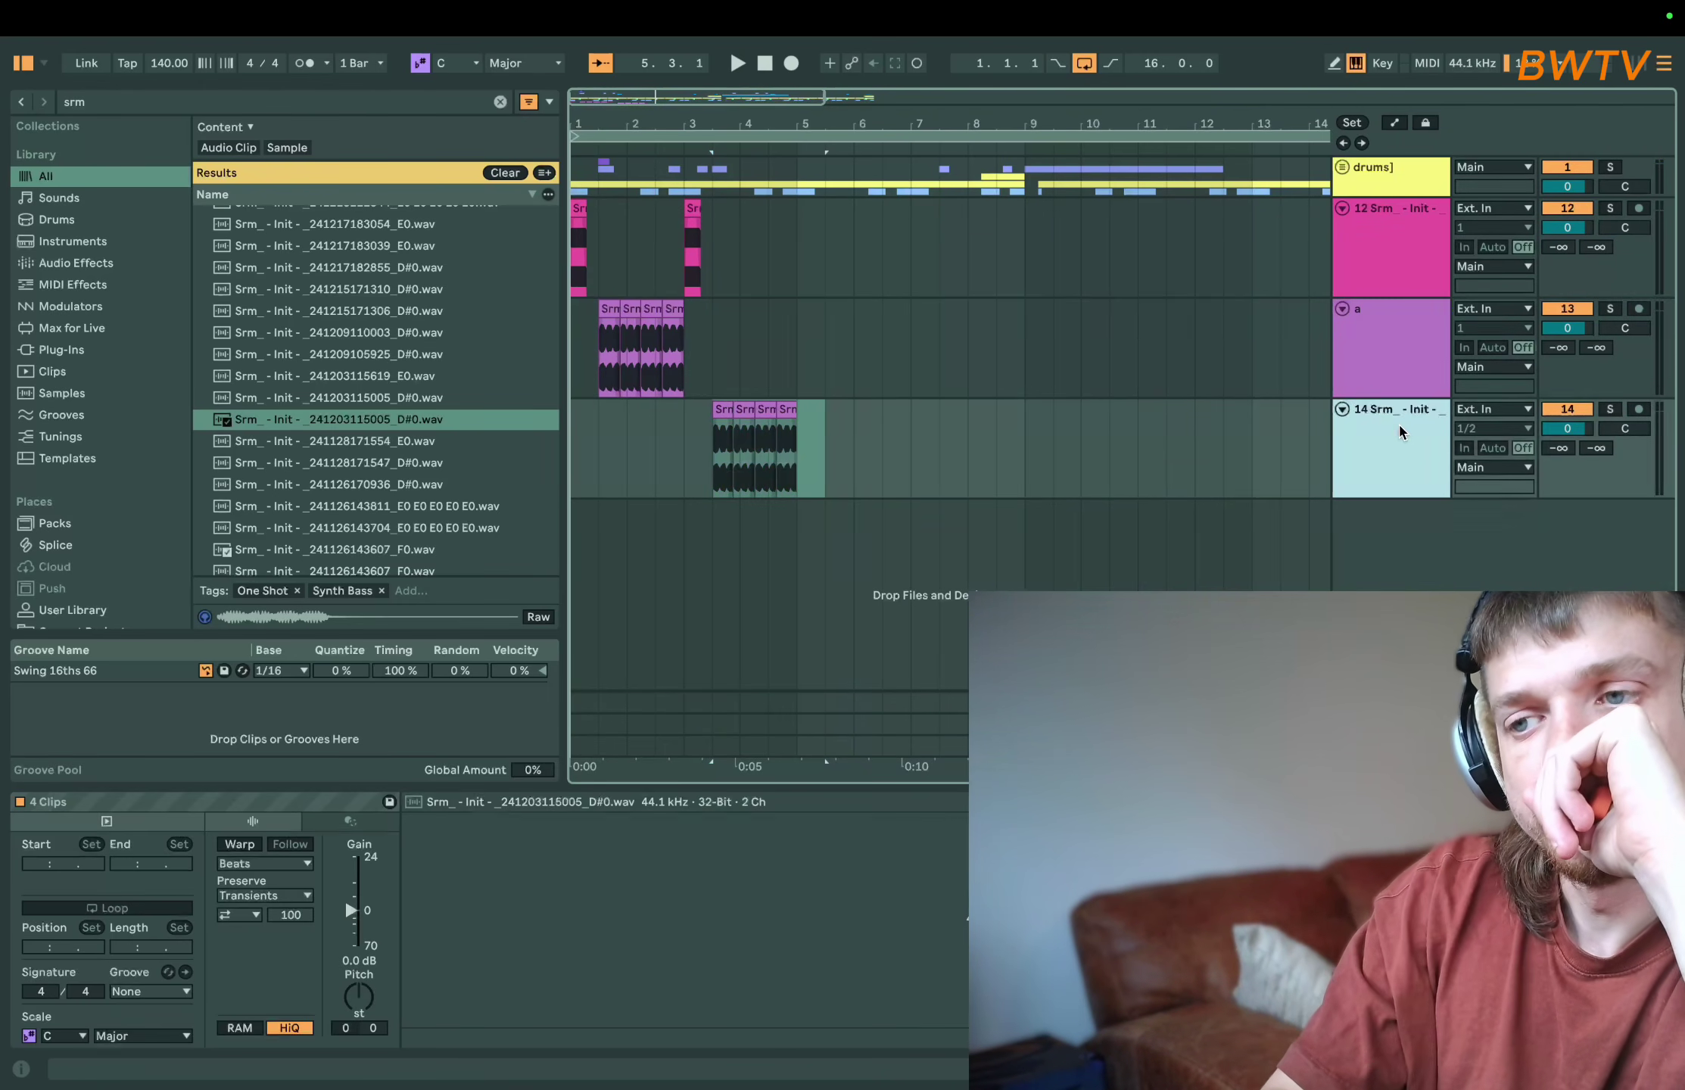
key(super+r)
text(b)
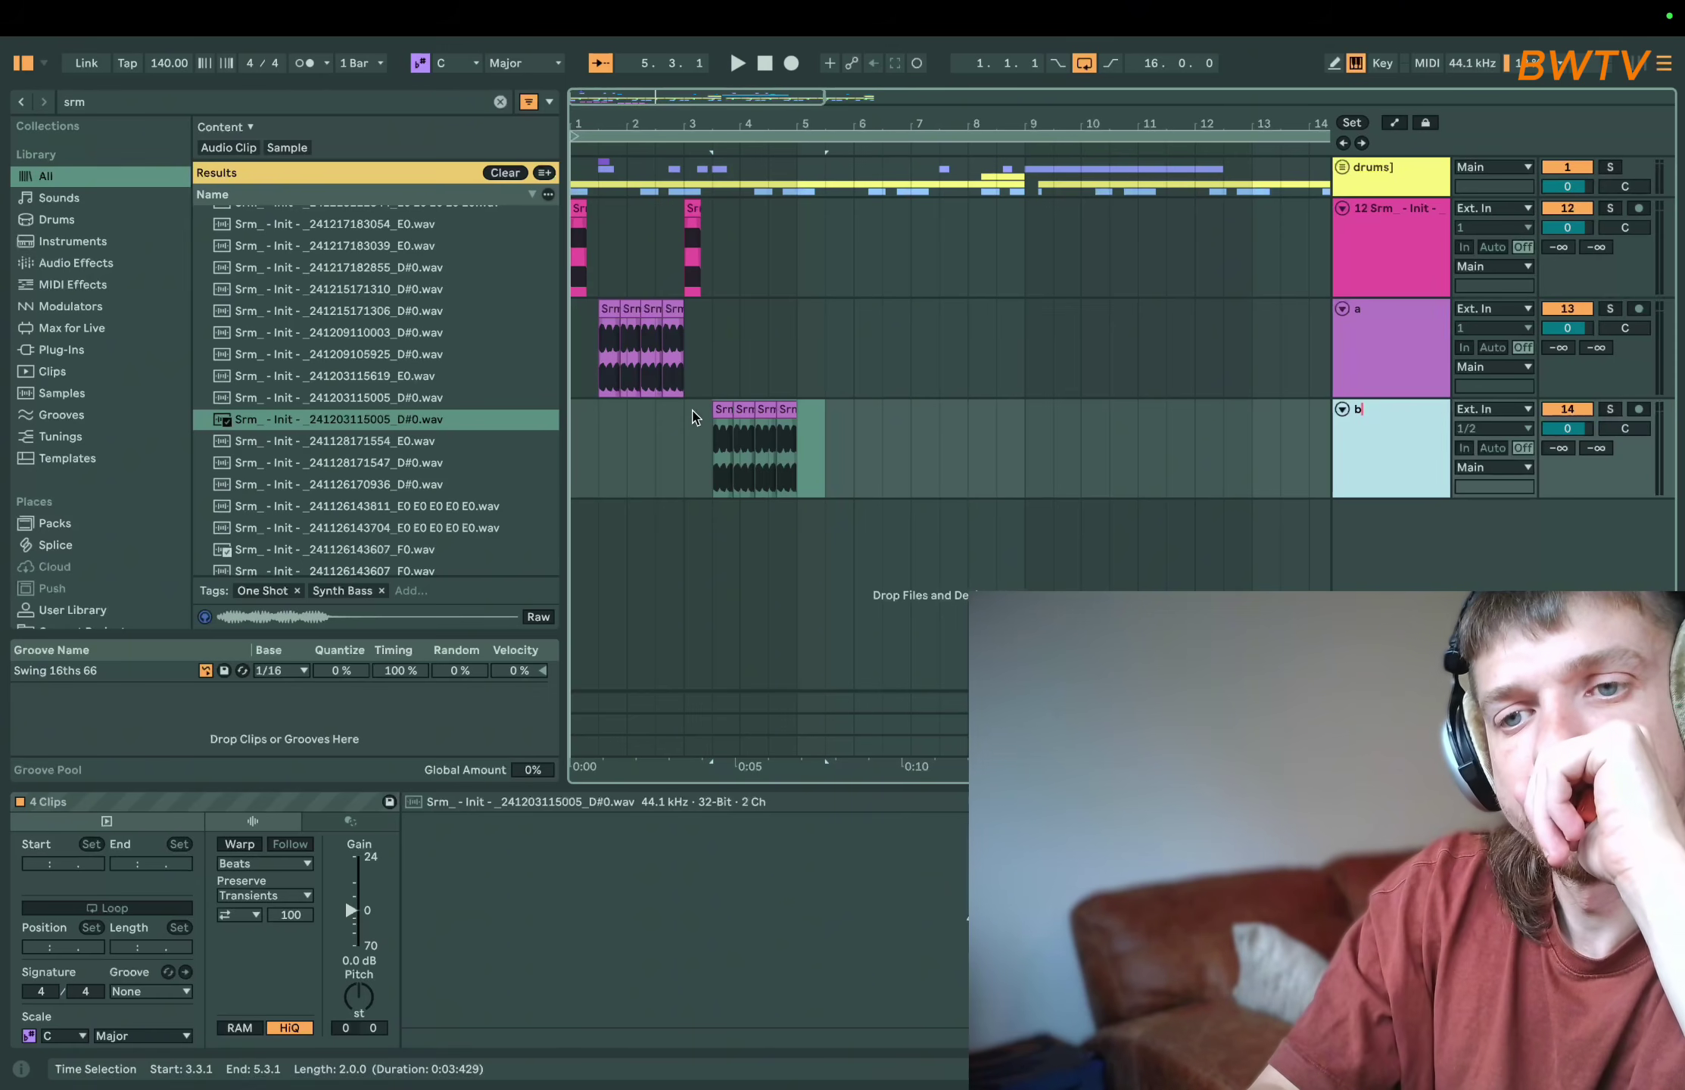
- Play the pattern through track b's clips and delete the last of its four clips
click(717, 447)
key(space)
drag(716, 447, 573, 327)
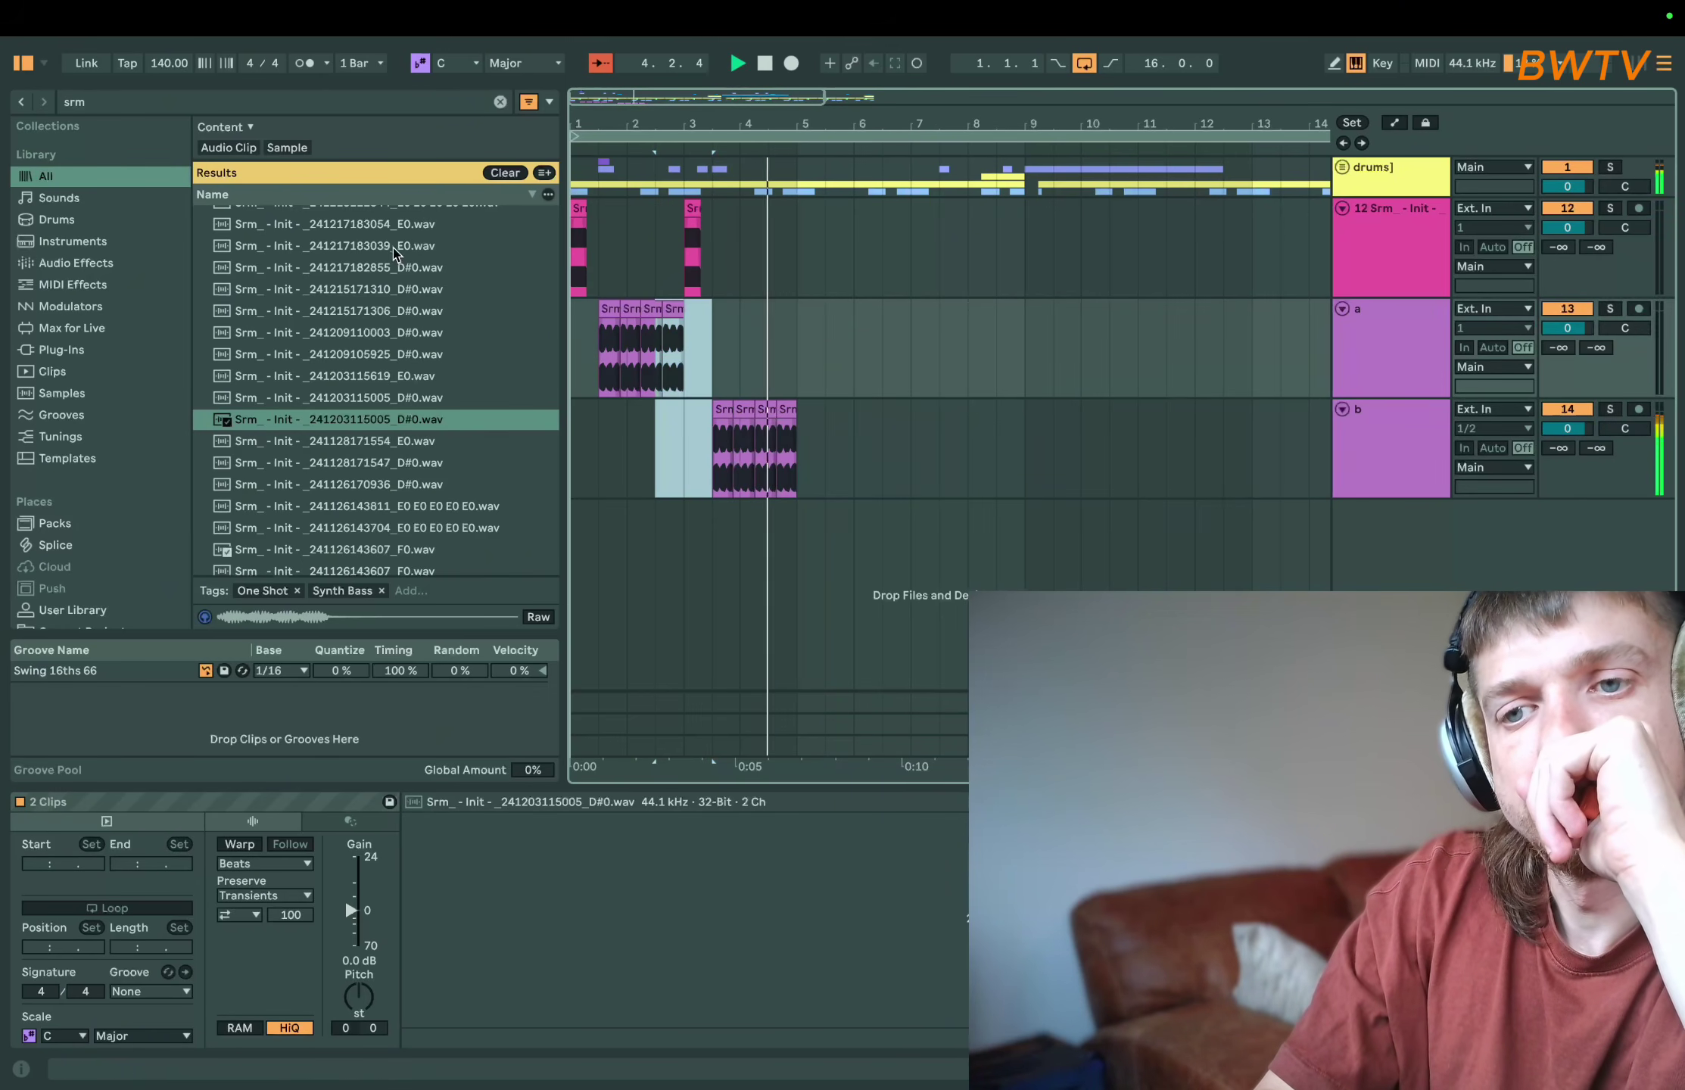
click(786, 412)
key(BackSpace)
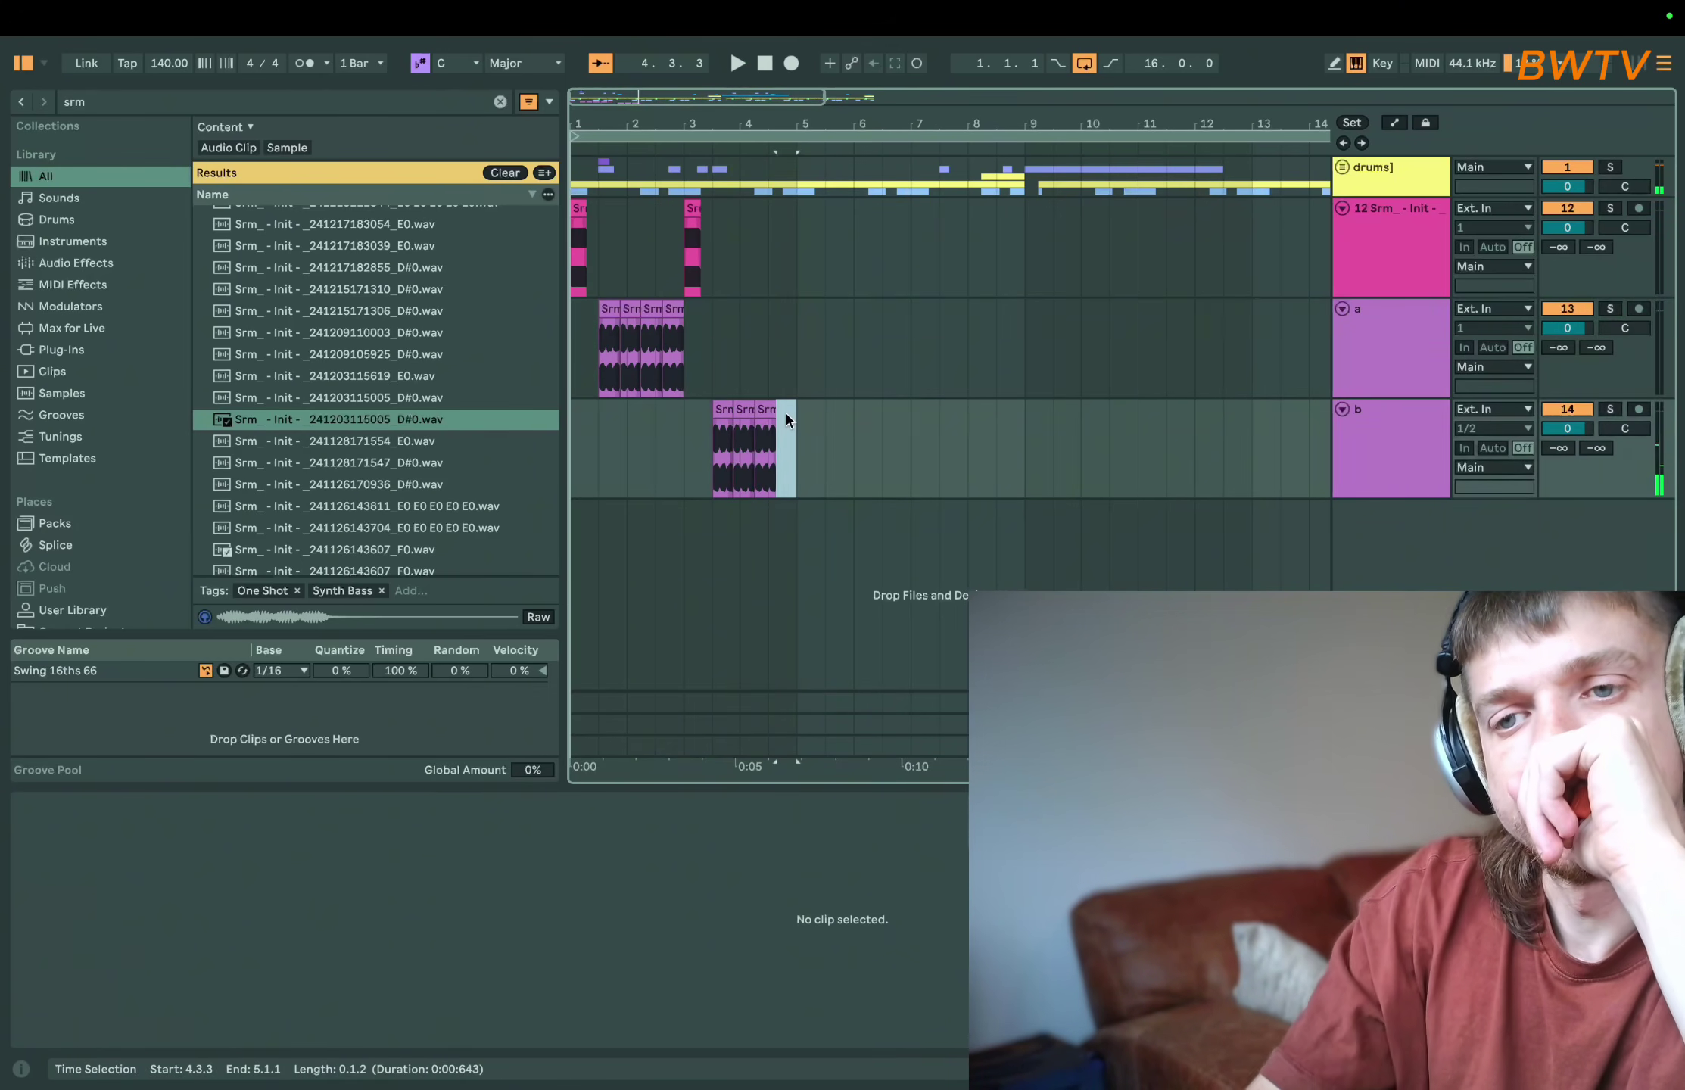
scroll(786, 412, up, 3)
click(467, 375)
click(344, 483)
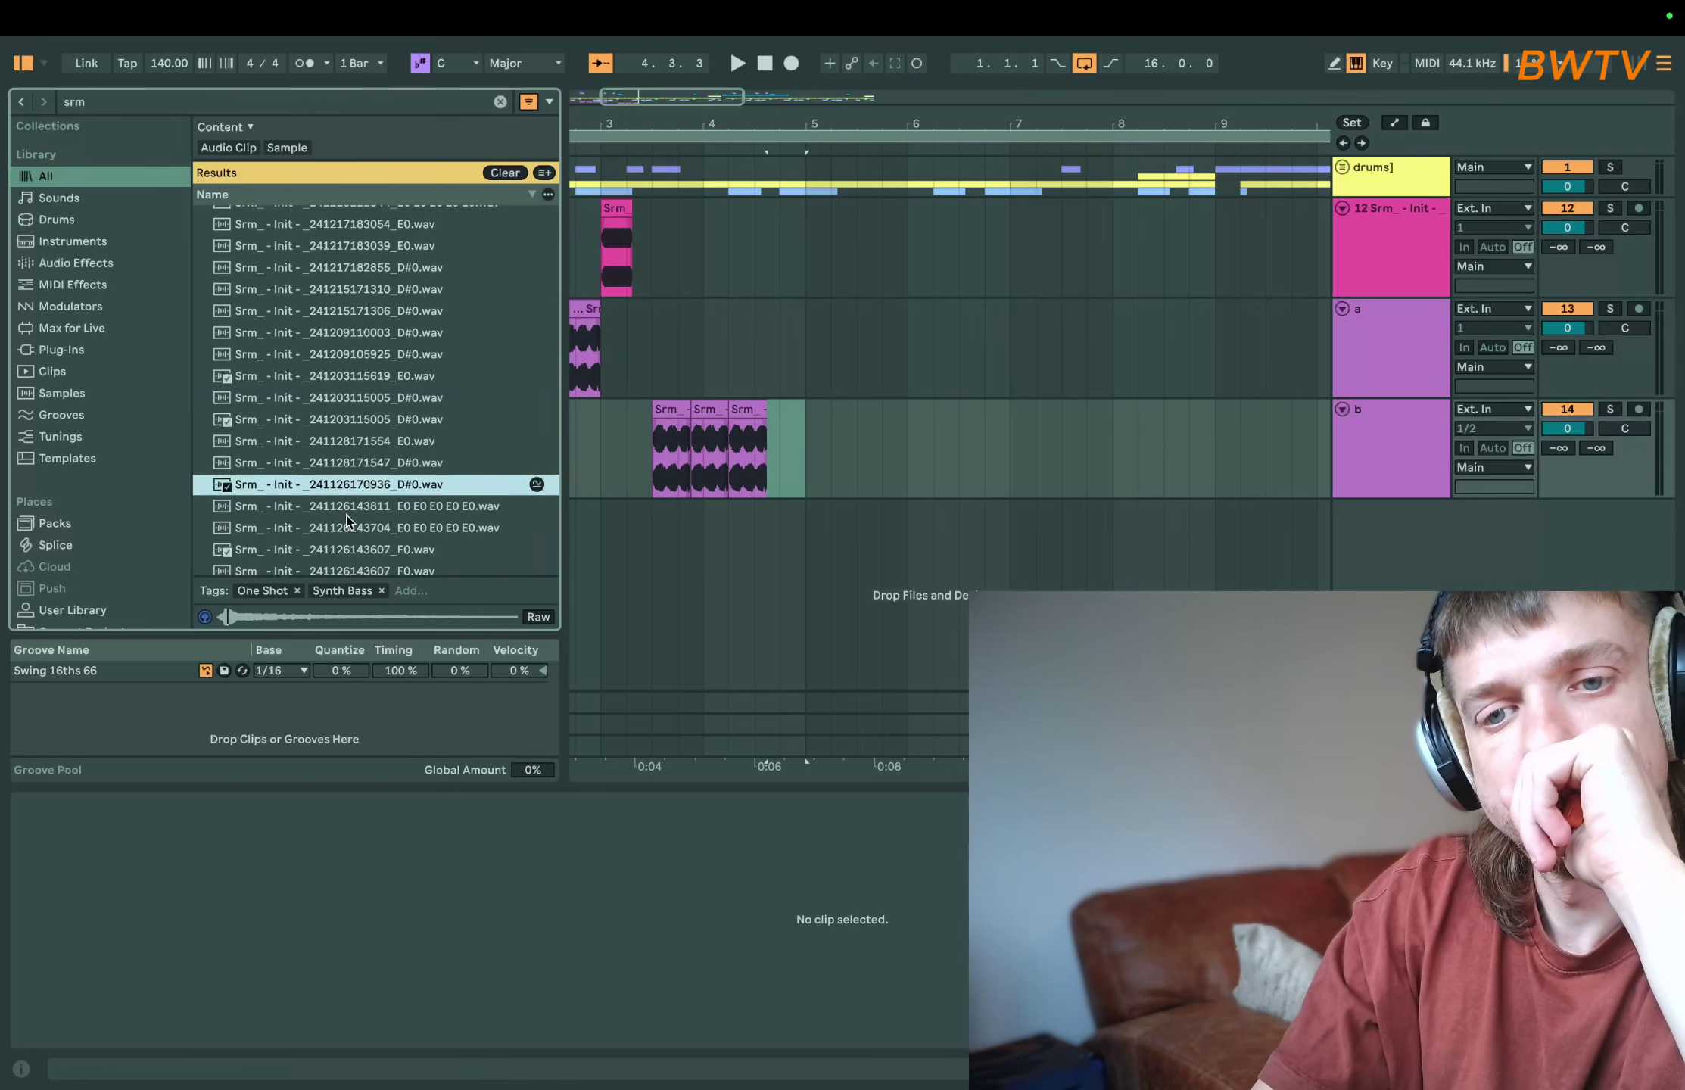
drag(337, 482, 787, 522)
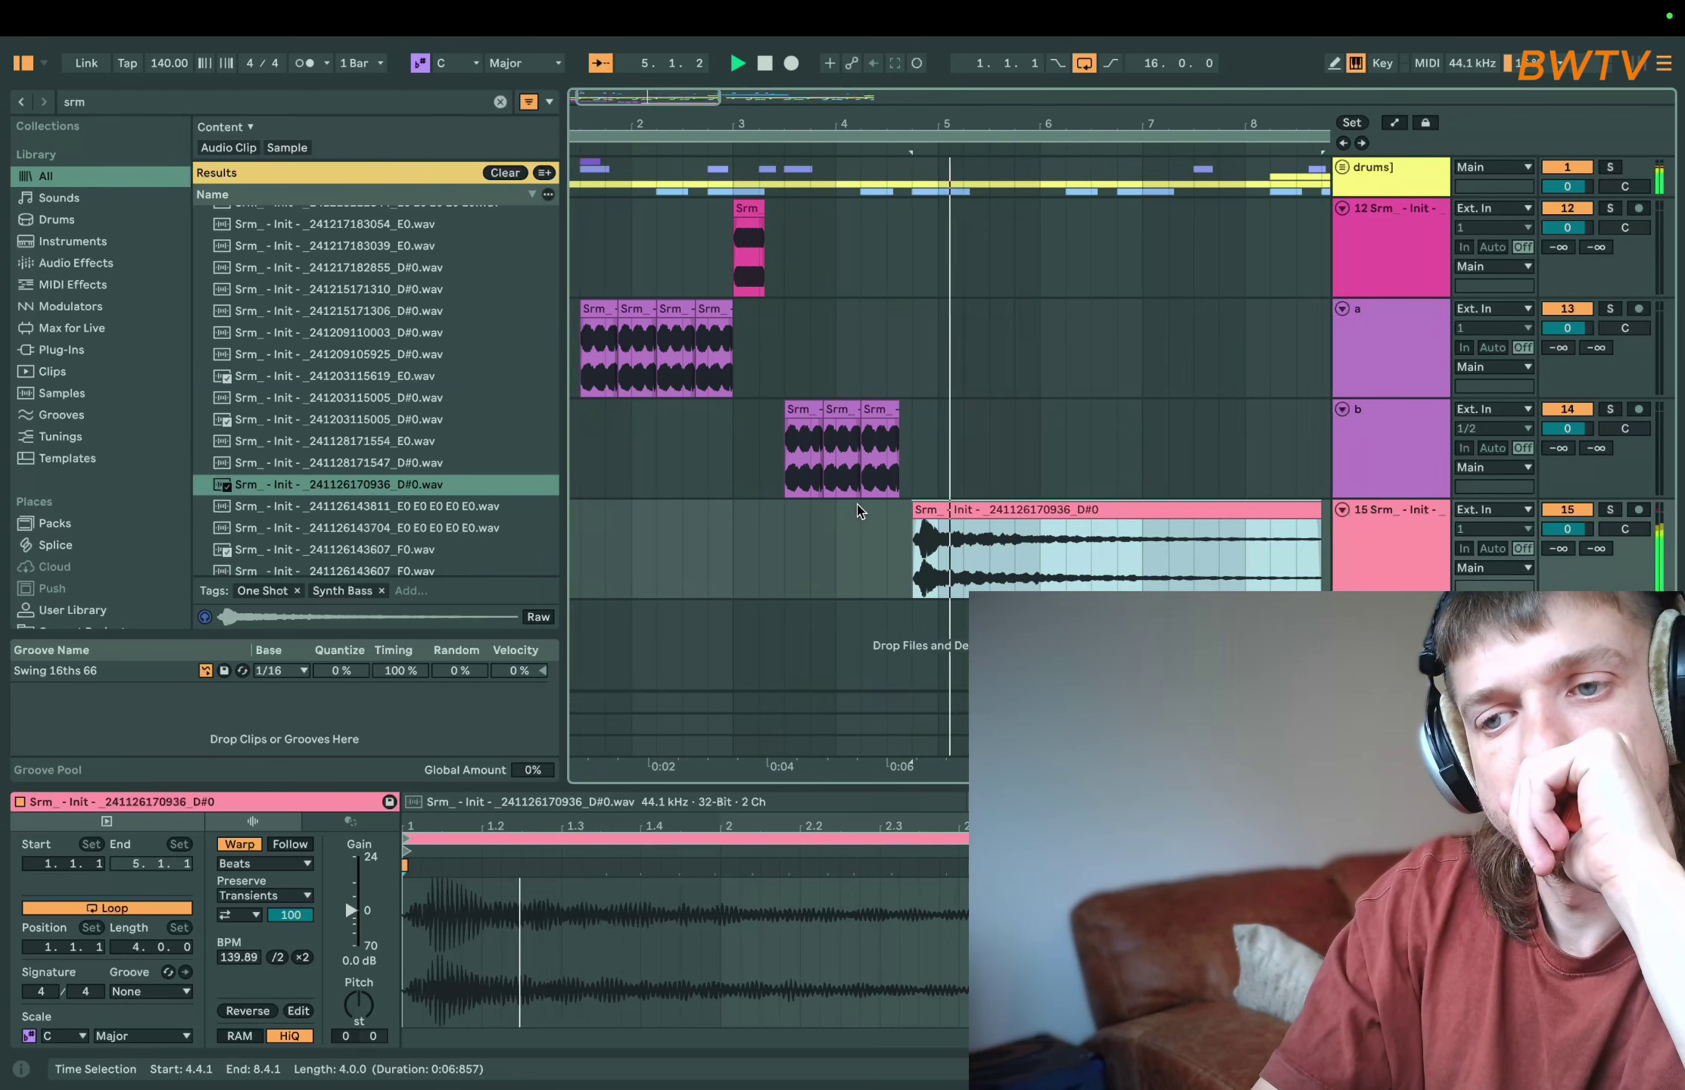
mouse_move(913, 505)
mouse_down()
mouse_move(946, 506)
mouse_move(920, 507)
mouse_up()
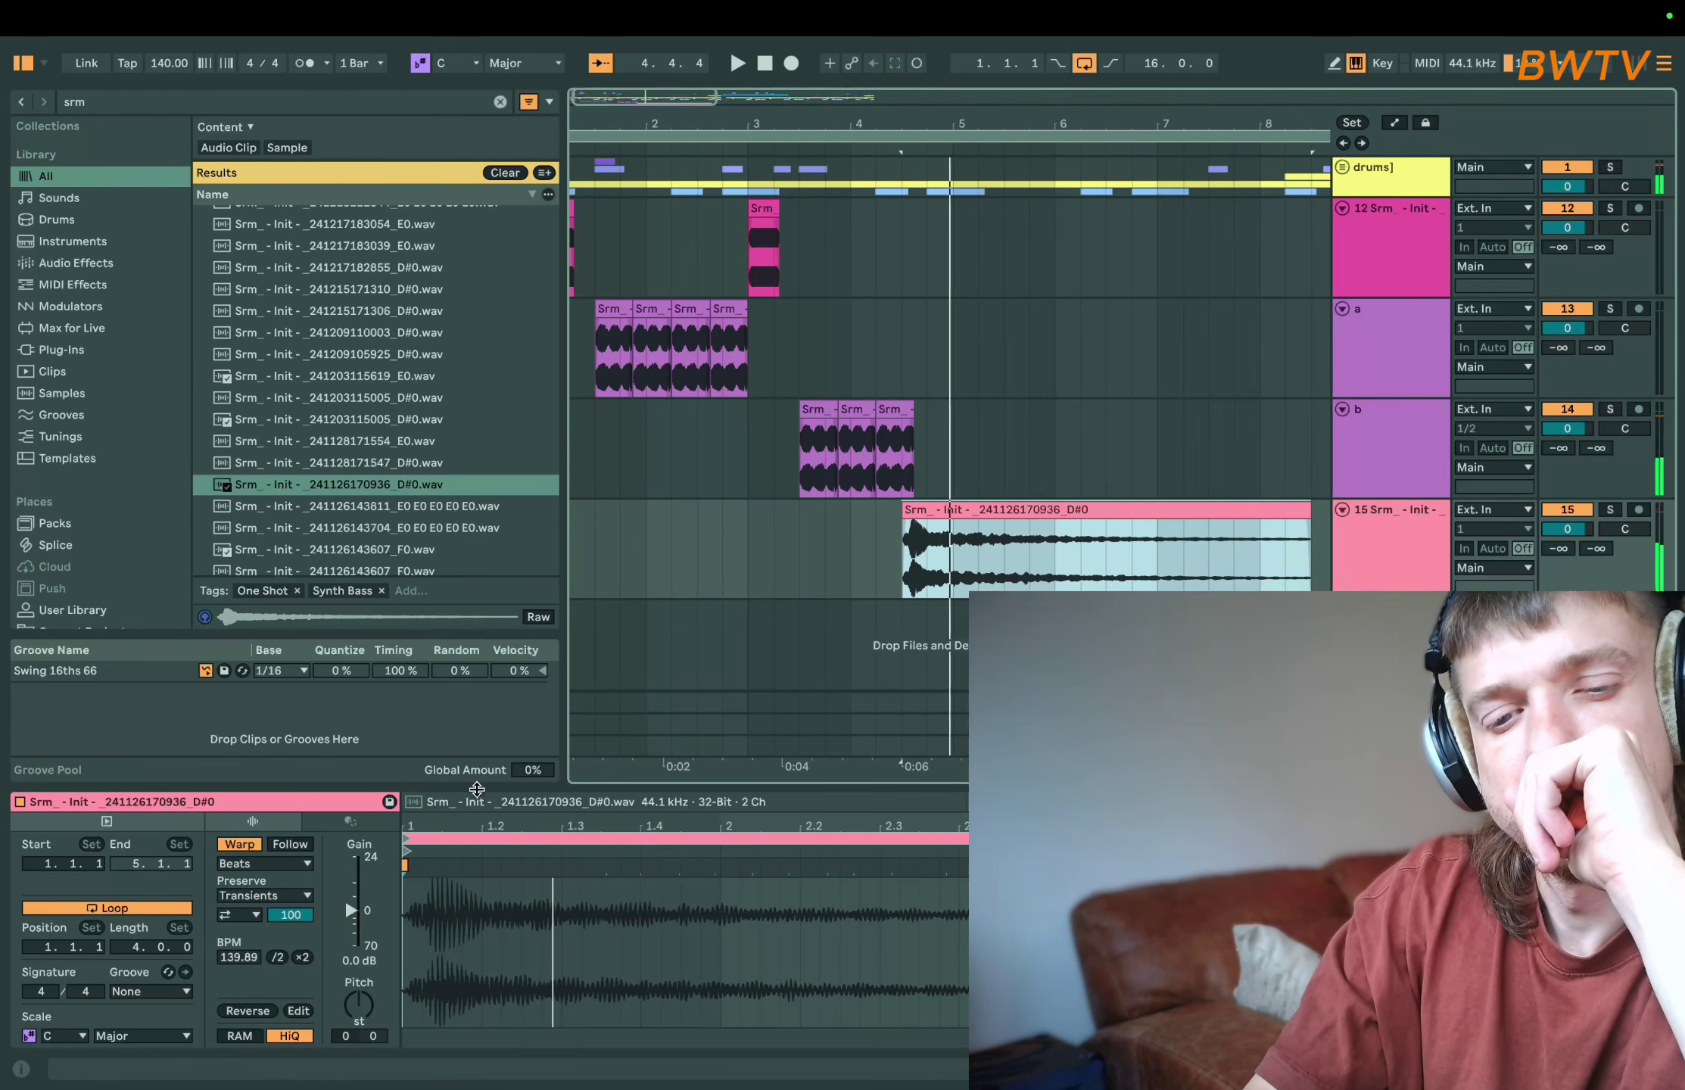
click(239, 843)
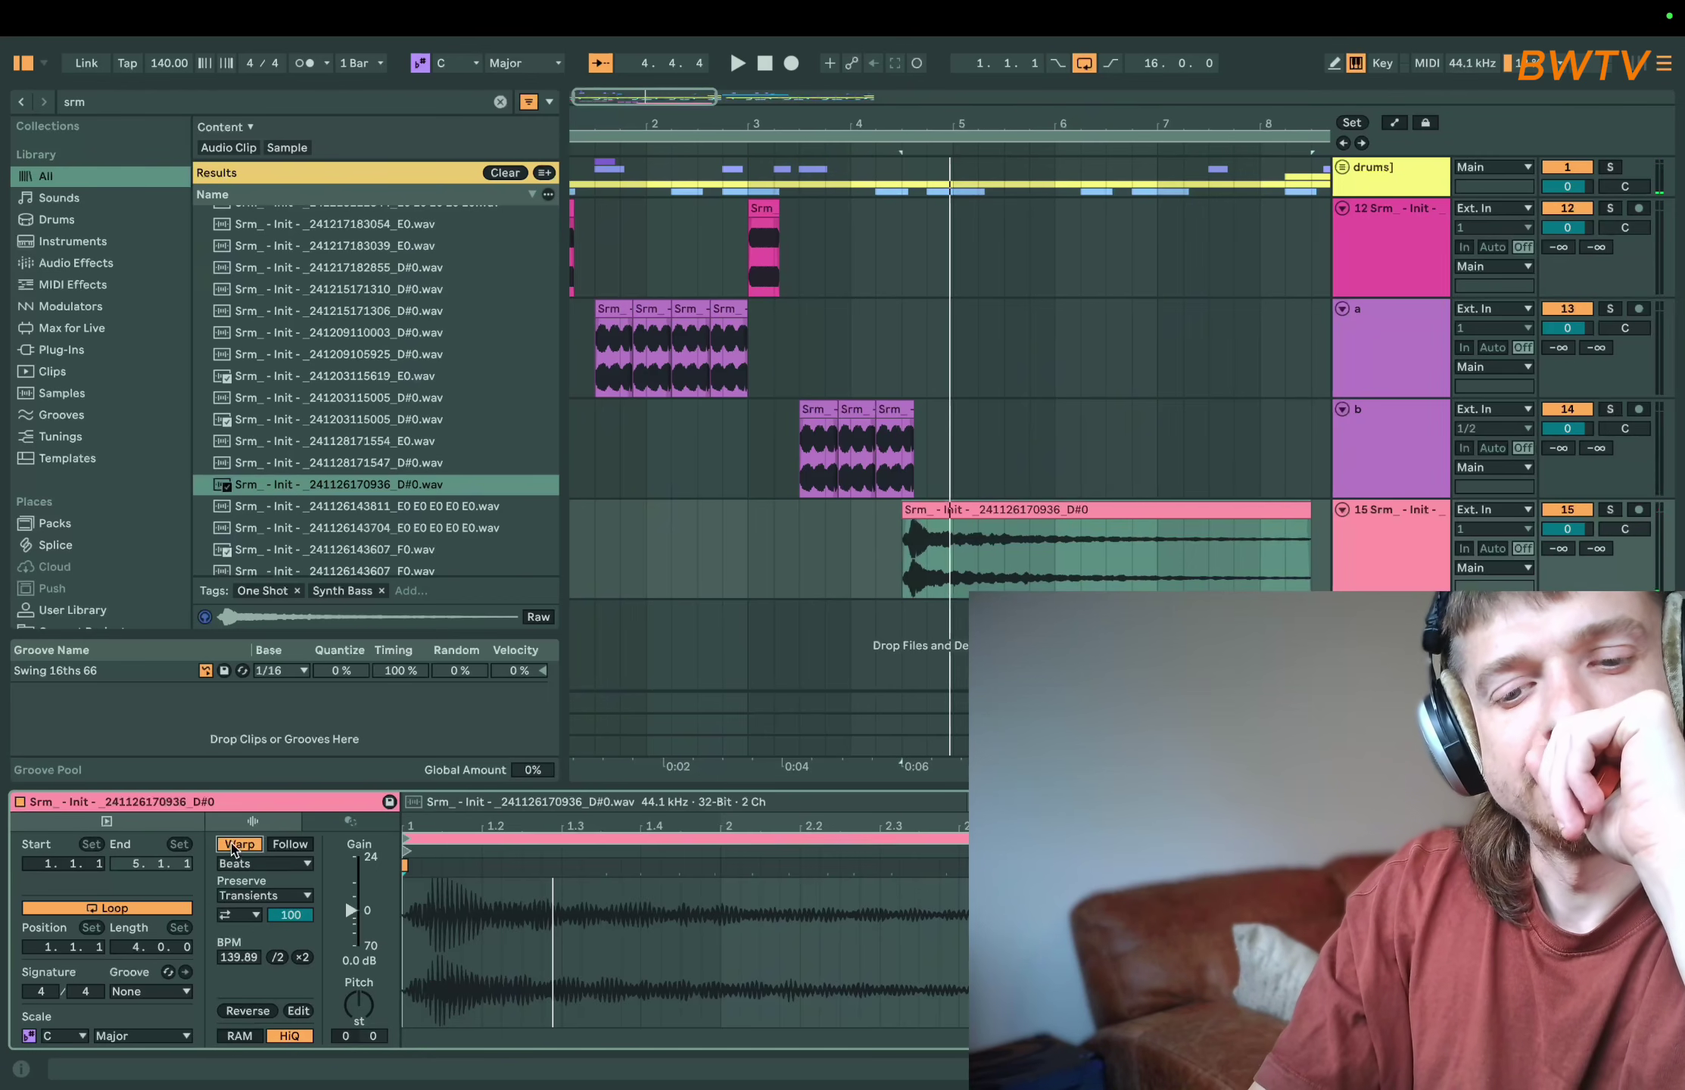
key(space)
scroll(946, 392, down, 6)
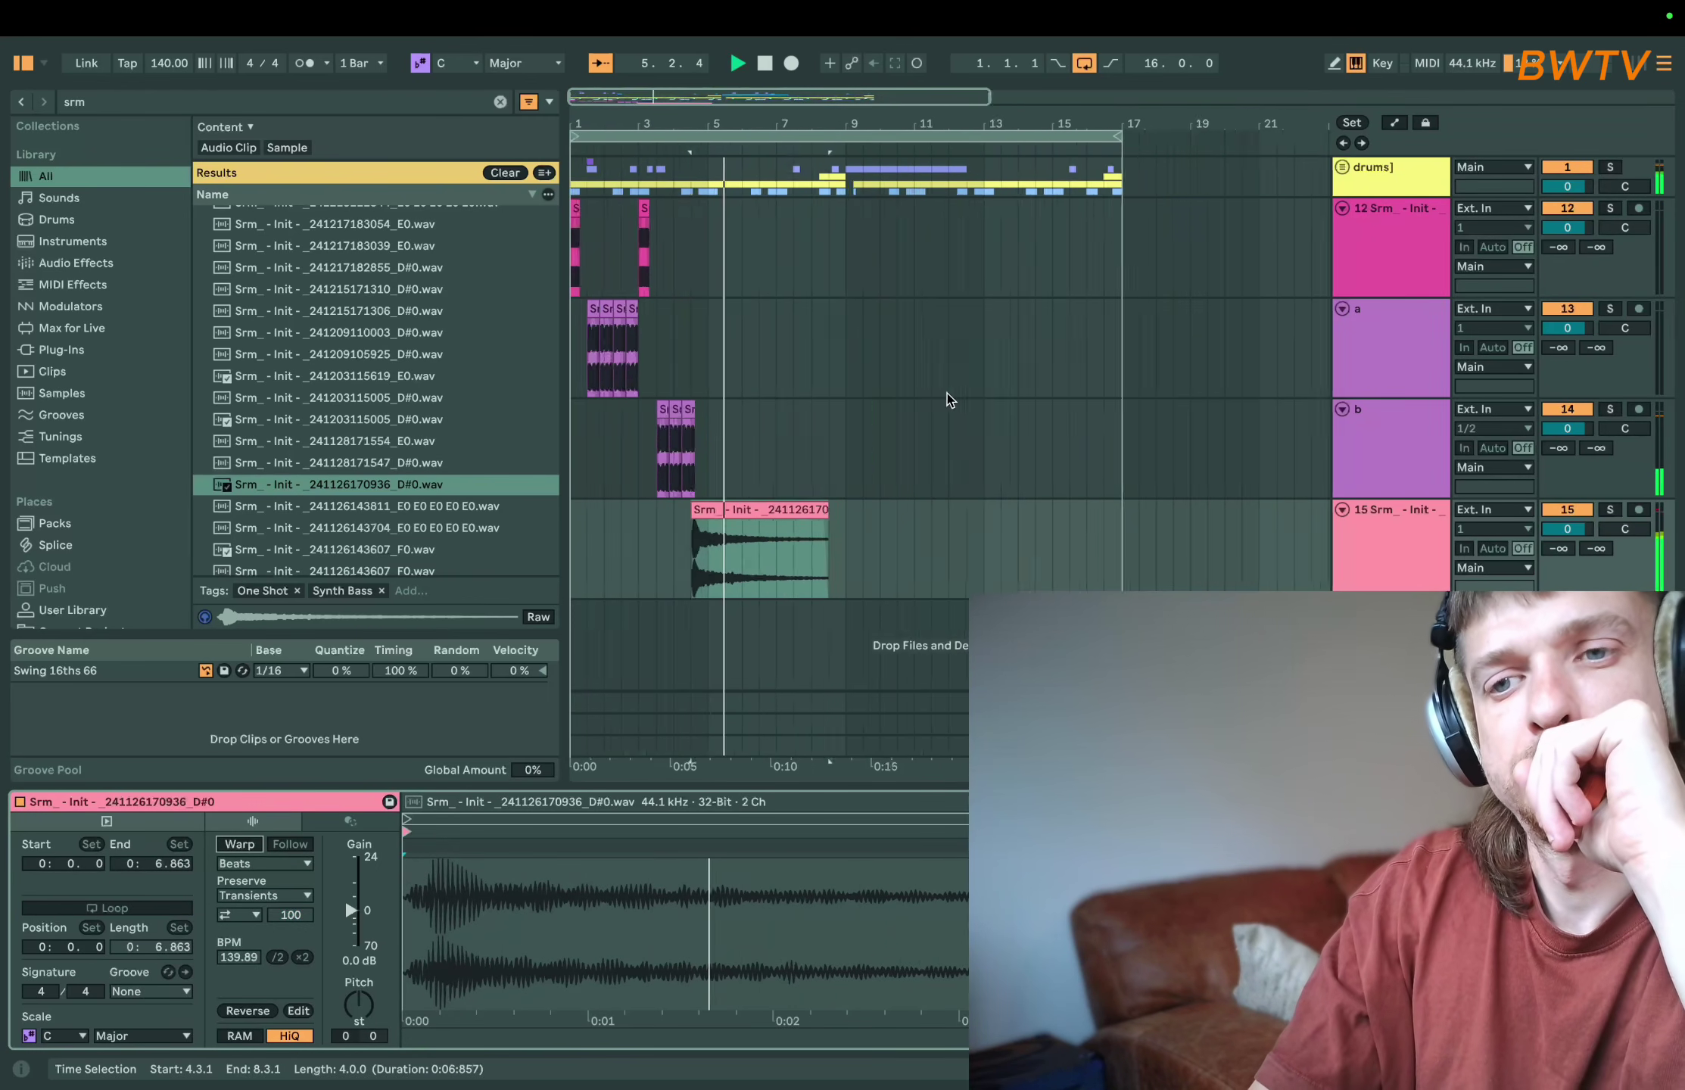
- Duplicate the four-bar bass pattern across the pink and purple tracks into bars 5 to 8
key(space)
drag(664, 264, 380, 693)
key(ctrl+d)
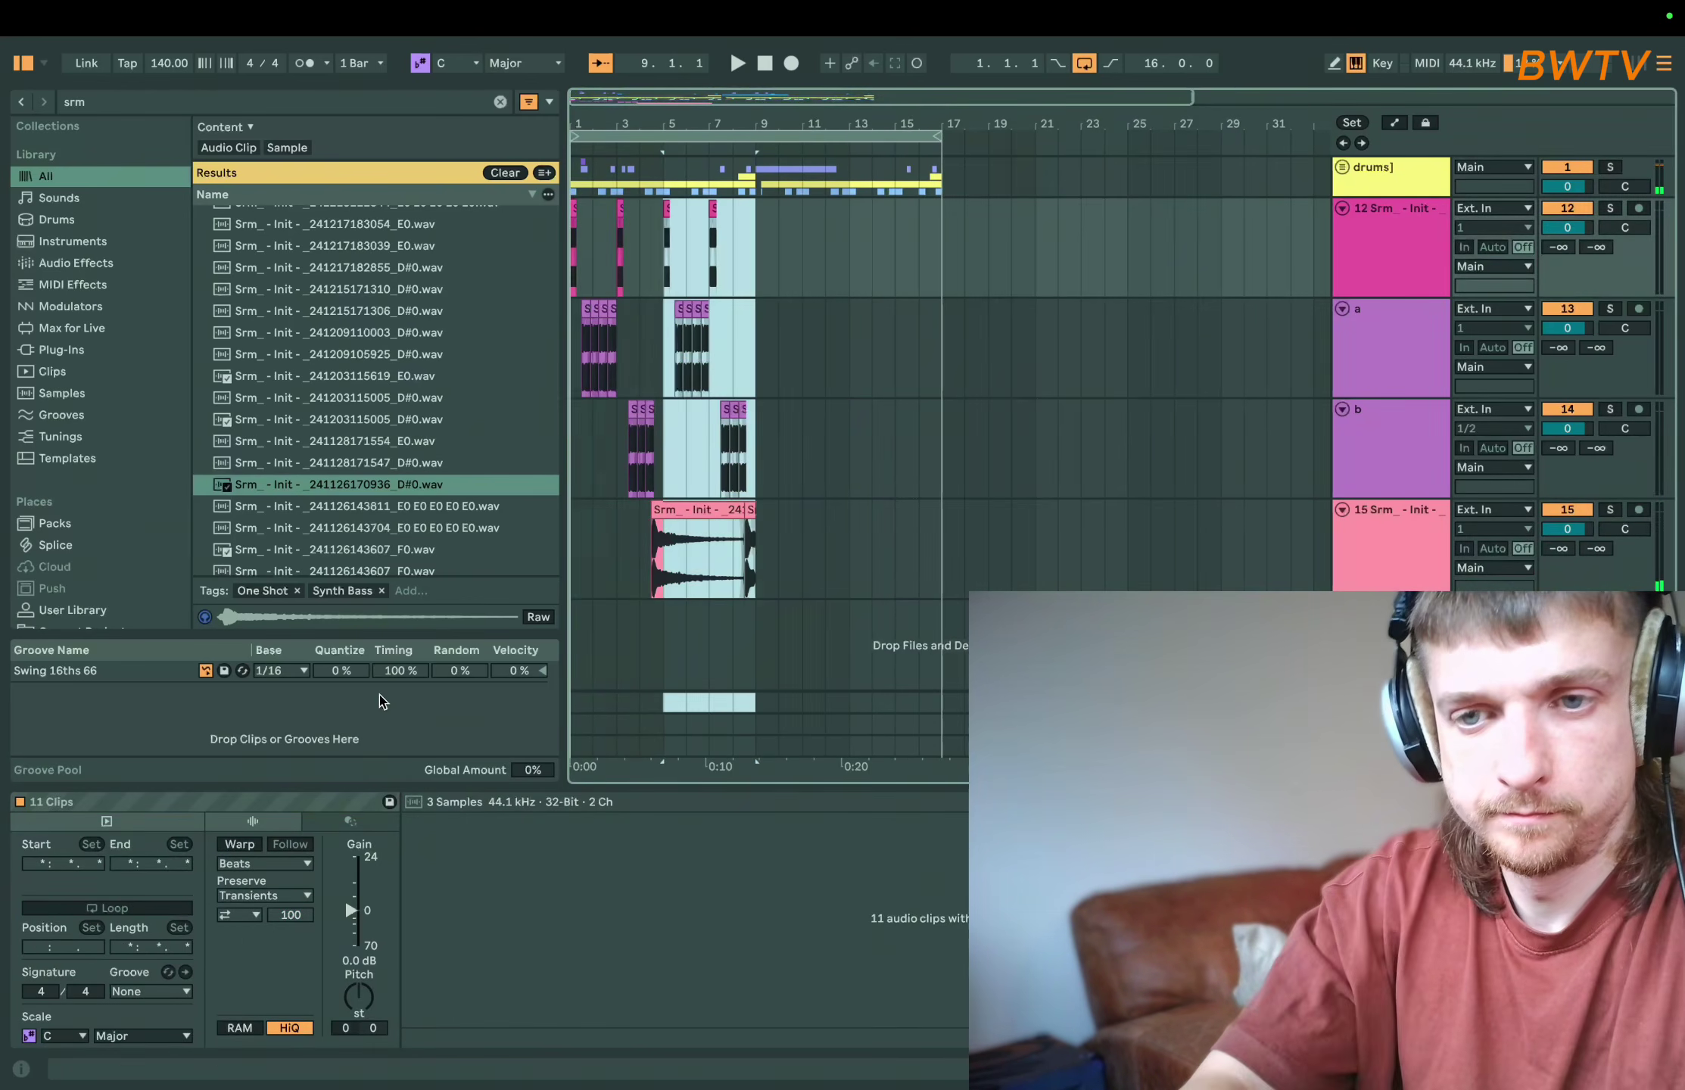
- Search the plug-ins for "inf" and load Infiltrator on track b
click(641, 446)
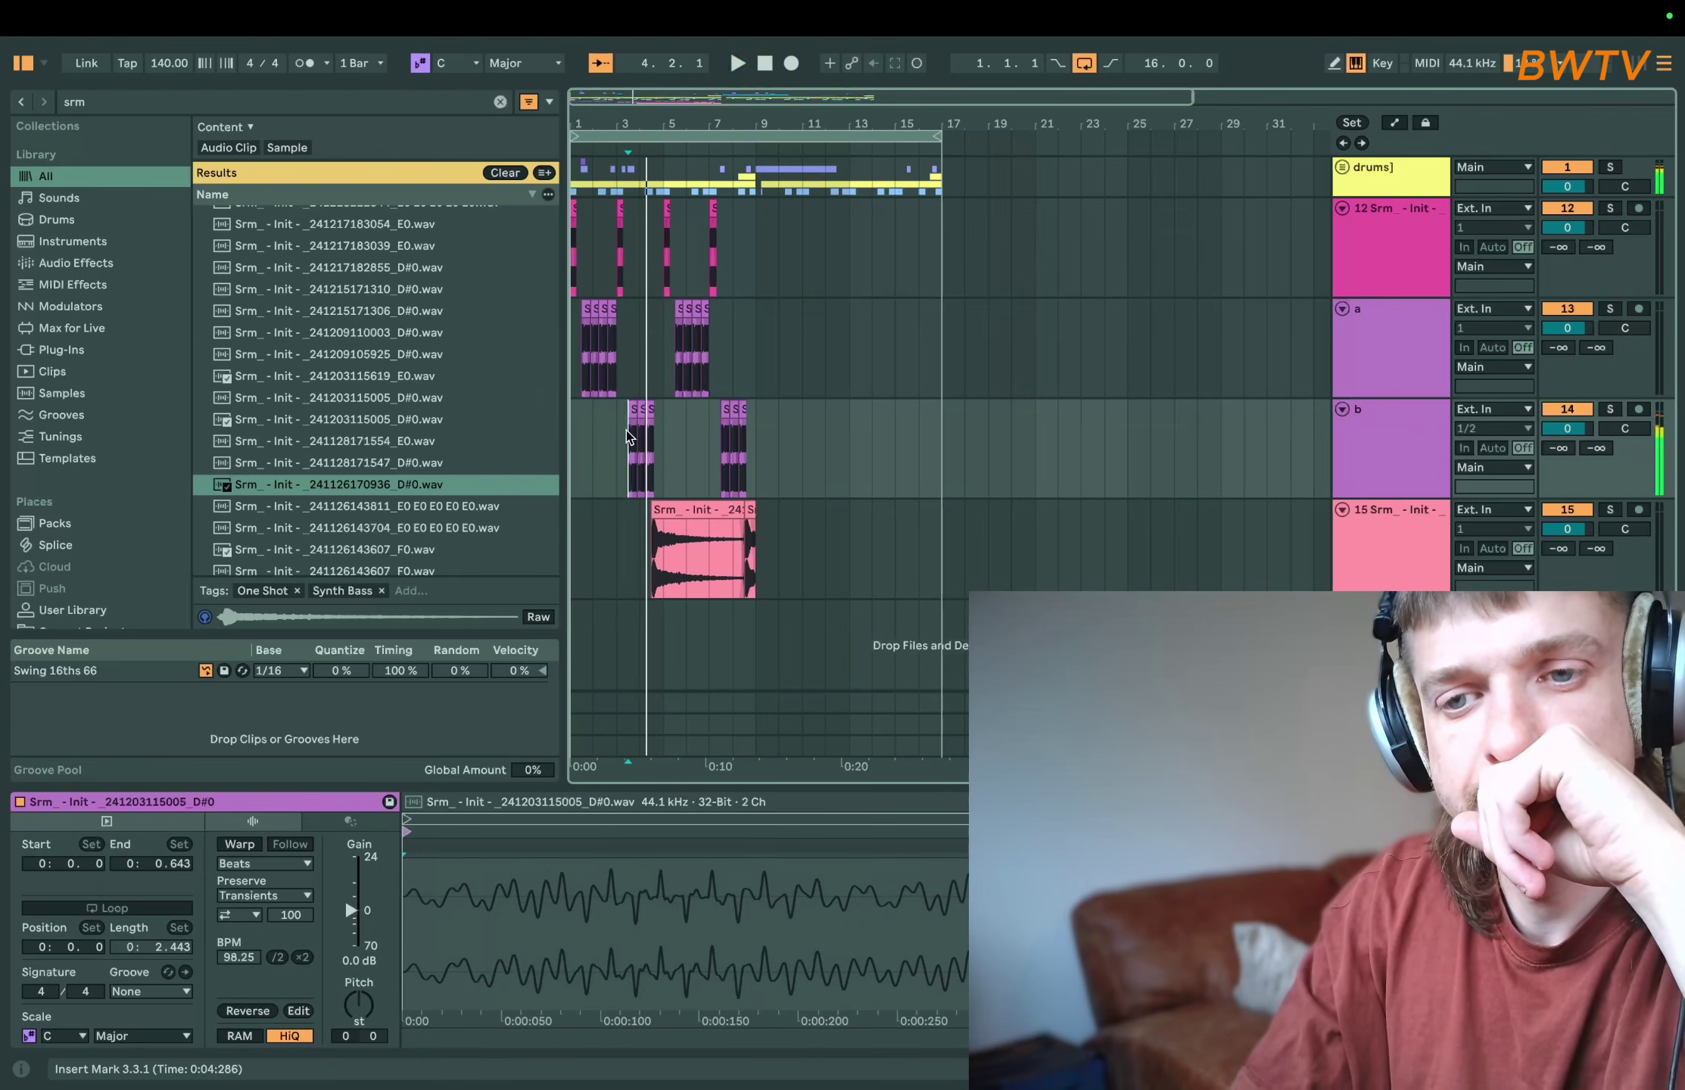
click(92, 101)
text(inf)
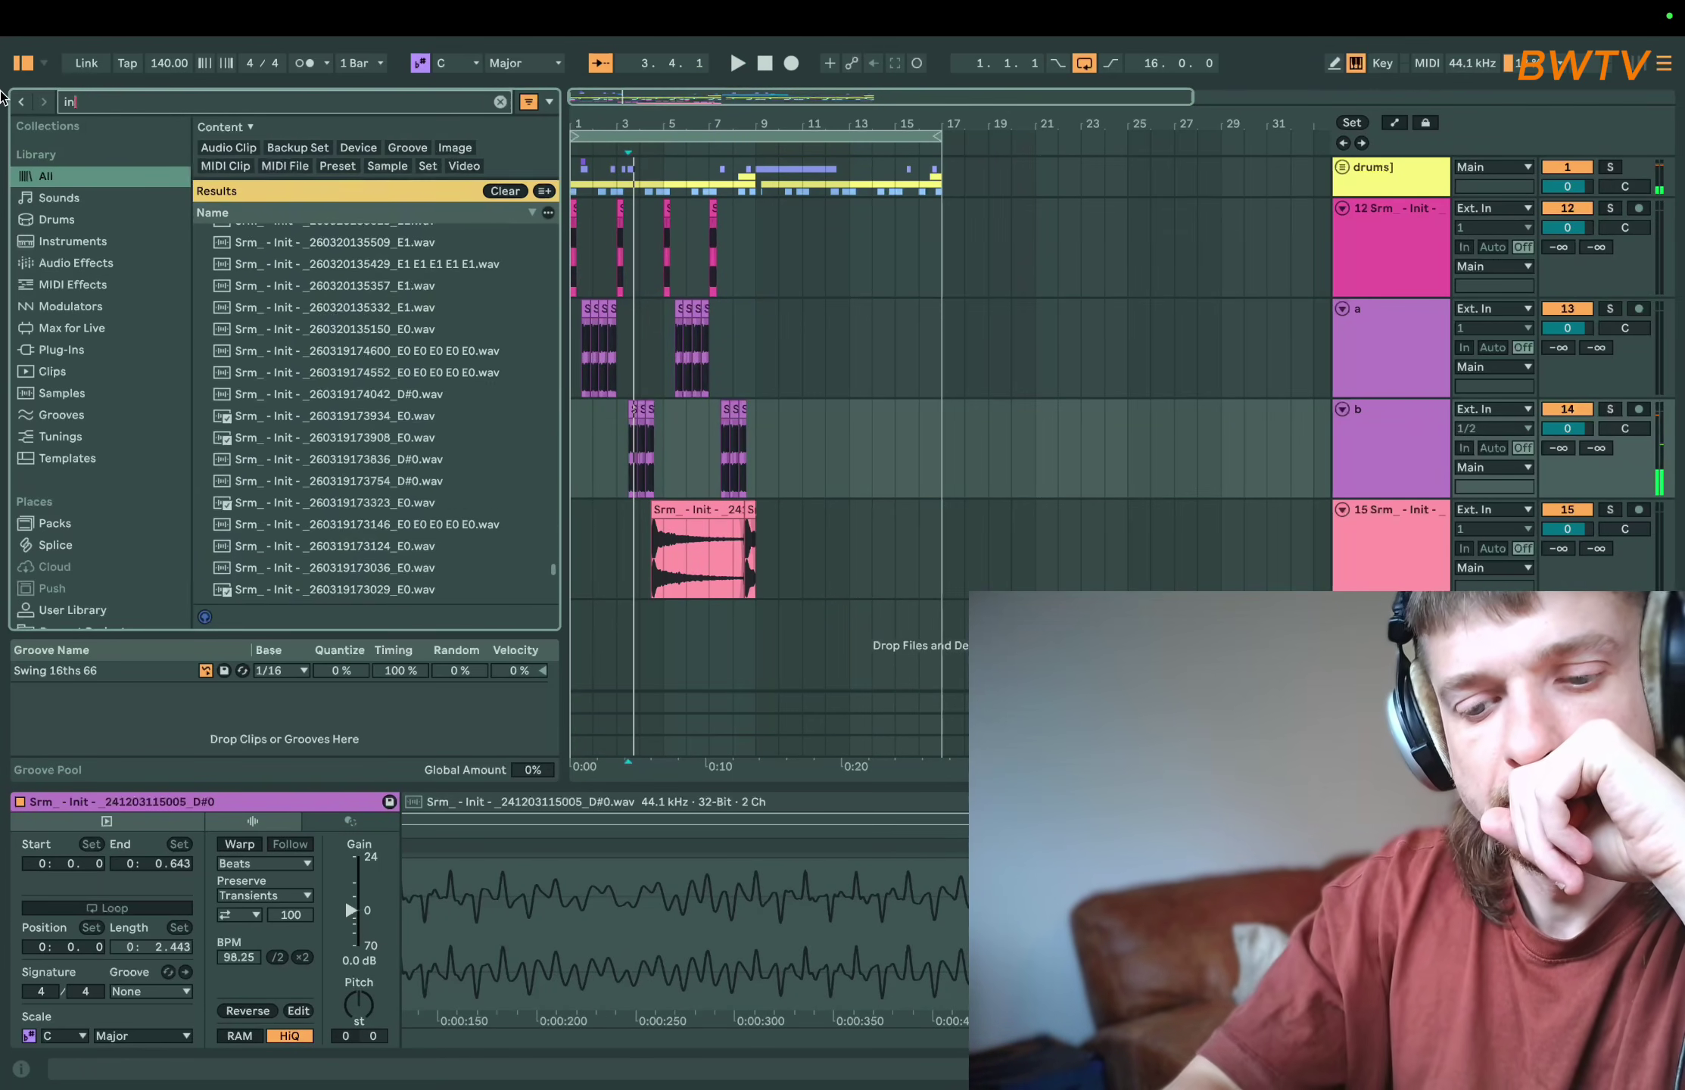
click(81, 353)
double_click(274, 346)
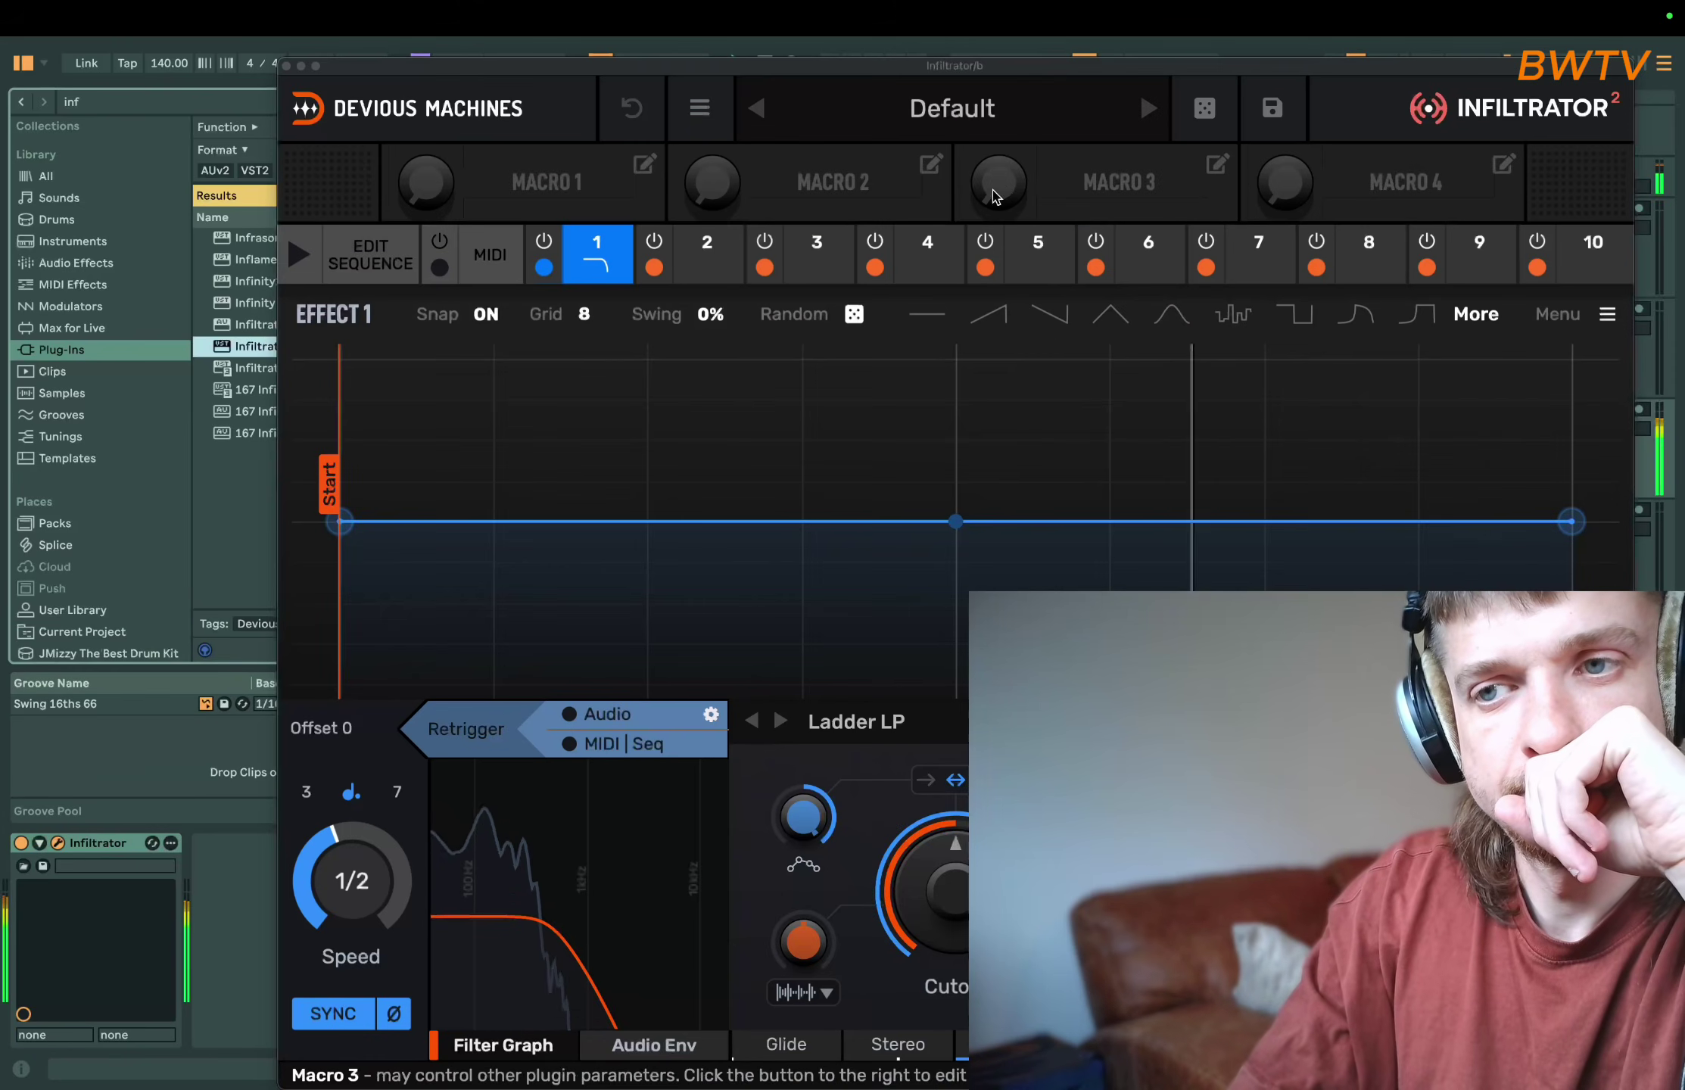
- Audition a random Infiltrator preset, then Bass Enhance presets including Warm My 808 and Bassic Enhancer 2, on track b
click(1205, 107)
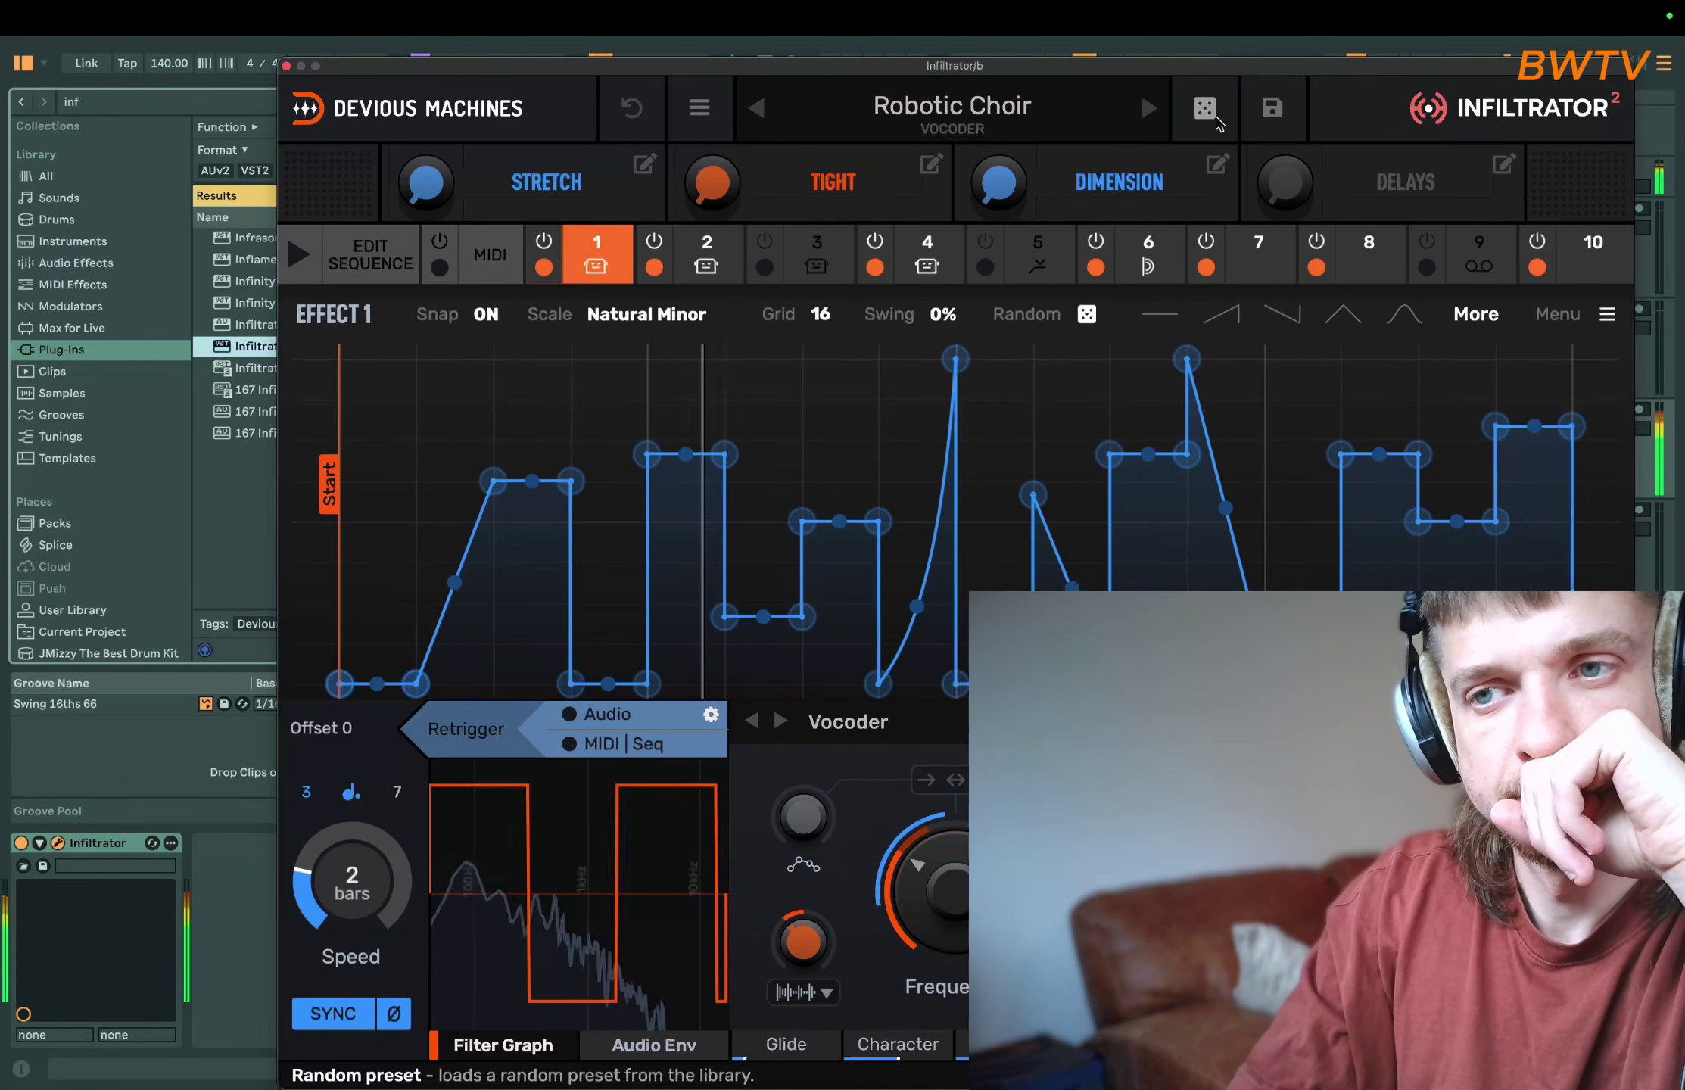
click(1072, 110)
click(459, 355)
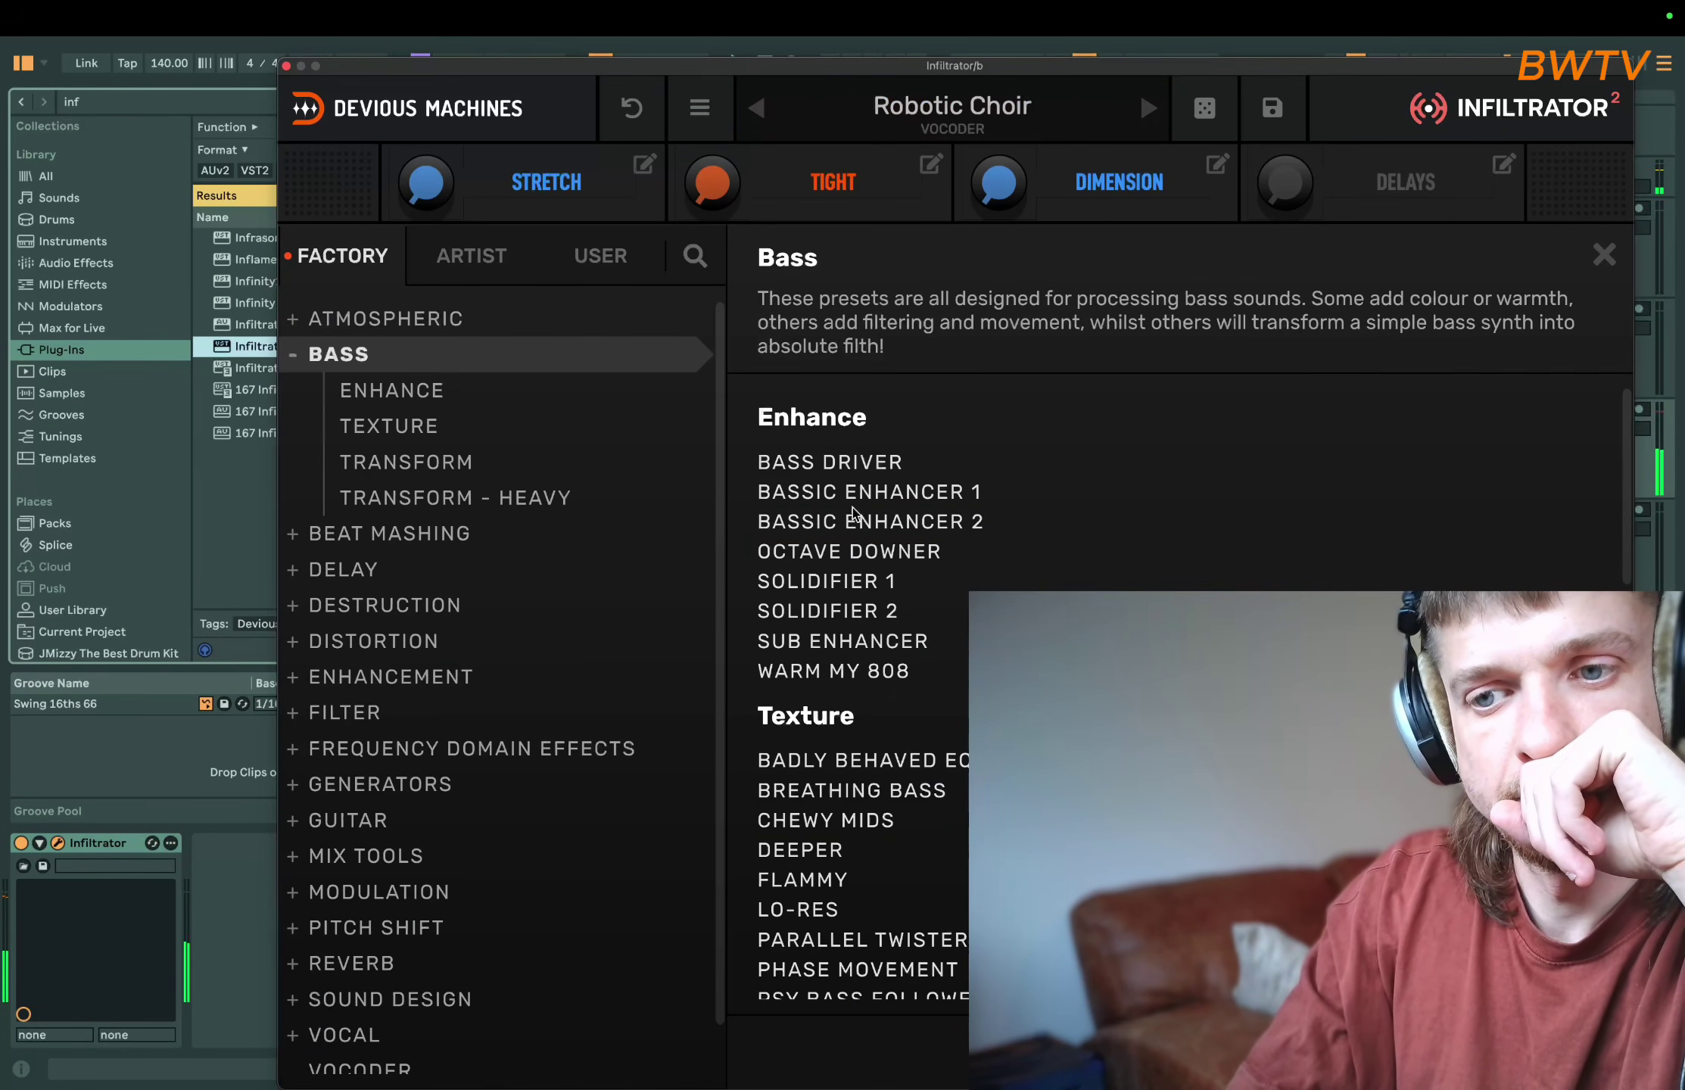
click(856, 522)
click(815, 854)
click(854, 672)
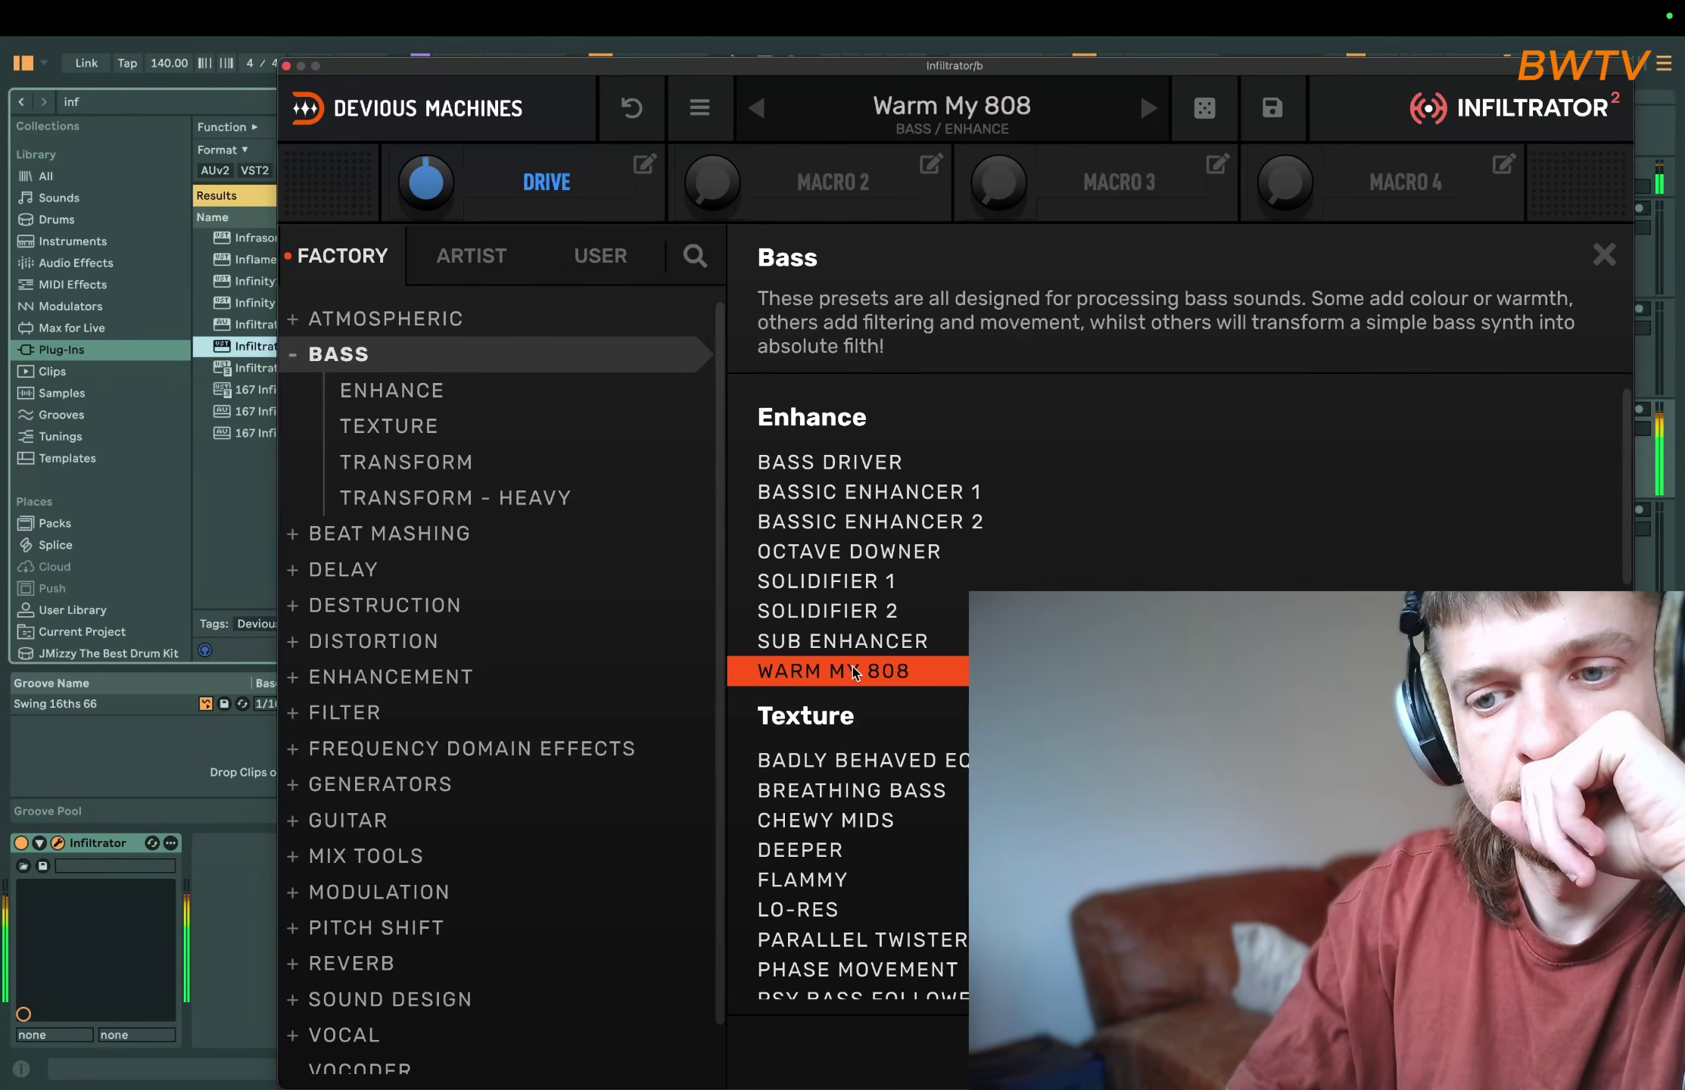
click(836, 642)
click(825, 592)
click(836, 524)
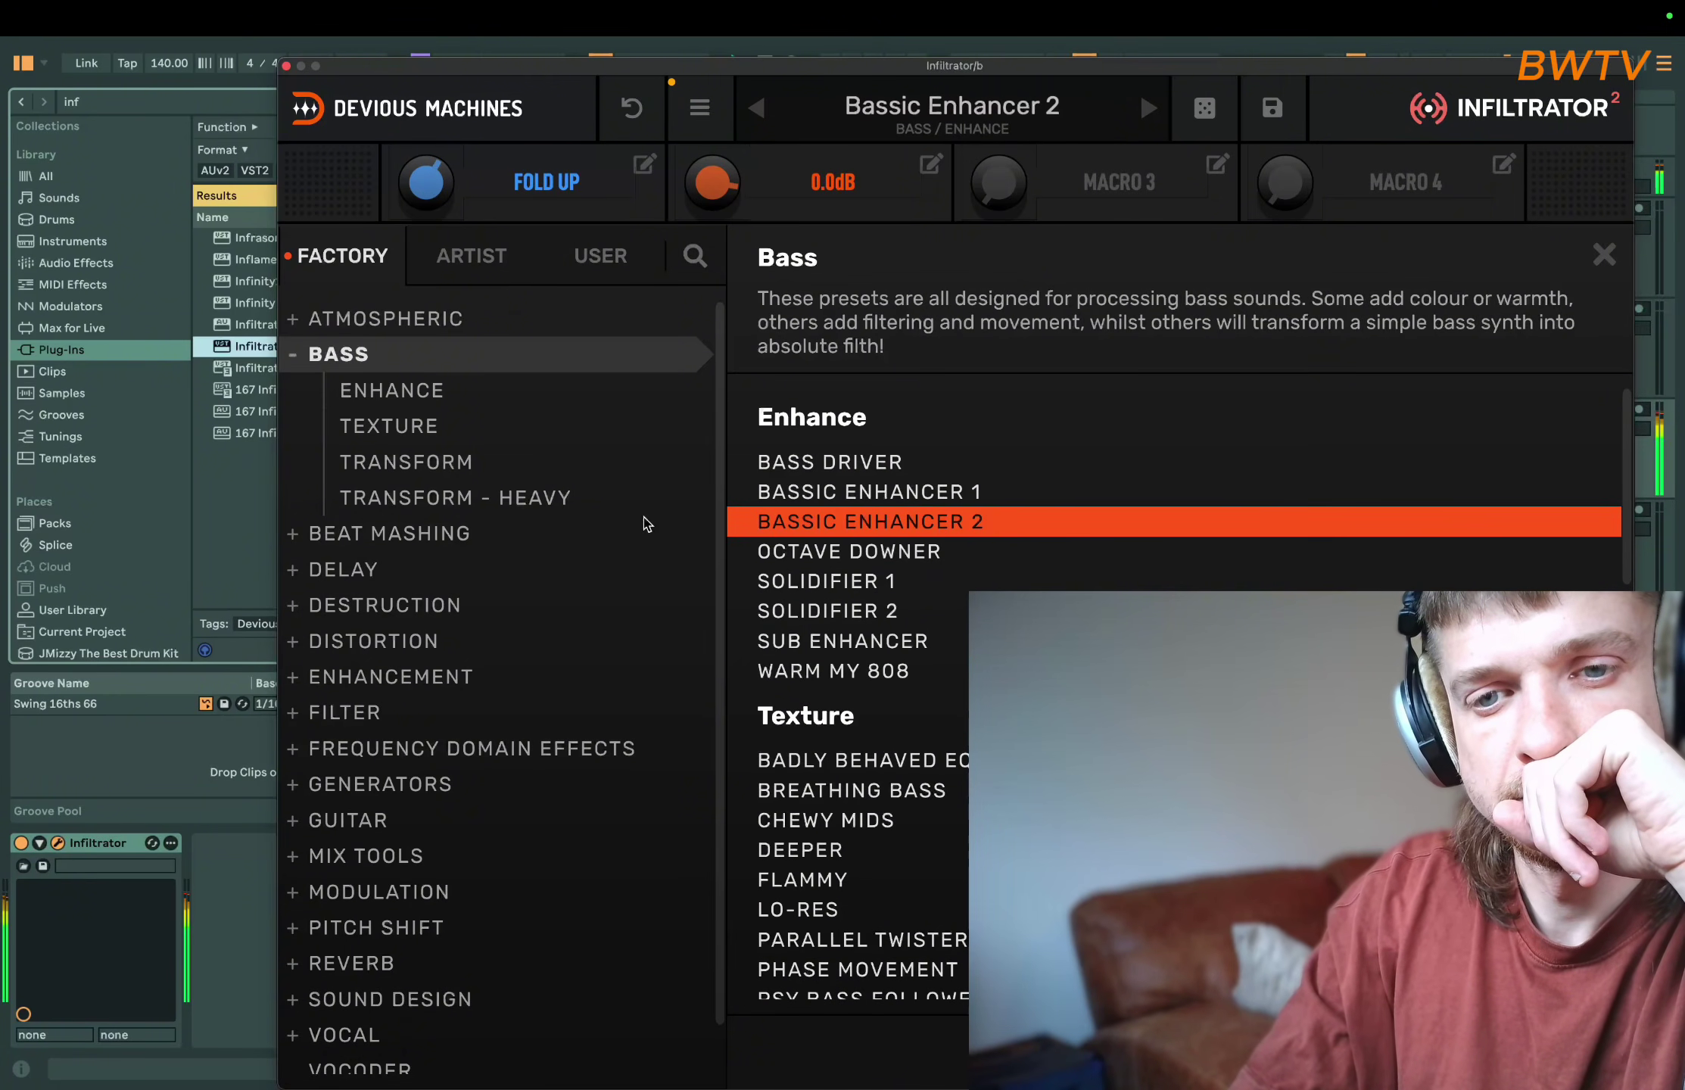
- Load Infiltrator's Mild Tube distortion preset on track b and play the eight-bar pattern from the start
click(355, 643)
click(818, 588)
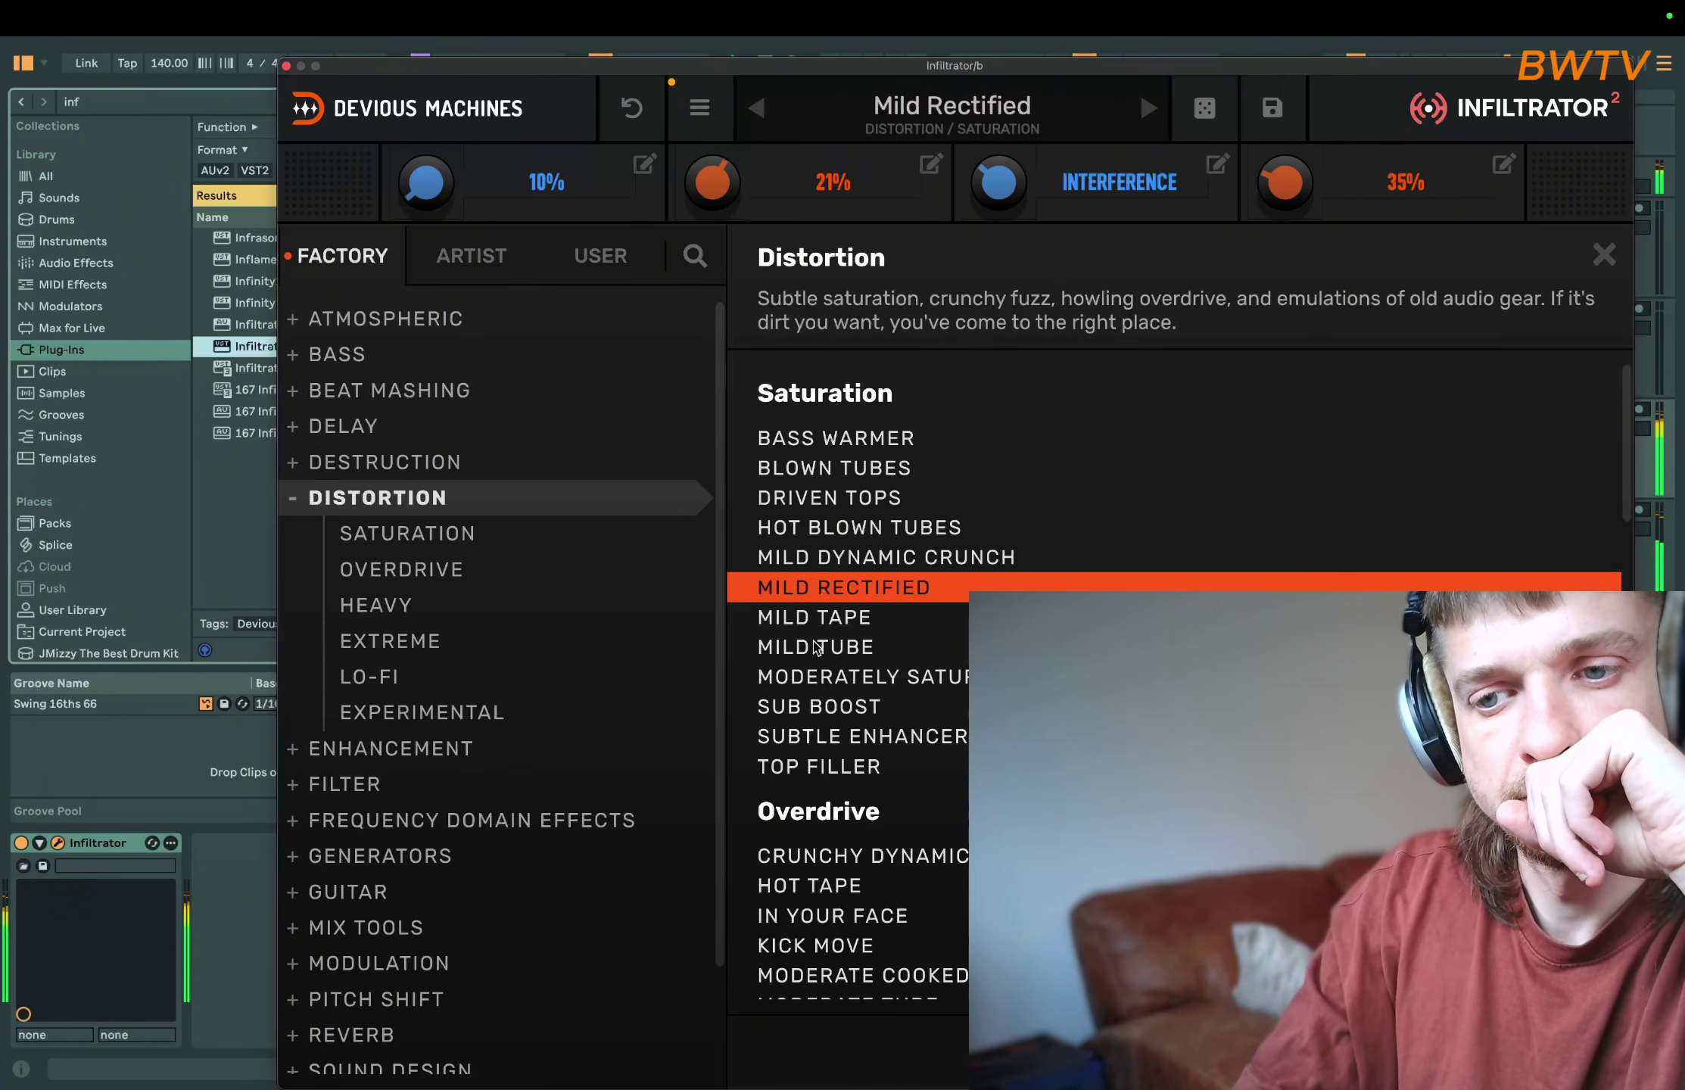
click(816, 648)
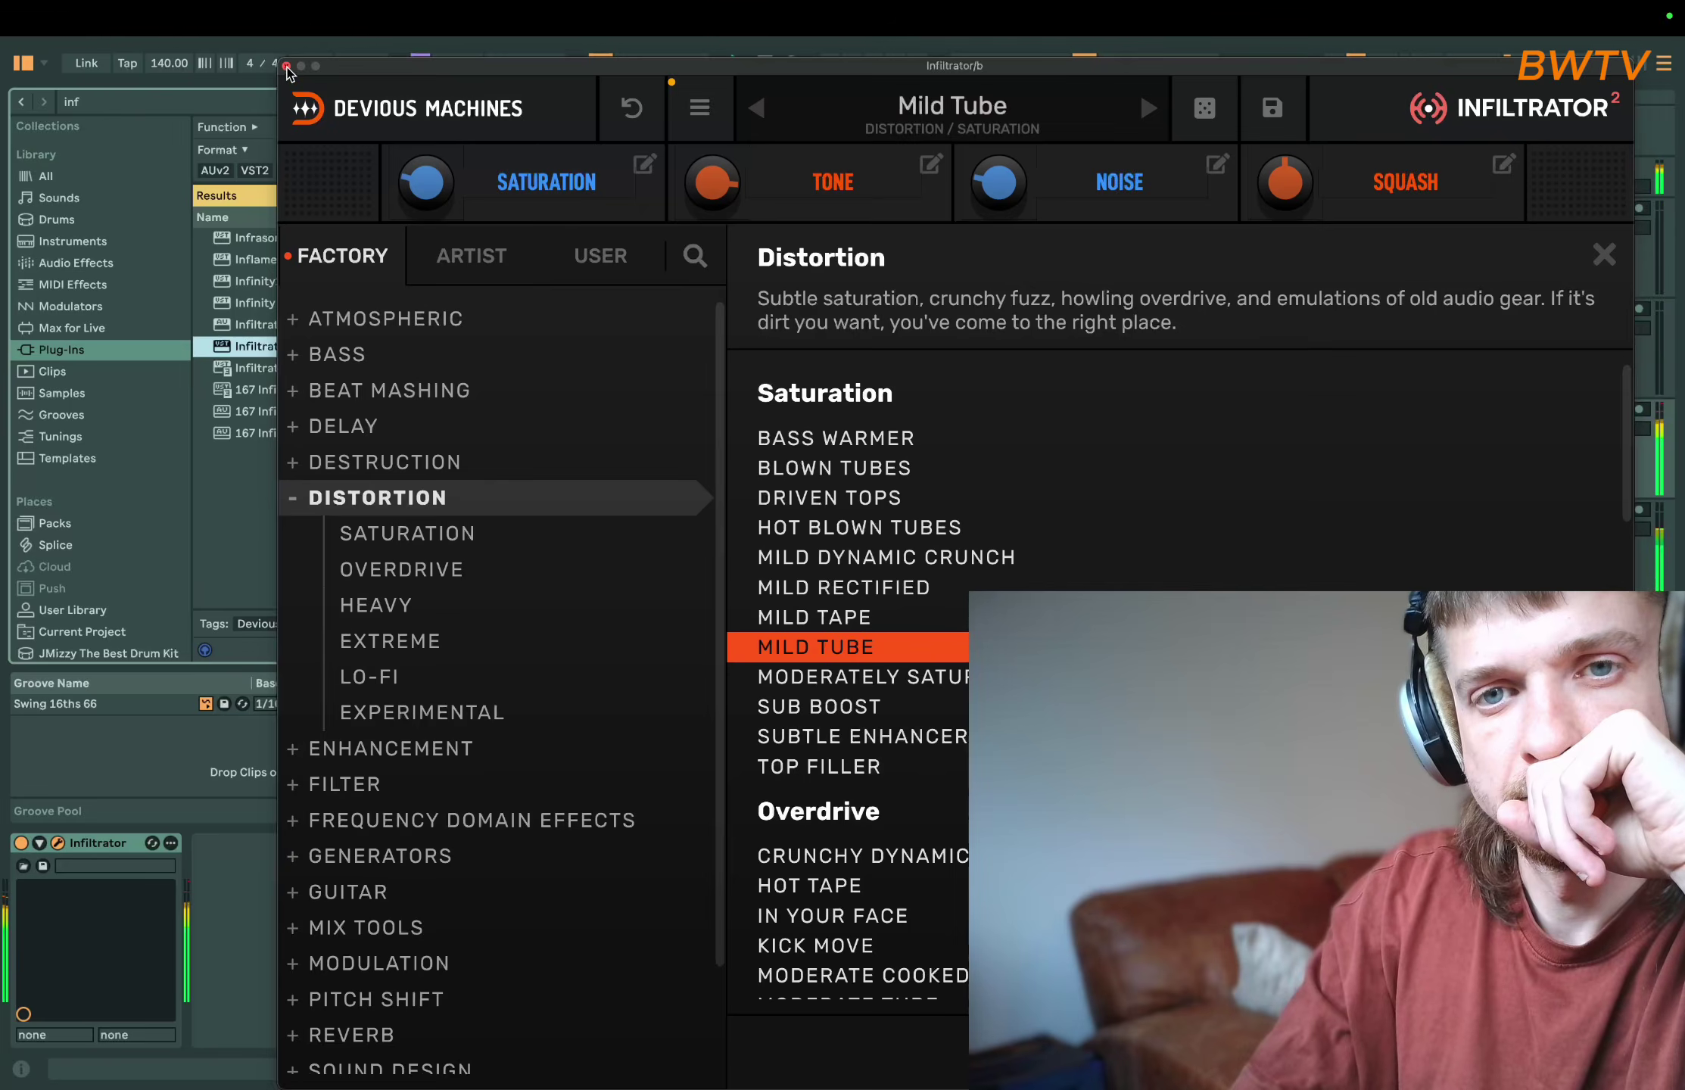
click(657, 300)
click(657, 304)
key(super+a)
key(space)
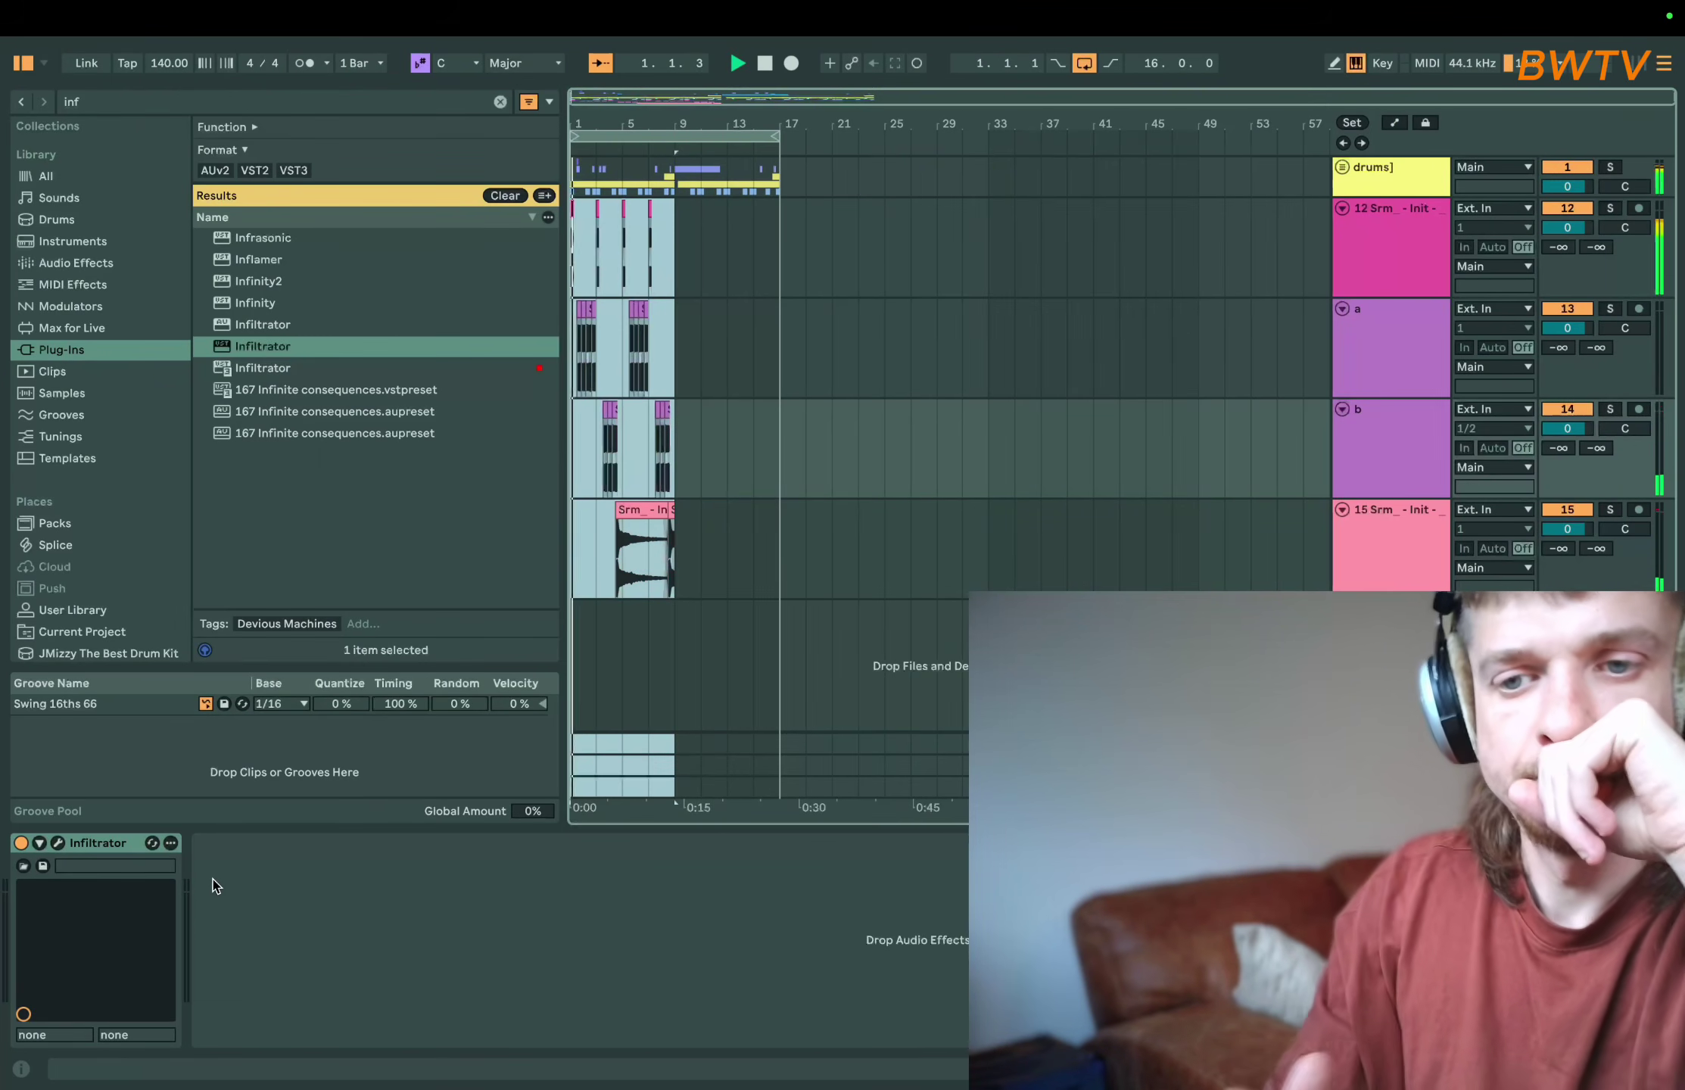
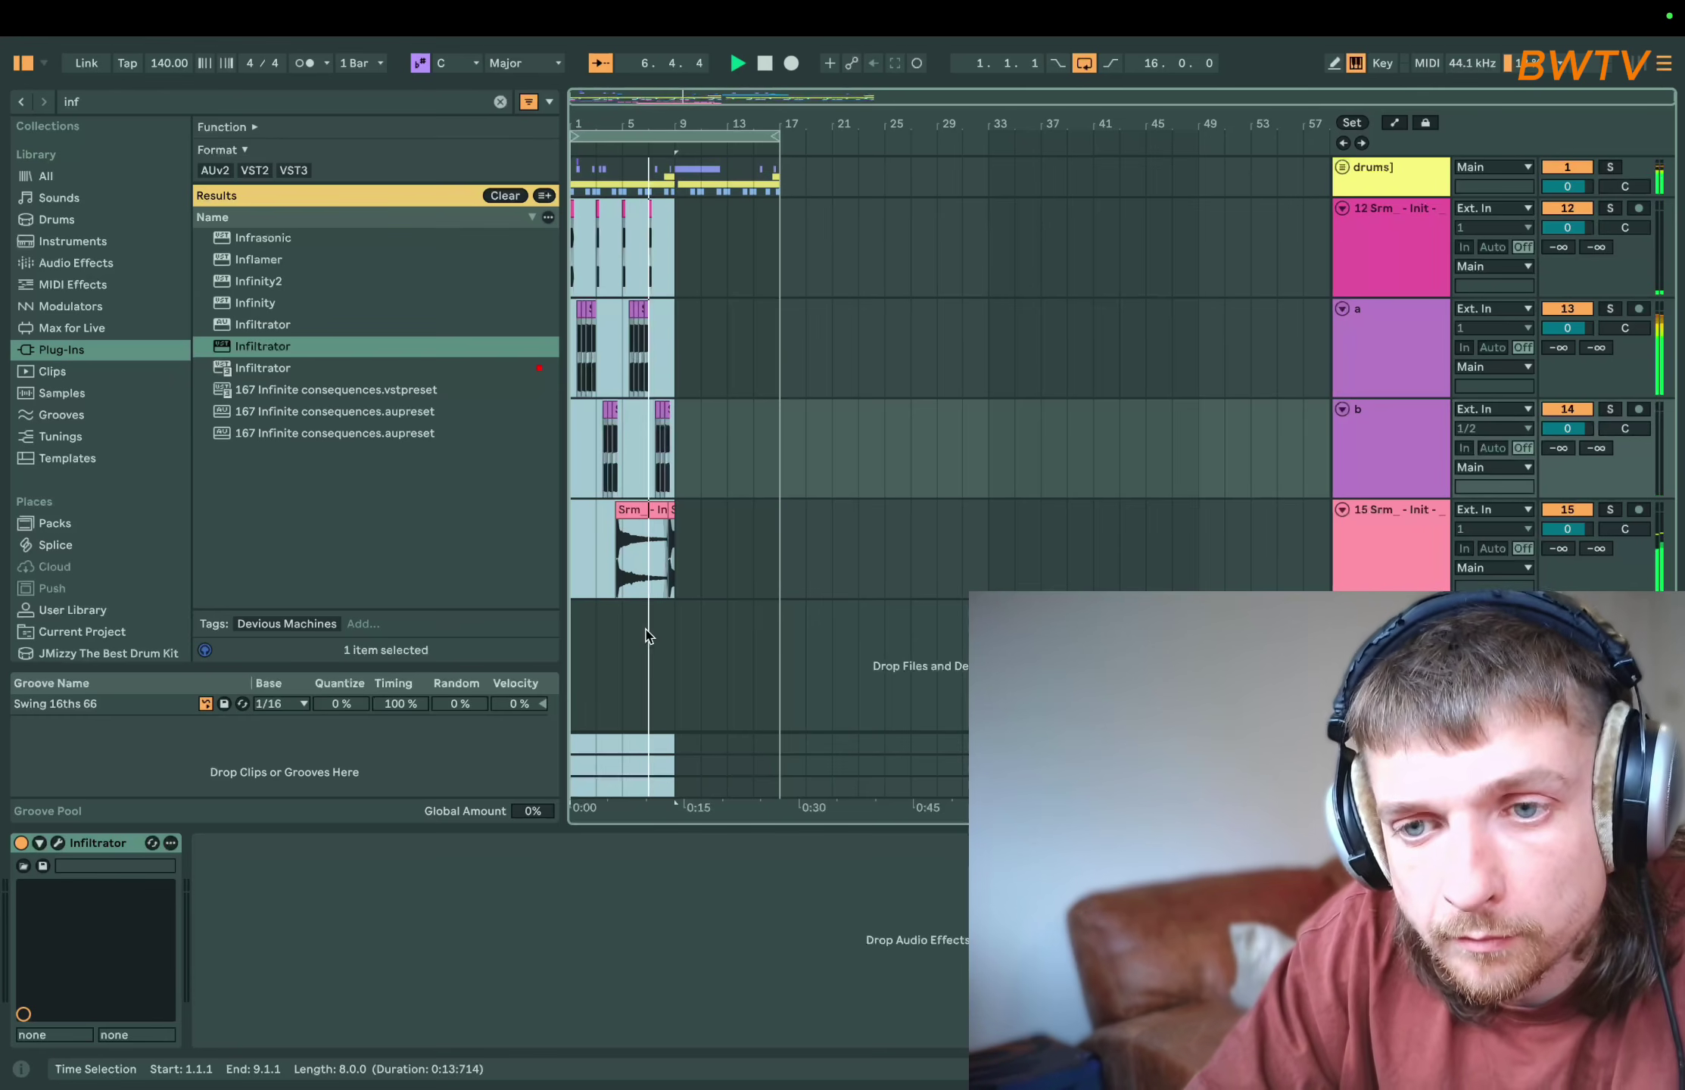
- Delete track b's three clips in bars 7 and 8
drag(657, 560, 673, 631)
scroll(673, 628, up, 5)
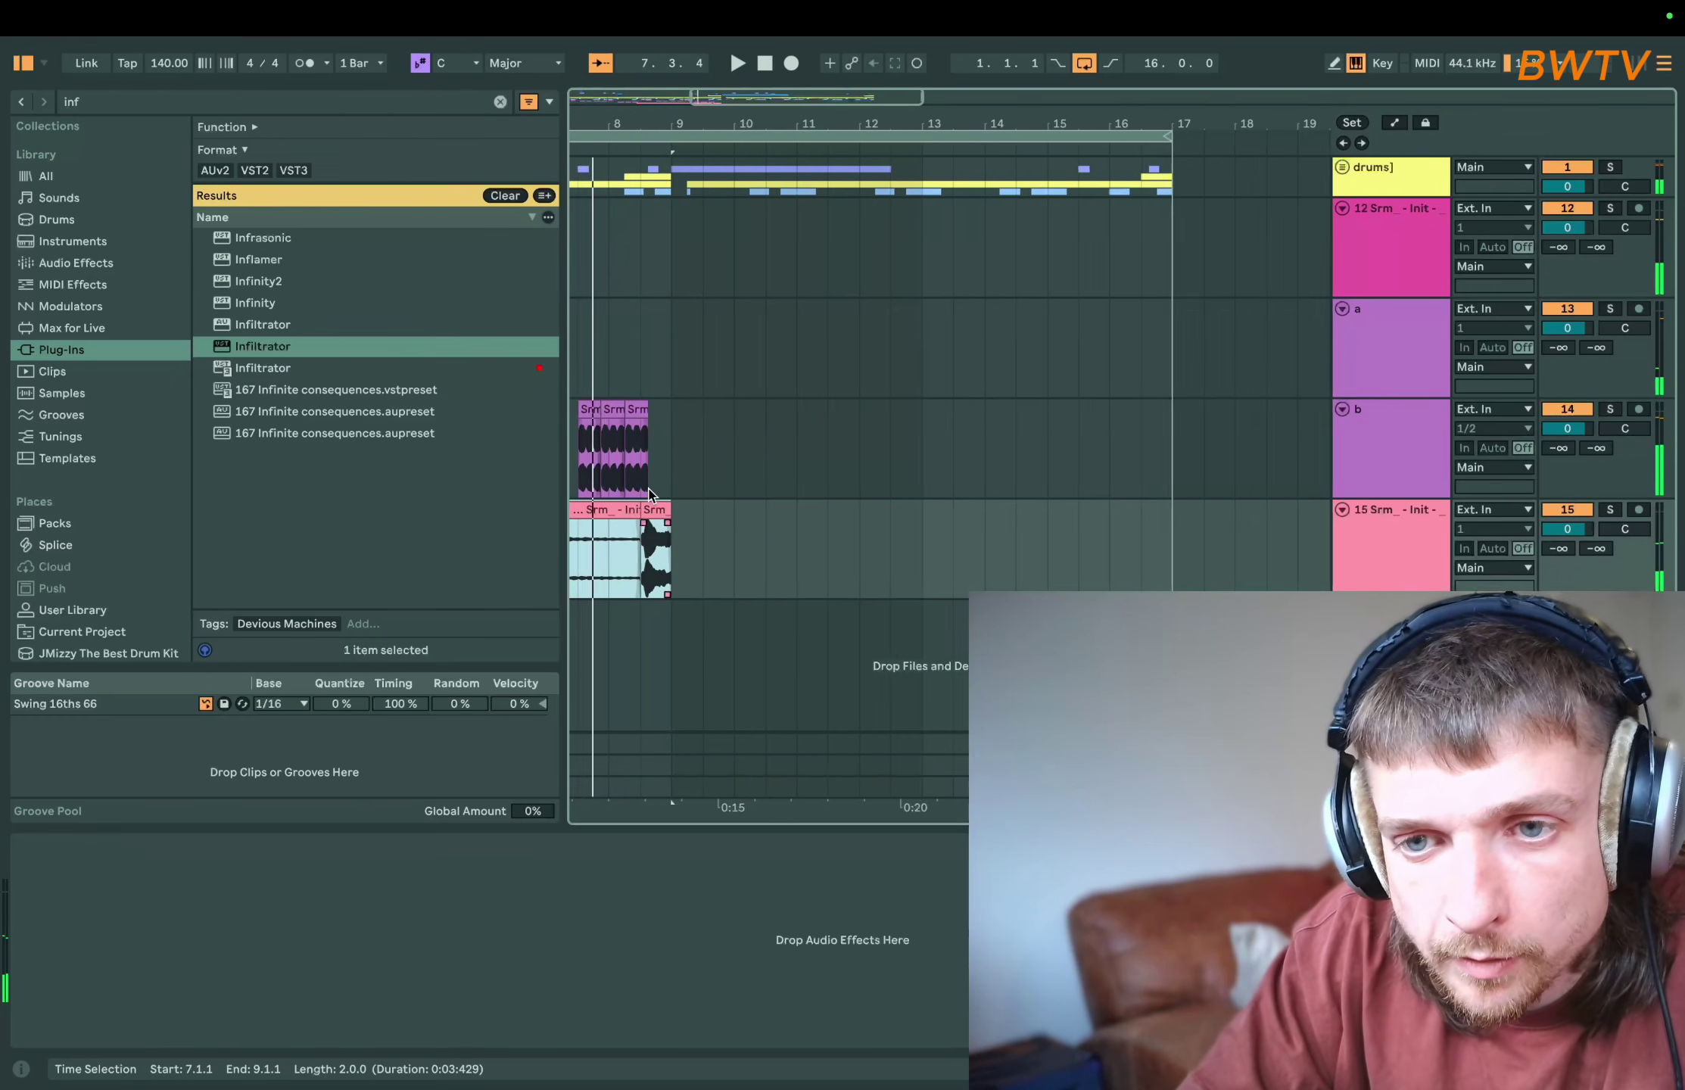
drag(788, 548, 819, 447)
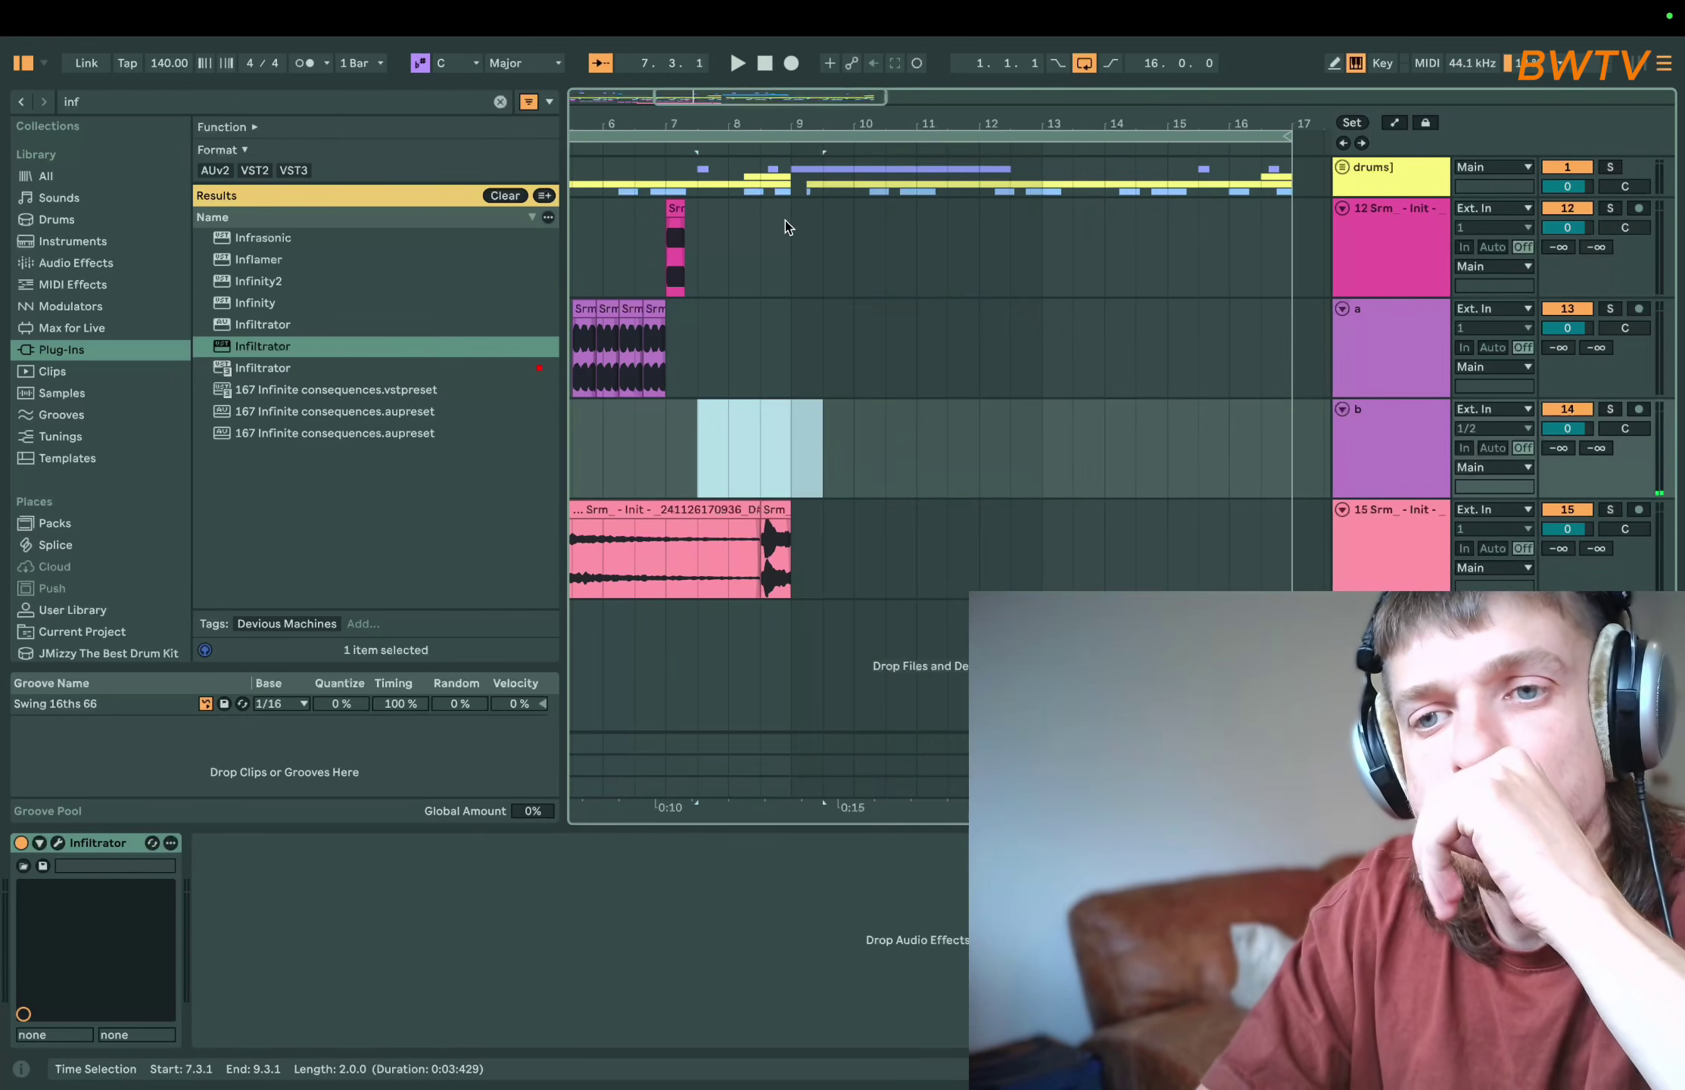
- Repeat track 12's magenta clip at bar 7 on every beat through the end of bar 8
drag(664, 239, 698, 239)
scroll(681, 242, up, 2)
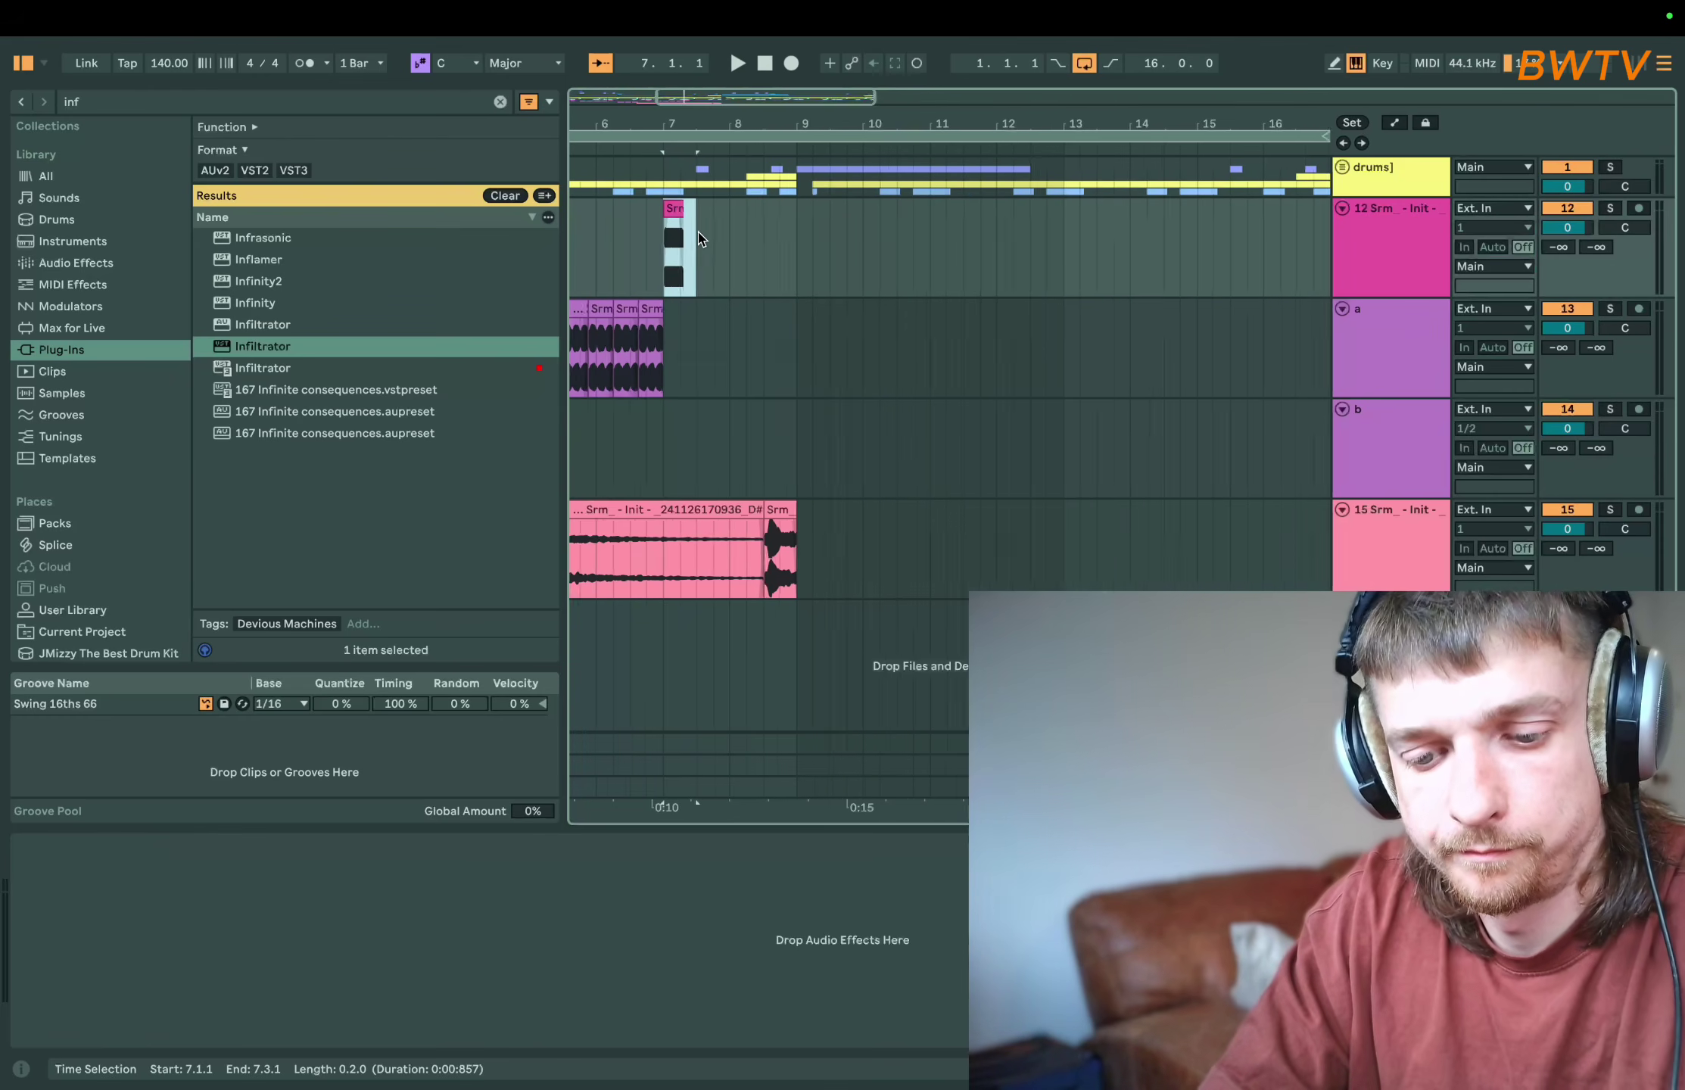
scroll(658, 255, left, 5)
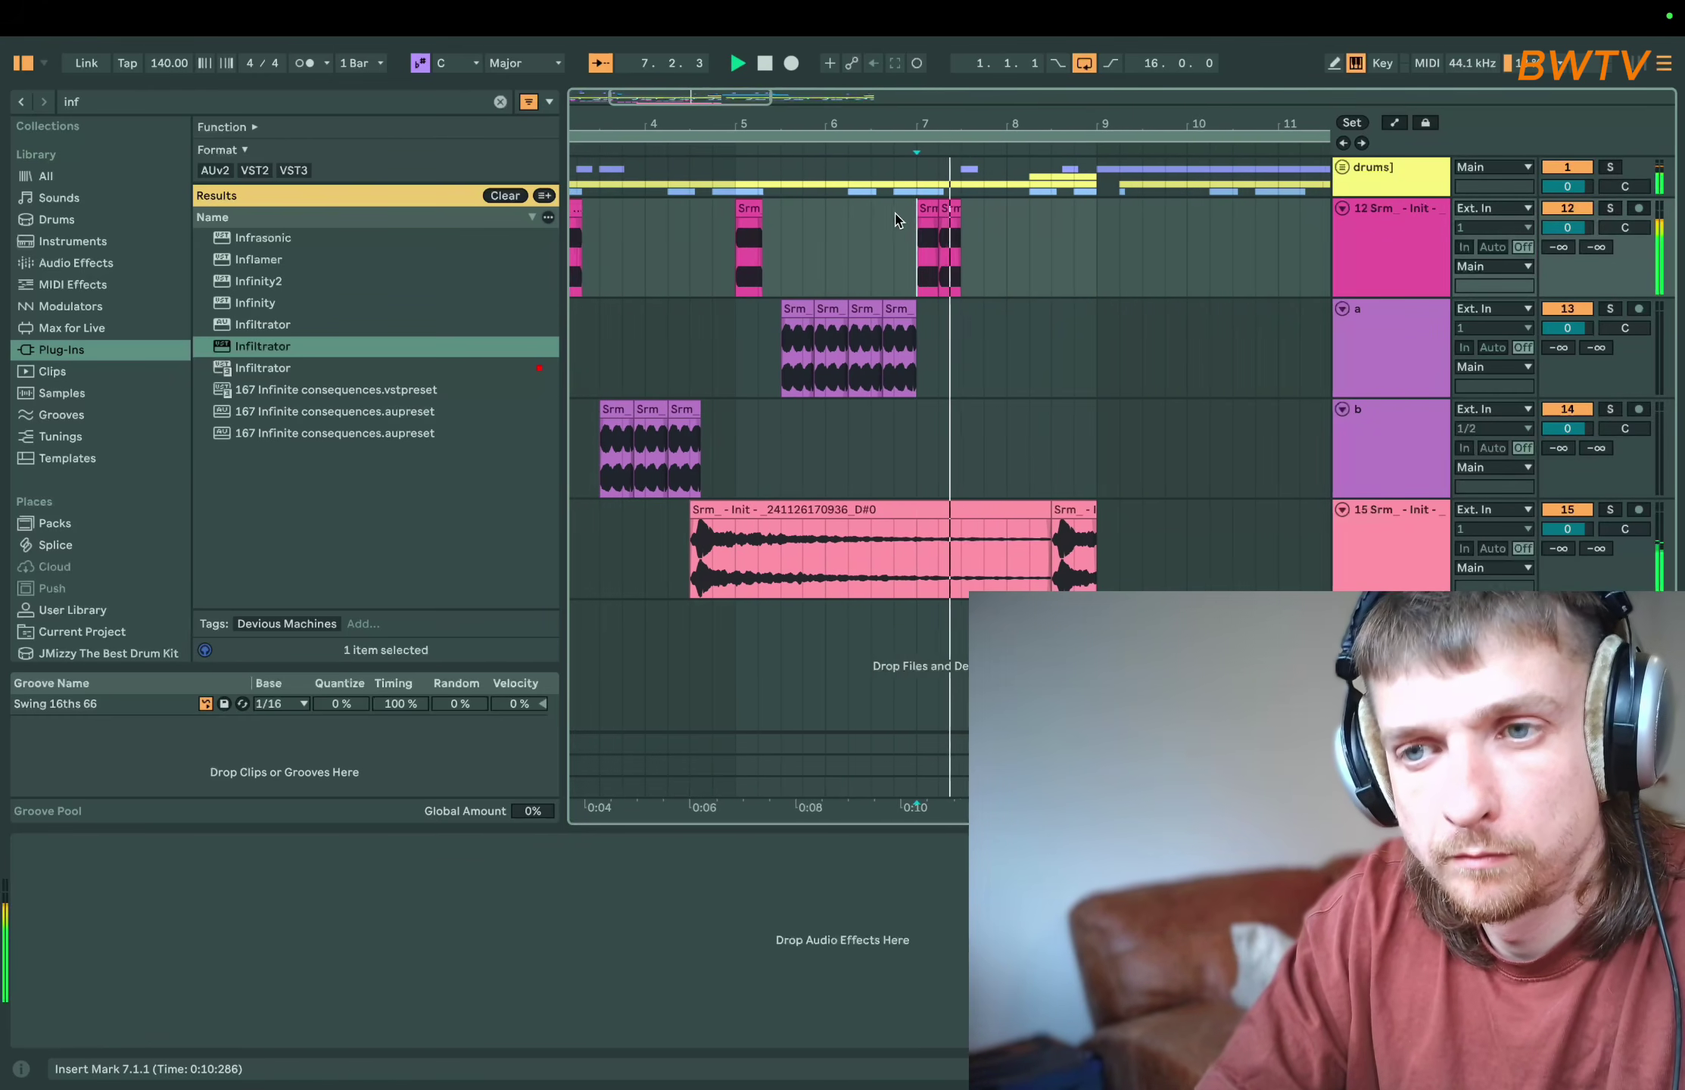
drag(919, 215, 984, 241)
key(ctrl+d)
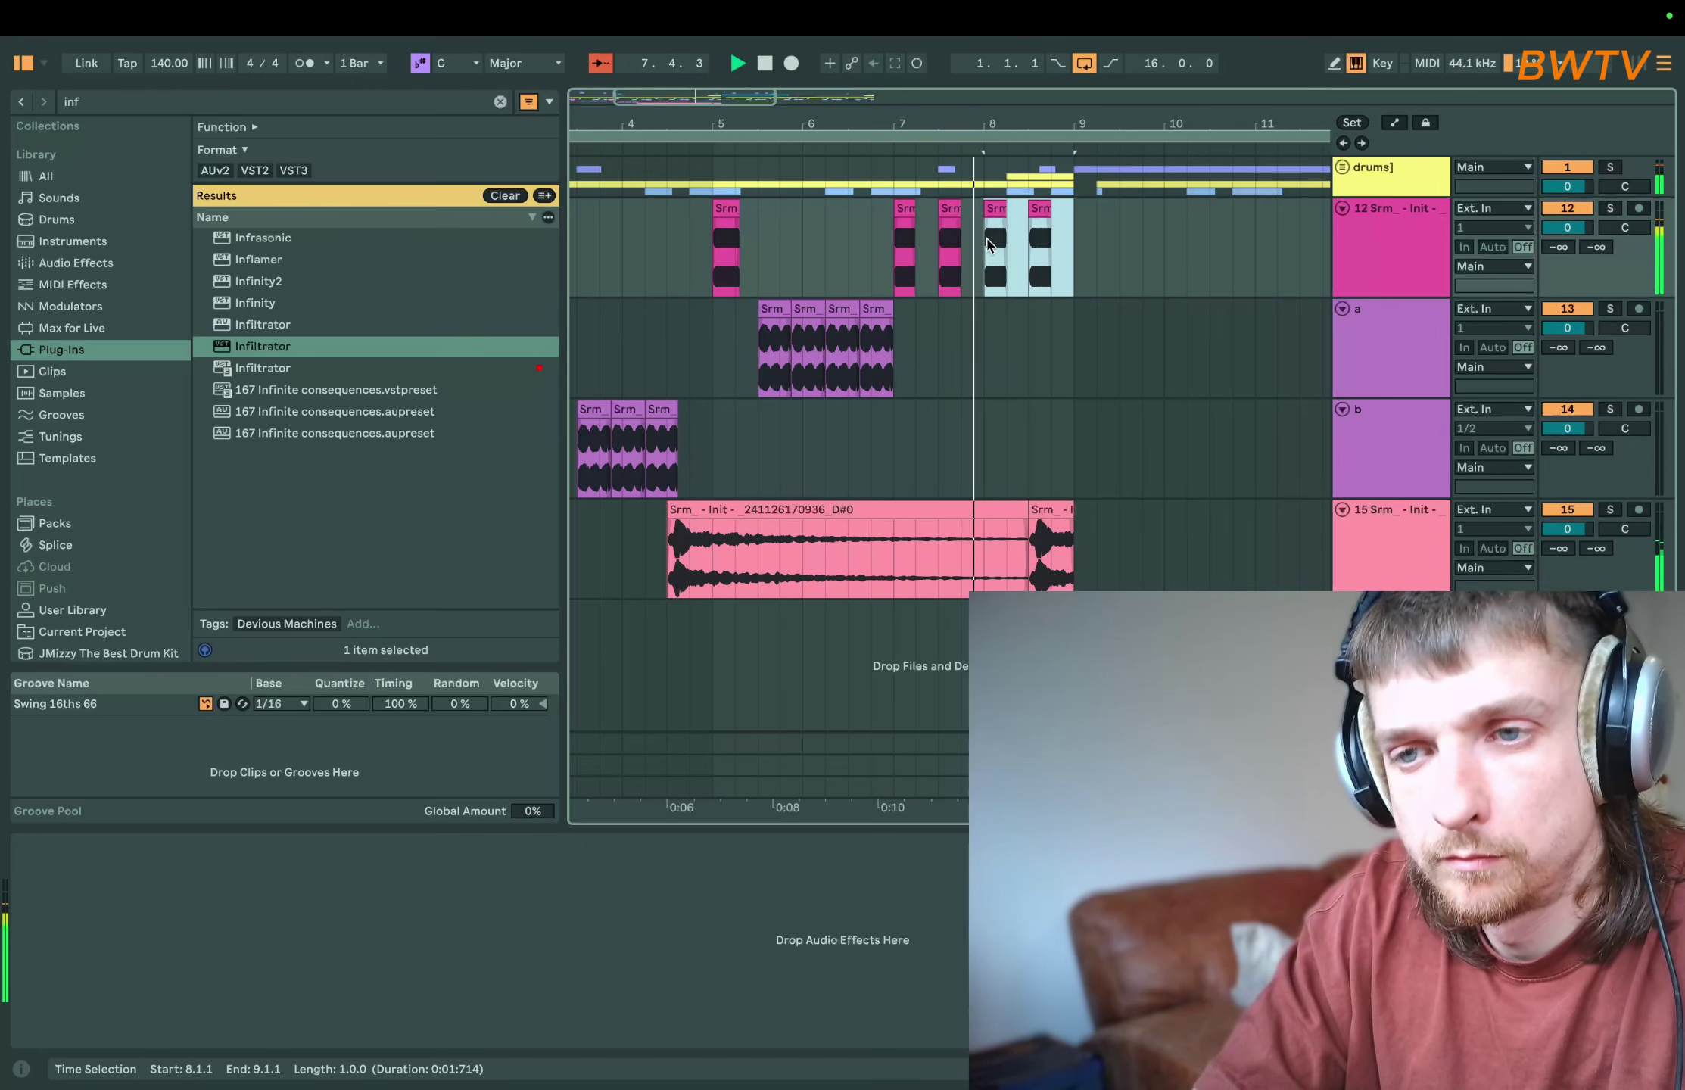
click(938, 217)
key(ctrl+d)
key(ctrl+d)
key(ctrl+d)
key(ctrl+d)
key(ctrl+d)
key(ctrl+d)
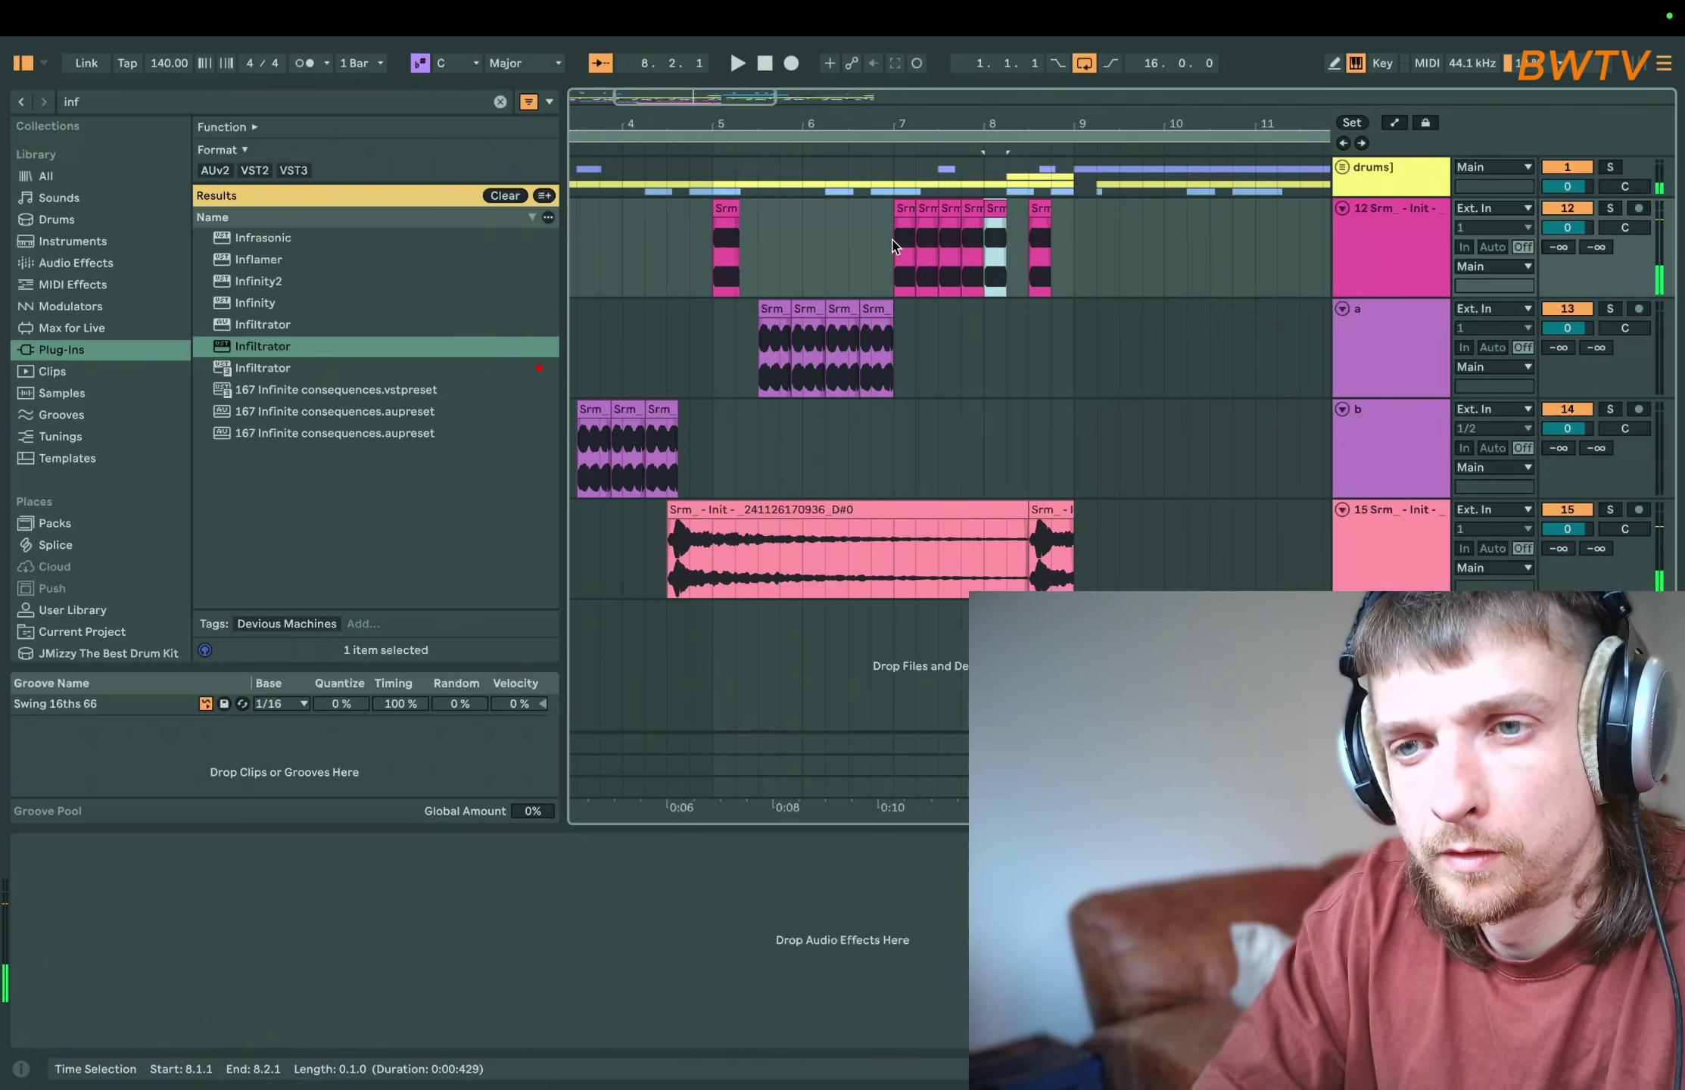
- Play back bars 7 and 8 to check the repeated magenta clips against the other tracks
click(1043, 515)
scroll(1042, 514, right, 3)
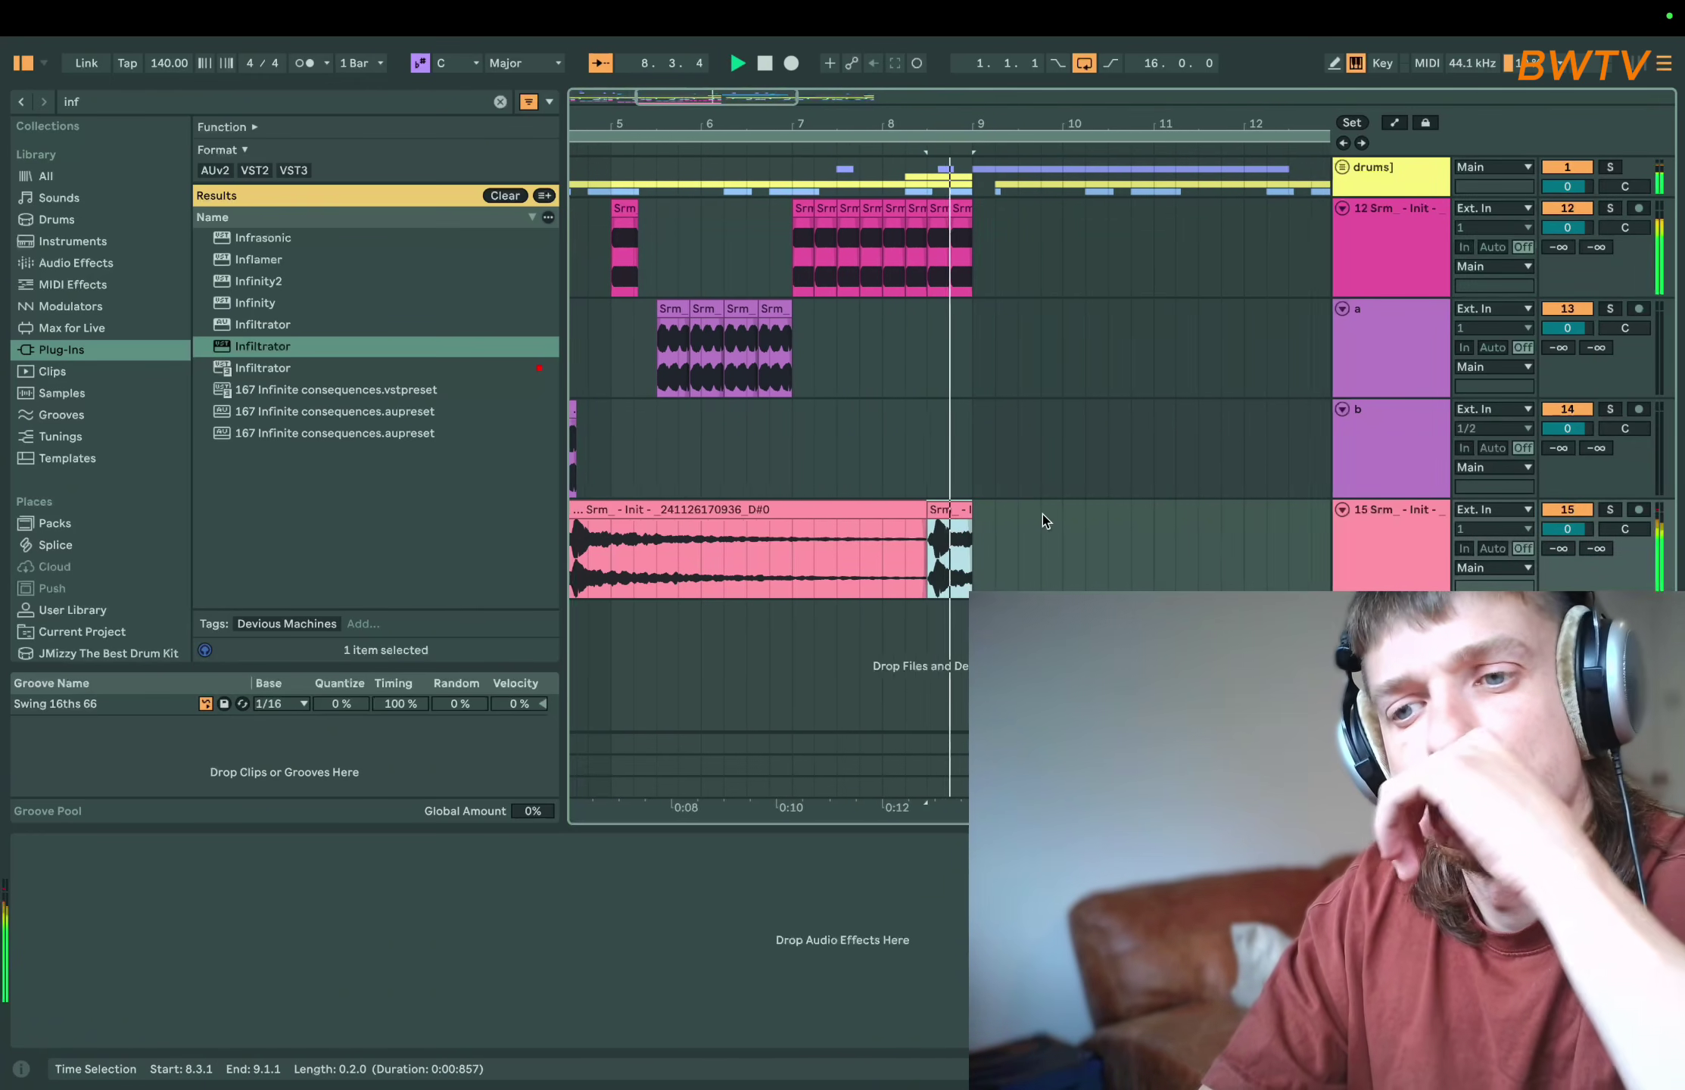
click(754, 442)
key(space)
key(space)
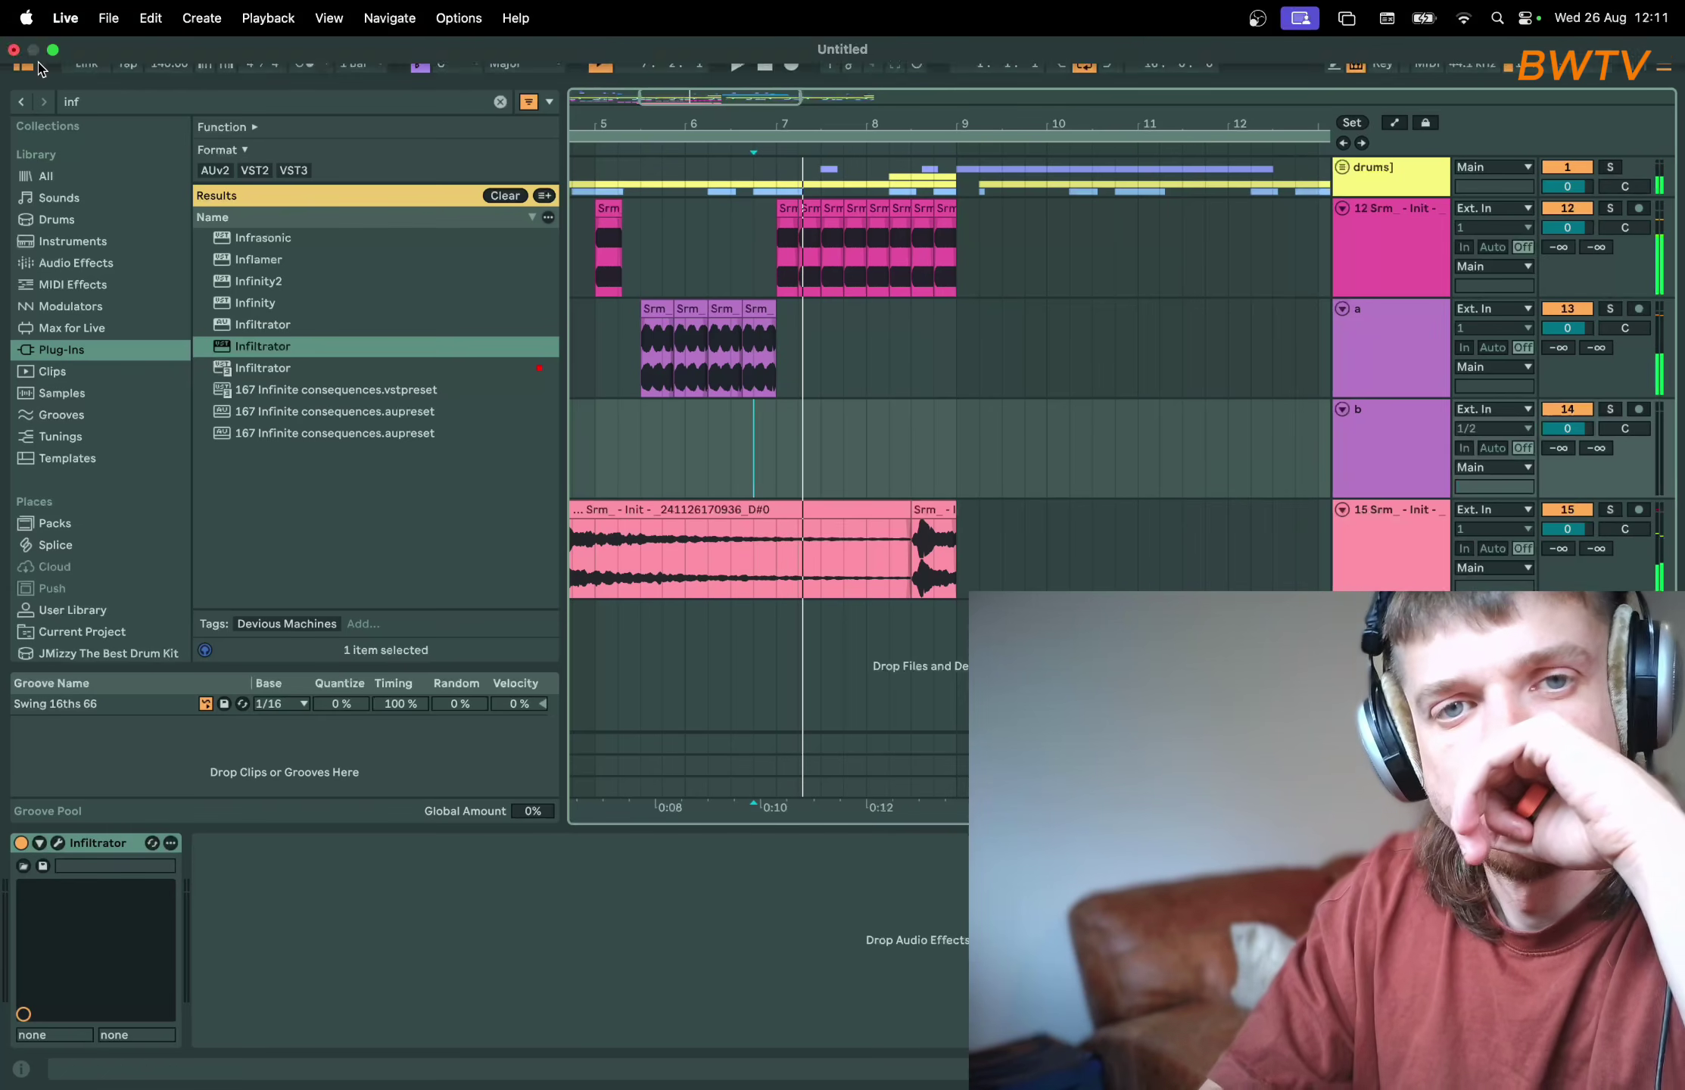
- Search the whole library for "rasta" and place WEI_Vox_Rastafari.wav on a new track at bar 7
key(super+f)
text(rasta)
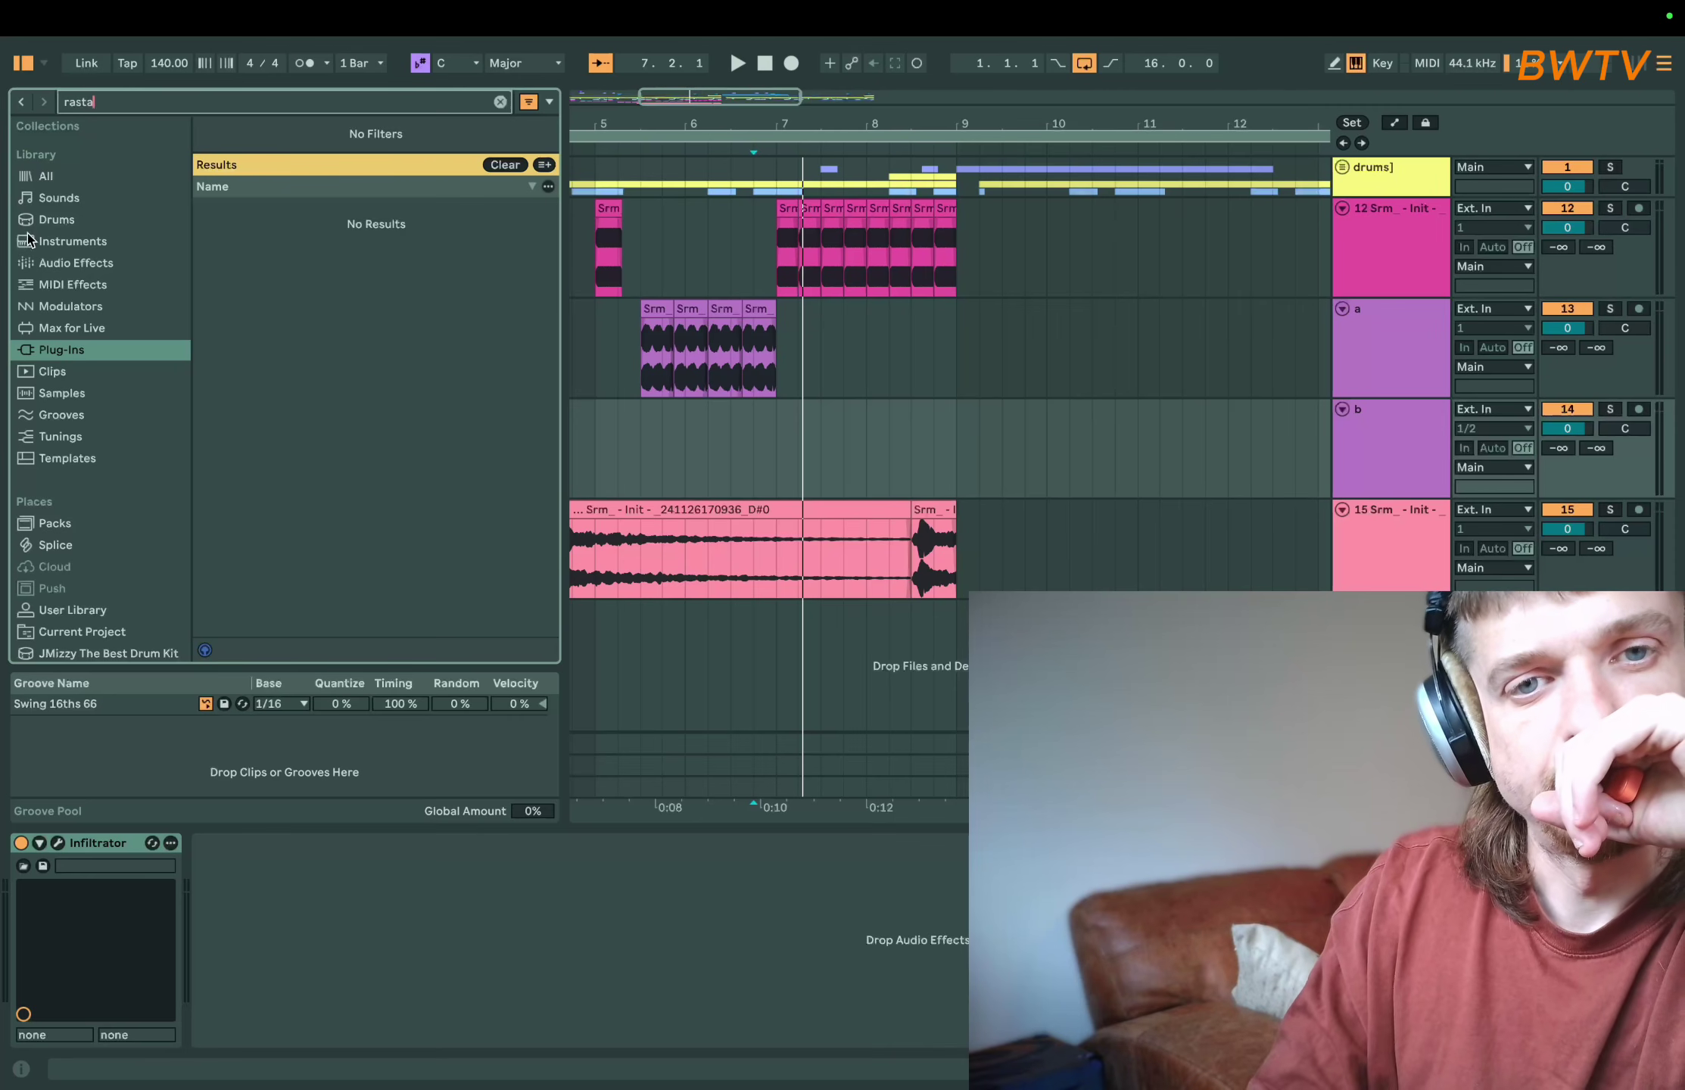
click(46, 176)
click(328, 244)
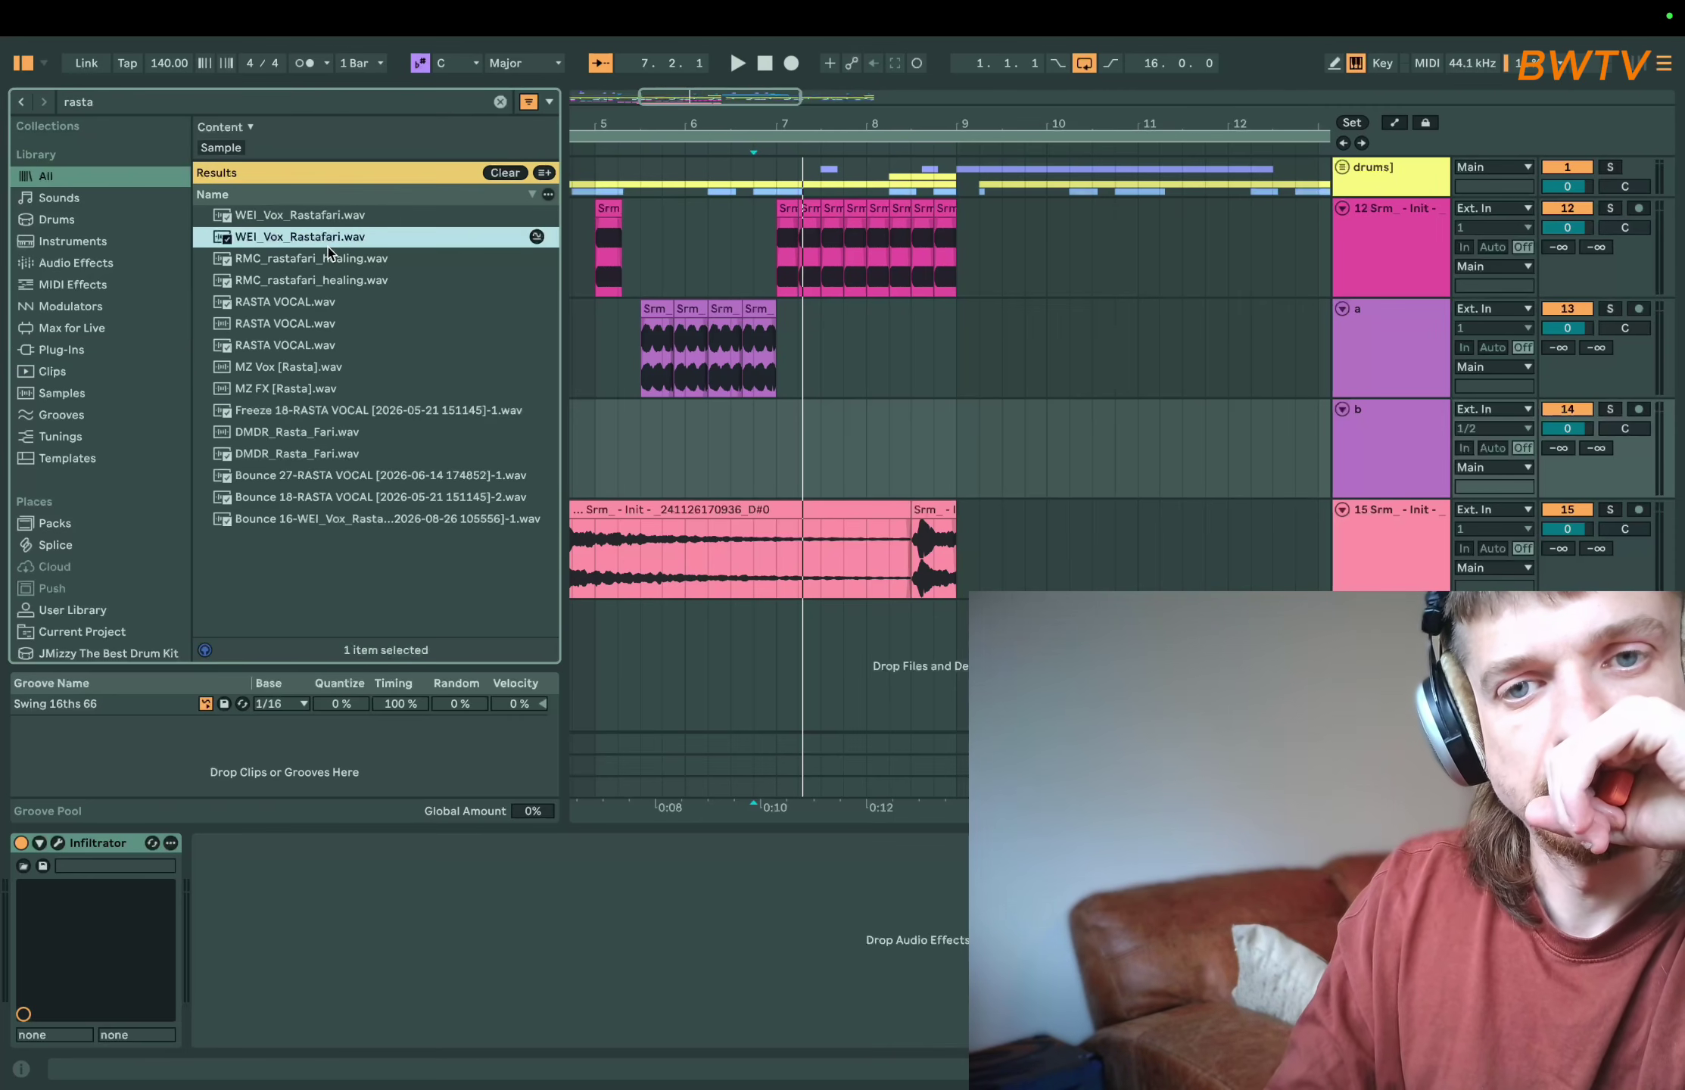
drag(319, 244, 647, 663)
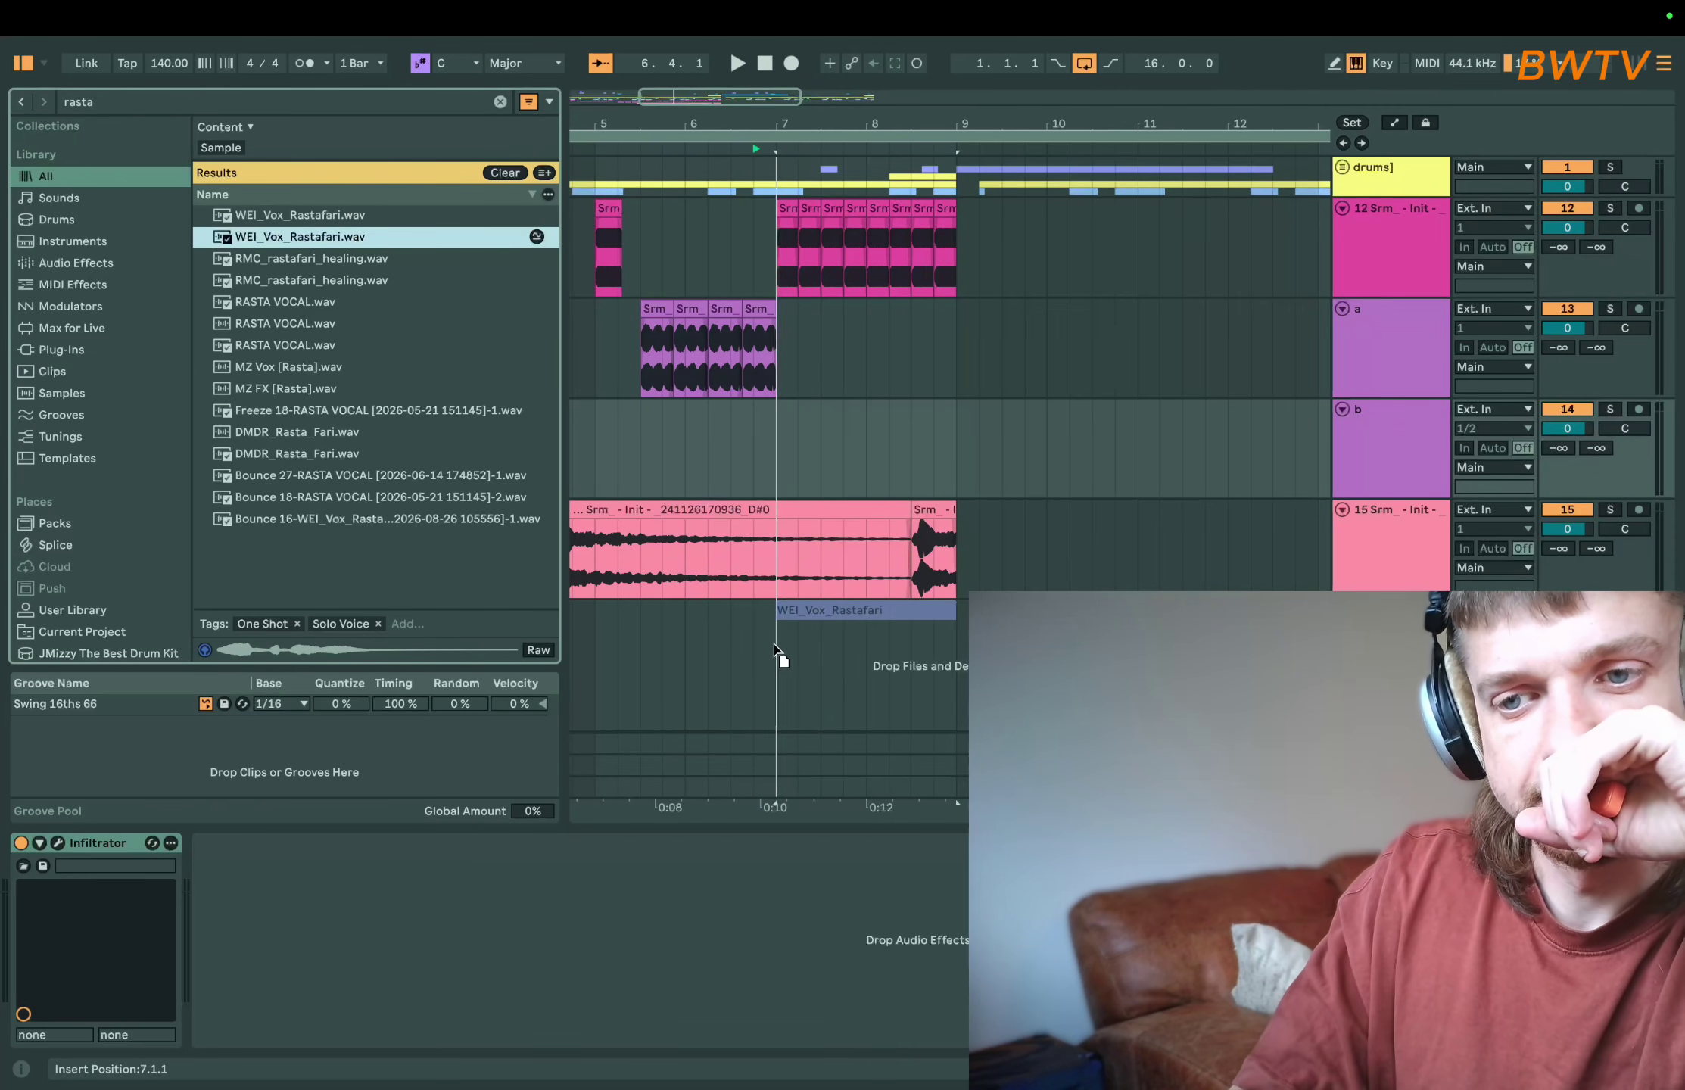
drag(774, 650, 776, 651)
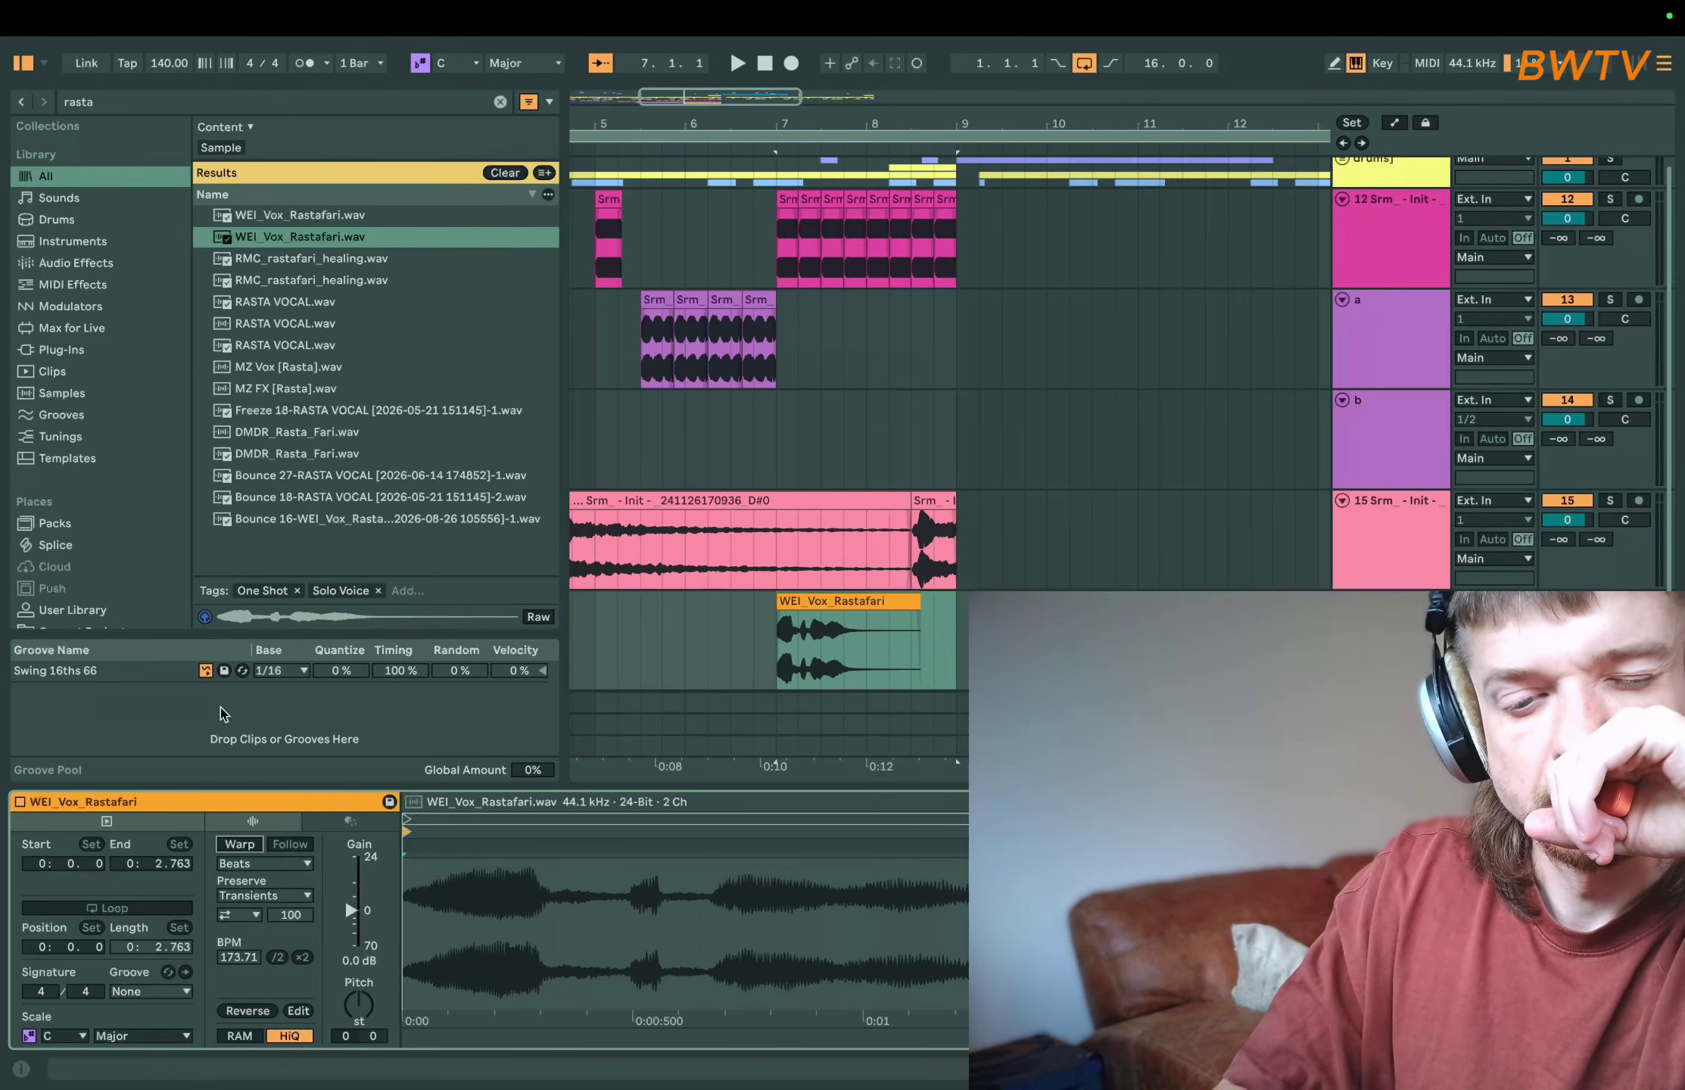
- Search for "del", add a Delay to the WEI_Vox_Rastafari track and start playback
key(ctrl+f)
text(del)
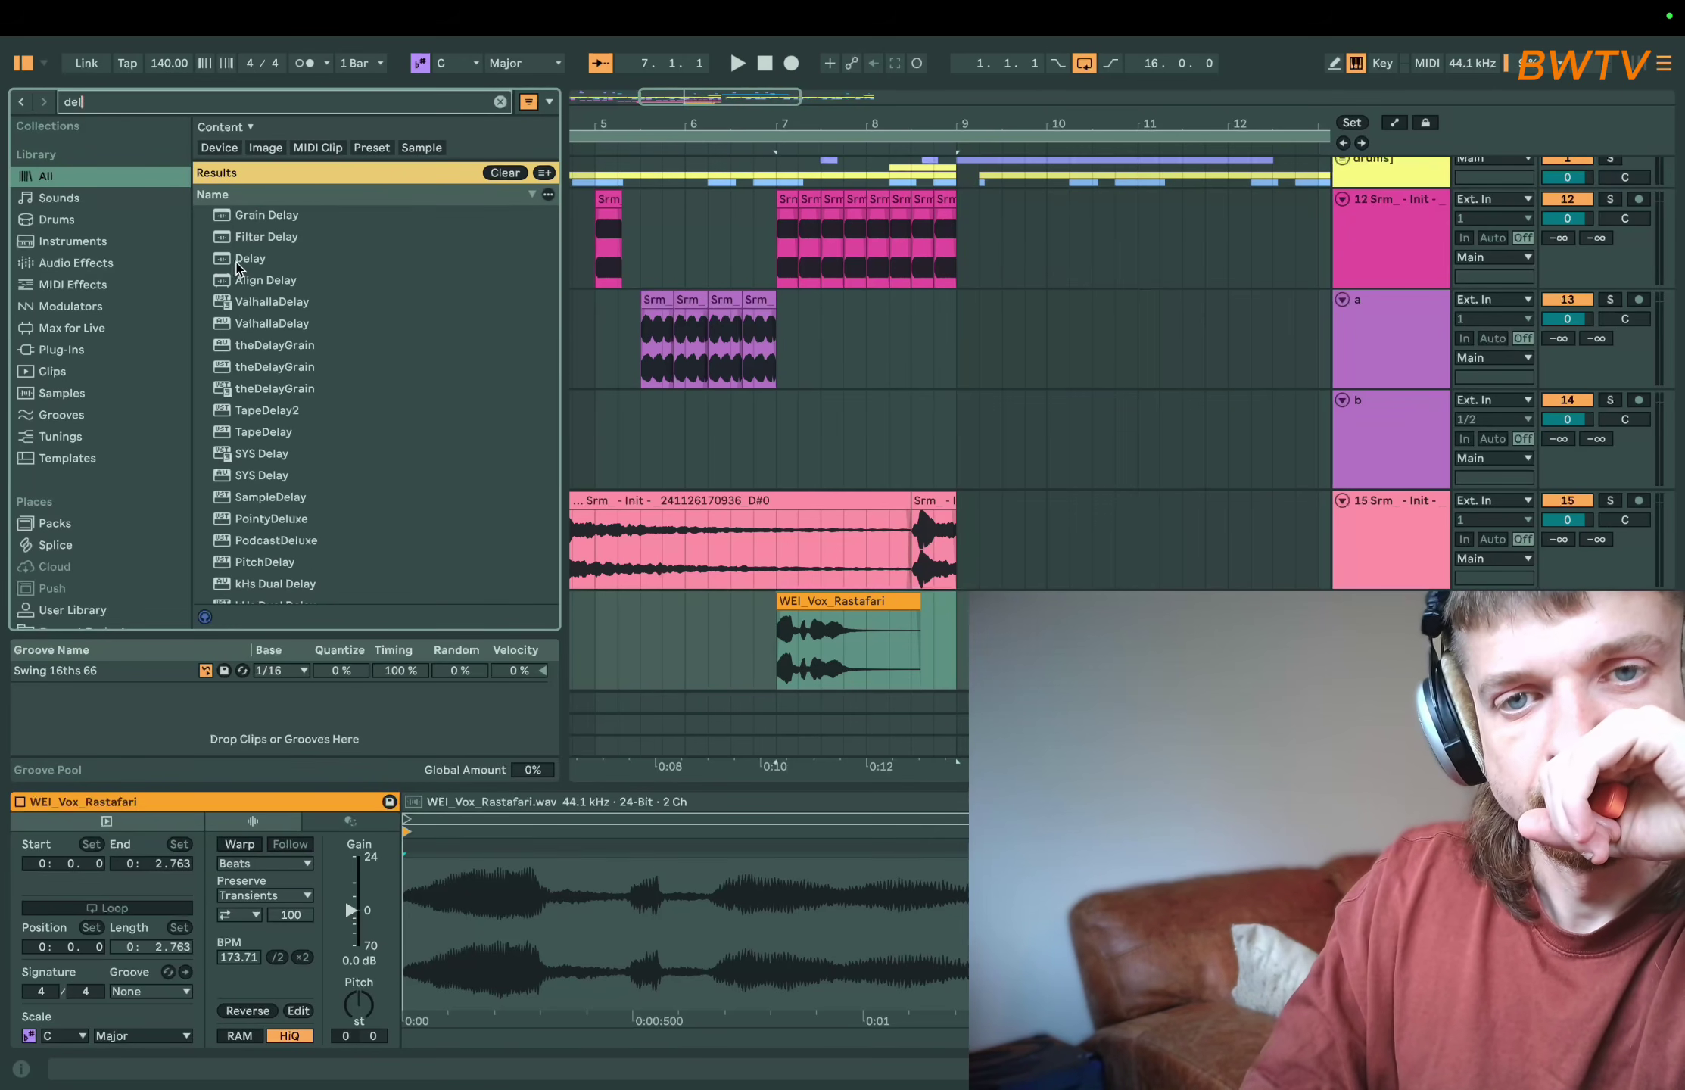
double_click(237, 261)
key(space)
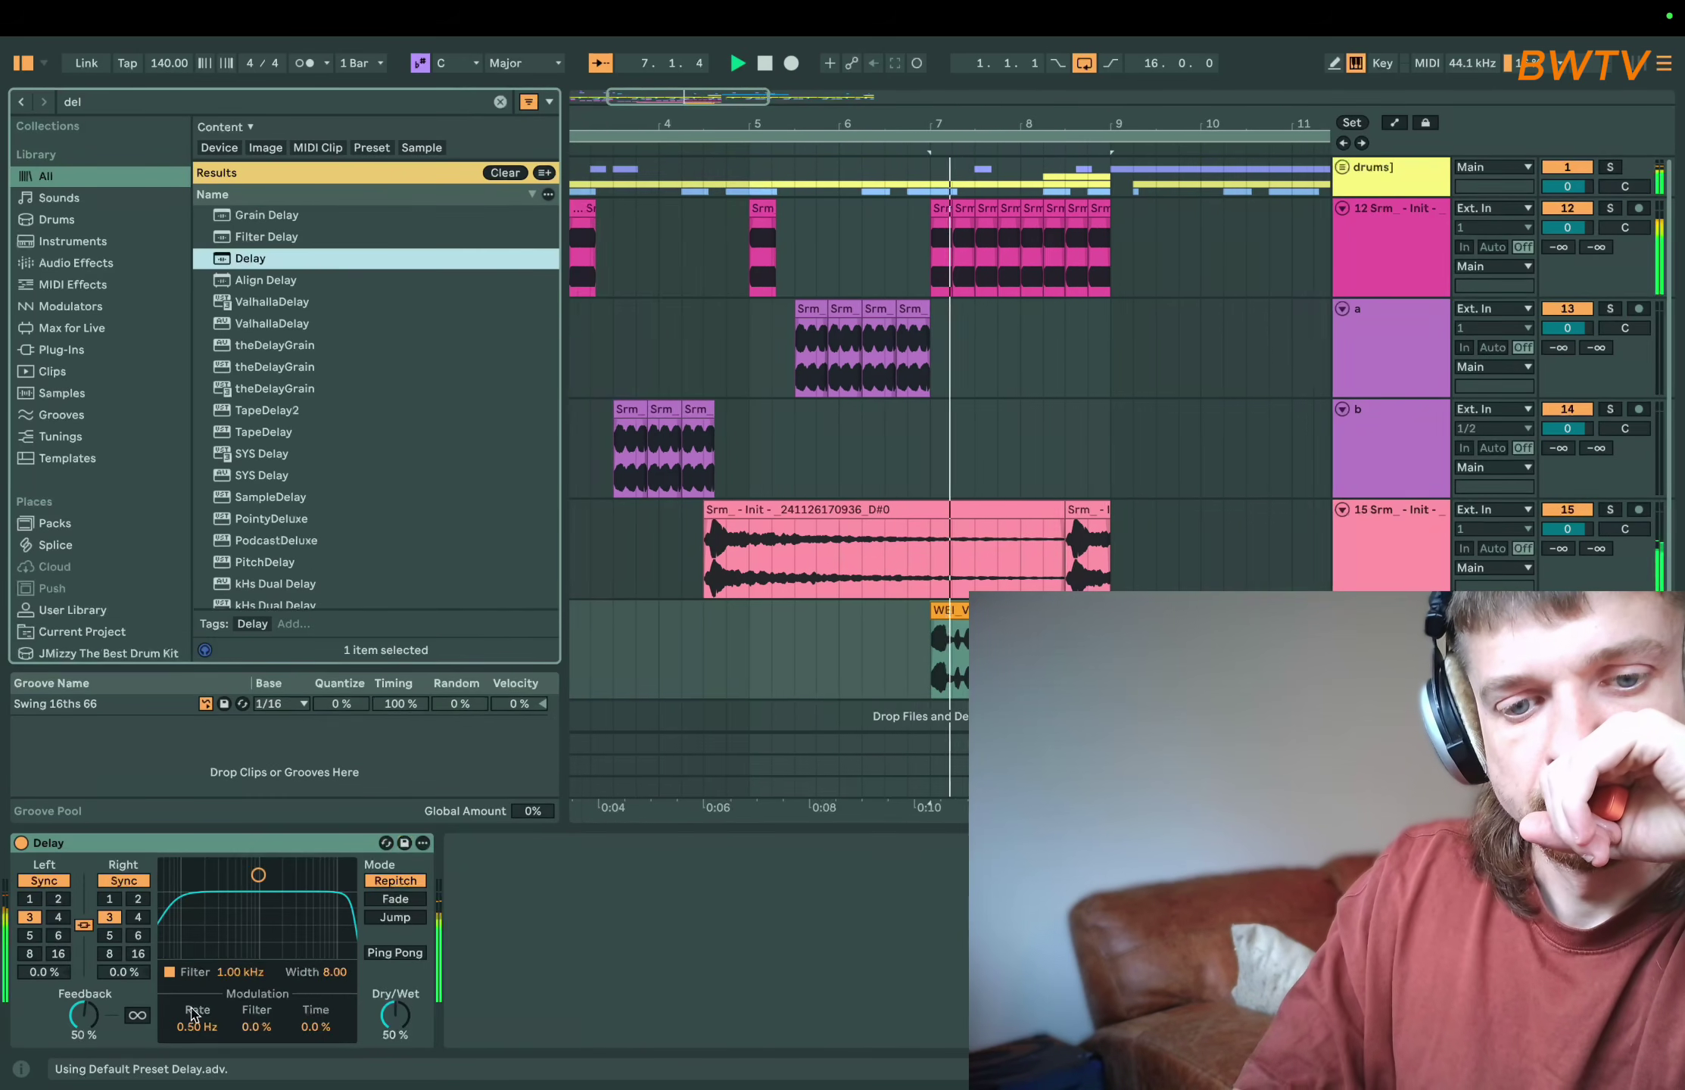
- Set the Delay's filter to 1.47 kHz with width 3.97, feedback to 76%, both times to 6 sixteenths and their offsets to 0.7%
drag(258, 875, 270, 915)
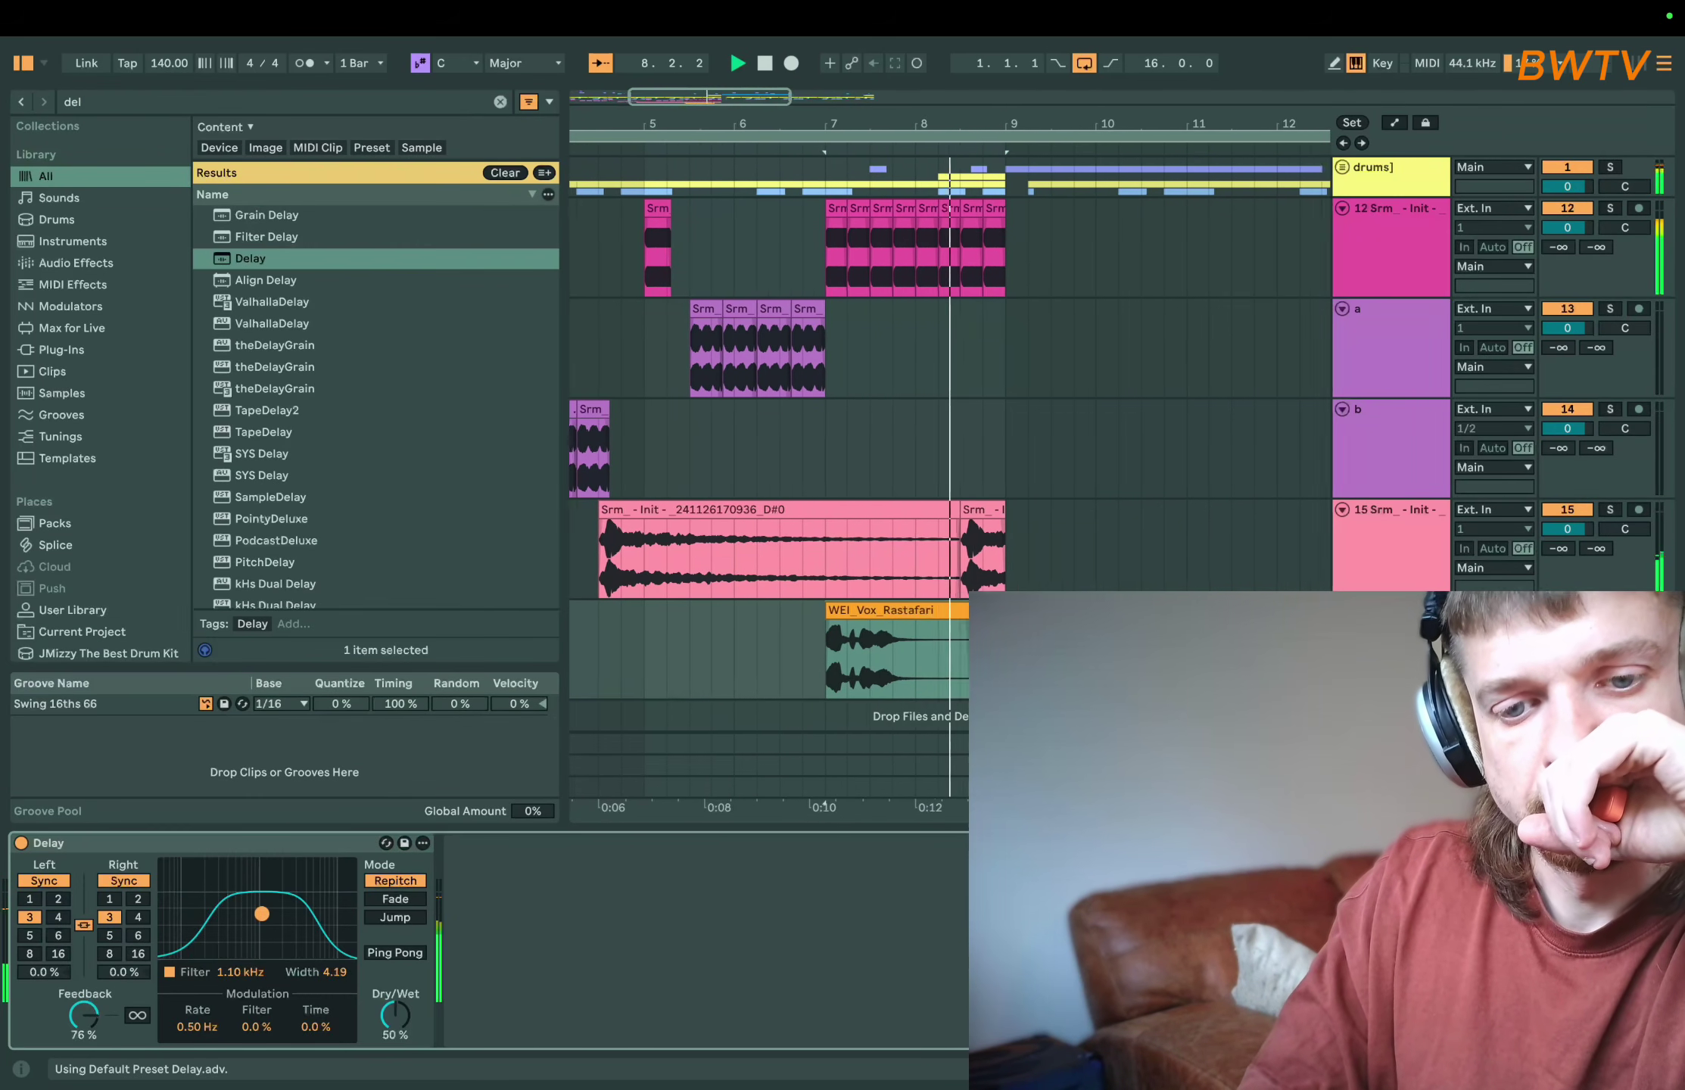
click(139, 935)
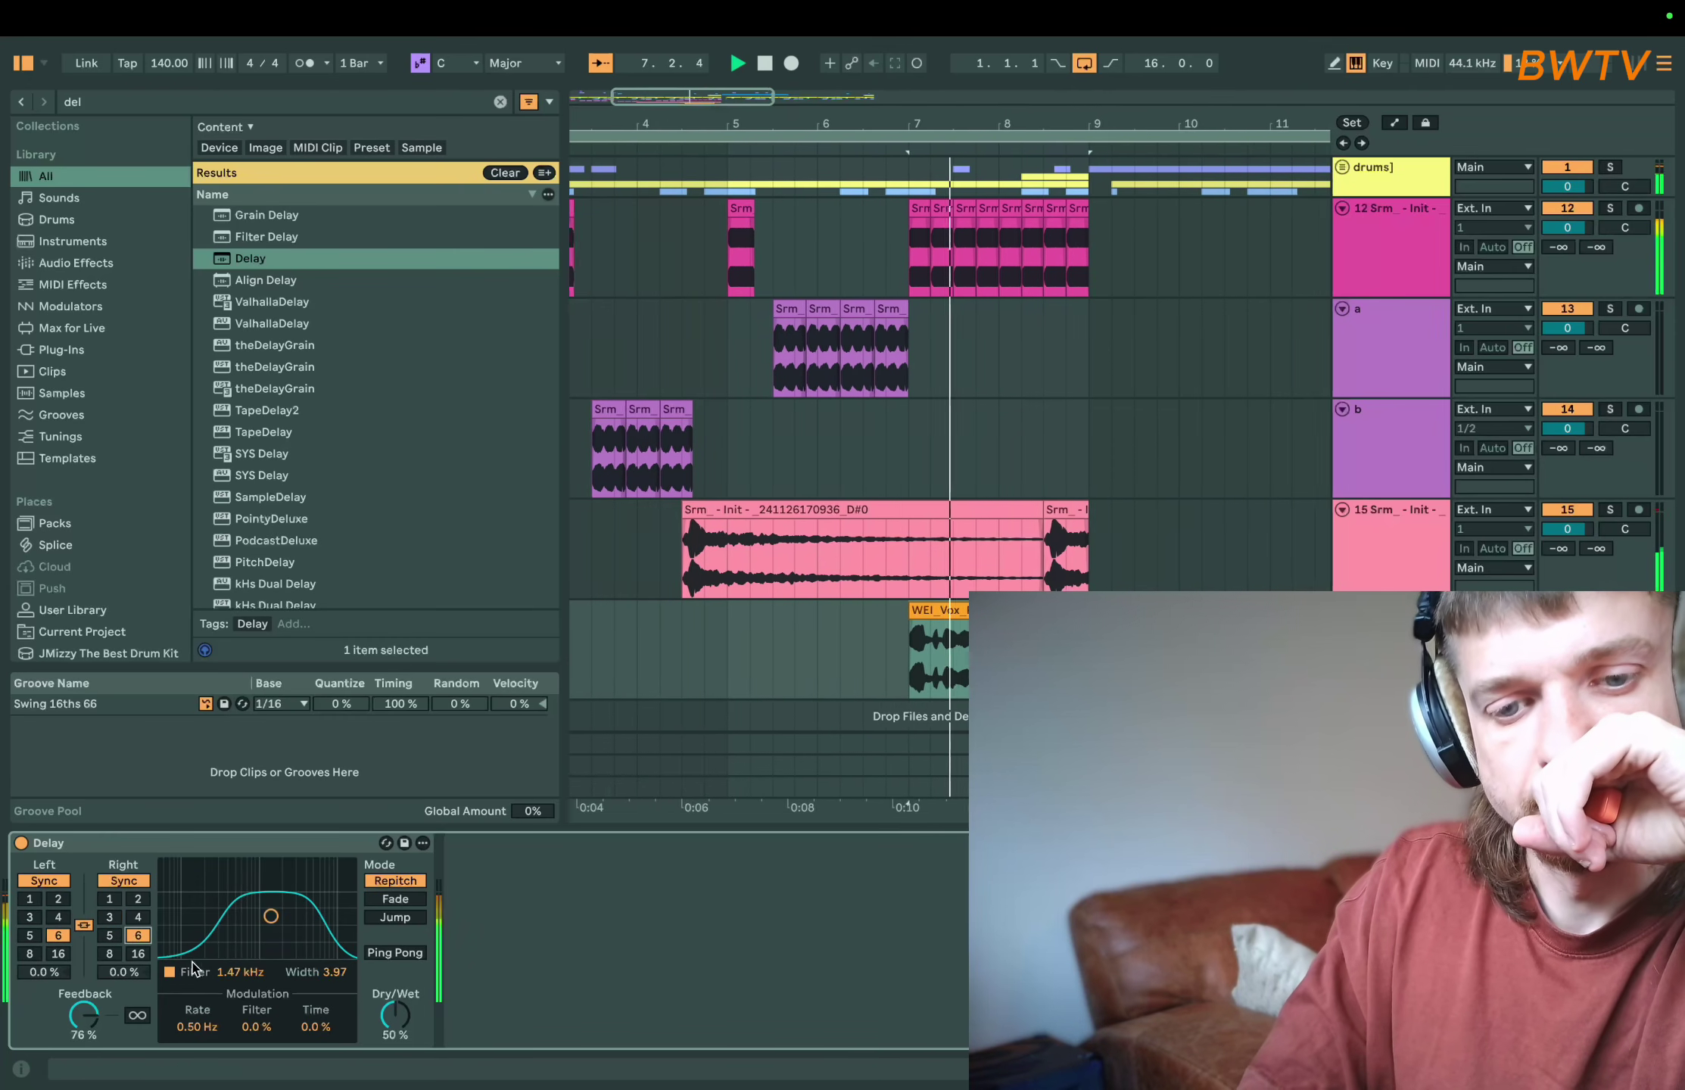
drag(144, 977, 144, 970)
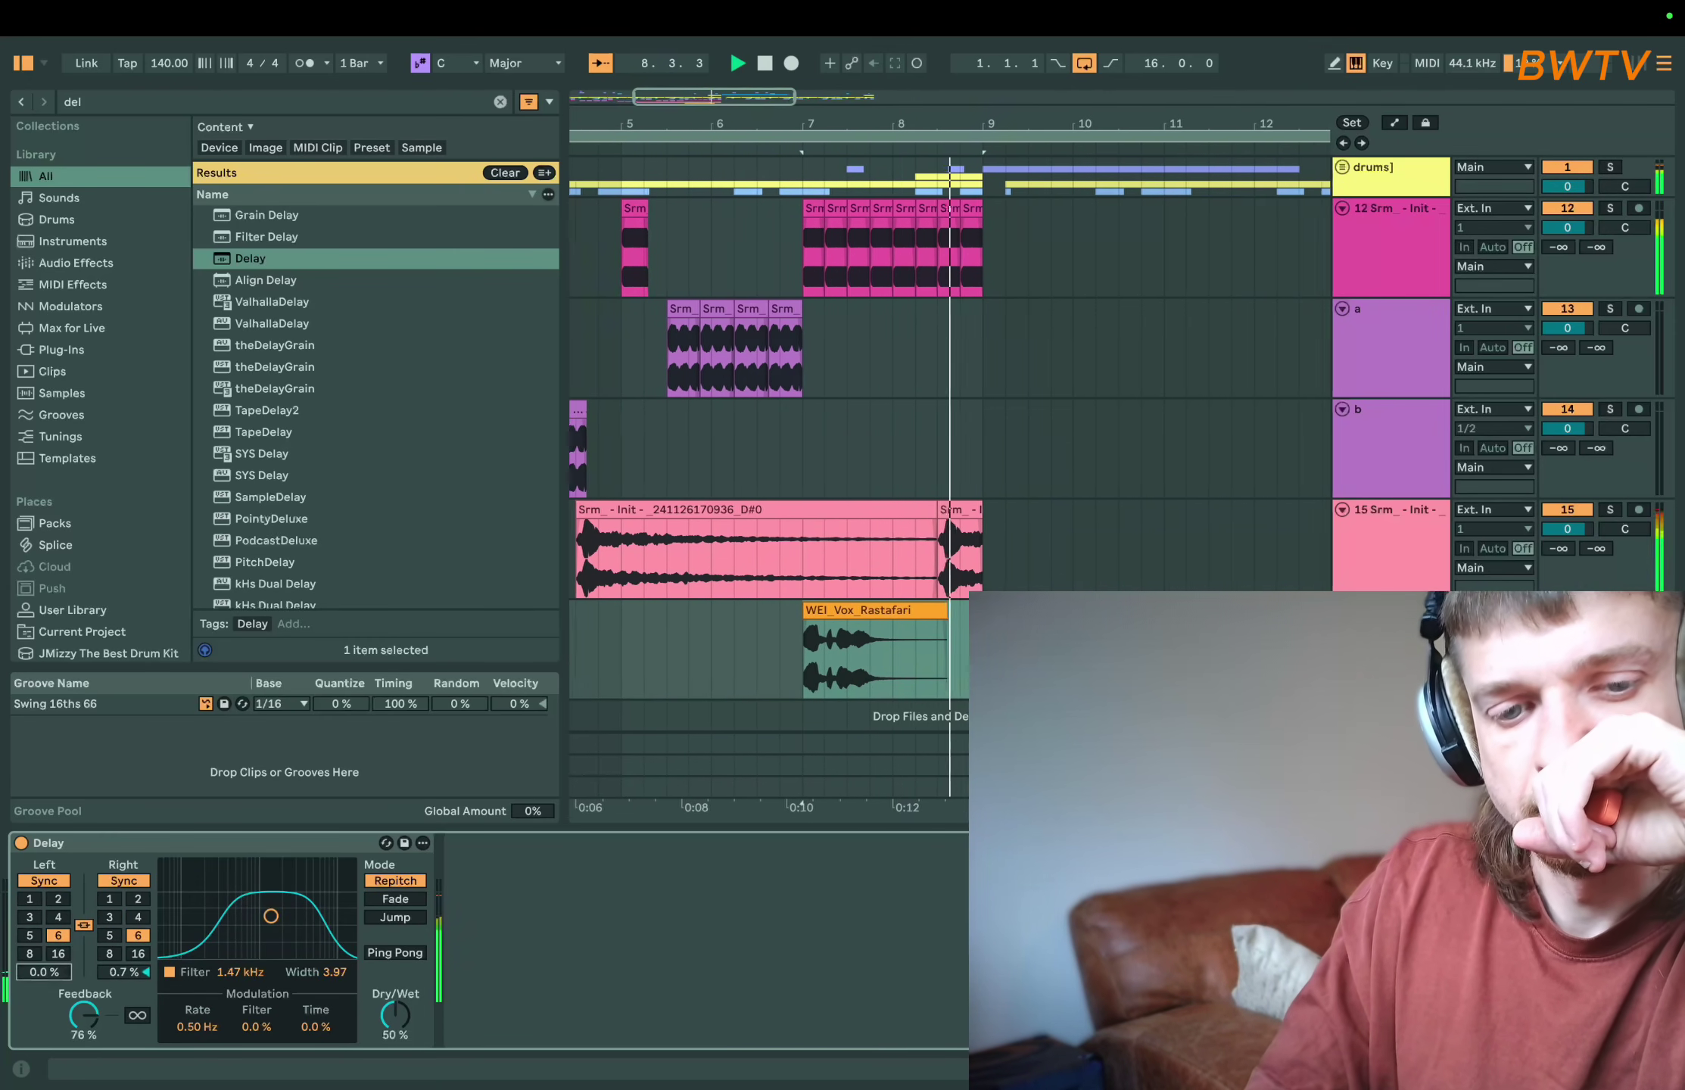
click(583, 642)
key(space)
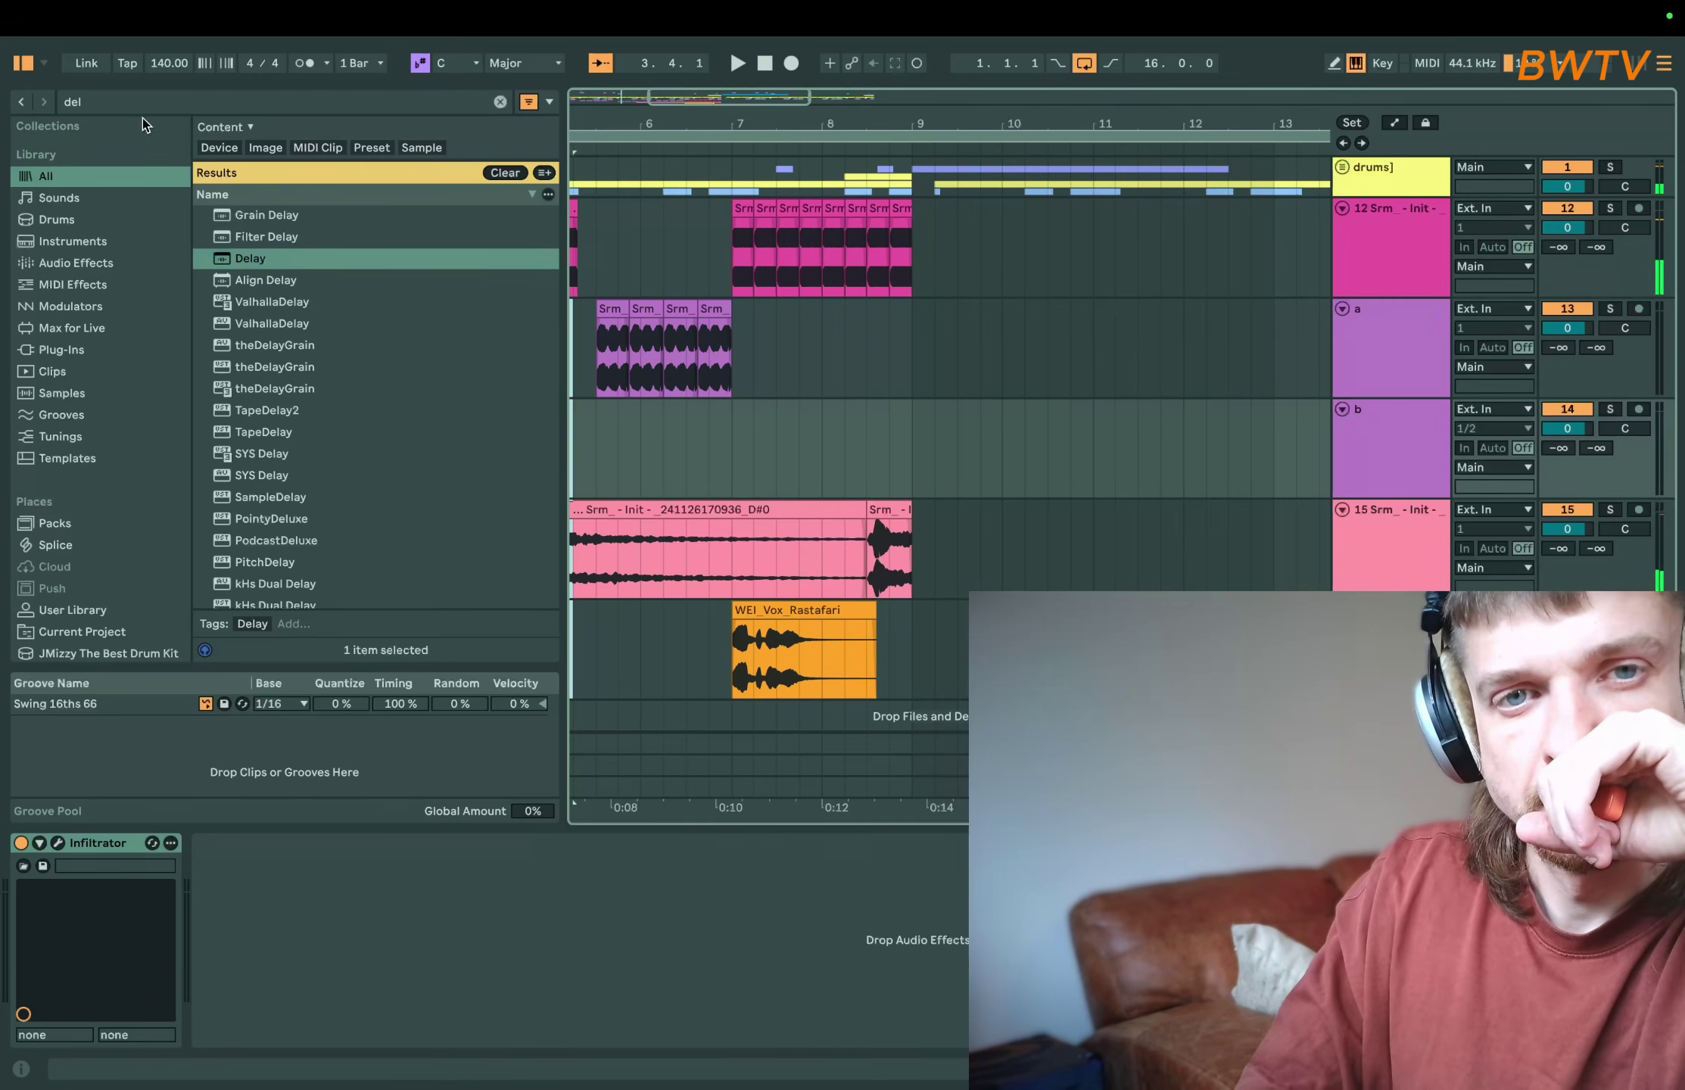
- Search for "pitc", load PitchMonster after Infiltrator on track b and set its pitch to -4 semitones during playback
key(super+f)
text(pitc)
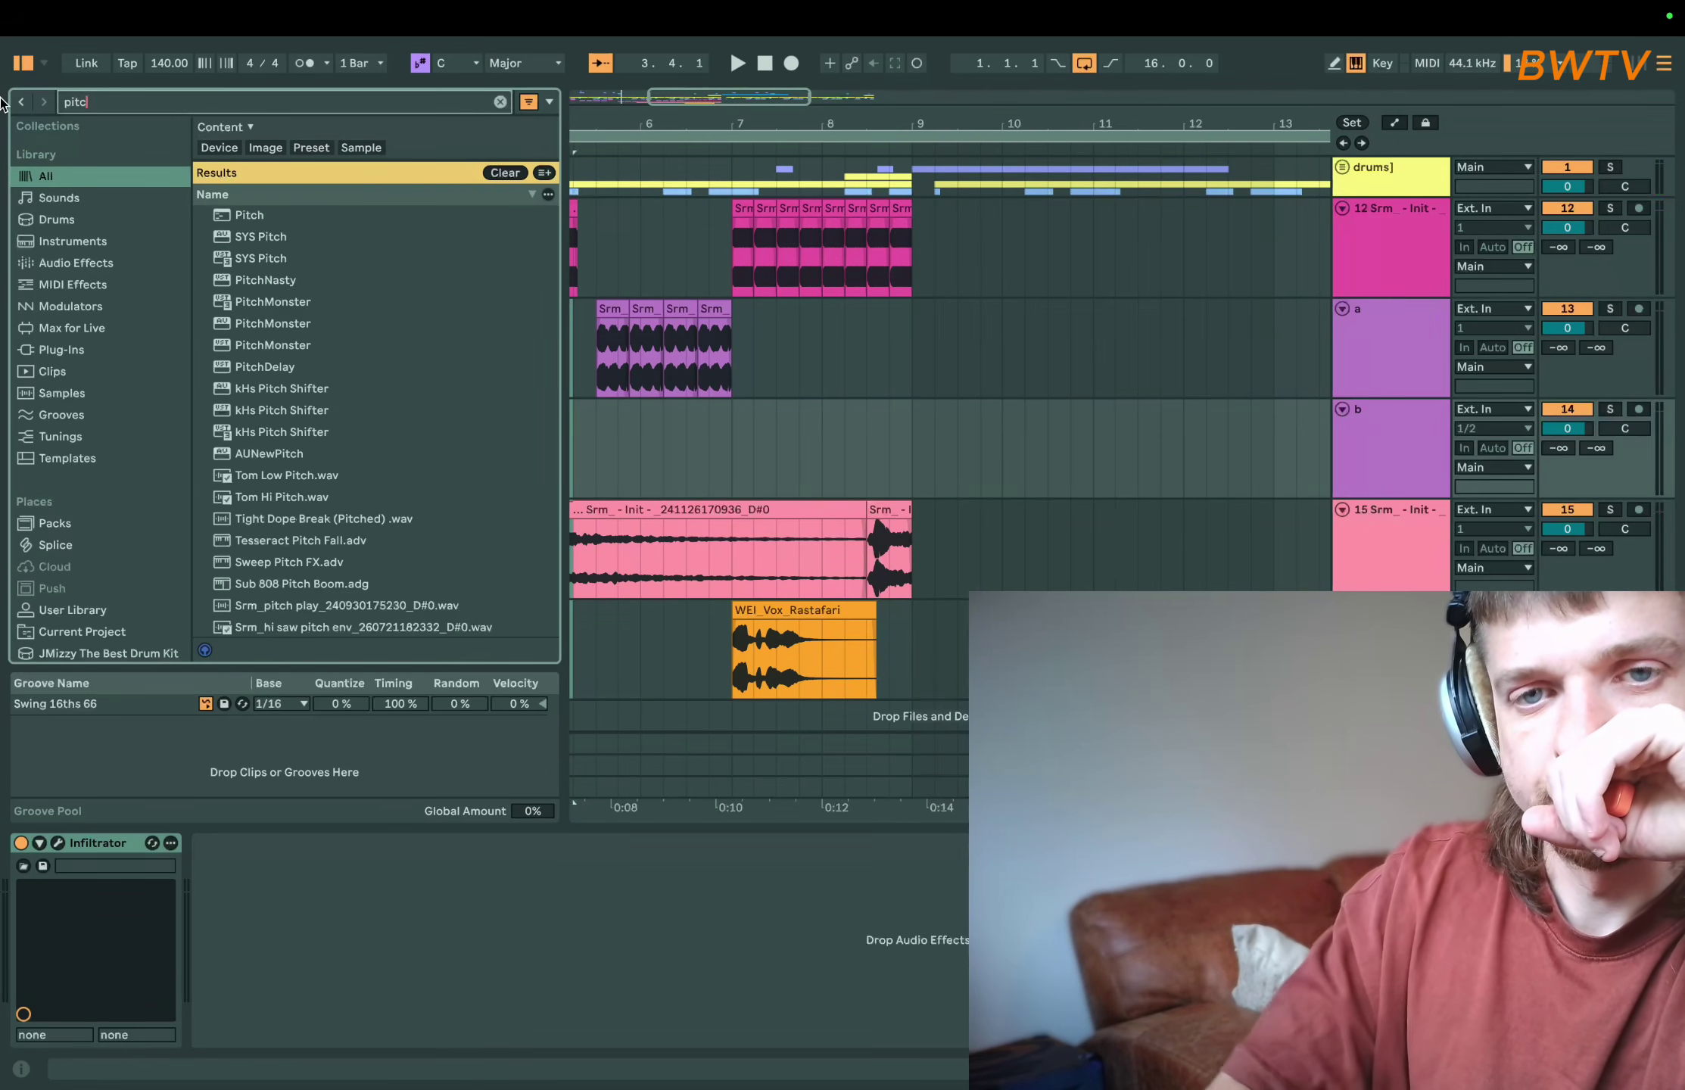
double_click(282, 326)
key(space)
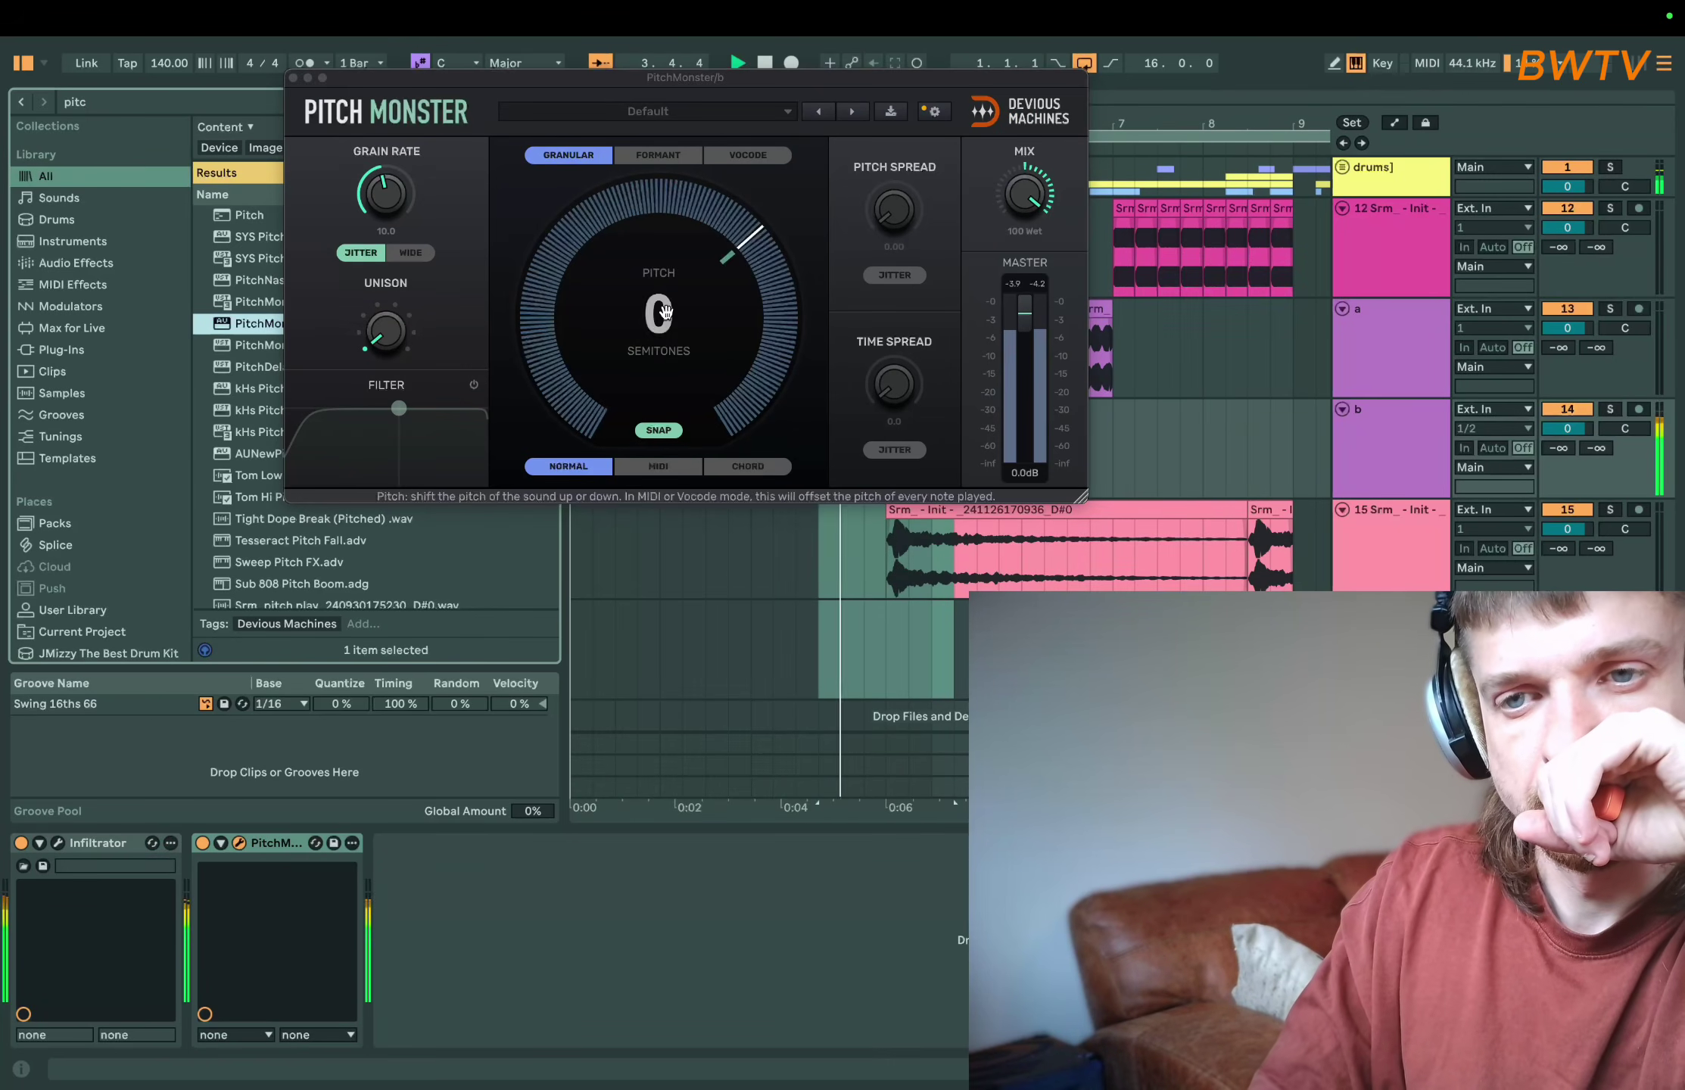
- Move PitchMonster from track b to after the Delay on the WEI_Vox_Rastafari track and play the vocal
key(space)
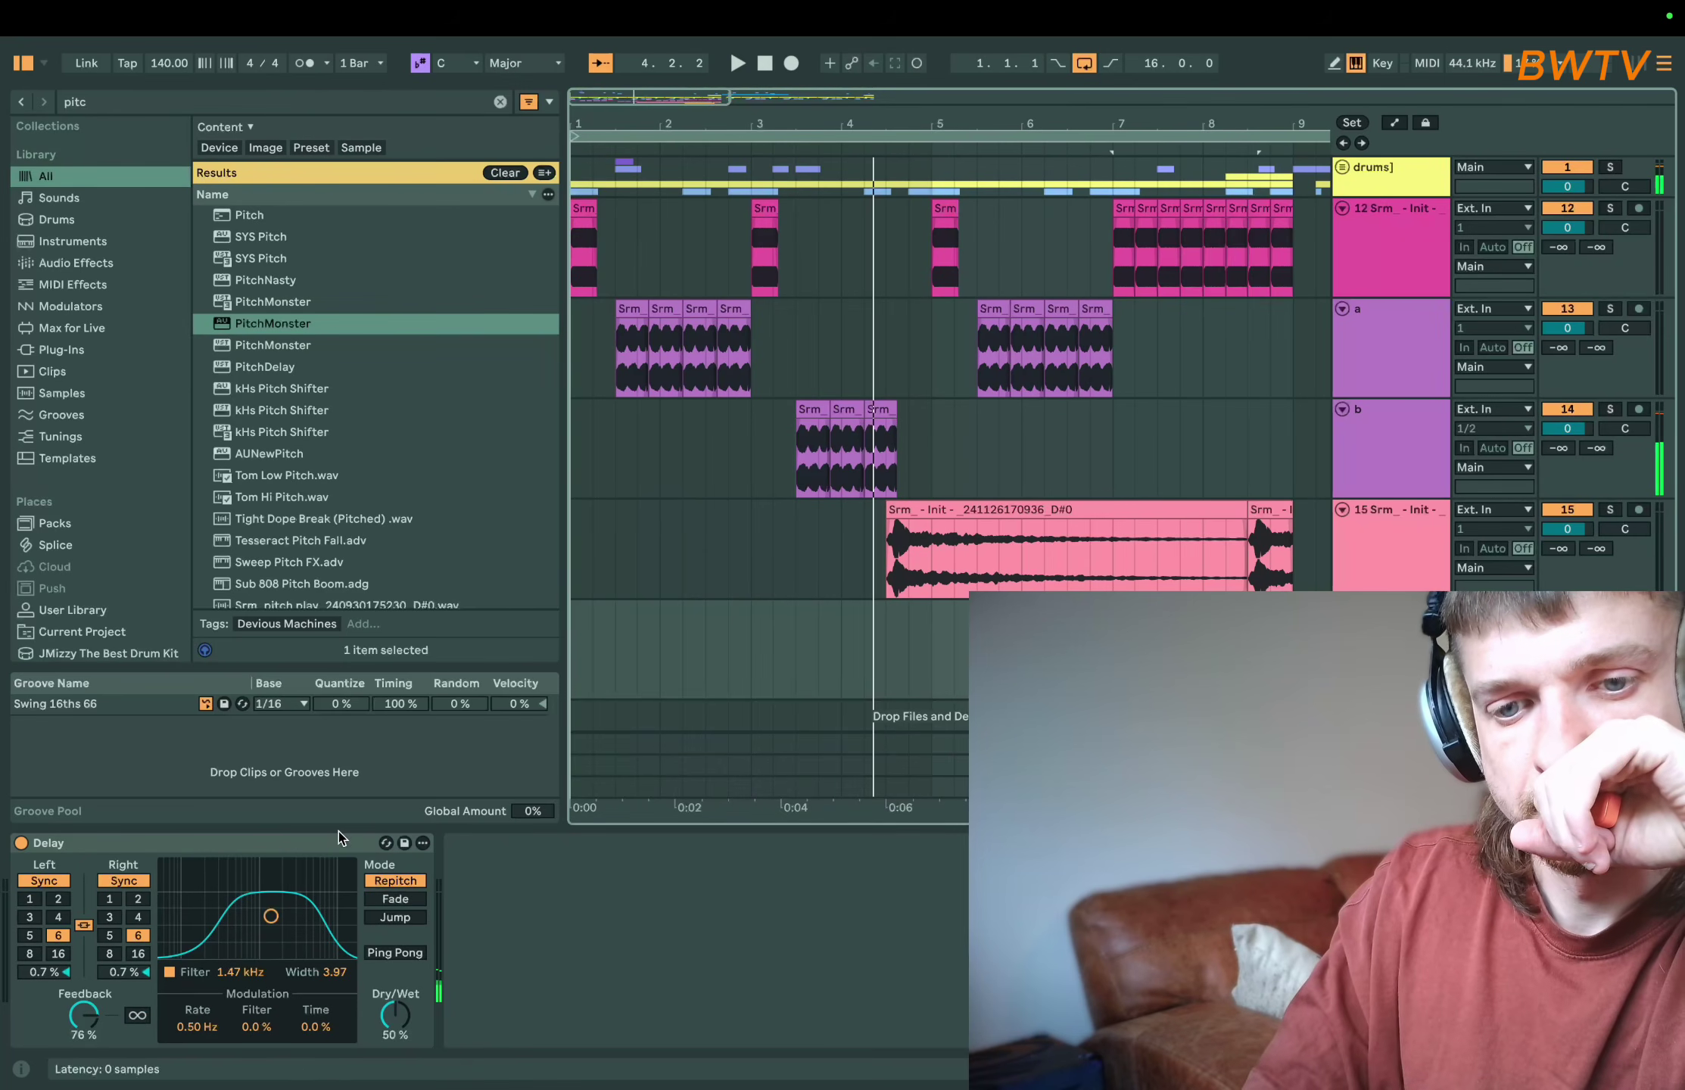
click(1382, 470)
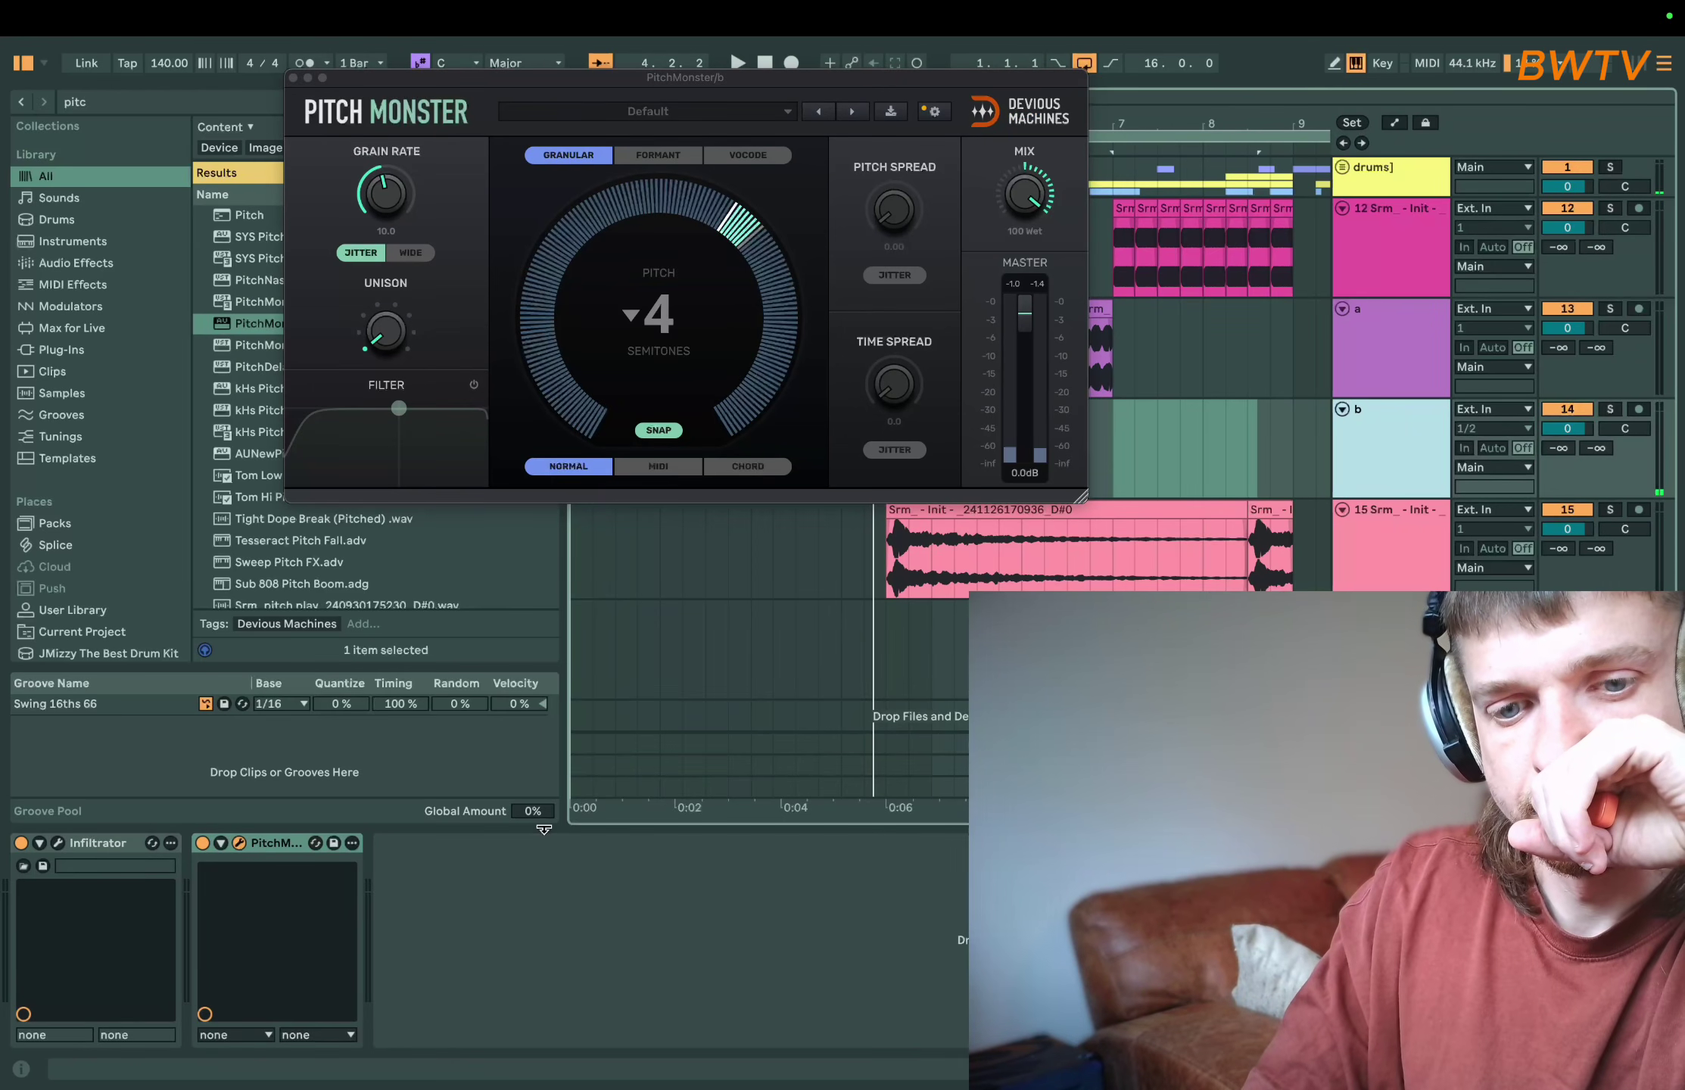
key(space)
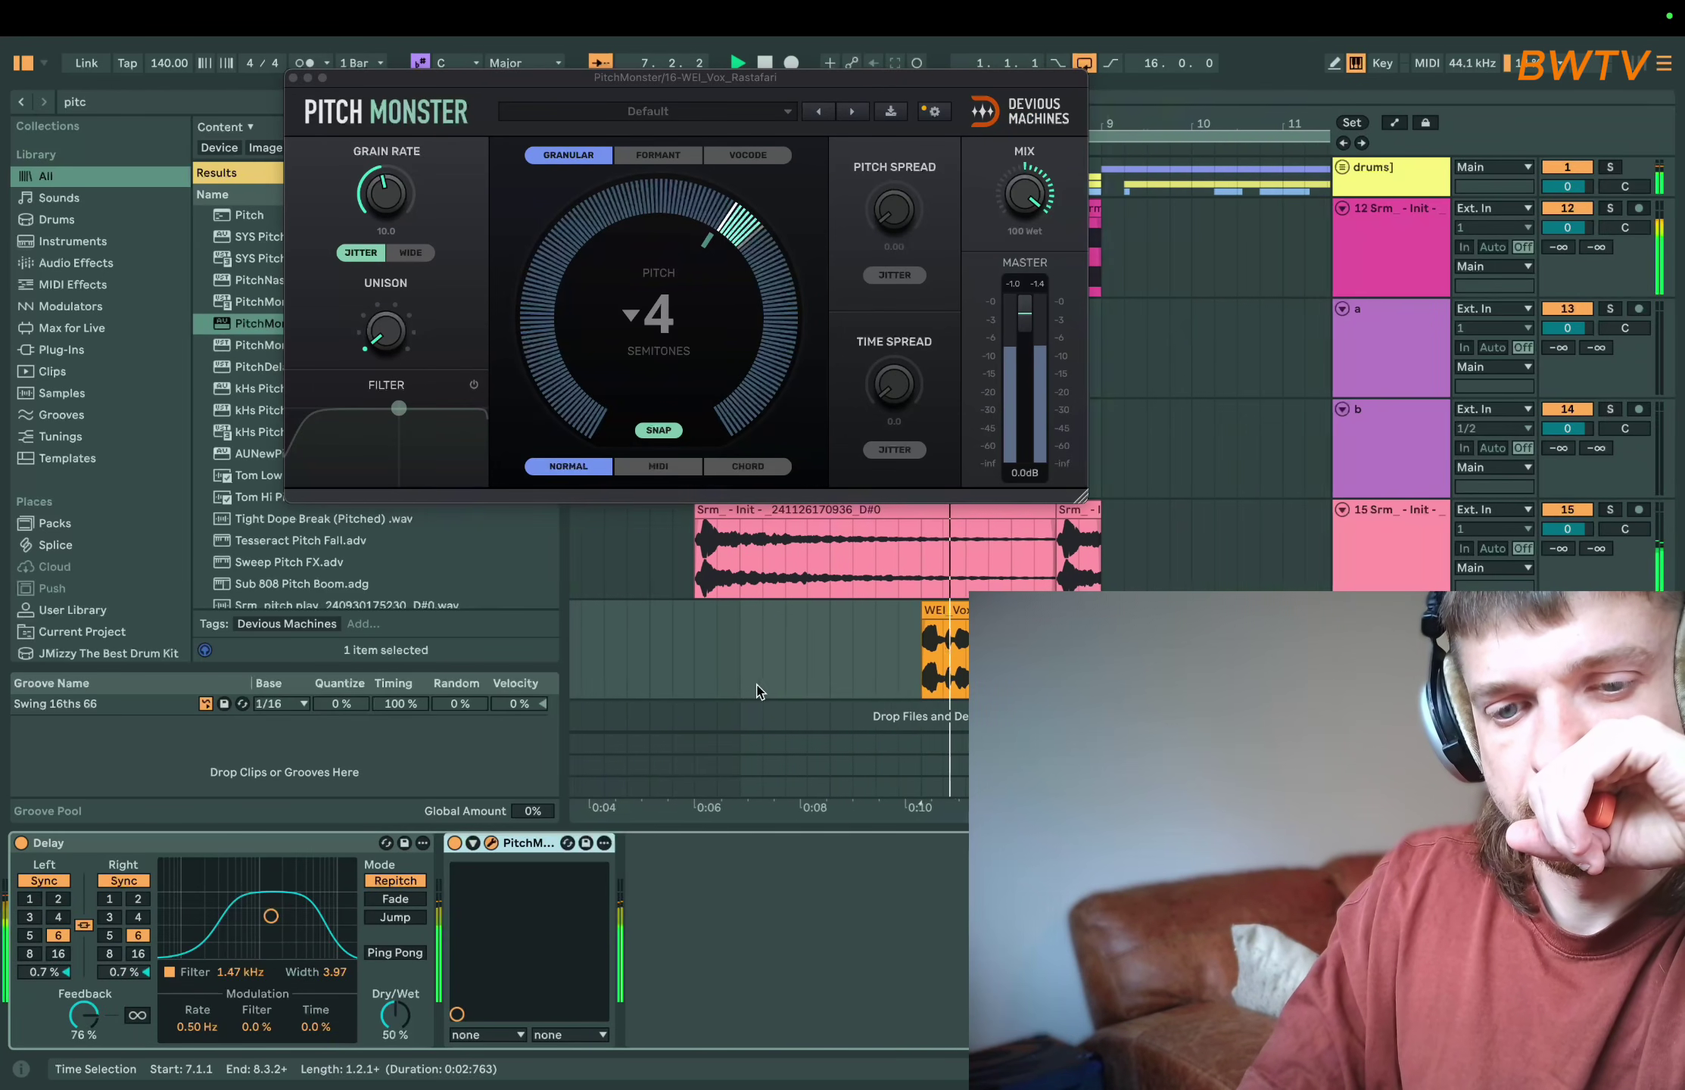
- Try PitchMonster's Formant engine, return to Granular and set the pitch to -2 semitones on the WEI_Vox_Rastafari track
click(688, 164)
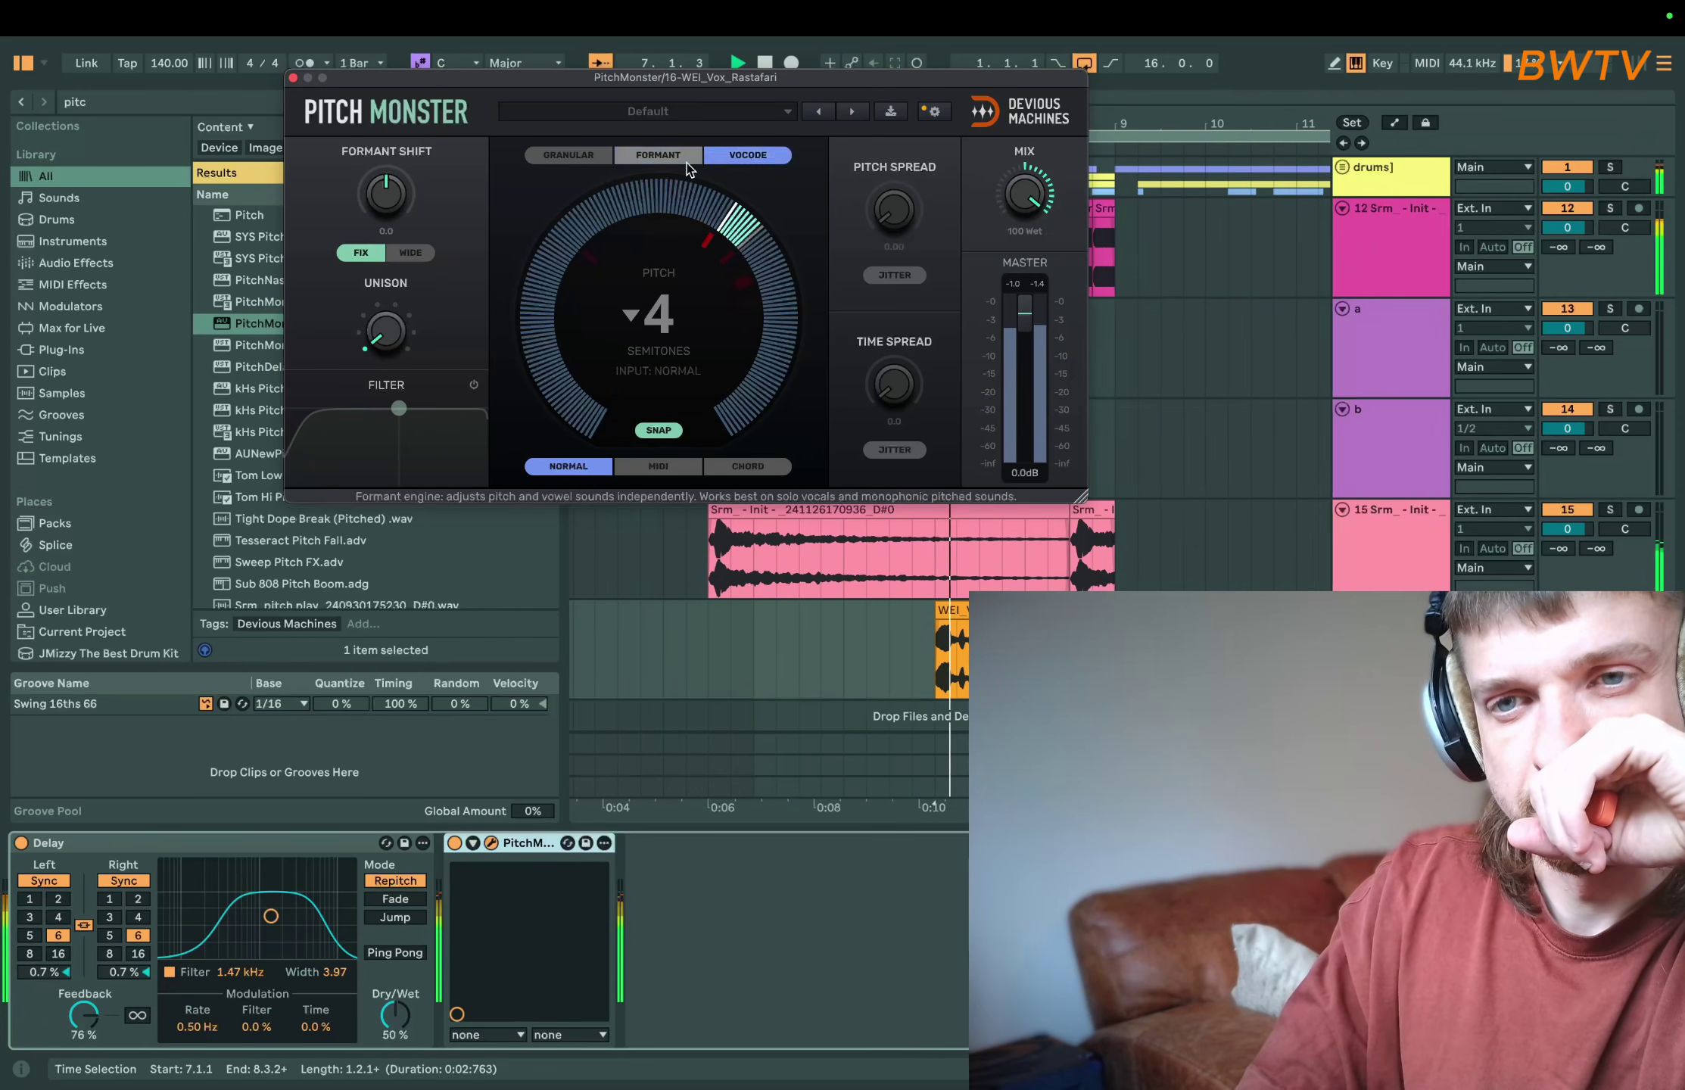
click(569, 155)
drag(667, 289, 666, 286)
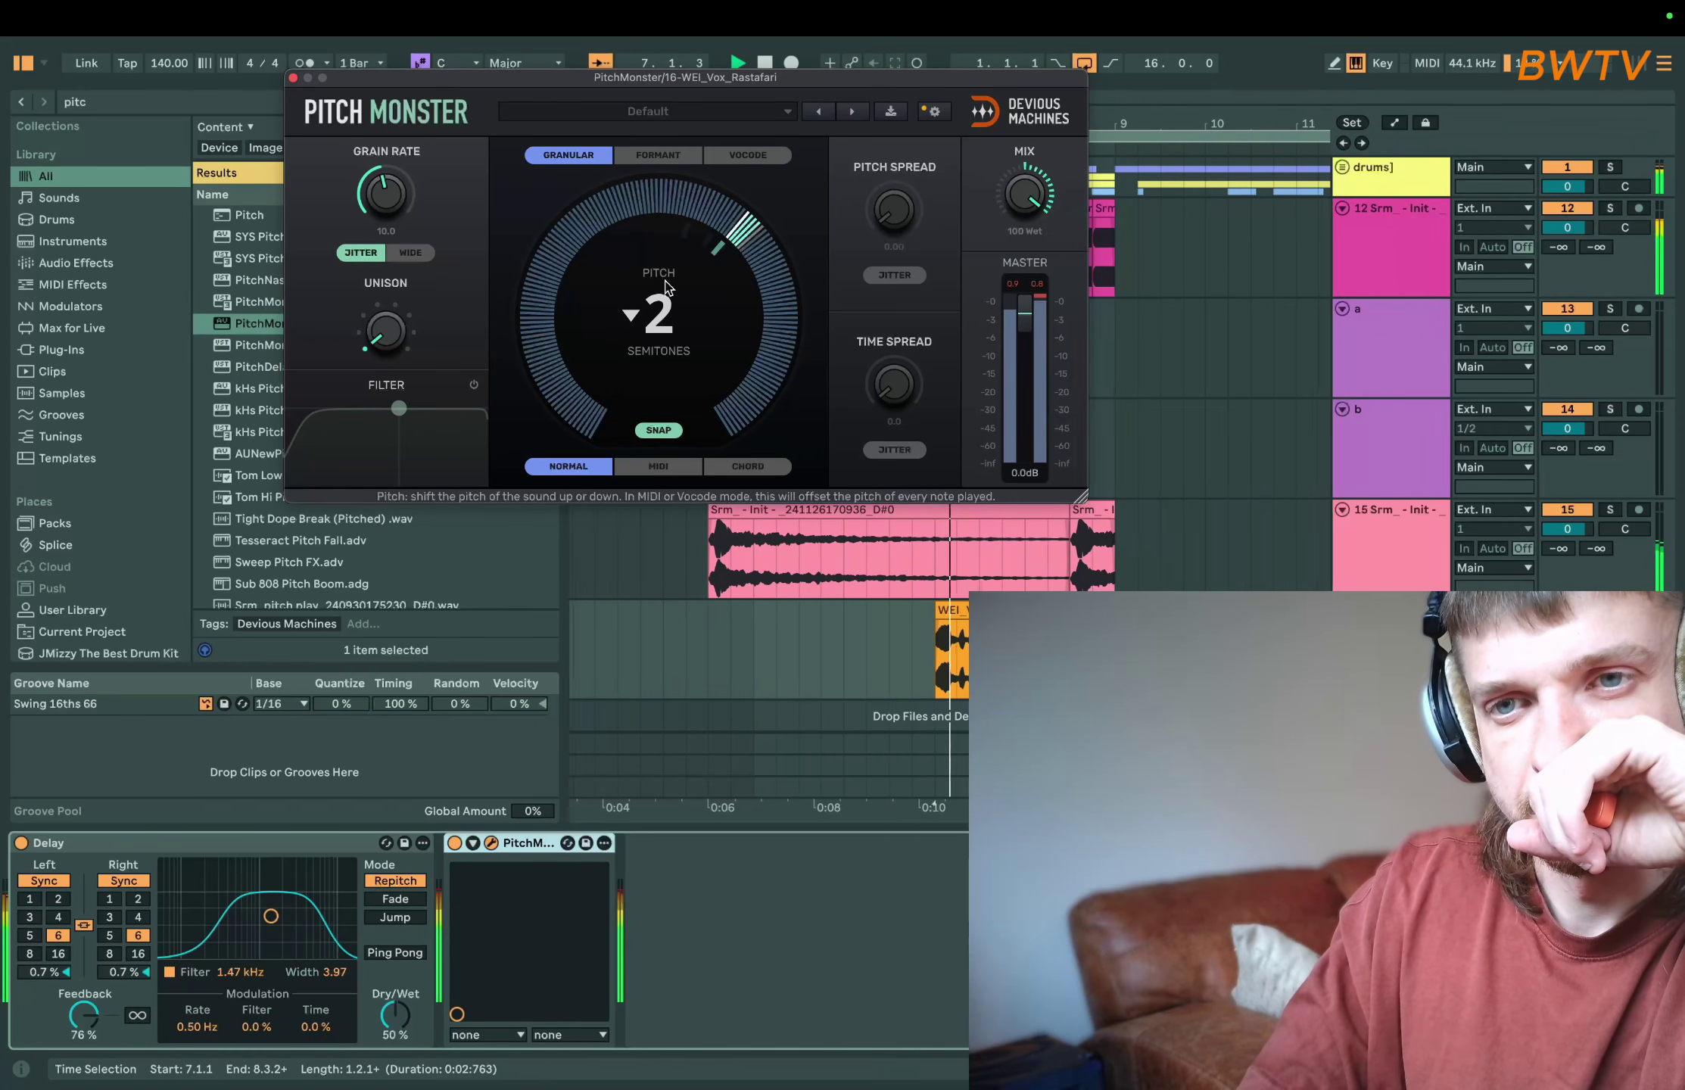
click(293, 78)
key(x)
key(space)
- Search for "sat", add Saturn 2 after PitchMonster on the WEI_Vox_Rastafari track and play the vocal
key(super+f)
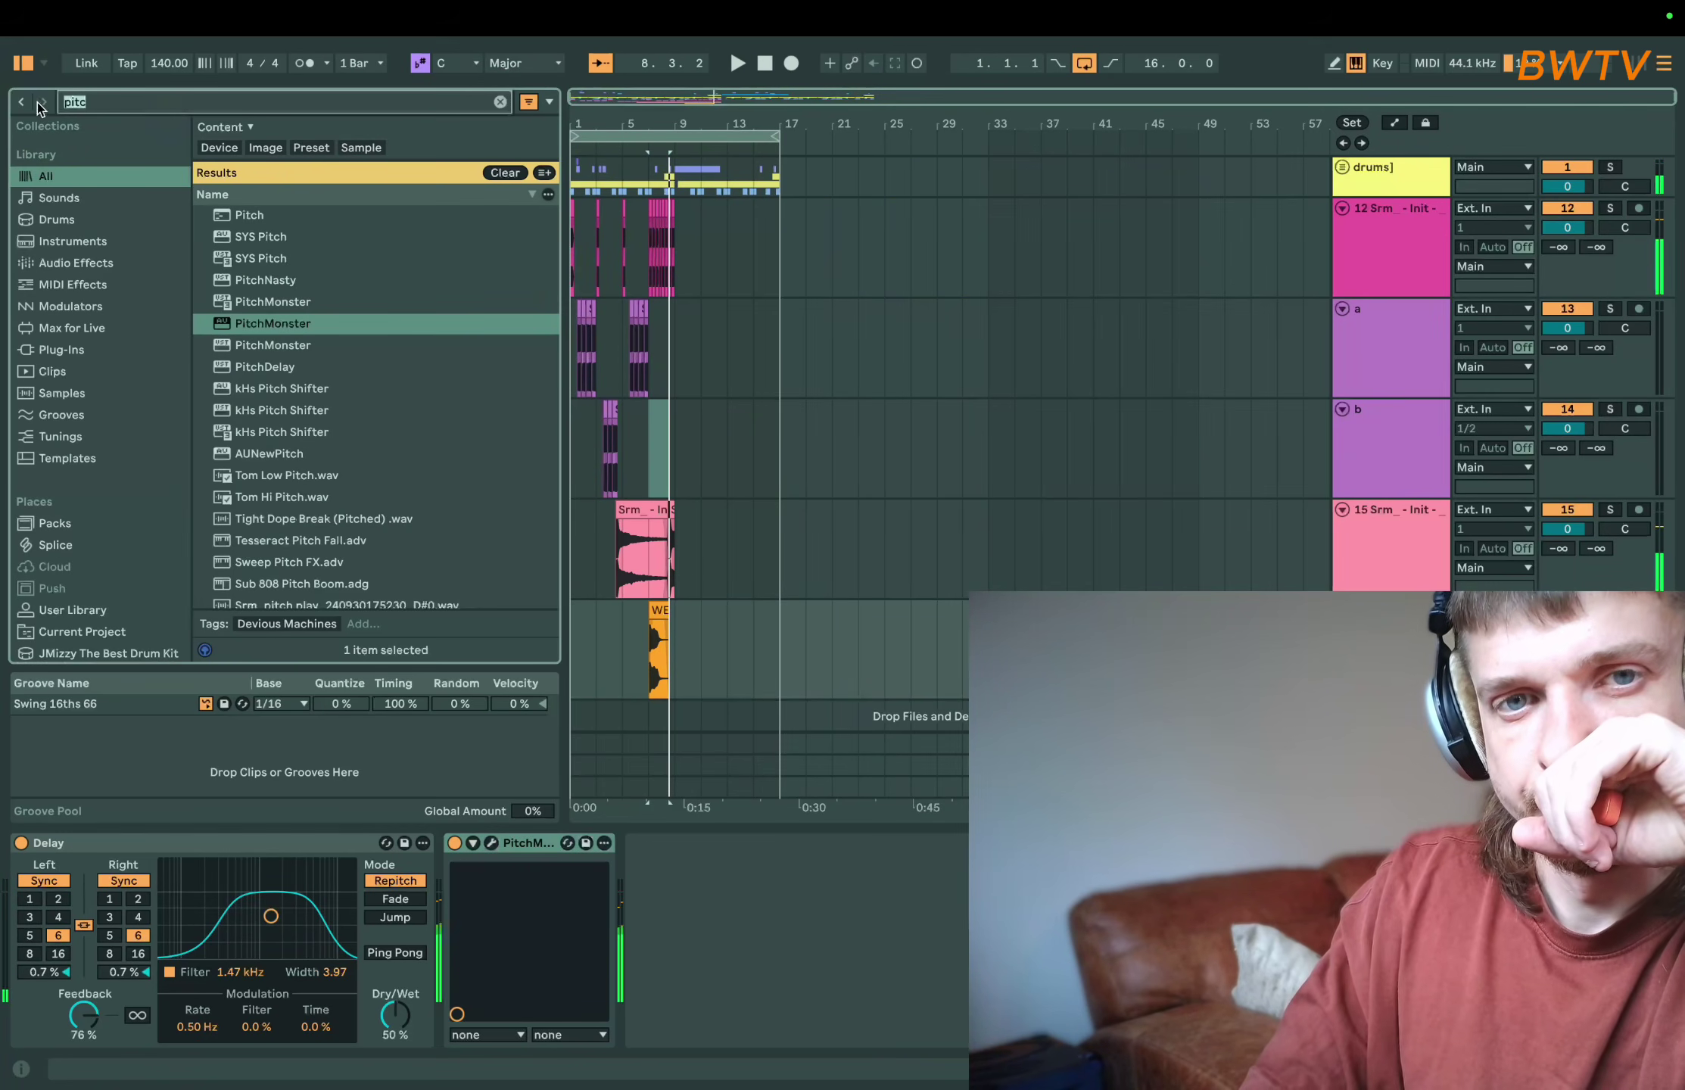
text(sat)
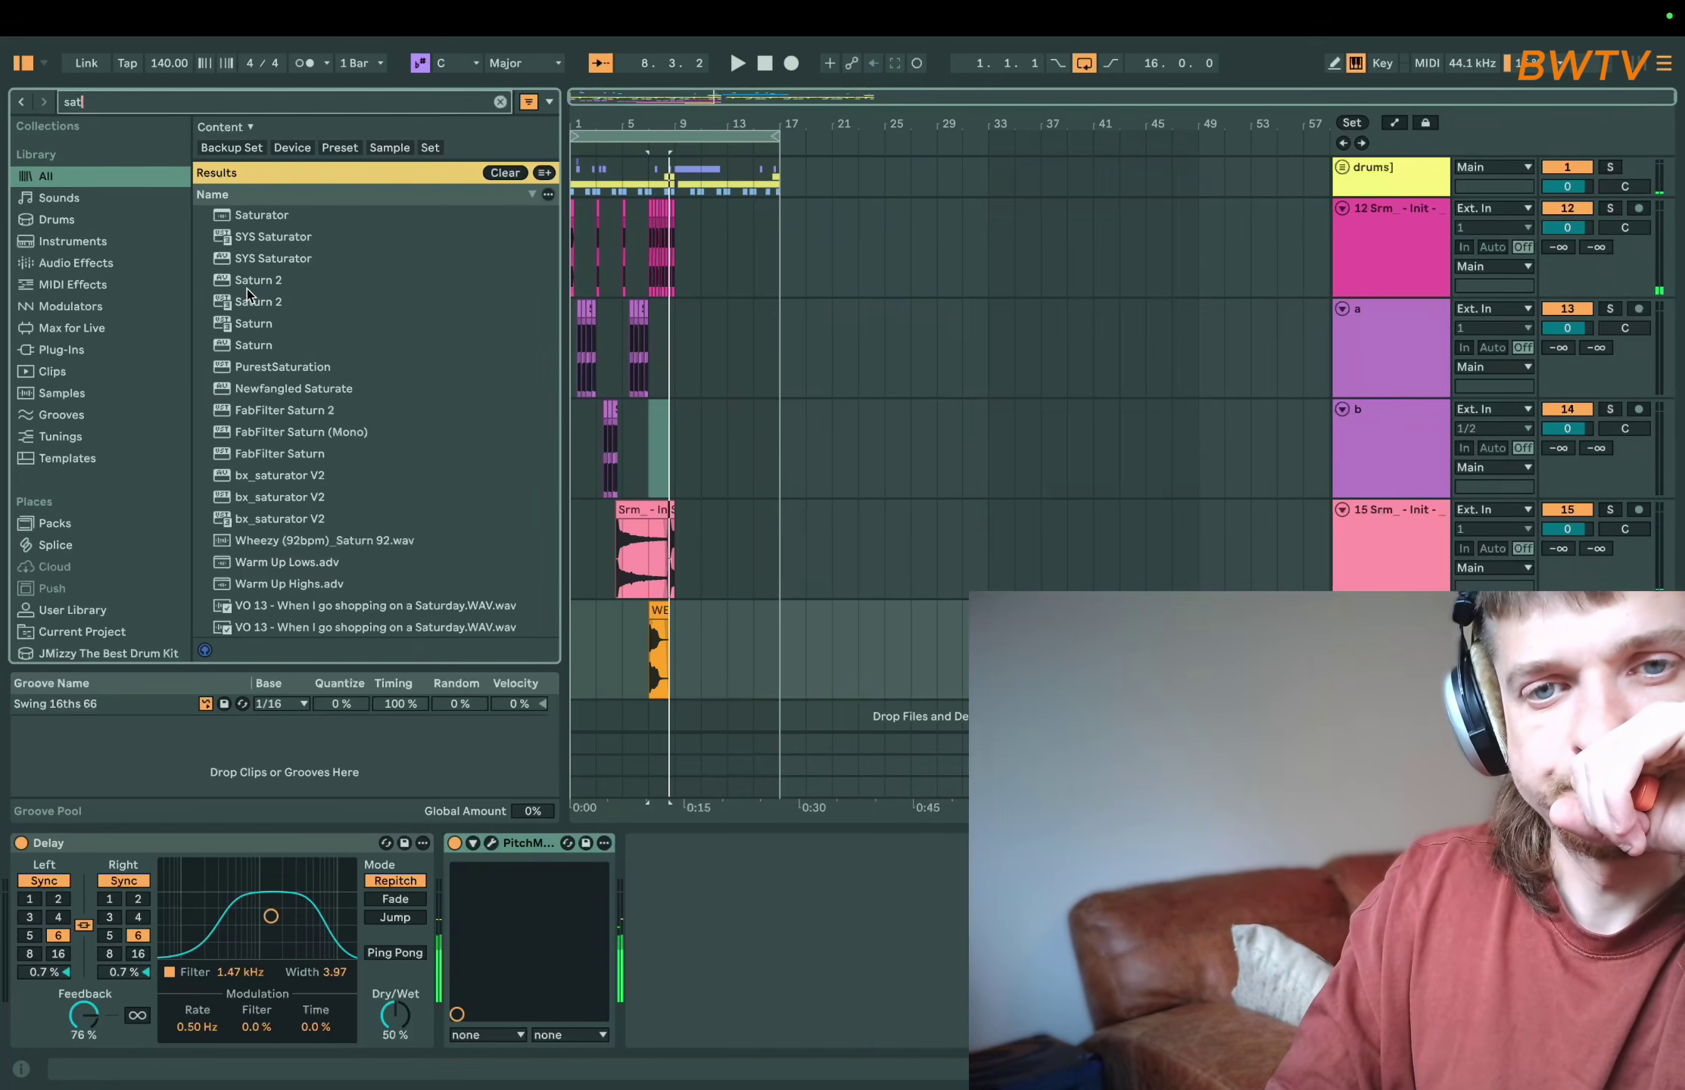
double_click(246, 282)
key(space)
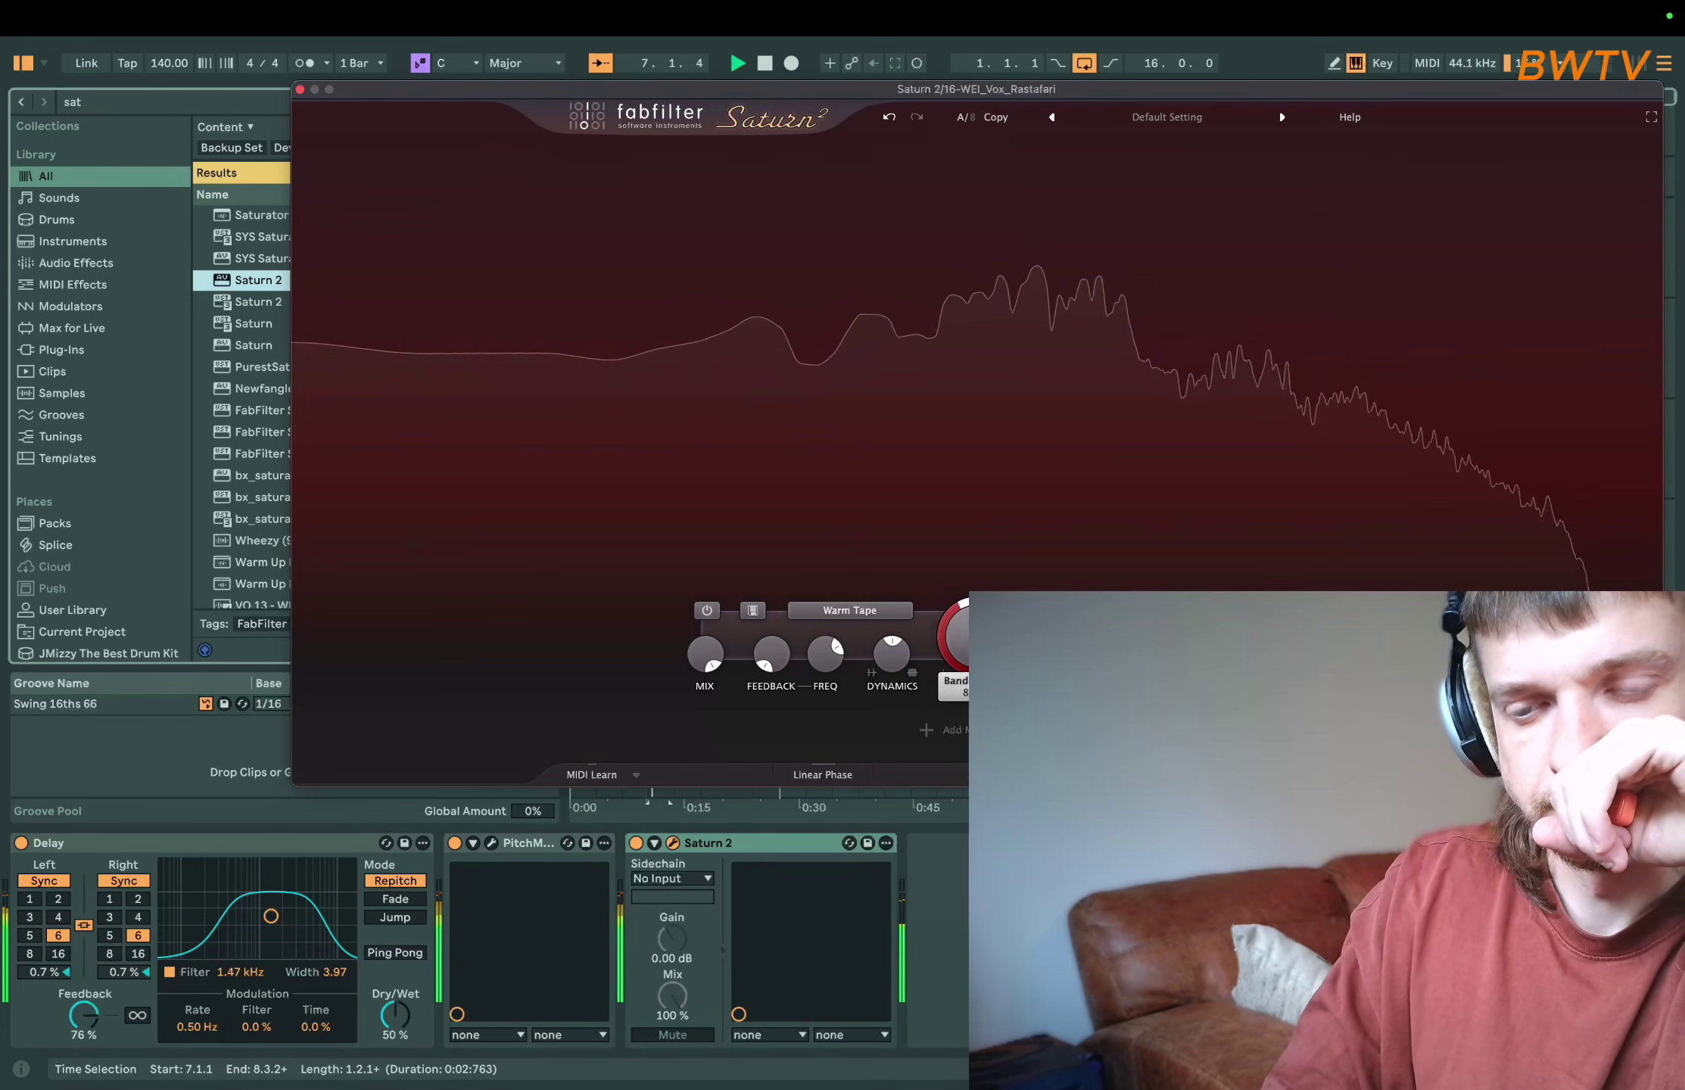
- Split Saturn 2 into two bands, strongly lower the low band's level and raise the crossover to about 550 Hz
click(684, 318)
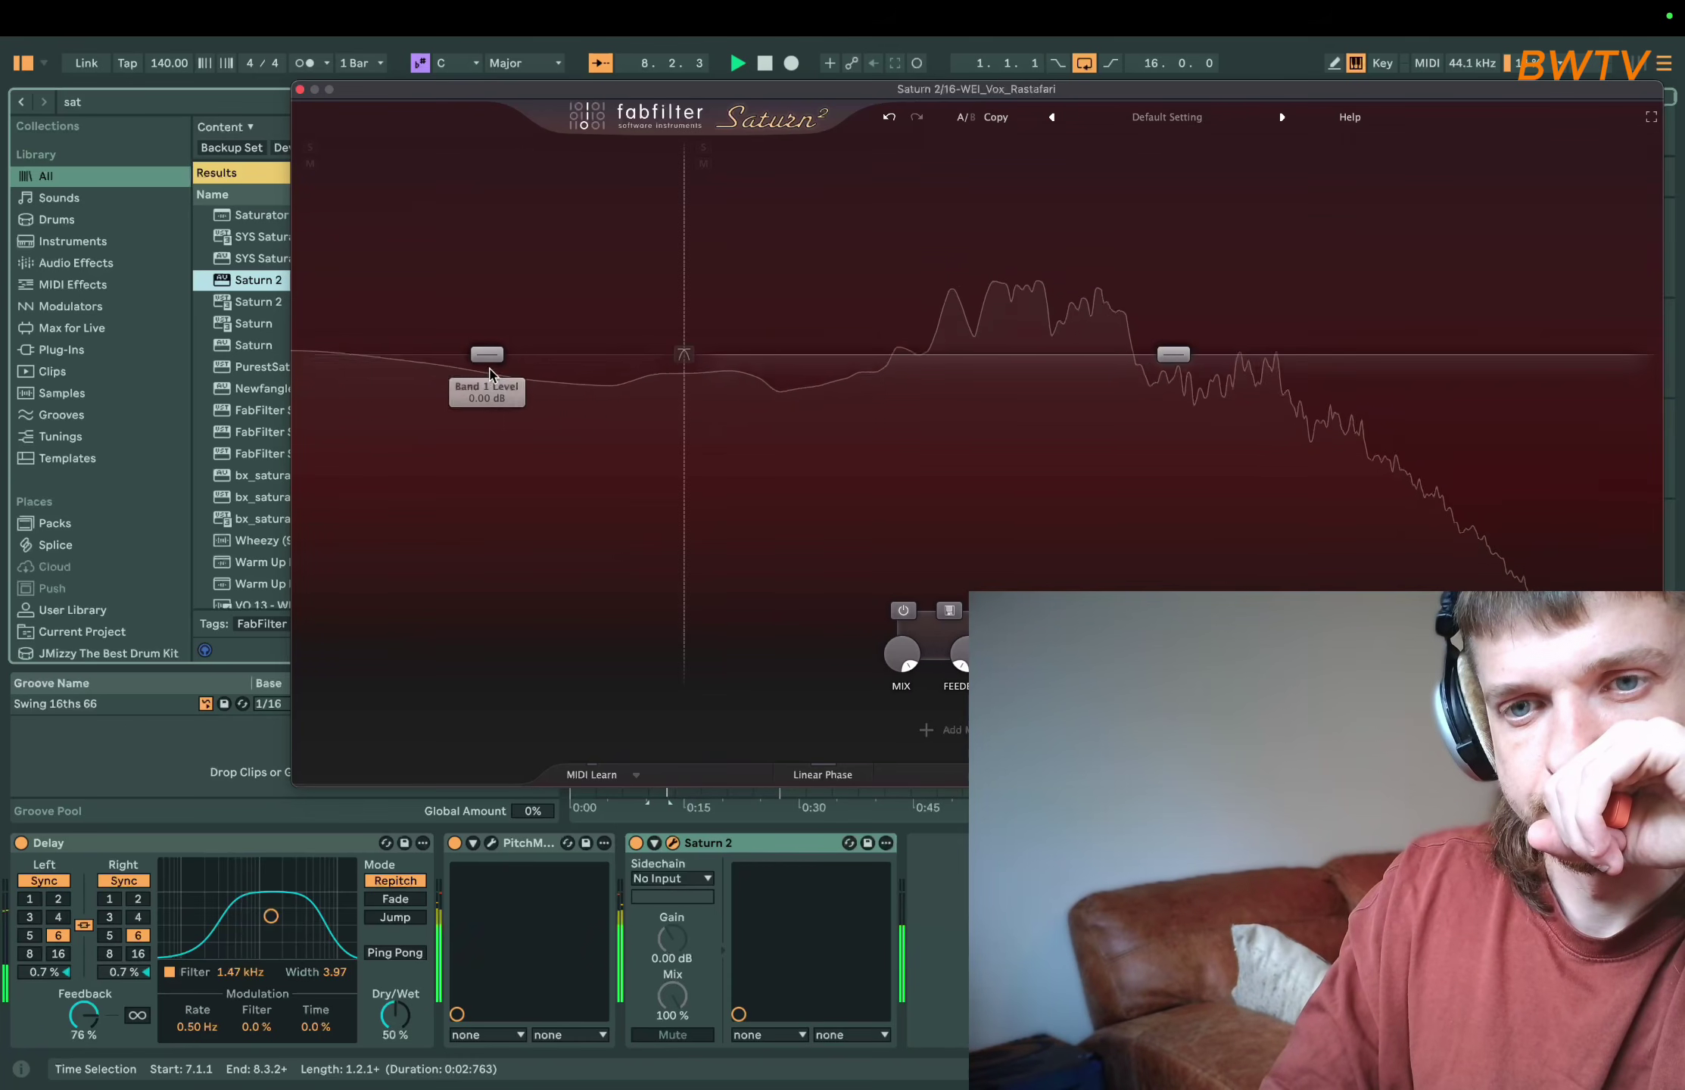
drag(489, 374, 489, 575)
drag(684, 326, 978, 291)
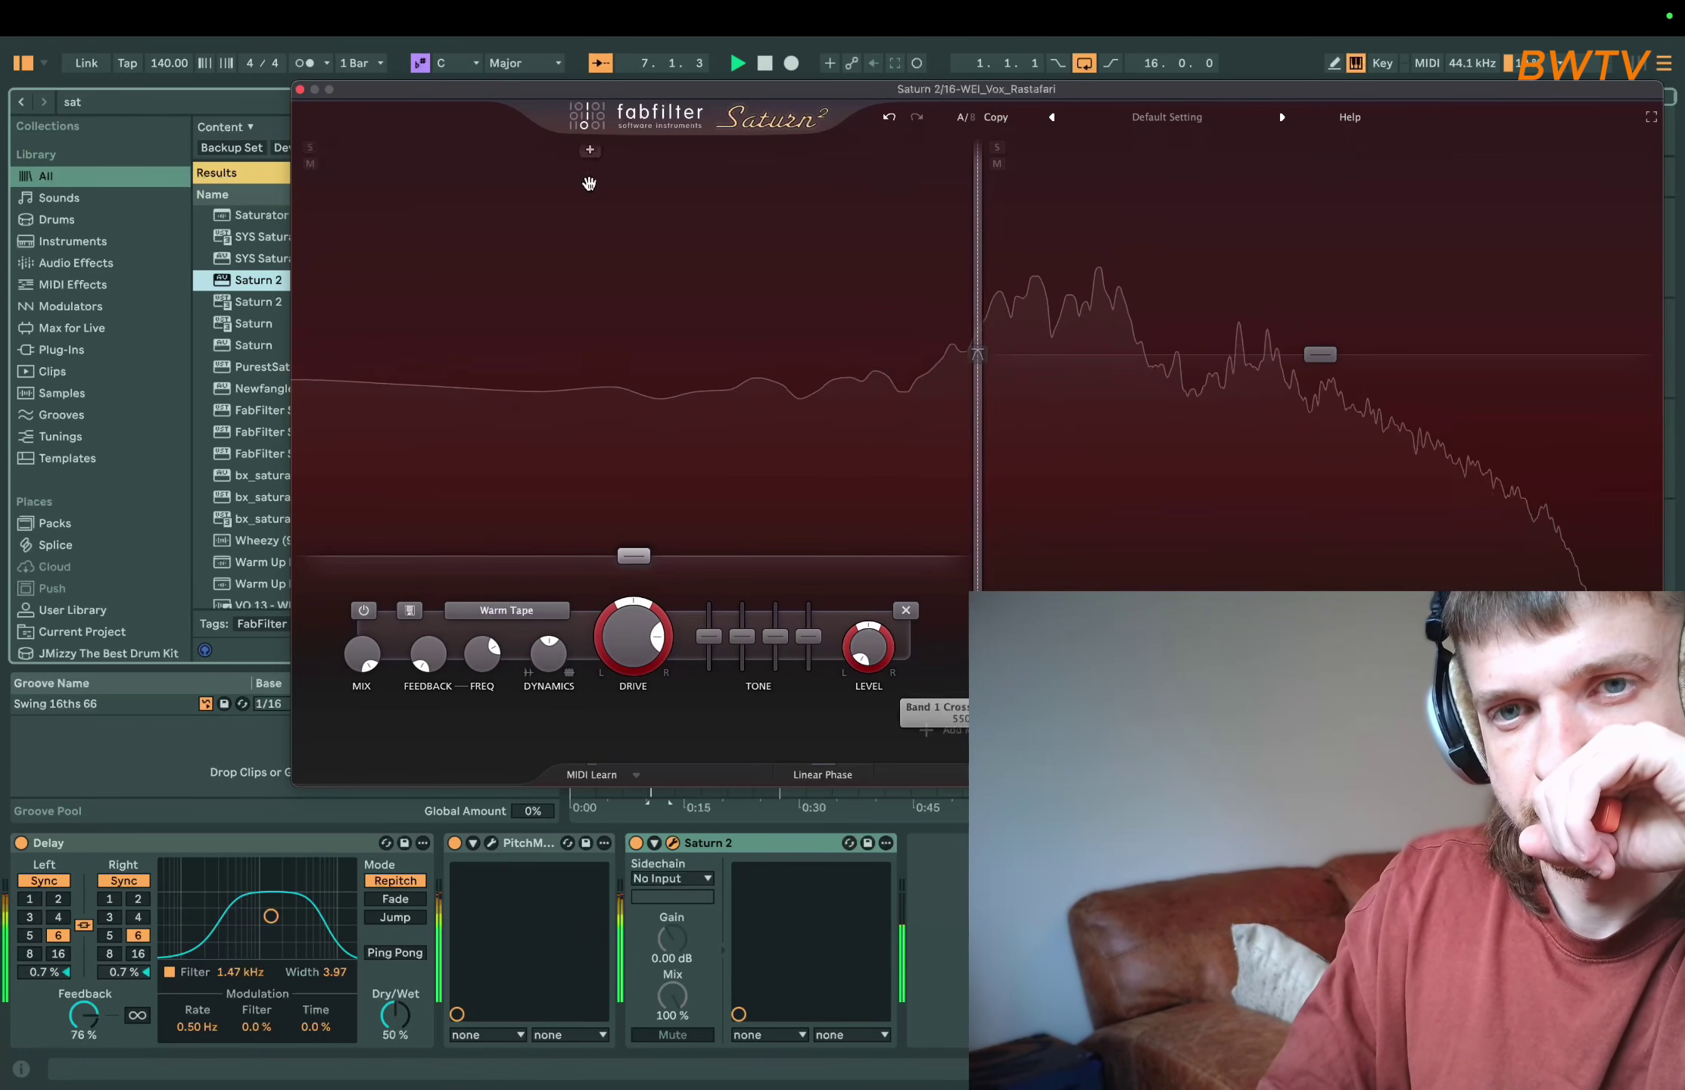
key(super+alt+p)
- Select bars 1 to 17 on the lower bass and vocal tracks and play the arrangement from bar 1
click(659, 446)
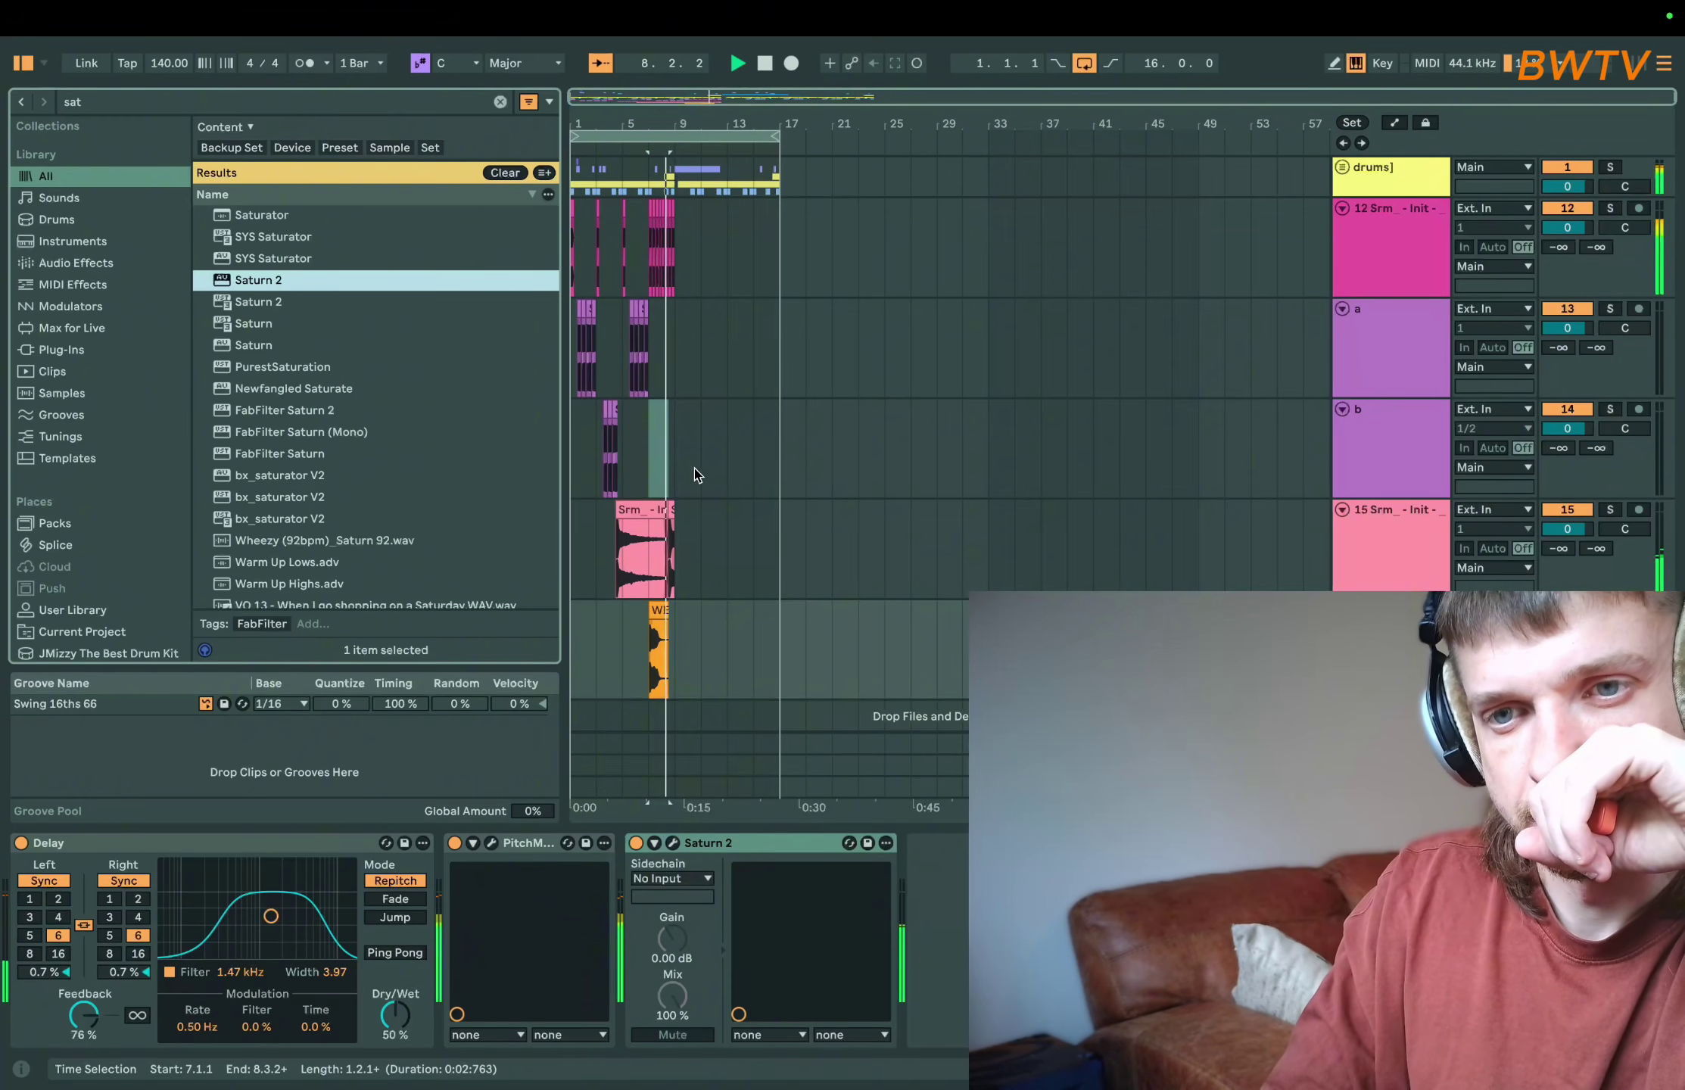
click(798, 467)
drag(789, 470, 279, 739)
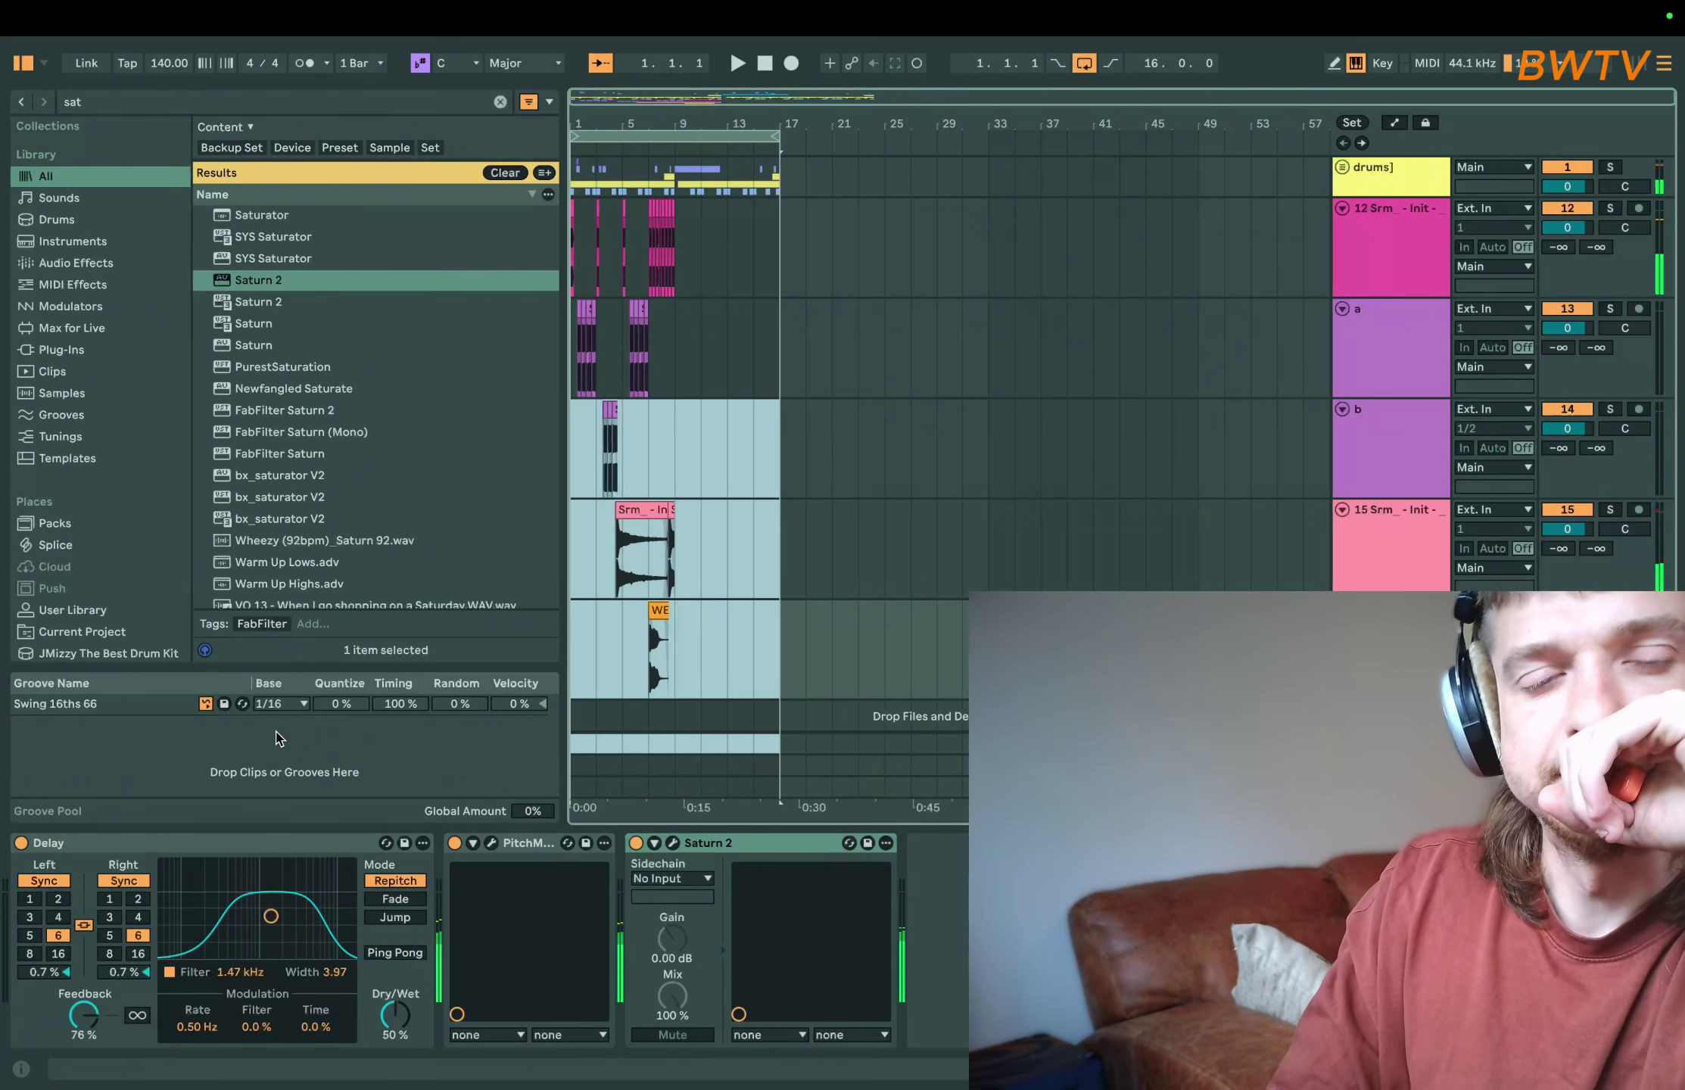
key(space)
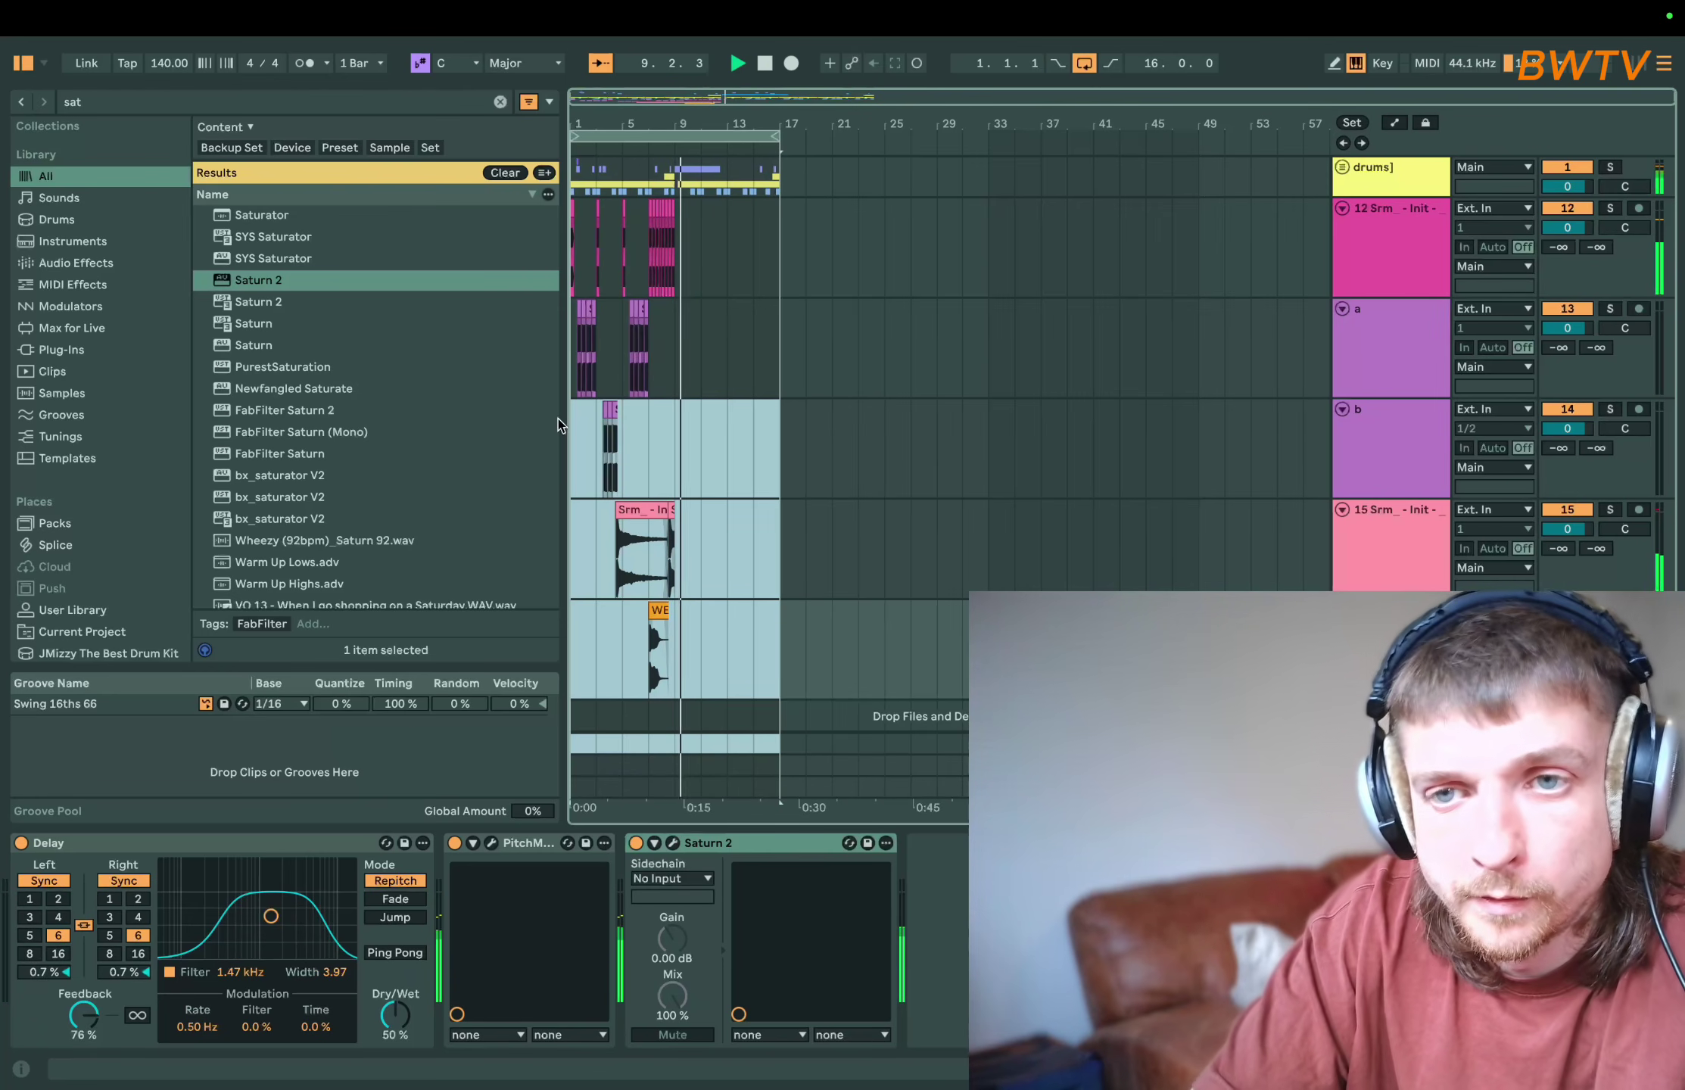
- Duplicate the first eight bars of the bass and vocal tracks into bars 9 to 17 and play from bar 9
drag(657, 288, 437, 775)
key(ctrl+d)
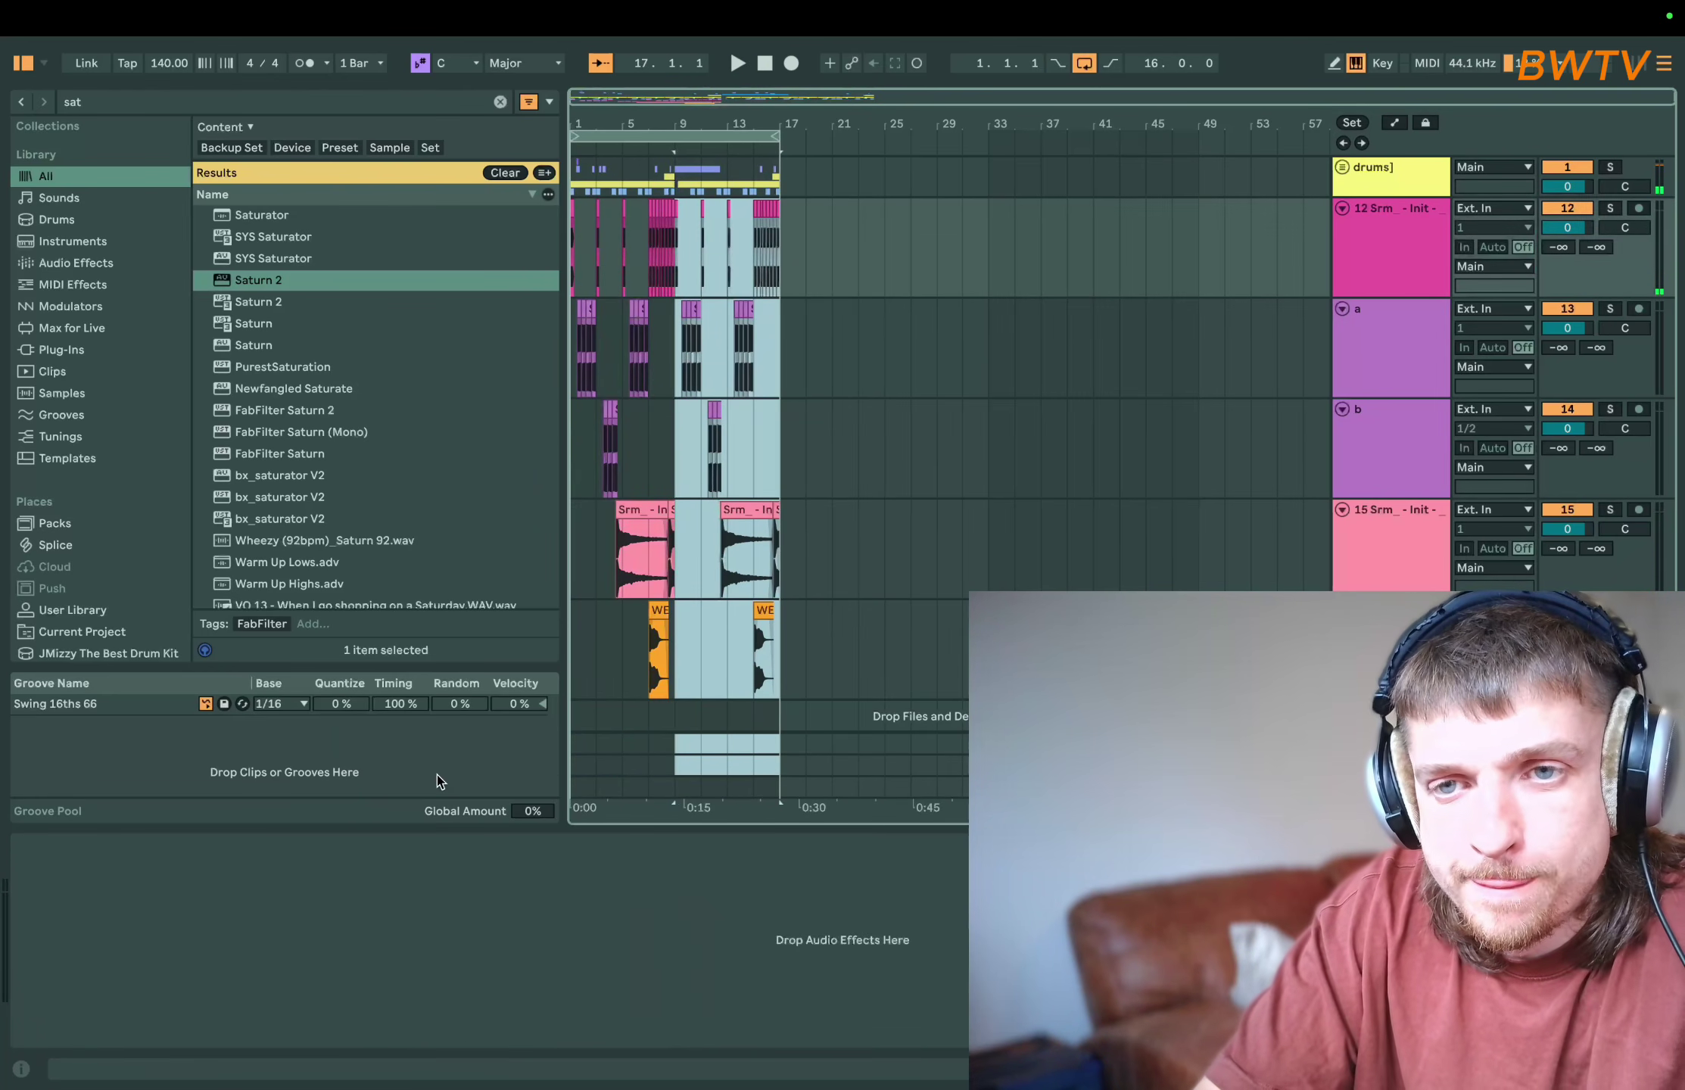
scroll(583, 687, up, 3)
click(876, 714)
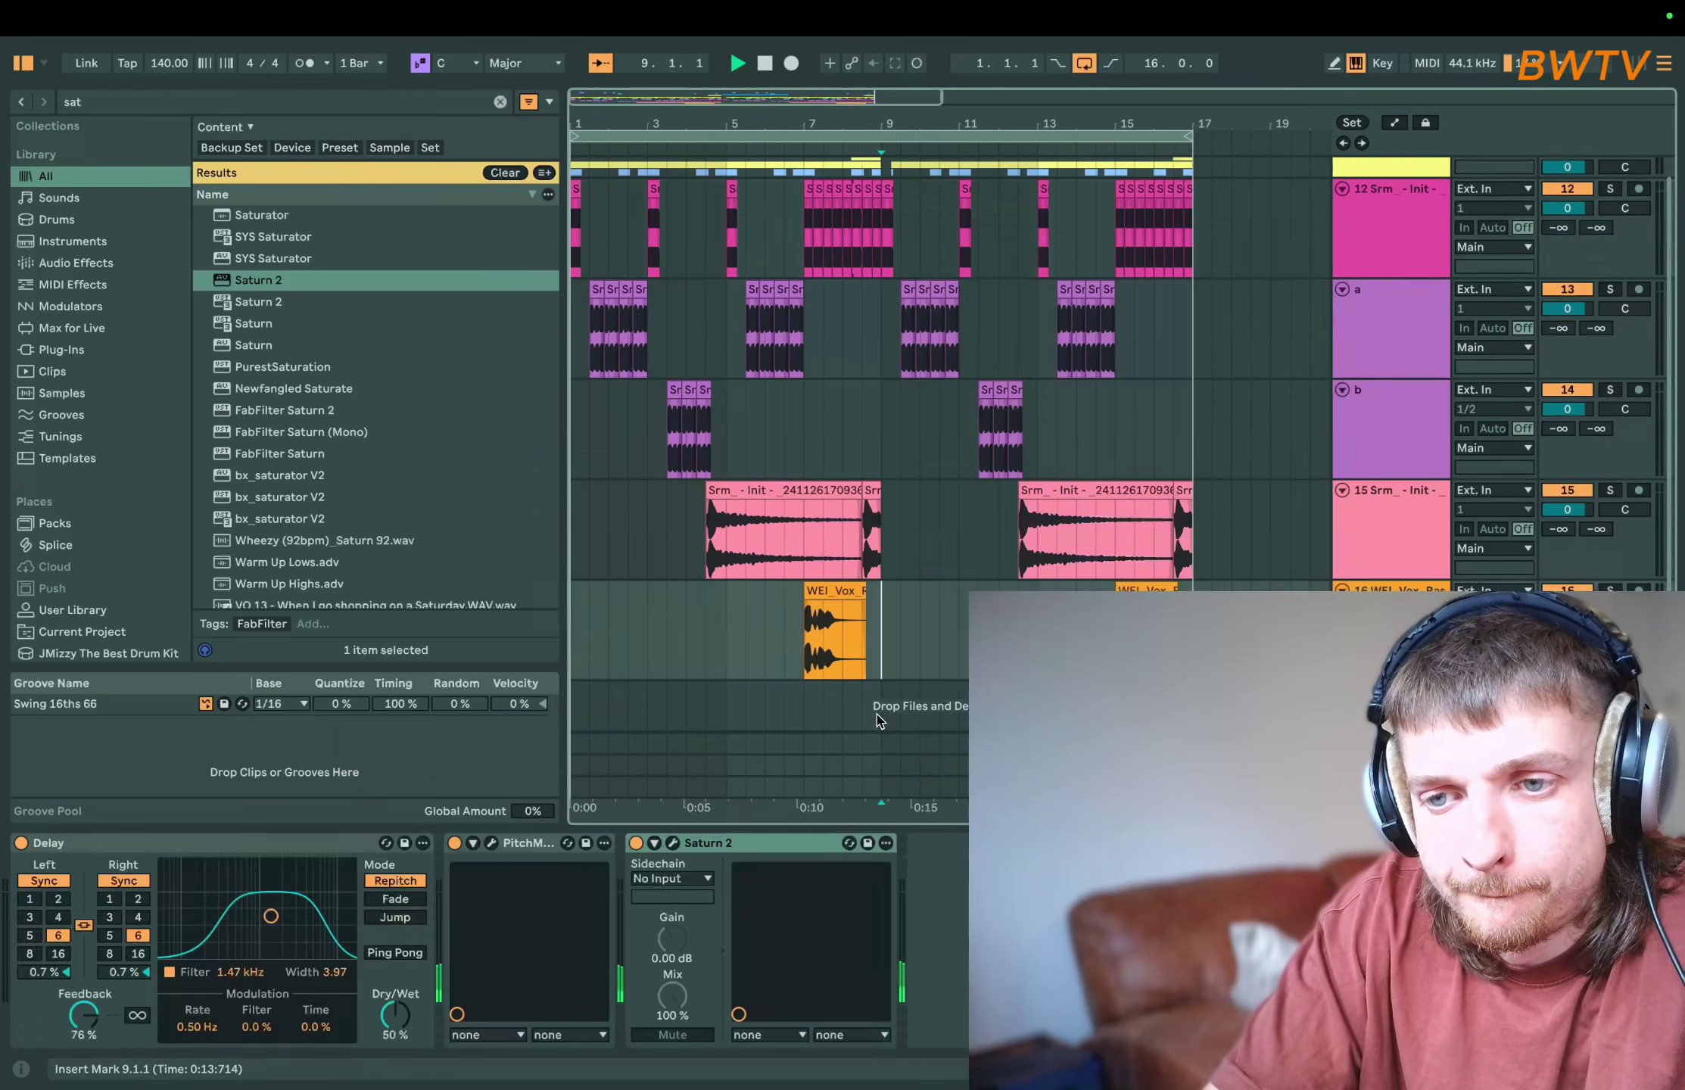
key(space)
scroll(876, 714, up, 2)
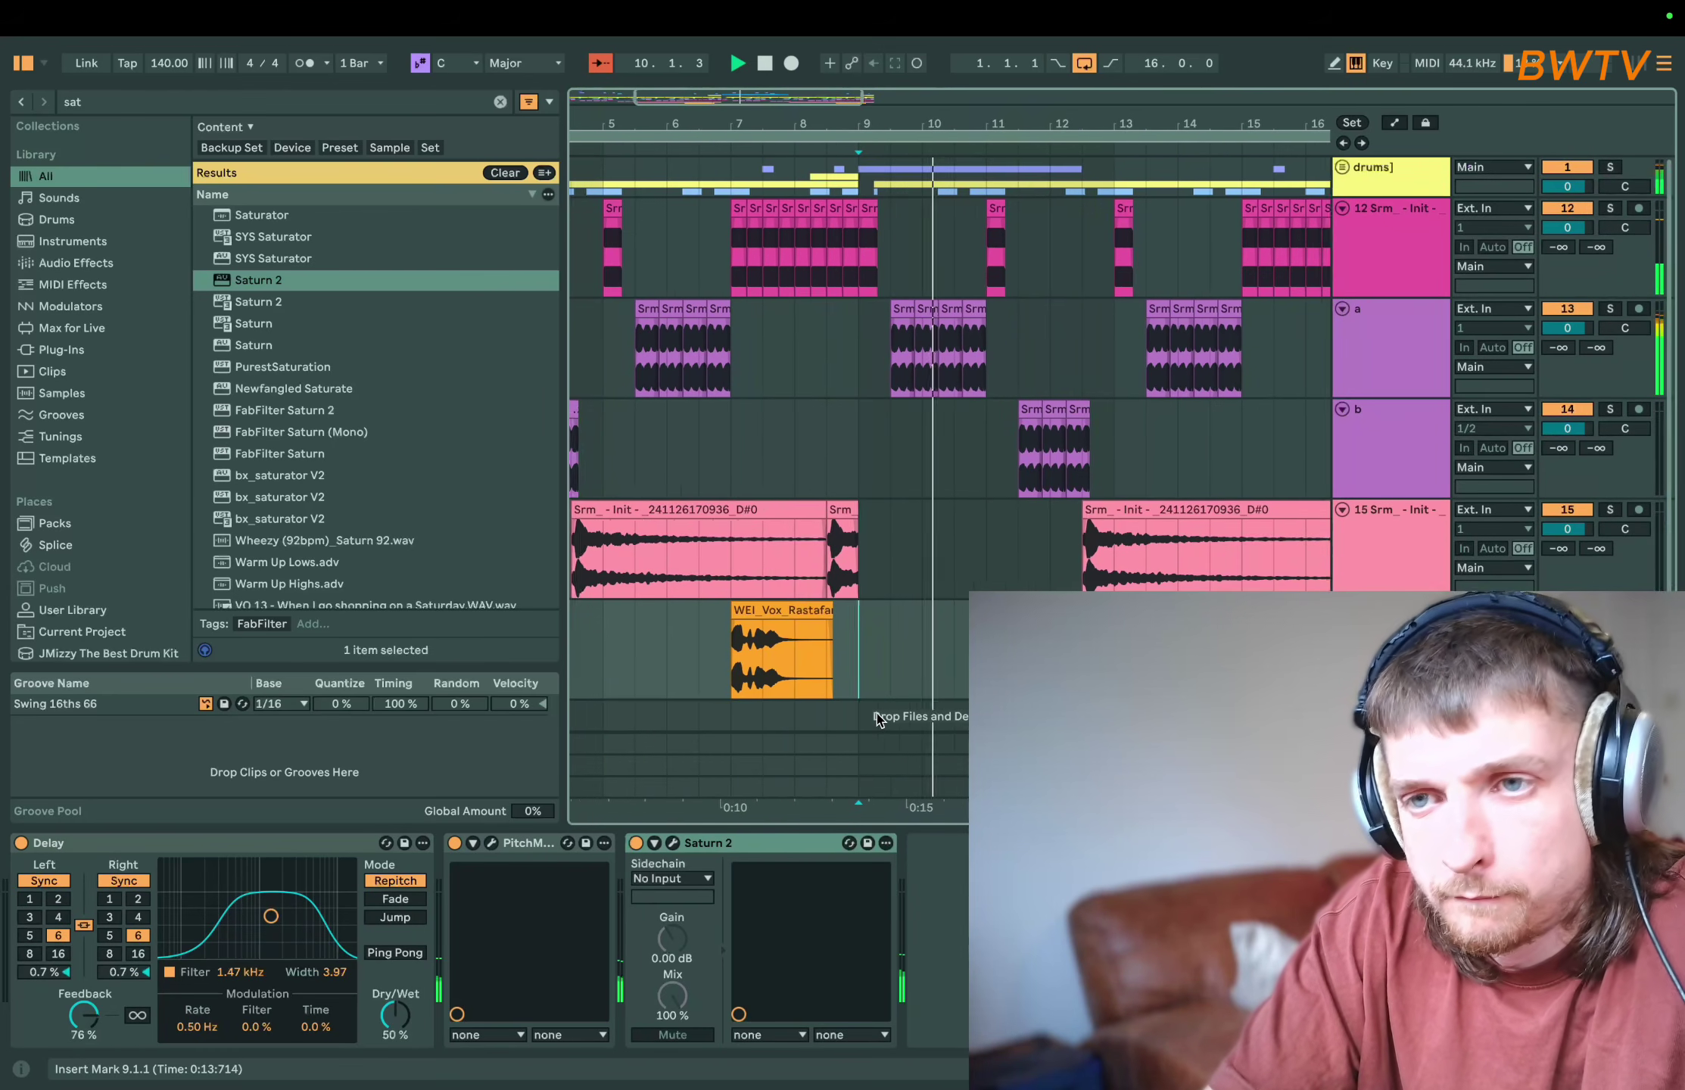
key(space)
- Move track a's four clips starting at 9.3.1 onto a new track named c and place that track below track b
drag(884, 356, 1043, 360)
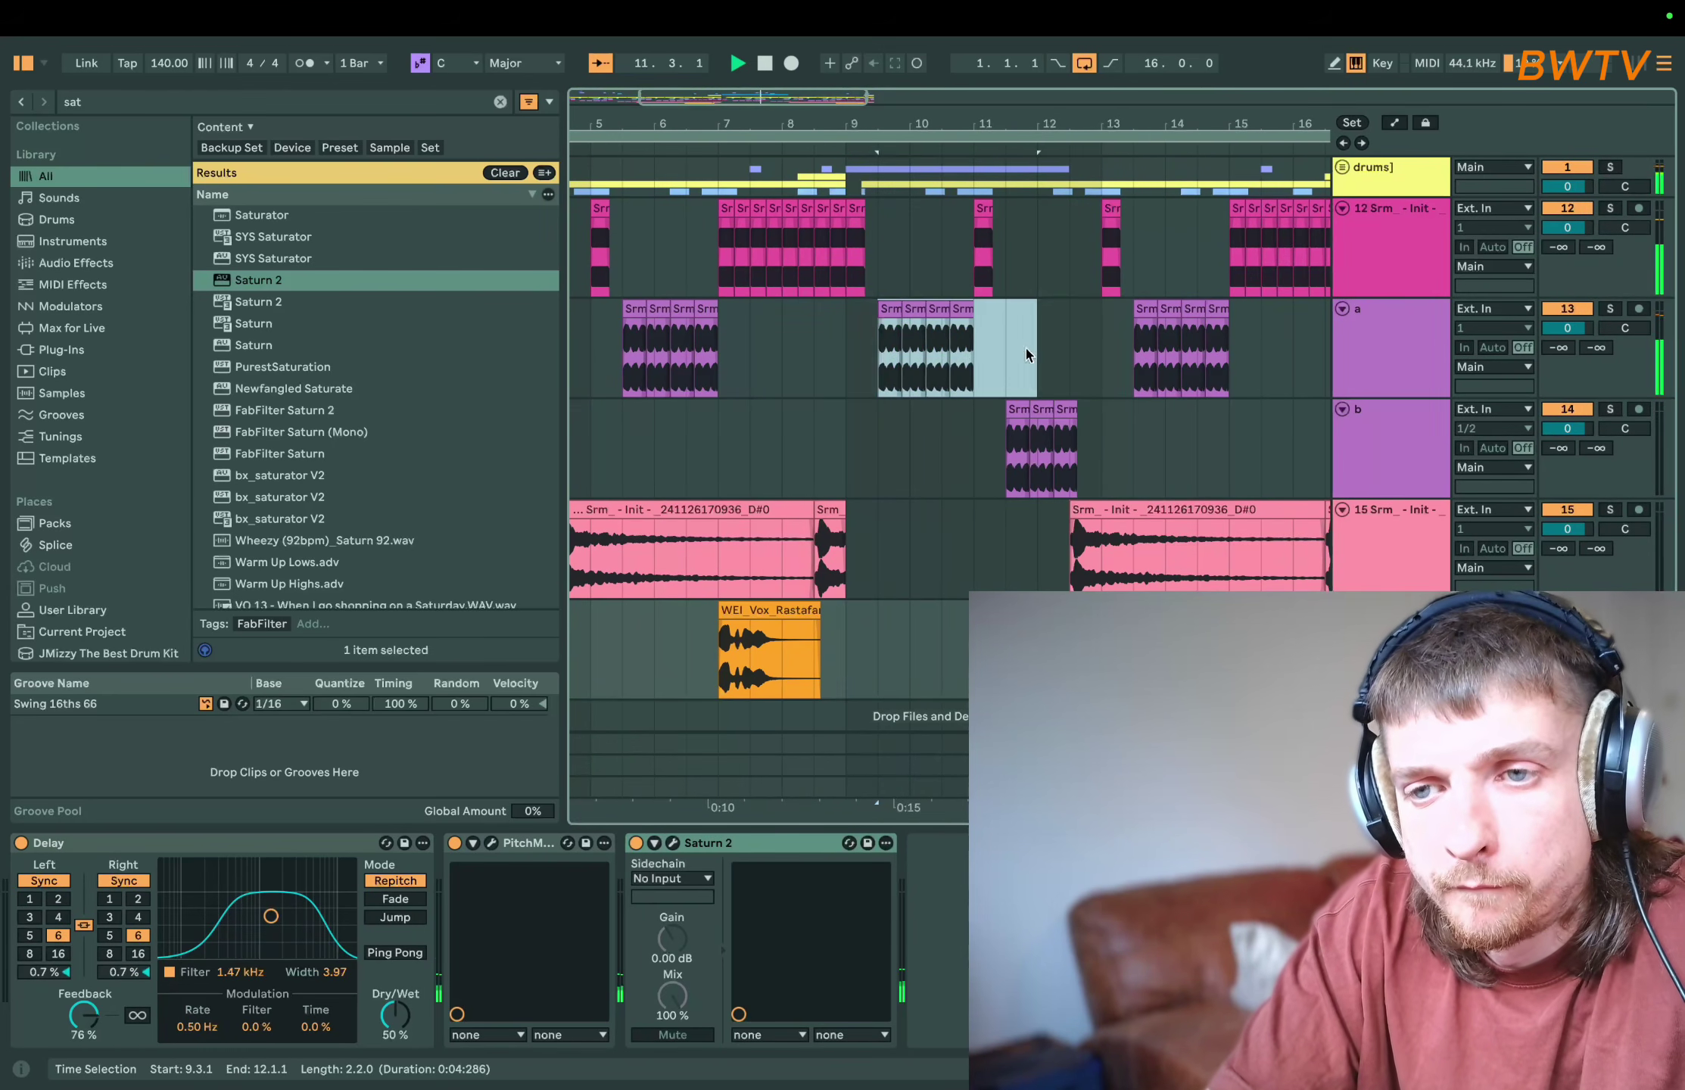
key(space)
key(space)
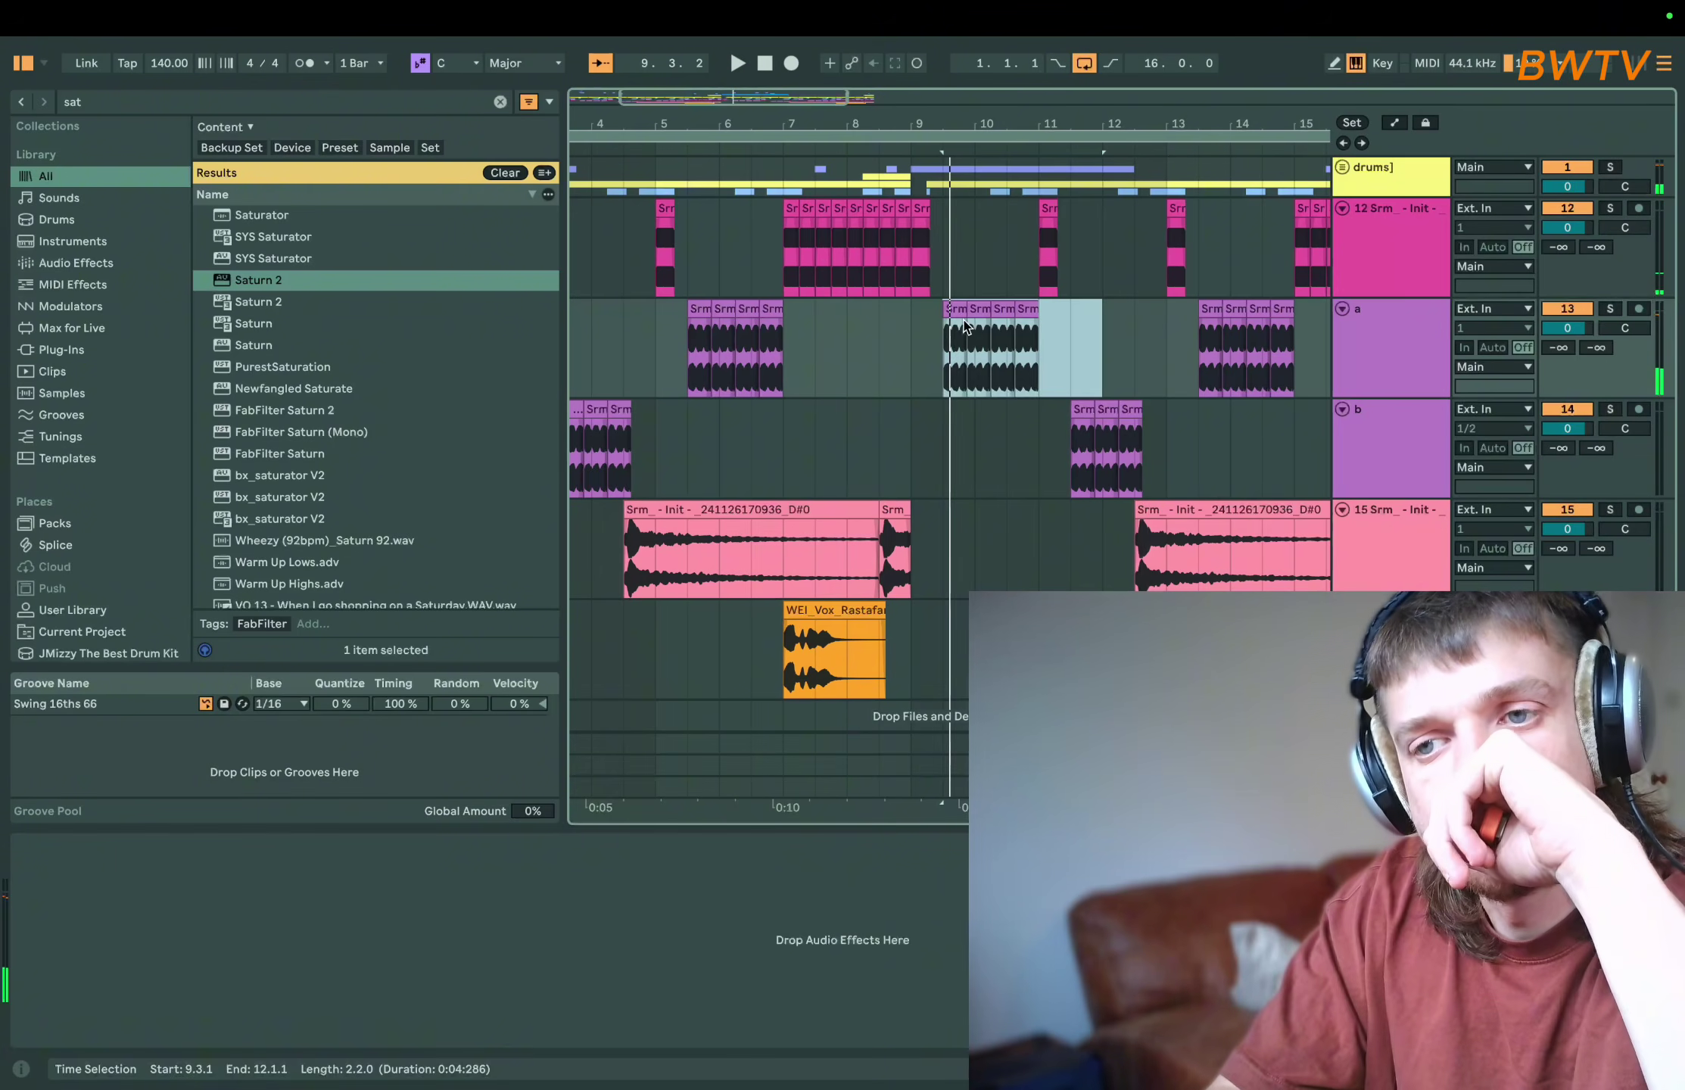
drag(952, 308, 958, 622)
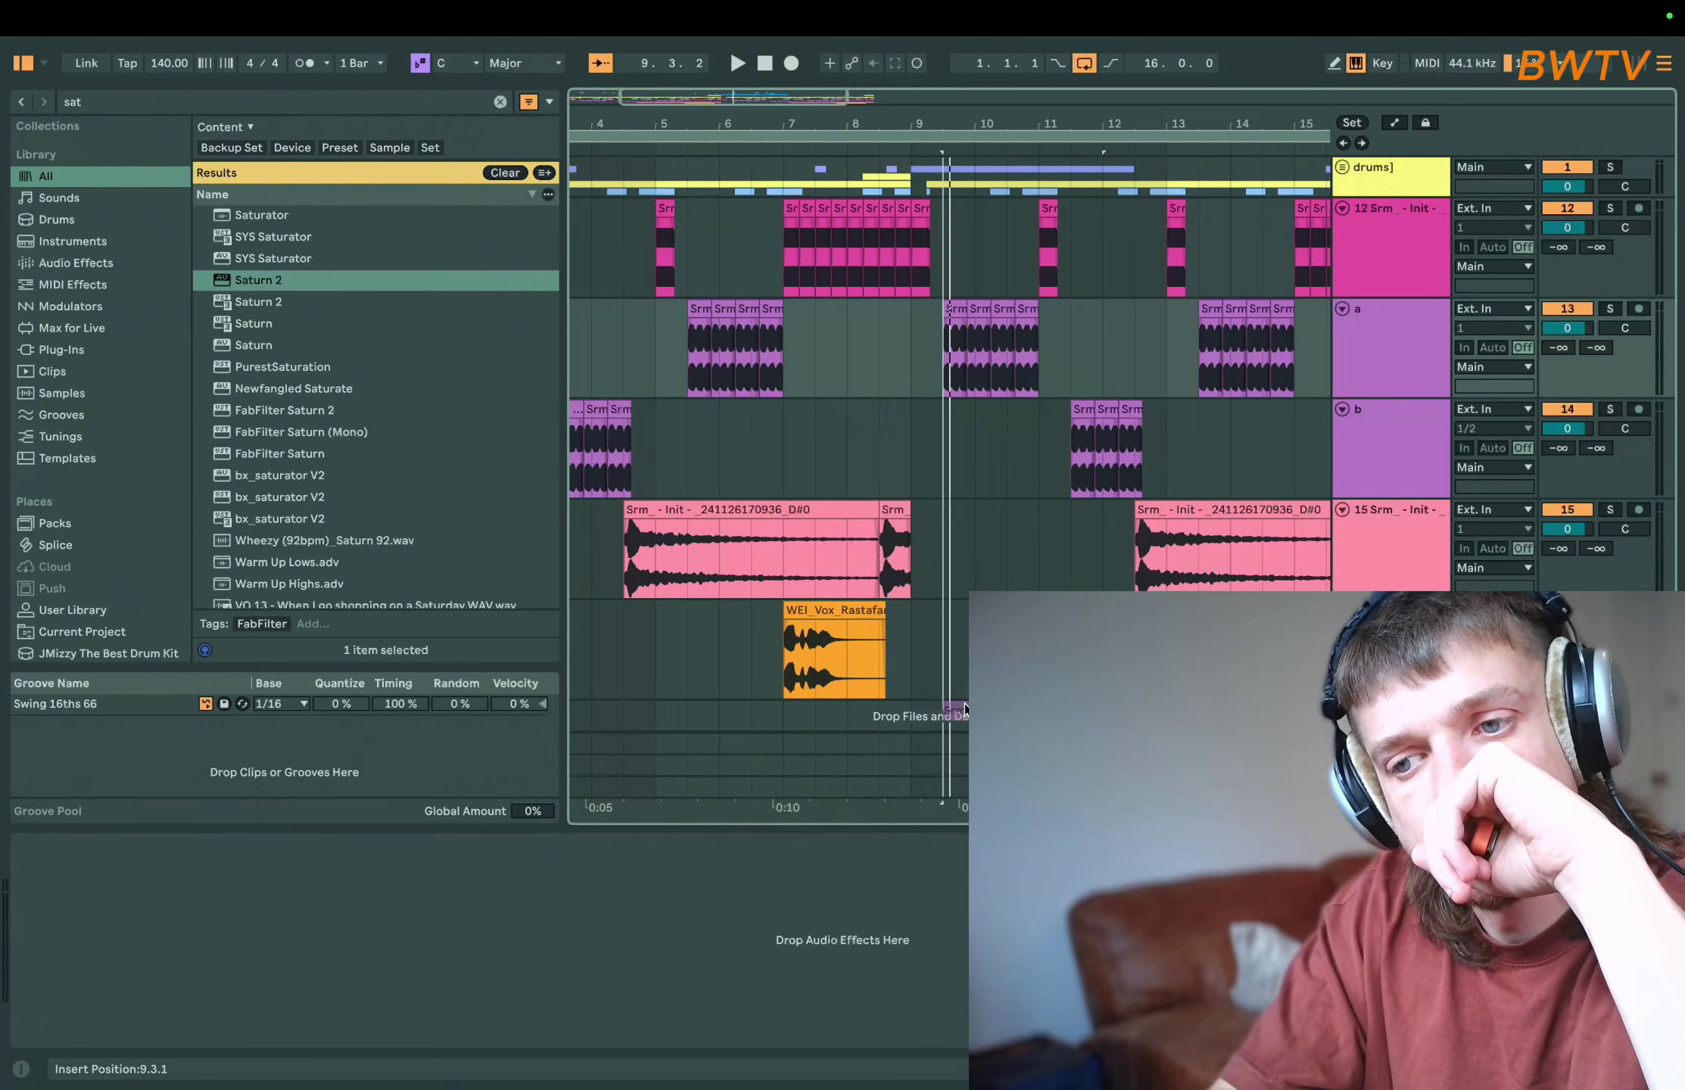
drag(965, 709, 962, 712)
drag(1391, 385, 1385, 511)
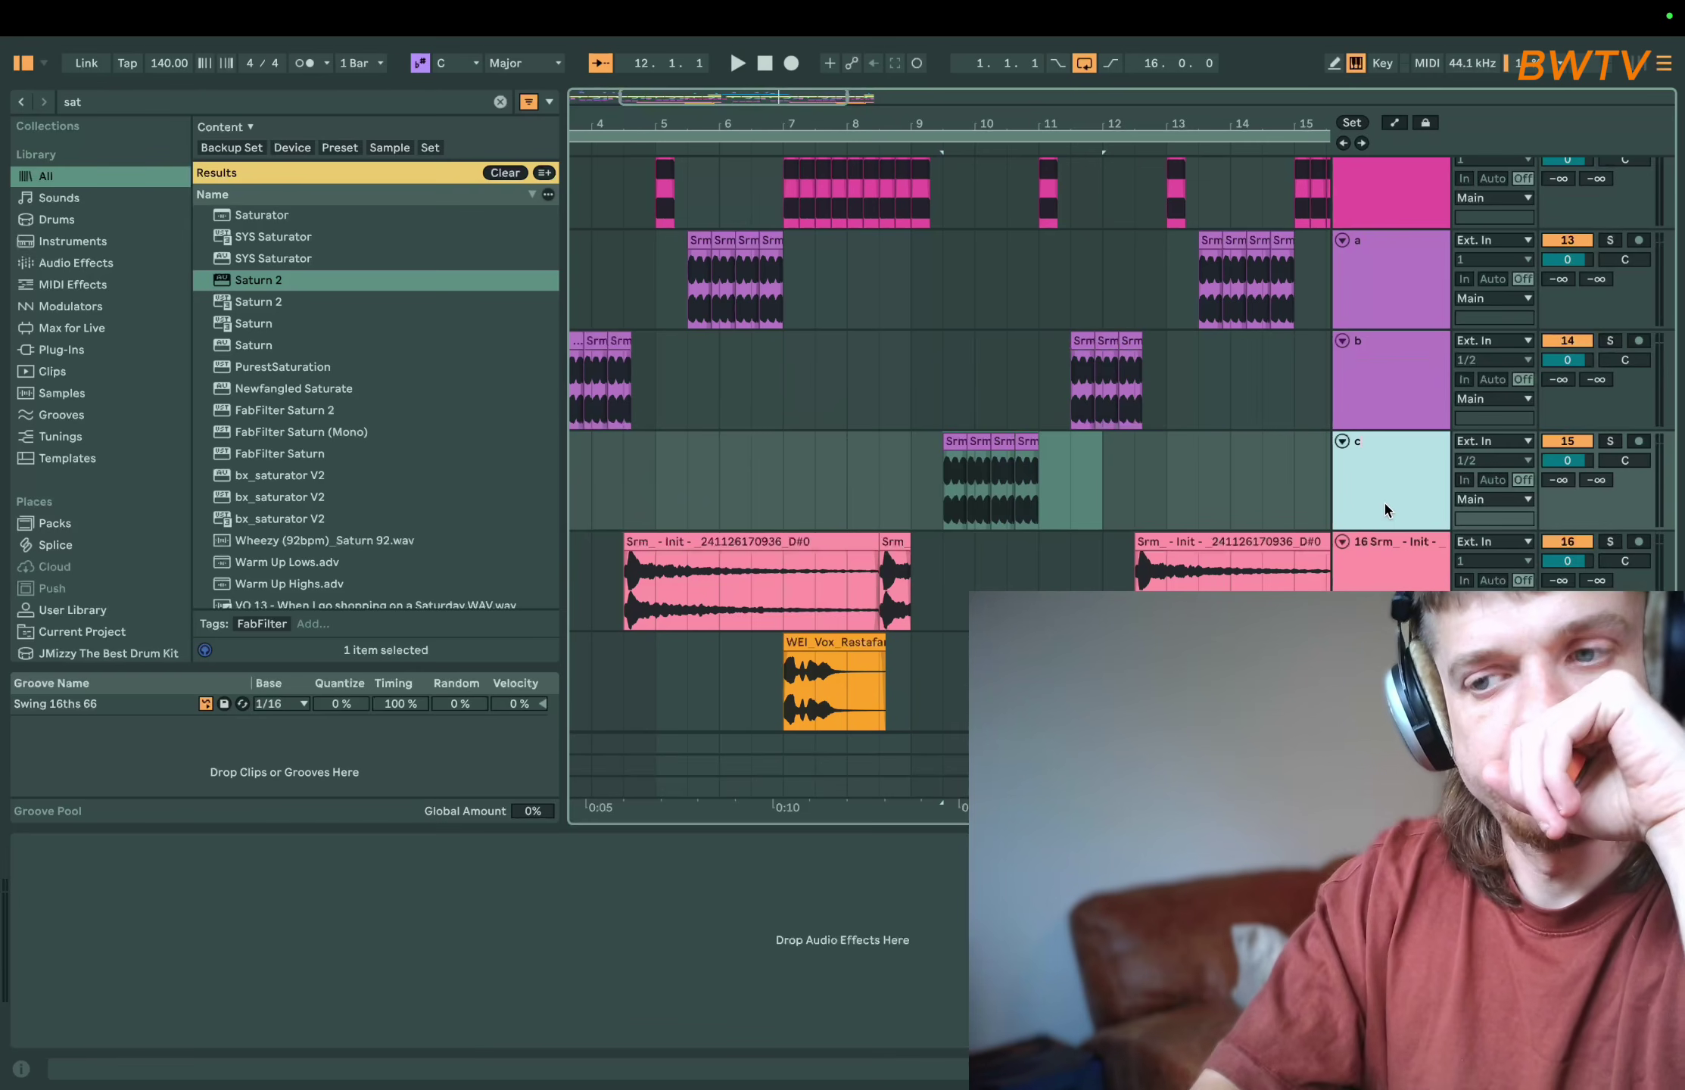
- Select the first clip on track c, search for "therm" and add Thermal to the track
click(931, 486)
scroll(931, 469, right, 2)
click(931, 439)
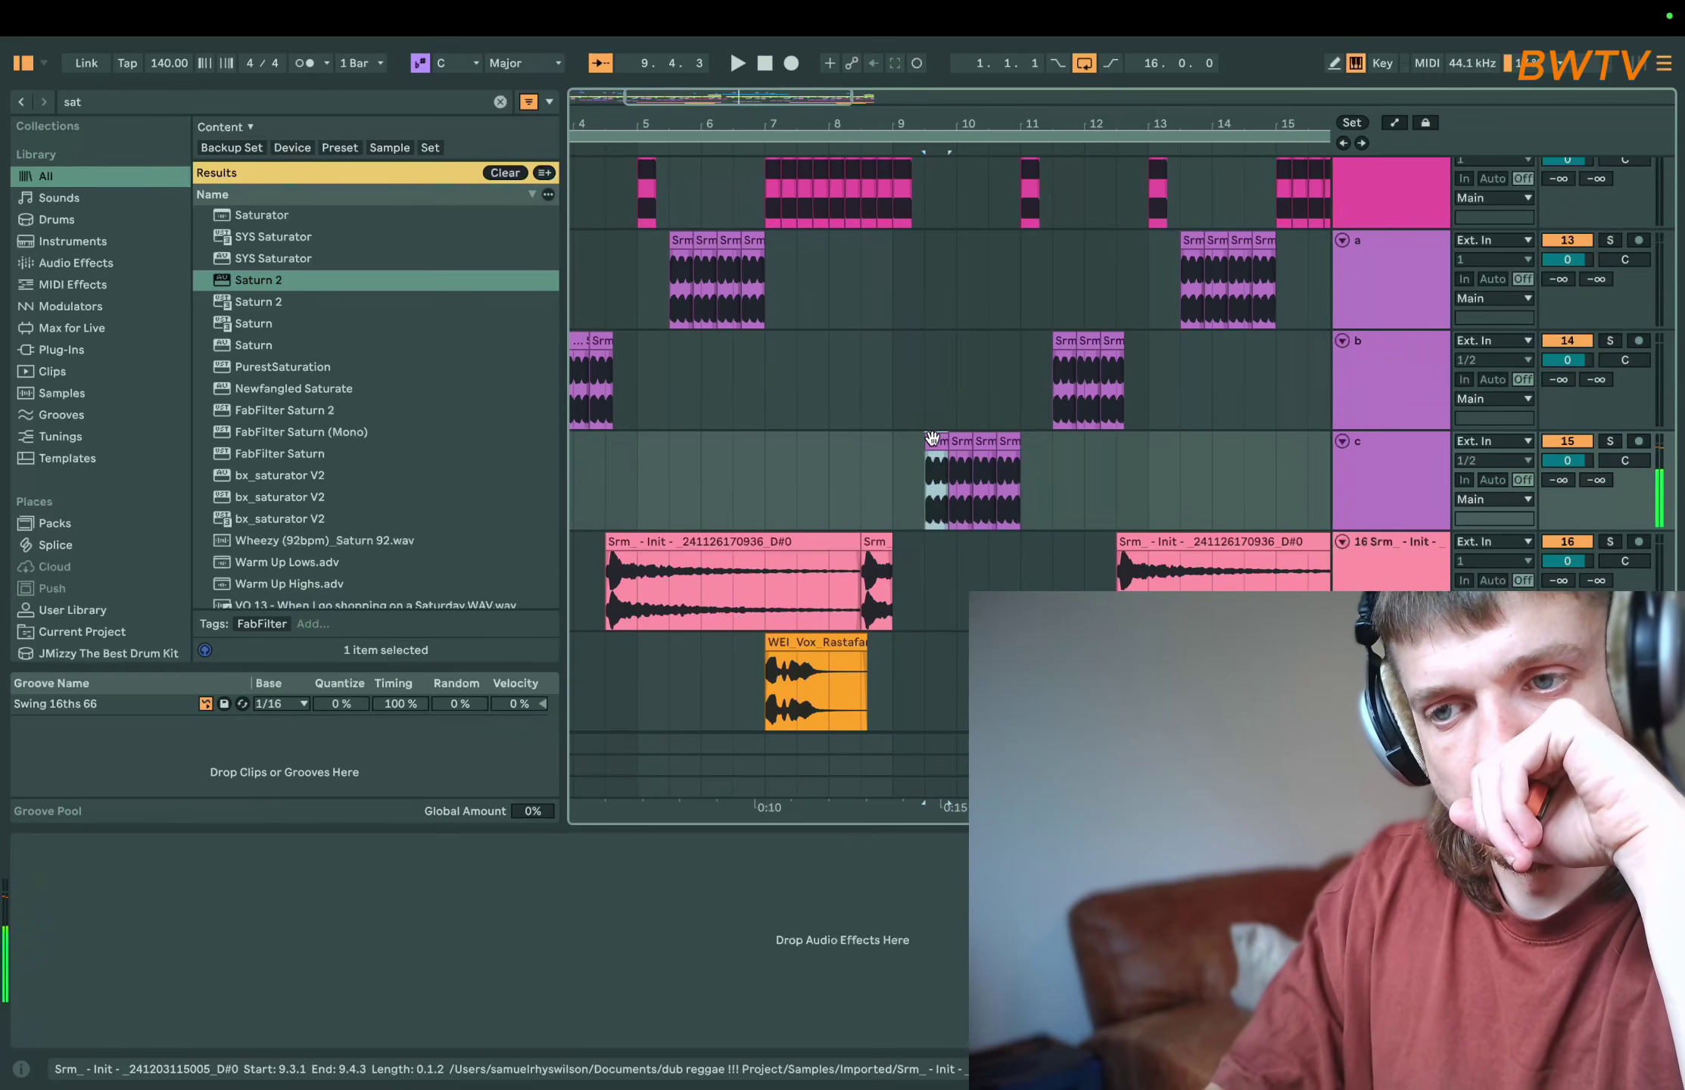
double_click(931, 439)
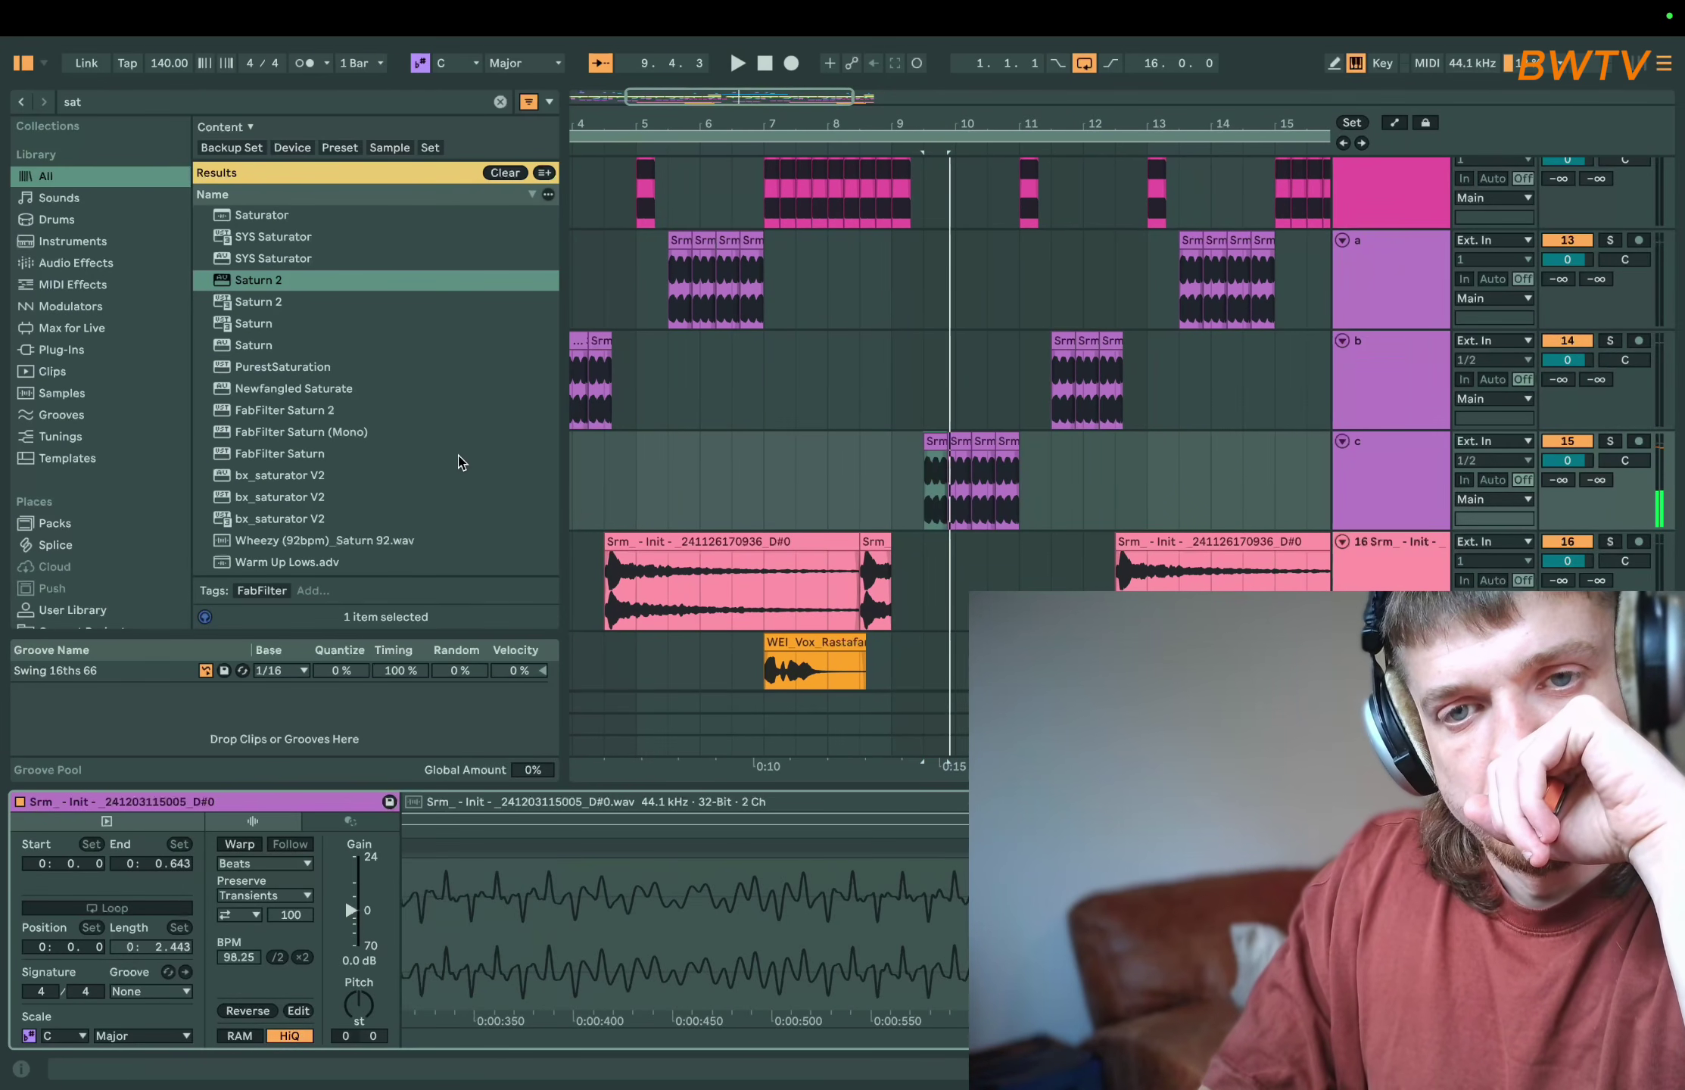
key(super+f)
text(therm)
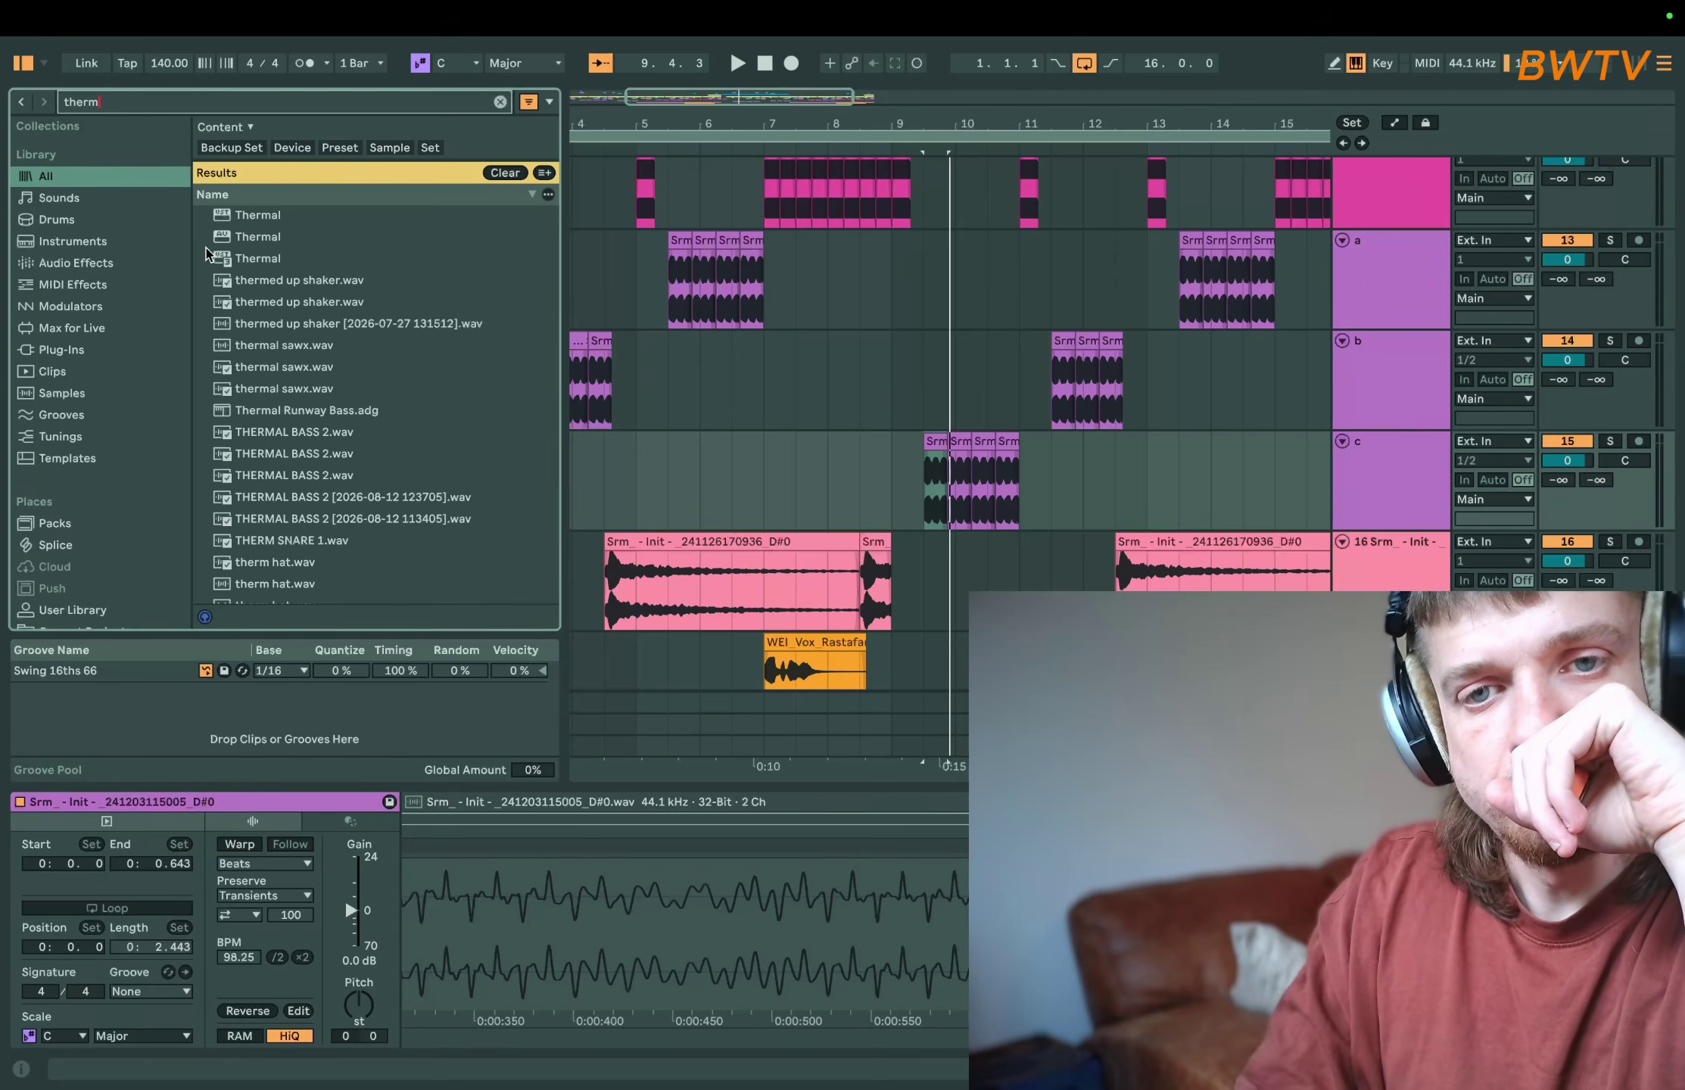
double_click(299, 260)
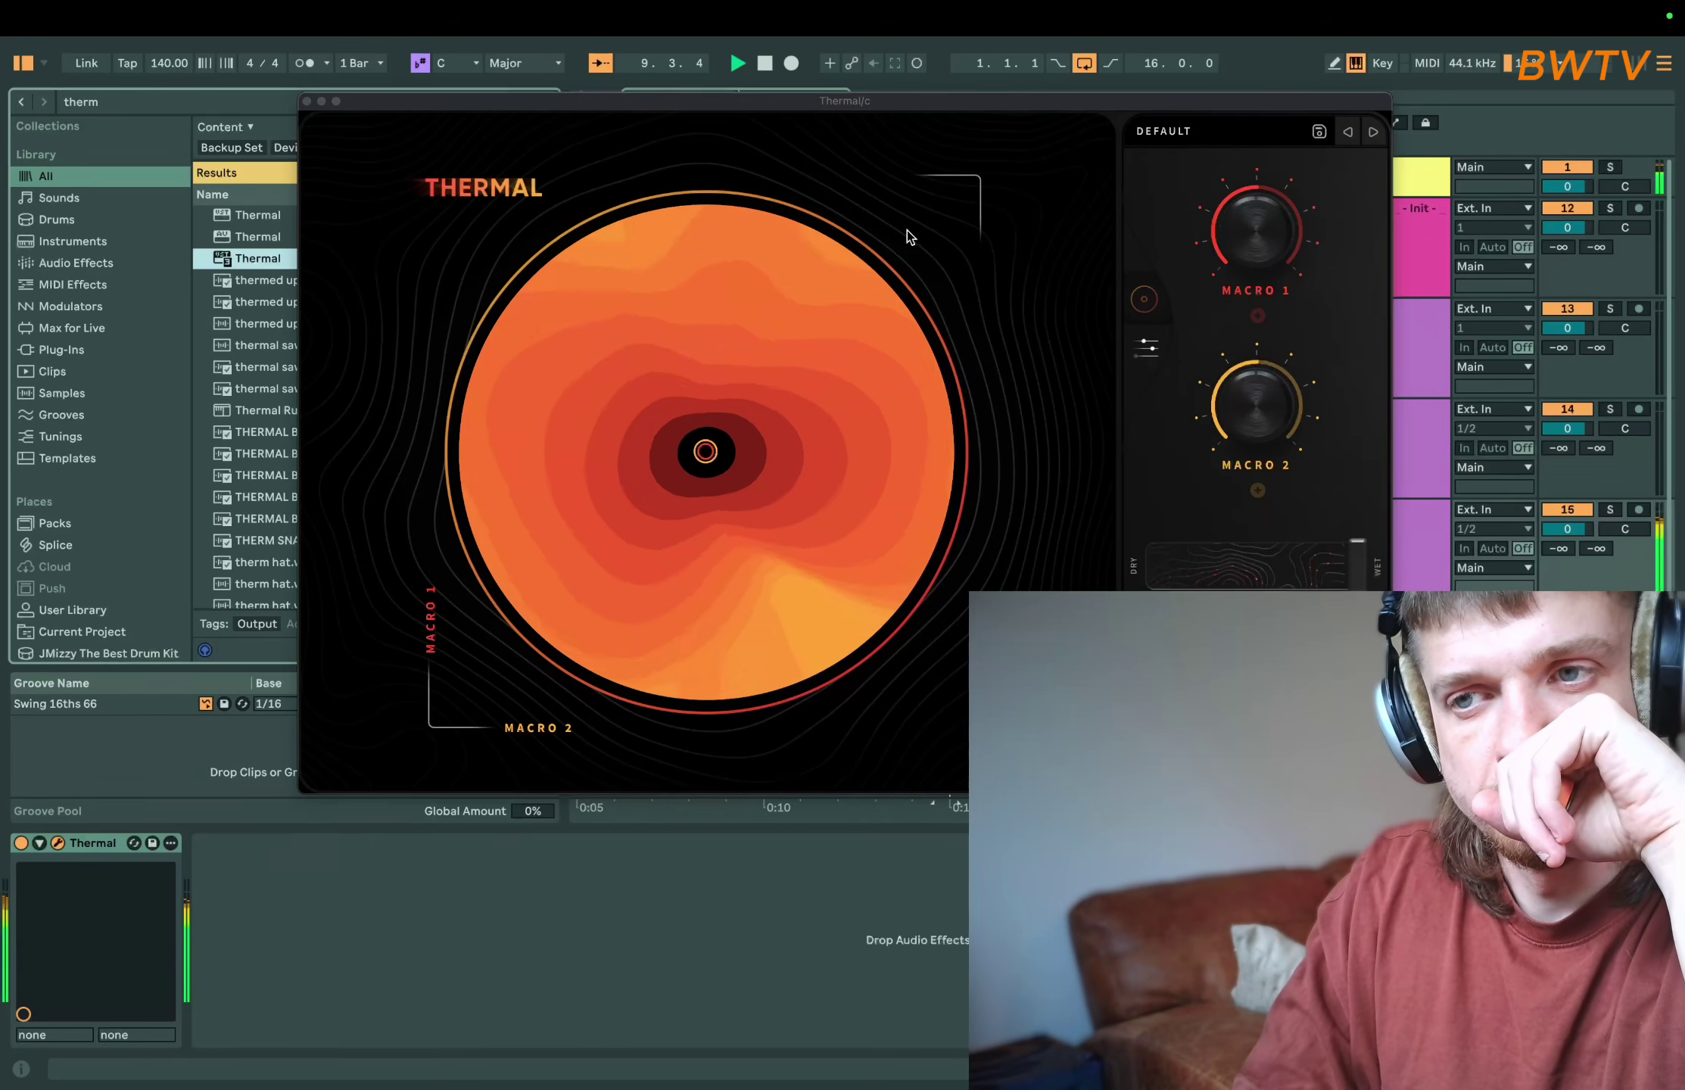
- Audition Thermal's Bass presets, including Freq Morph, Desert Wasteland and Grit Your Teeth, and settle on Angry Dobermann
click(1169, 132)
click(534, 341)
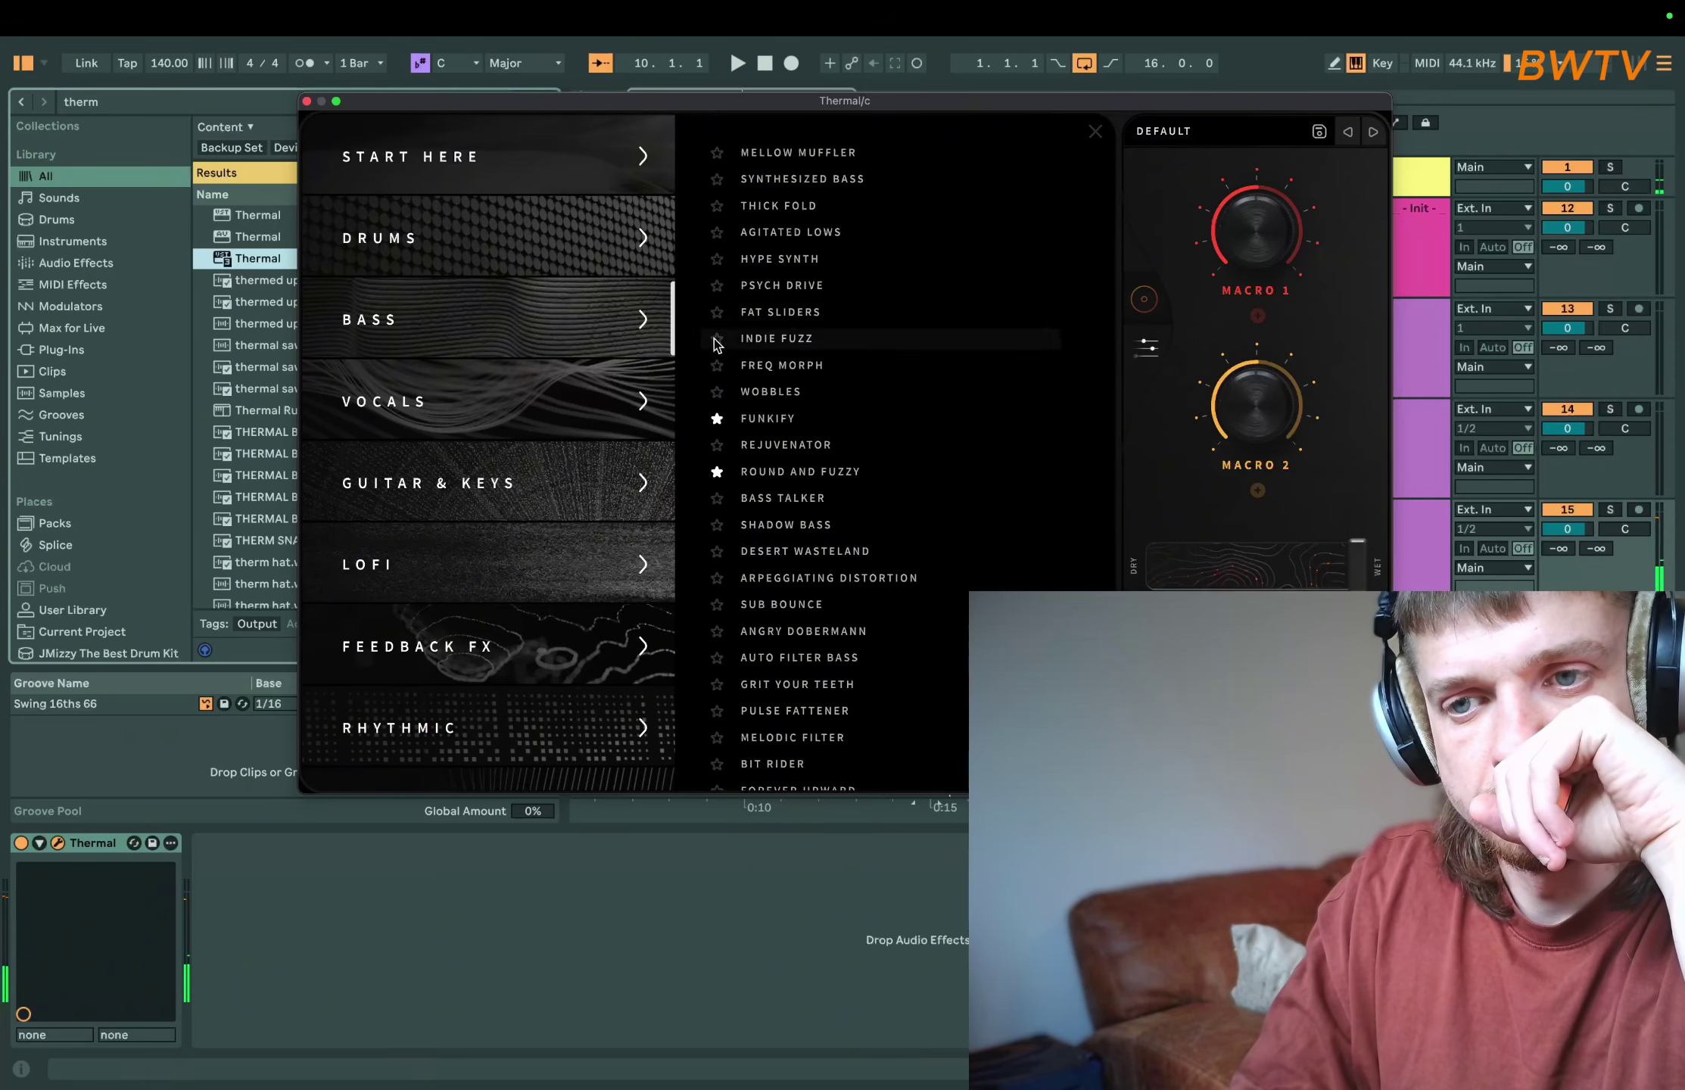
click(779, 365)
click(802, 552)
click(802, 639)
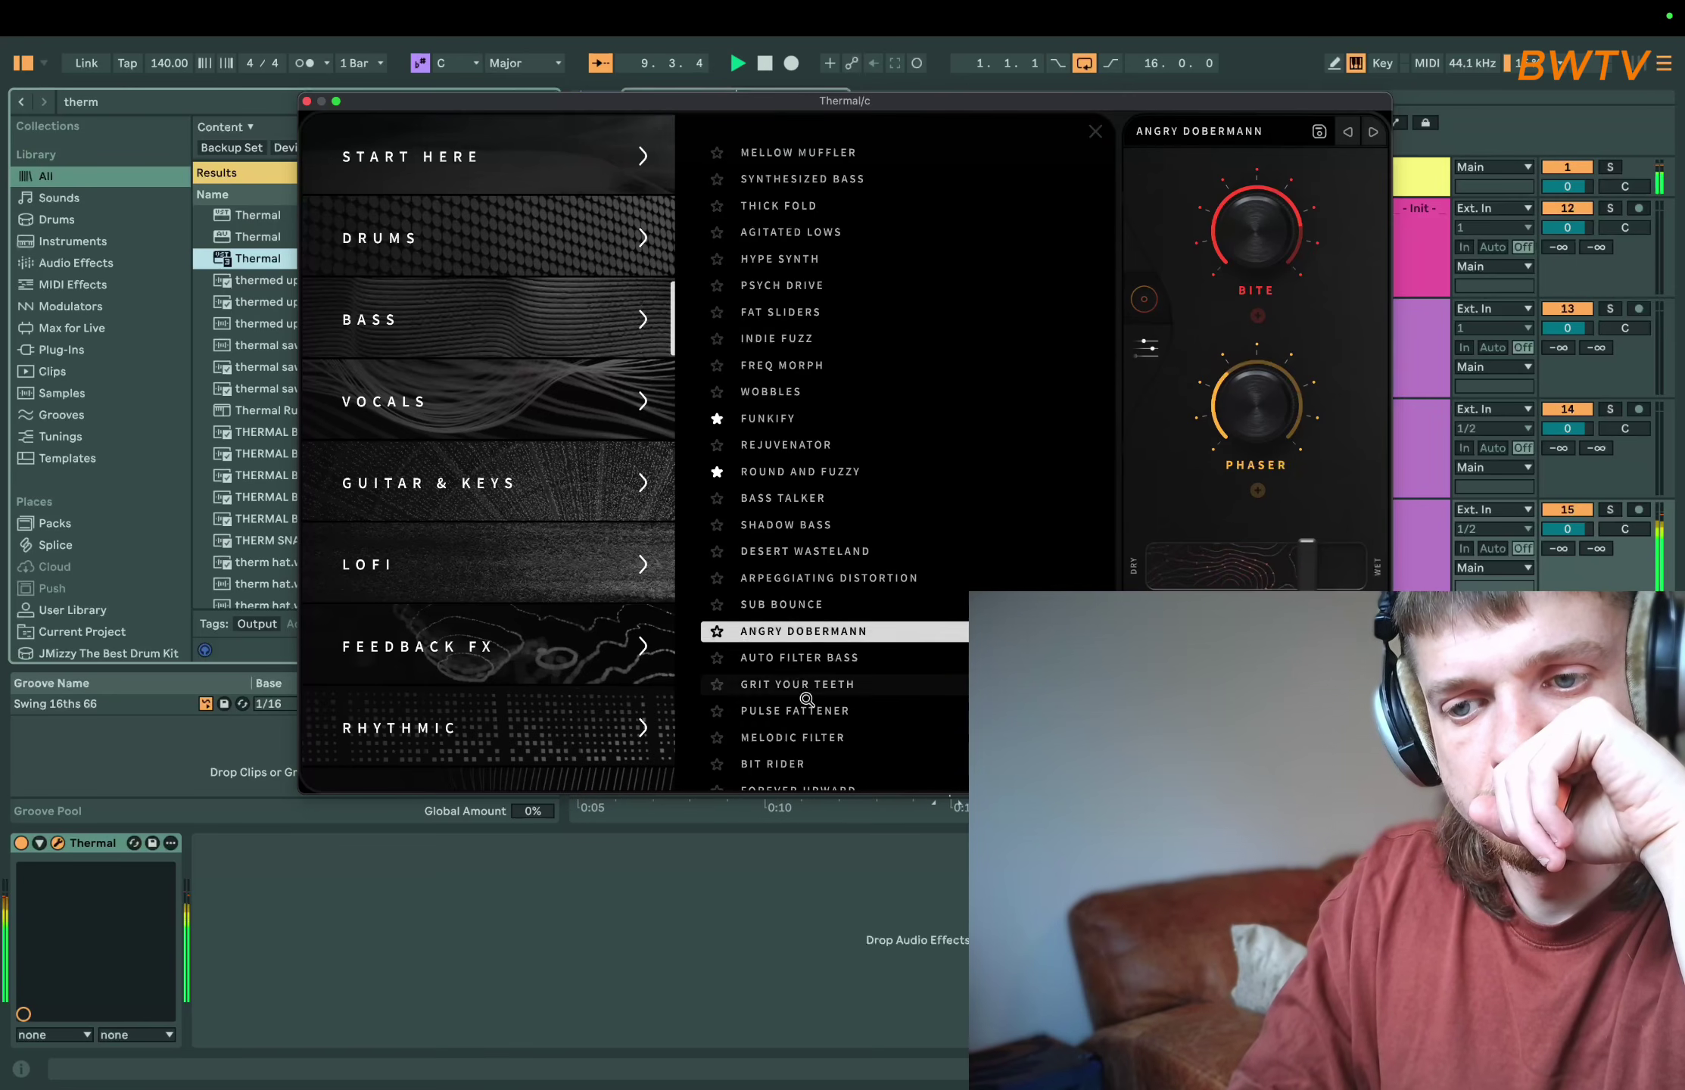
click(802, 684)
click(802, 630)
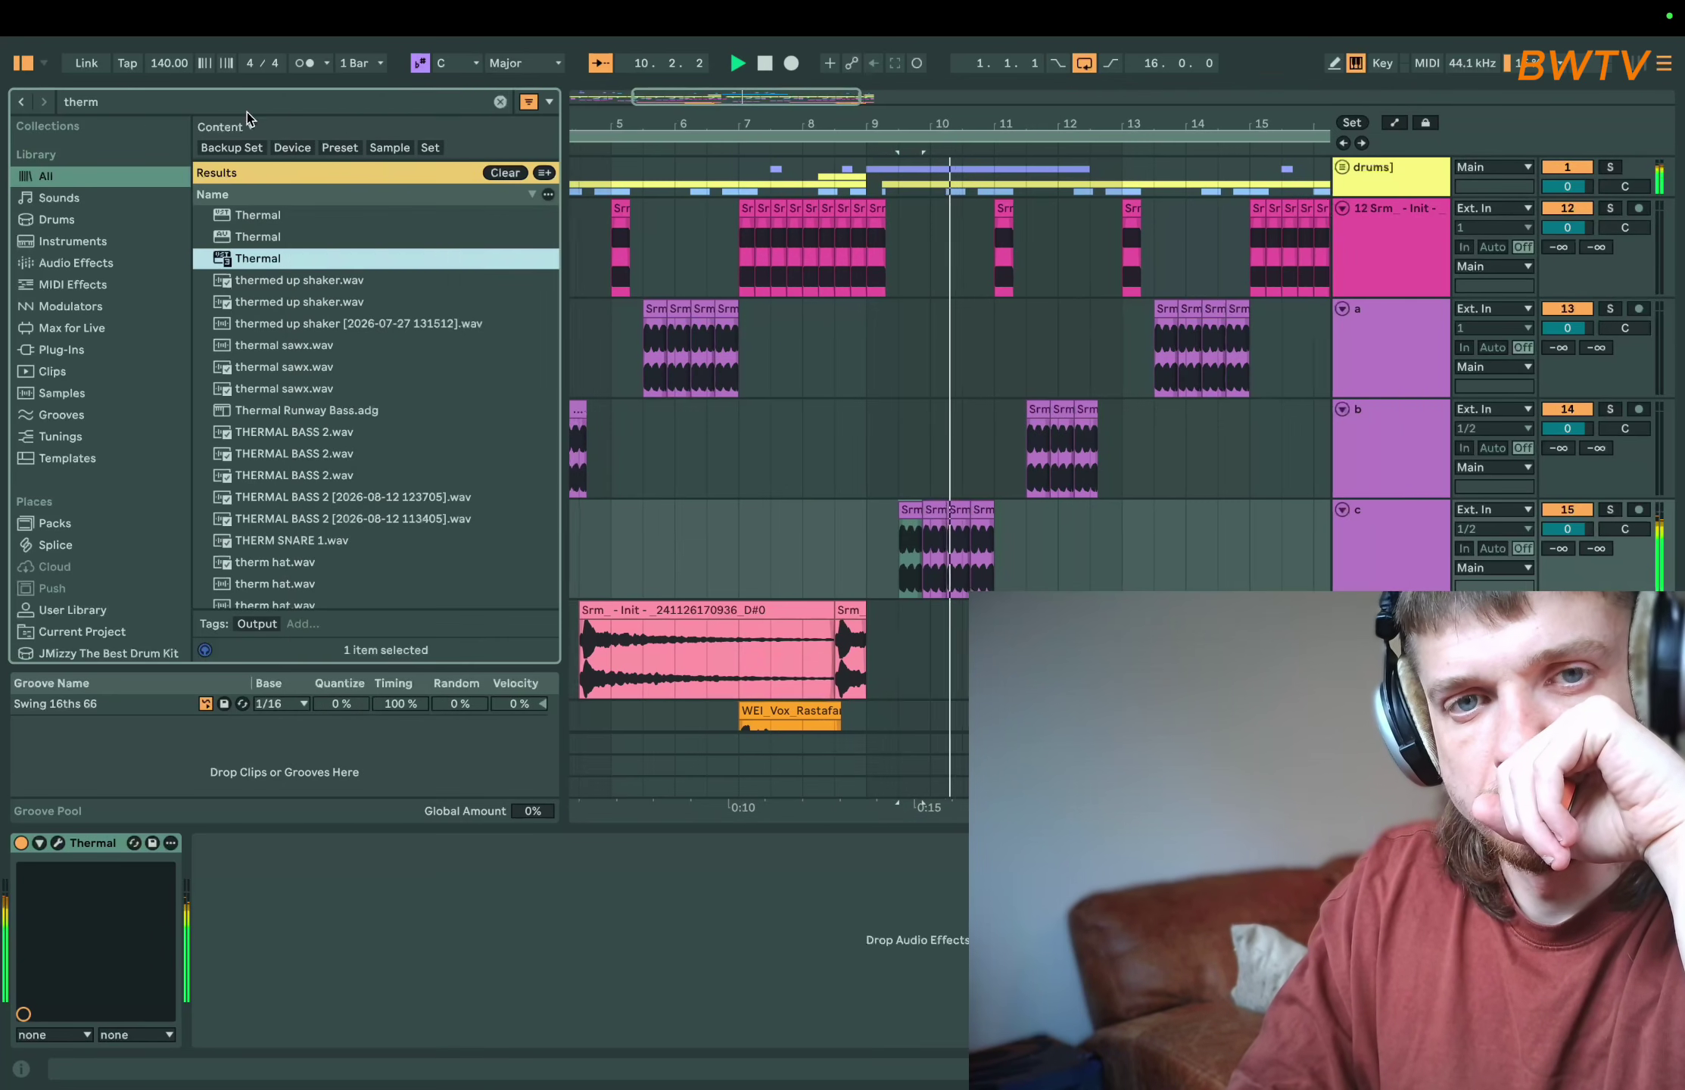
click(306, 101)
- Search for "vol", add Volcano 3 after Thermal on track c and start playback
key(super+f)
text(vol)
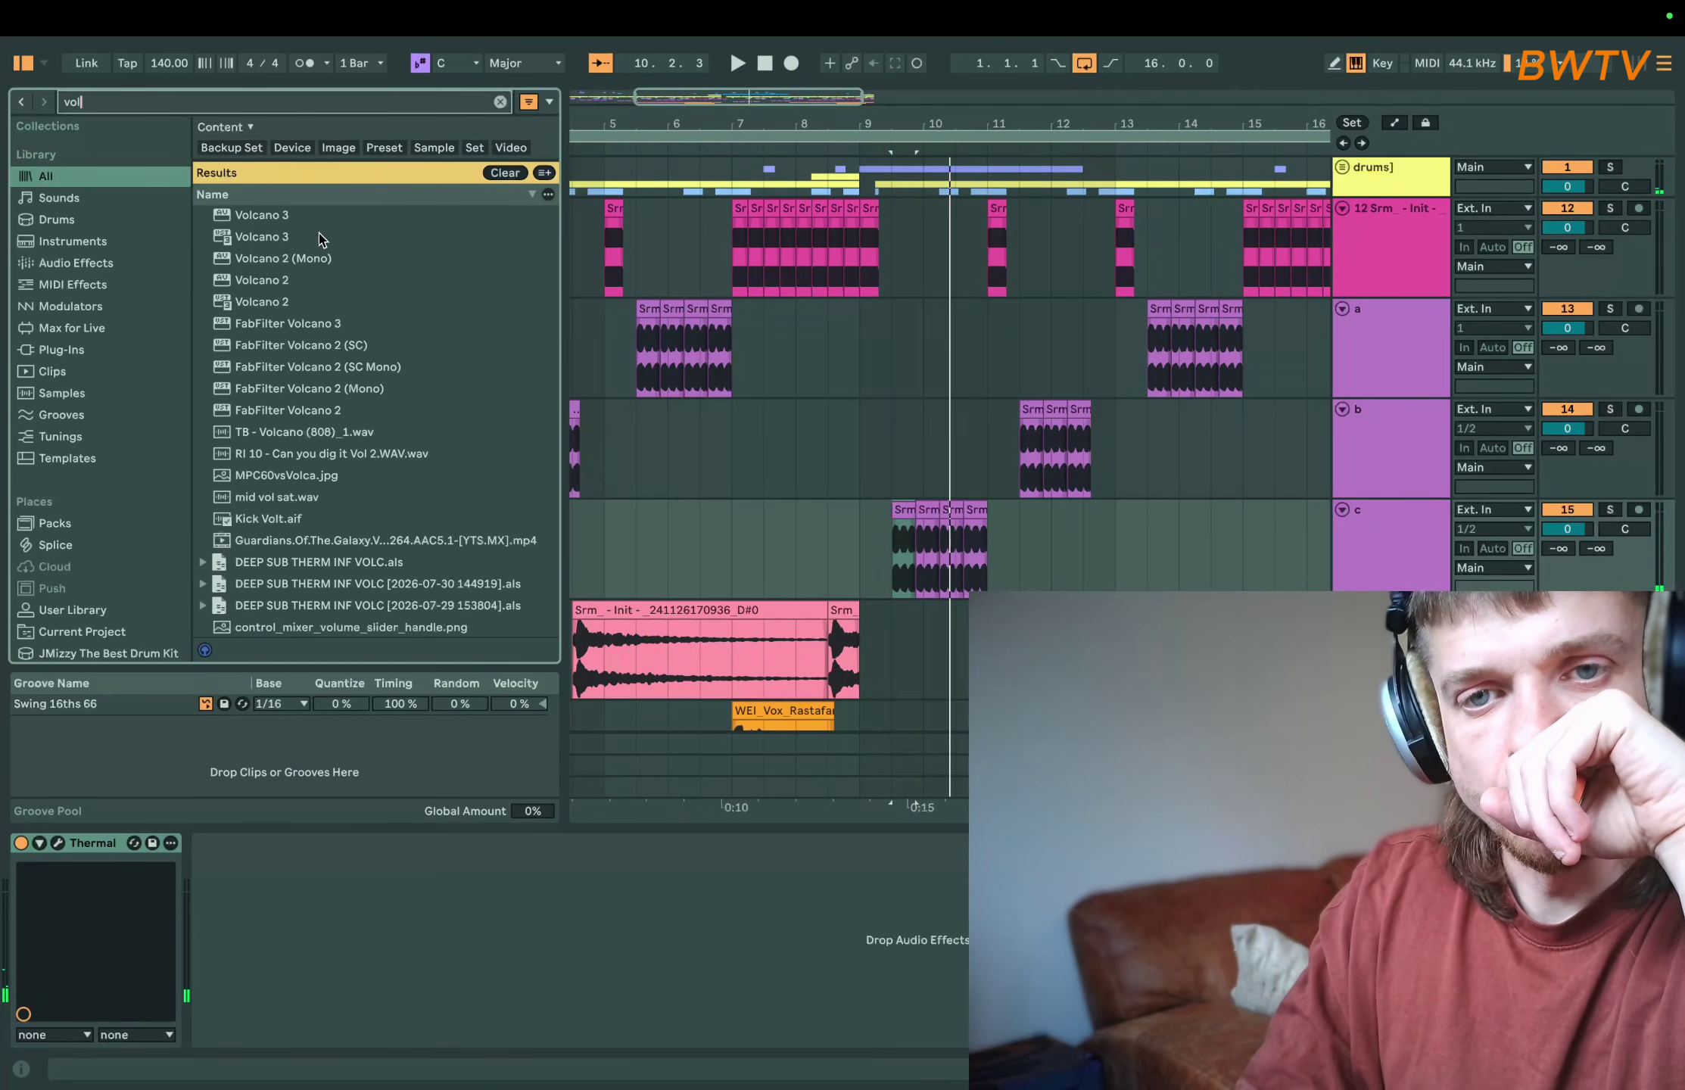
double_click(319, 239)
key(space)
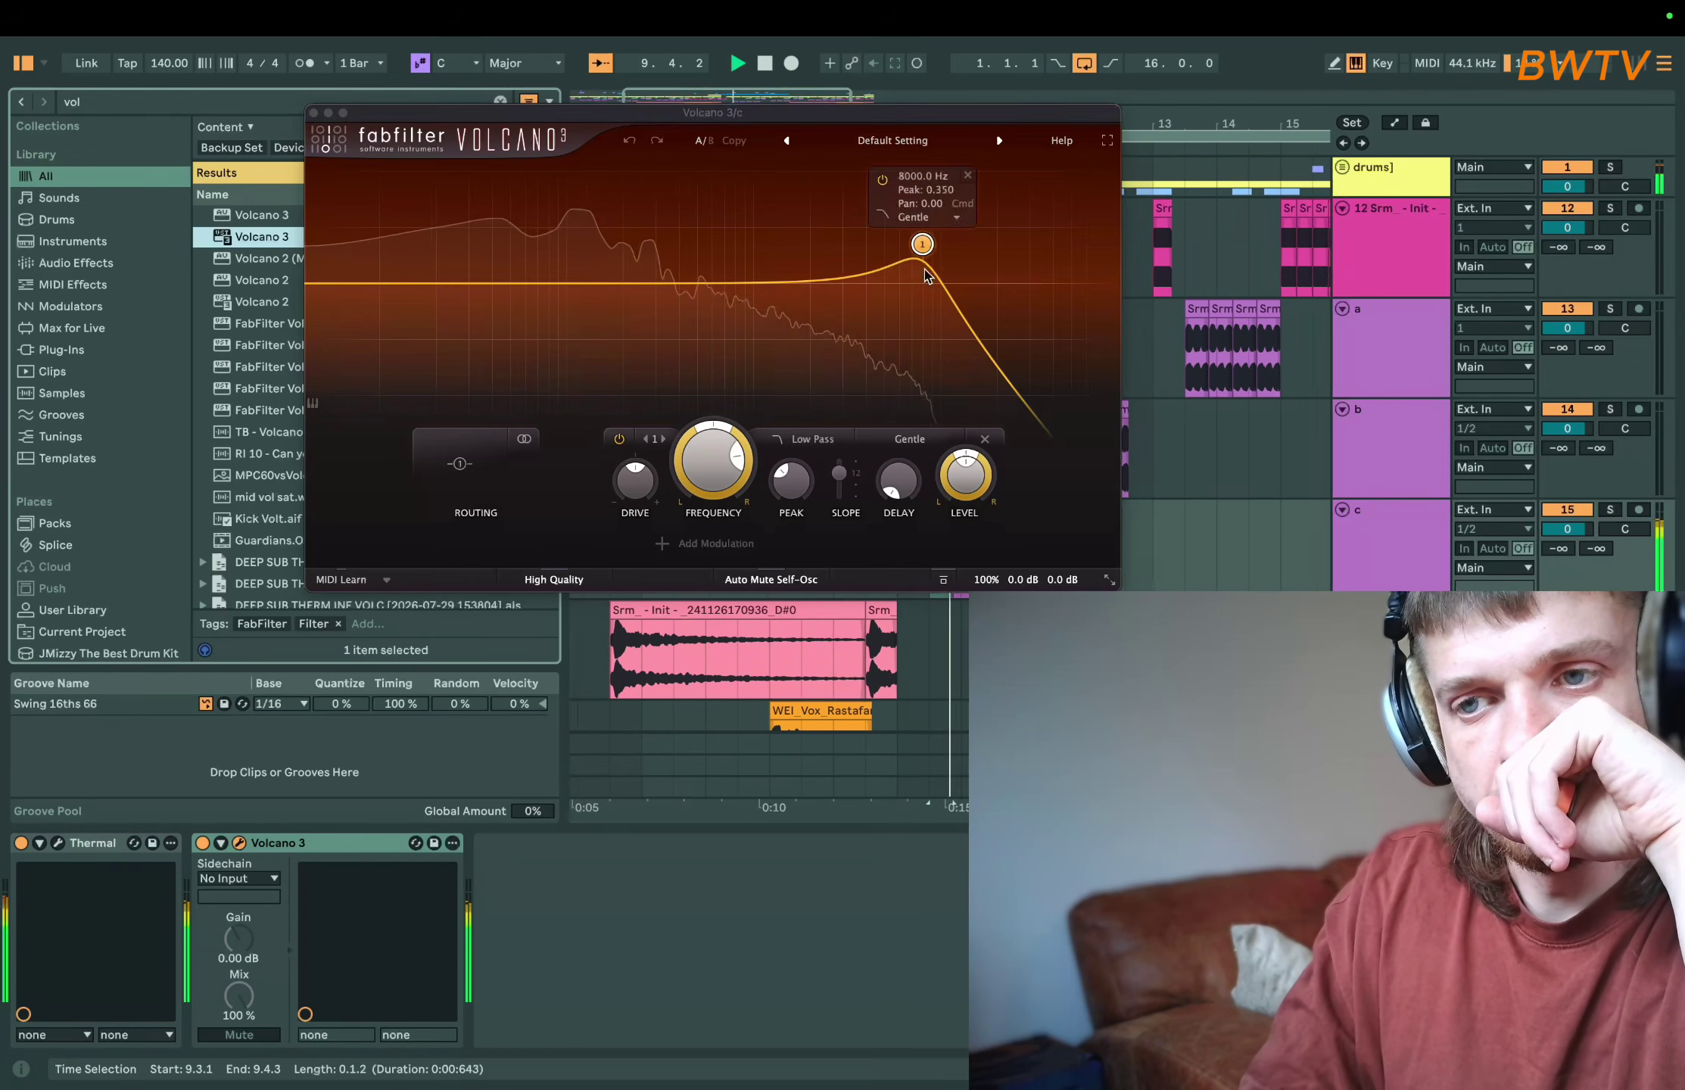
- Set Volcano 3's low-pass to about 324 Hz with peak 0.795 and add a high-pass at about 180 Hz with peak 0.994
drag(922, 246, 662, 193)
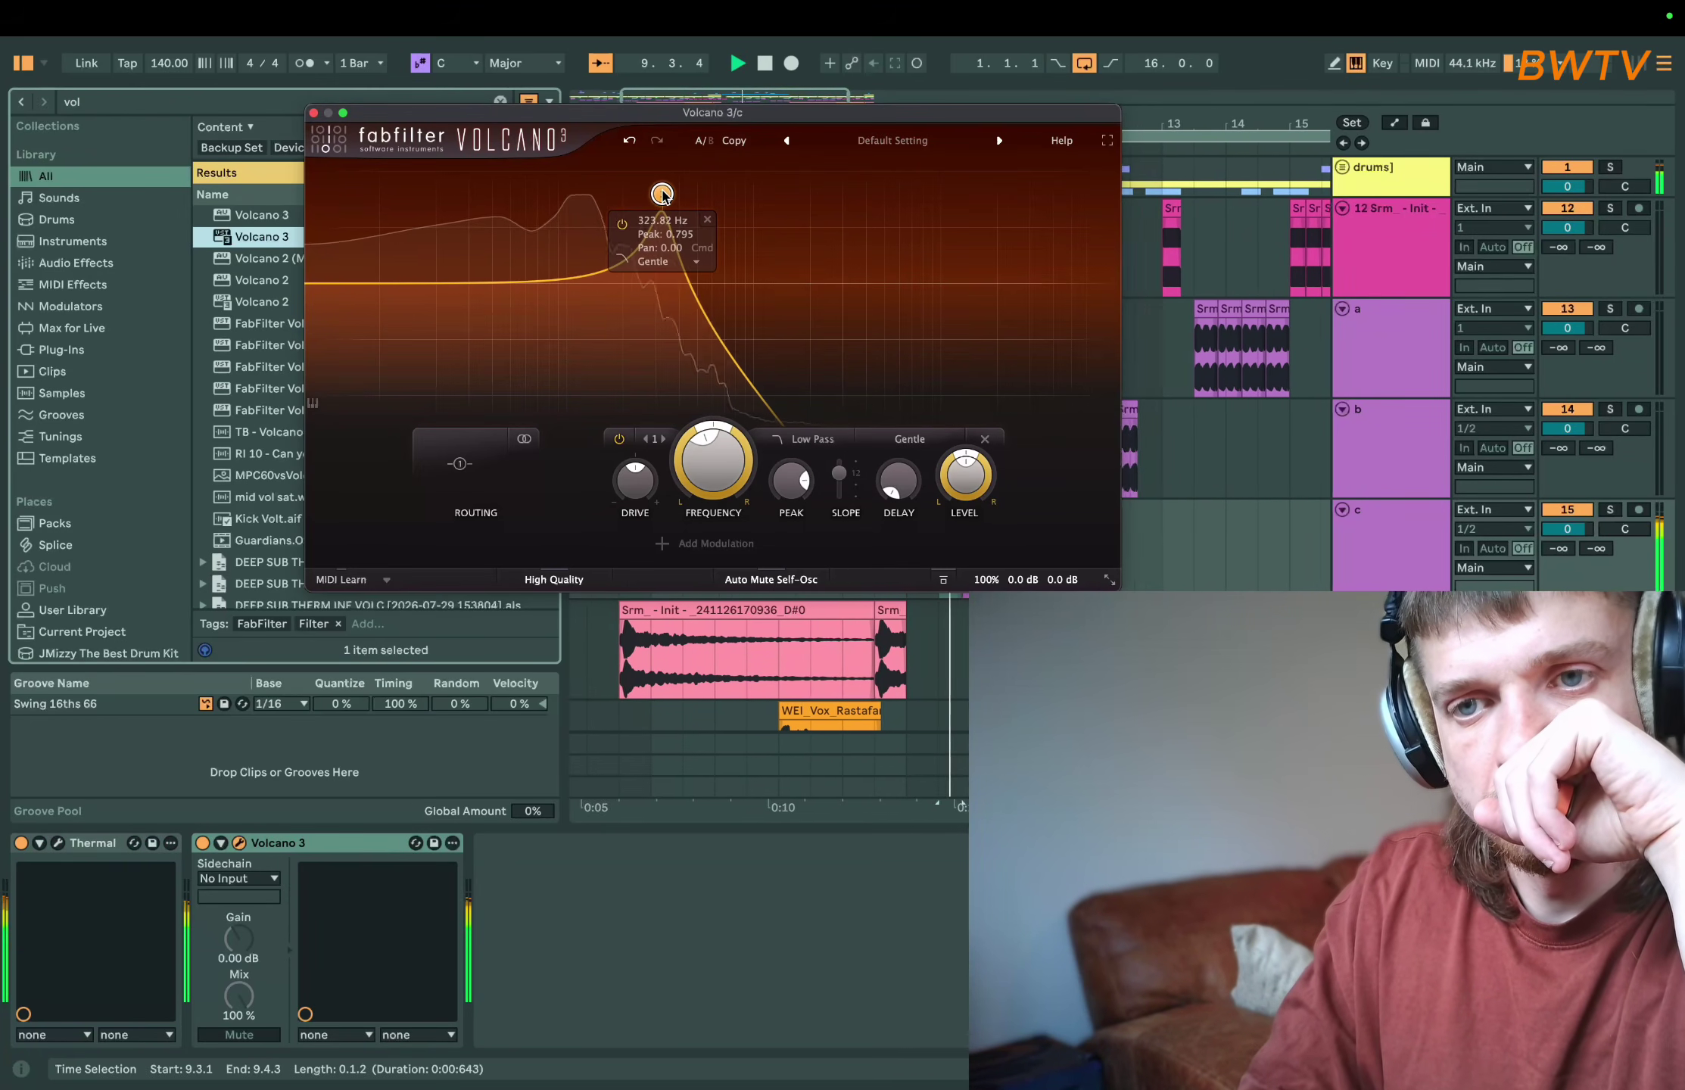
double_click(331, 281)
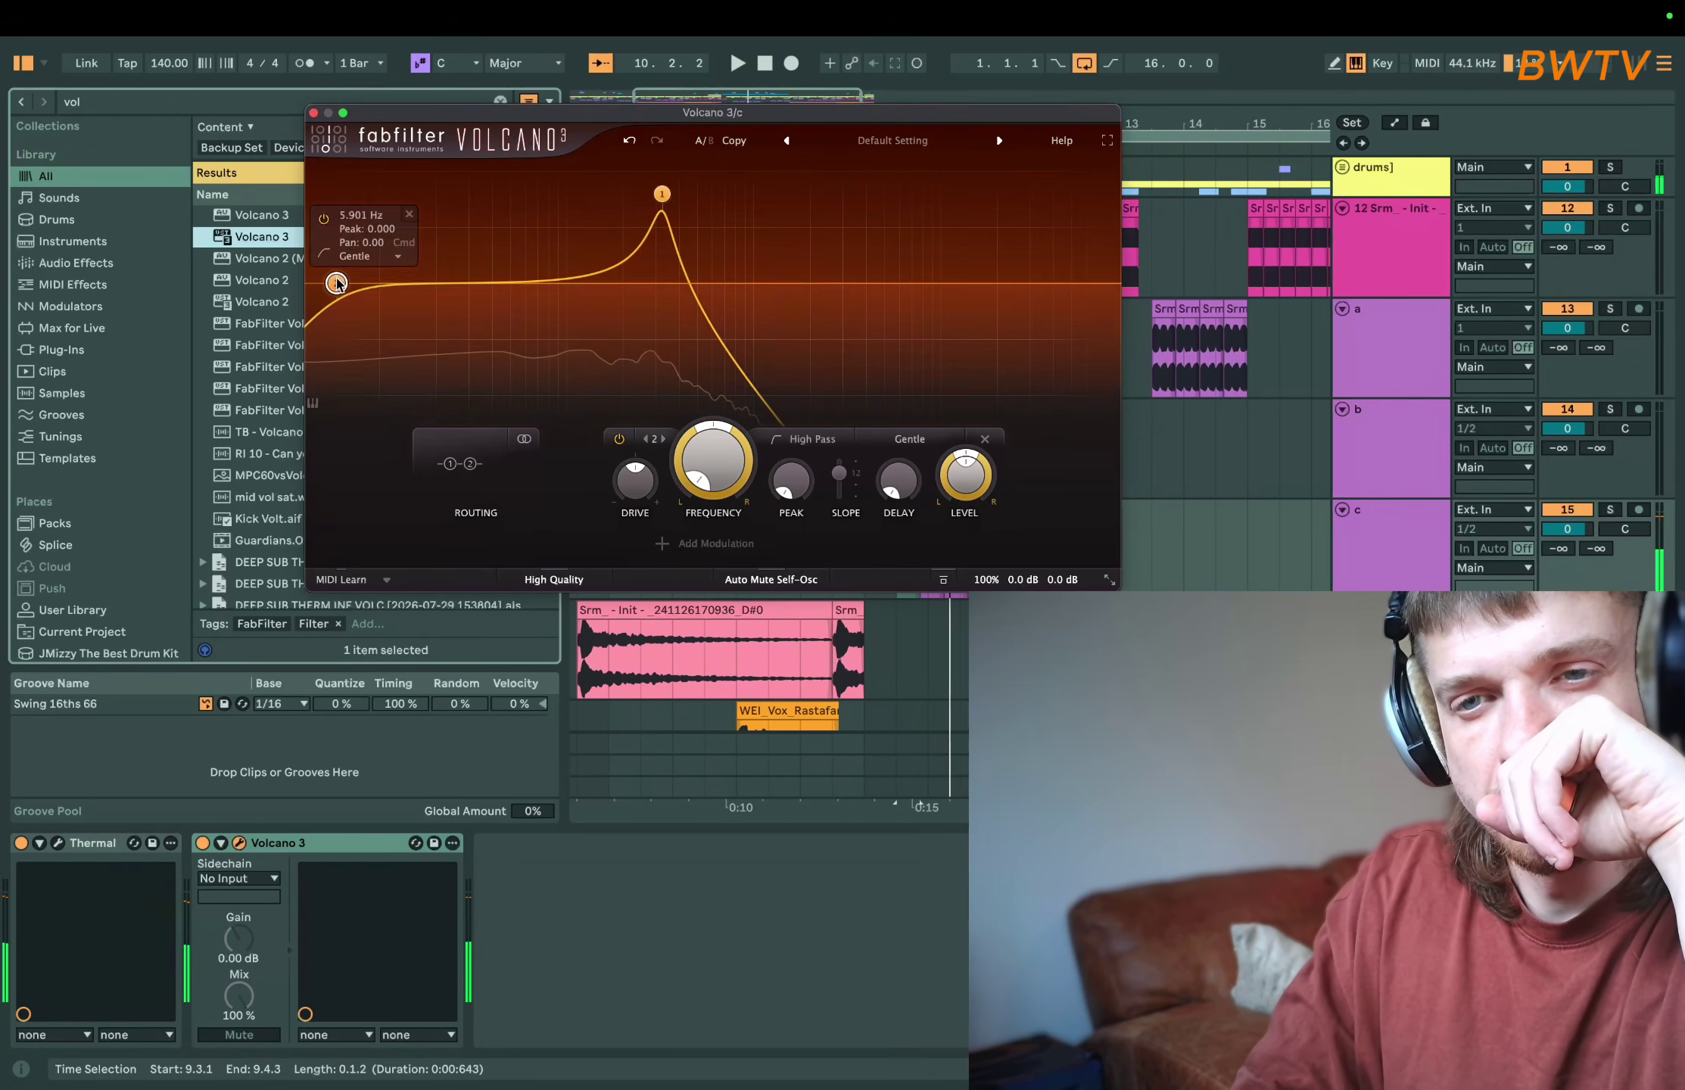
drag(332, 282, 614, 171)
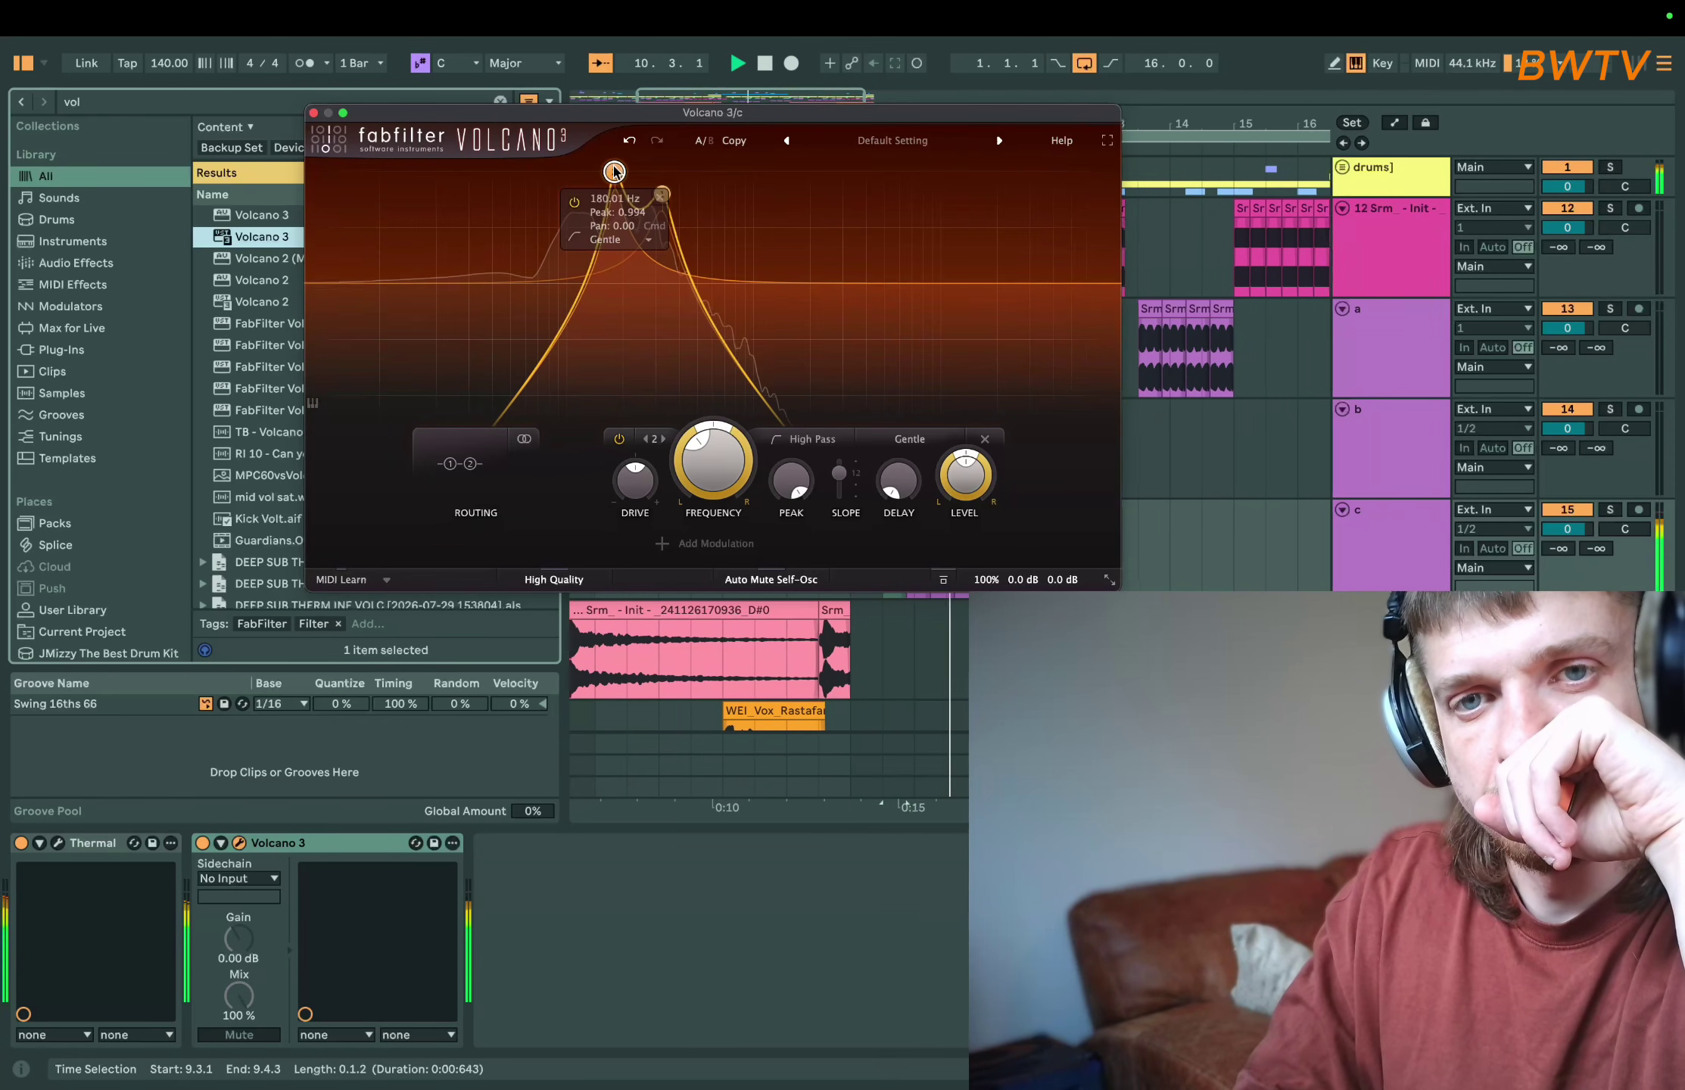
key(super+alt+p)
- Select bars 1 to 17 from track a down to the vocal and briefly play the loop from the start
scroll(741, 311, down, 10)
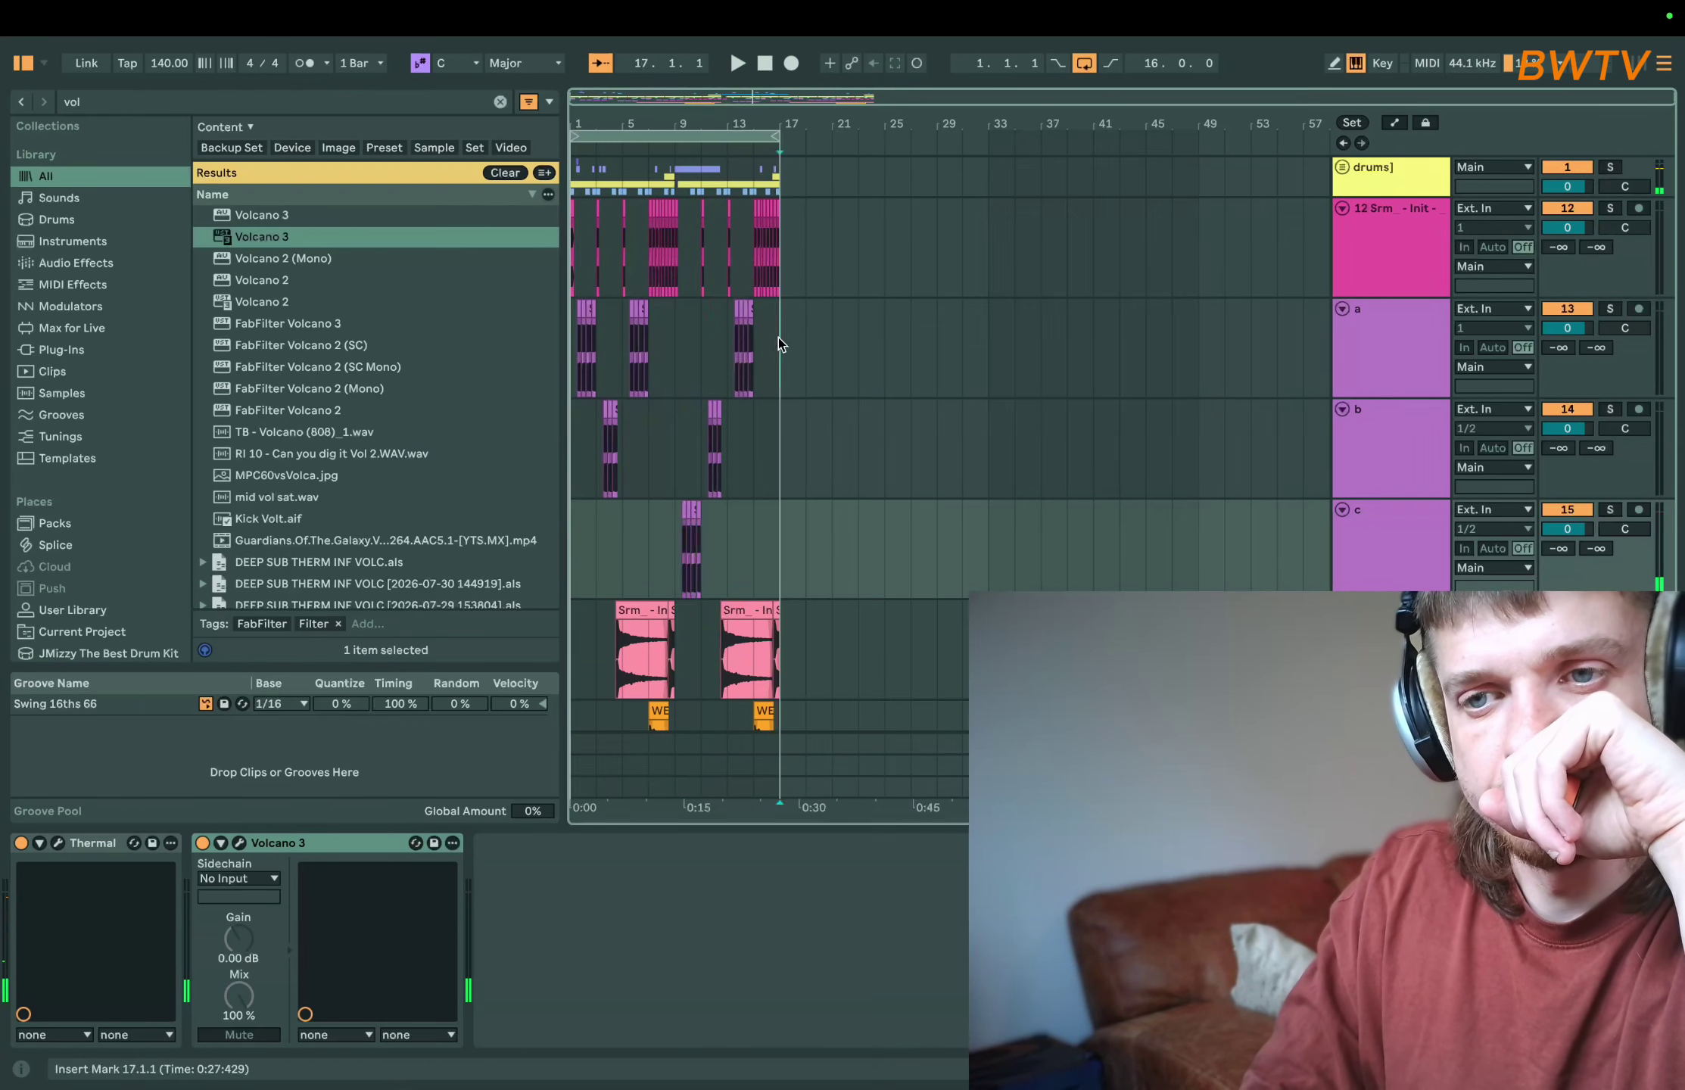
drag(778, 337, 124, 812)
key(space)
key(space)
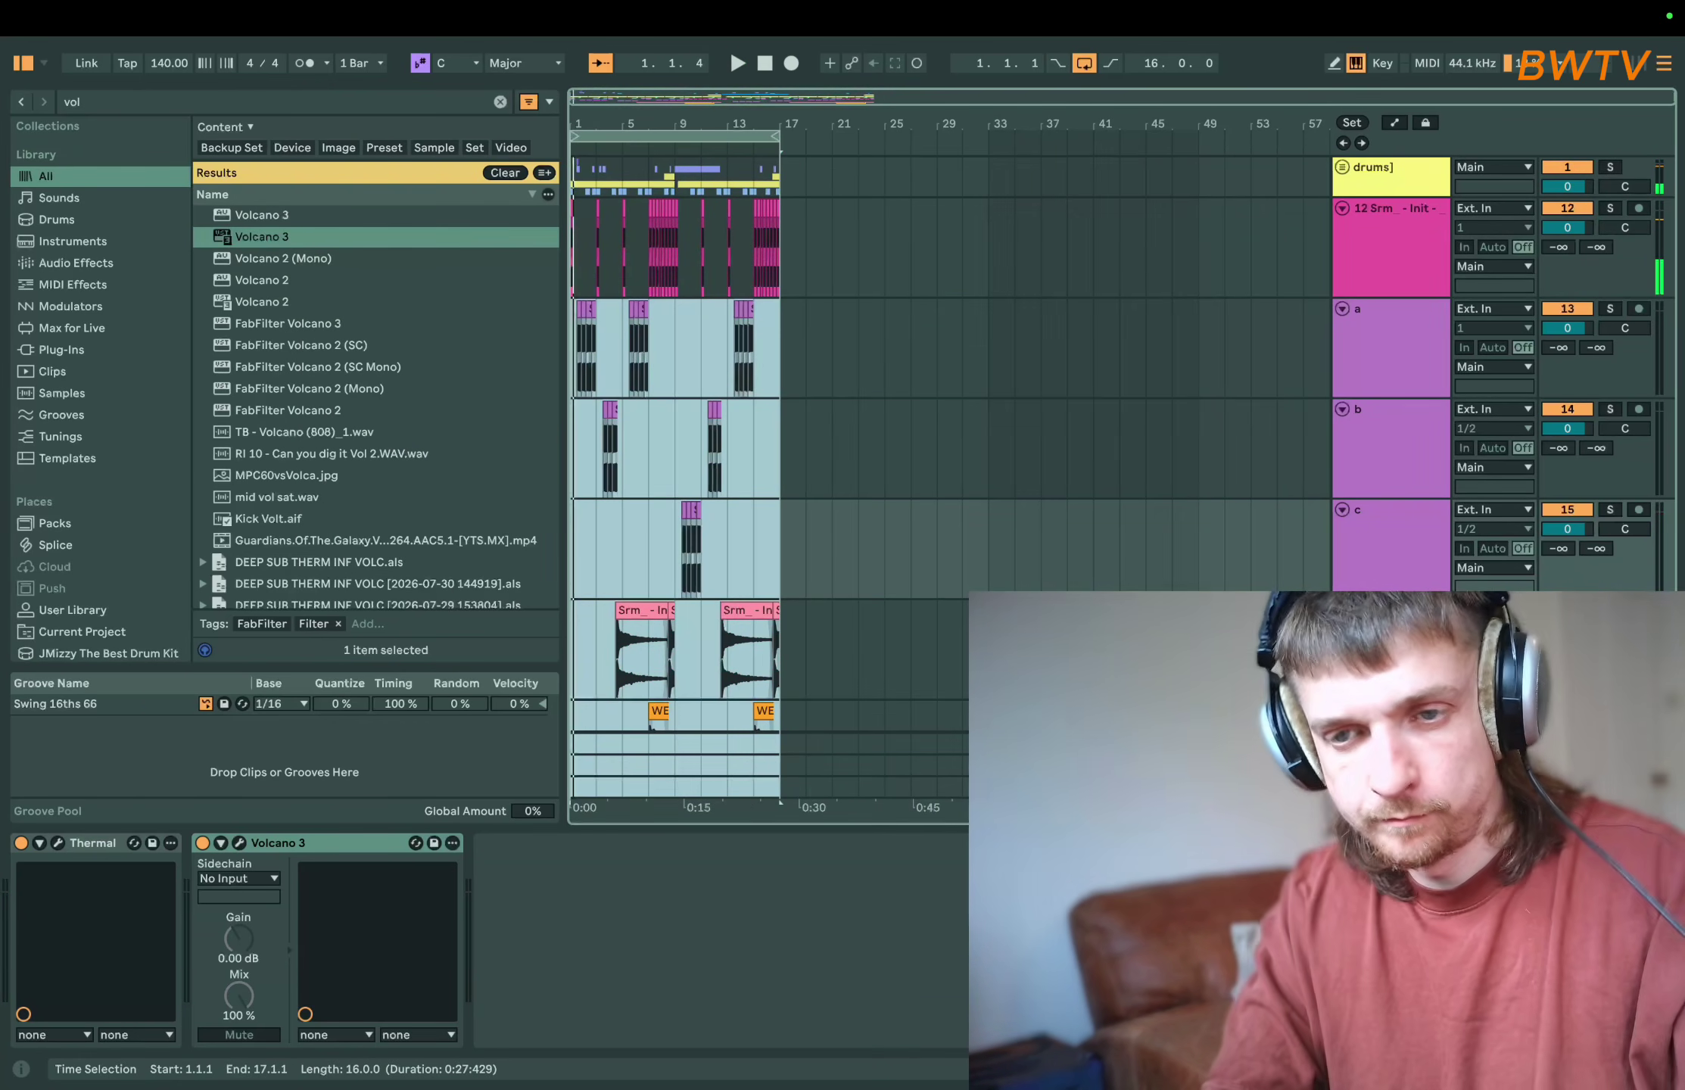
- Group tracks a, b and c and name the group "mids"
click(1420, 546)
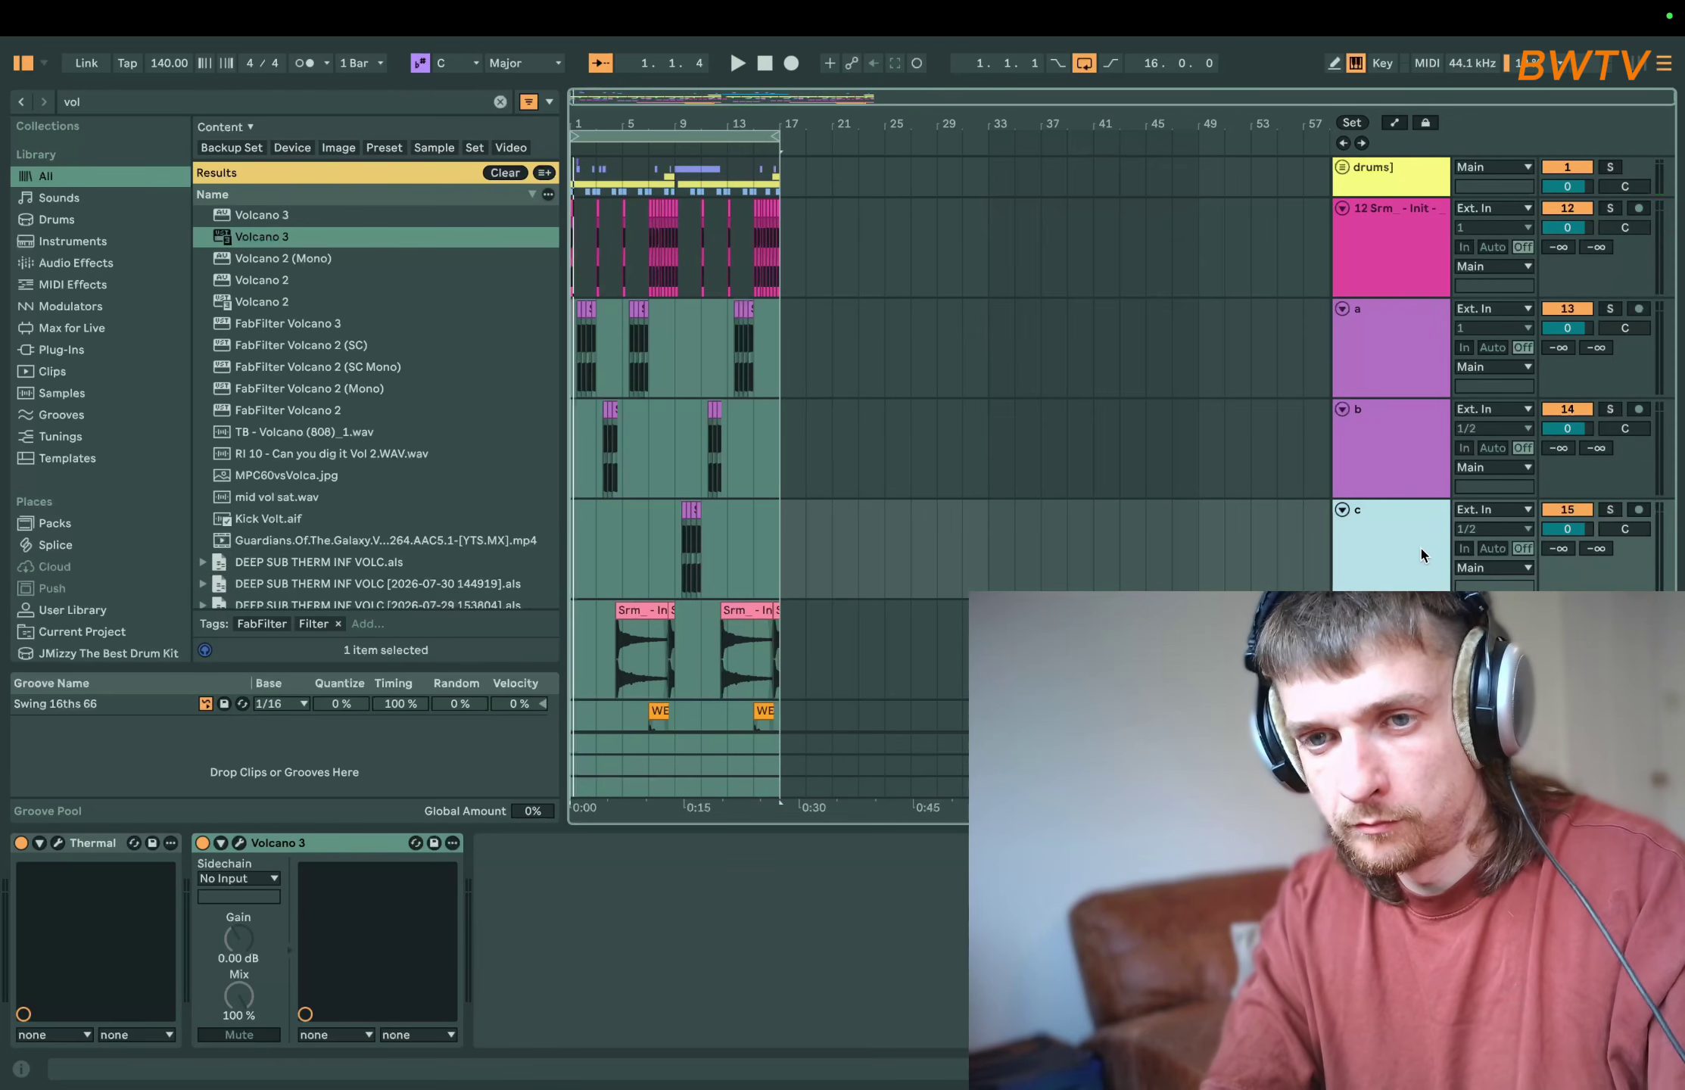
shift+click(1405, 330)
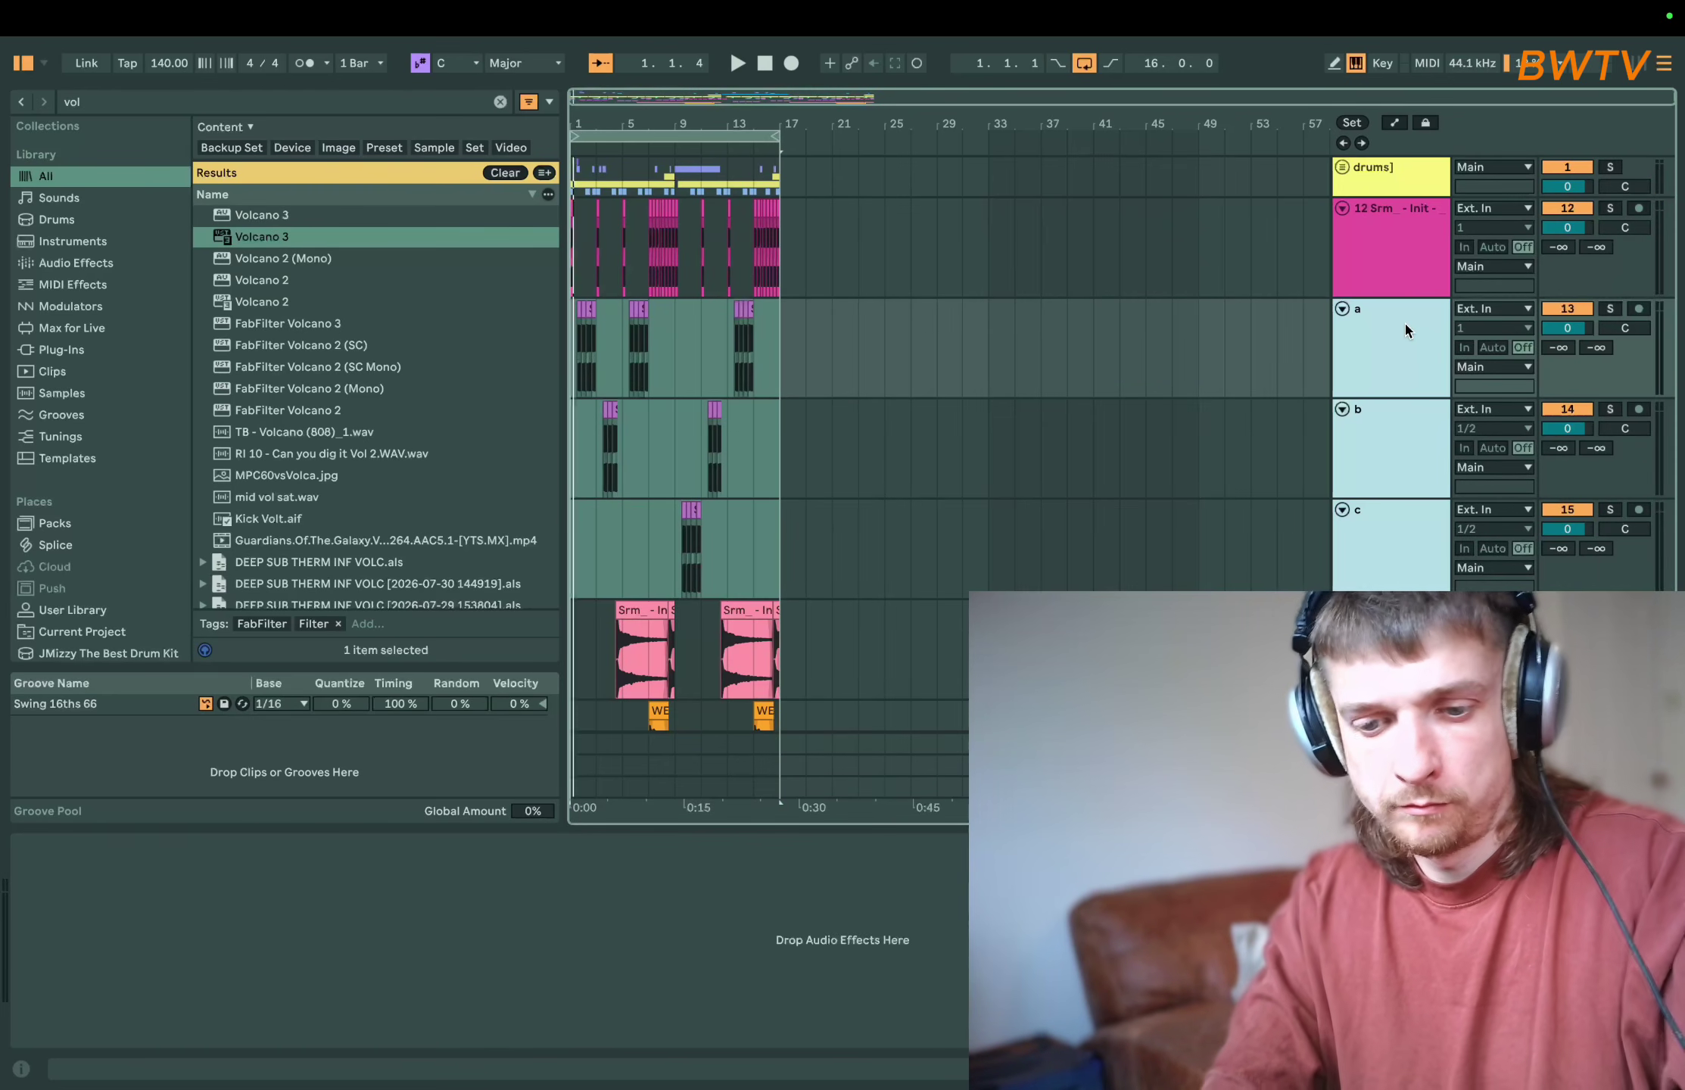
key(ctrl+g)
key(ctrl+r)
text(mid)
key(Return)
text(s)
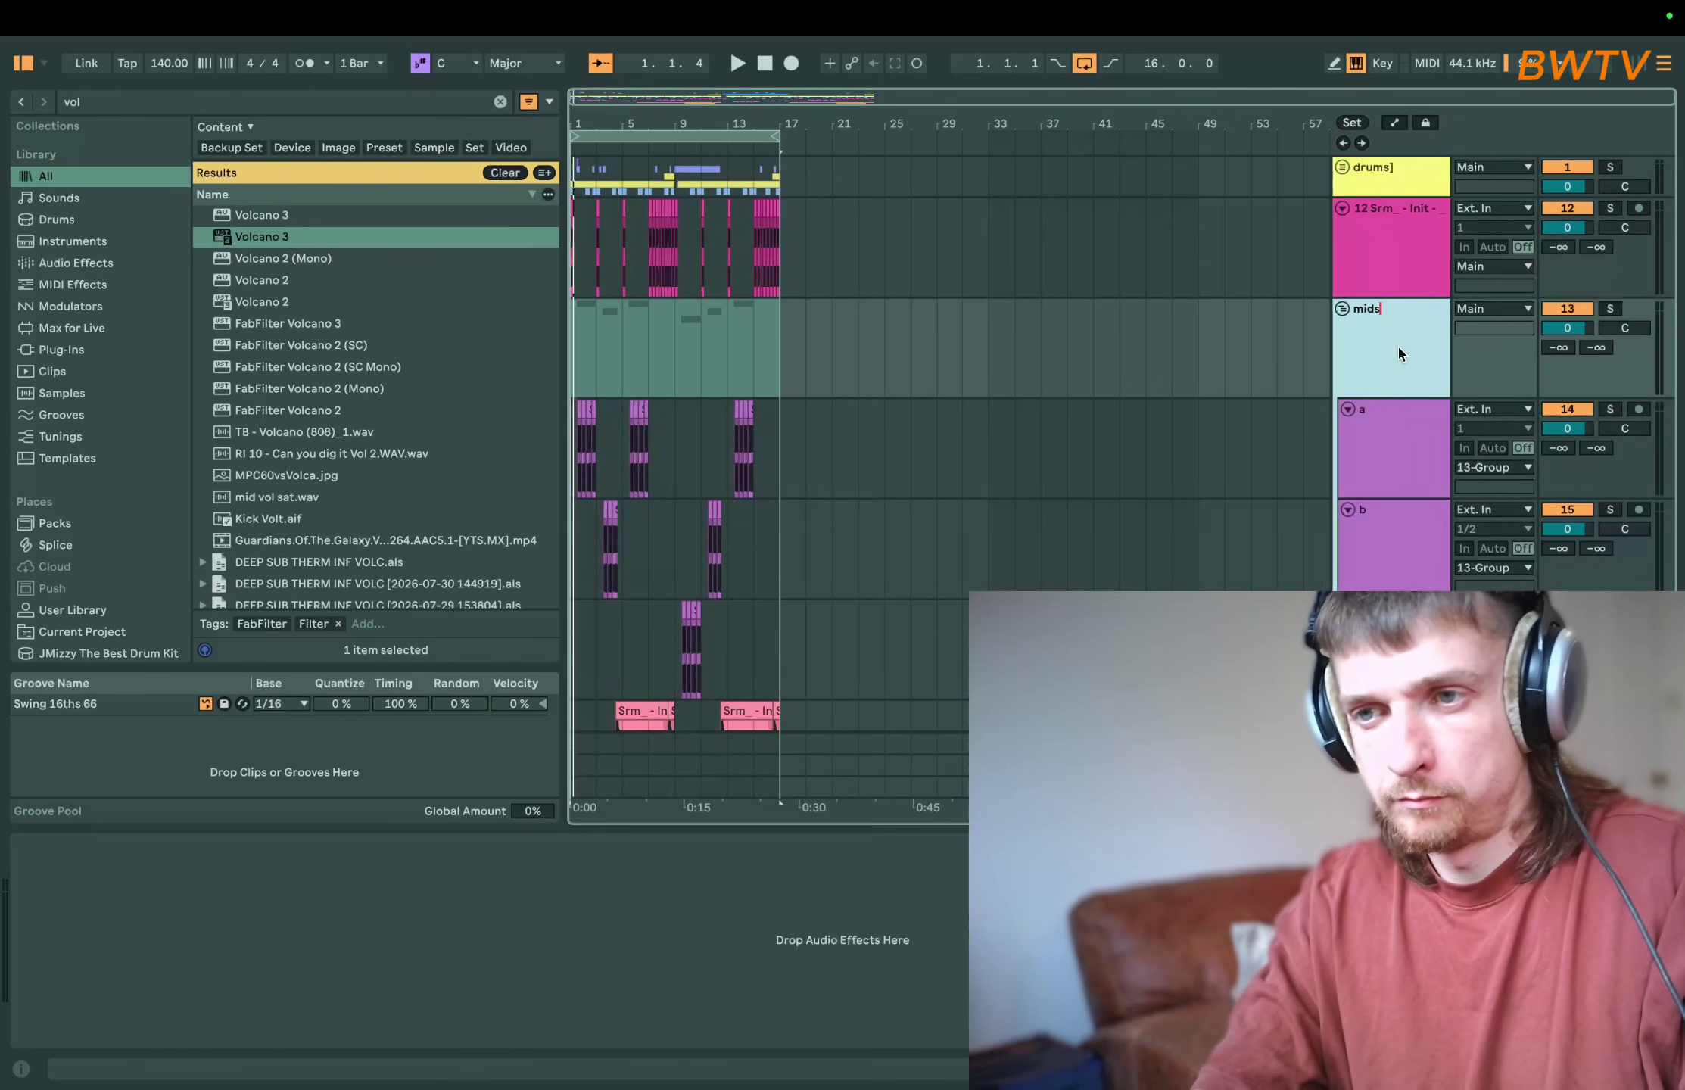
click(1387, 255)
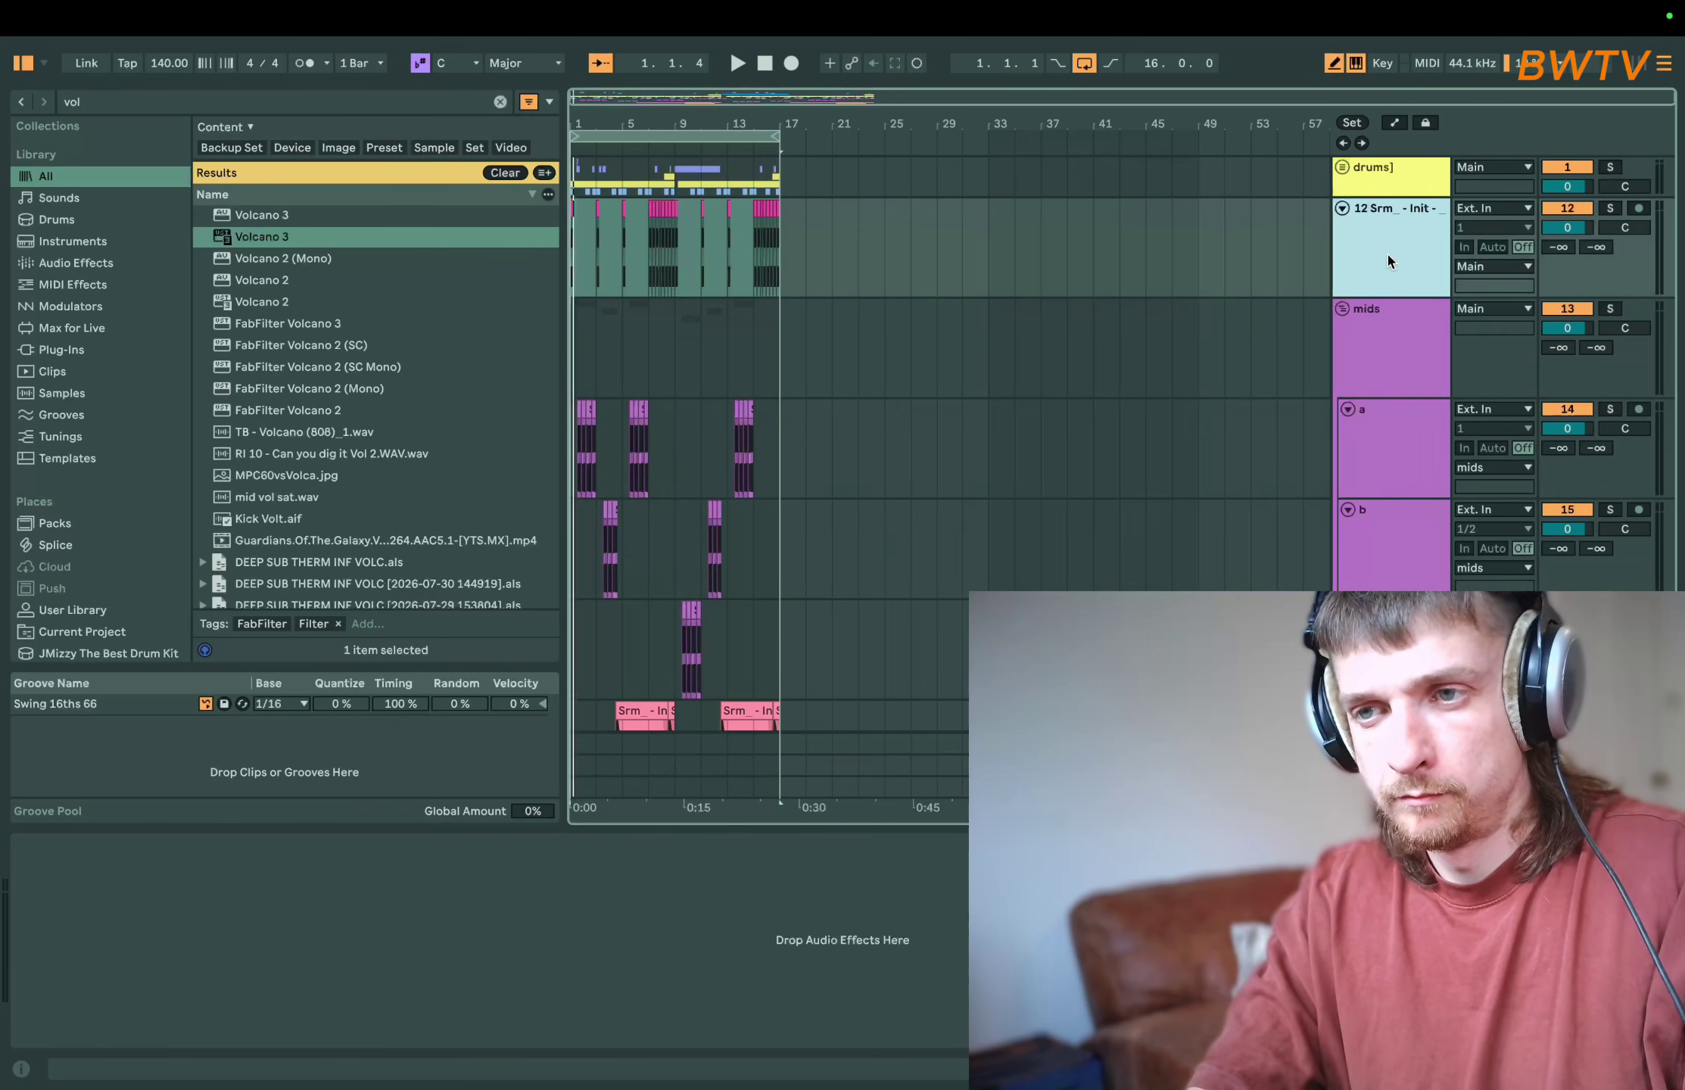
- Rename the selected Serum bass track as "sub"
key(ctrl+r)
text(sub)
key(Return)
- Group the sub track together with the mids group and name the new group "bass"
click(1394, 314)
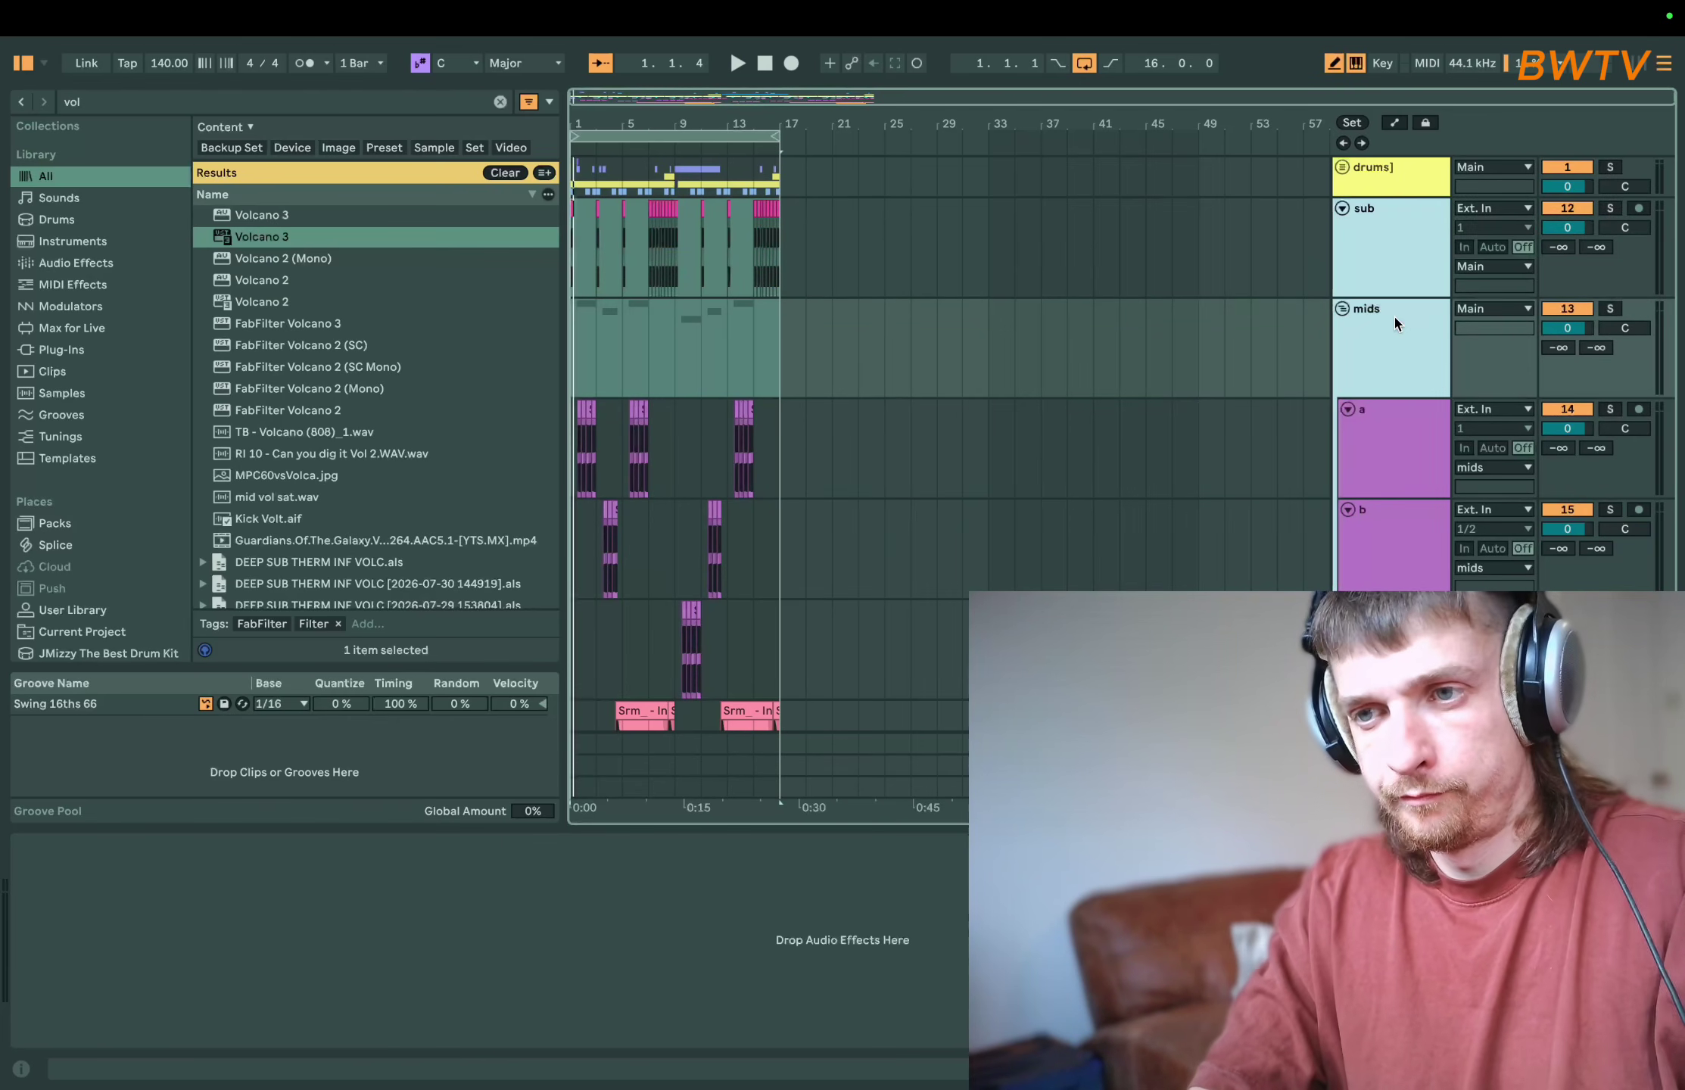
key(ctrl+g)
key(ctrl+r)
text(bass)
key(Return)
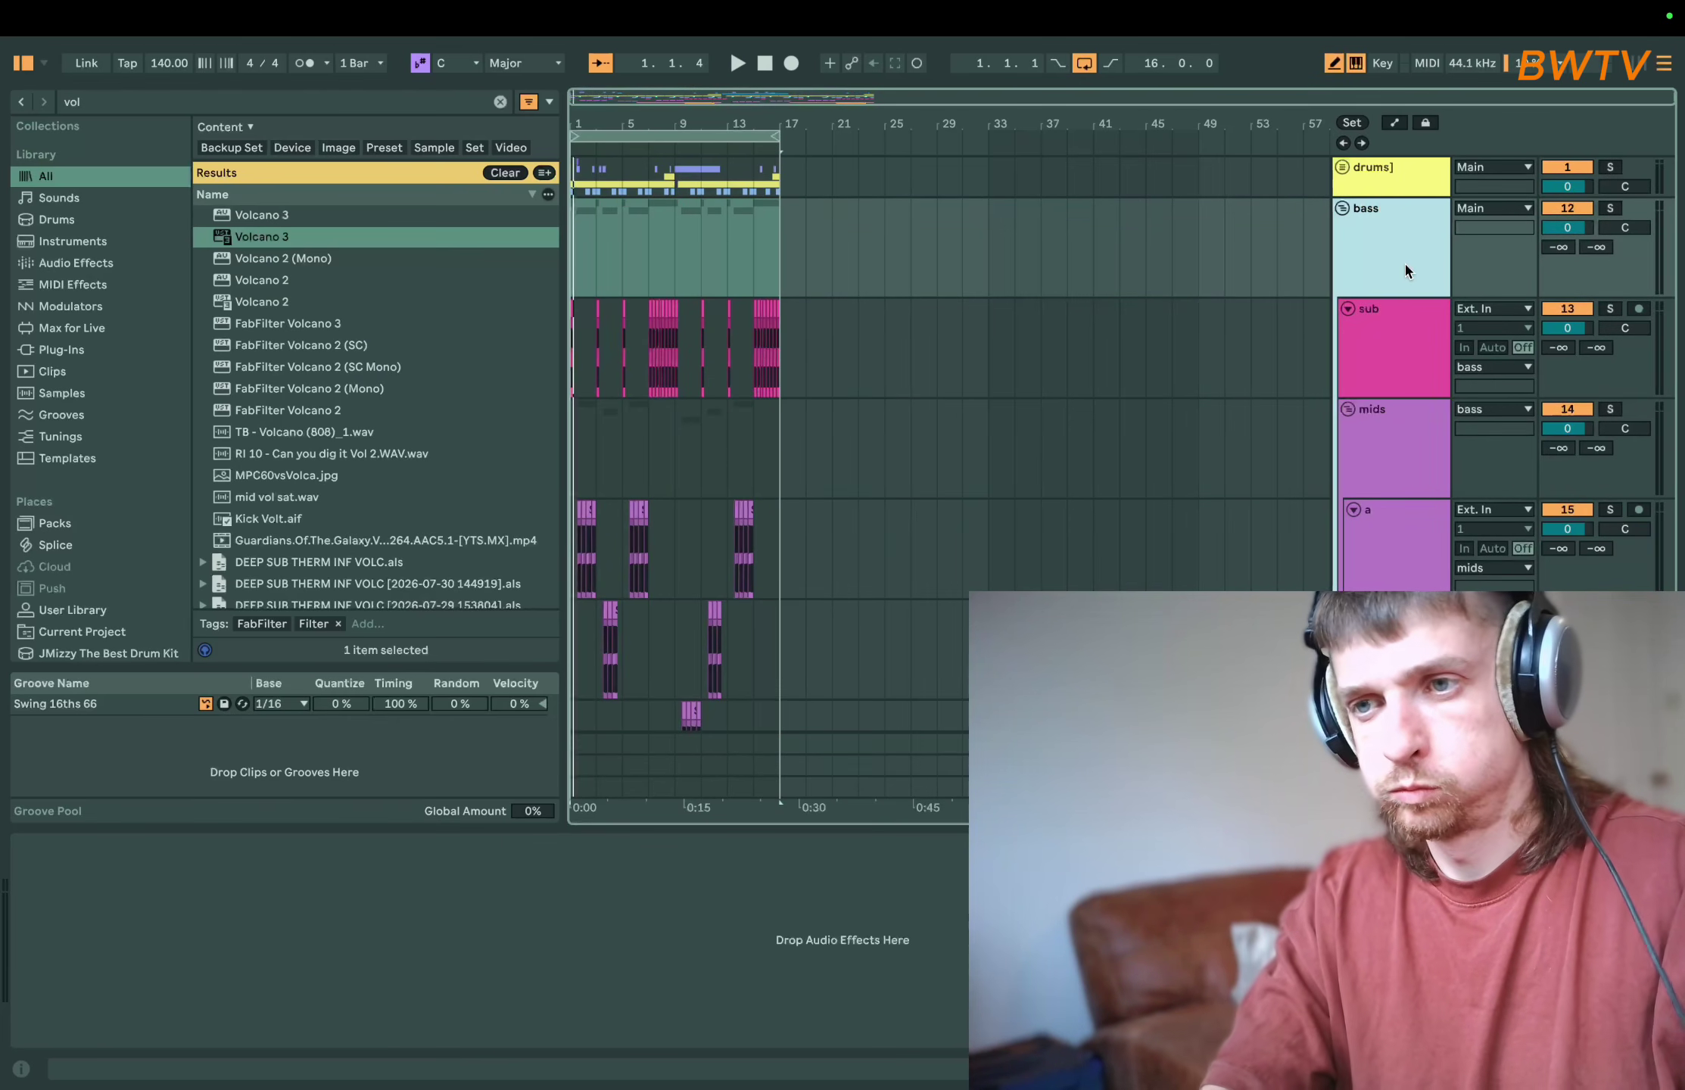
- Solo the bass group, start playback, search the browser for "pro l" and add Pro-L 2 to the group
click(1610, 208)
key(space)
click(132, 101)
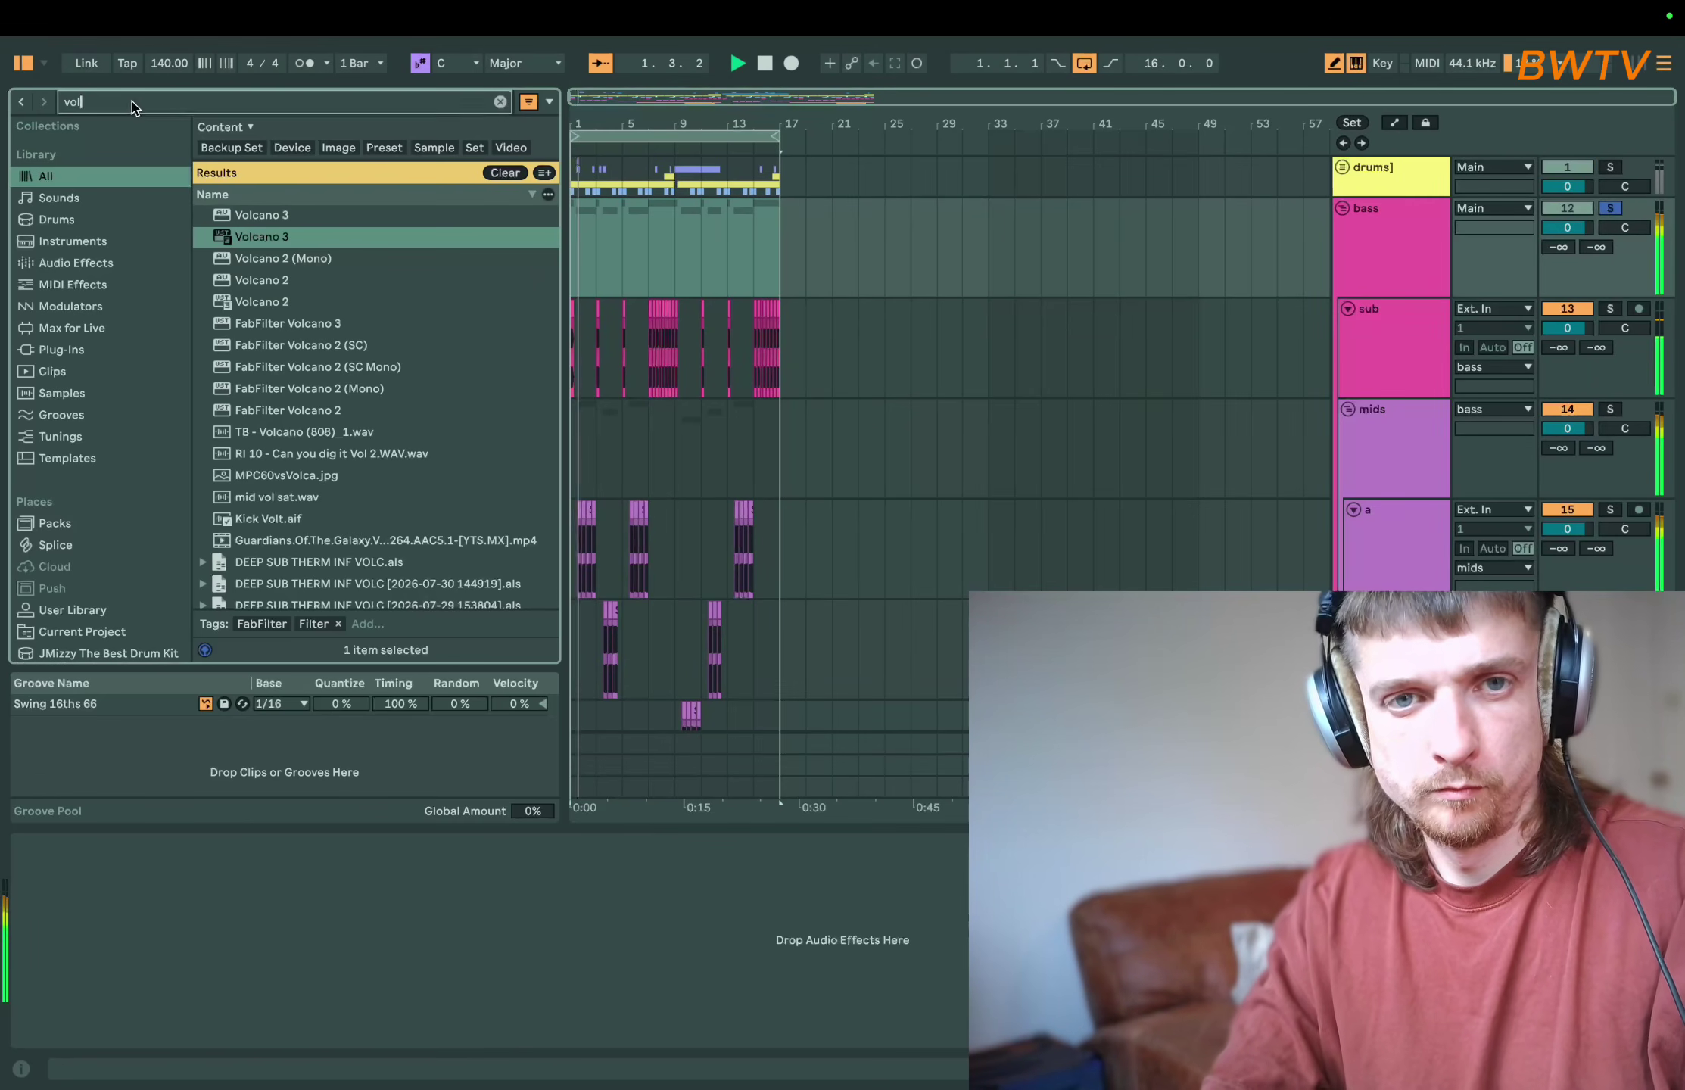
key(BackSpace)
key(BackSpace)
key(BackSpace)
text(c)
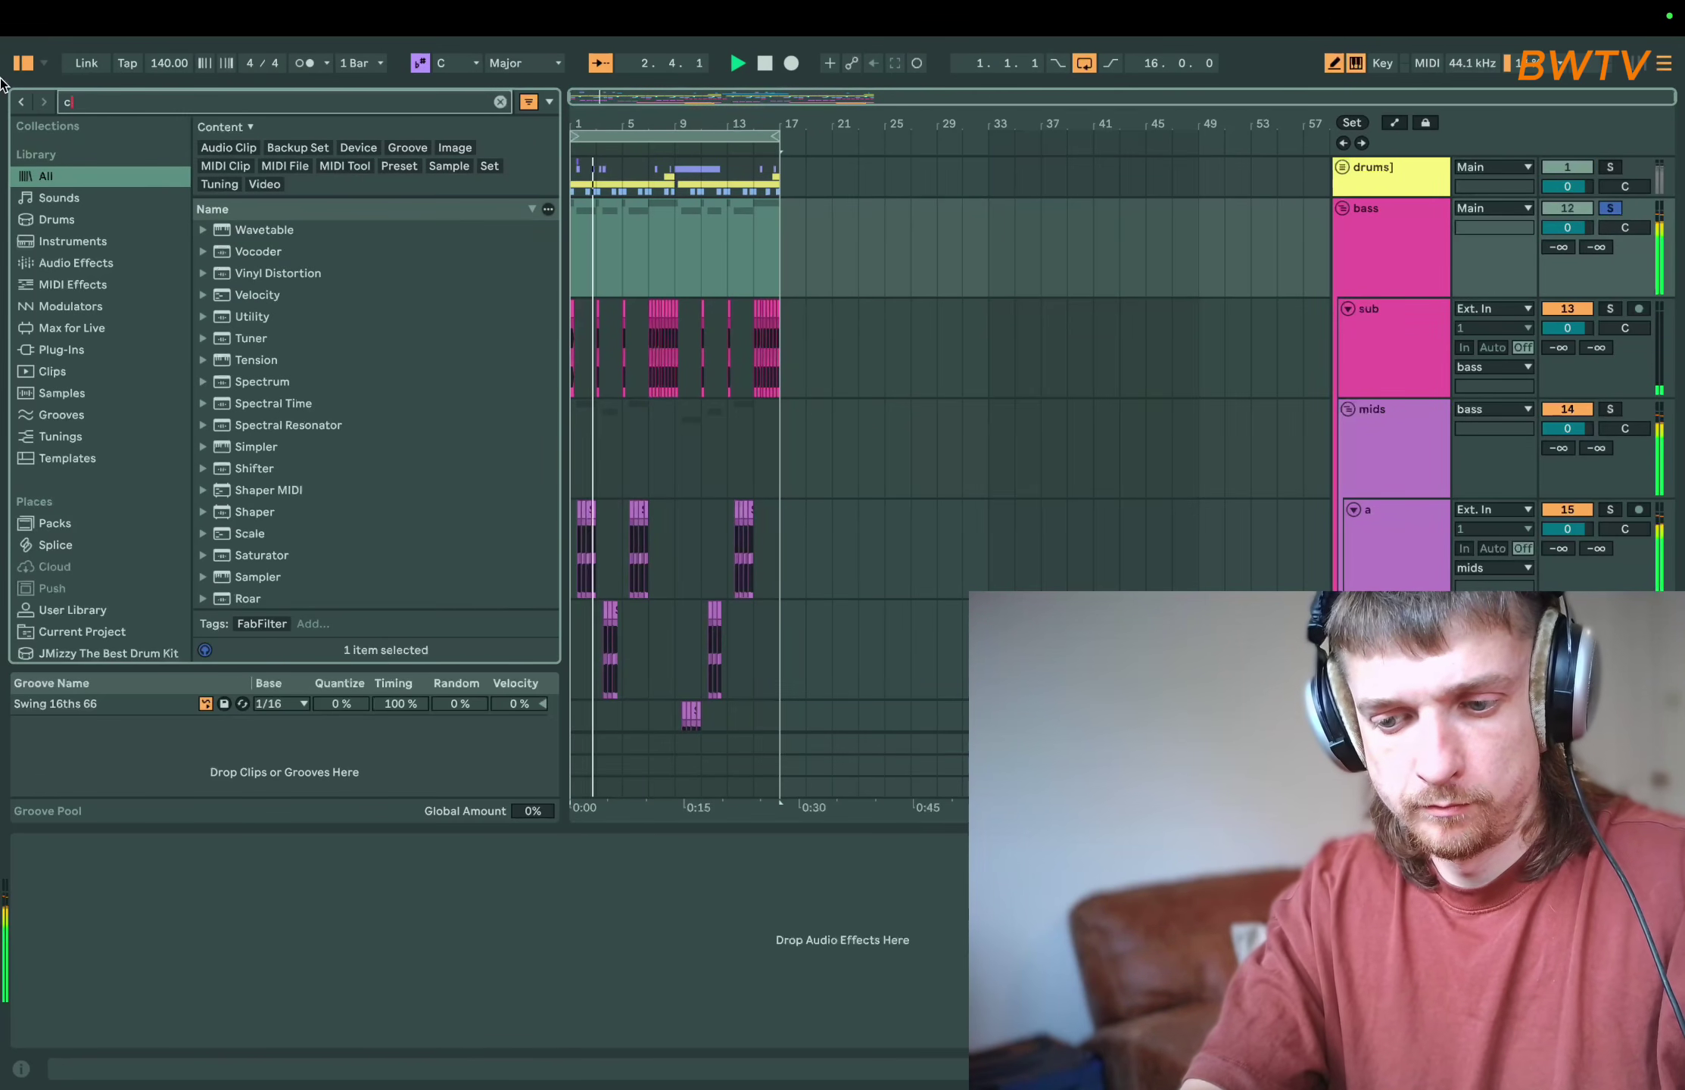
key(BackSpace)
text(pro l)
double_click(255, 236)
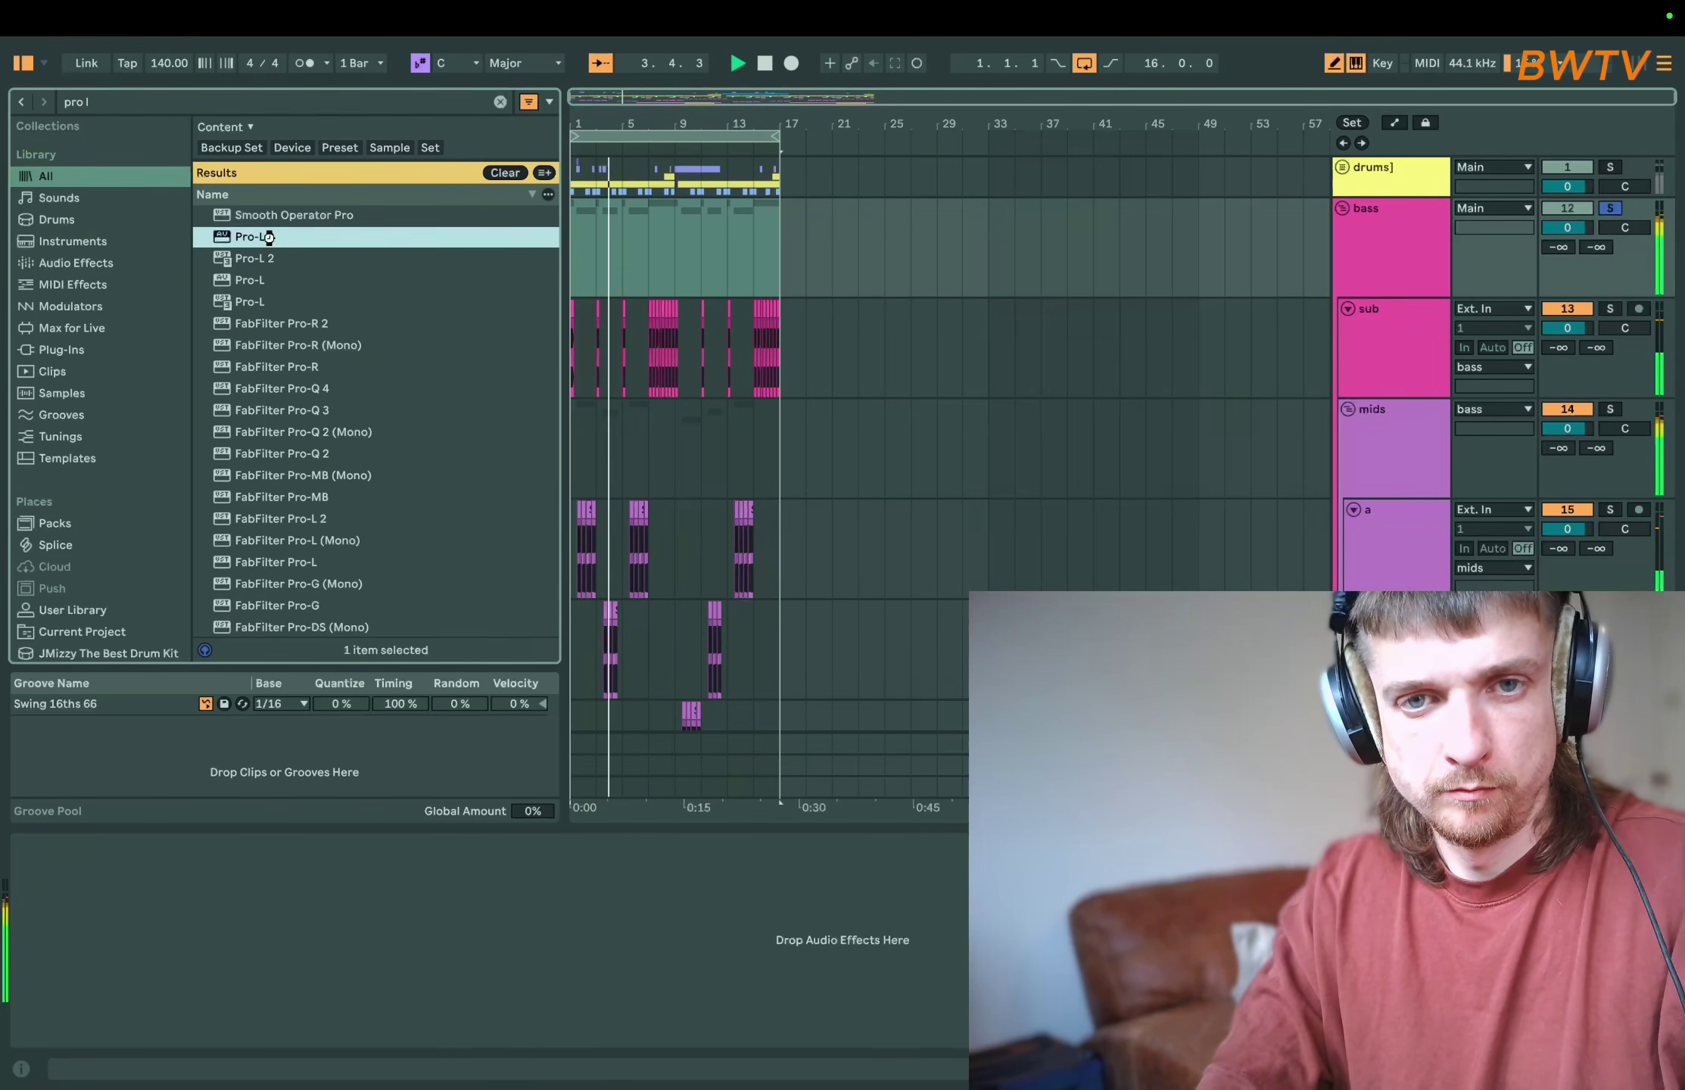
- Set the bass limiter's gain to +7.8 dB and release channel linking to 35%, adjust its attack and release, and unsolo the bass group
drag(359, 416, 385, 296)
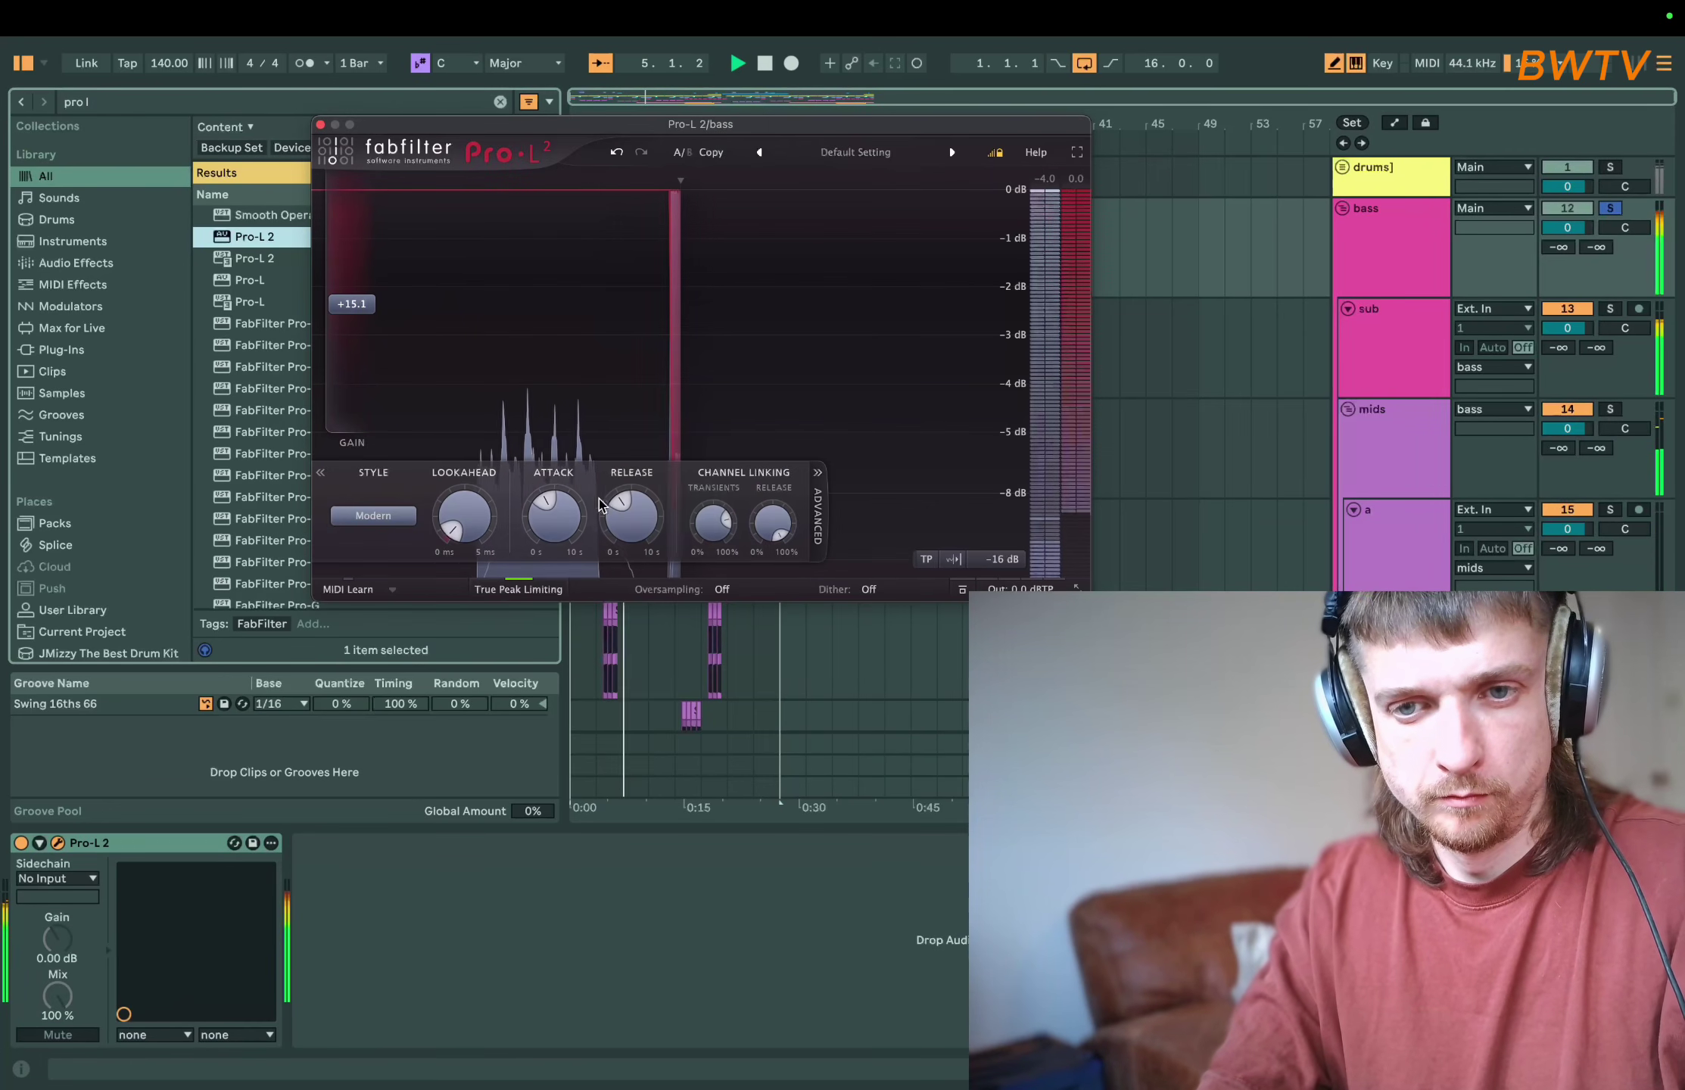
drag(562, 518, 631, 573)
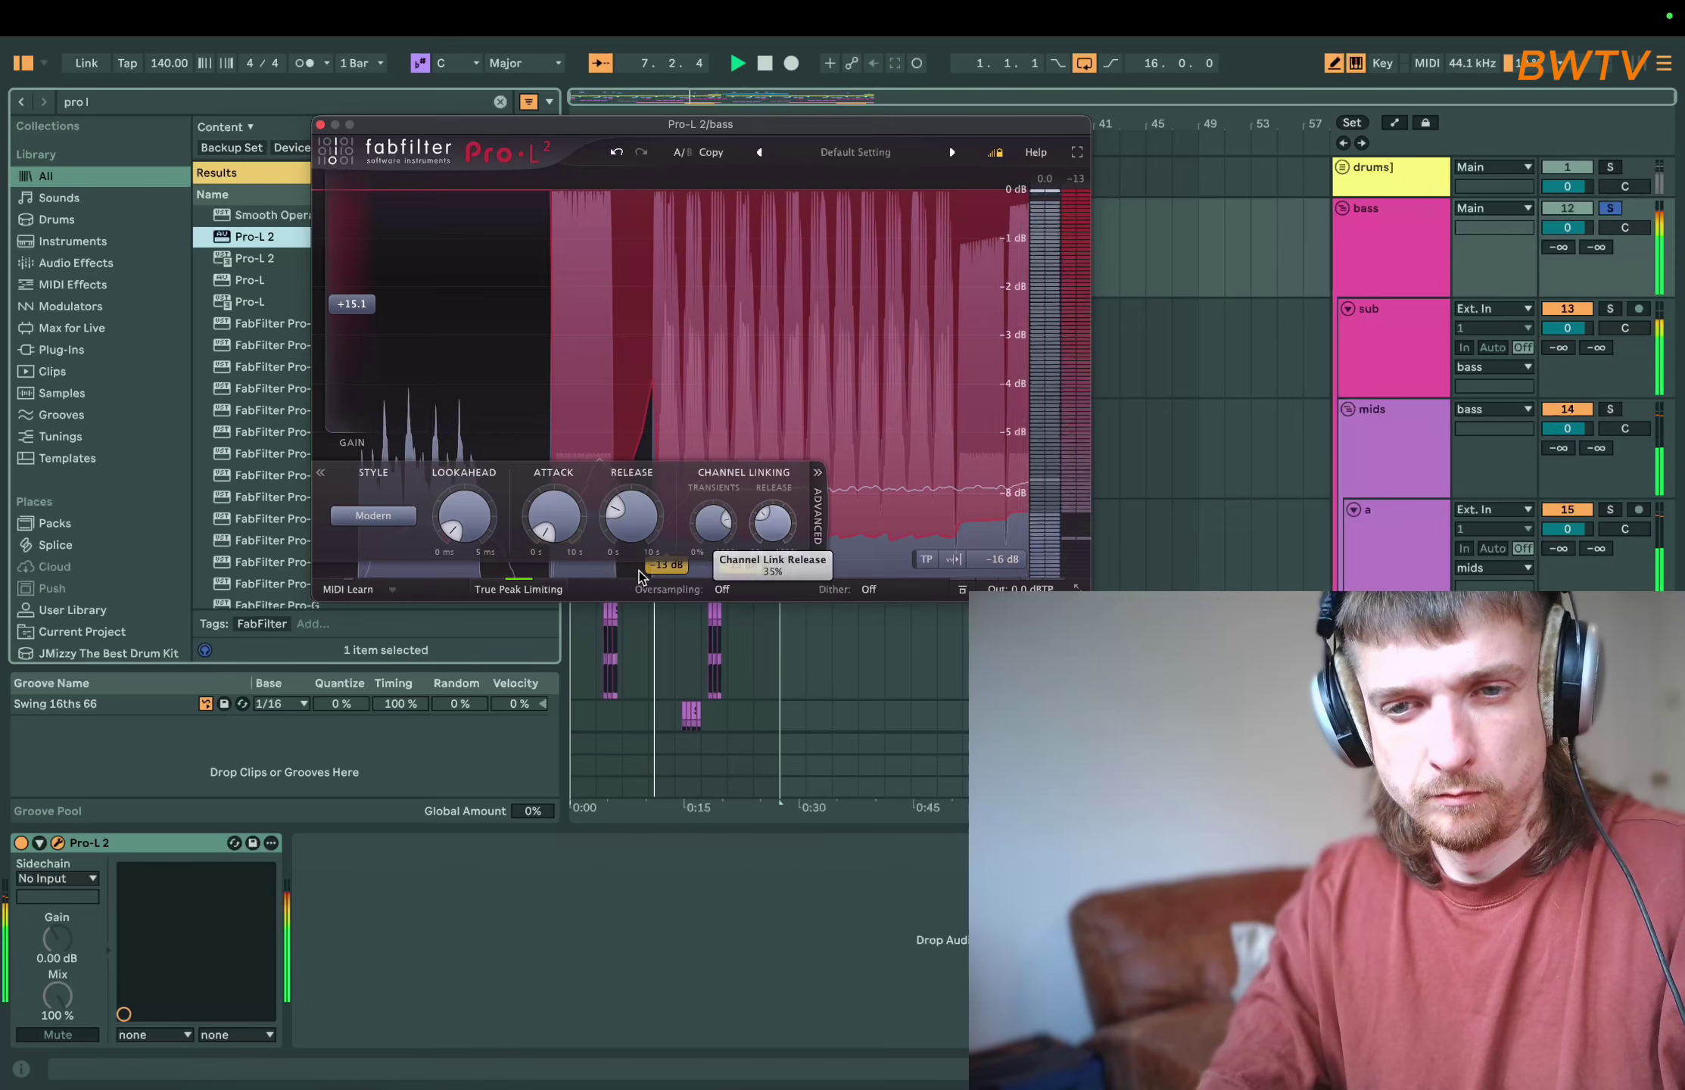
drag(554, 521, 598, 408)
drag(351, 304, 376, 364)
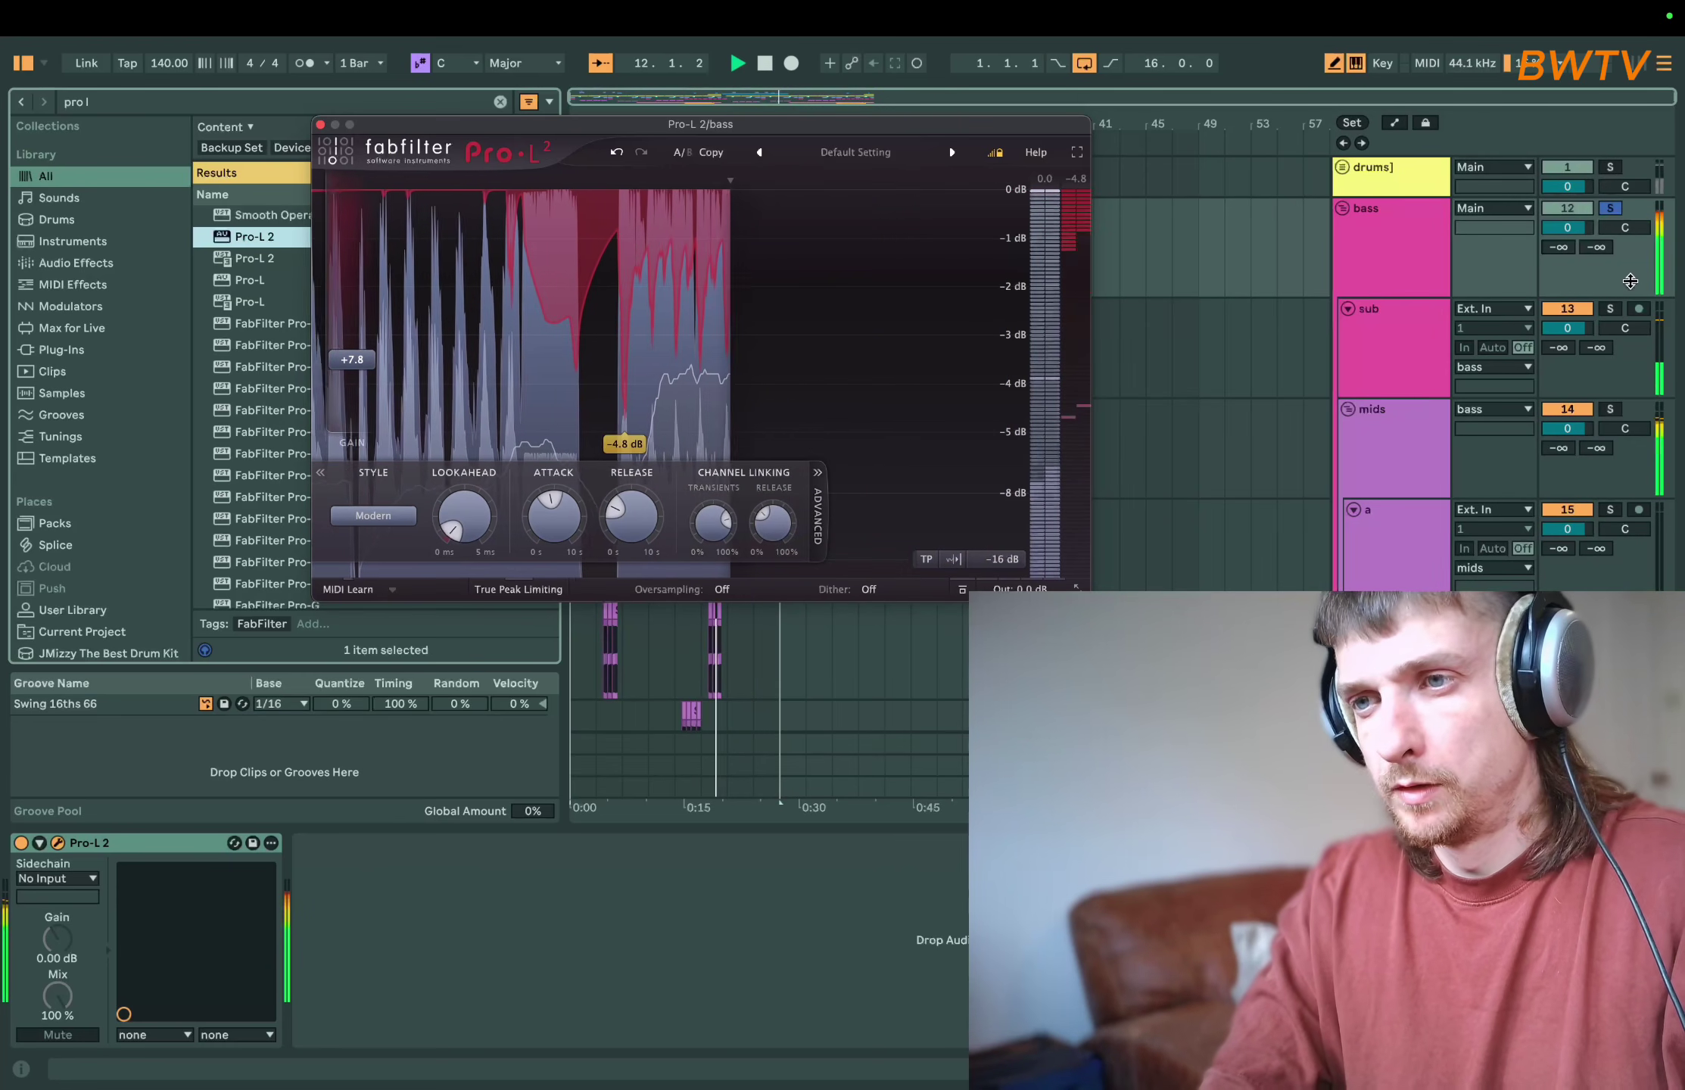
click(811, 658)
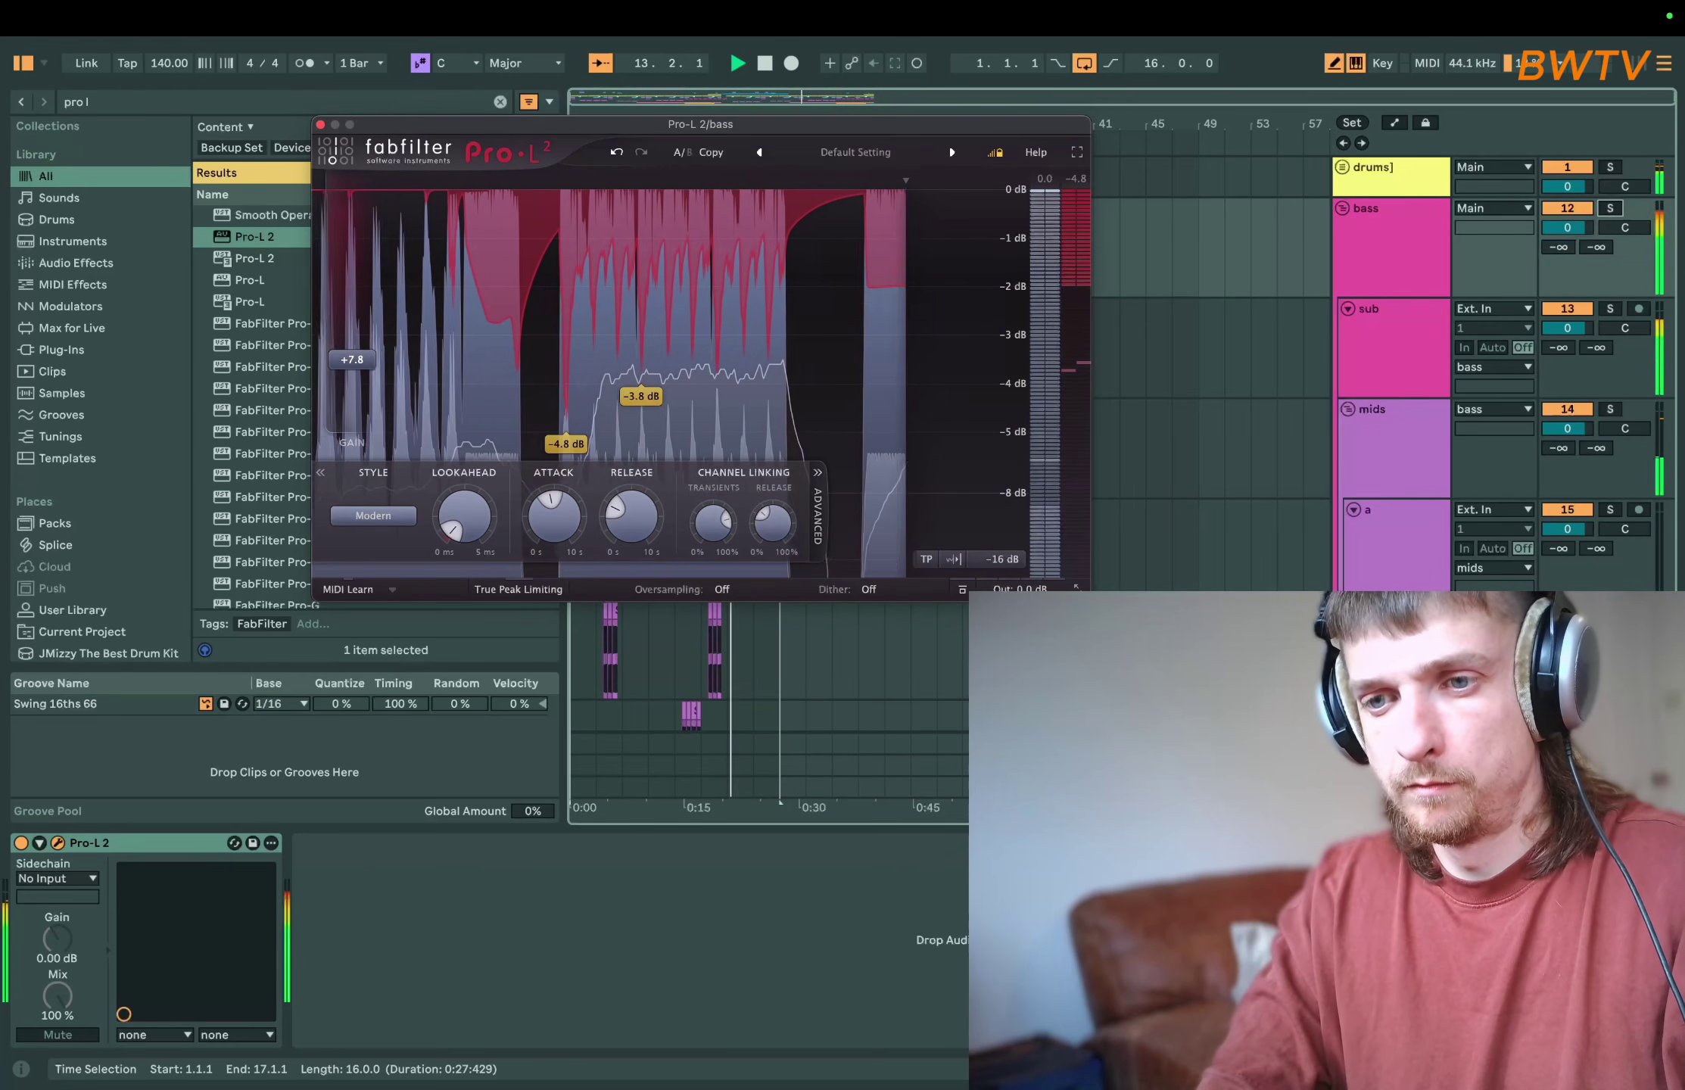
mouse_move(1019, 522)
mouse_down()
mouse_move(1020, 545)
mouse_move(1019, 495)
mouse_up()
- Add Pro-L 2 after bx_clipper on the drums group, set its gain to +2.2 dB, and adjust its attack and release channel linking
click(1402, 176)
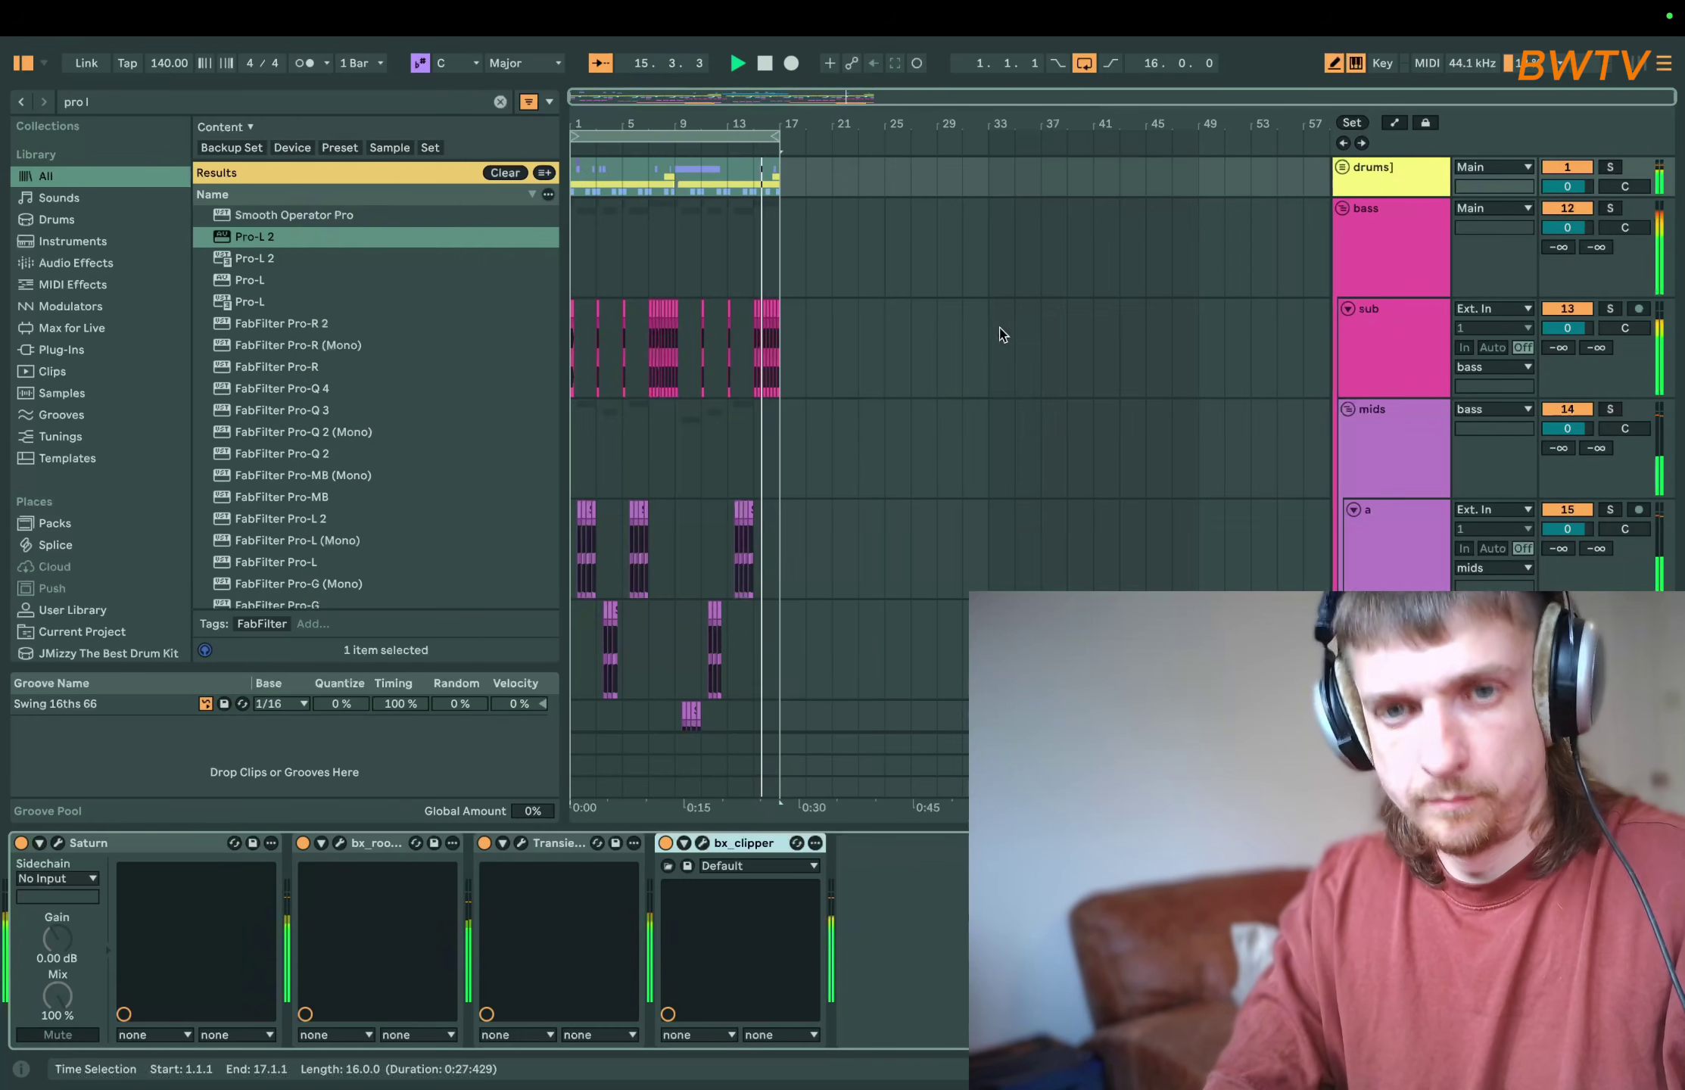
double_click(281, 236)
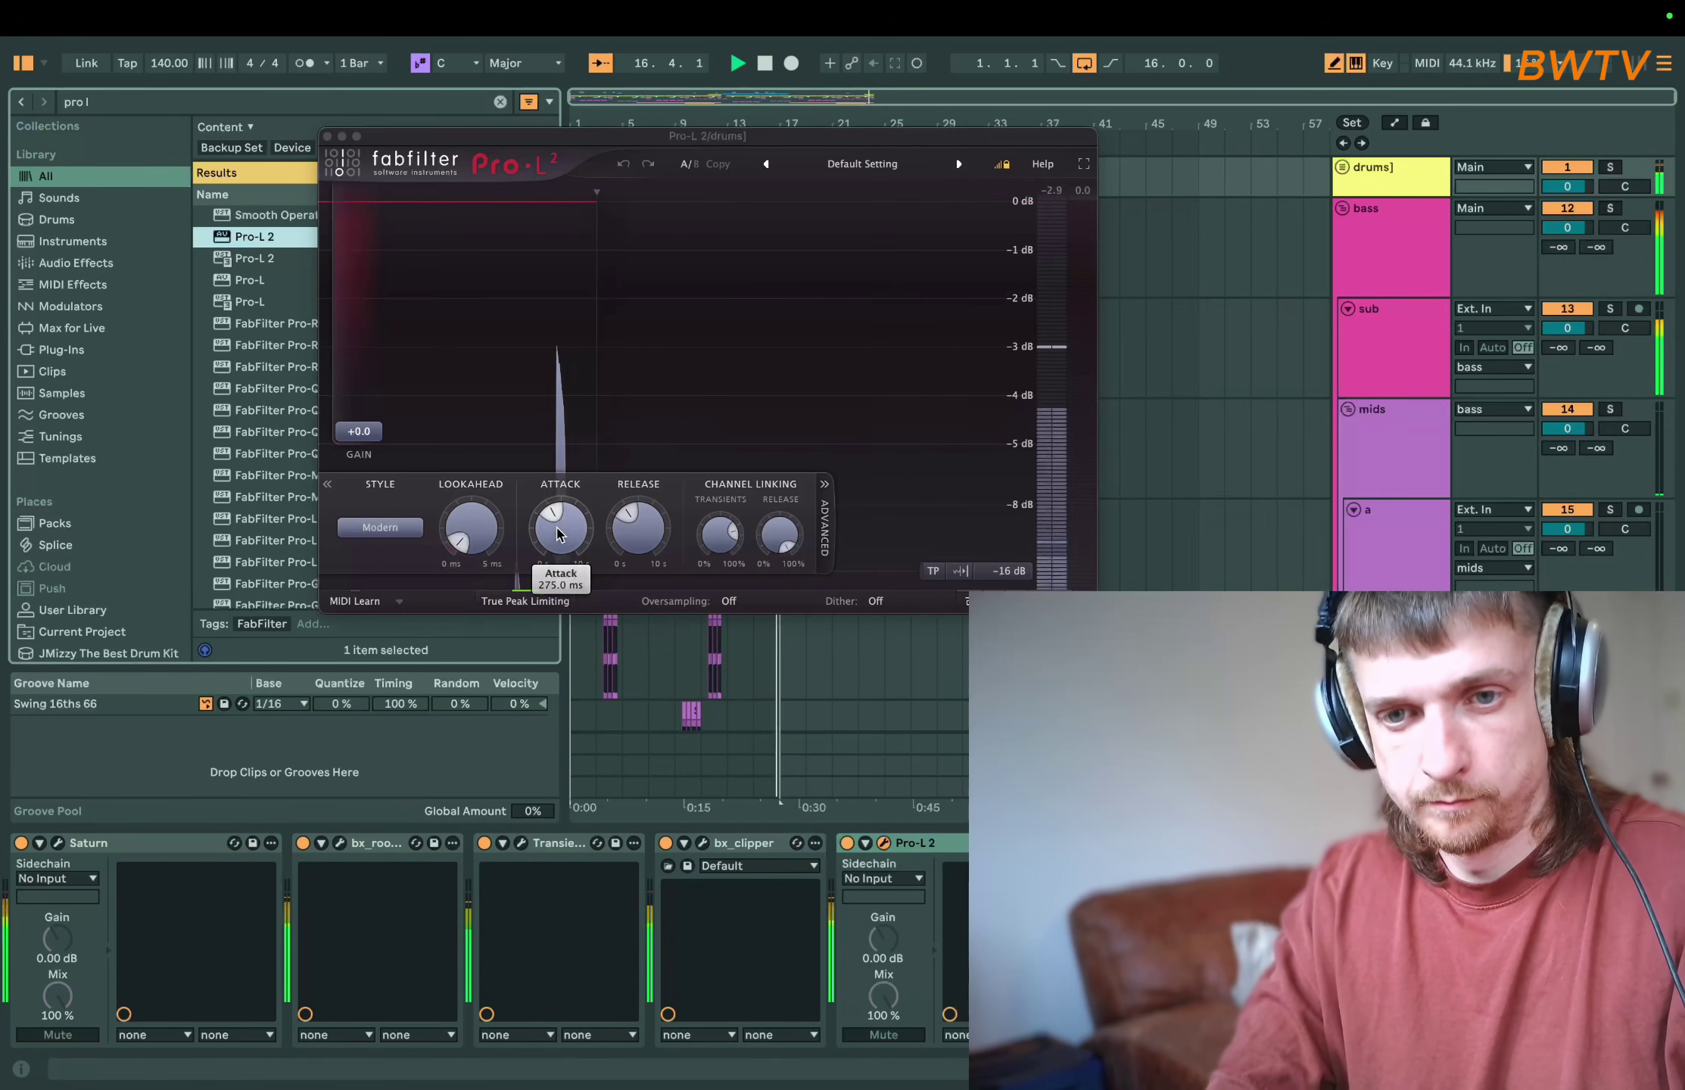
drag(478, 515, 477, 526)
drag(379, 436, 378, 379)
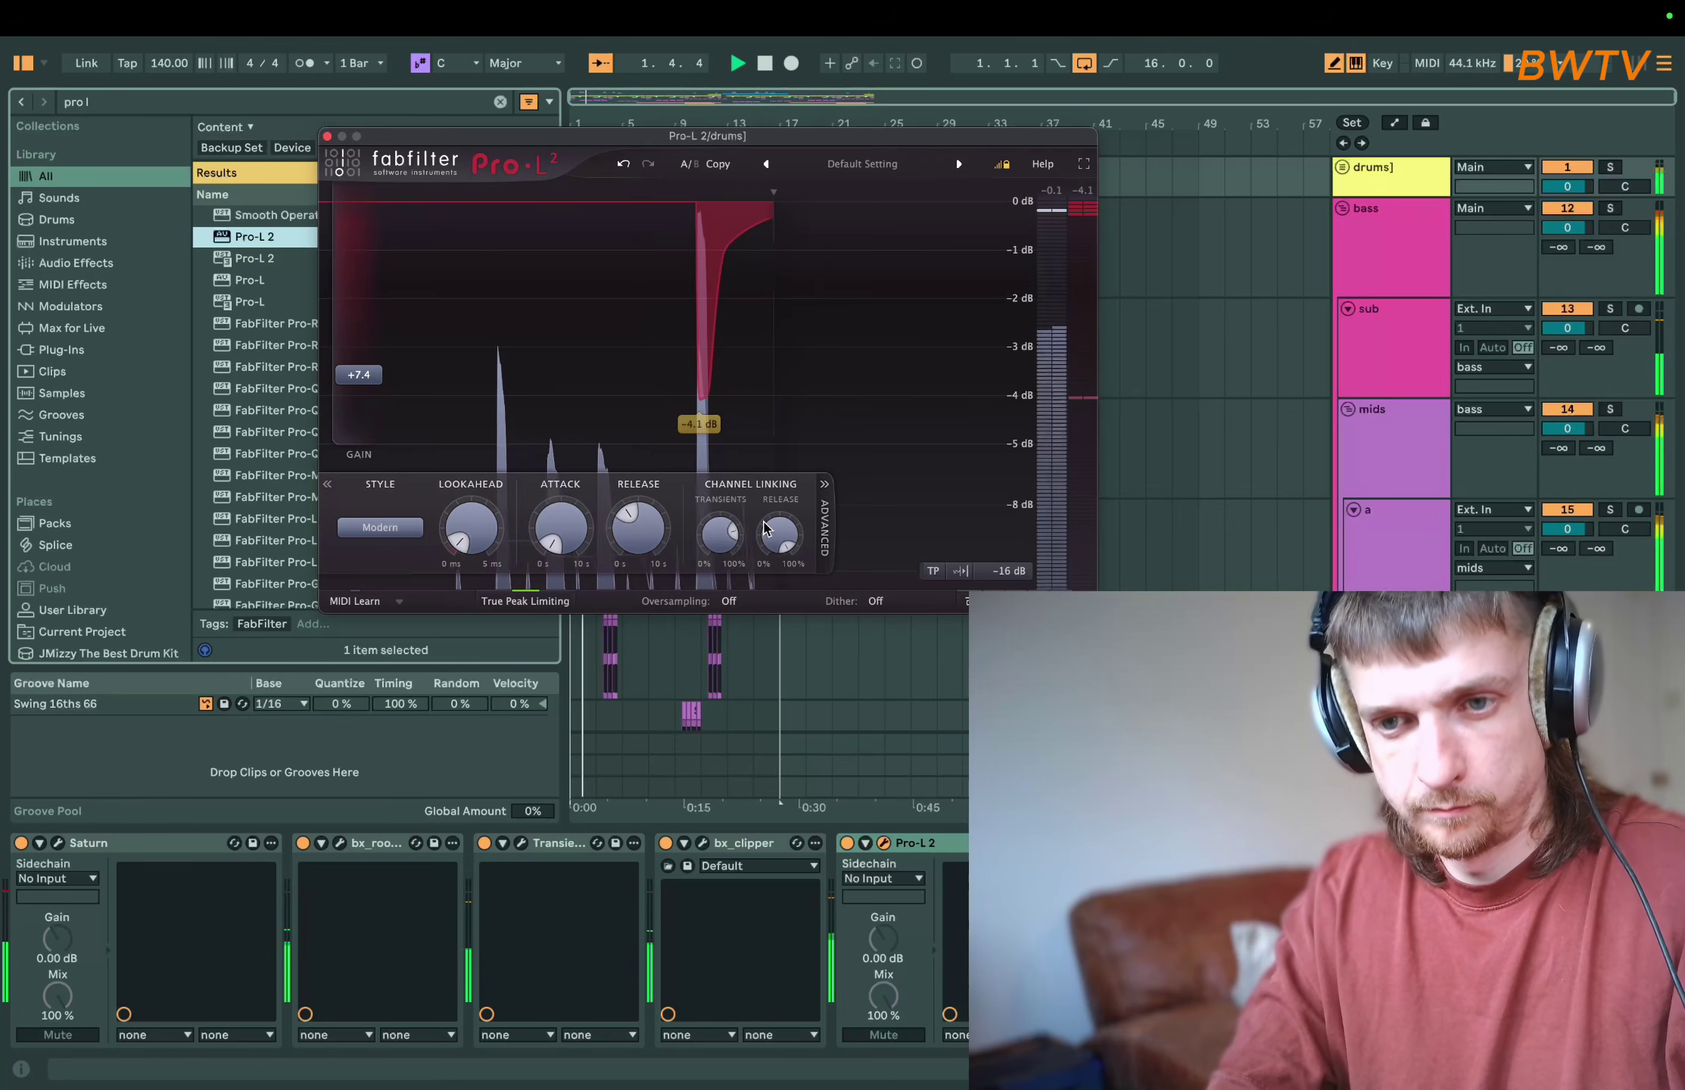
drag(779, 533, 759, 715)
drag(636, 529, 586, 454)
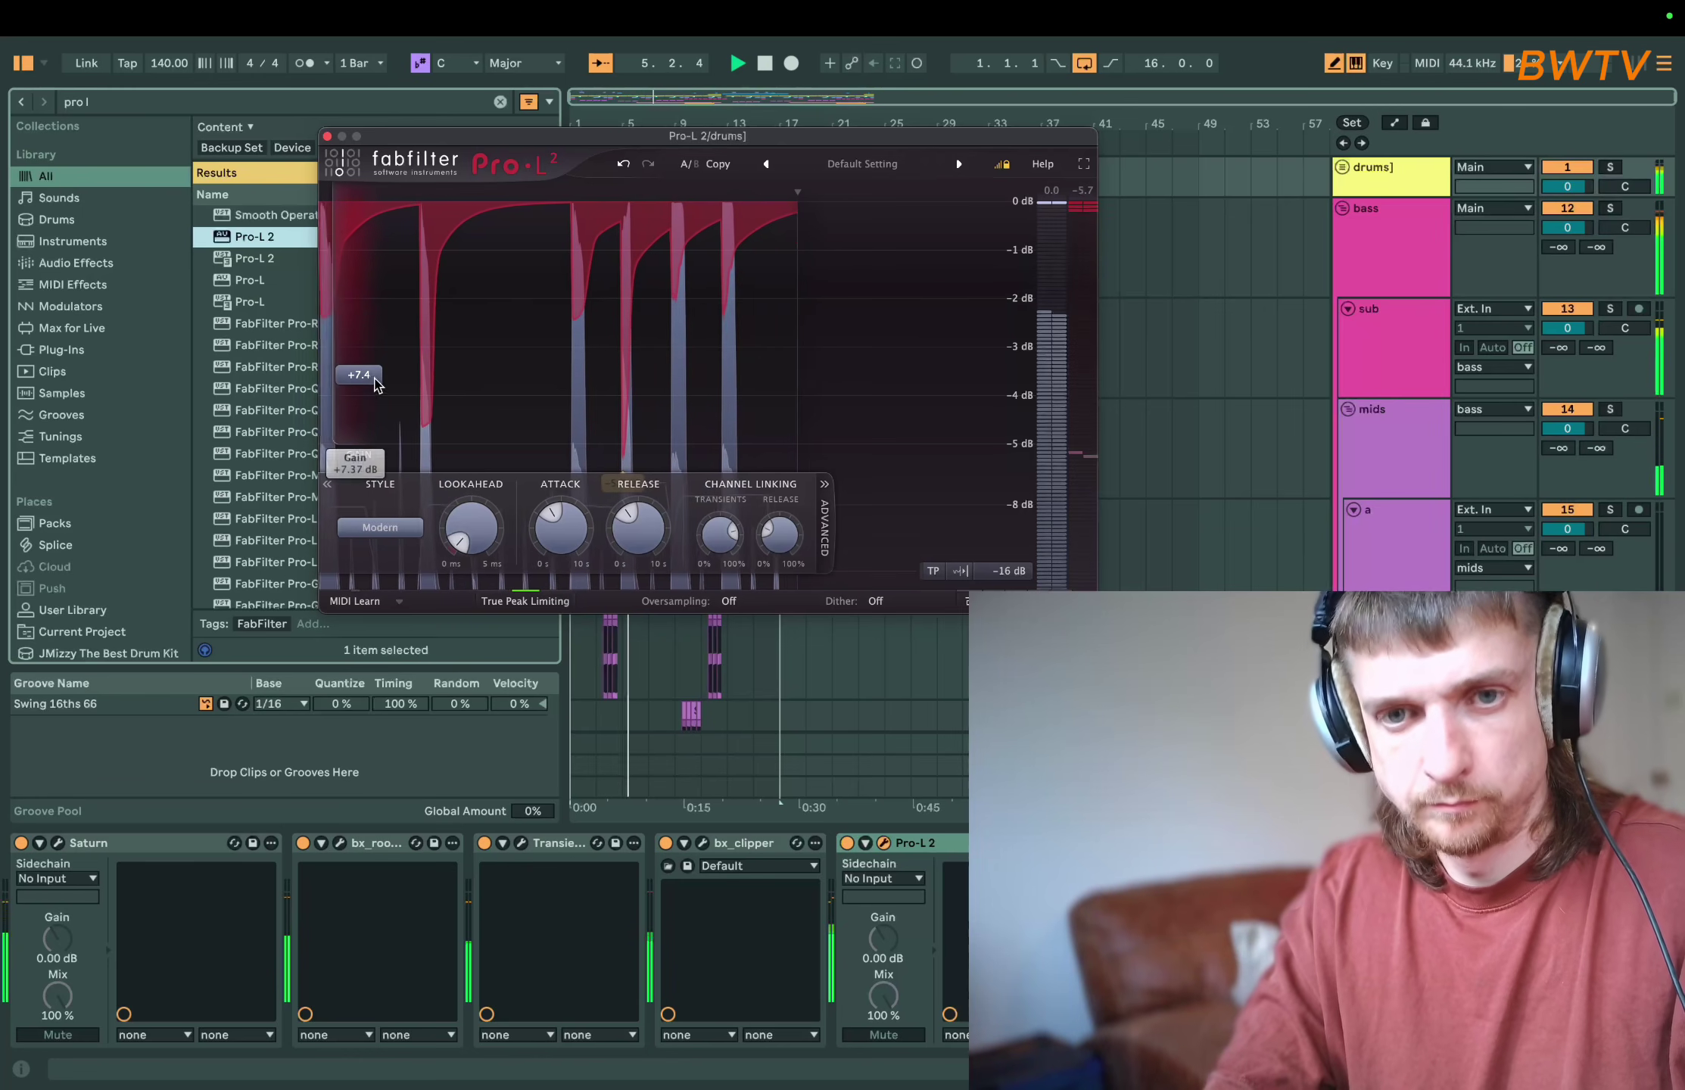
drag(361, 368, 369, 403)
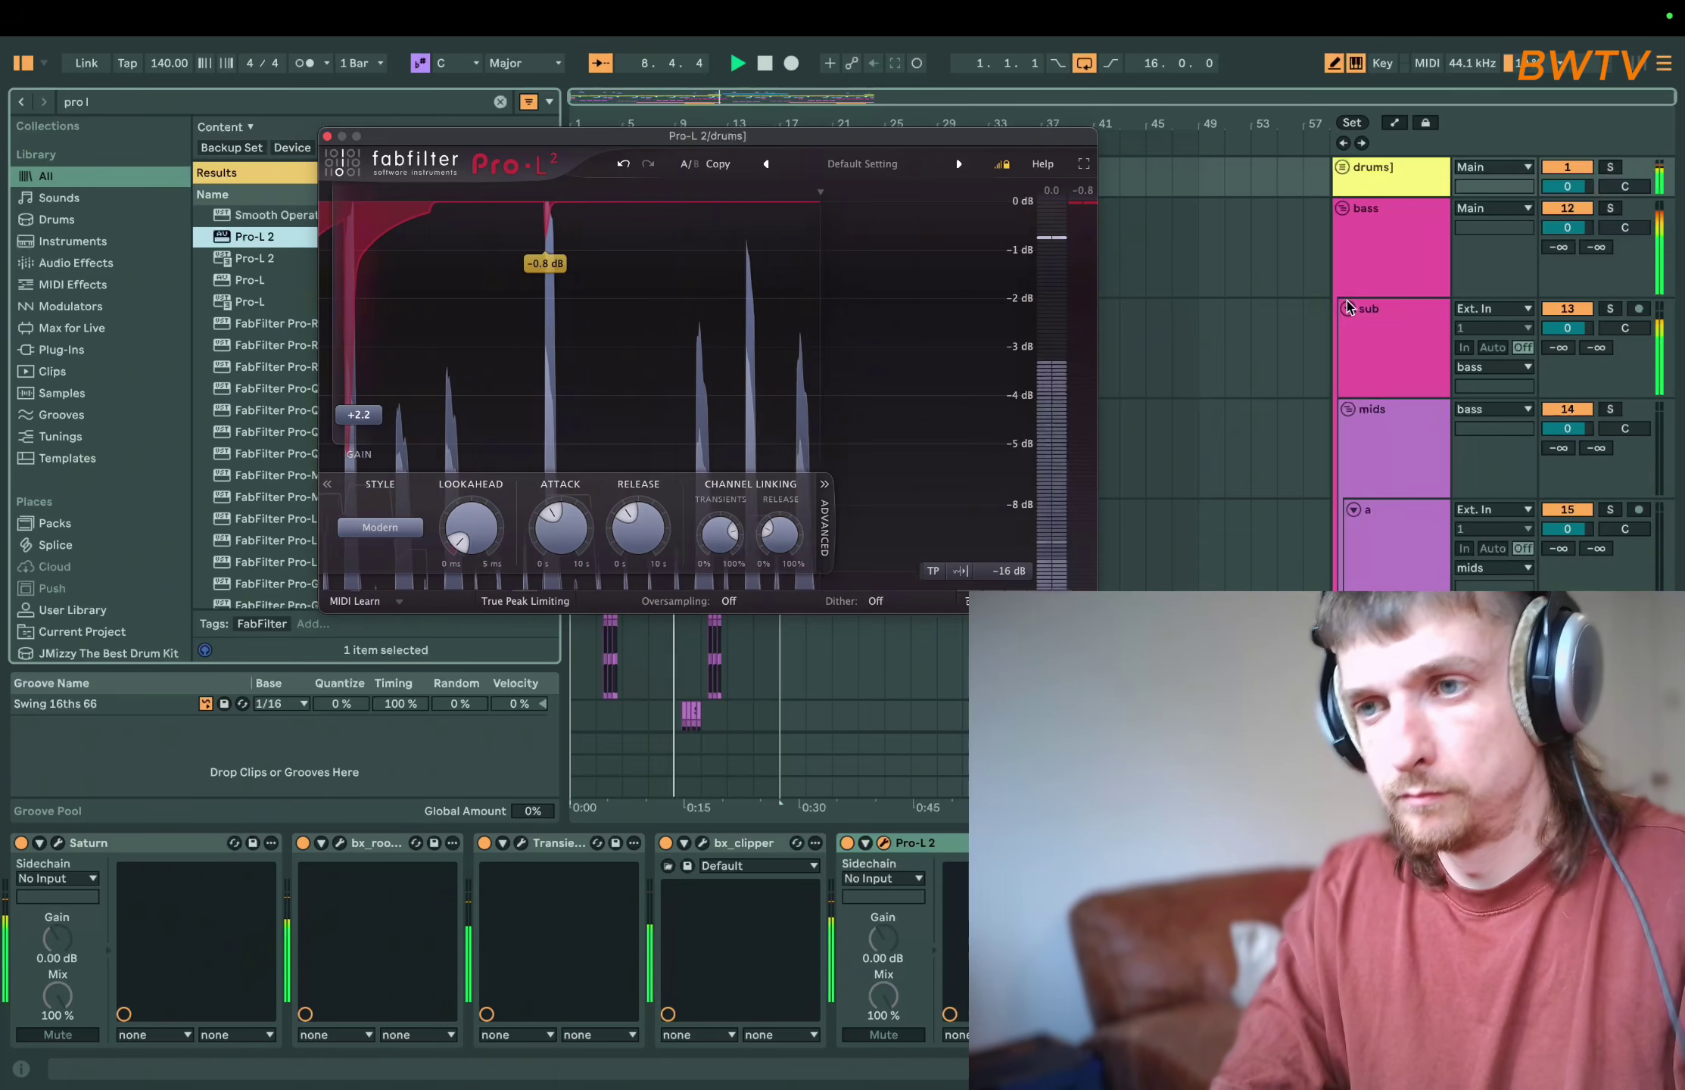
key(super+alt+p)
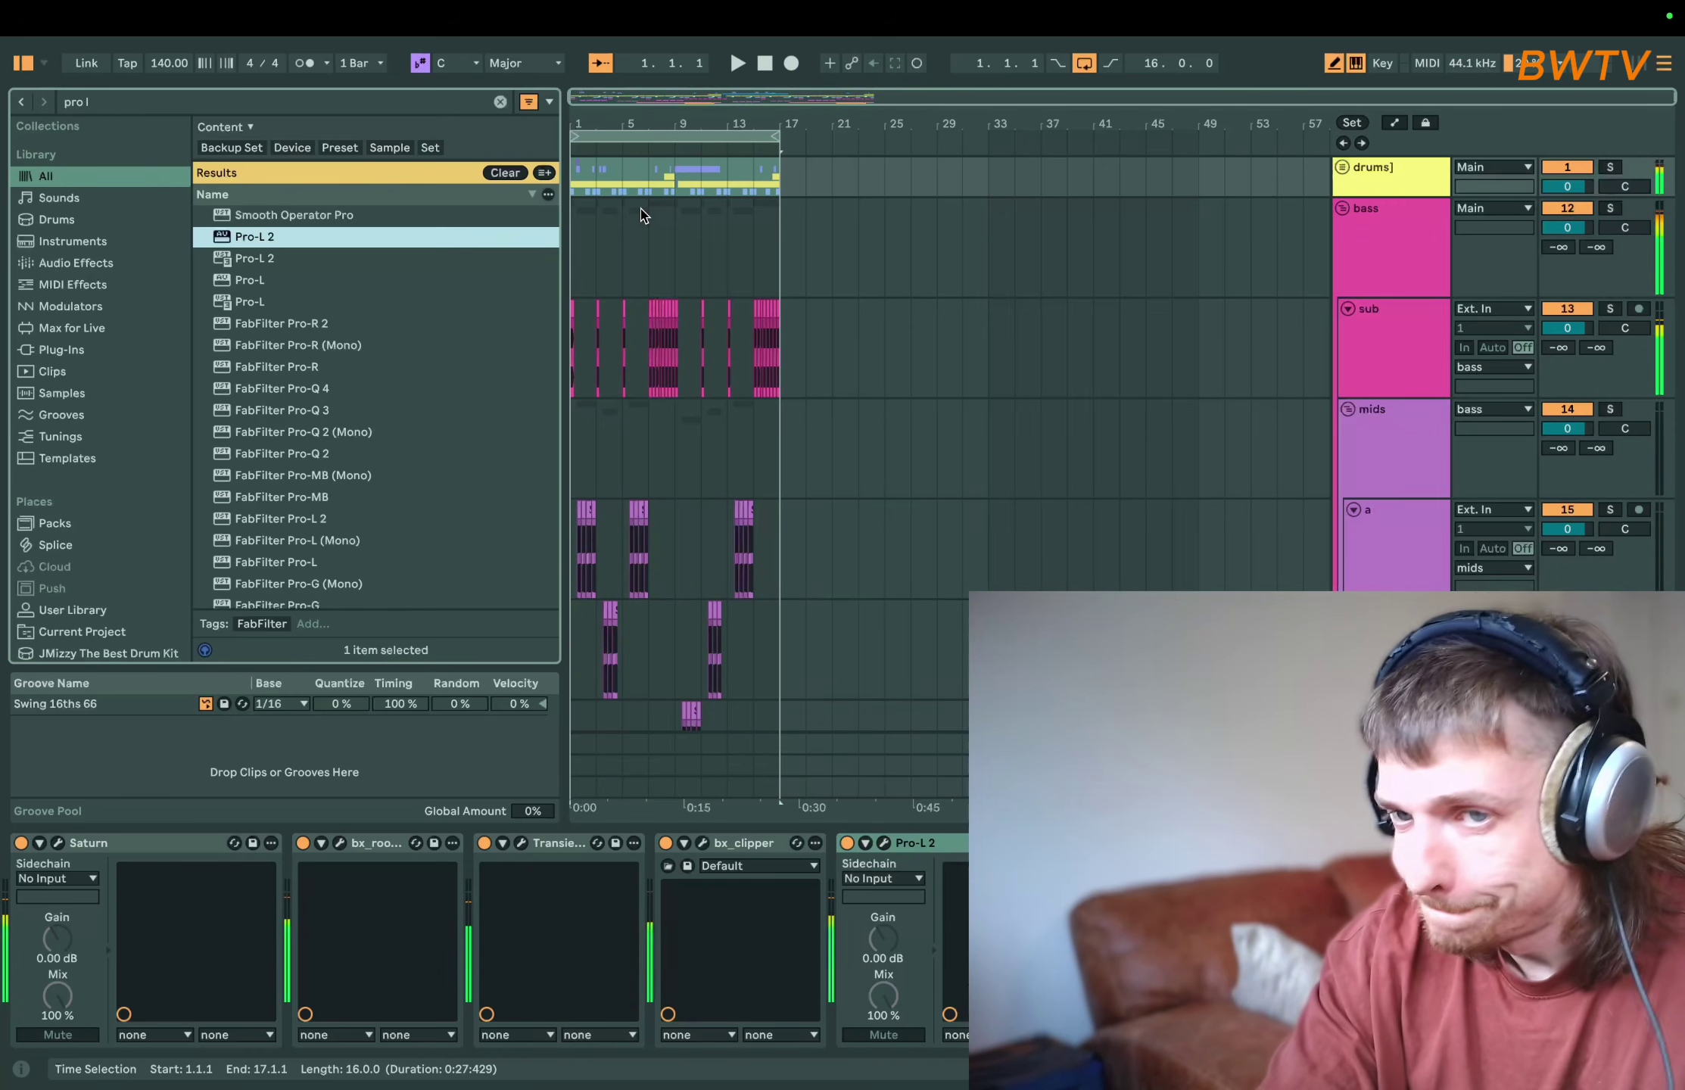
mouse_move(793, 1088)
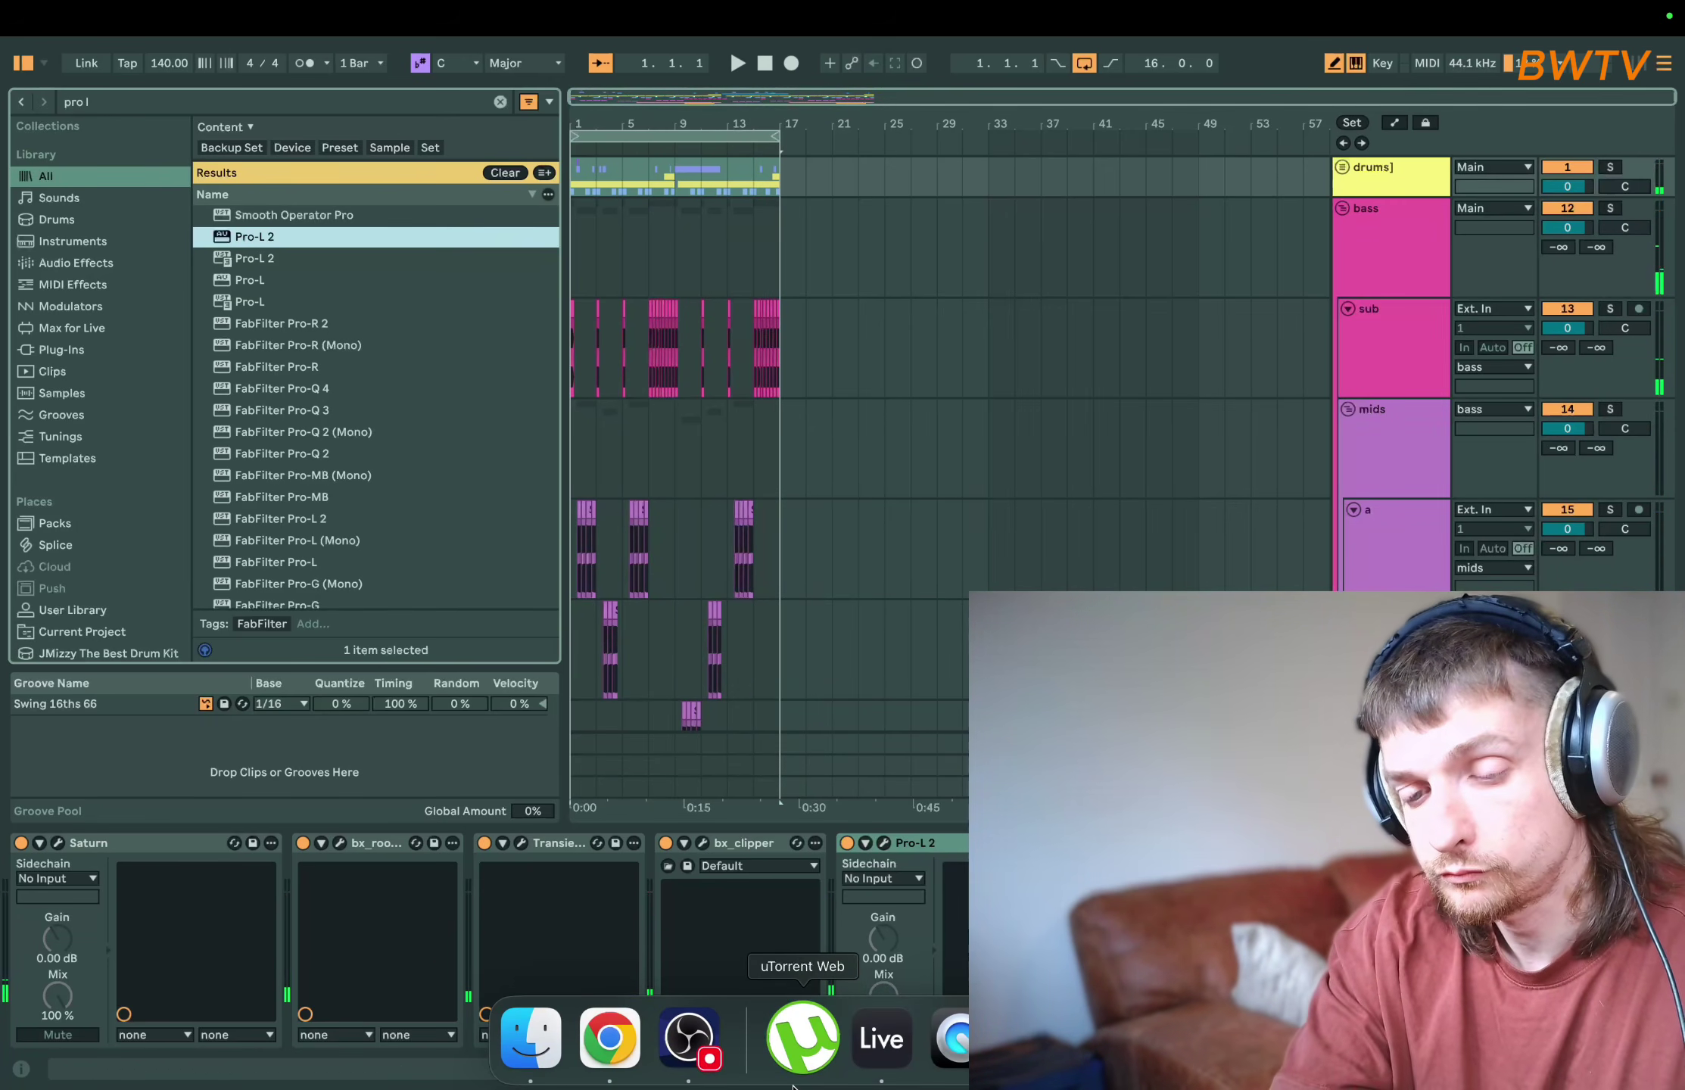
click(687, 1038)
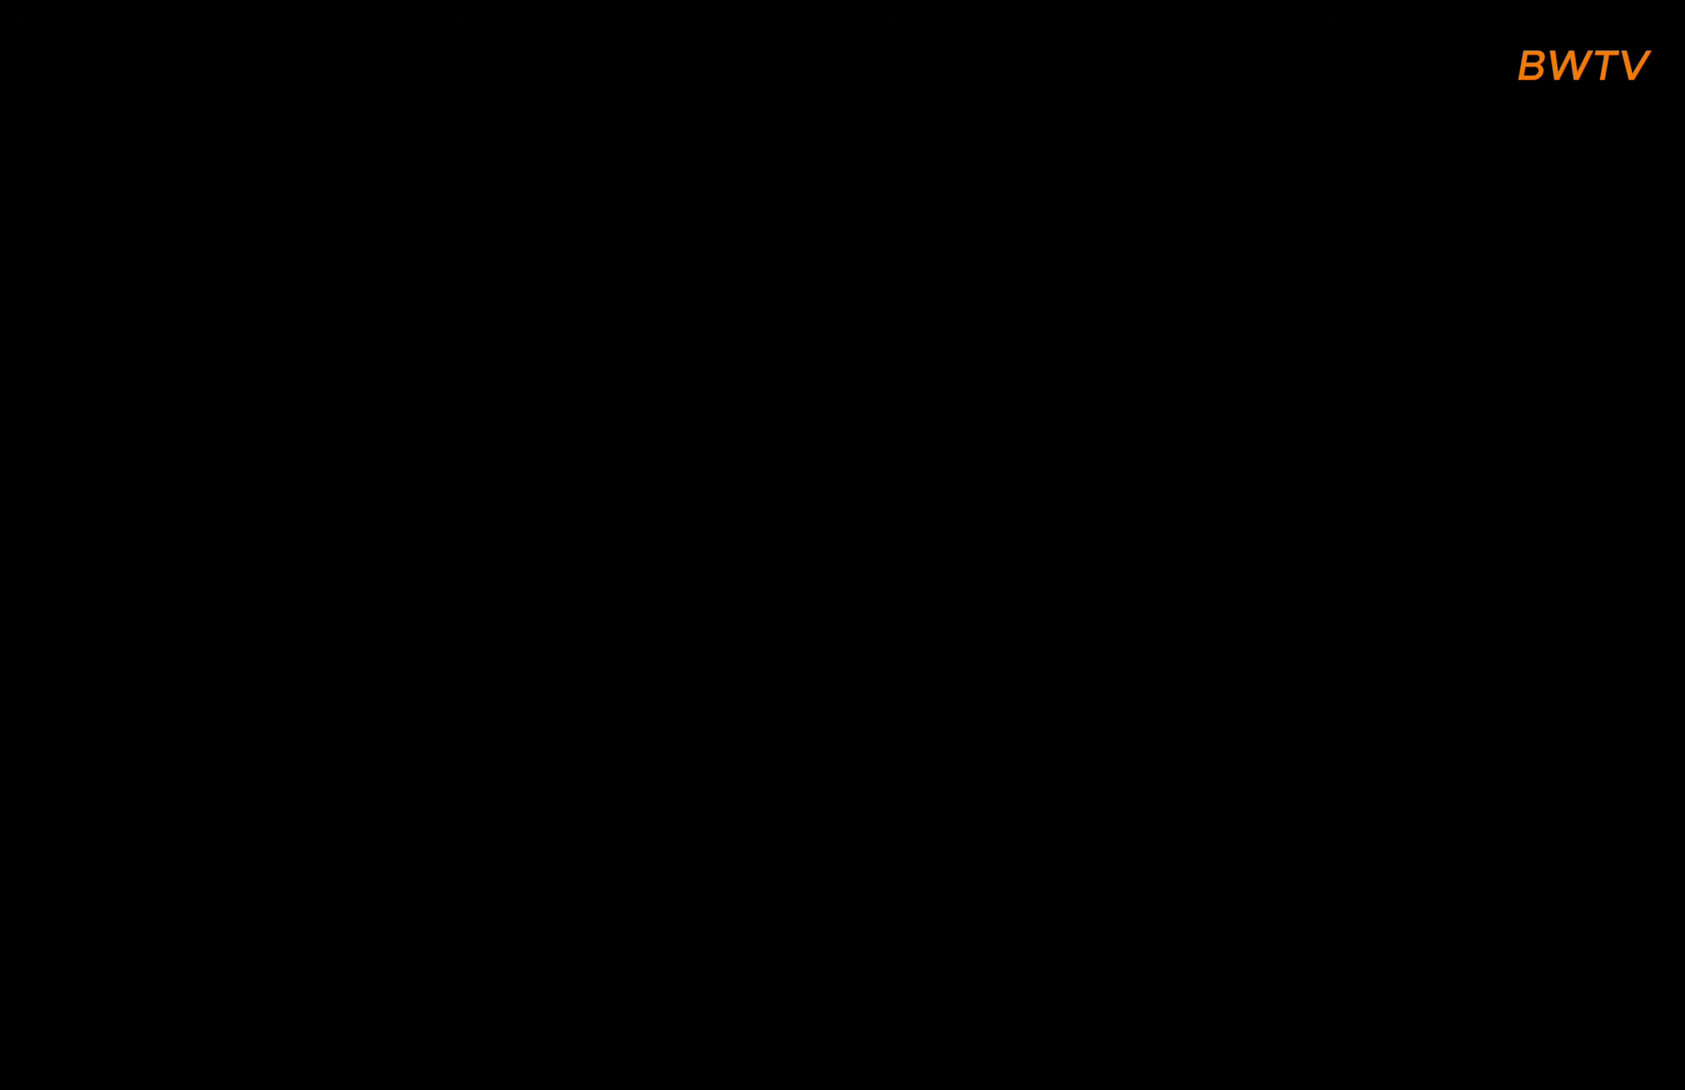